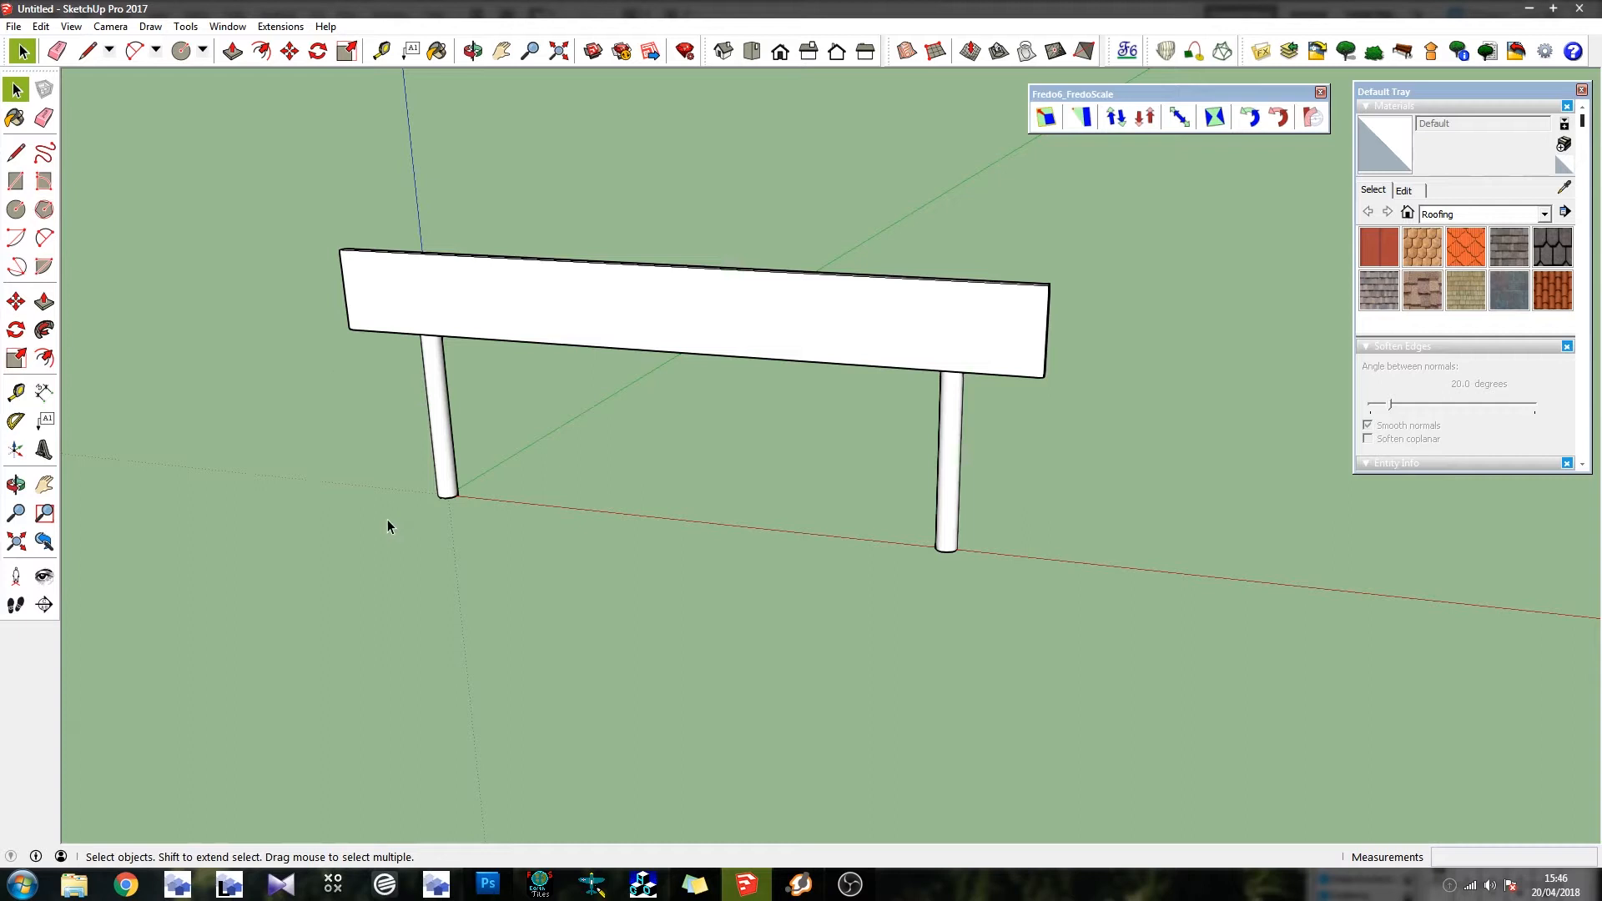
Examine the signboard model with its two posts from the front and from both sides
middle_drag(345, 505, 624, 421)
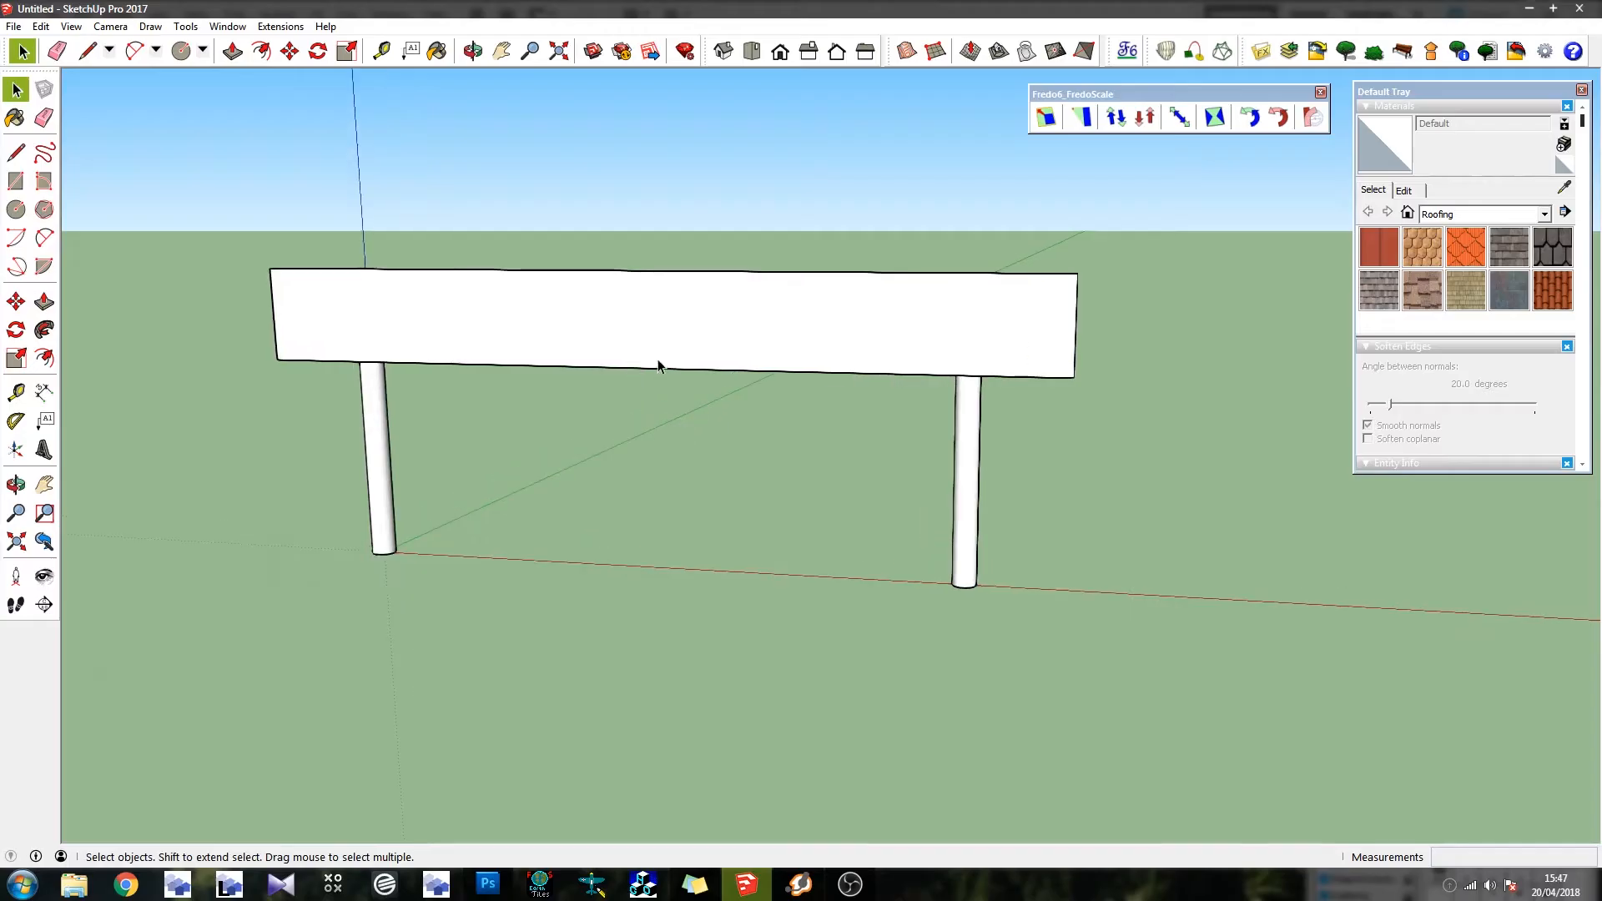
mouse_move(658, 361)
mouse_down()
mouse_move(643, 265)
mouse_move(685, 280)
mouse_move(339, 383)
mouse_move(719, 354)
mouse_move(64, 311)
mouse_move(791, 333)
mouse_move(534, 361)
mouse_move(172, 358)
mouse_move(928, 468)
mouse_move(401, 400)
mouse_move(693, 426)
mouse_move(790, 365)
mouse_move(797, 449)
mouse_up()
key(space)
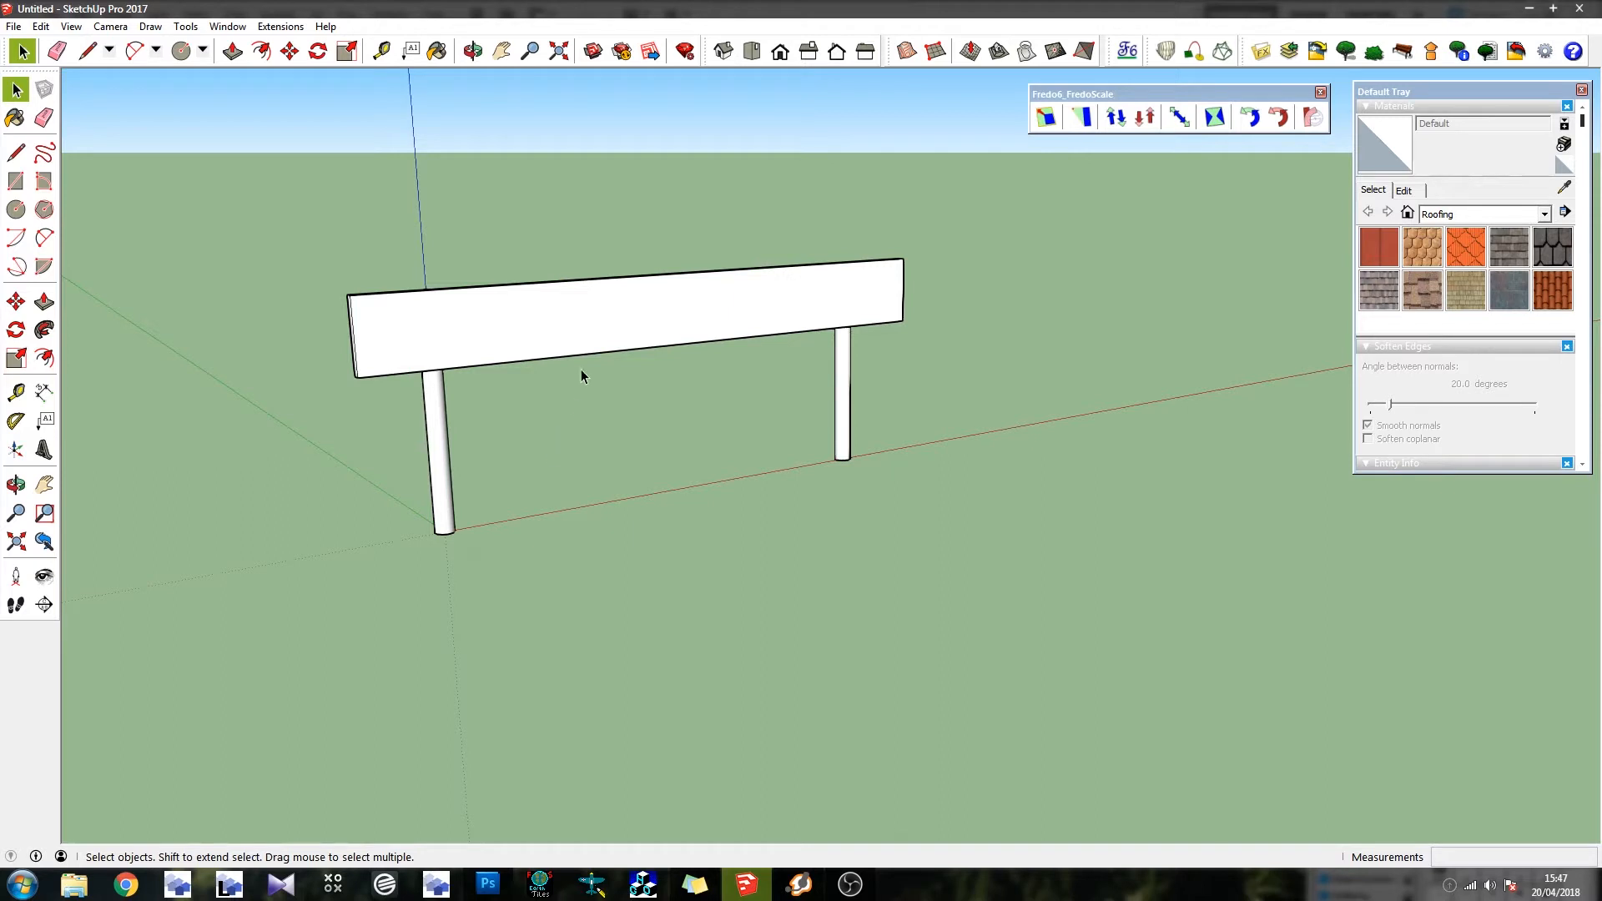
middle_drag(583, 441, 561, 415)
scroll(752, 389, down, 1)
middle_drag(753, 388, 522, 300)
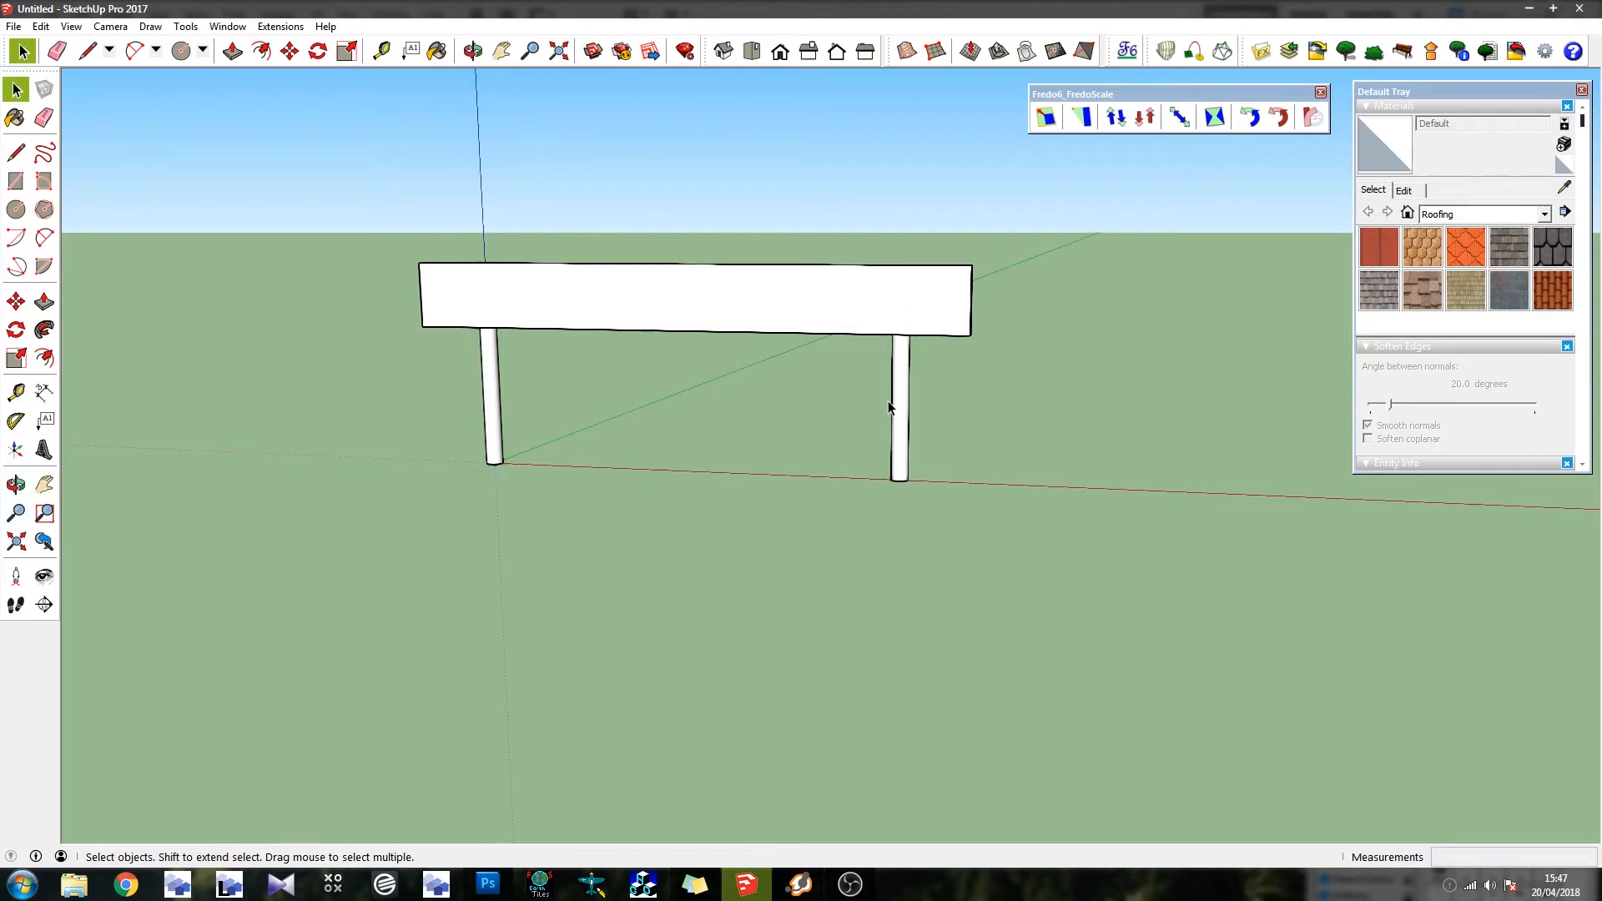
middle_drag(937, 410, 854, 341)
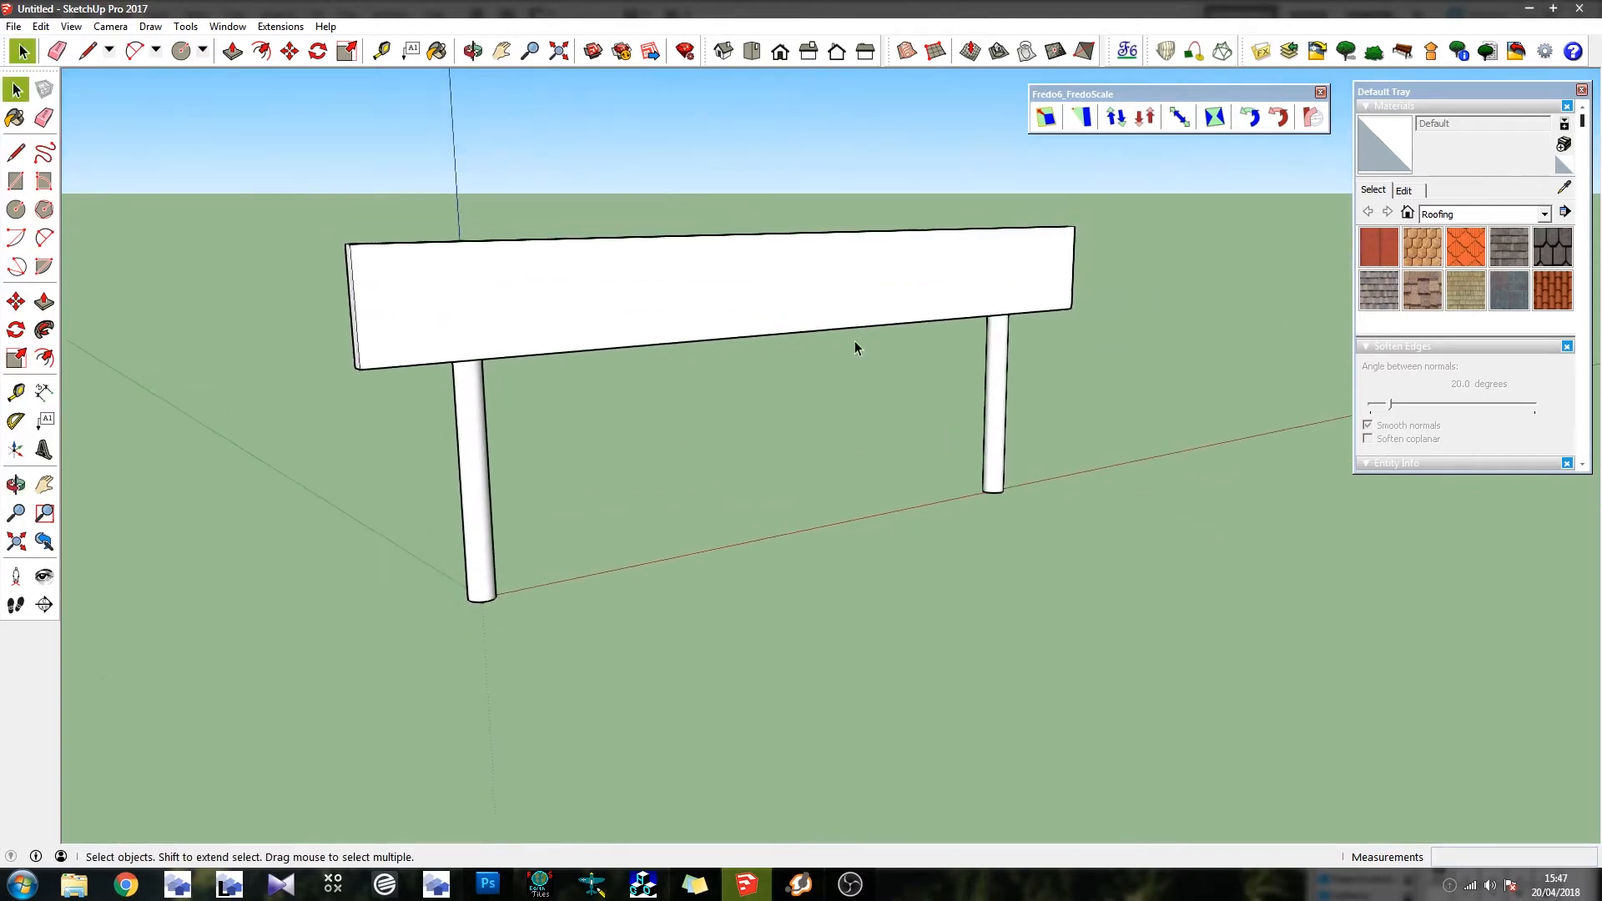
Start a measuring line at the upper-left corner of the board's front face, then discard it
click(87, 52)
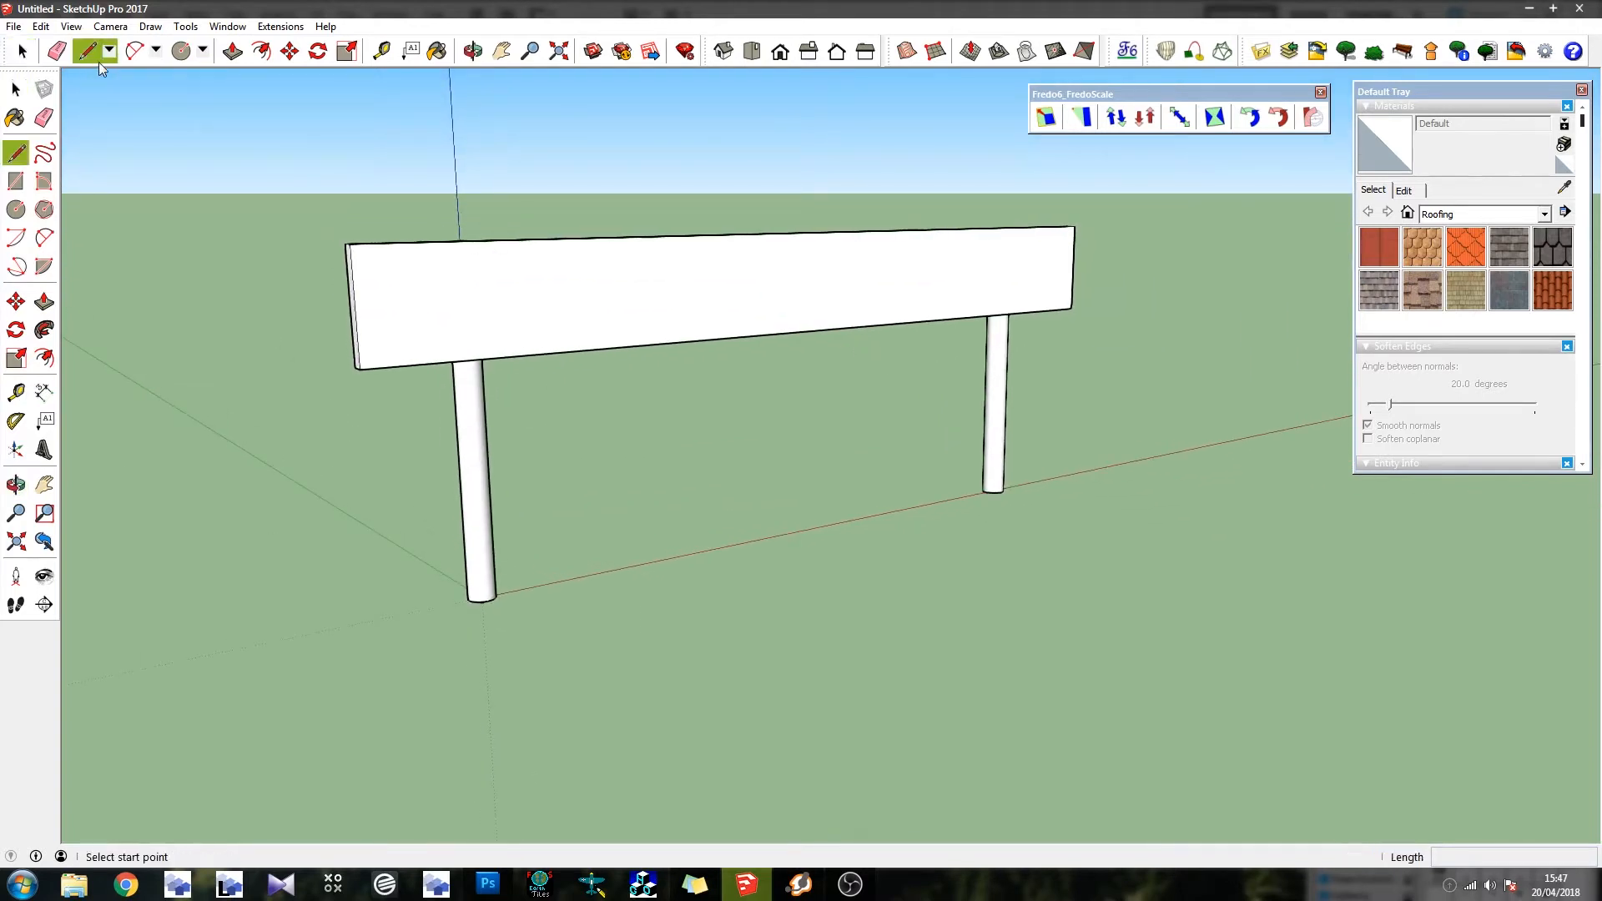
click(351, 245)
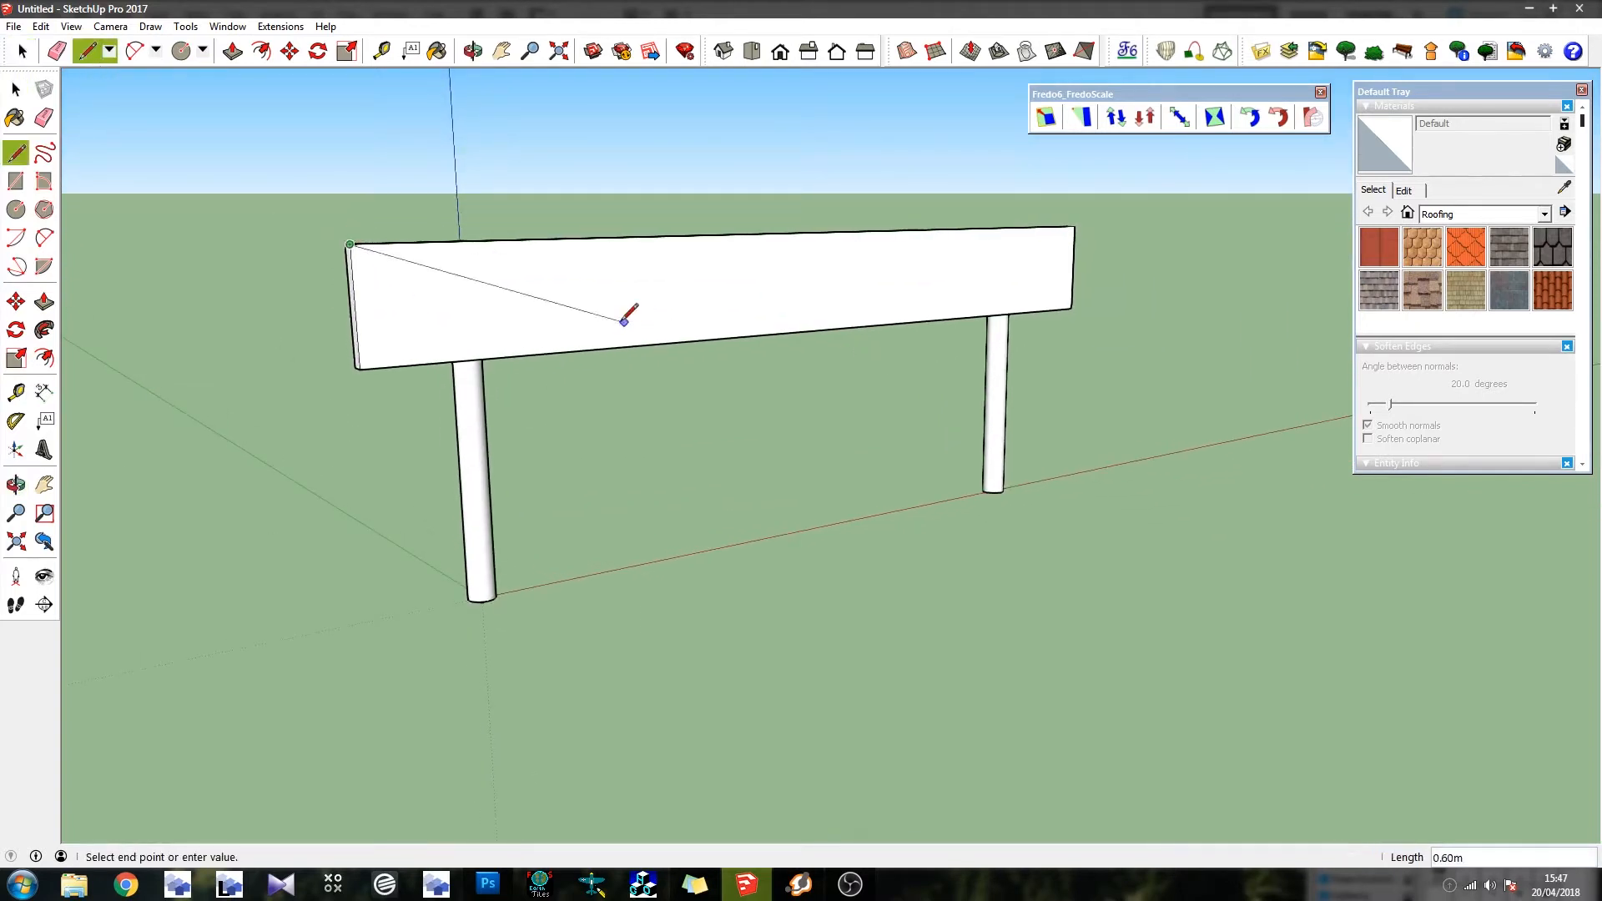
click(86, 52)
Inspect the signboard's faces and ends by viewing it from several angles
mouse_move(475, 329)
middle_down()
mouse_move(517, 342)
mouse_move(372, 283)
mouse_move(461, 324)
mouse_move(429, 297)
mouse_move(465, 307)
middle_up()
key(o)
drag(465, 308, 211, 308)
key(l)
scroll(194, 320, down, 4)
middle_drag(535, 323, 394, 301)
scroll(798, 303, up, 2)
key(o)
mouse_move(800, 301)
mouse_down()
mouse_move(479, 203)
mouse_move(64, 307)
mouse_move(787, 282)
mouse_move(973, 168)
mouse_move(329, 315)
mouse_move(905, 304)
mouse_move(197, 261)
mouse_move(824, 311)
mouse_up()
middle_drag(824, 312, 254, 292)
middle_drag(913, 317, 83, 342)
middle_drag(584, 310, 305, 316)
scroll(303, 288, down, 3)
middle_drag(468, 305, 875, 331)
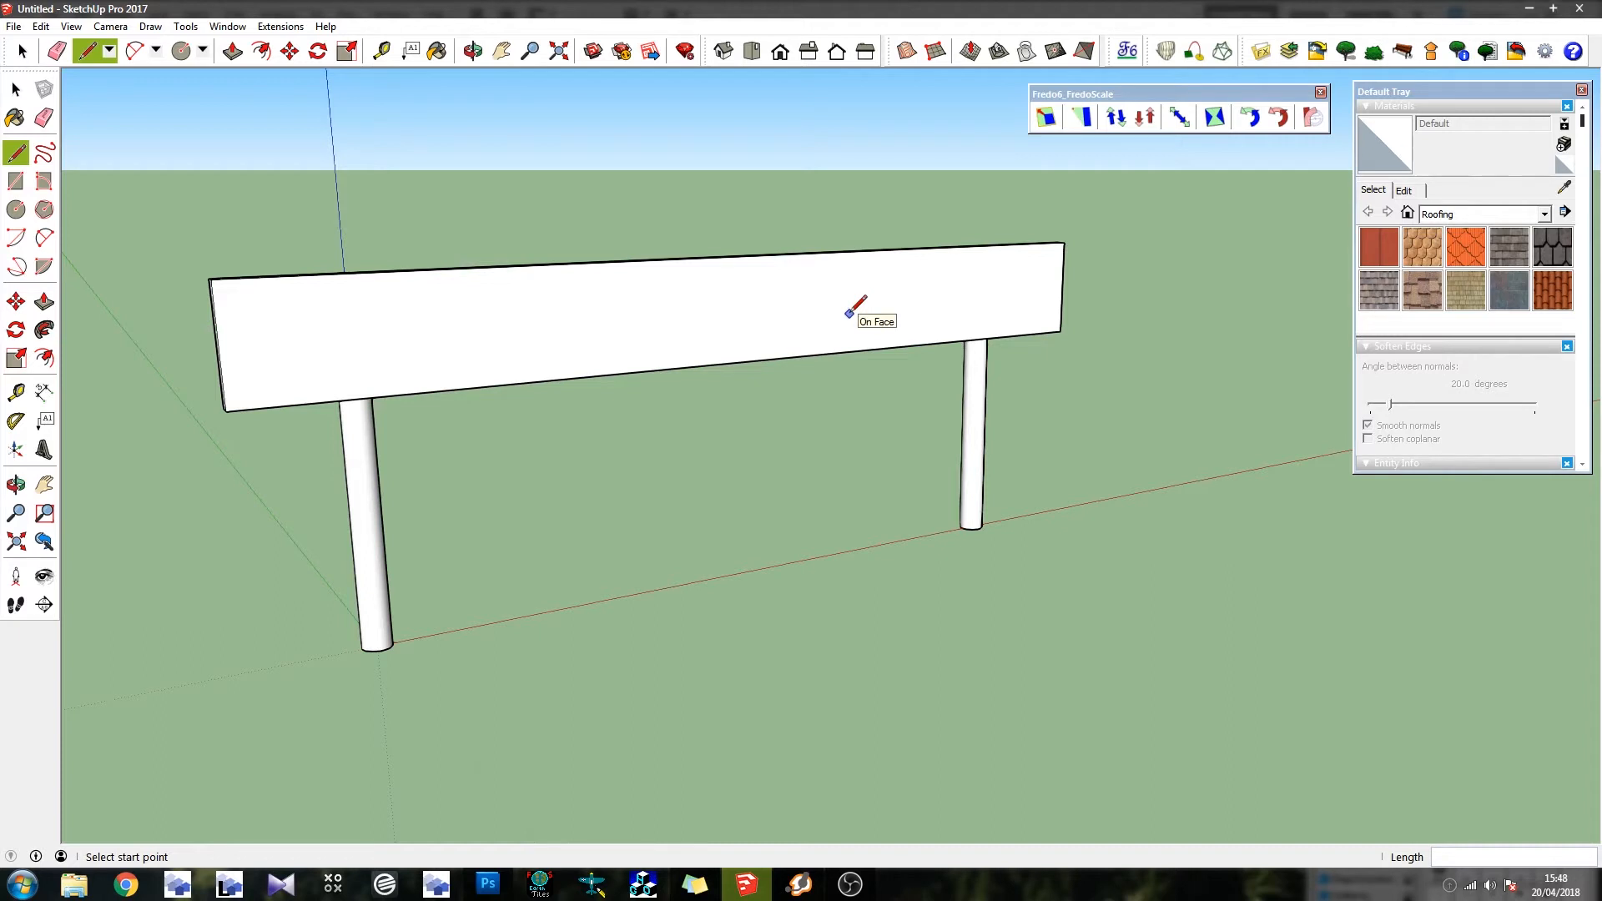
middle_drag(421, 333, 557, 325)
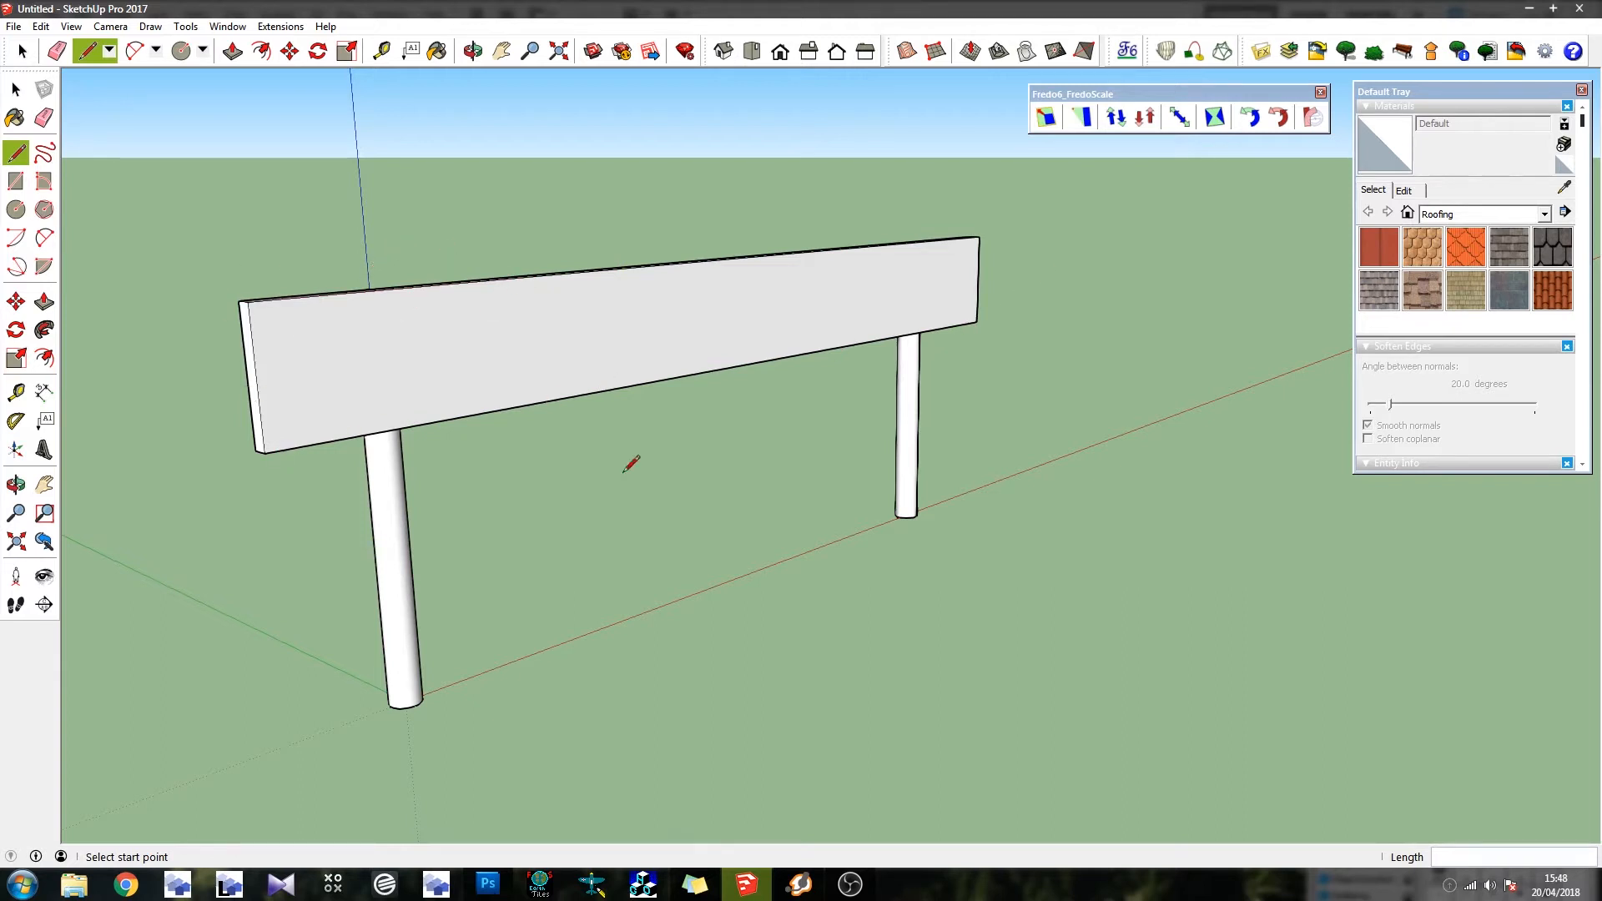
key(alt+Tab)
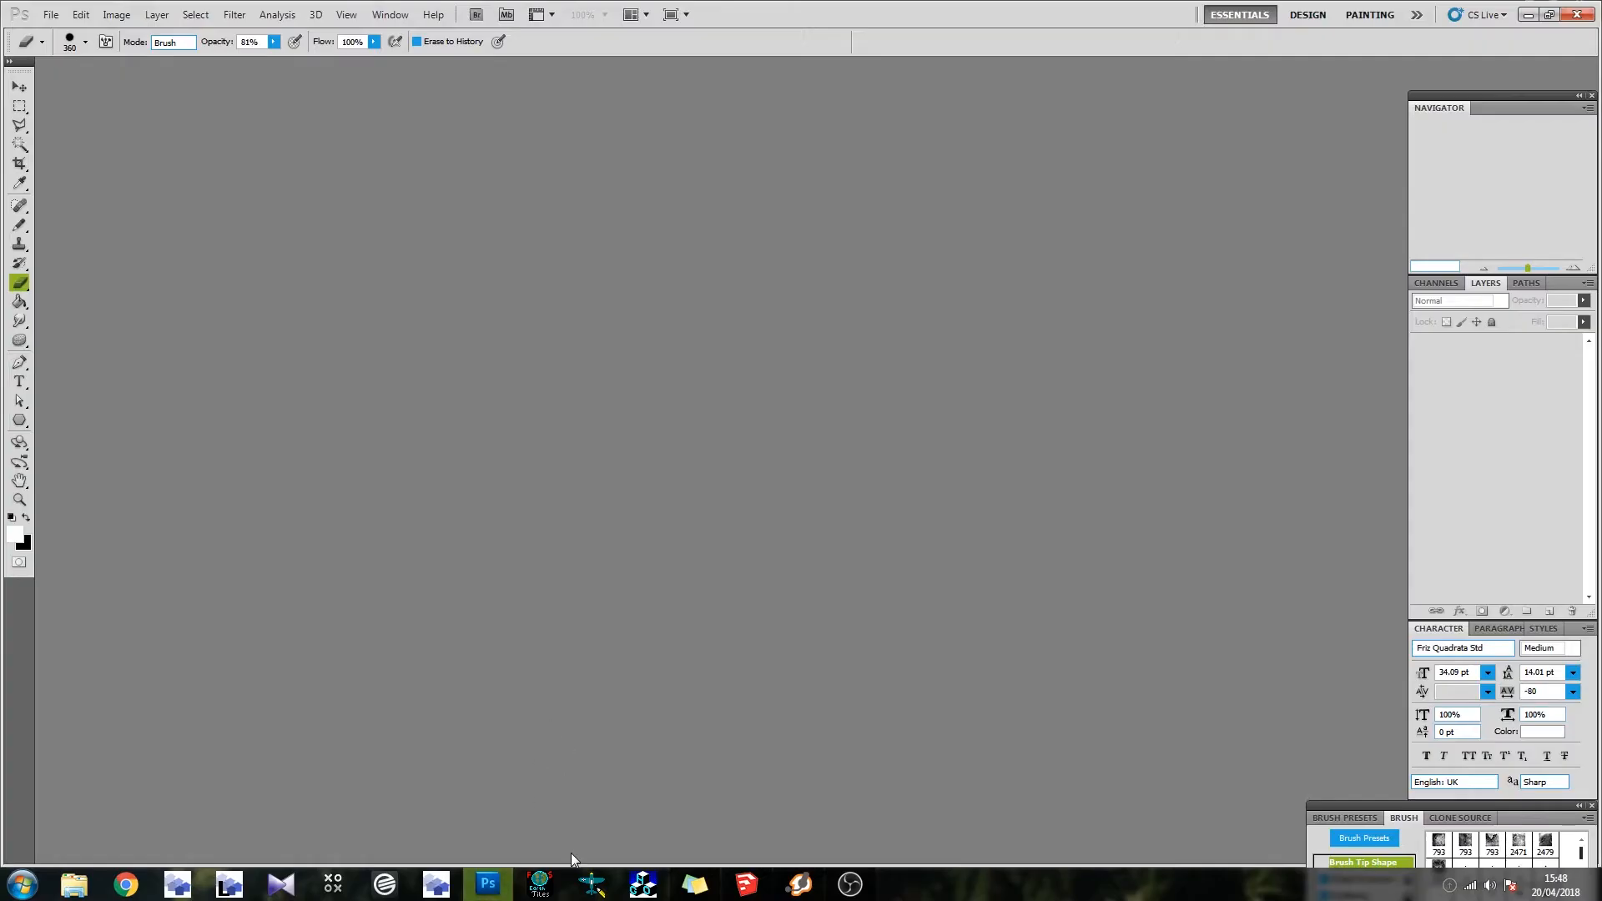
click(747, 885)
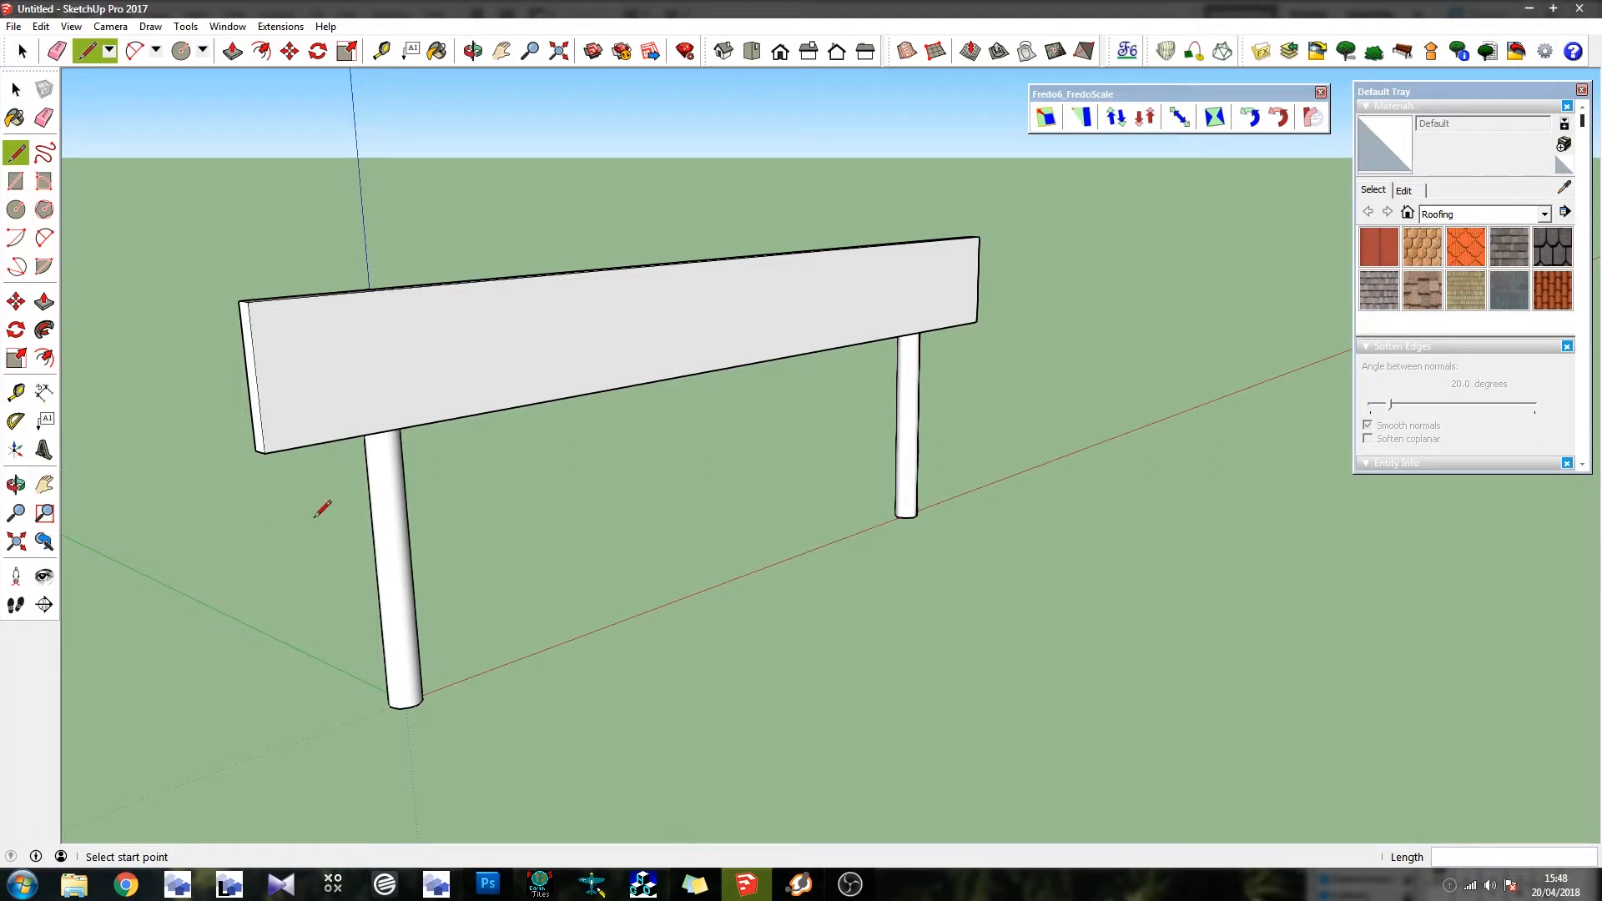
Measure the board's top front edge from end to end with the Line tool, without keeping a line
middle_drag(756, 357, 641, 361)
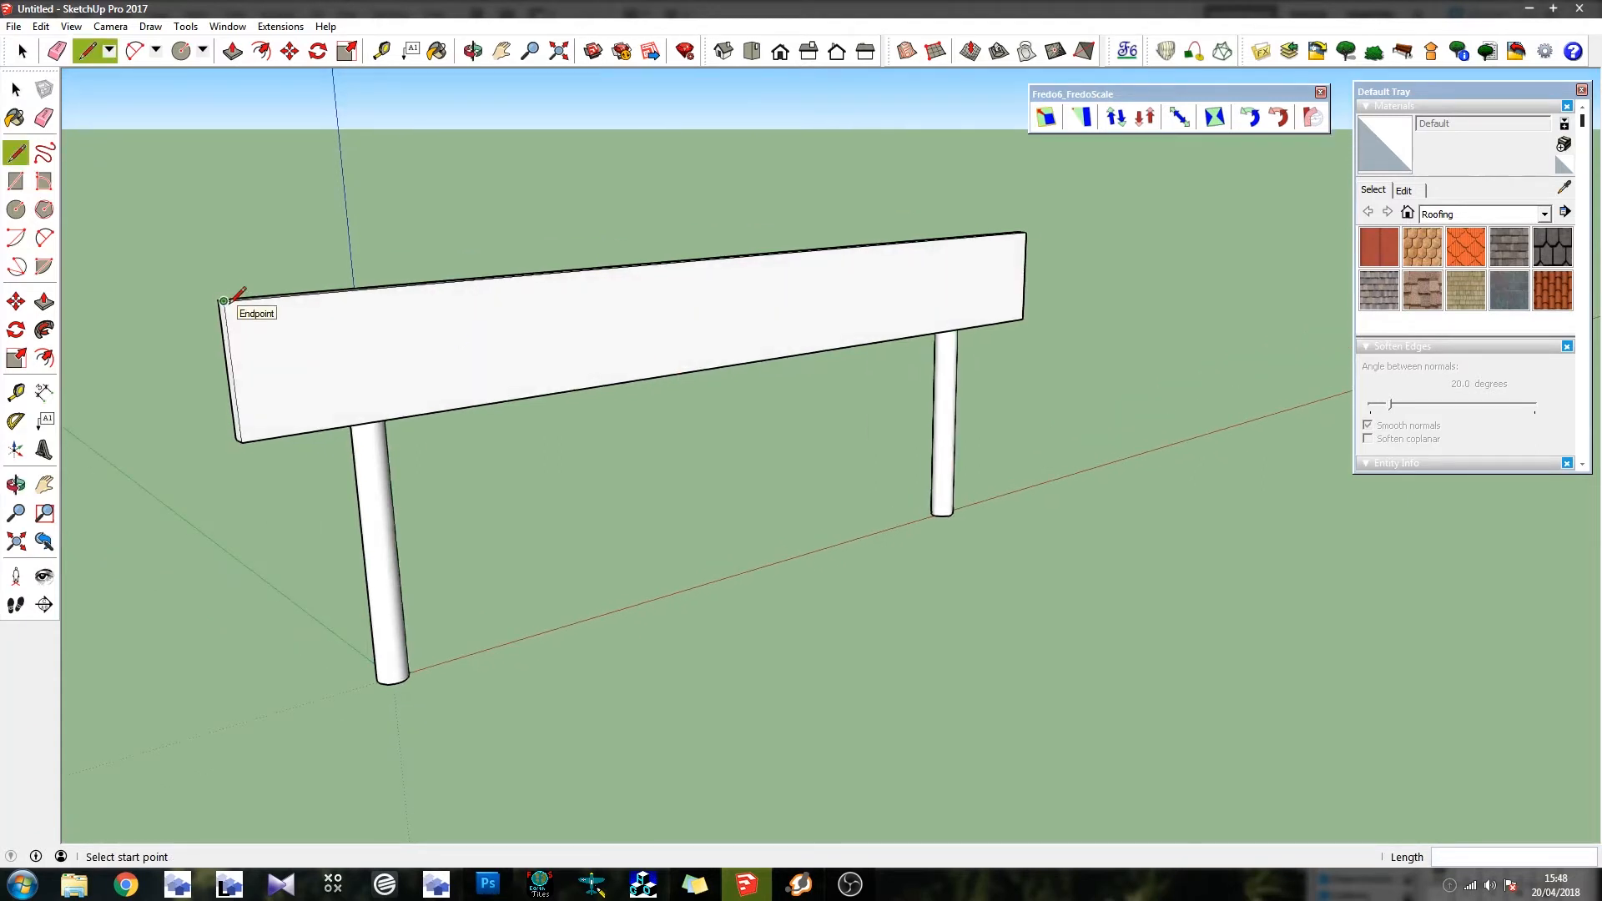
middle_drag(654, 347, 333, 322)
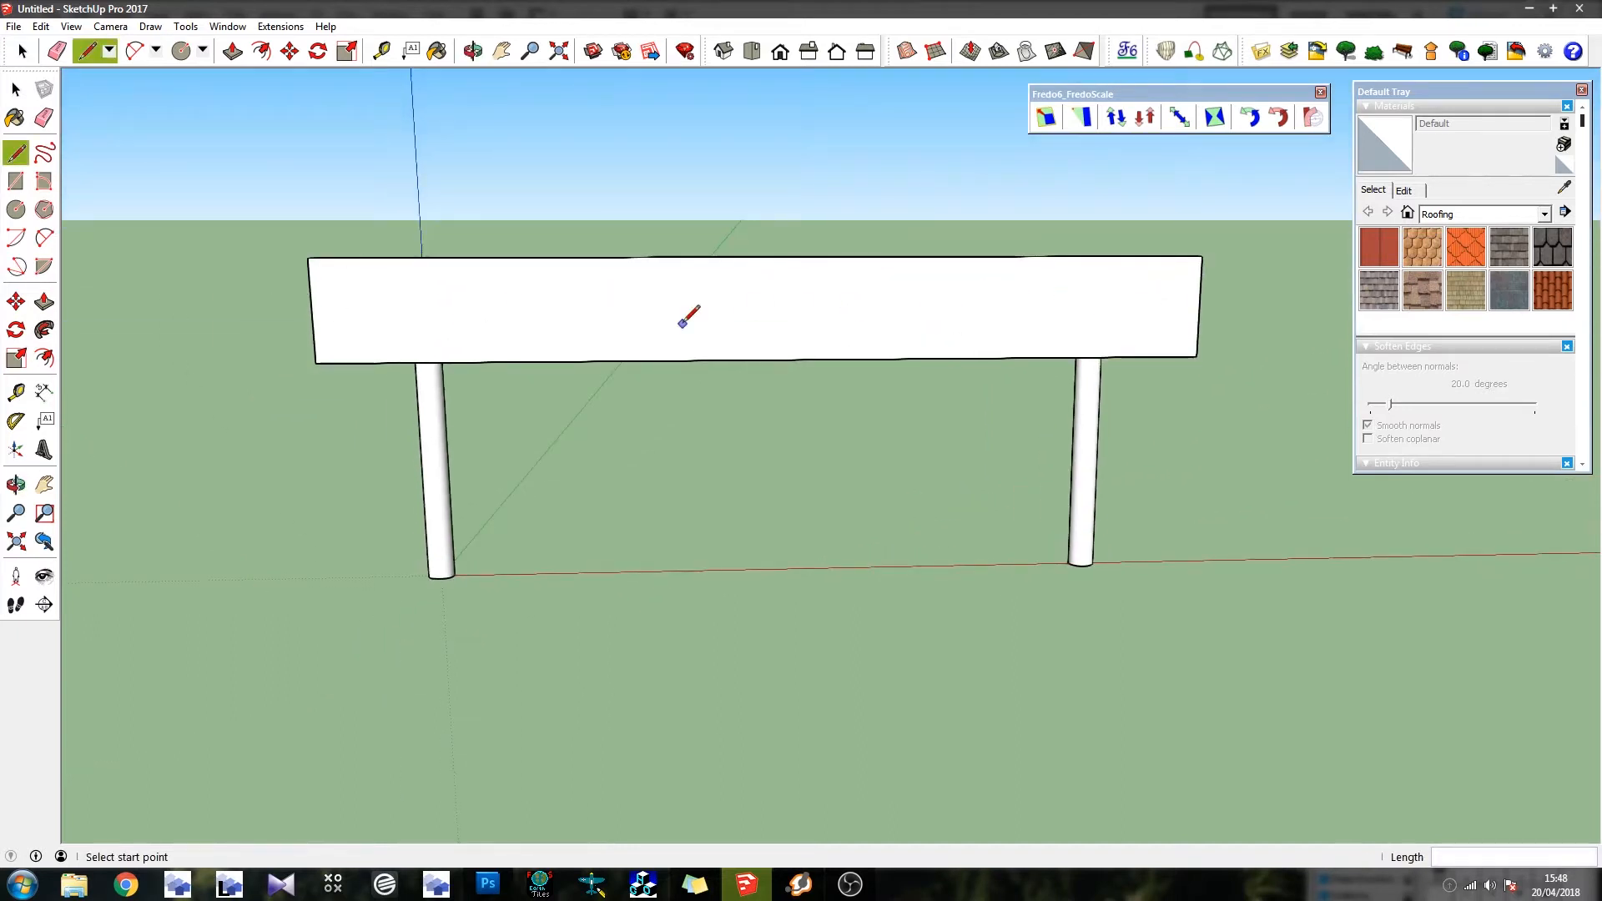
middle_drag(952, 299, 971, 348)
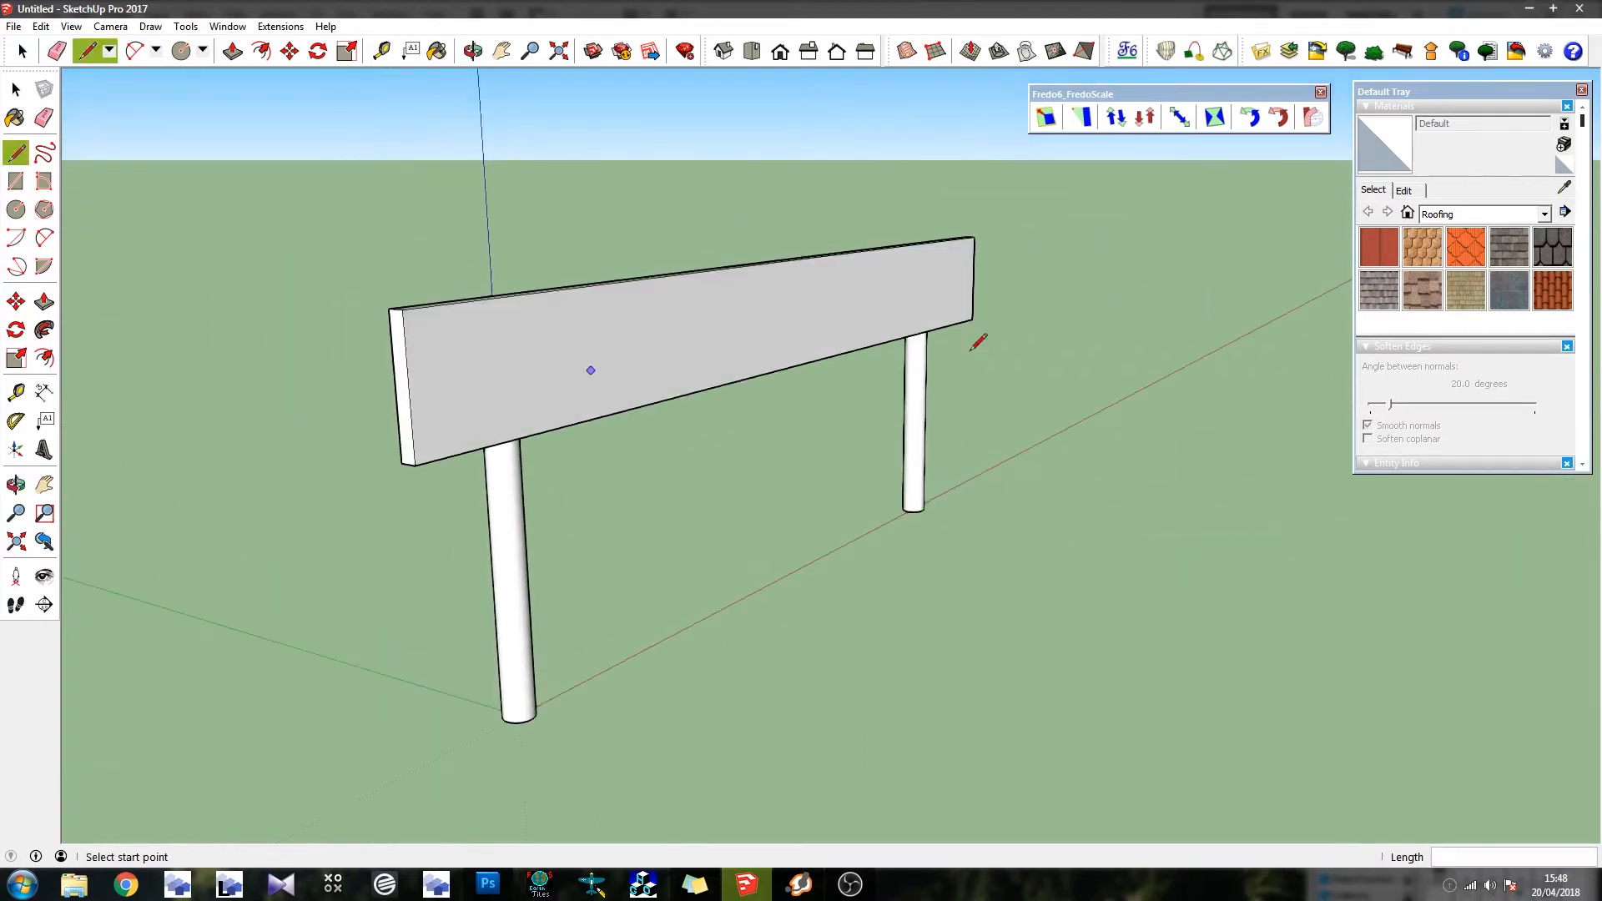
click(414, 308)
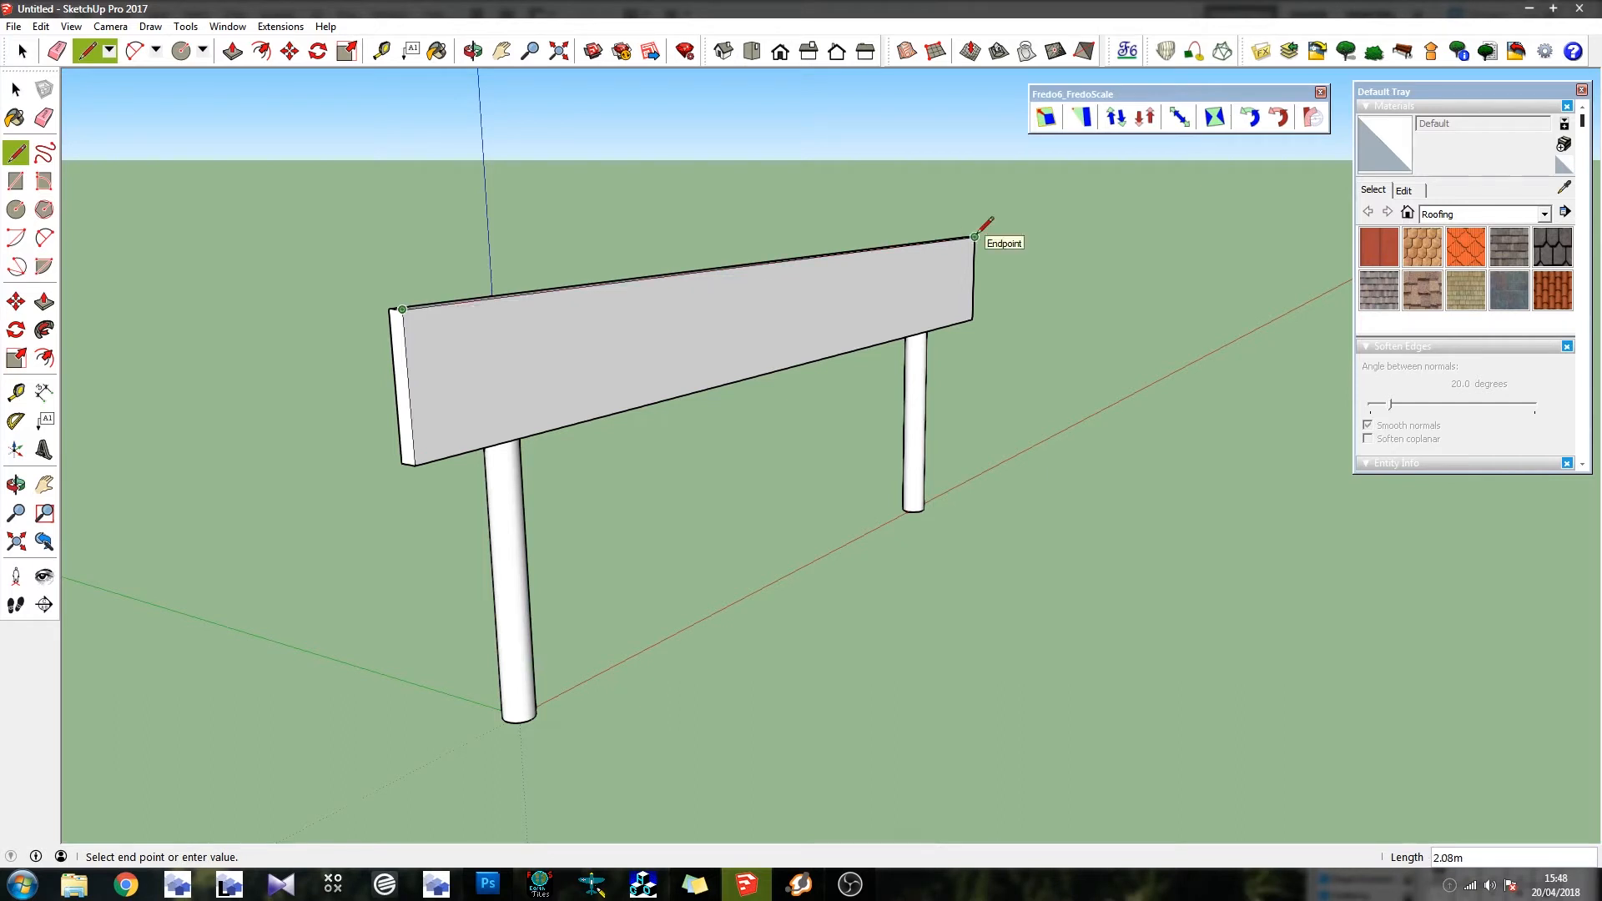
click(90, 58)
Measure the board's top edge again from a more frontal view with the Line tool, discarding each line
mouse_move(829, 400)
middle_down()
mouse_move(329, 347)
mouse_move(375, 348)
mouse_move(651, 443)
middle_up()
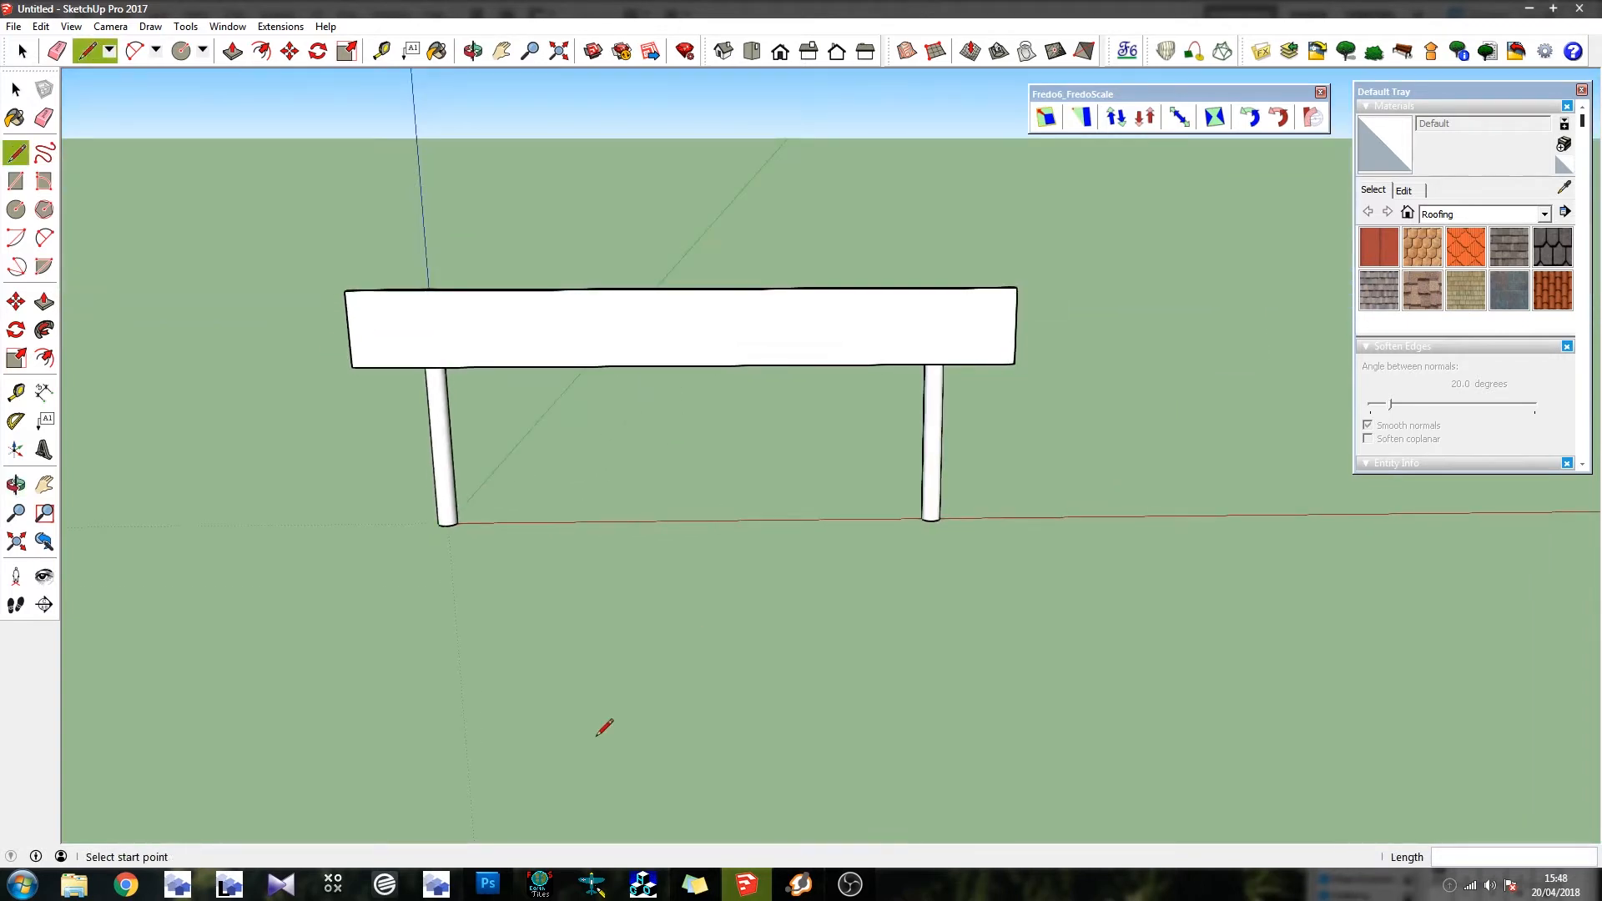
click(344, 291)
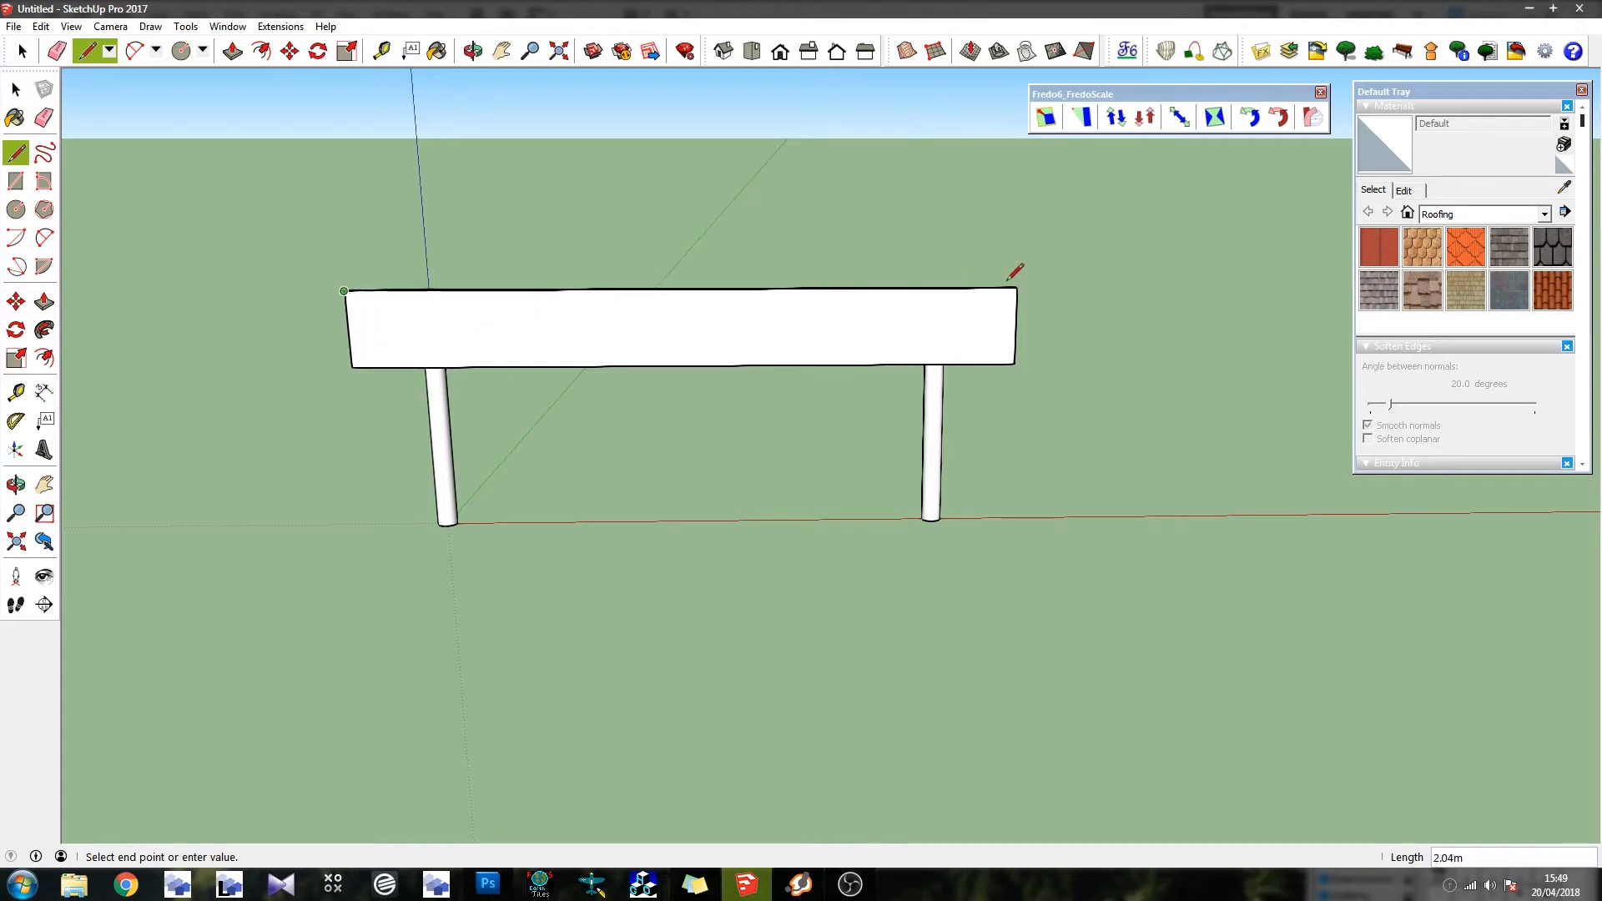
click(96, 55)
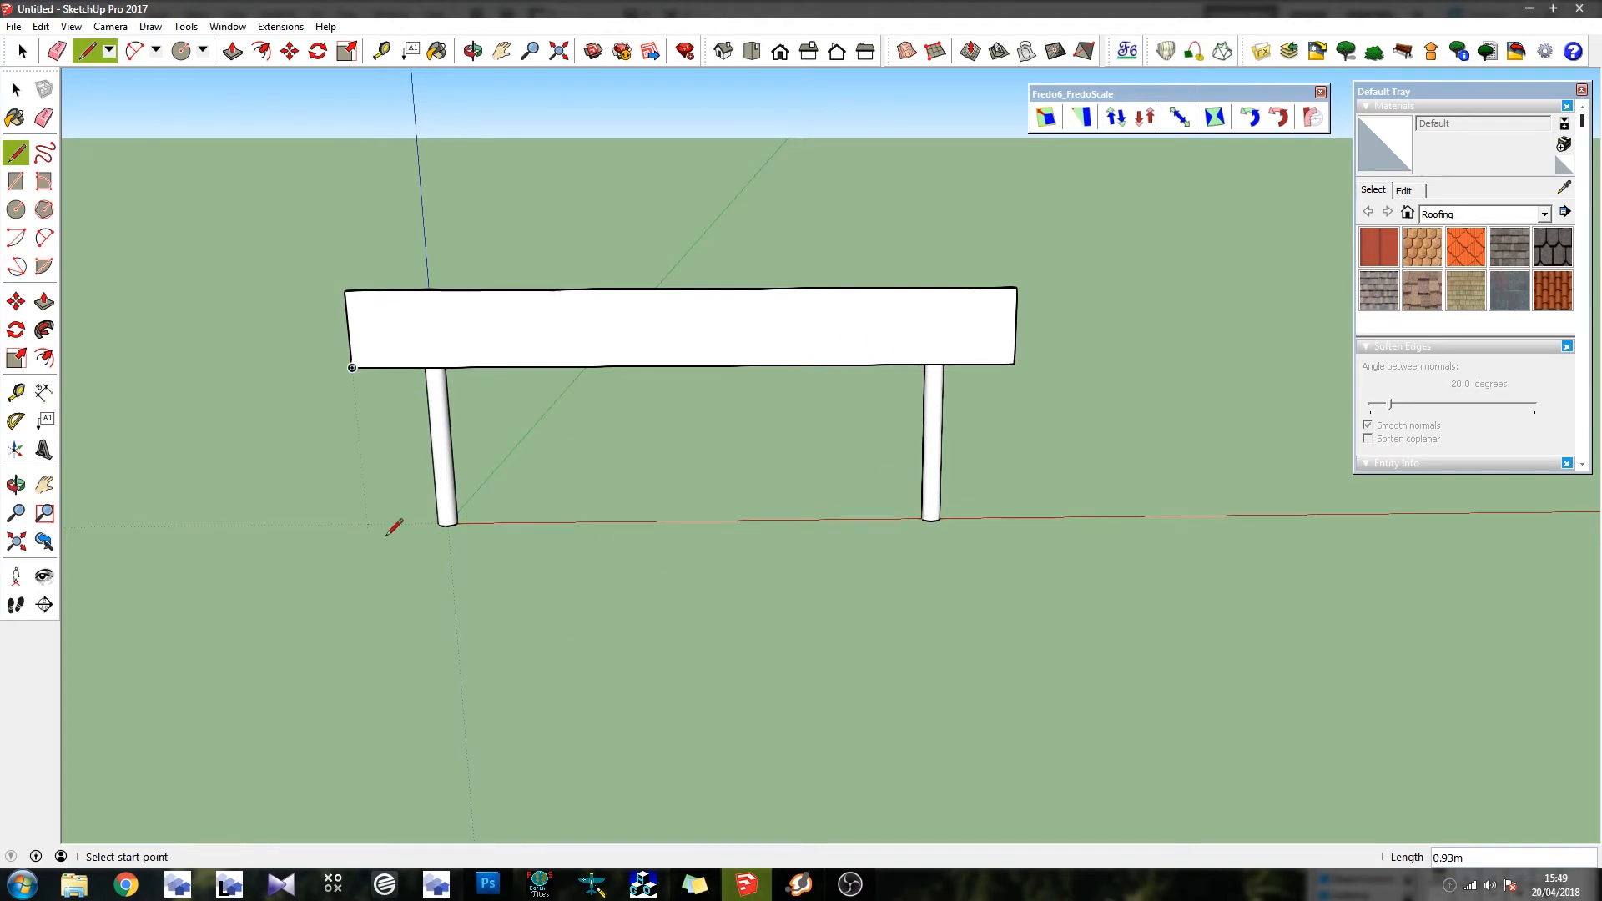
middle_drag(387, 534, 468, 532)
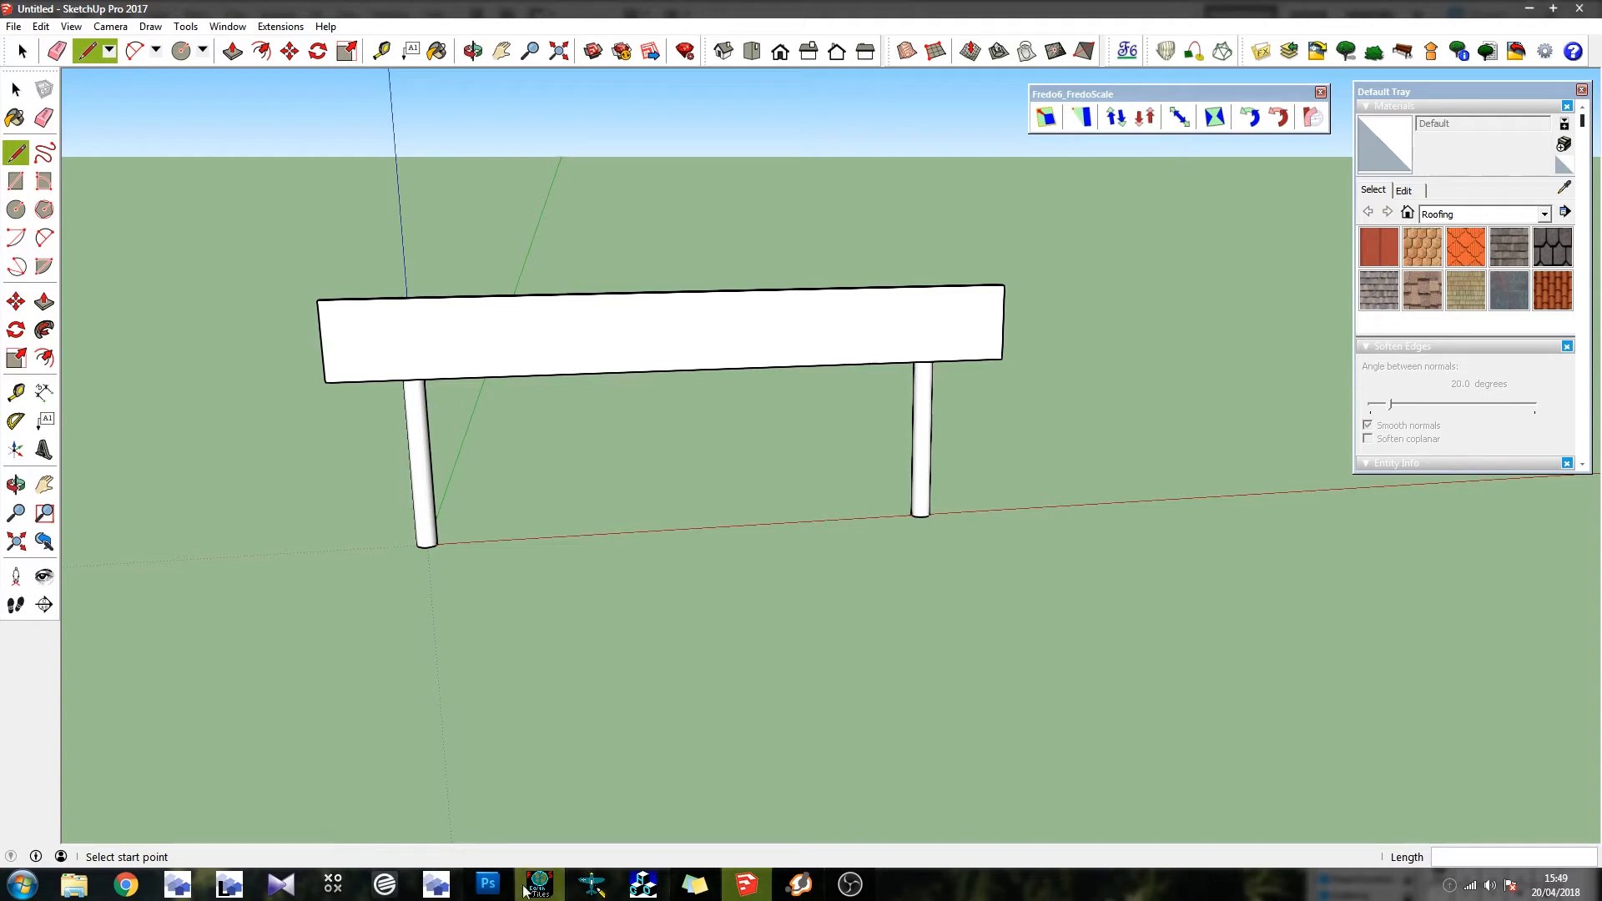
click(318, 301)
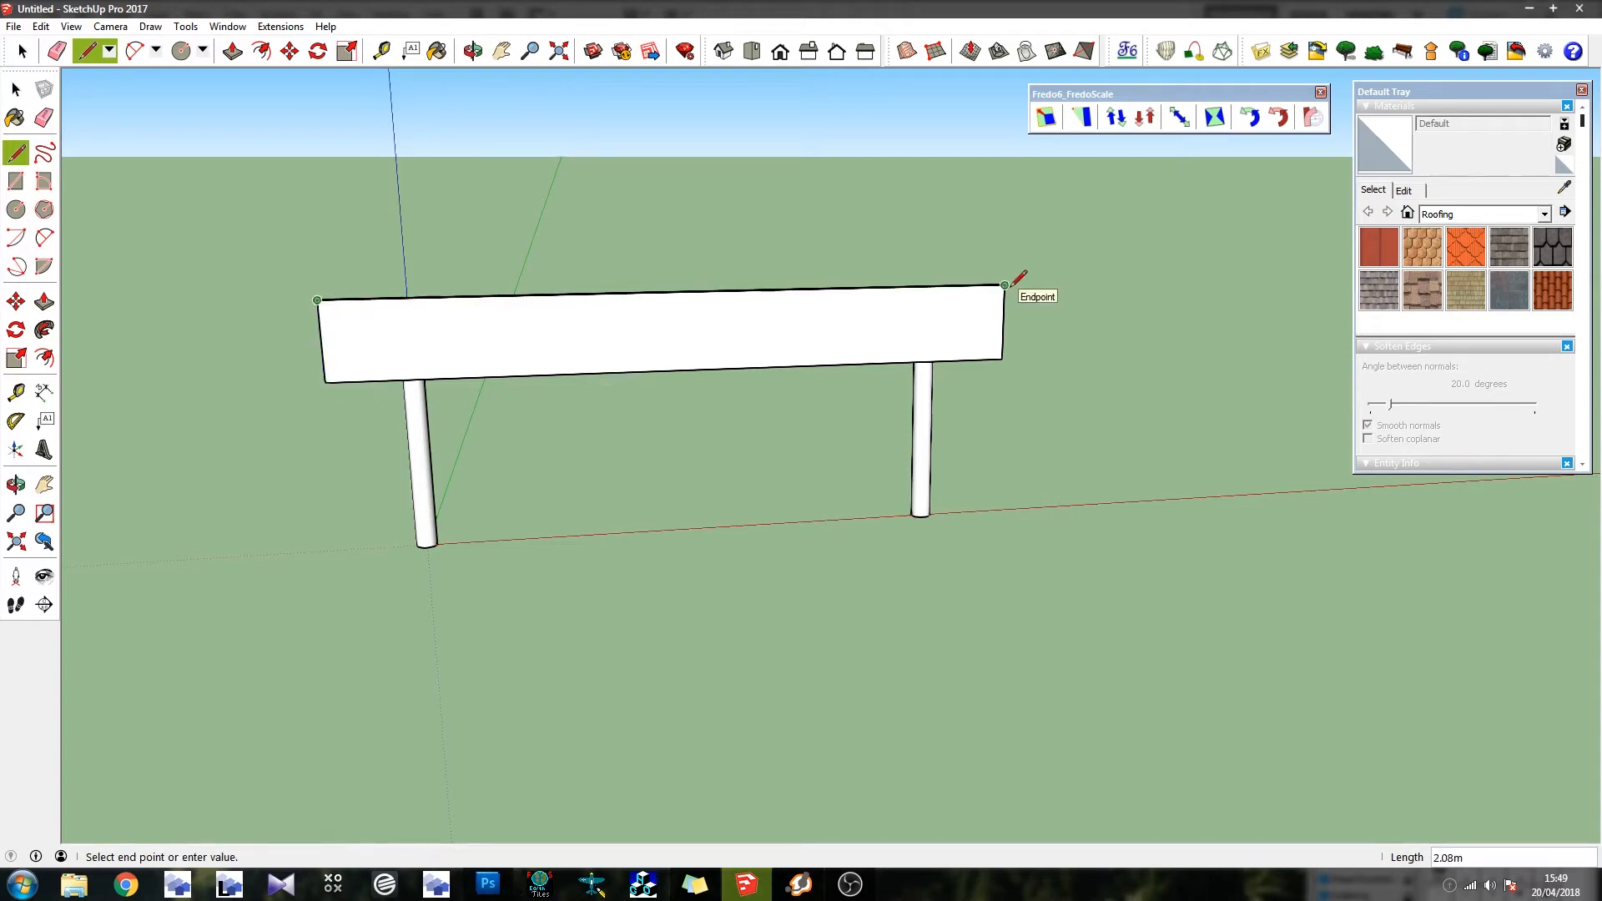
click(97, 52)
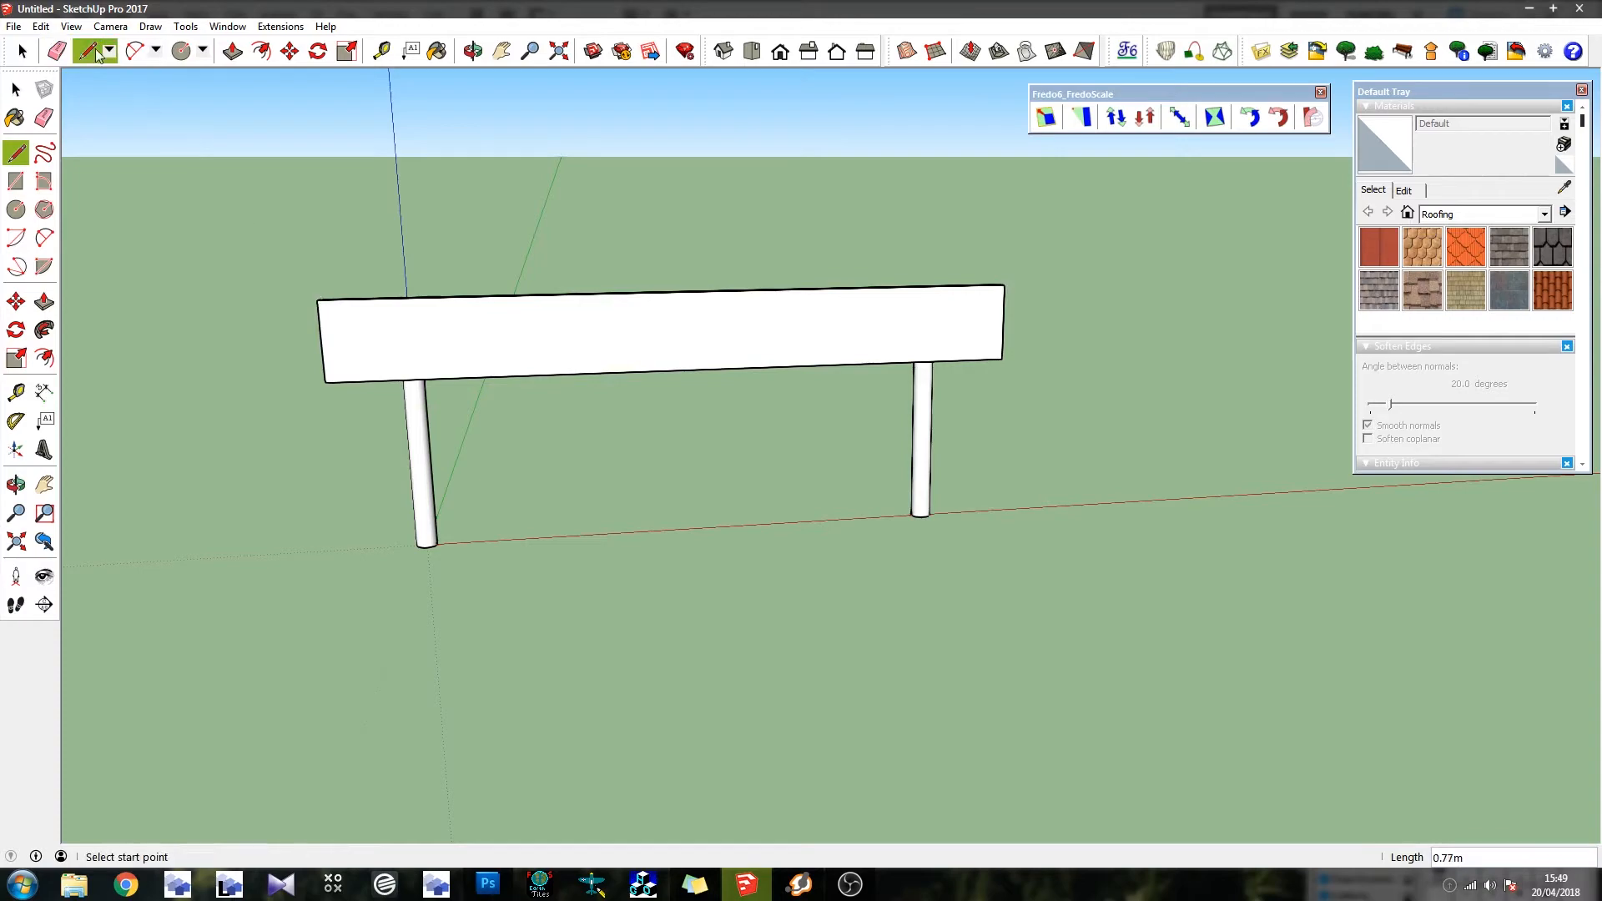
Switch to Photoshop and create a new document 2080 pixels wide and 240 pixels high
click(488, 884)
click(50, 14)
click(167, 42)
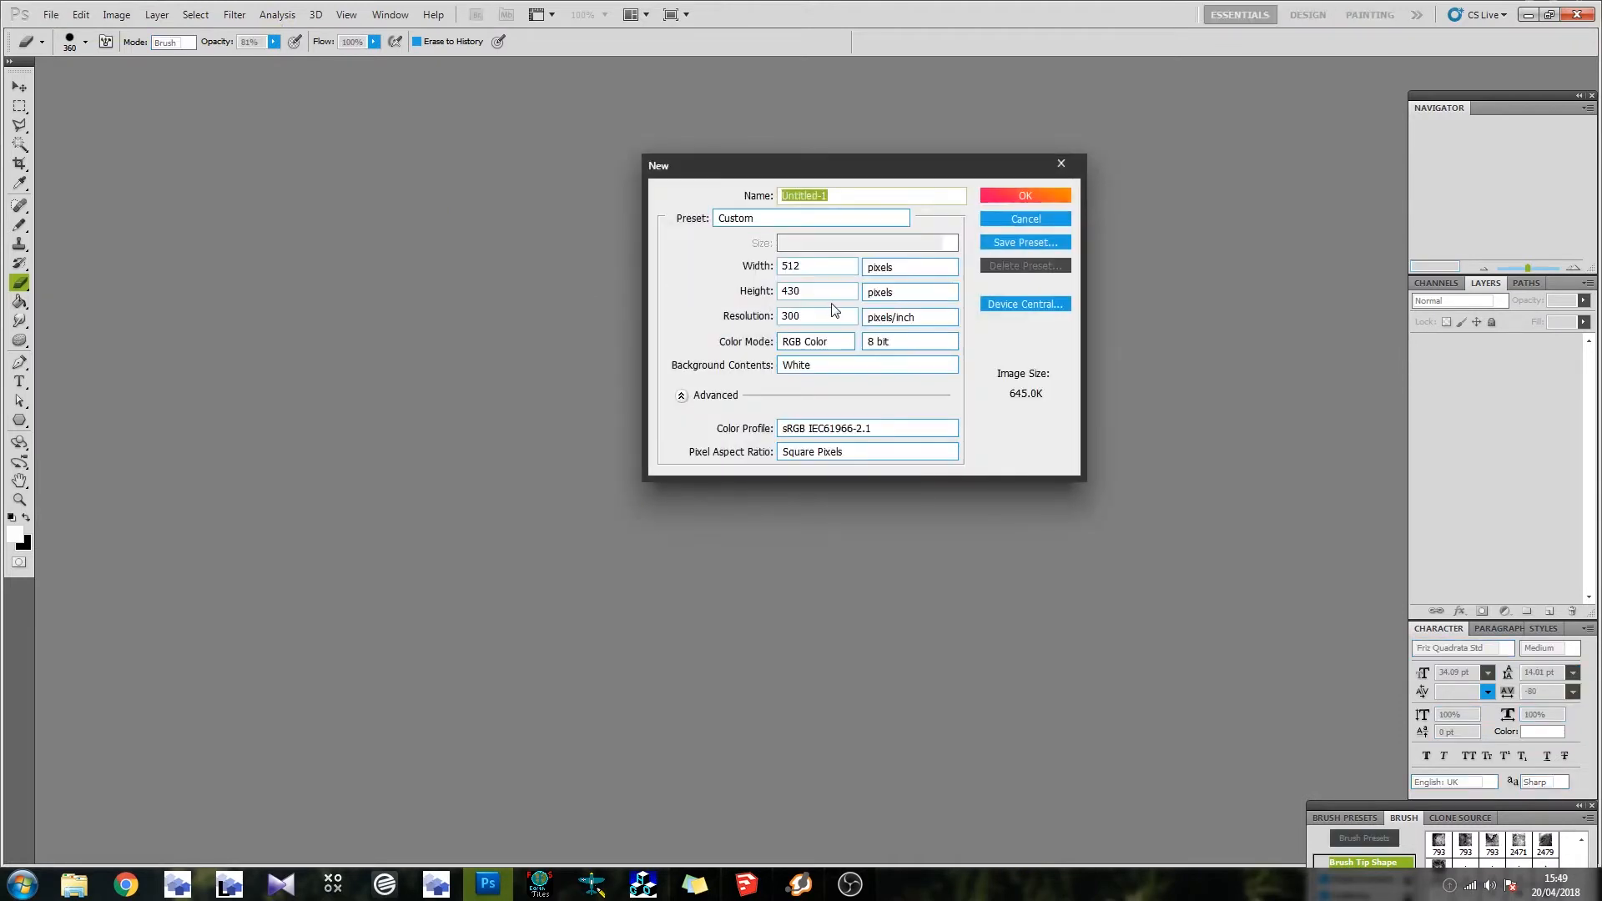
drag(830, 294, 678, 293)
text(240)
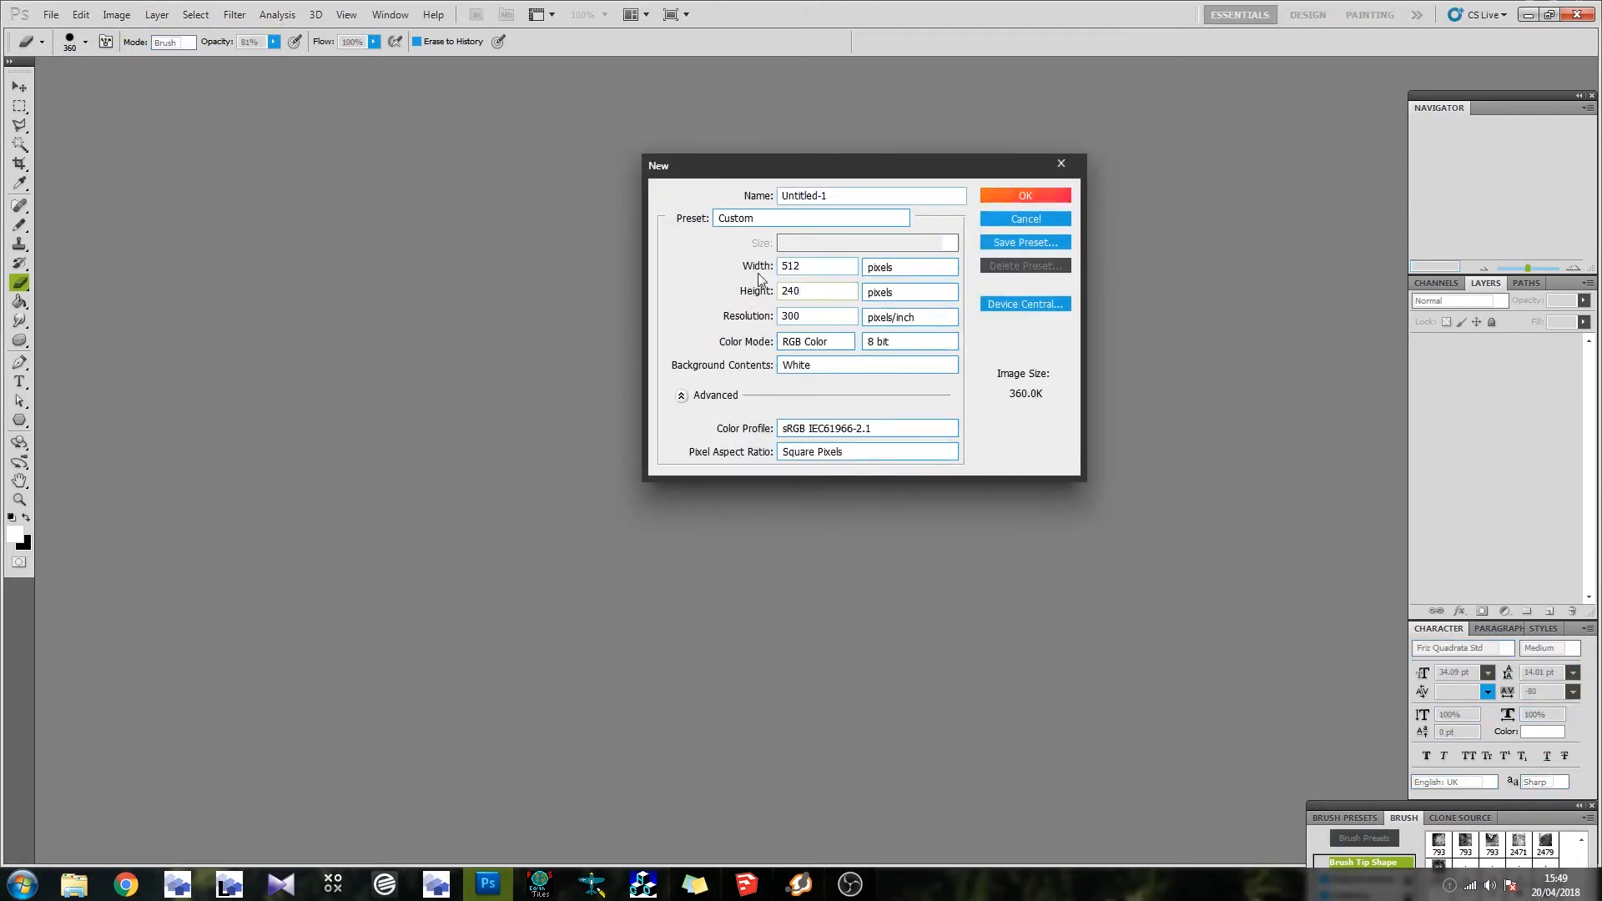
drag(803, 265, 748, 240)
text(2080)
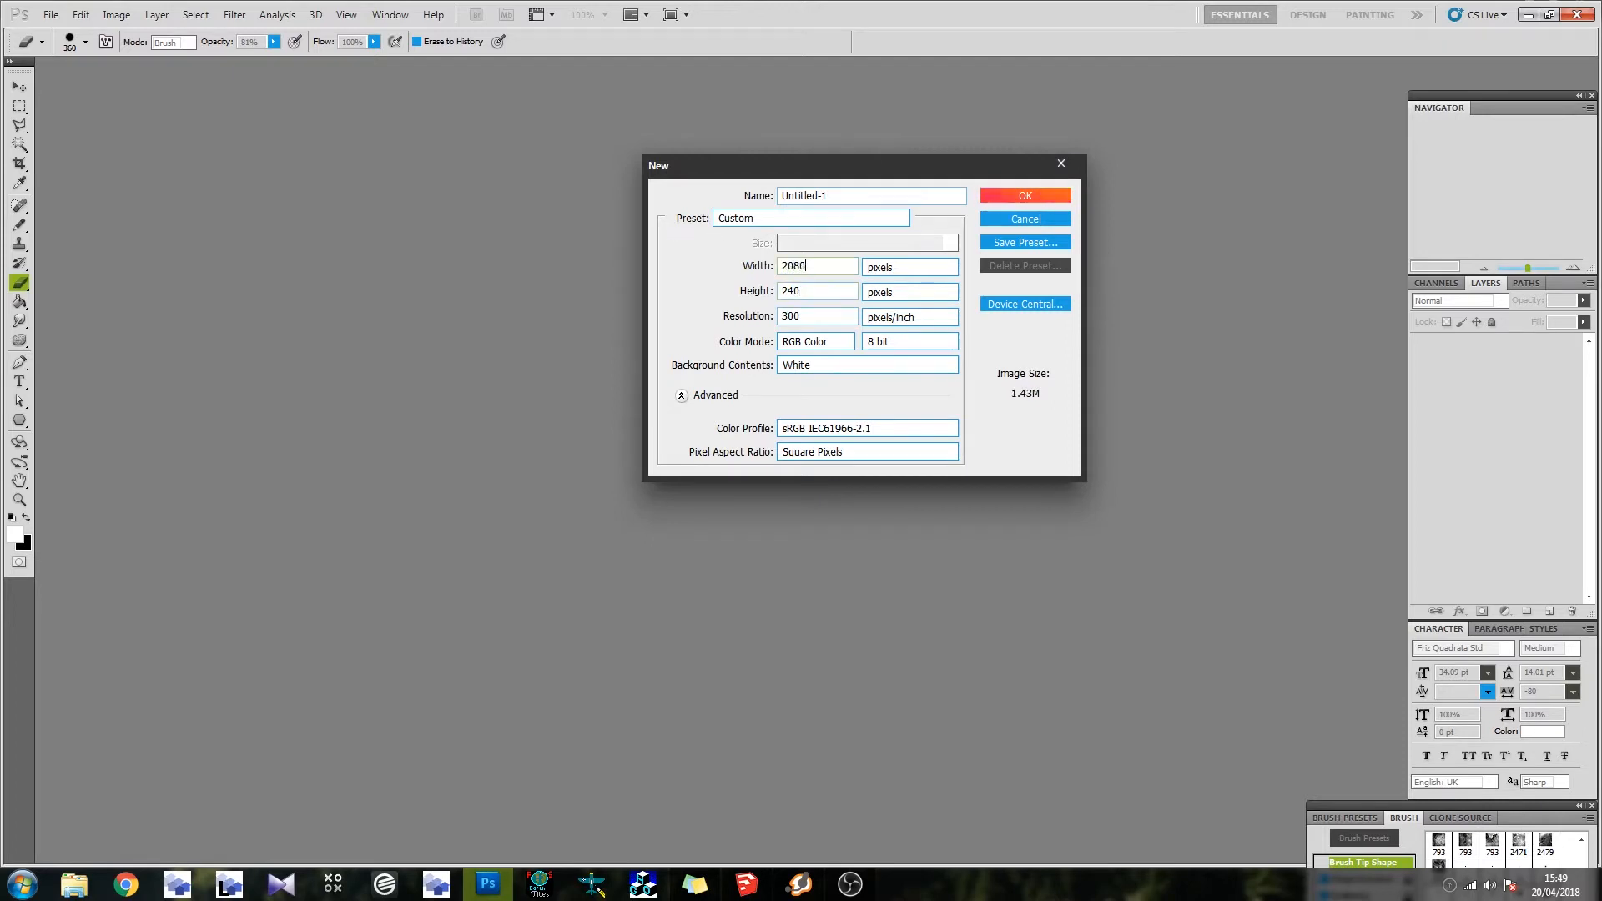
click(992, 221)
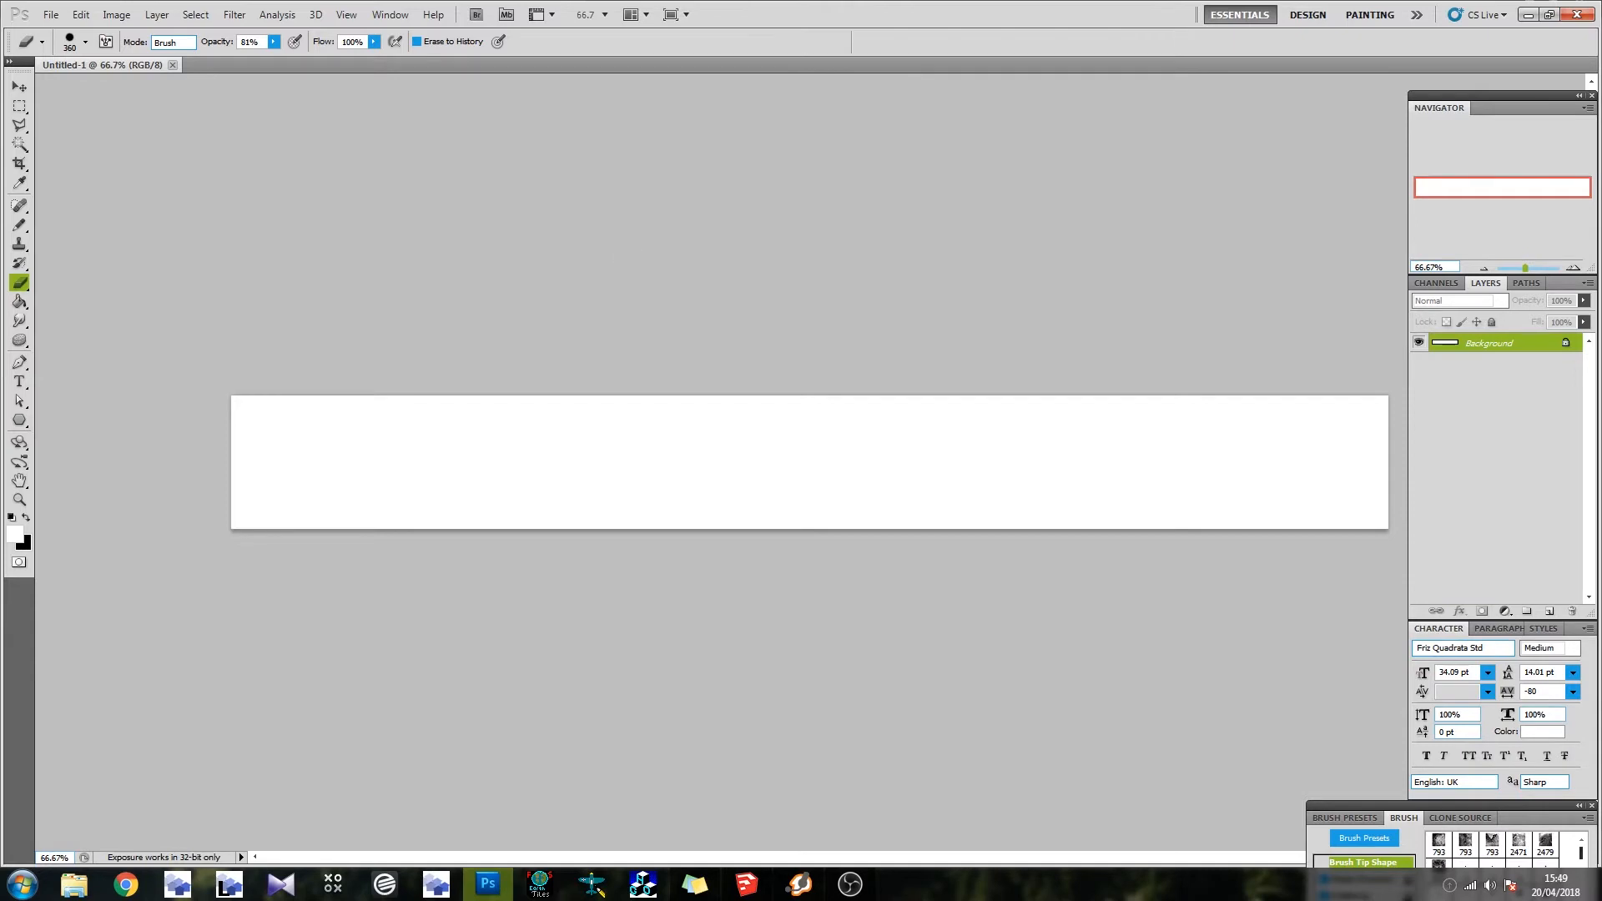
Create a second new document with a square canvas, based on a preset instead of the custom banner size
click(51, 14)
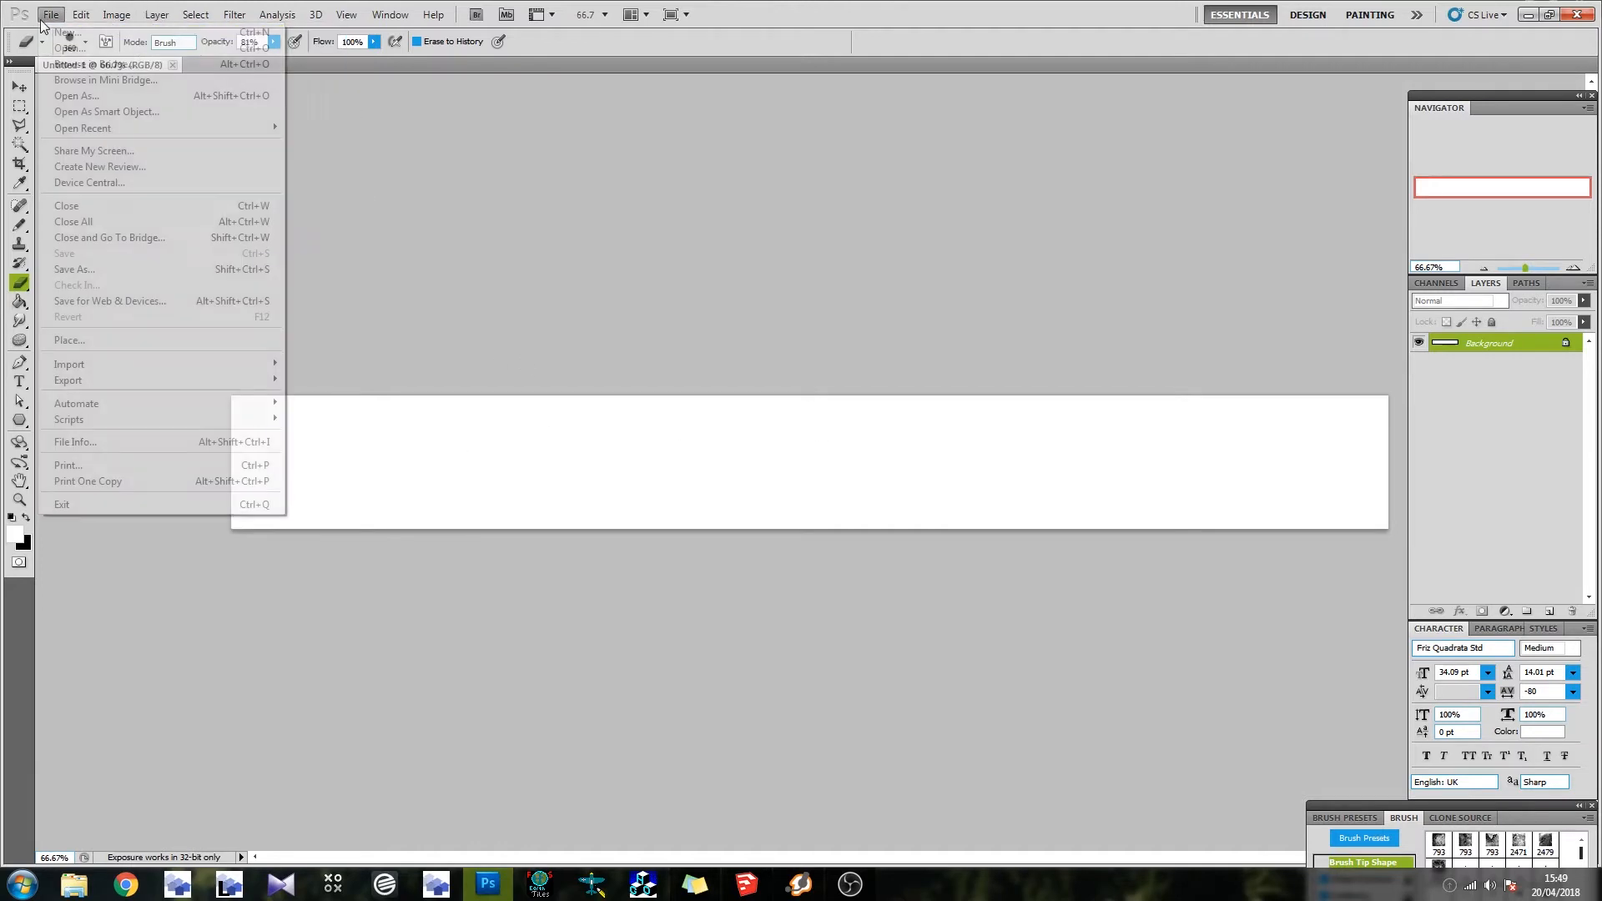
click(66, 33)
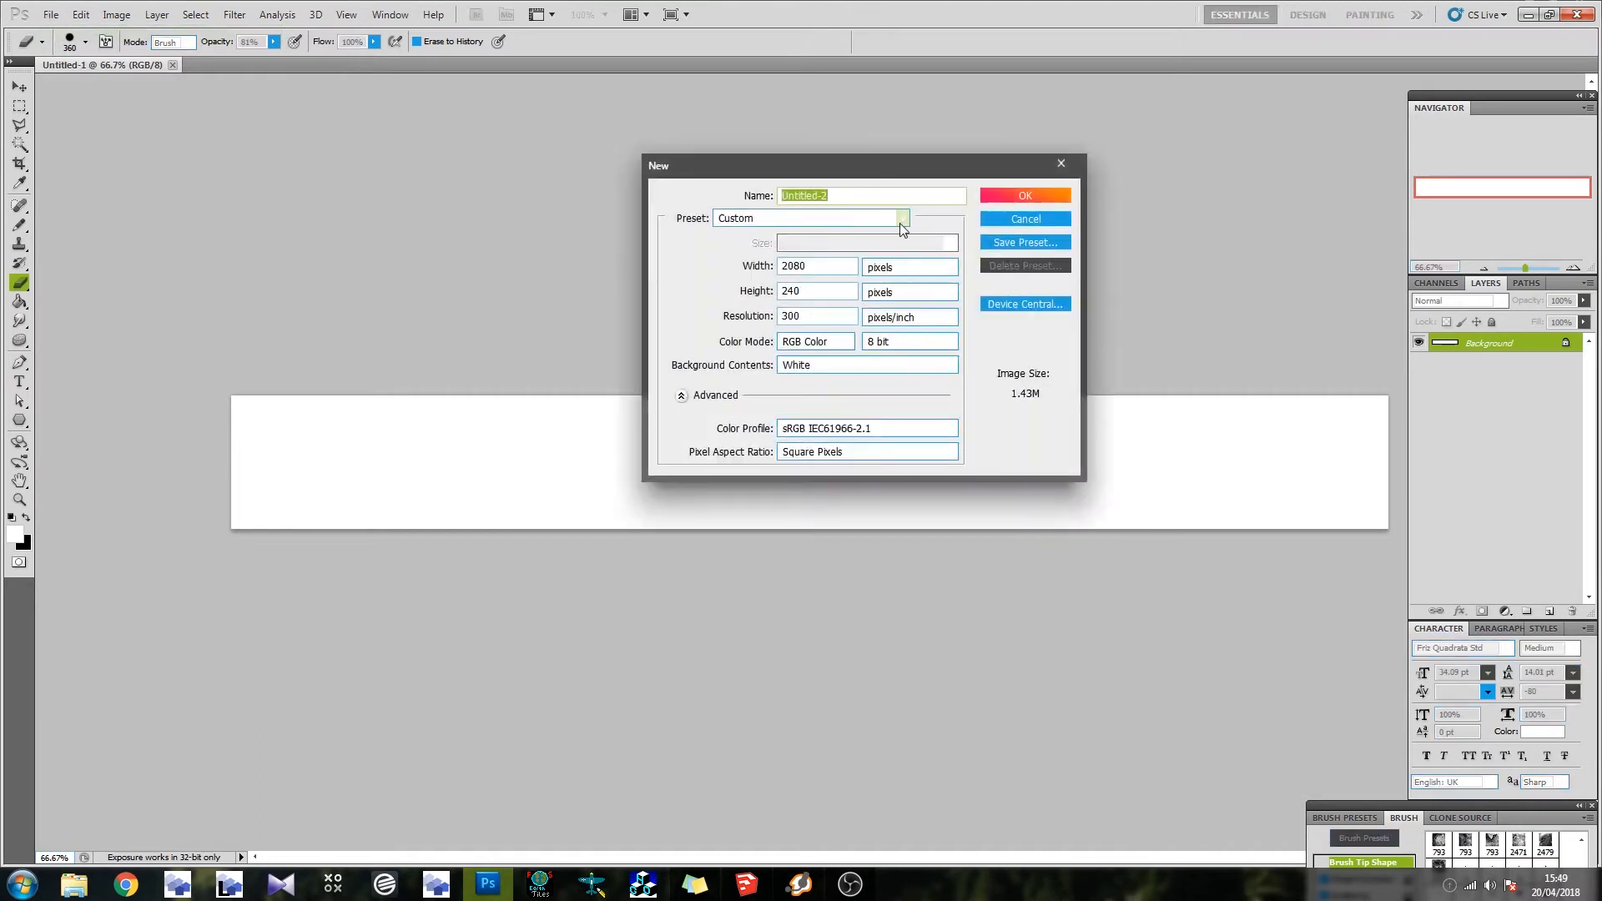
click(903, 219)
click(834, 286)
click(1023, 197)
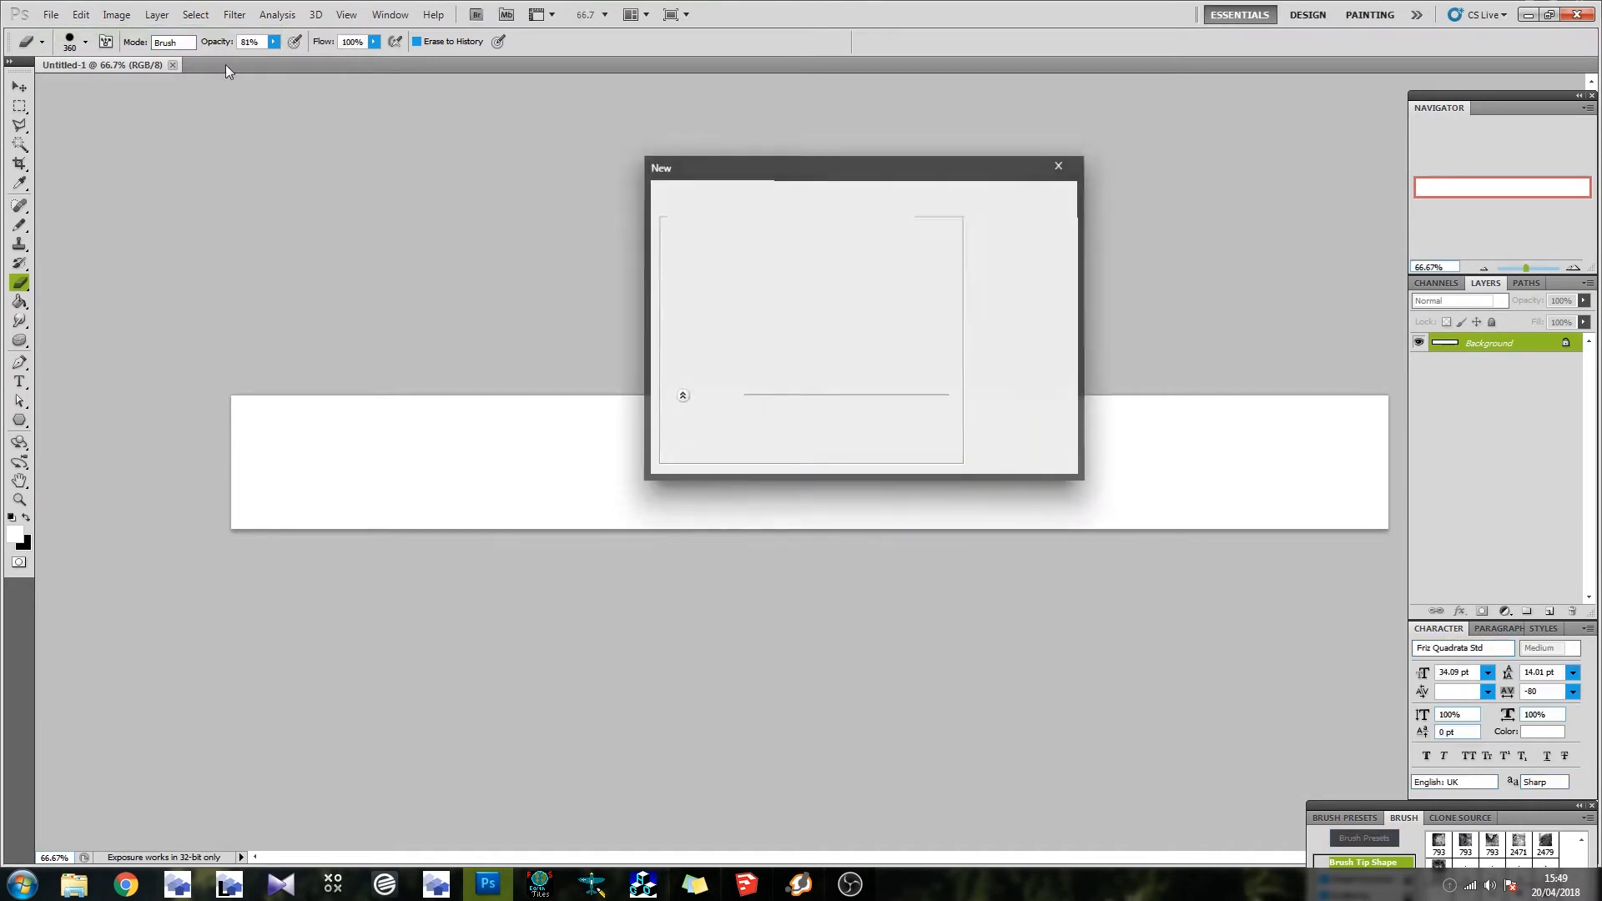
Copy the banner document's background into the square document as a new layer, and close the banner document
drag(112, 68, 116, 164)
drag(1490, 343, 918, 485)
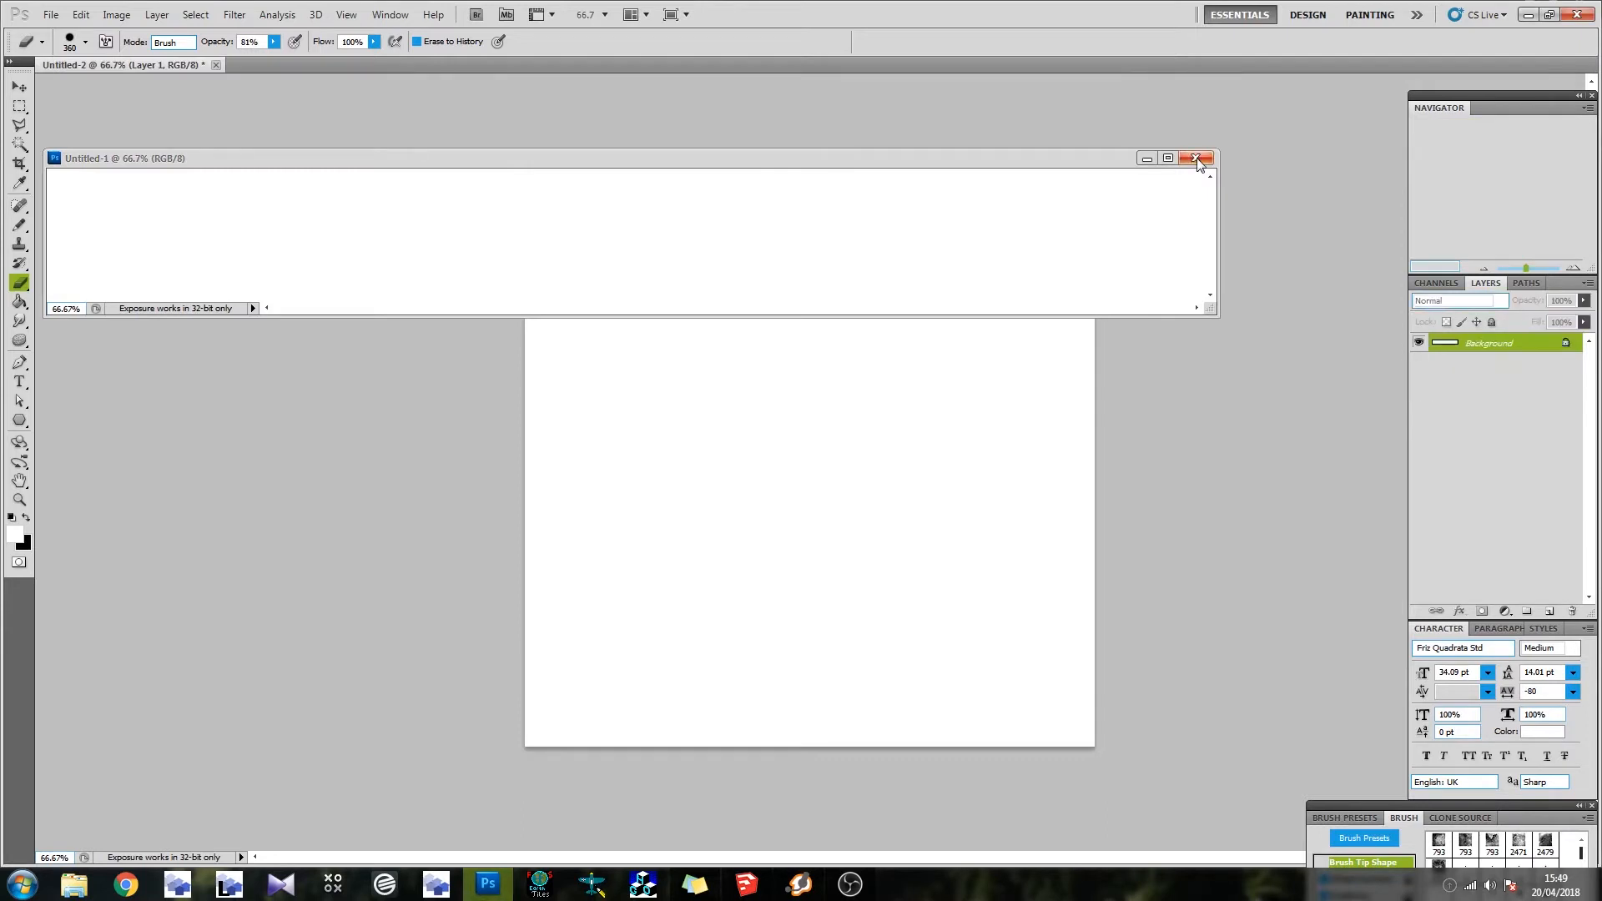
click(1195, 158)
Try to scale the banner layer proportionally to span the full width along the square canvas's upper edge
key(v)
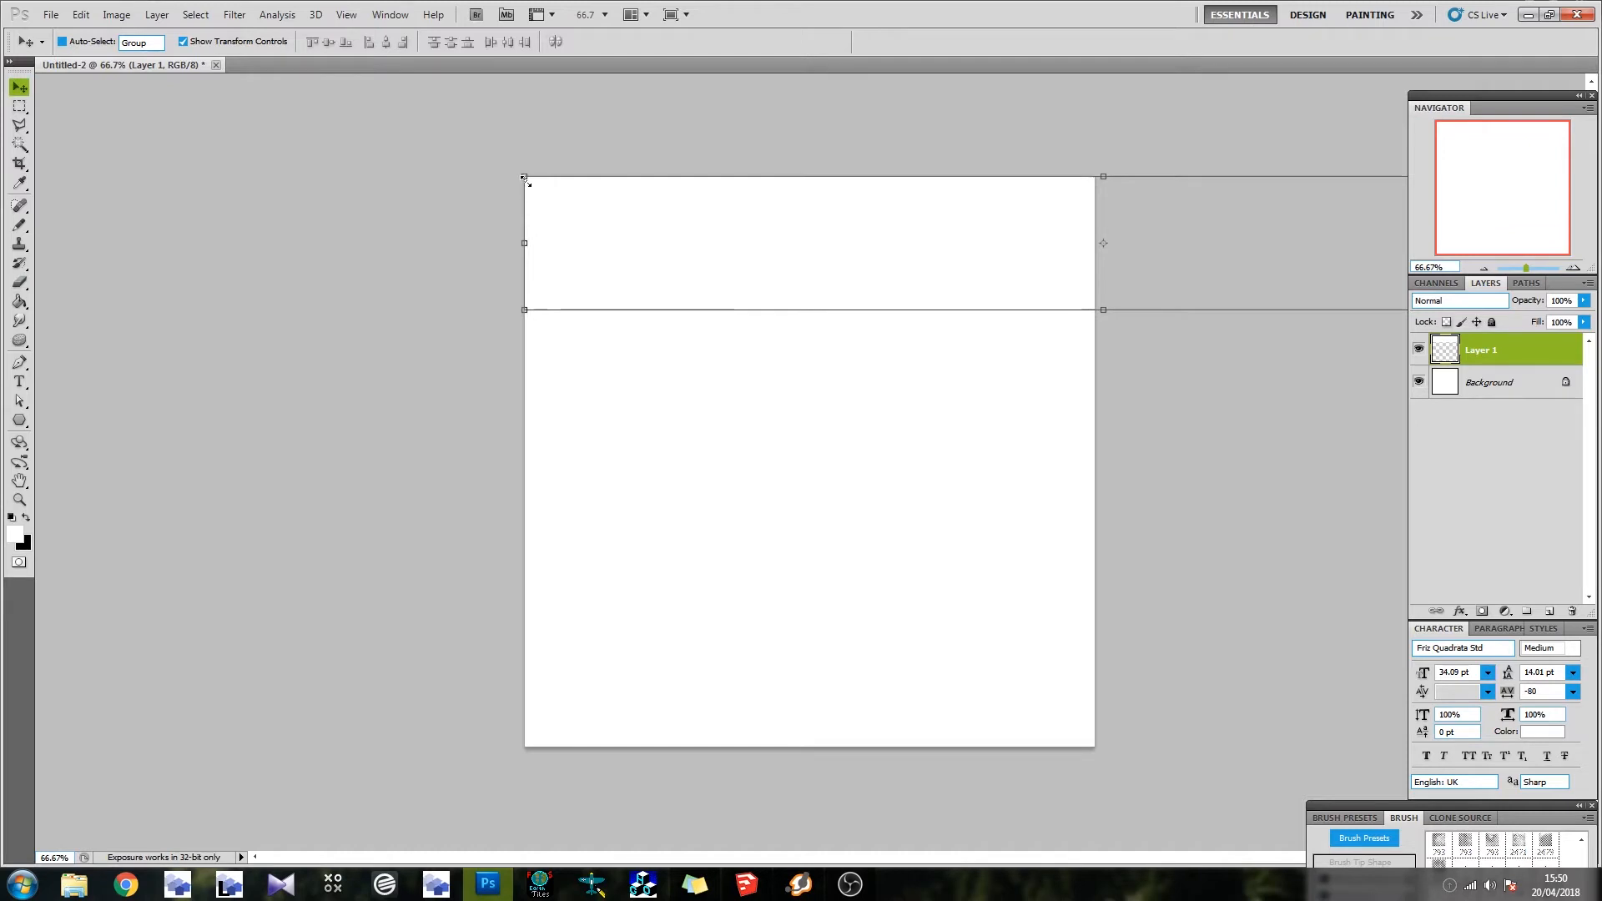
key(ctrl+t)
shift+drag(524, 176, 569, 213)
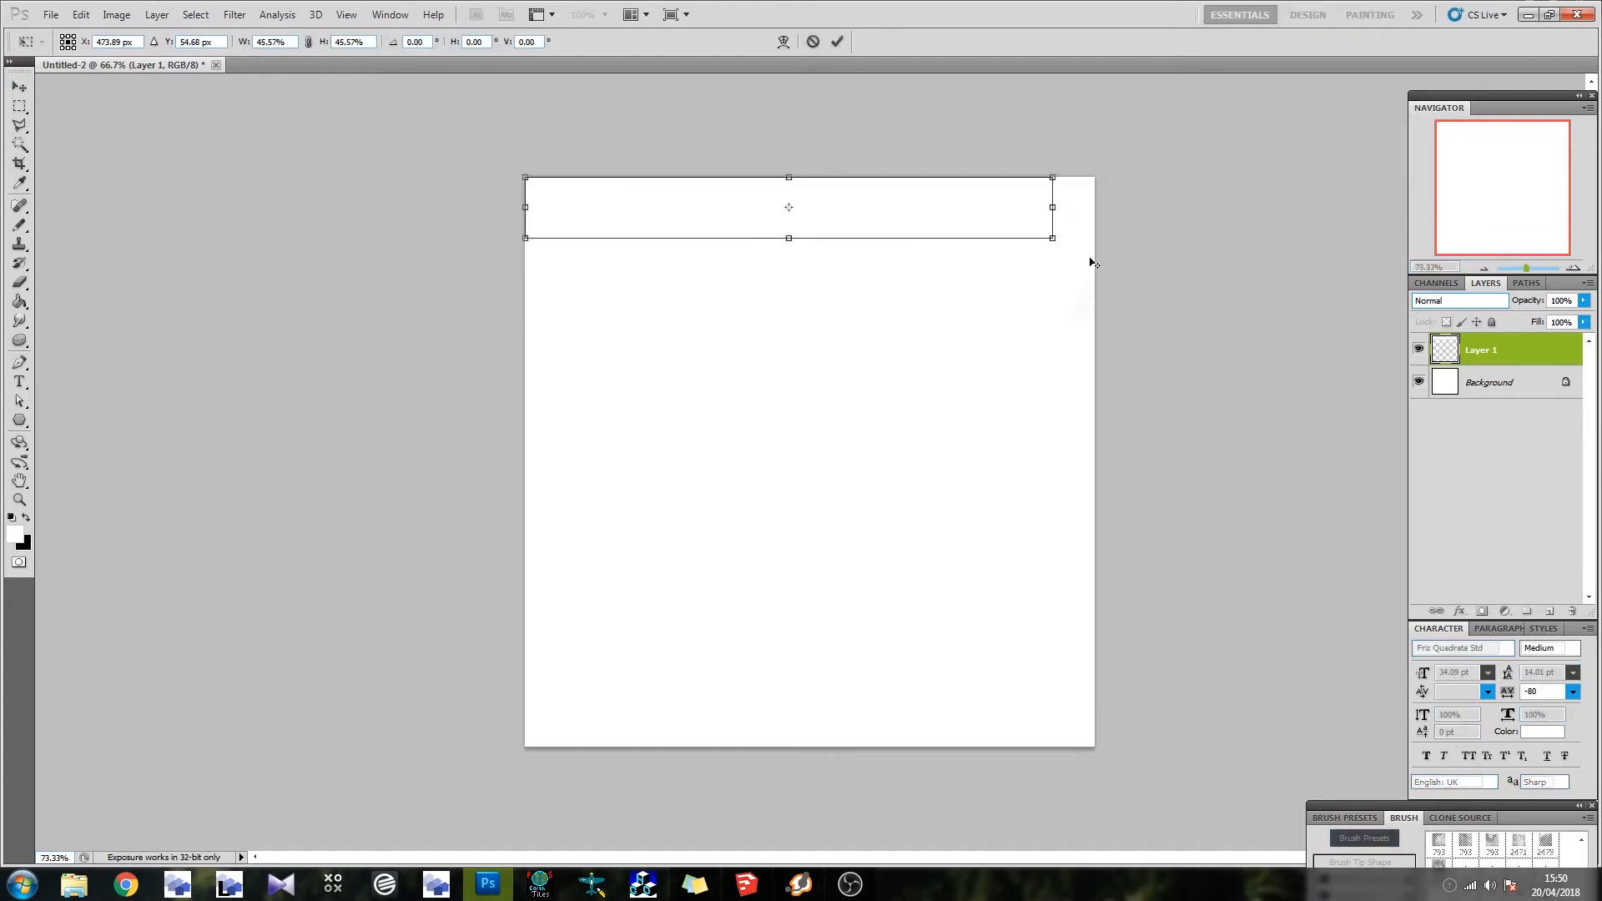
alt+scroll(1093, 264, up, 5)
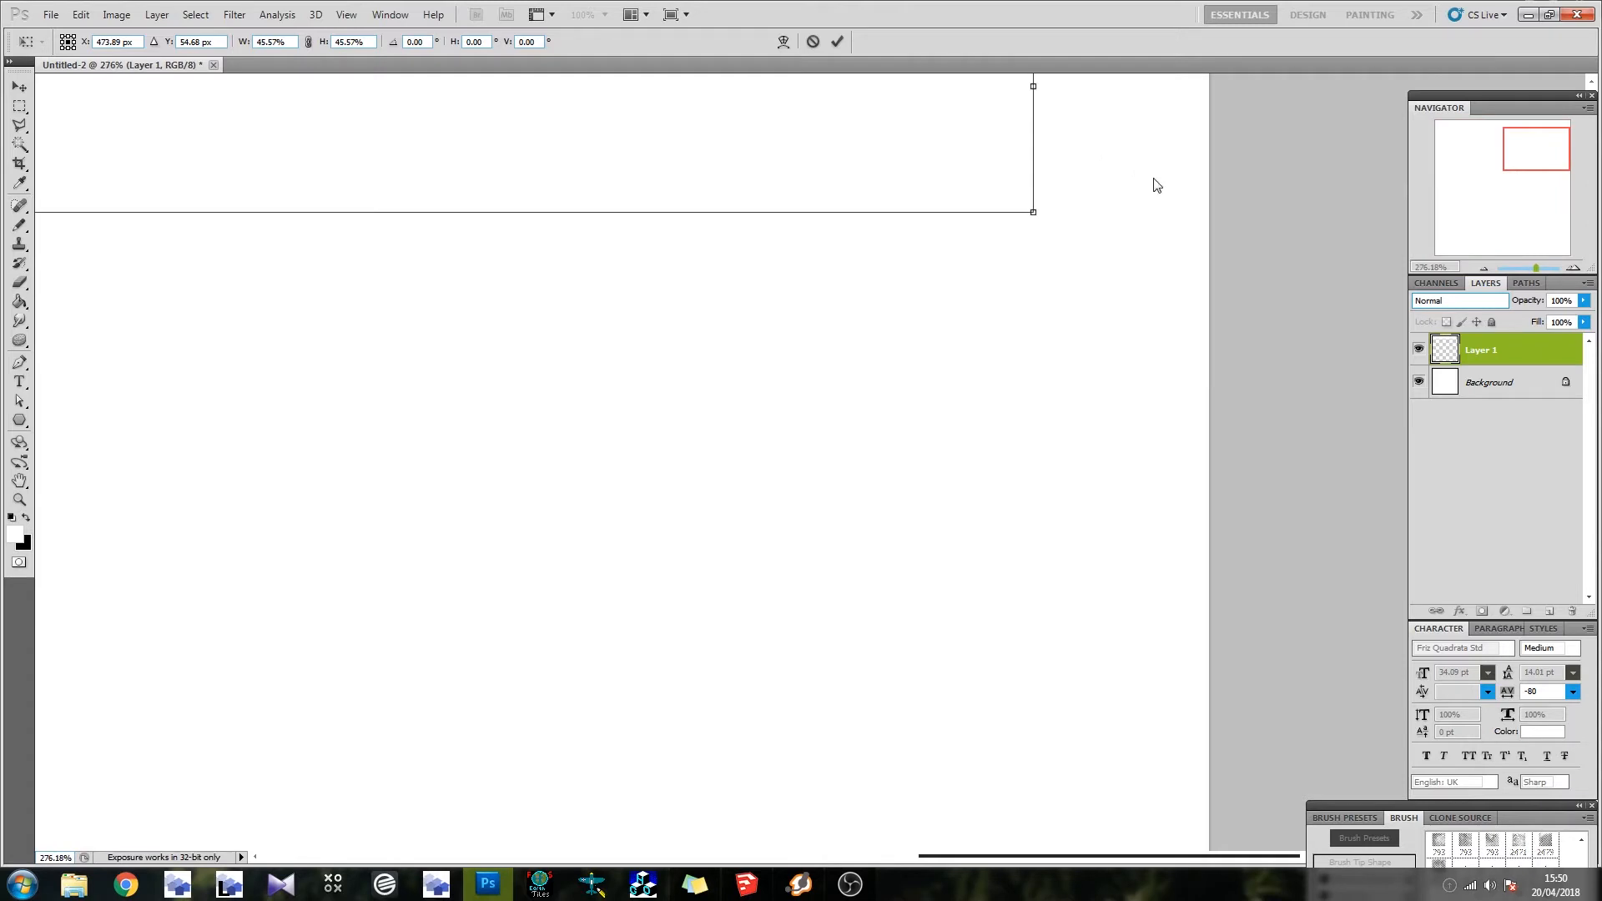
scroll(1071, 273, up, 2)
drag(1035, 360, 1202, 411)
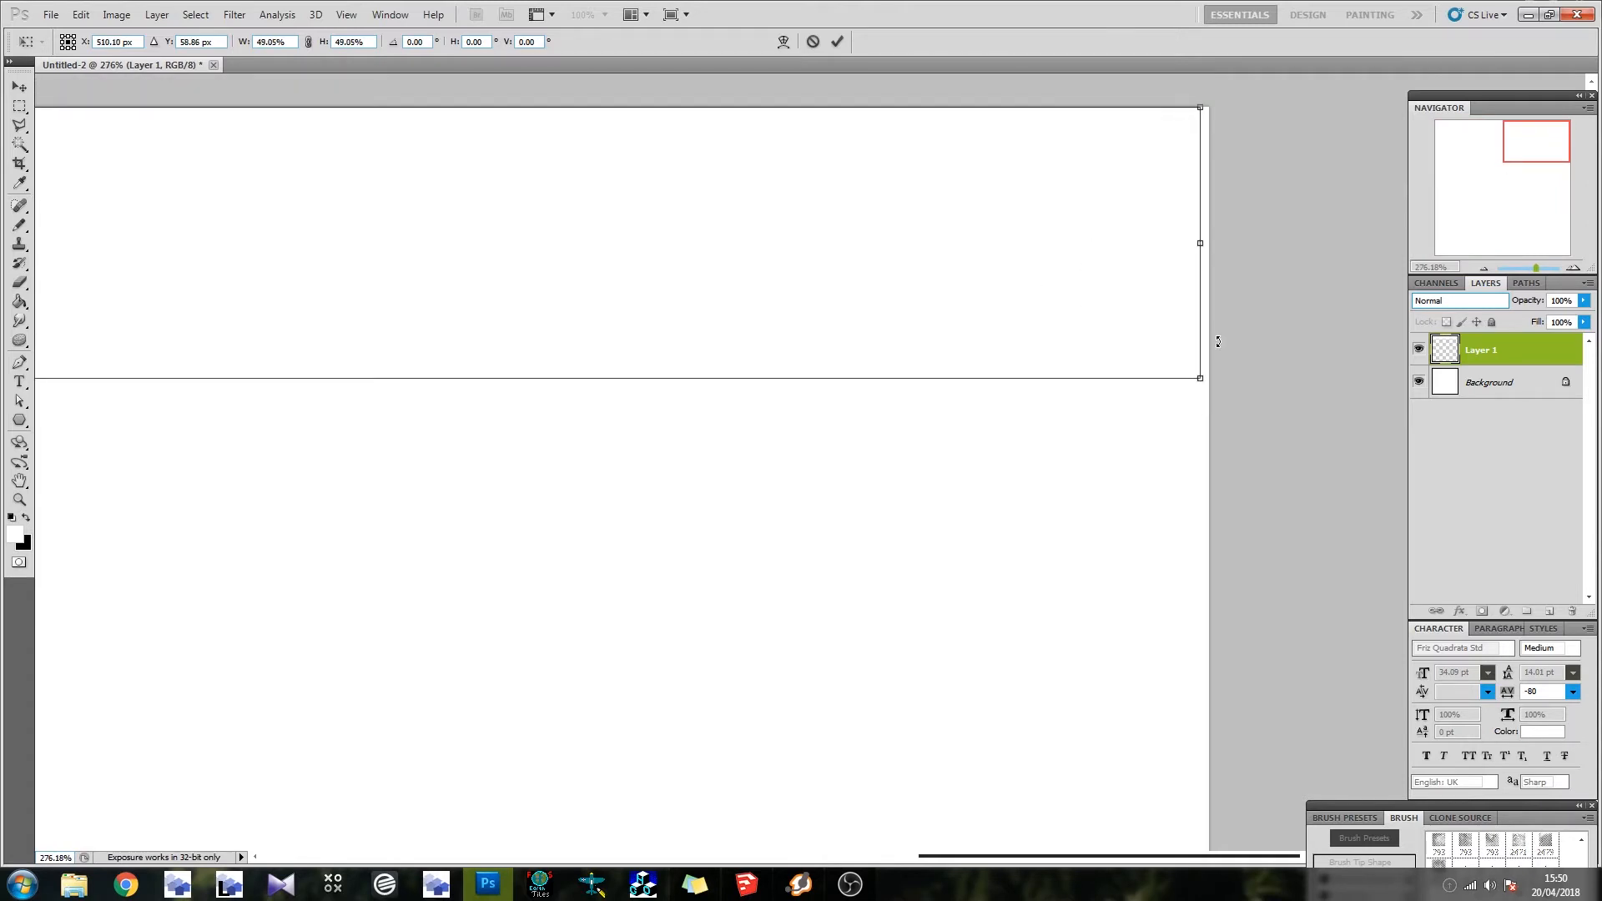
alt+scroll(1219, 338, up, 5)
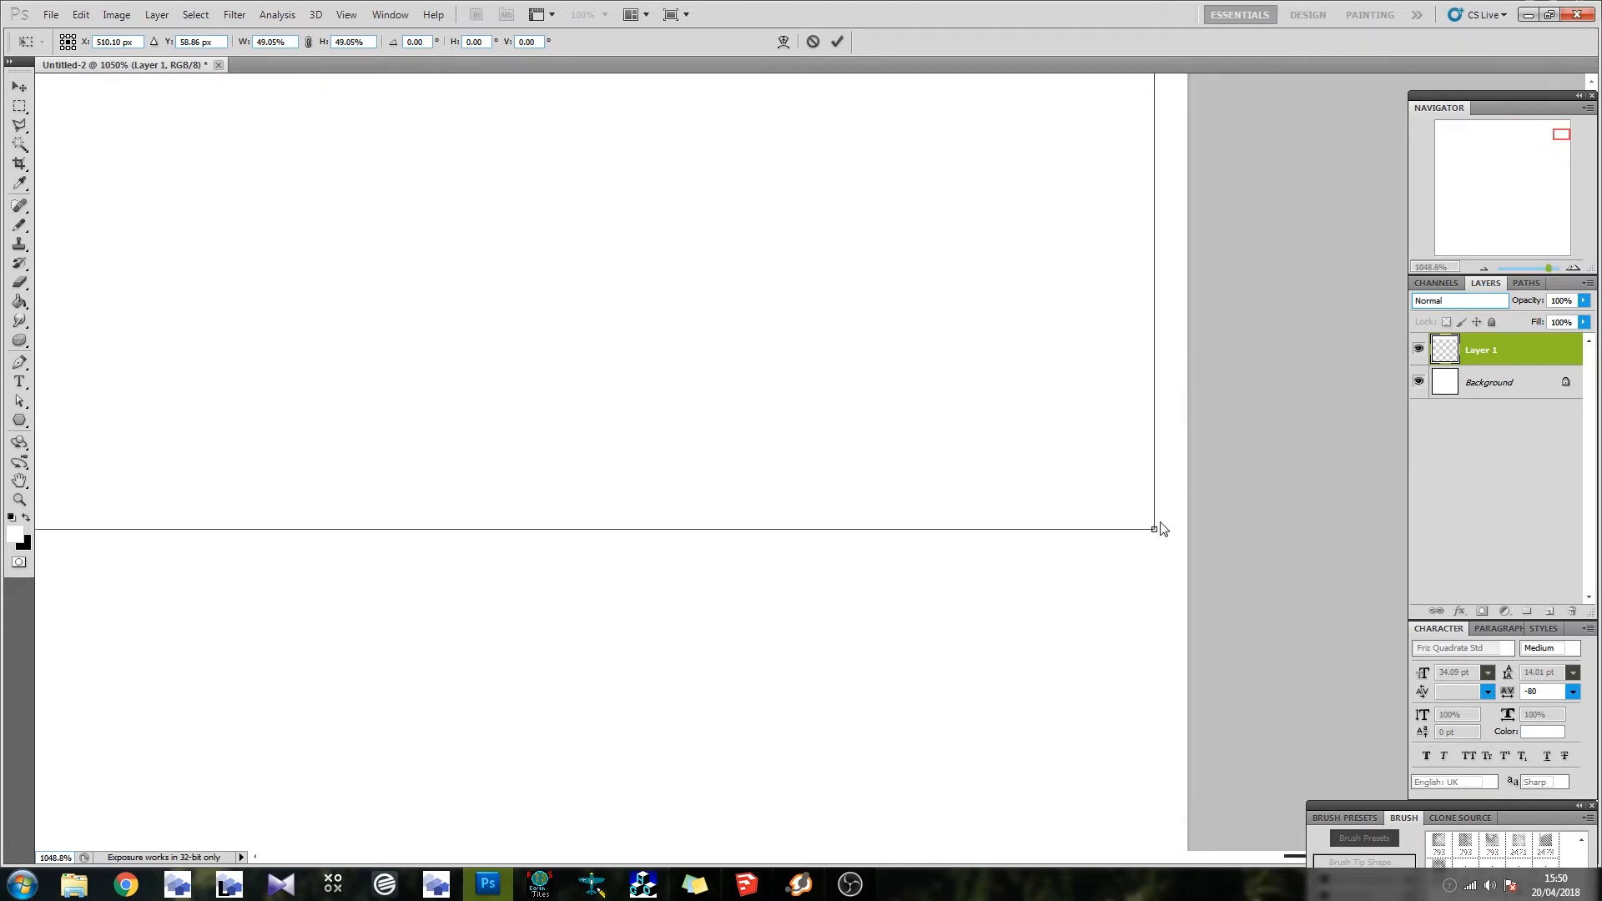
drag(1153, 527, 1185, 537)
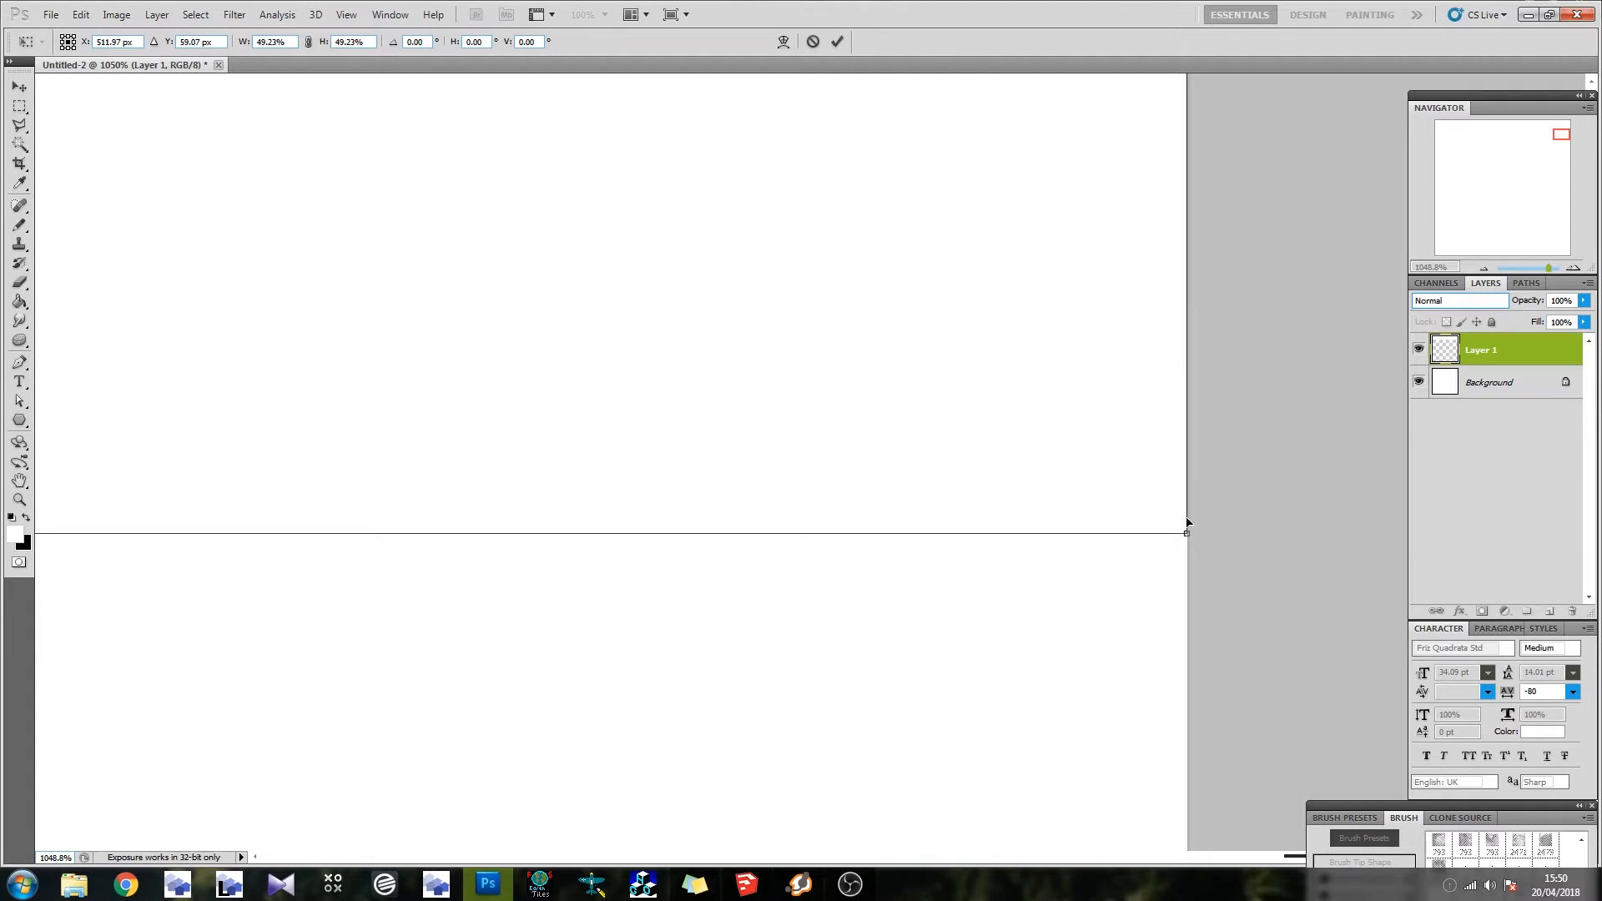
key(Escape)
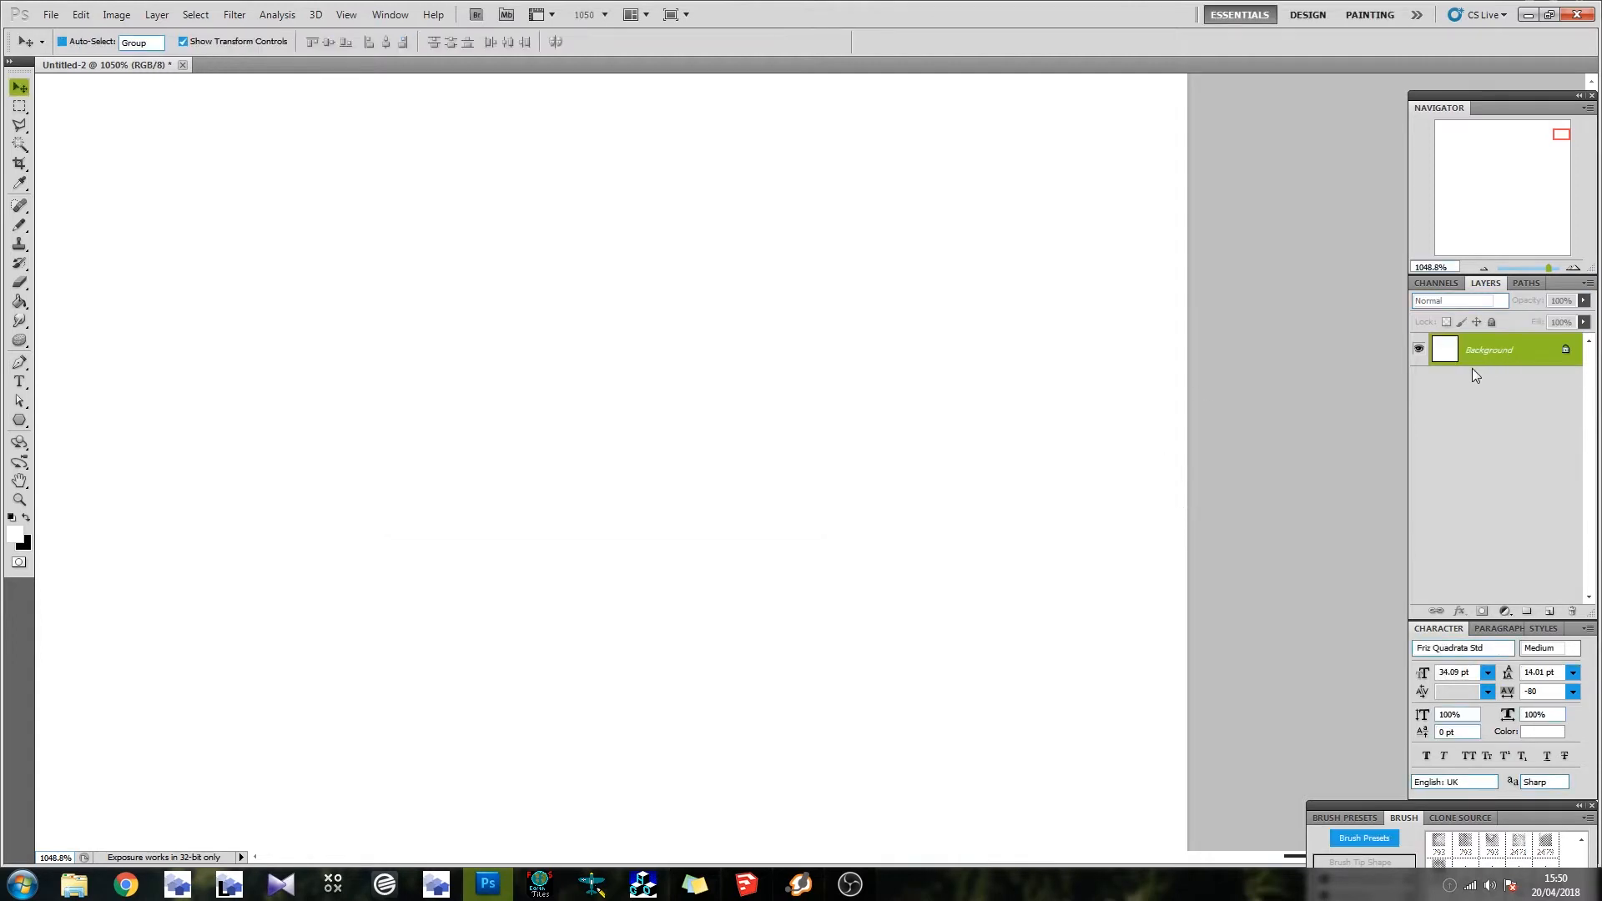
Paste the banner strip as a new layer in the square document and darken it to light grey with Hue/Saturation
key(ctrl+v)
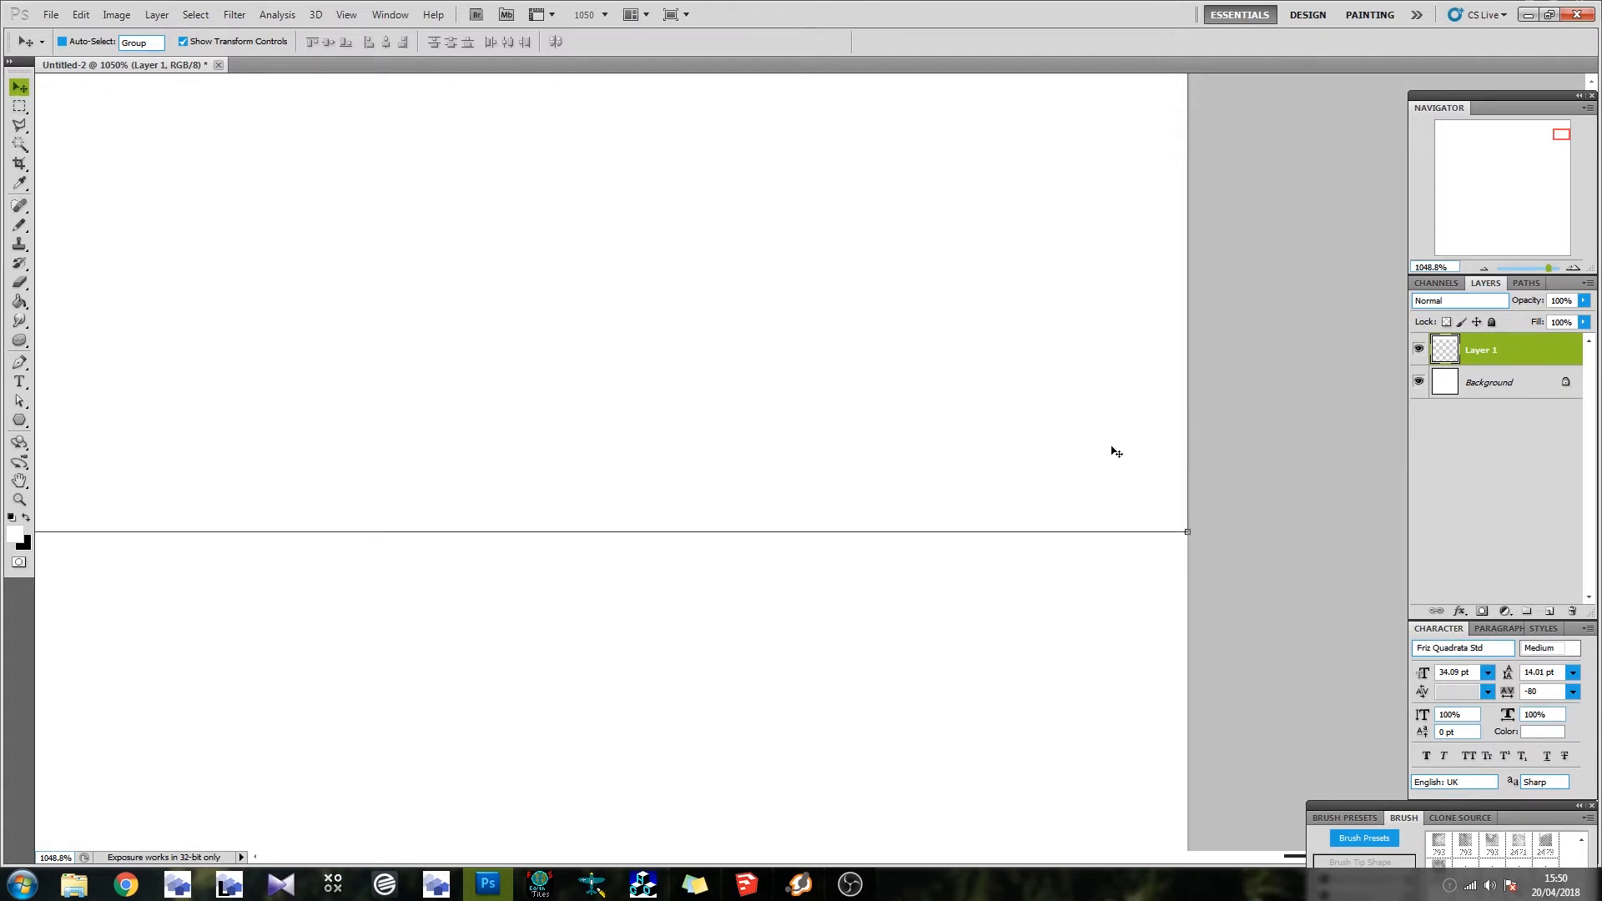
alt+scroll(1116, 452, down, 10)
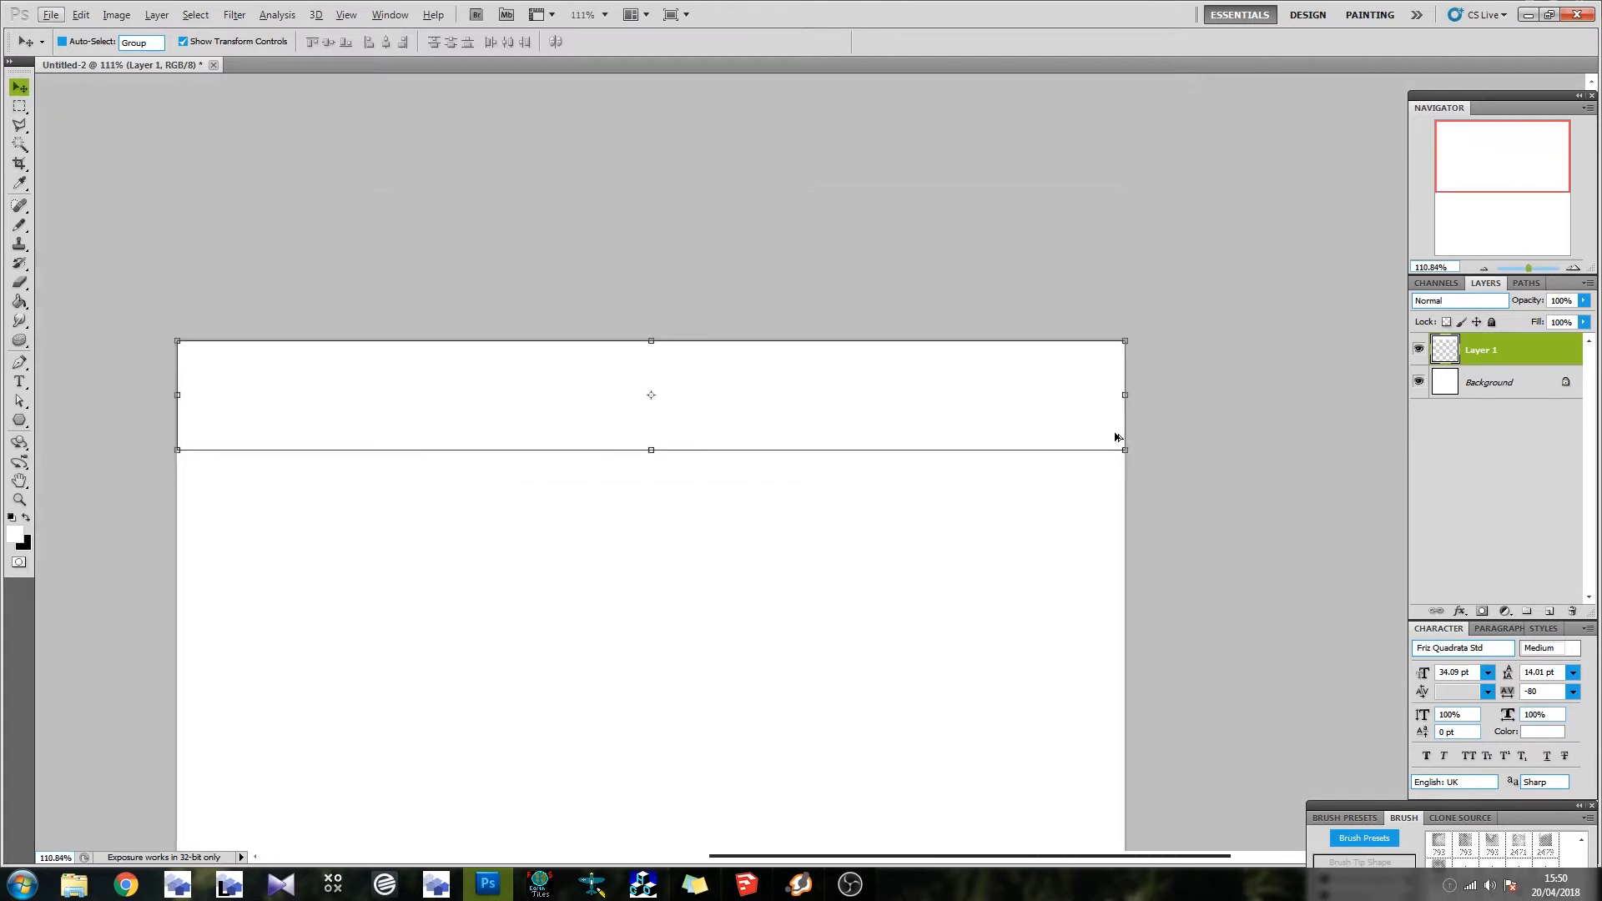
click(116, 14)
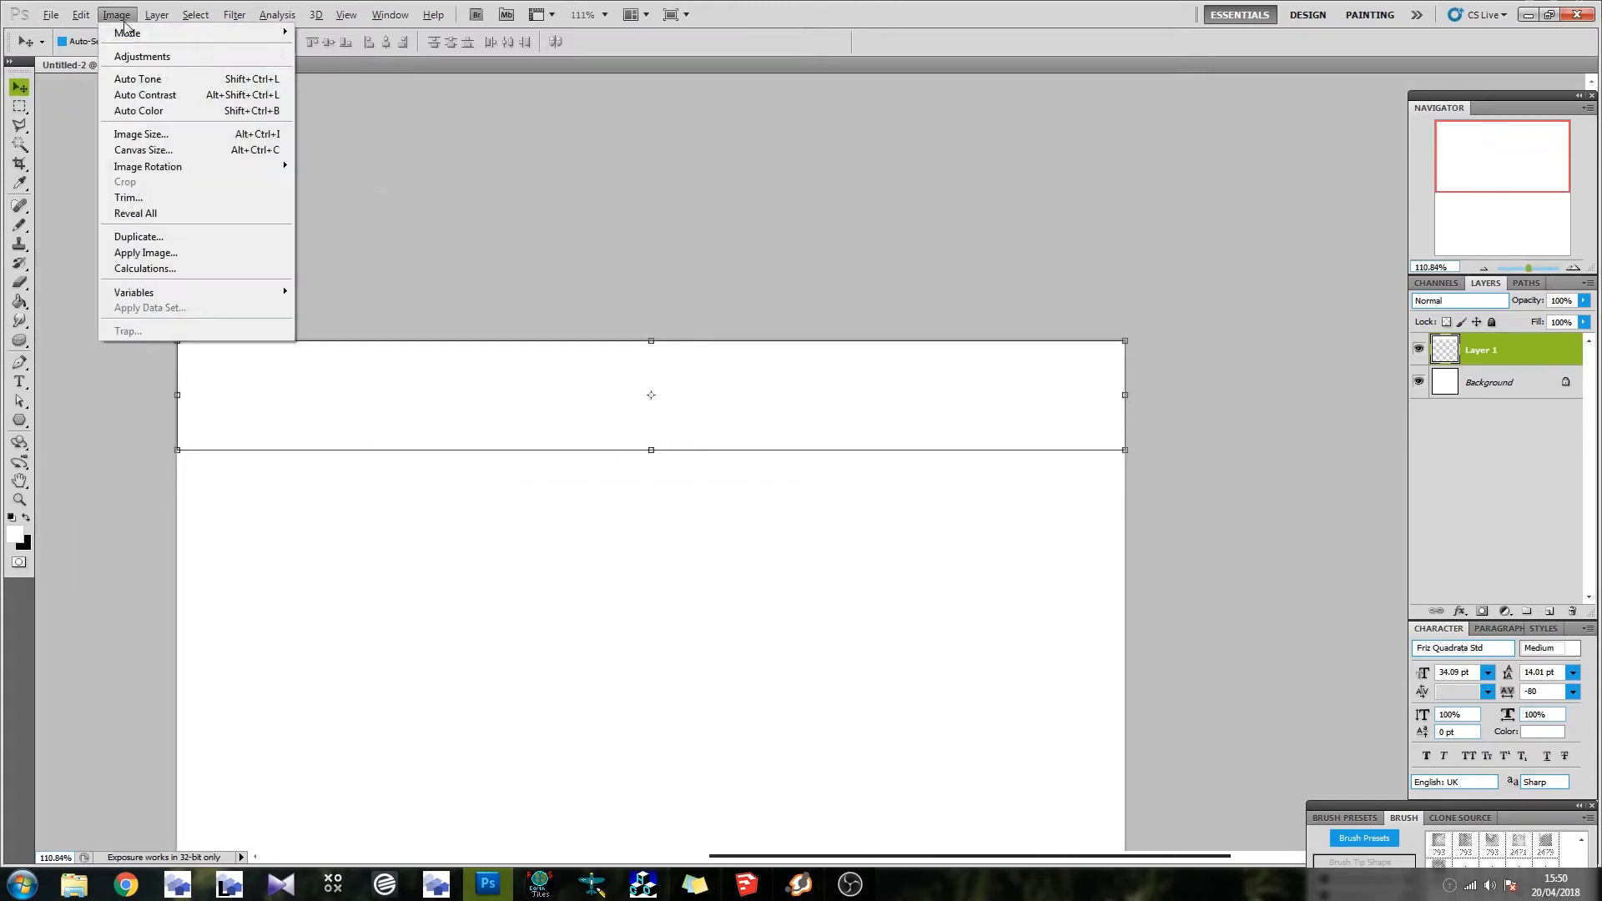
mouse_move(211, 57)
click(407, 143)
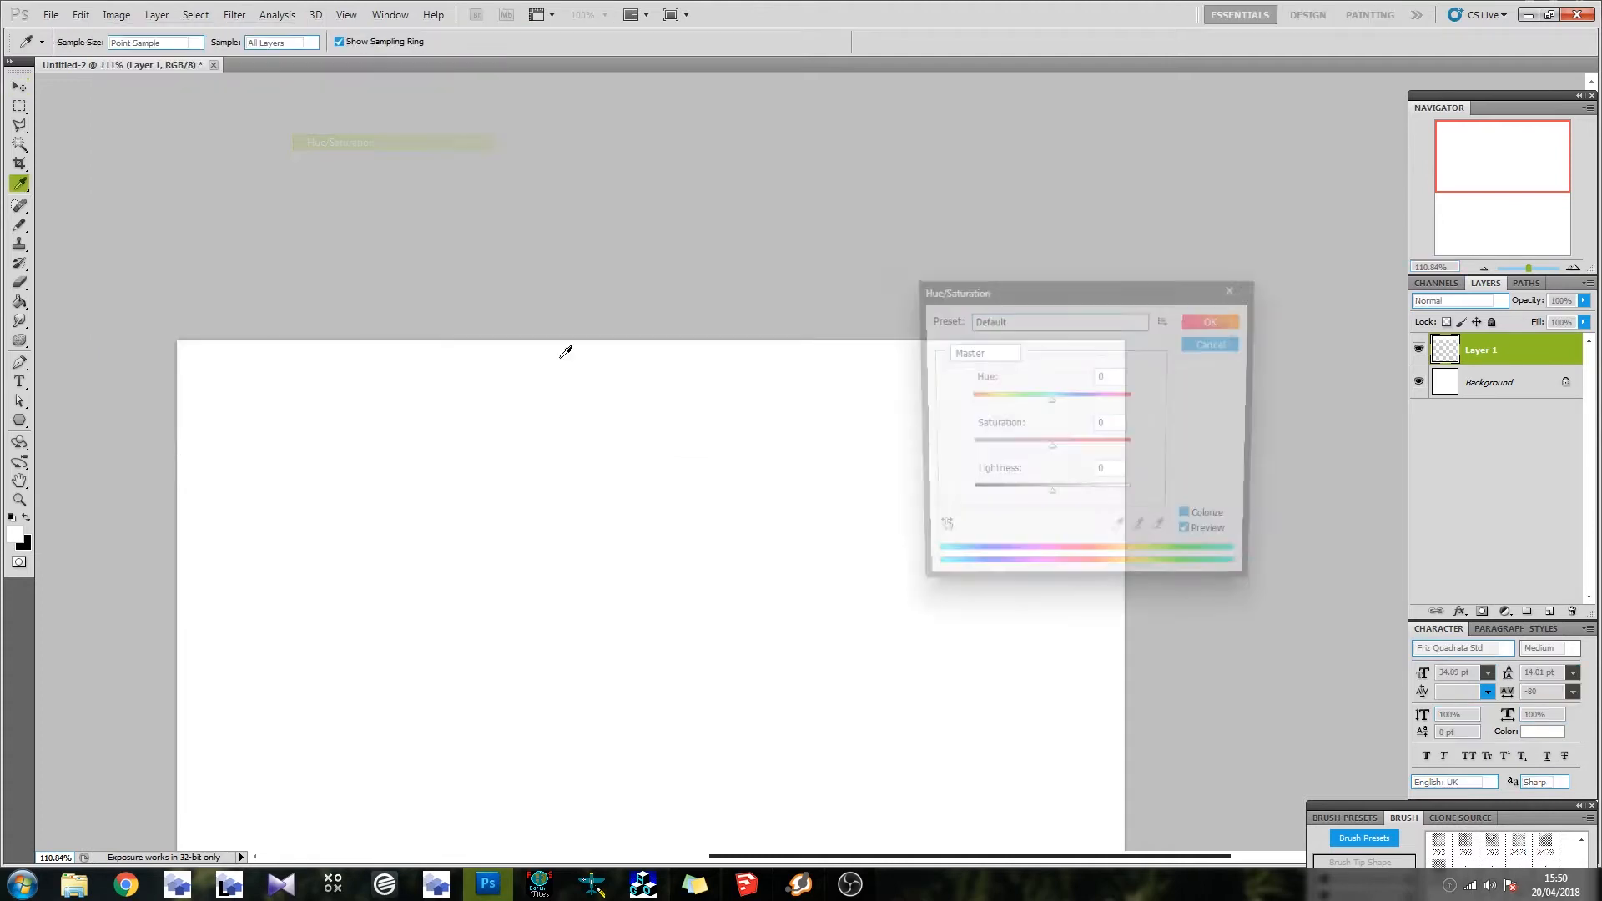
scroll(1116, 472, down, 16)
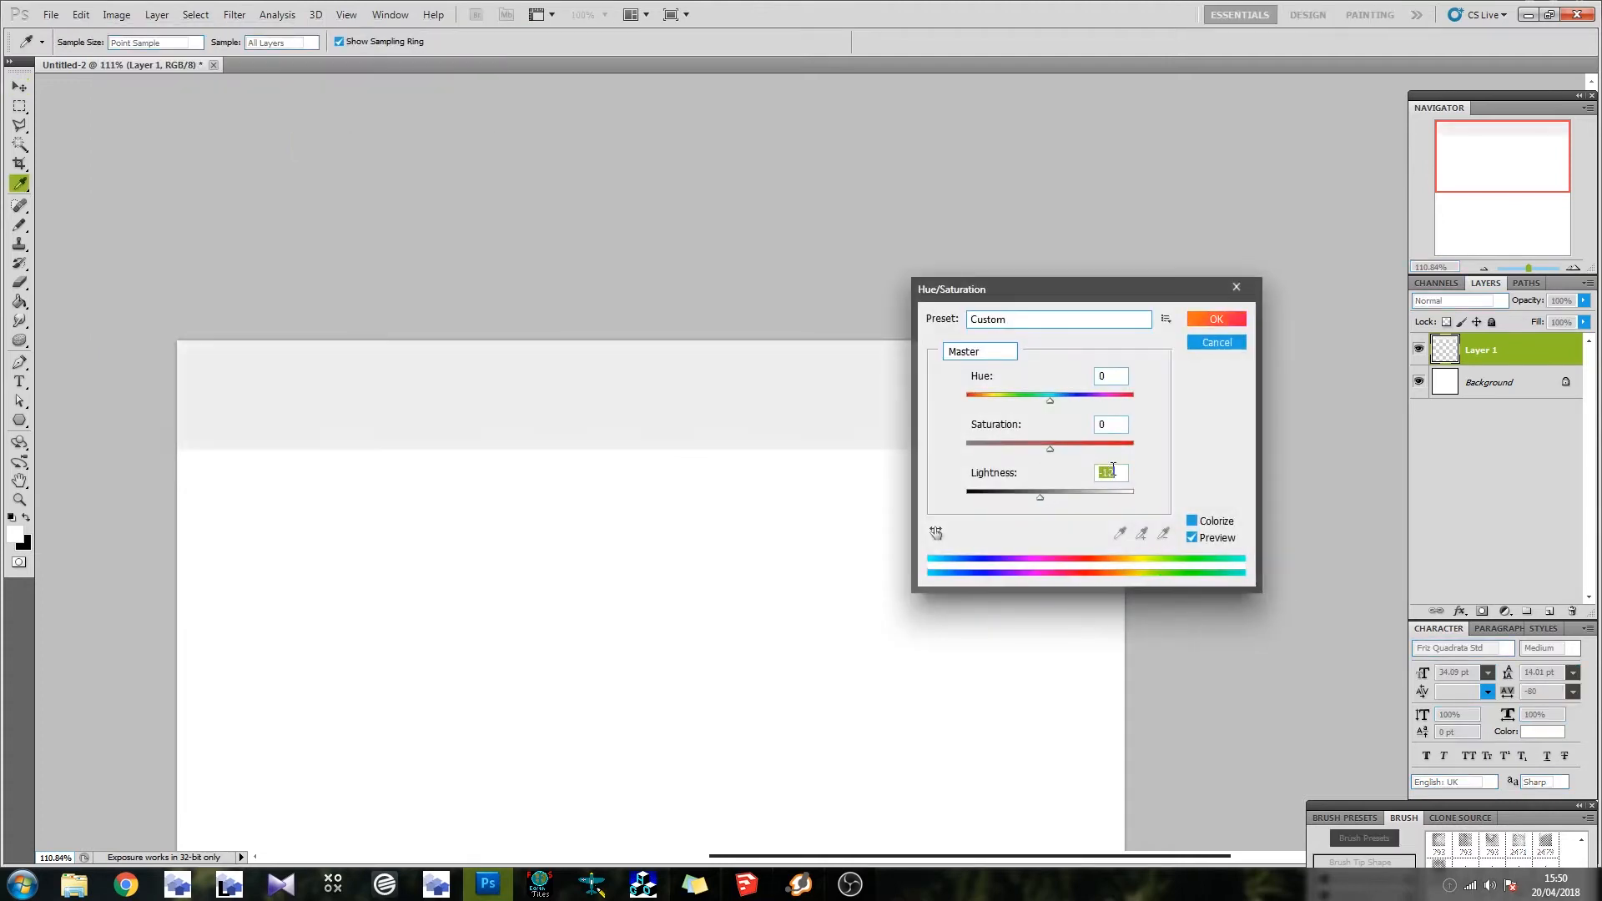
click(1216, 319)
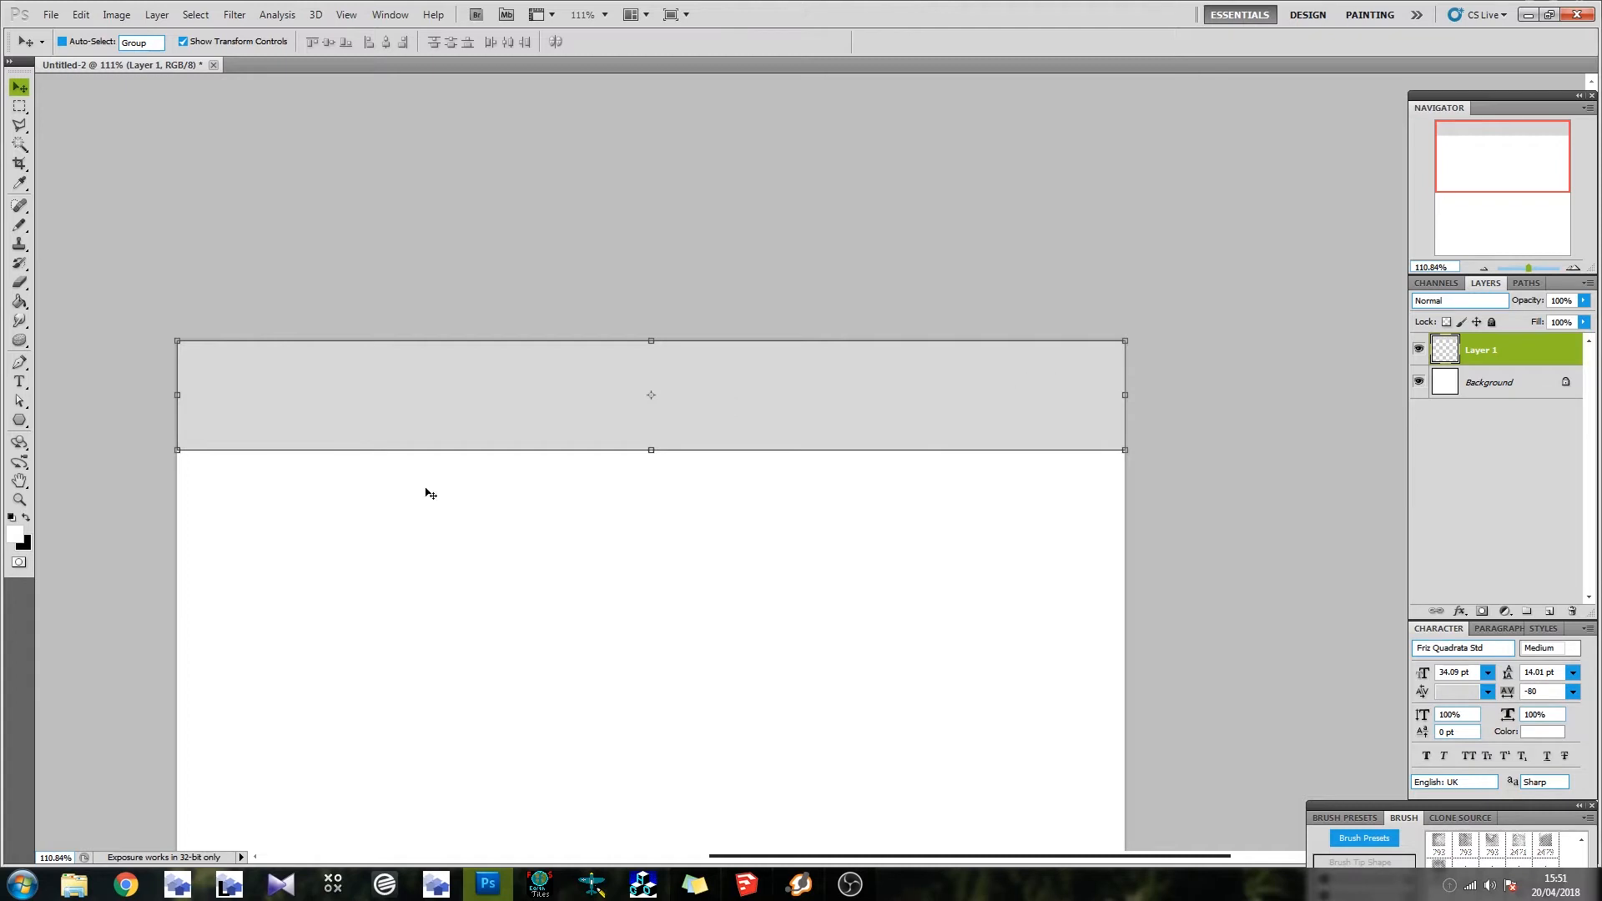
Add a black text layer reading "Street Sign" on the white area below the banner
click(26, 517)
click(20, 382)
click(434, 534)
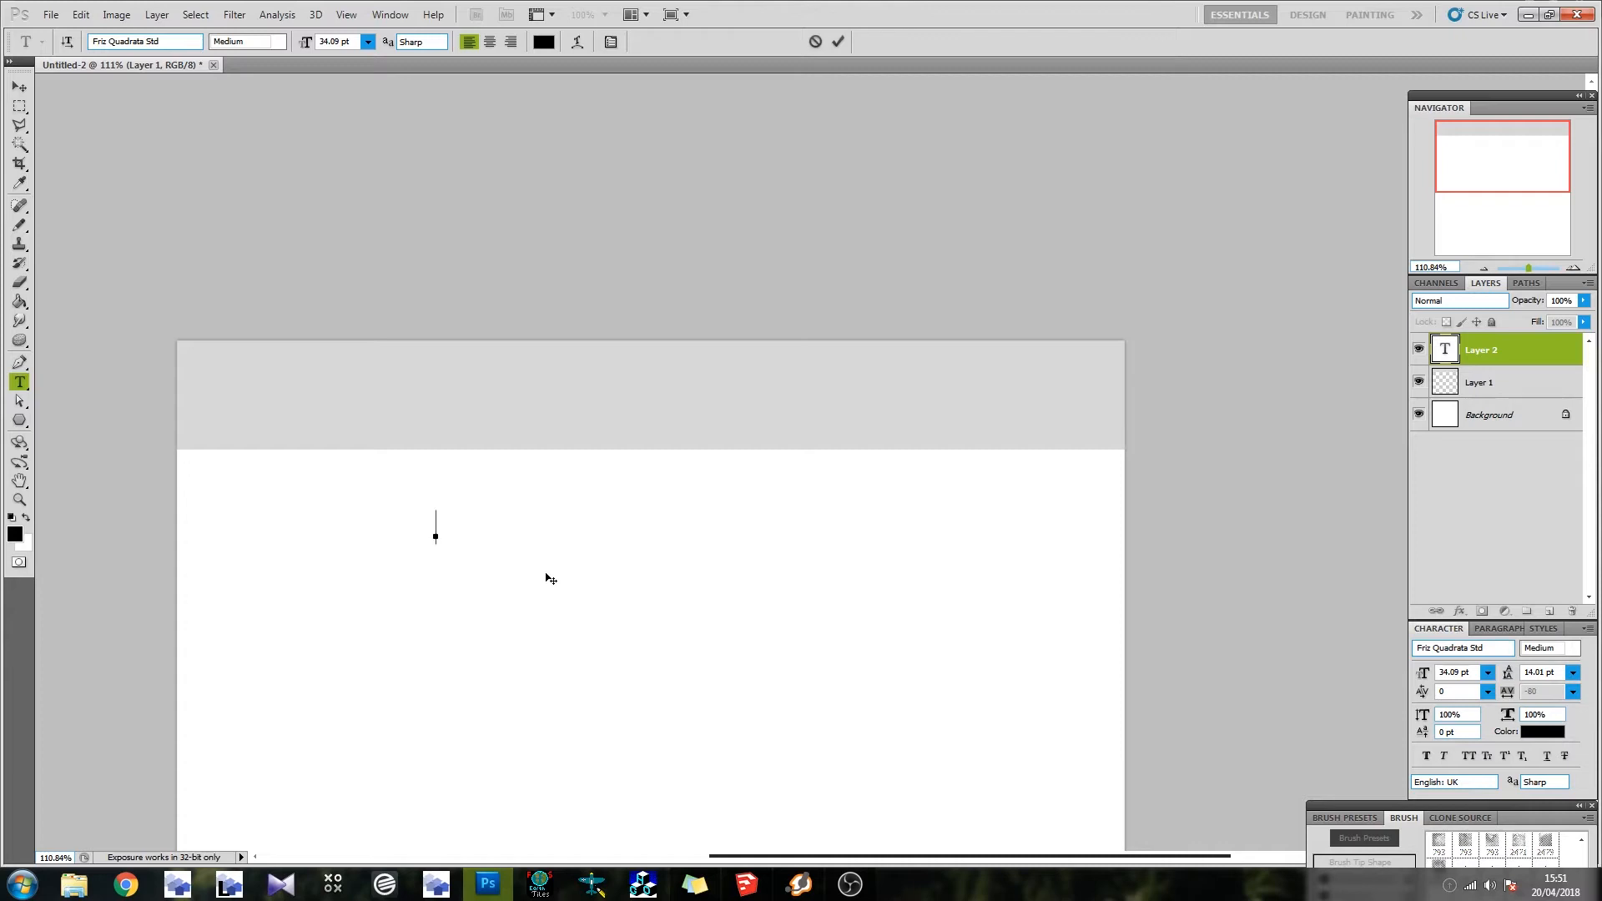
text(Street S)
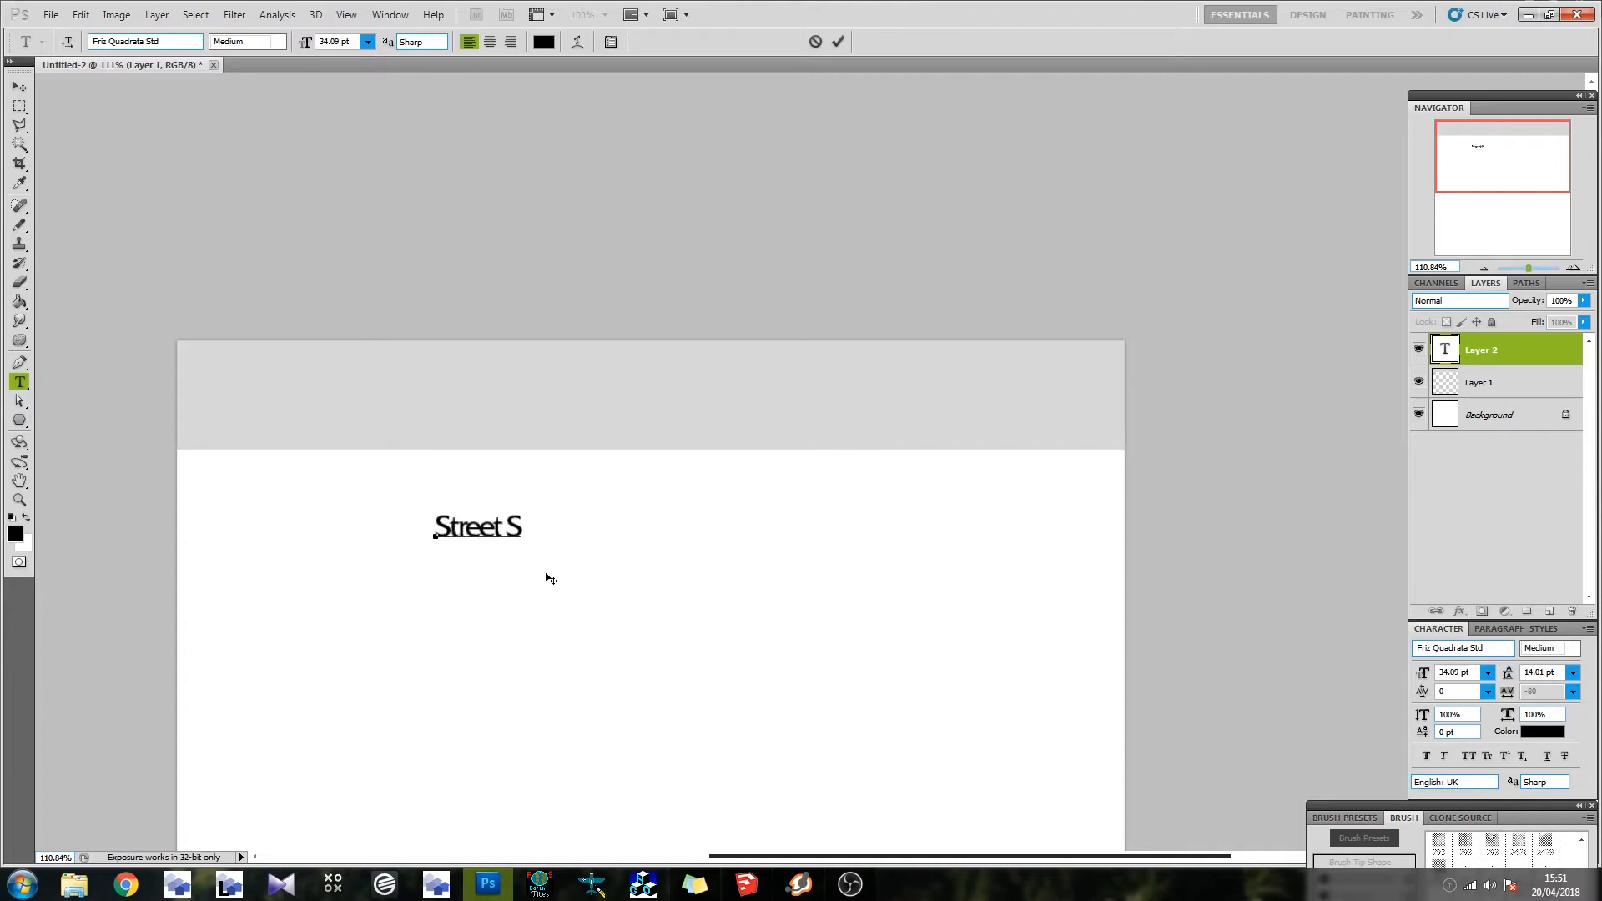
text(ign)
Set the leading of the "Street Sign" text to Auto and its tracking to 180
key(ctrl+a)
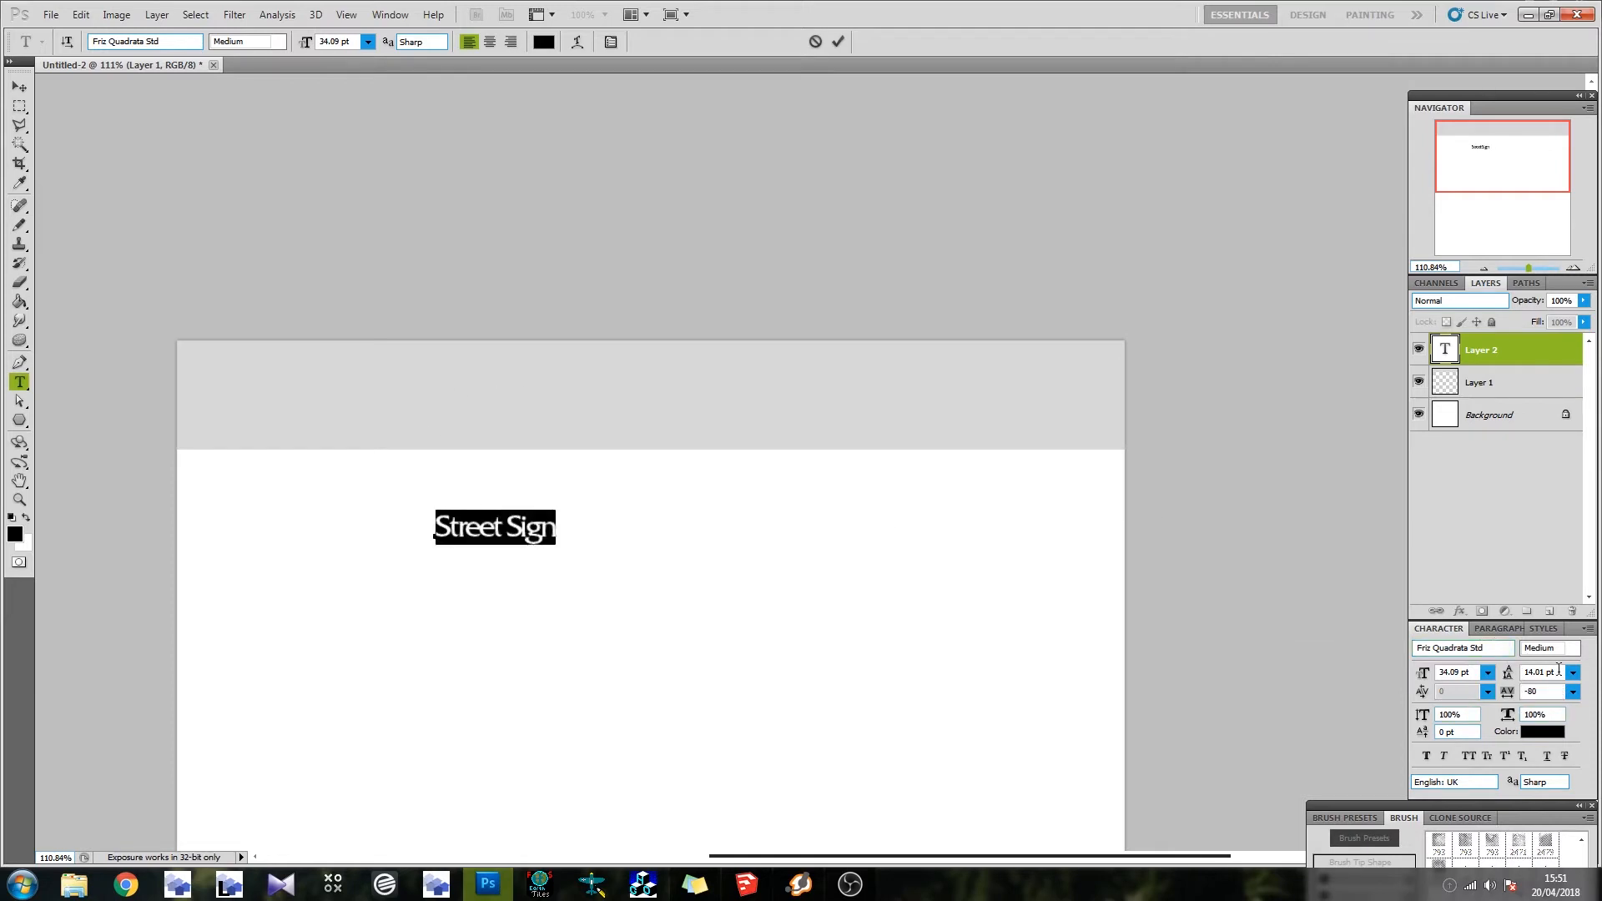
click(1558, 670)
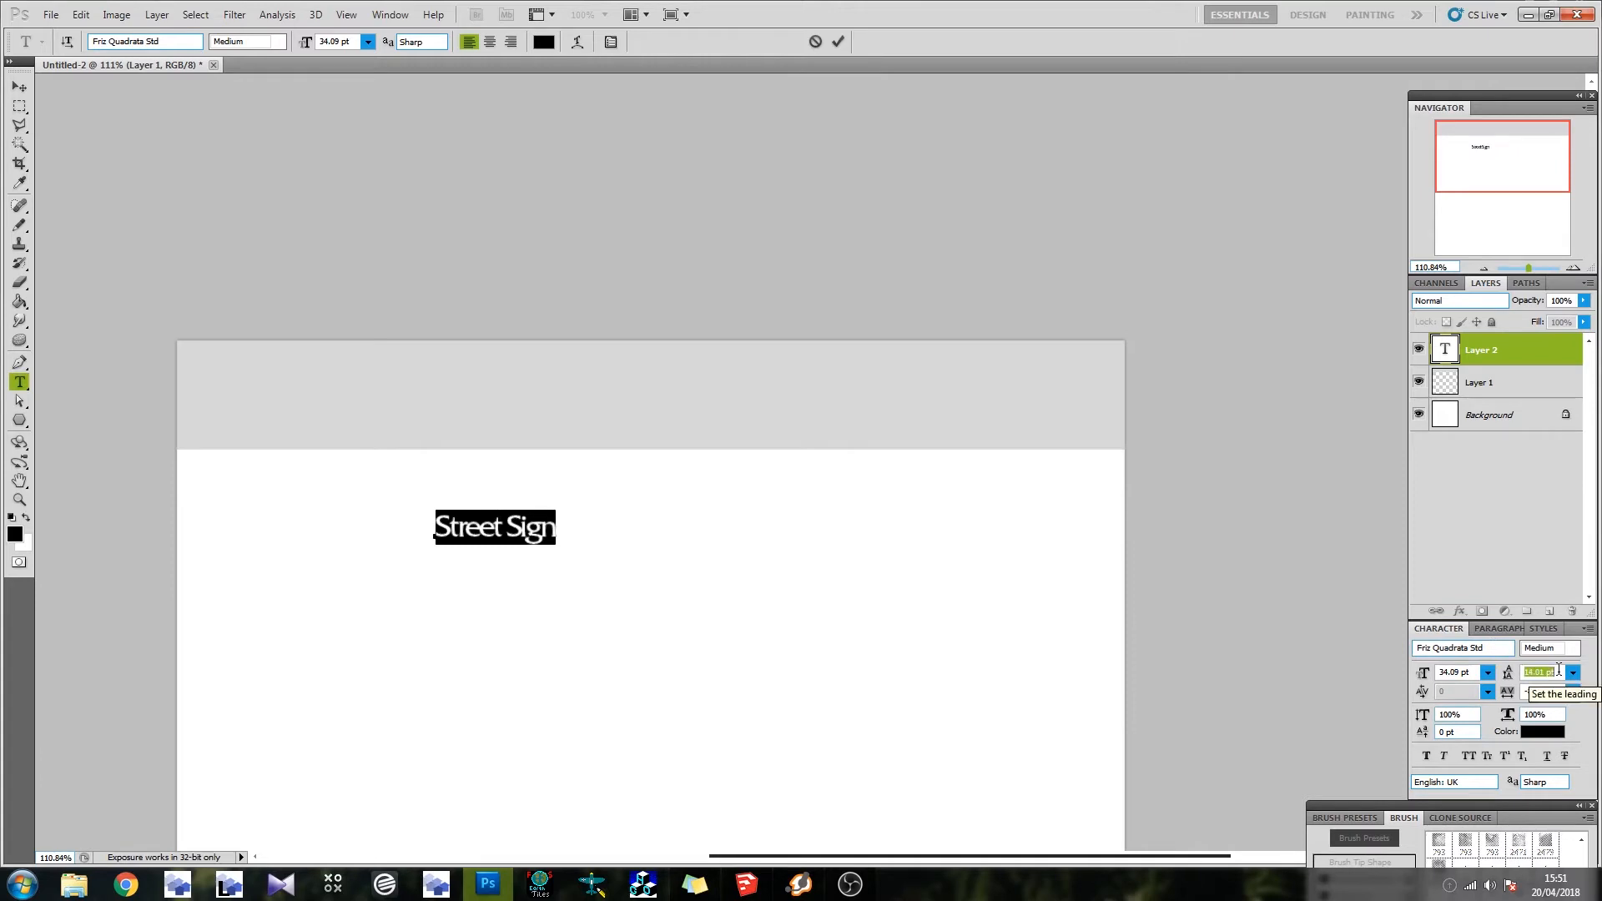
click(1573, 673)
click(1544, 397)
click(1558, 689)
scroll(1559, 690, up, 7)
scroll(1559, 689, up, 10)
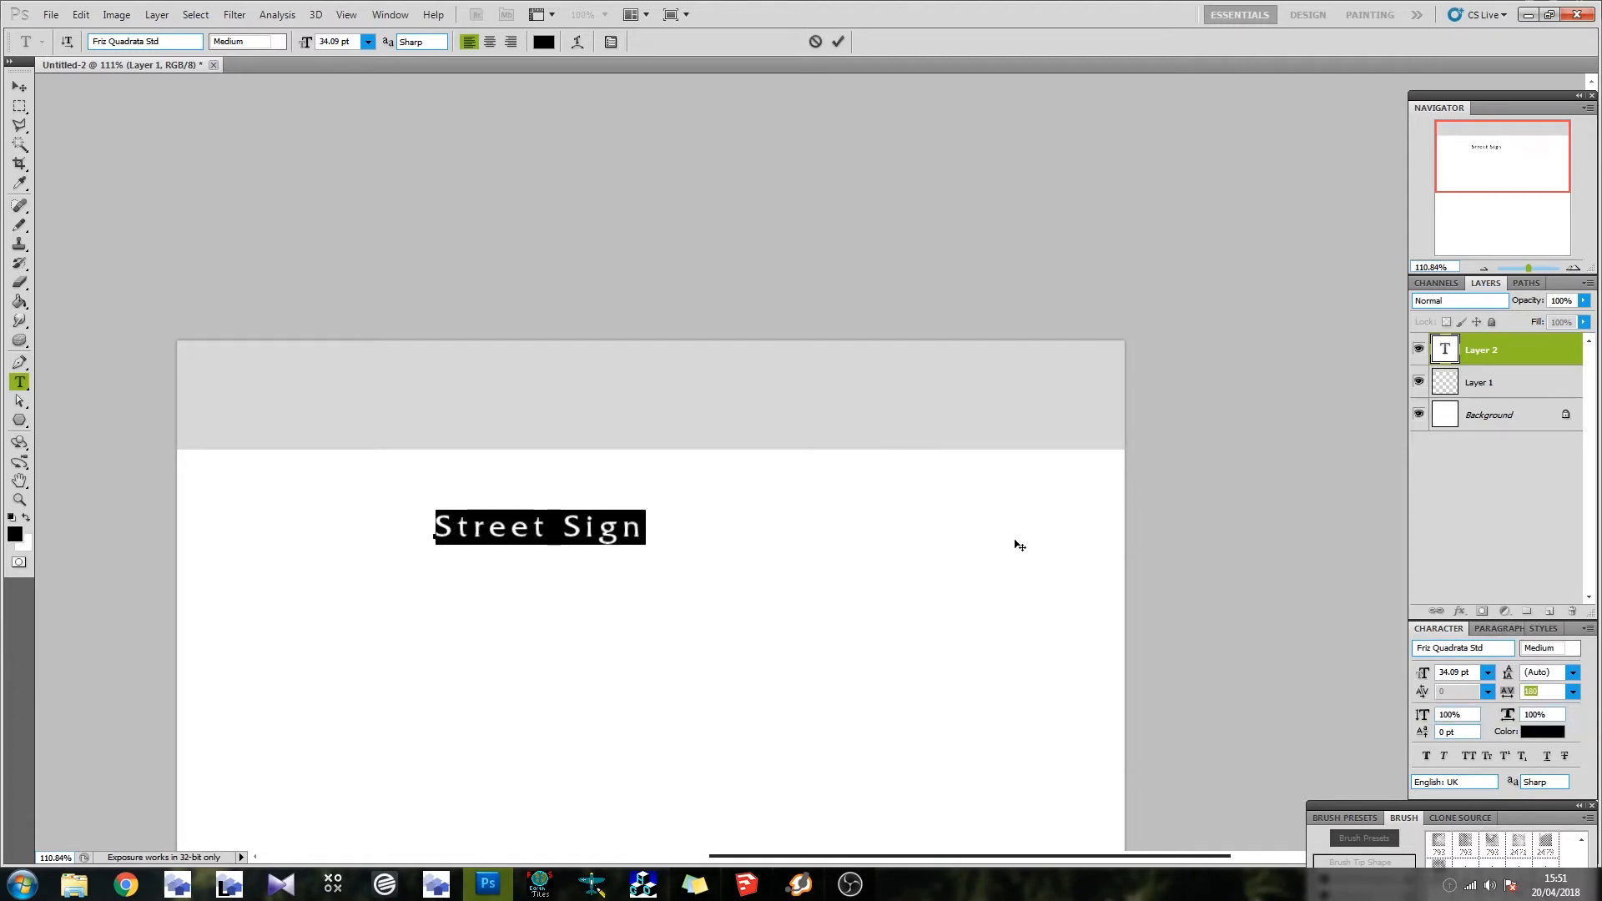
Move the "Street Sign" text onto the grey banner and scale it proportionally to fill most of the banner's height, roughly centred
click(20, 87)
drag(495, 530, 284, 374)
click(430, 388)
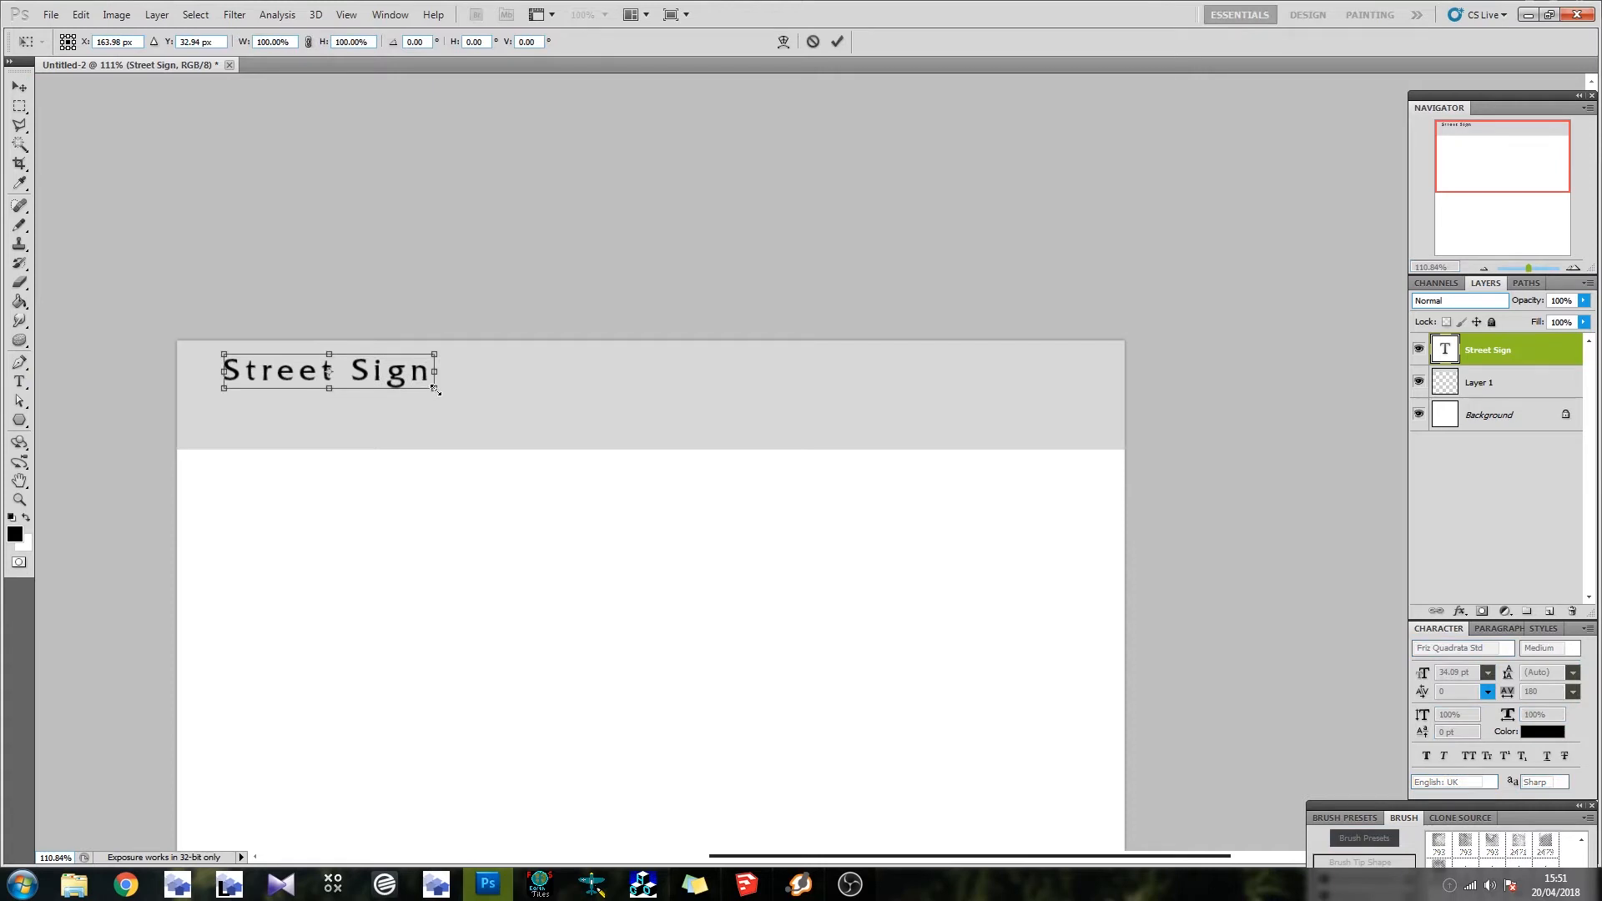
shift+drag(435, 389, 876, 438)
drag(599, 408, 705, 401)
key(Return)
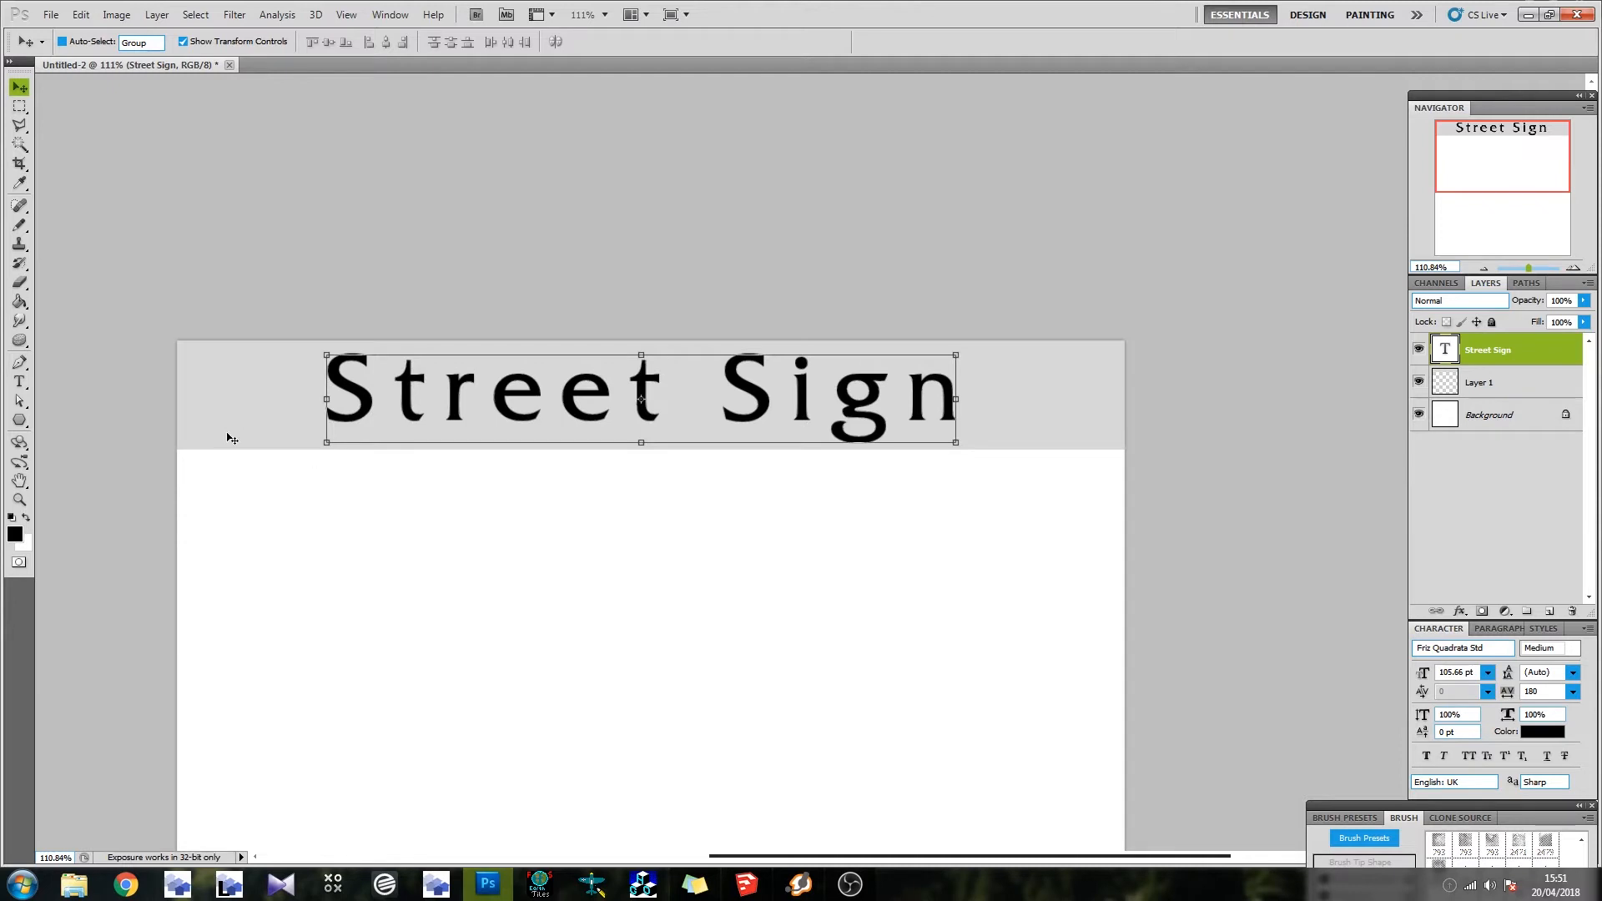
Select the grey banner area on Layer 1 and shade its edges with a soft black brush at 24% opacity
click(21, 146)
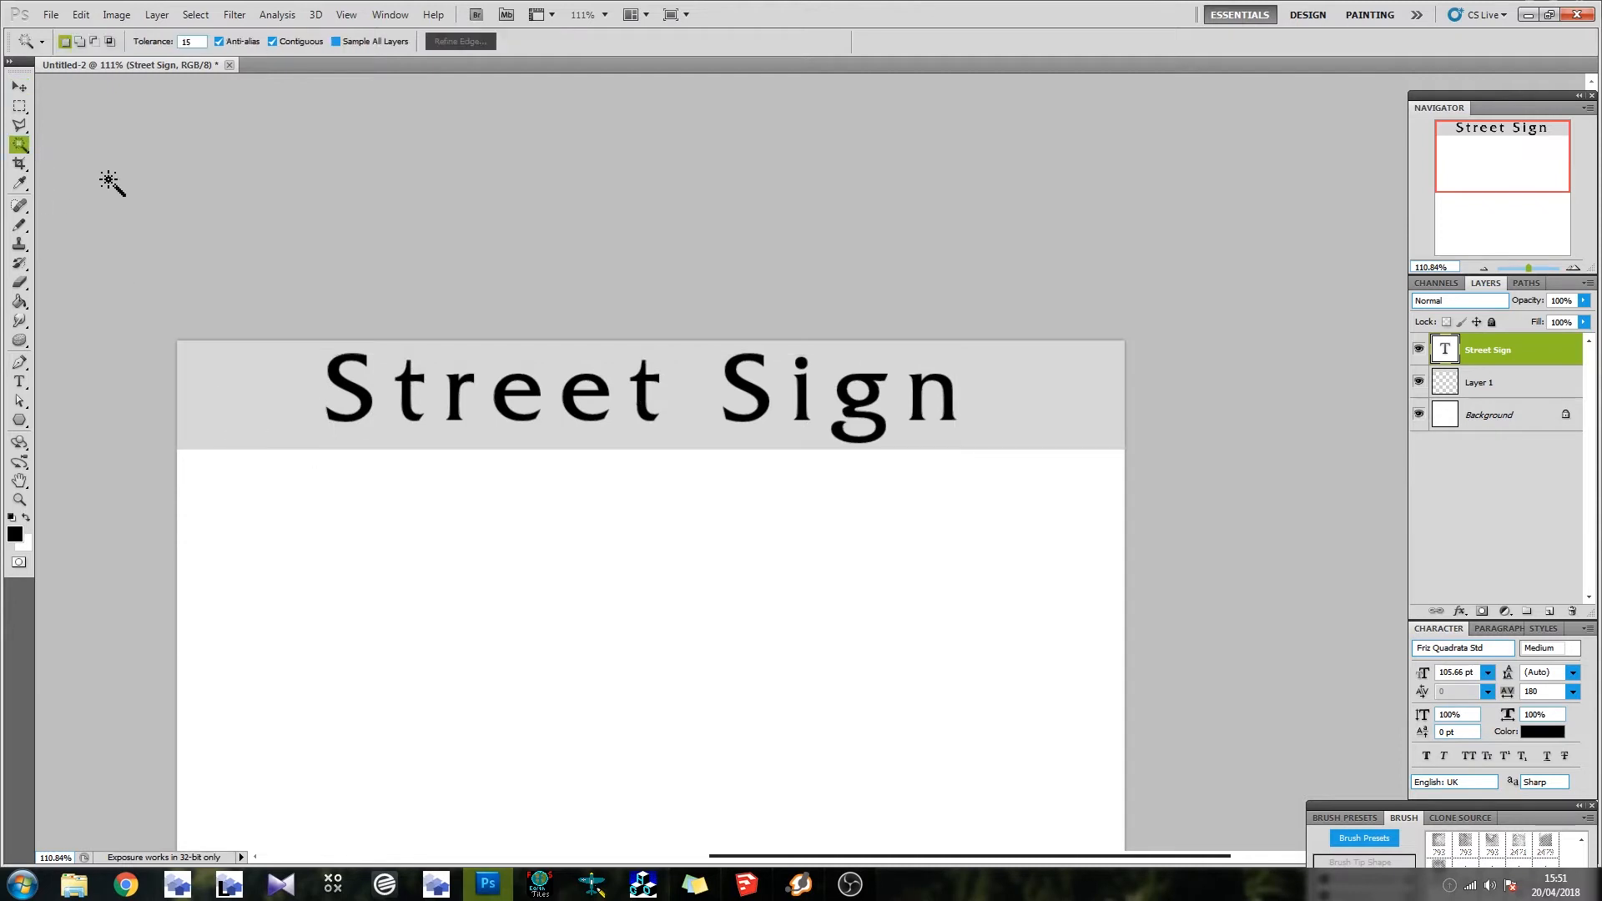
click(1471, 383)
click(1078, 407)
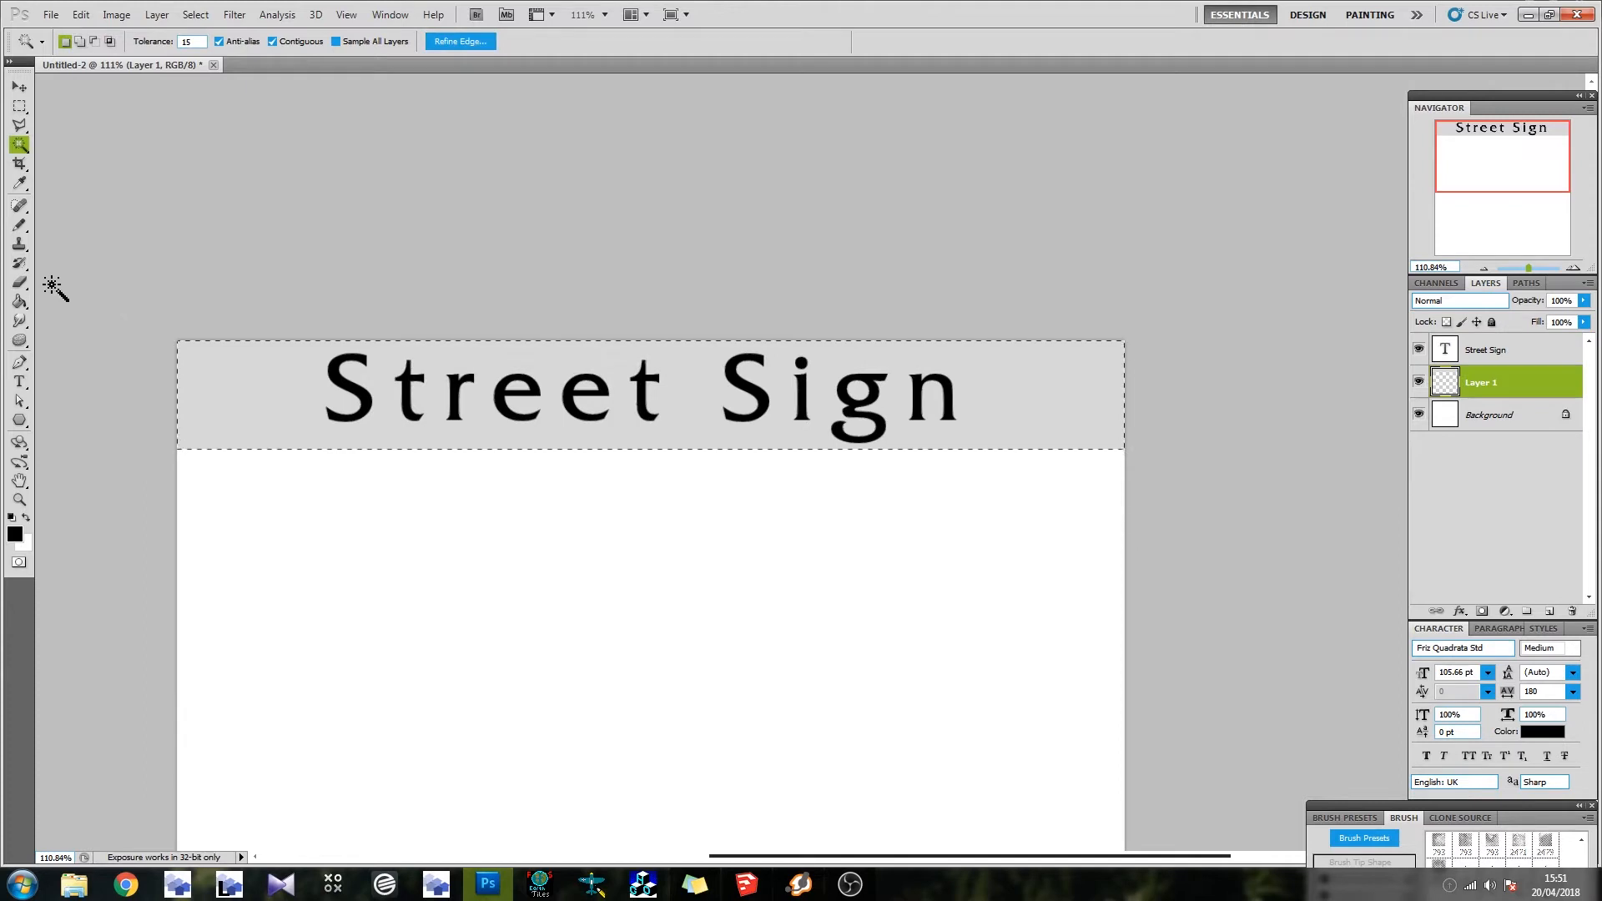
click(19, 225)
click(82, 224)
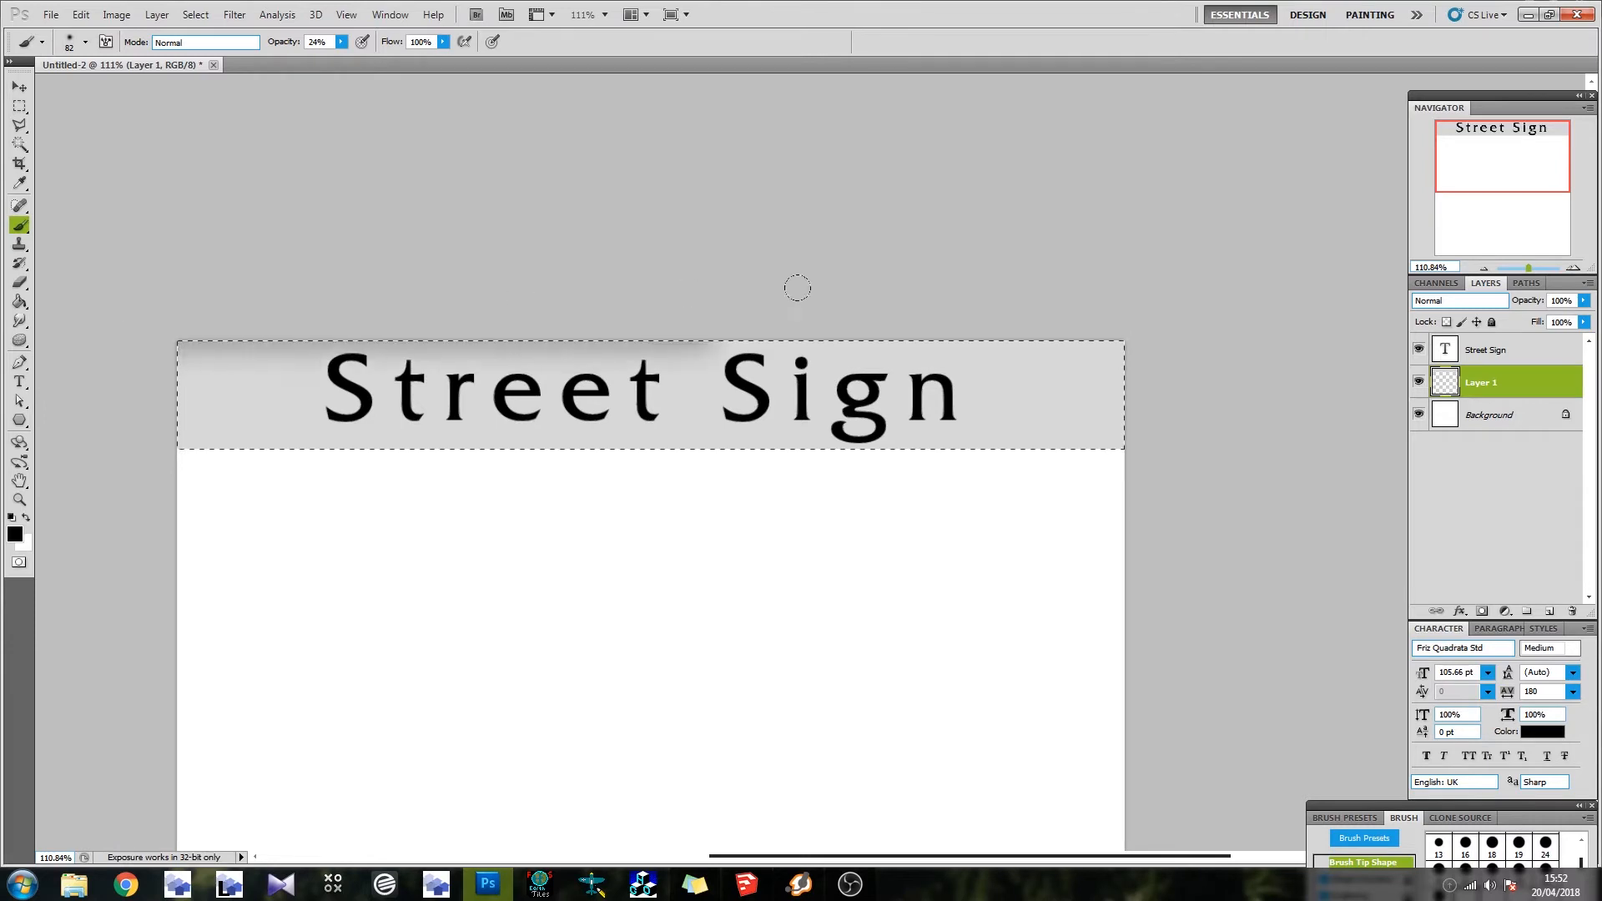
click(86, 44)
click(116, 234)
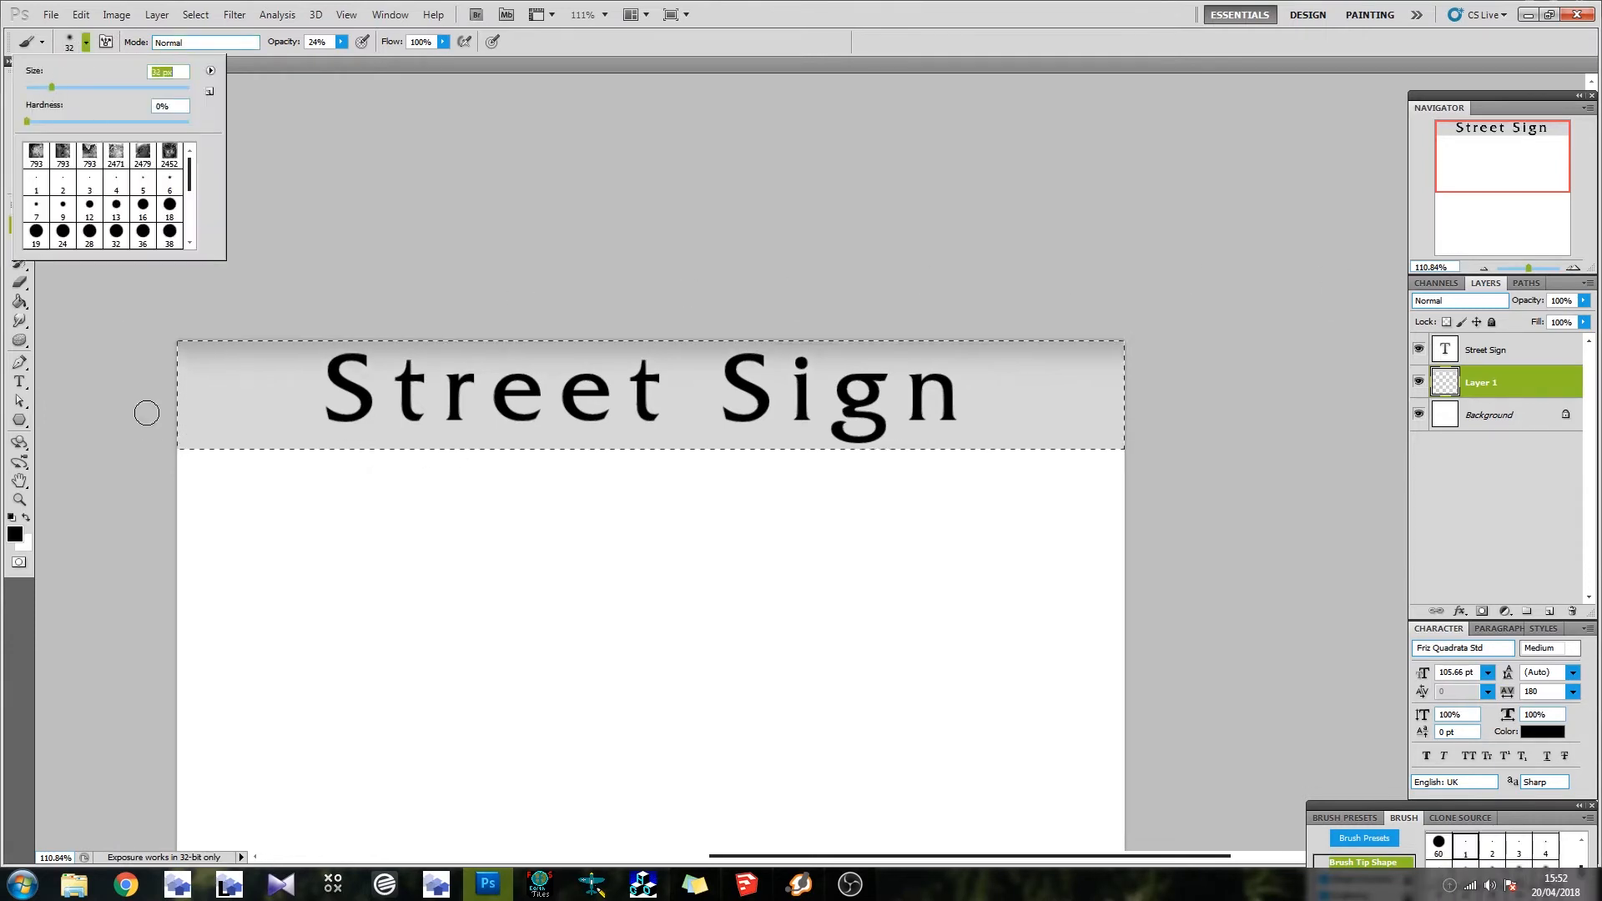
click(163, 452)
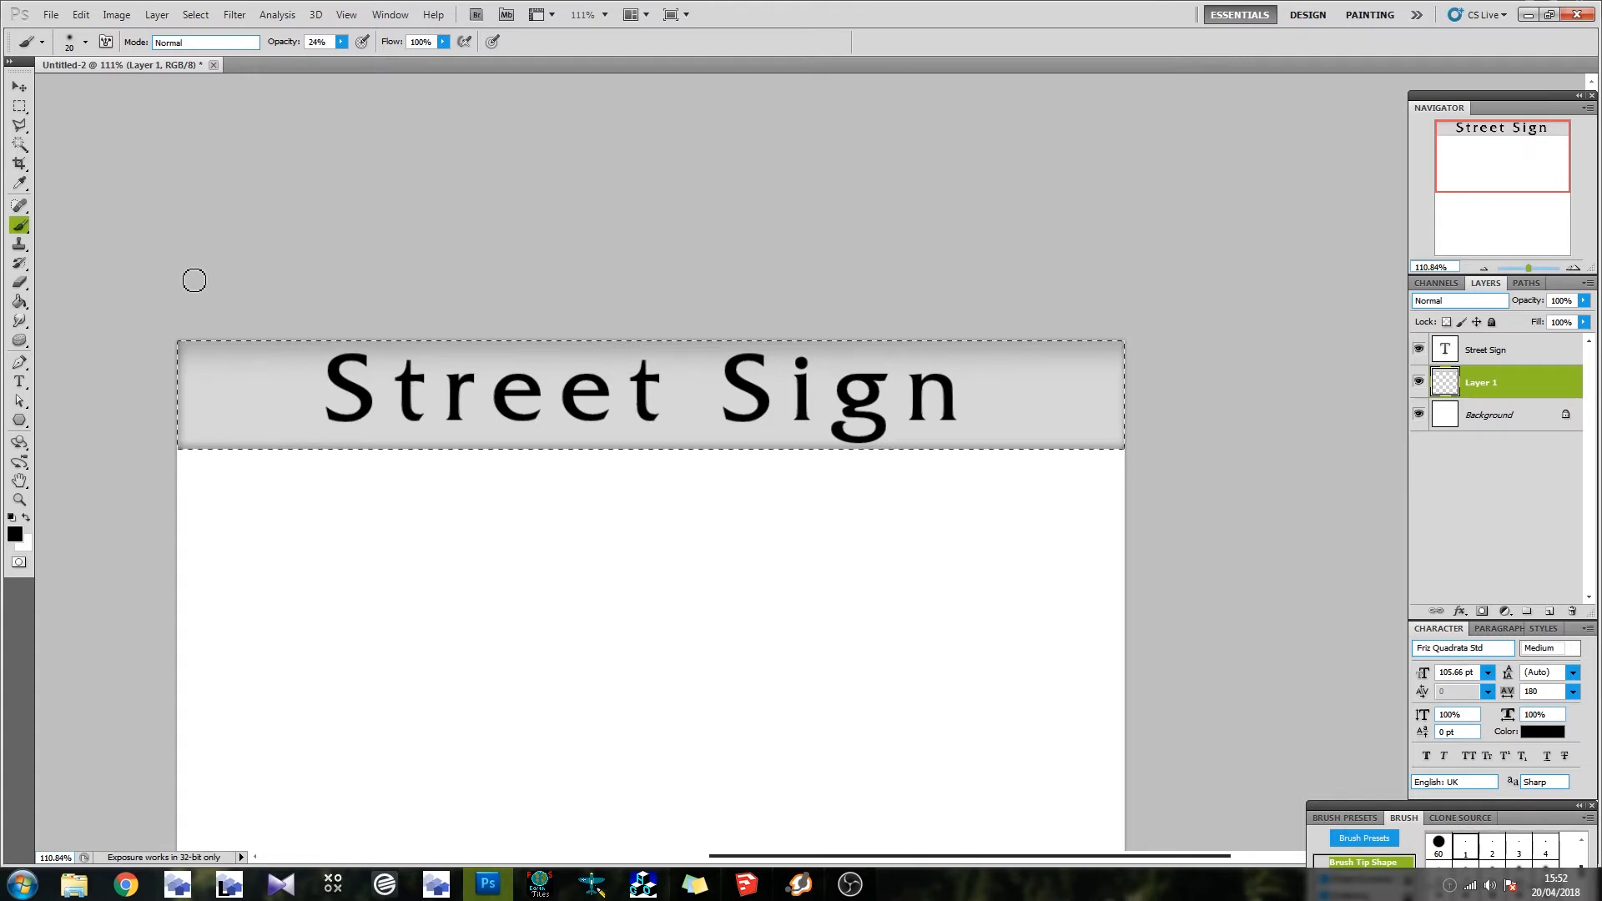
Paint uneven dark patches across the selected banner with a soft 185 px black brush at 9% opacity
click(85, 44)
drag(69, 87, 97, 88)
click(342, 41)
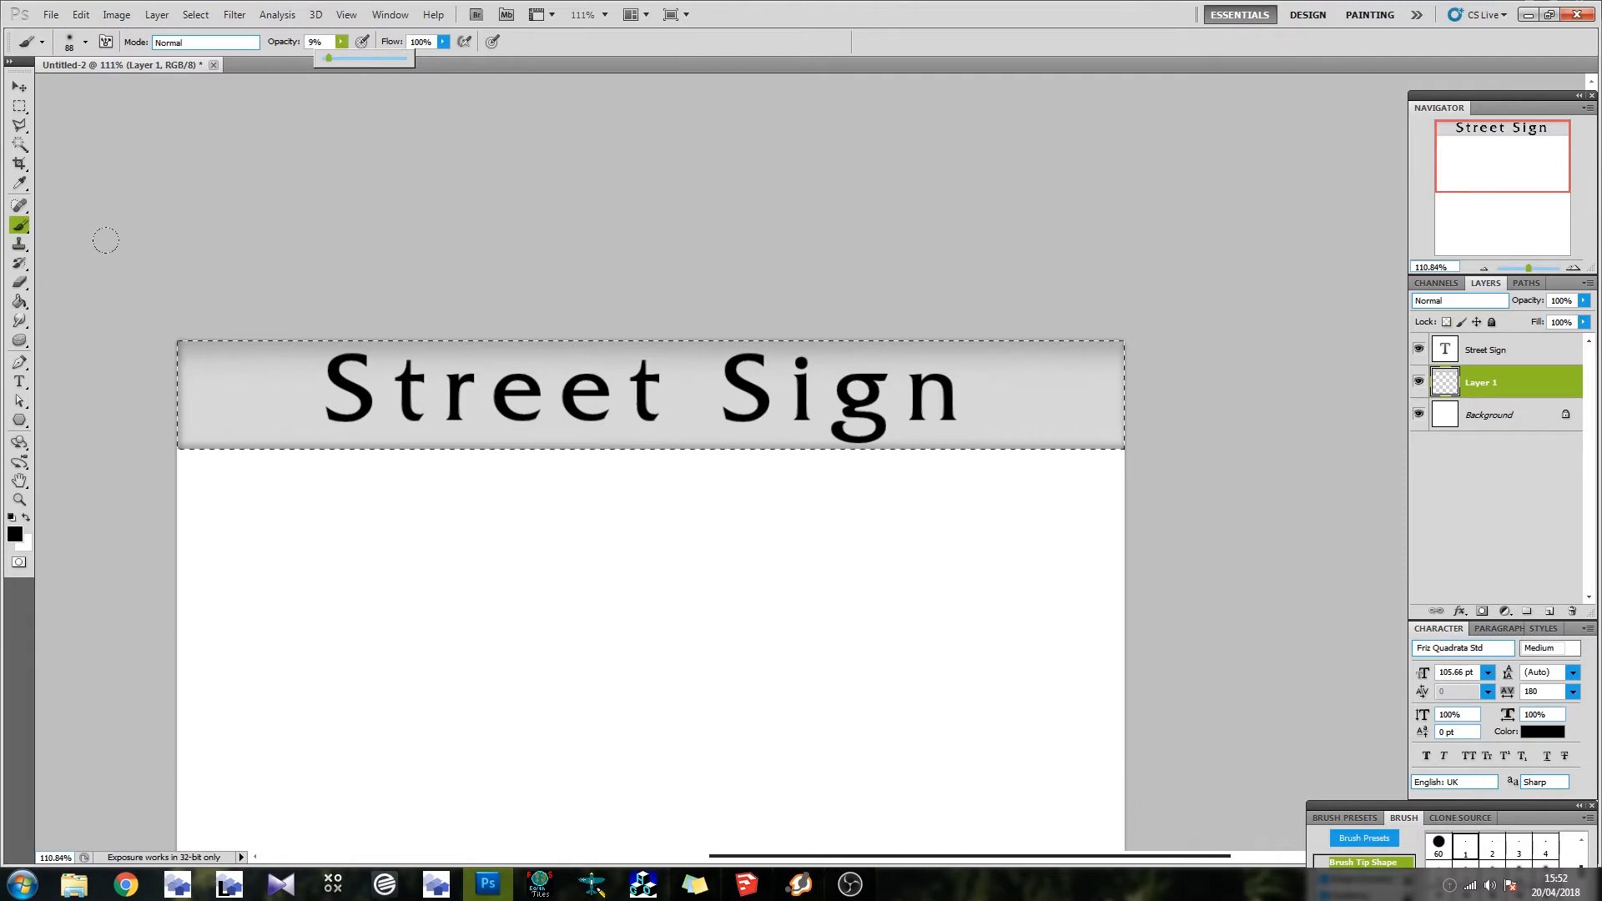
click(86, 44)
drag(131, 88, 142, 87)
mouse_move(338, 206)
mouse_down()
mouse_move(1191, 361)
mouse_move(665, 269)
mouse_up()
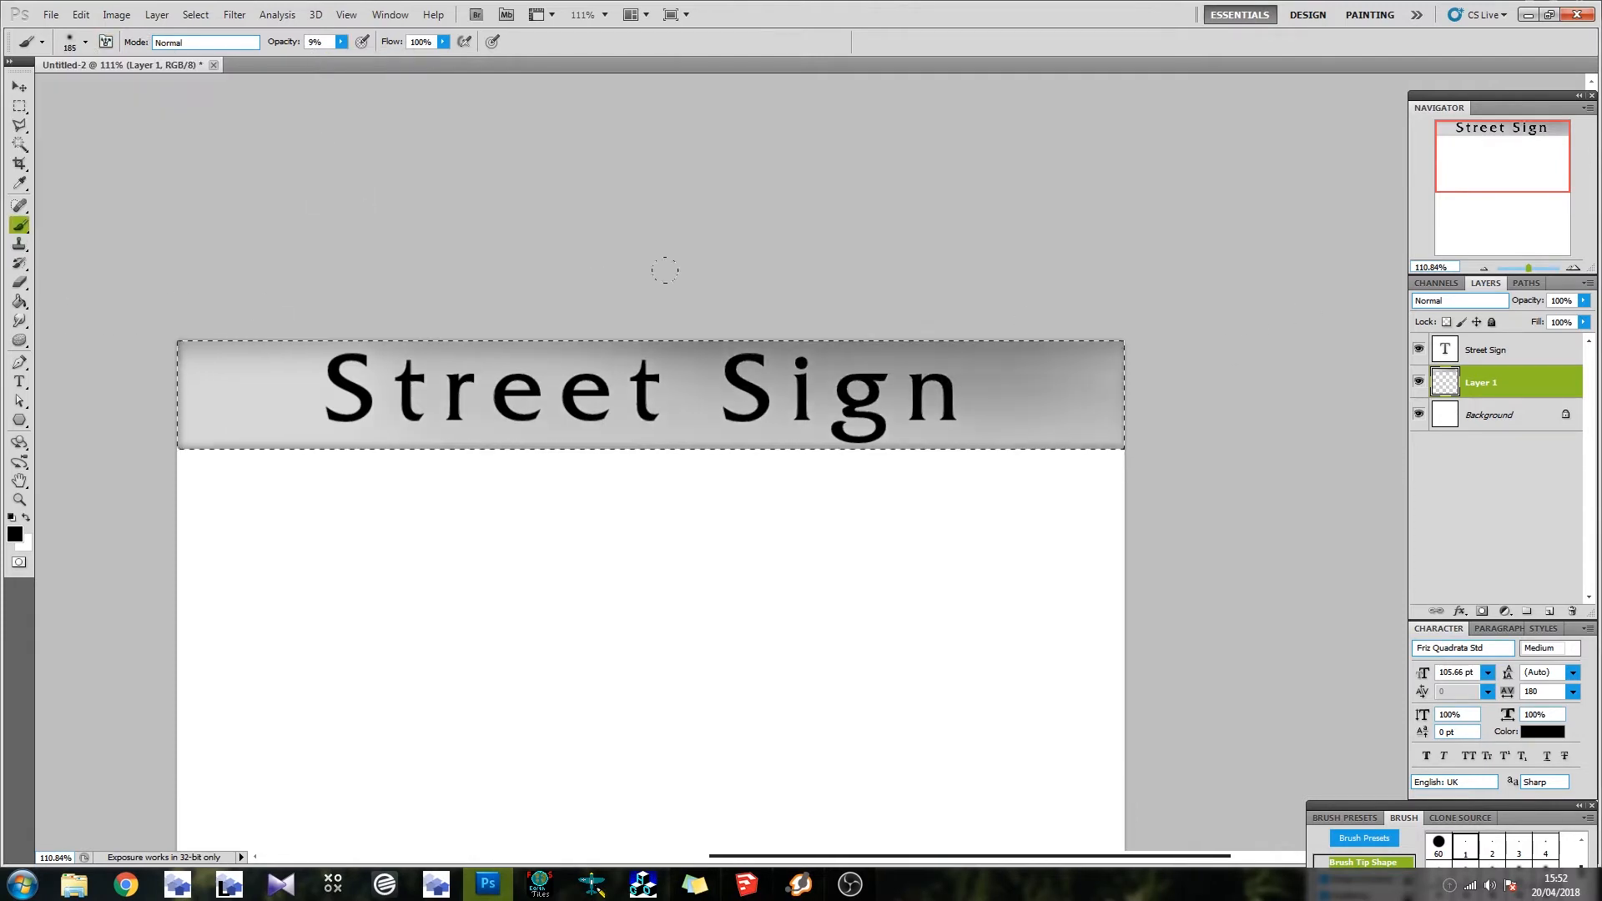
drag(262, 464, 540, 422)
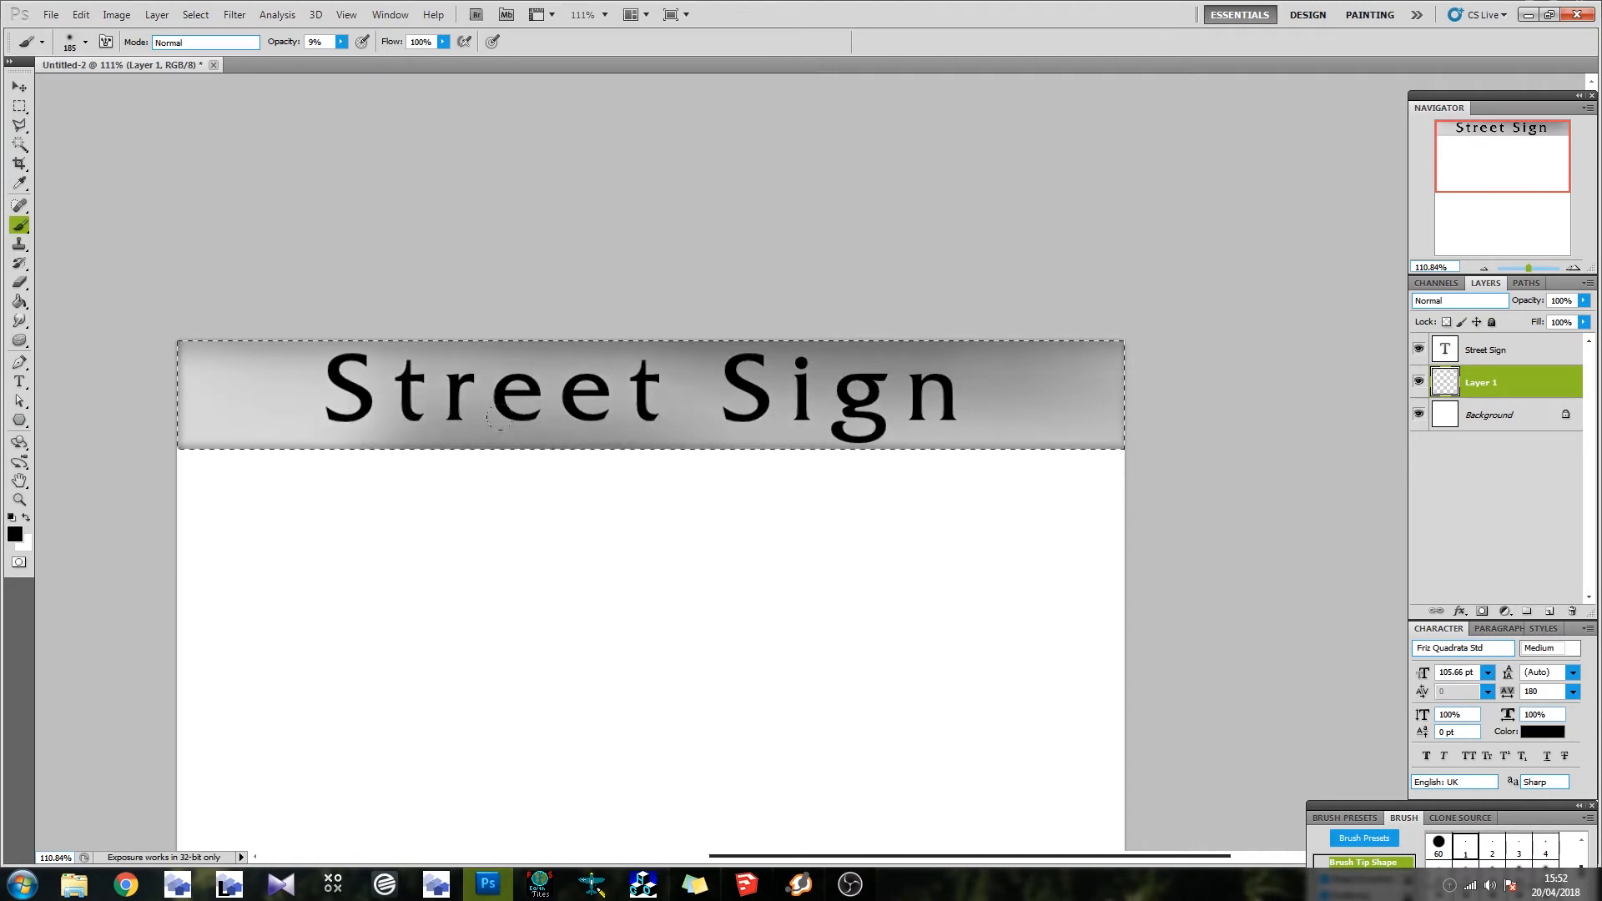
mouse_move(163, 388)
mouse_down()
mouse_move(584, 401)
mouse_move(250, 392)
mouse_move(709, 376)
mouse_move(656, 365)
mouse_move(431, 402)
mouse_up()
drag(165, 343, 375, 364)
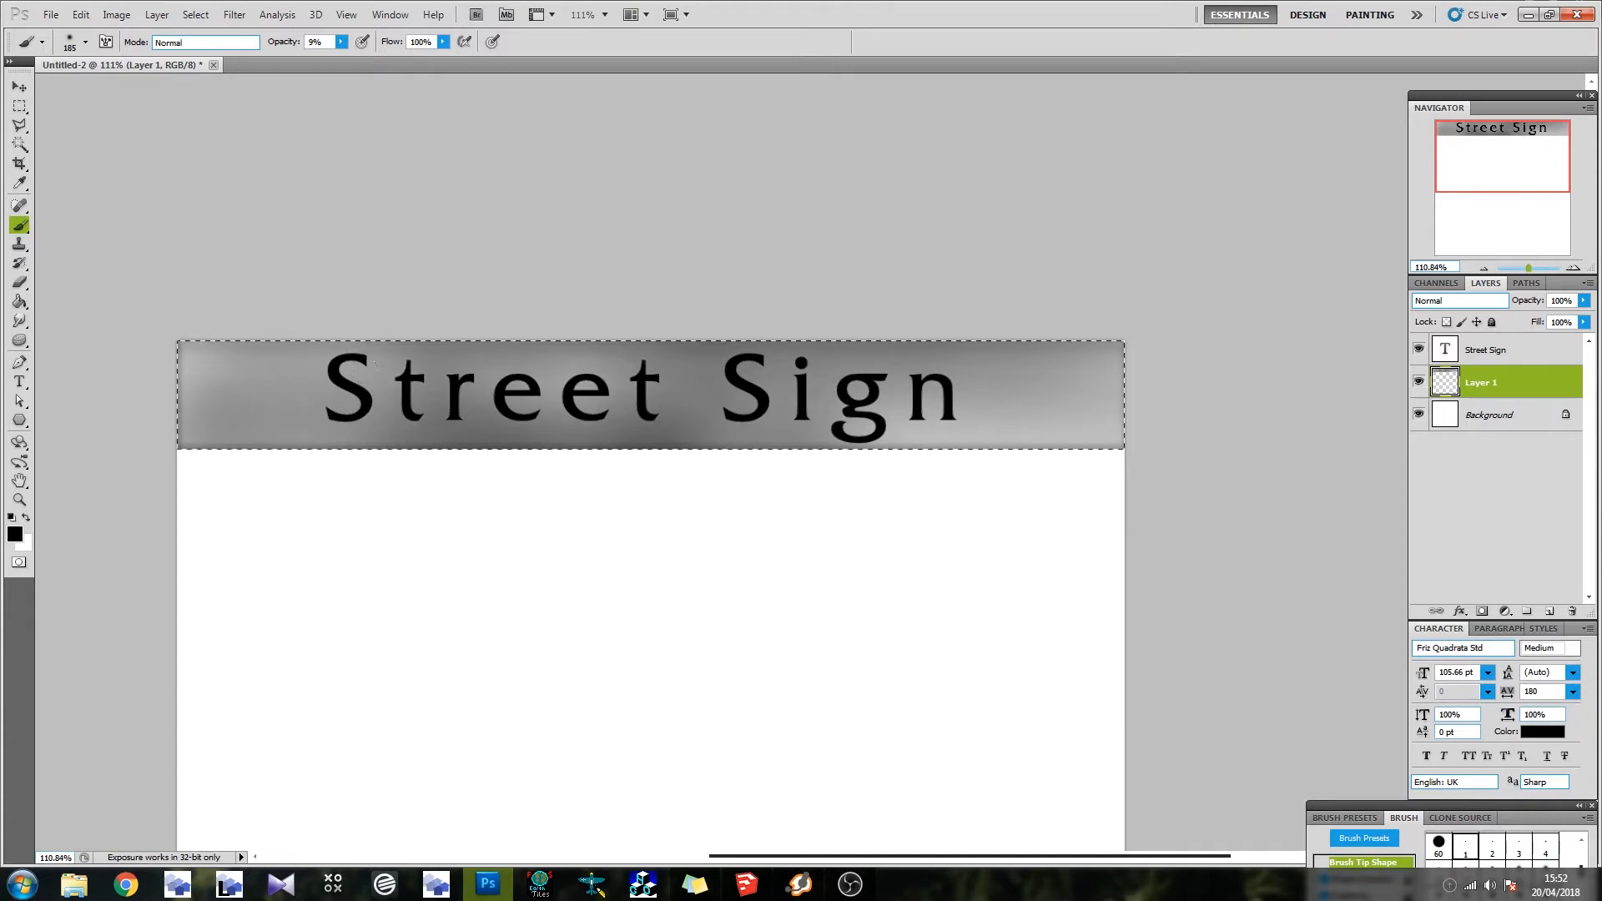
Clear the banner selection and rasterize the Street Sign text layer
click(1515, 351)
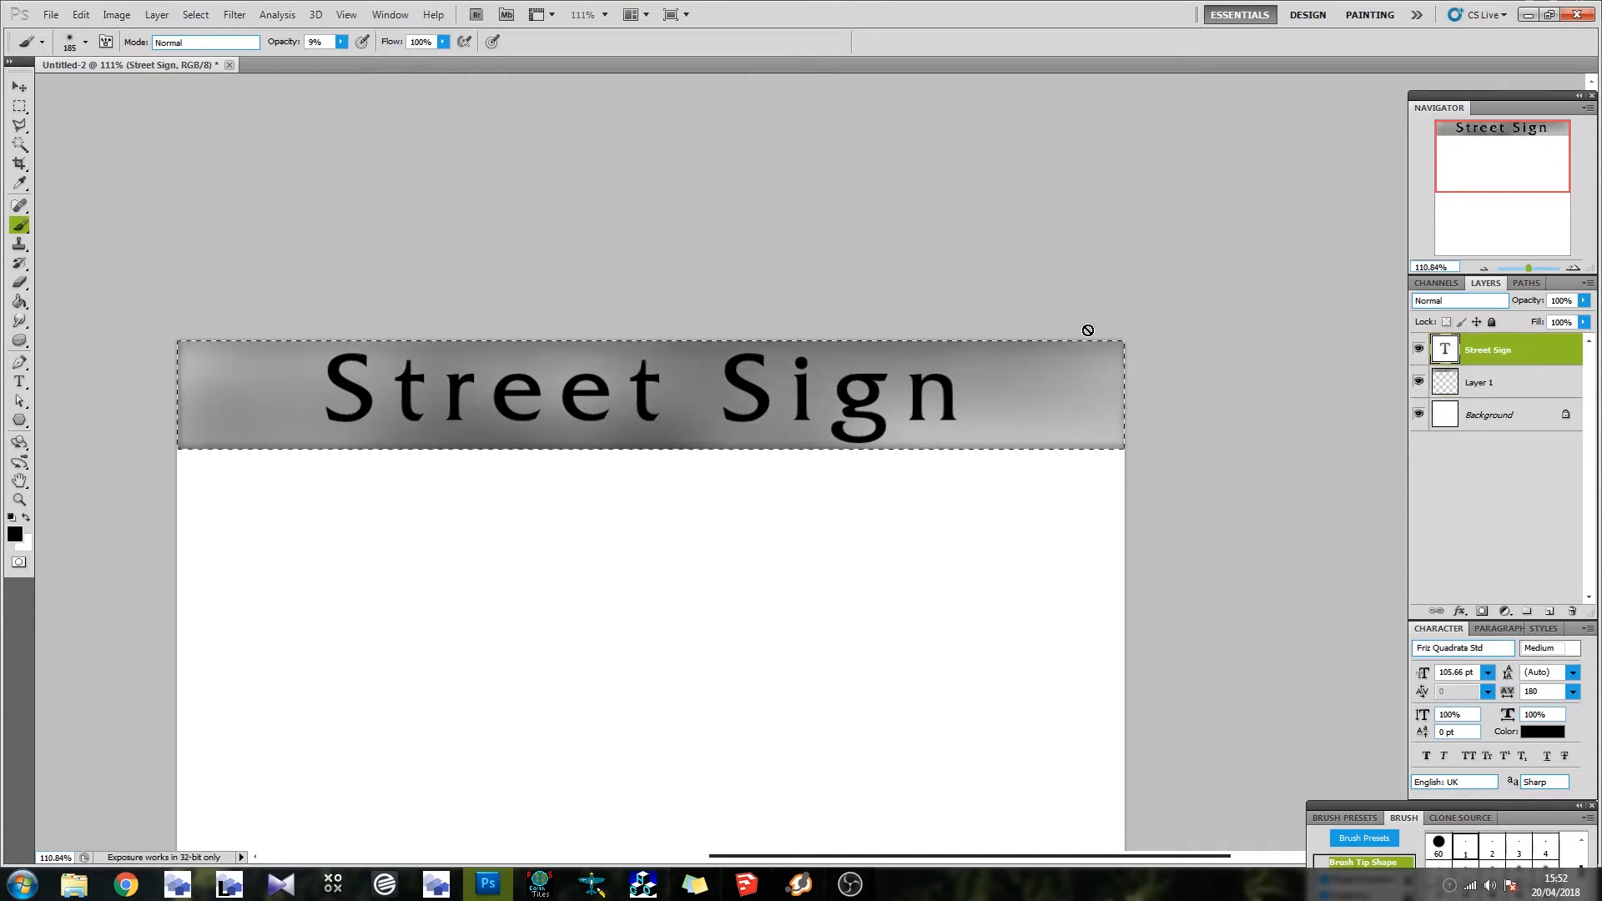
key(ctrl+d)
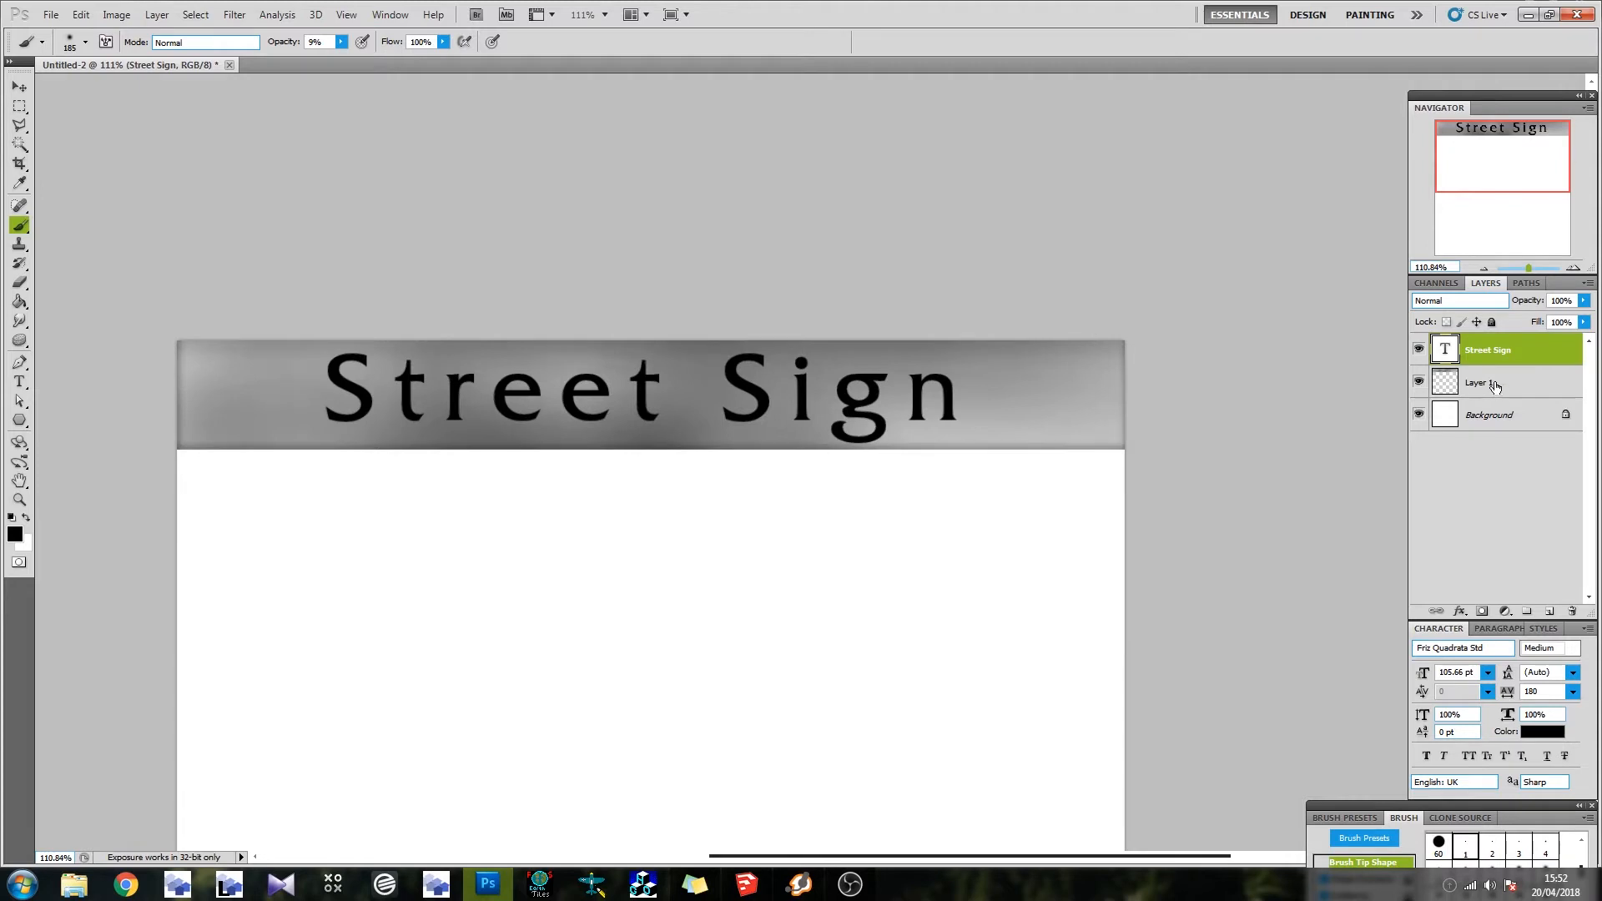
right_click(1524, 352)
click(1507, 541)
Fade parts of the "Street Sign" lettering unevenly with a 360 px Eraser at 11% opacity
key(e)
drag(273, 41, 214, 62)
click(349, 388)
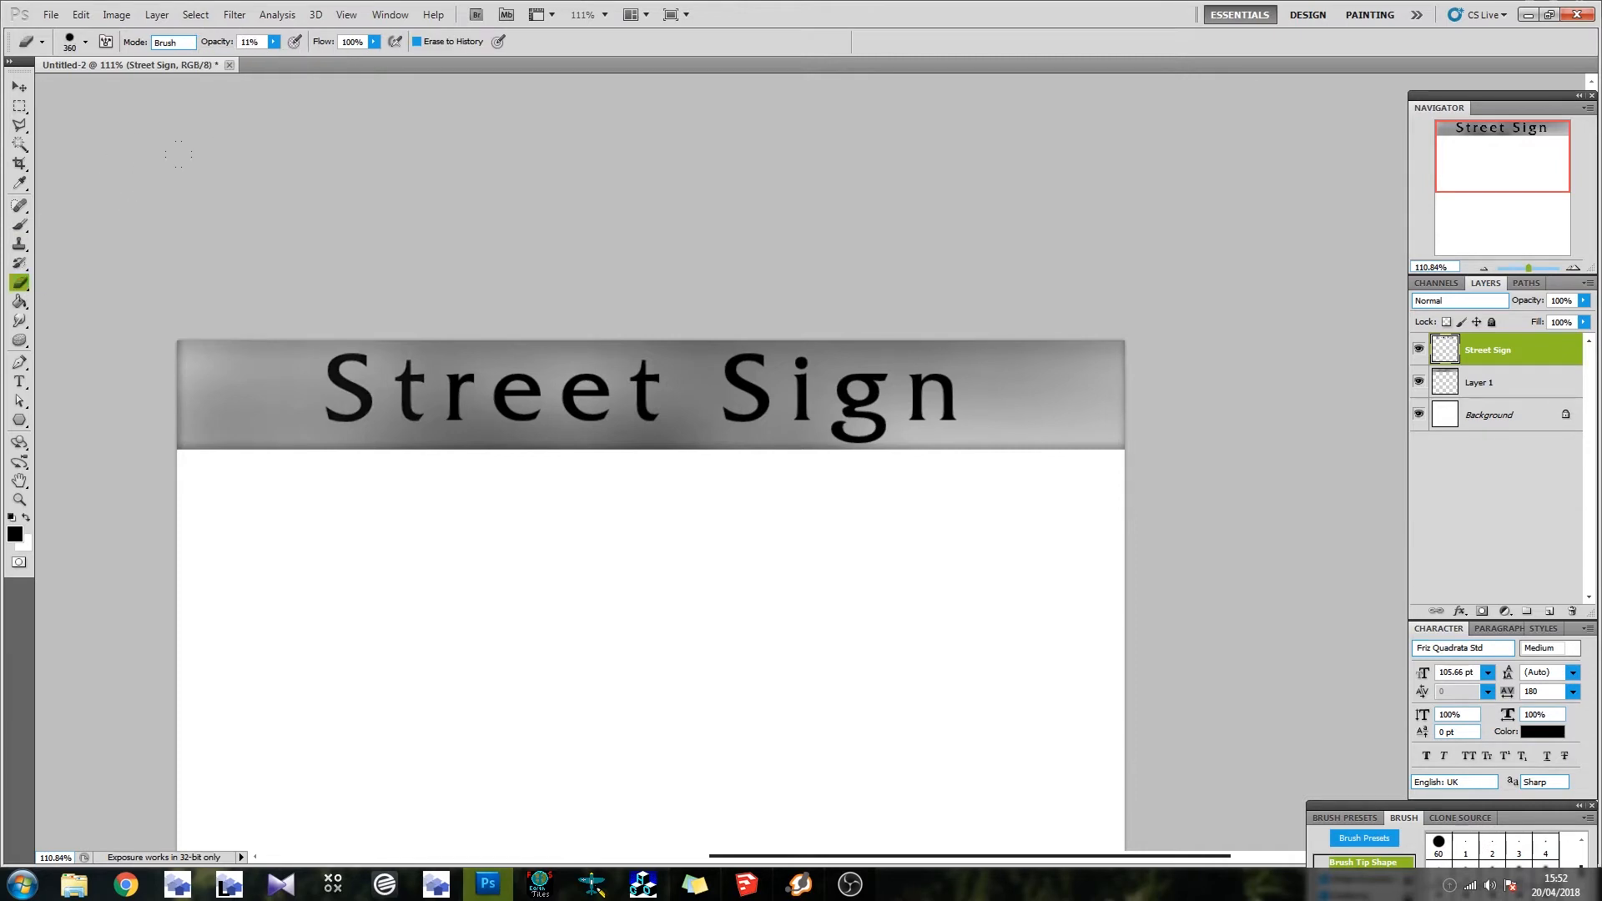
click(576, 392)
click(764, 393)
click(893, 396)
Reduce the Eraser to 61 px and wear away smaller areas of the lettering, including the final "n"
click(85, 42)
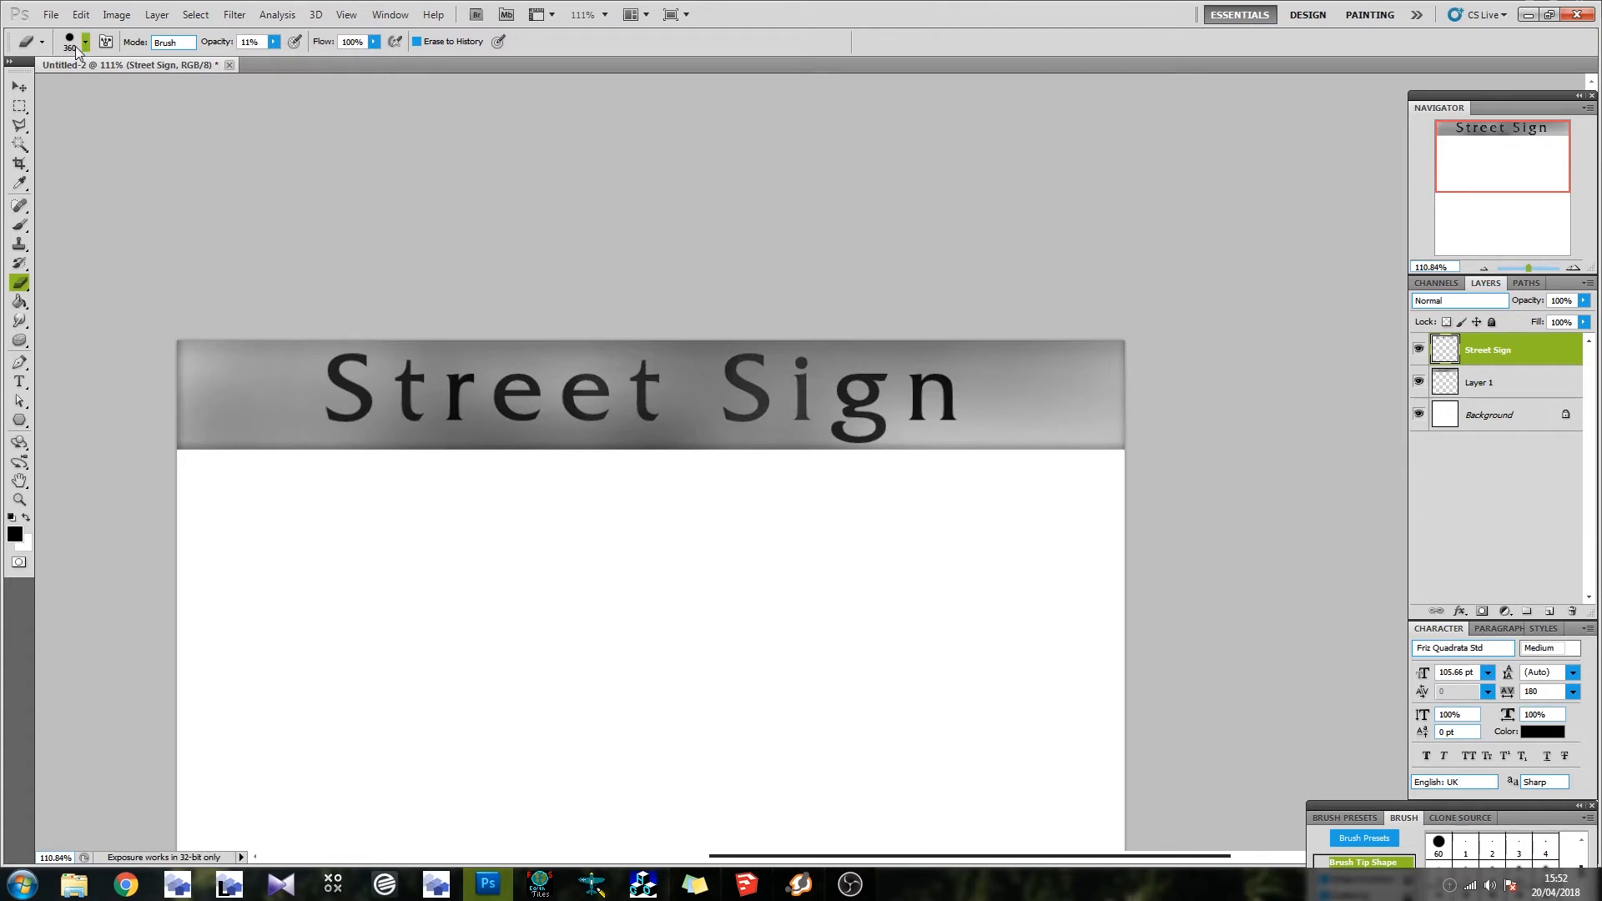
drag(92, 87, 75, 87)
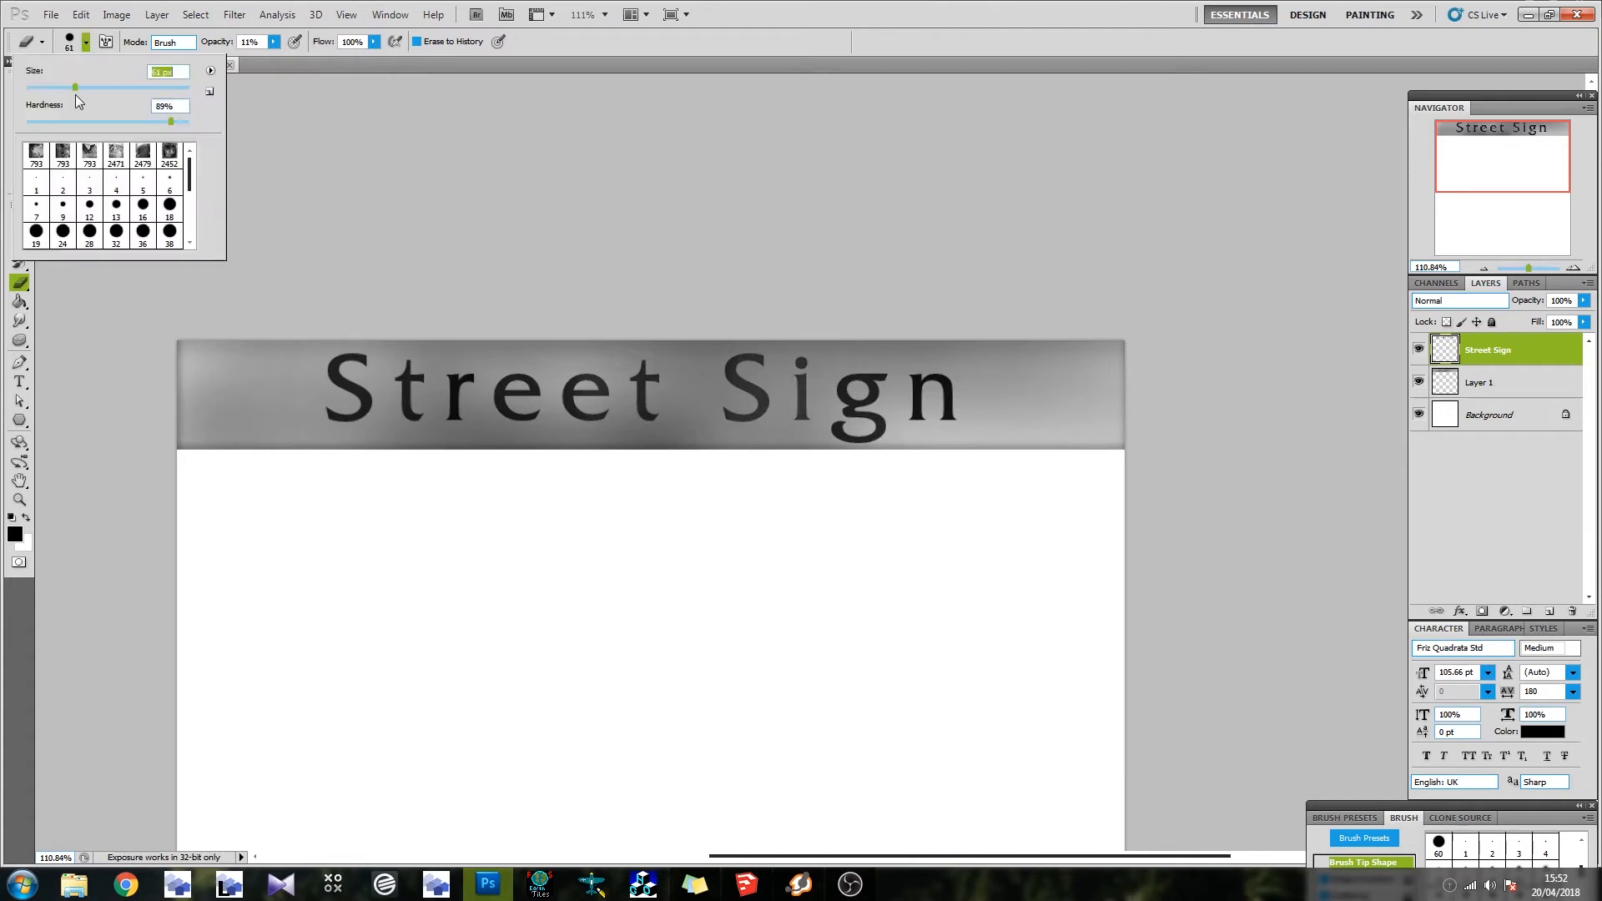
click(946, 274)
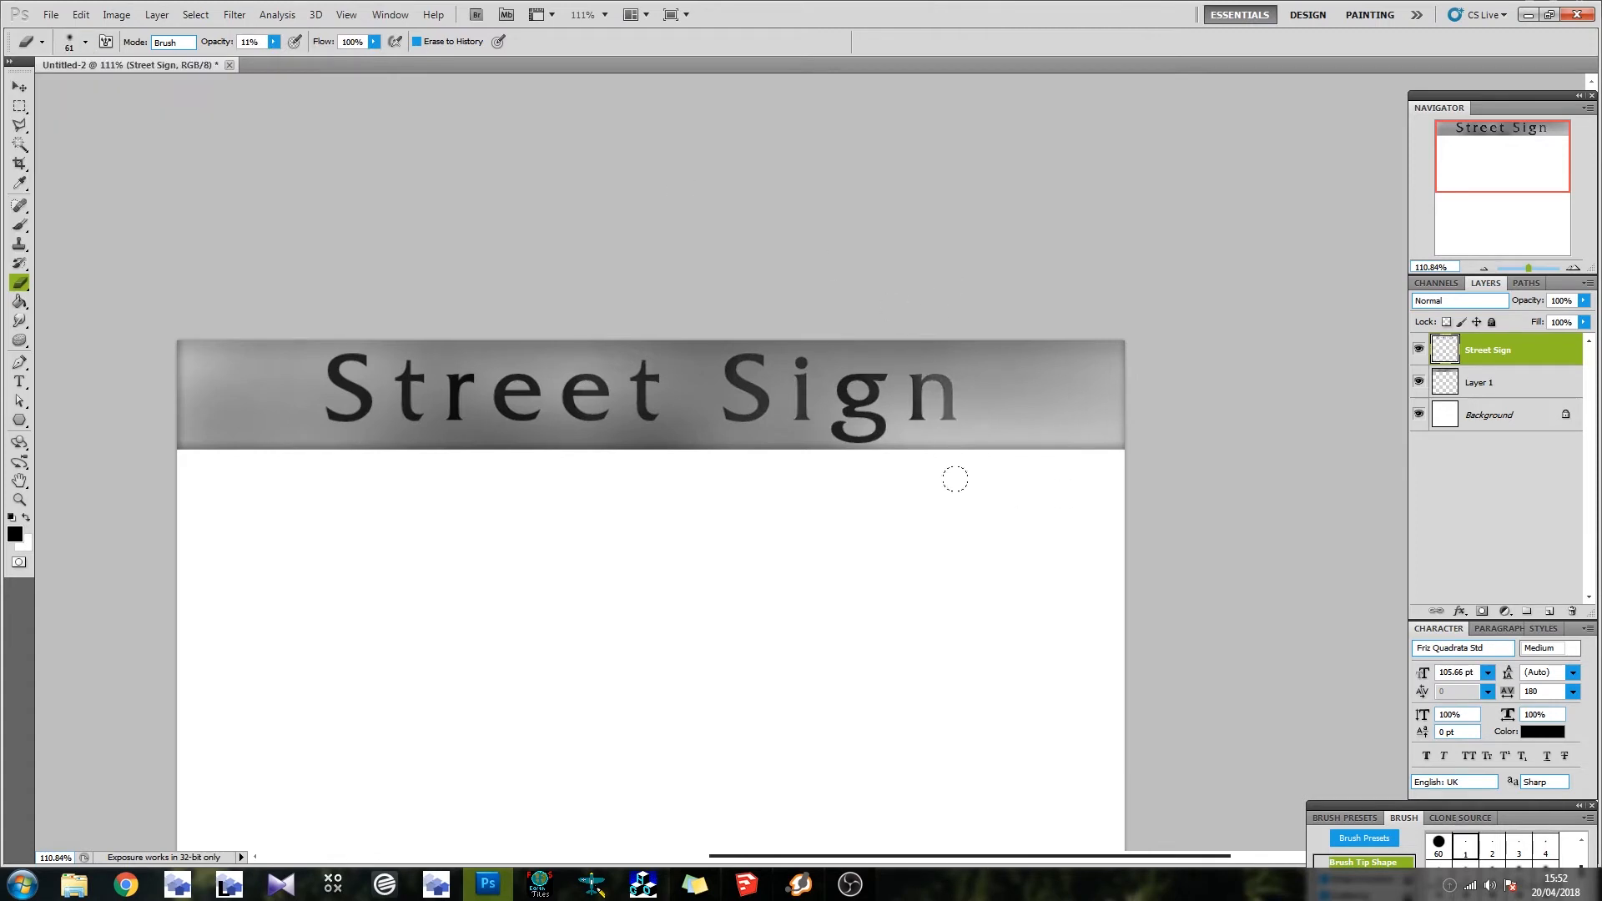
mouse_move(587, 382)
mouse_down()
mouse_move(518, 385)
mouse_move(584, 384)
mouse_up()
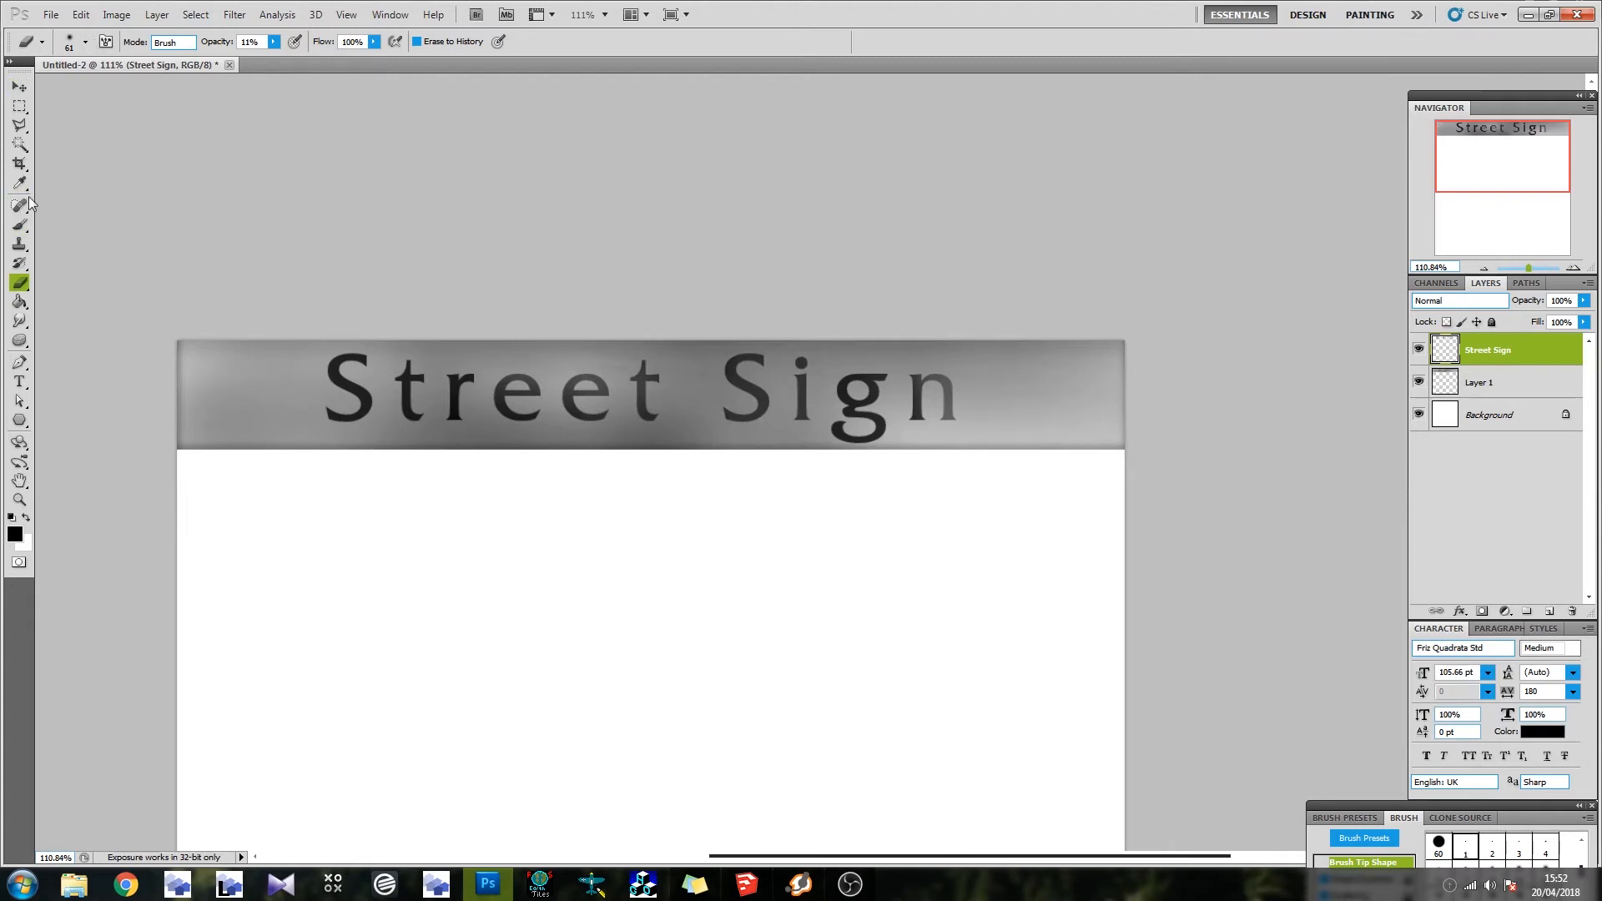
Set the Brush to 14 px at 14% opacity and add a new layer directly above Layer 1
click(19, 223)
click(86, 49)
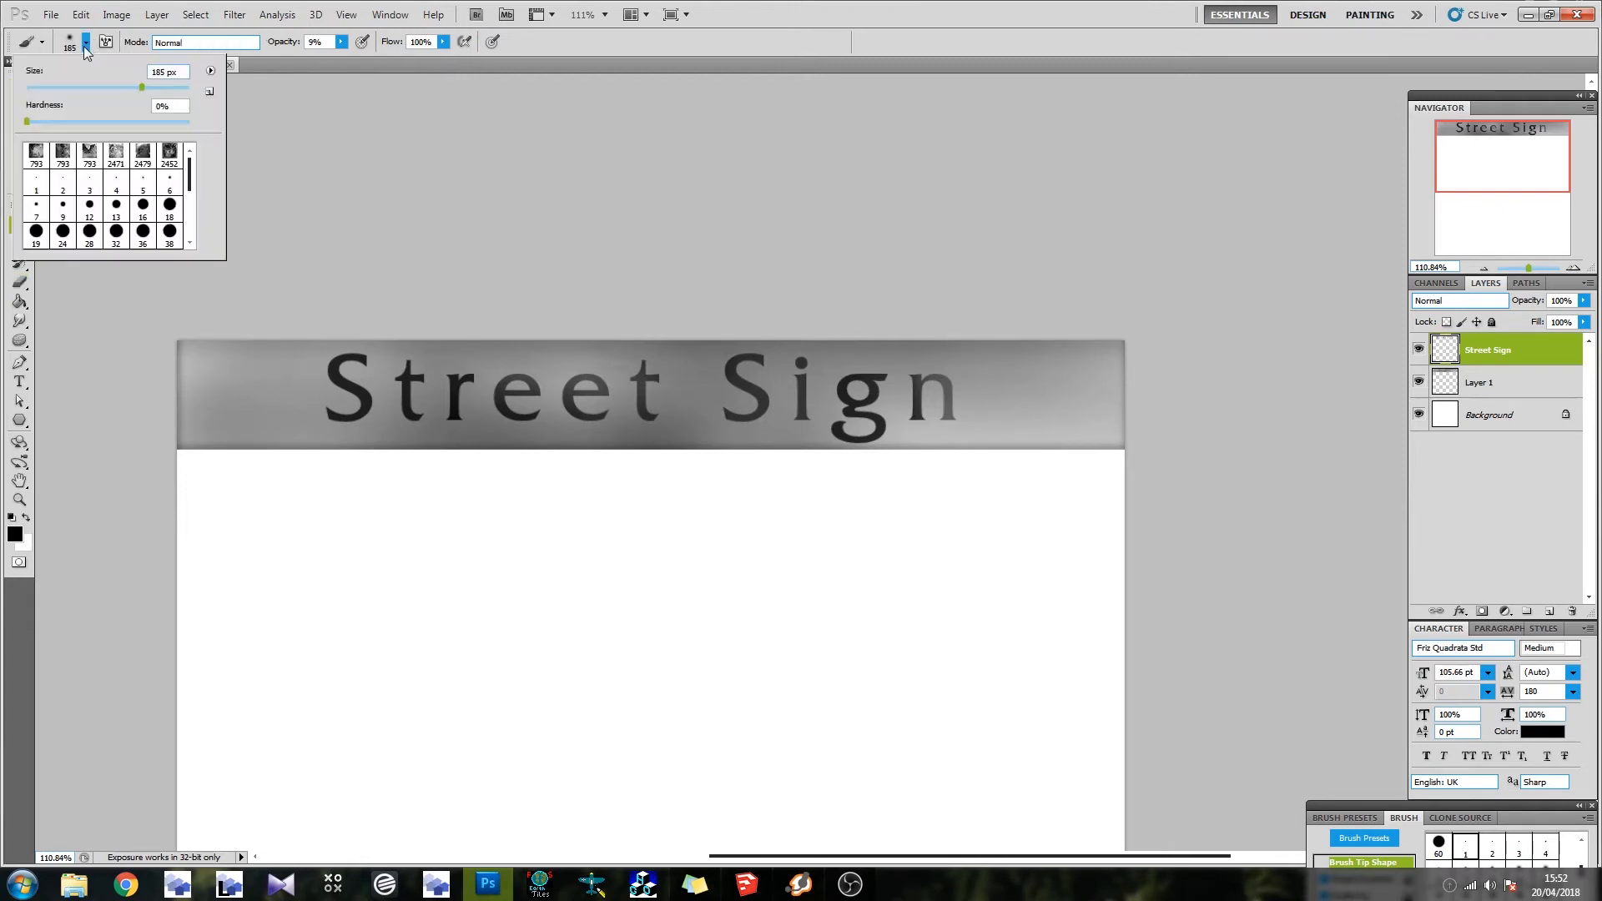
click(37, 86)
click(341, 42)
drag(347, 63, 351, 62)
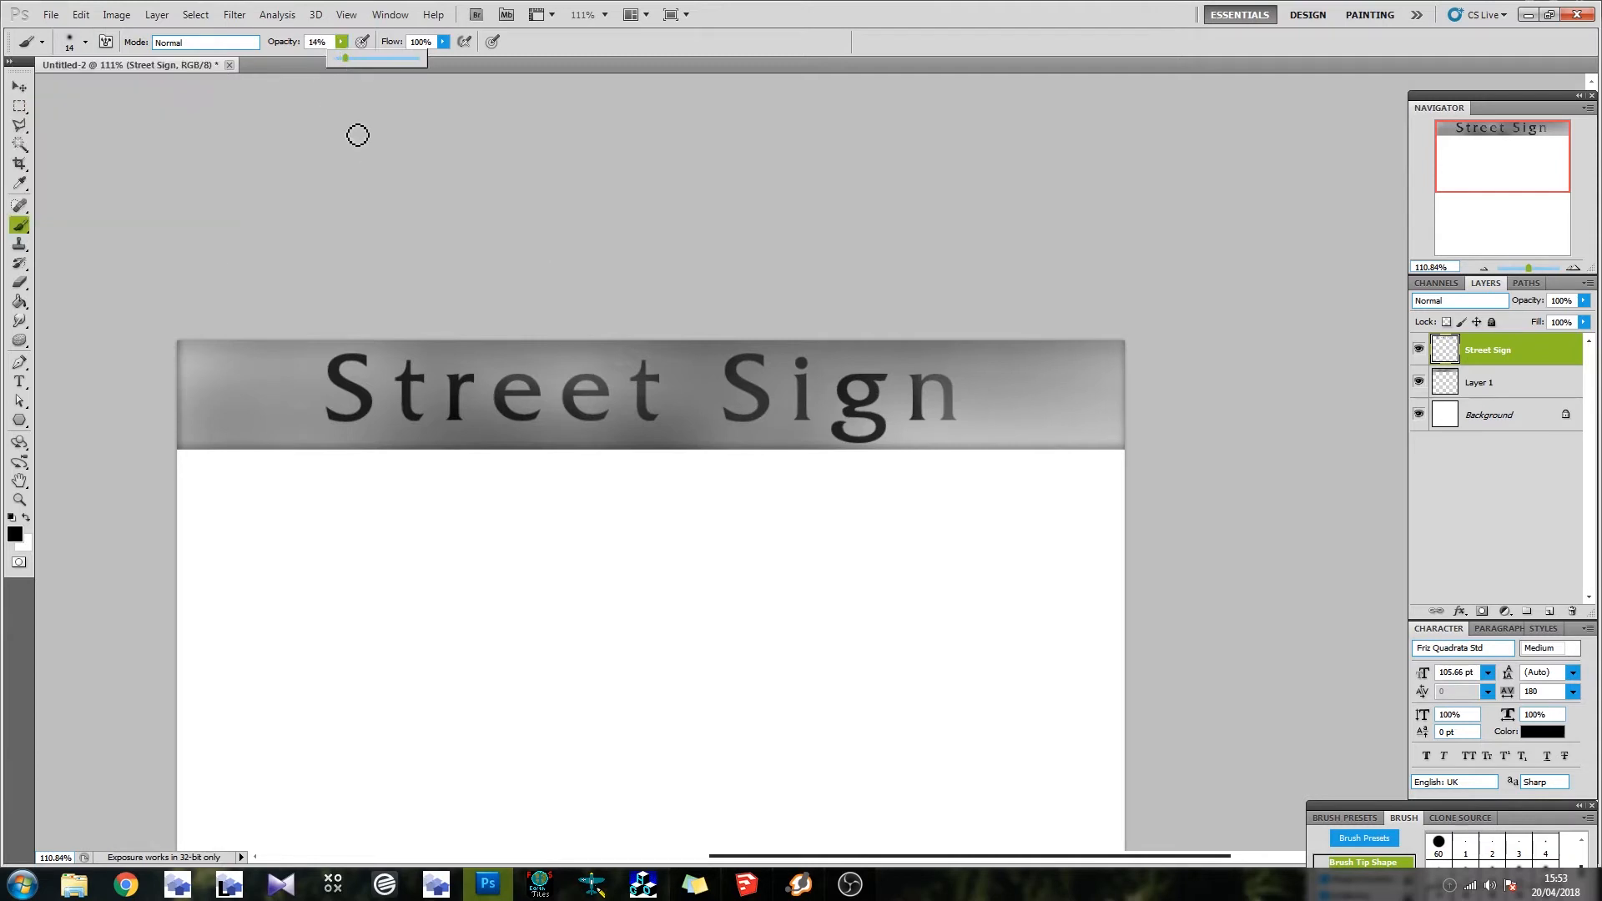
click(1500, 392)
click(1550, 612)
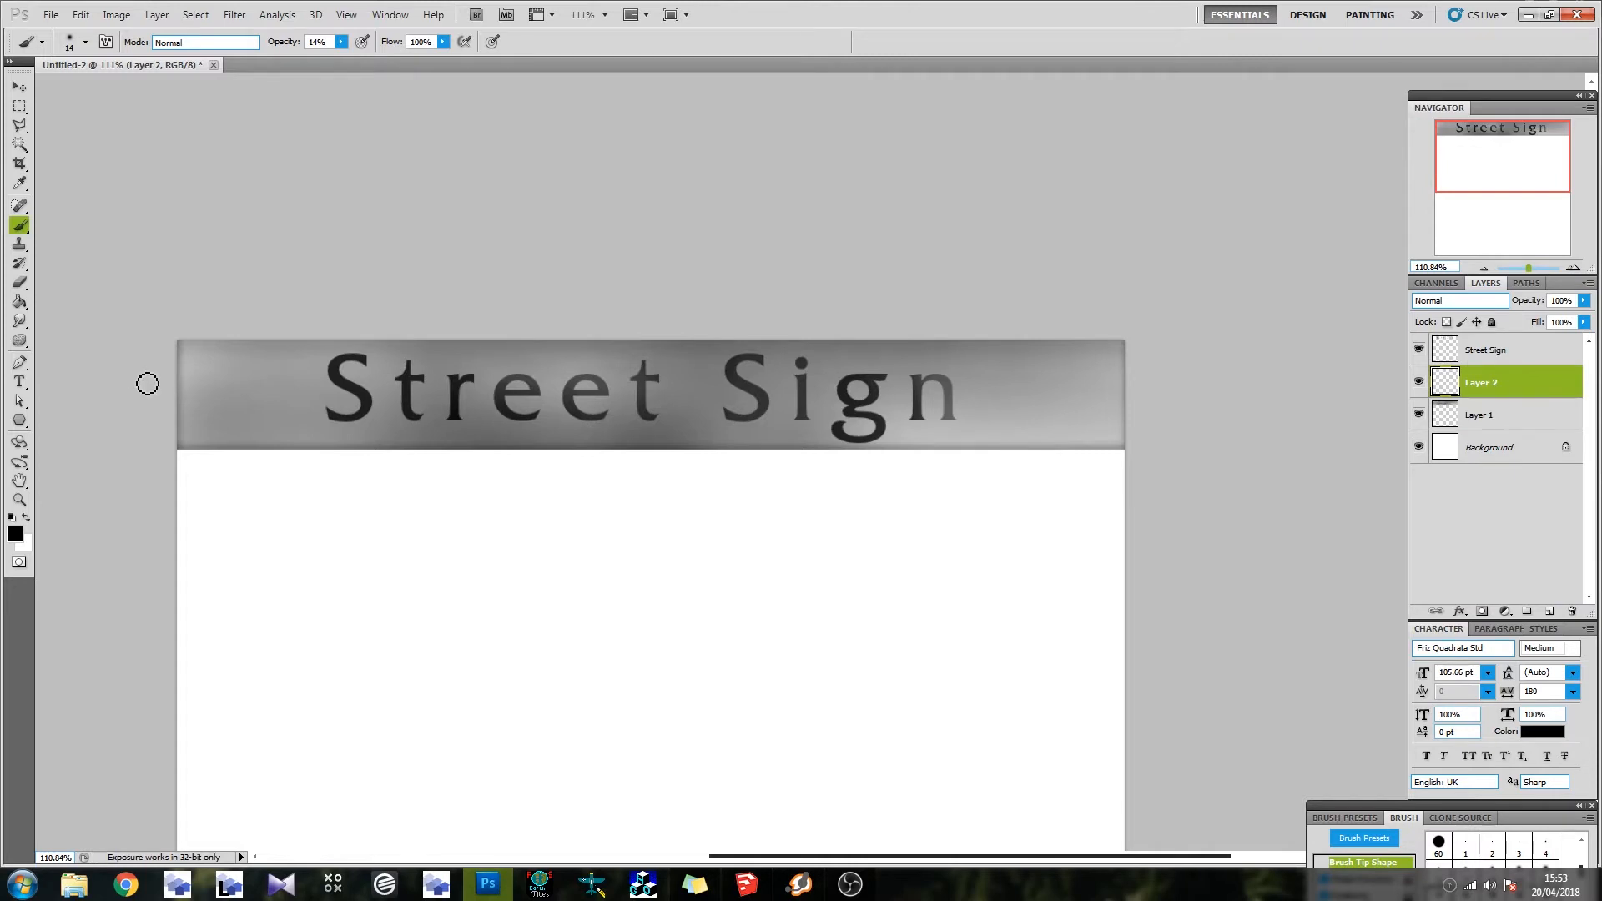
Darken the banner's upper edge on the new layer with repeated straight horizontal brush strokes across its full width
mouse_move(175, 345)
shift+mouse_down()
mouse_move(1059, 321)
mouse_move(1318, 331)
shift+mouse_up()
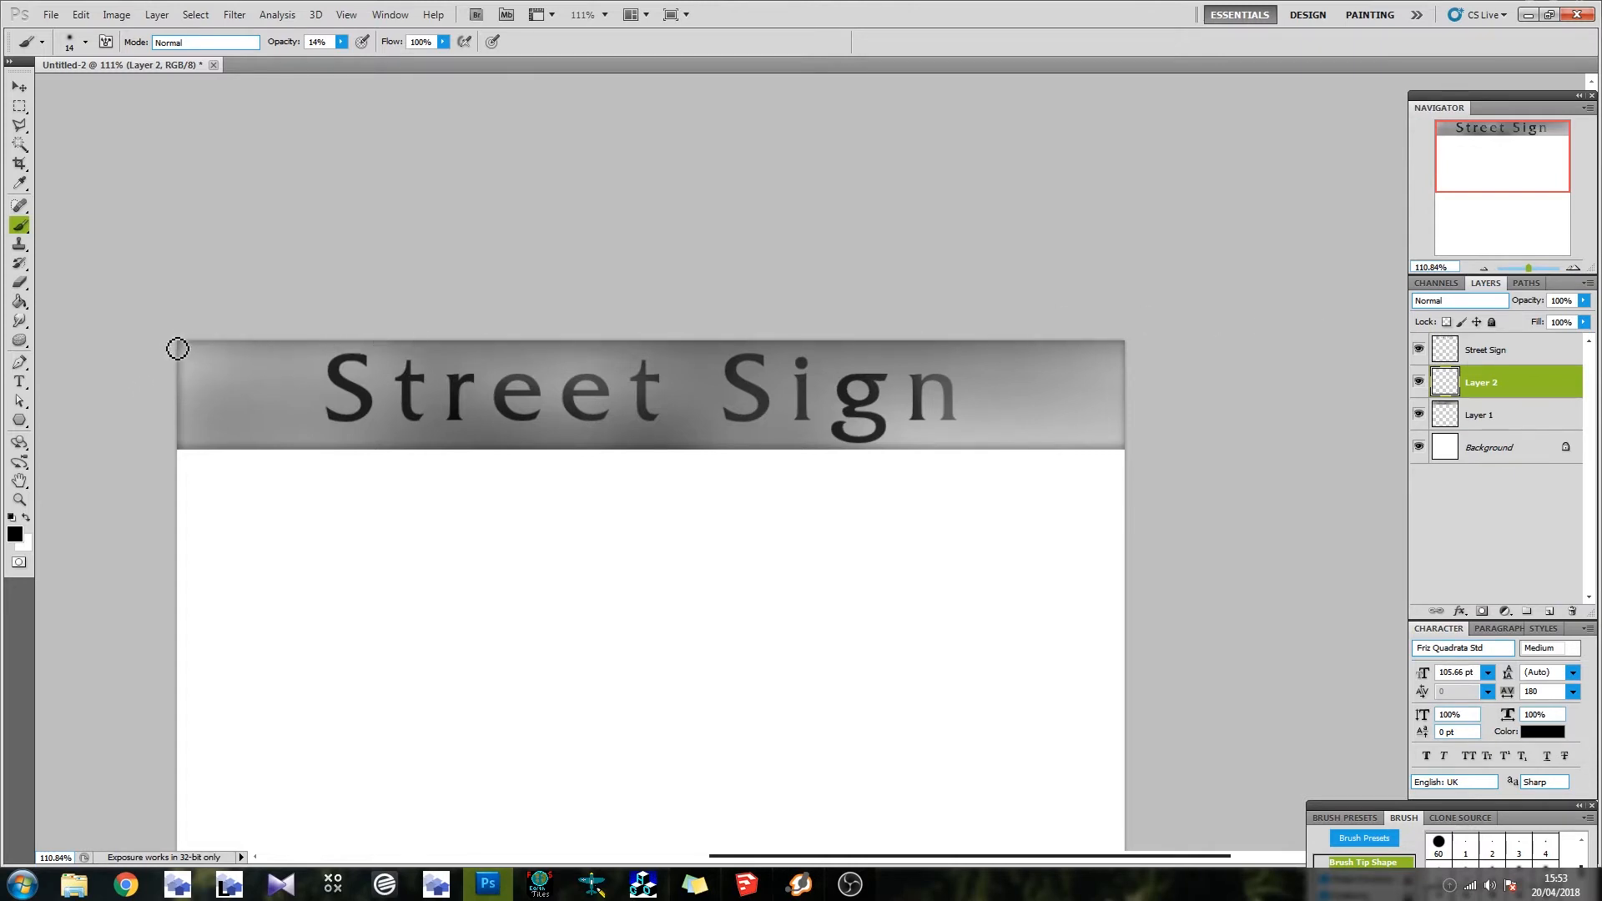
shift+drag(172, 345, 1475, 358)
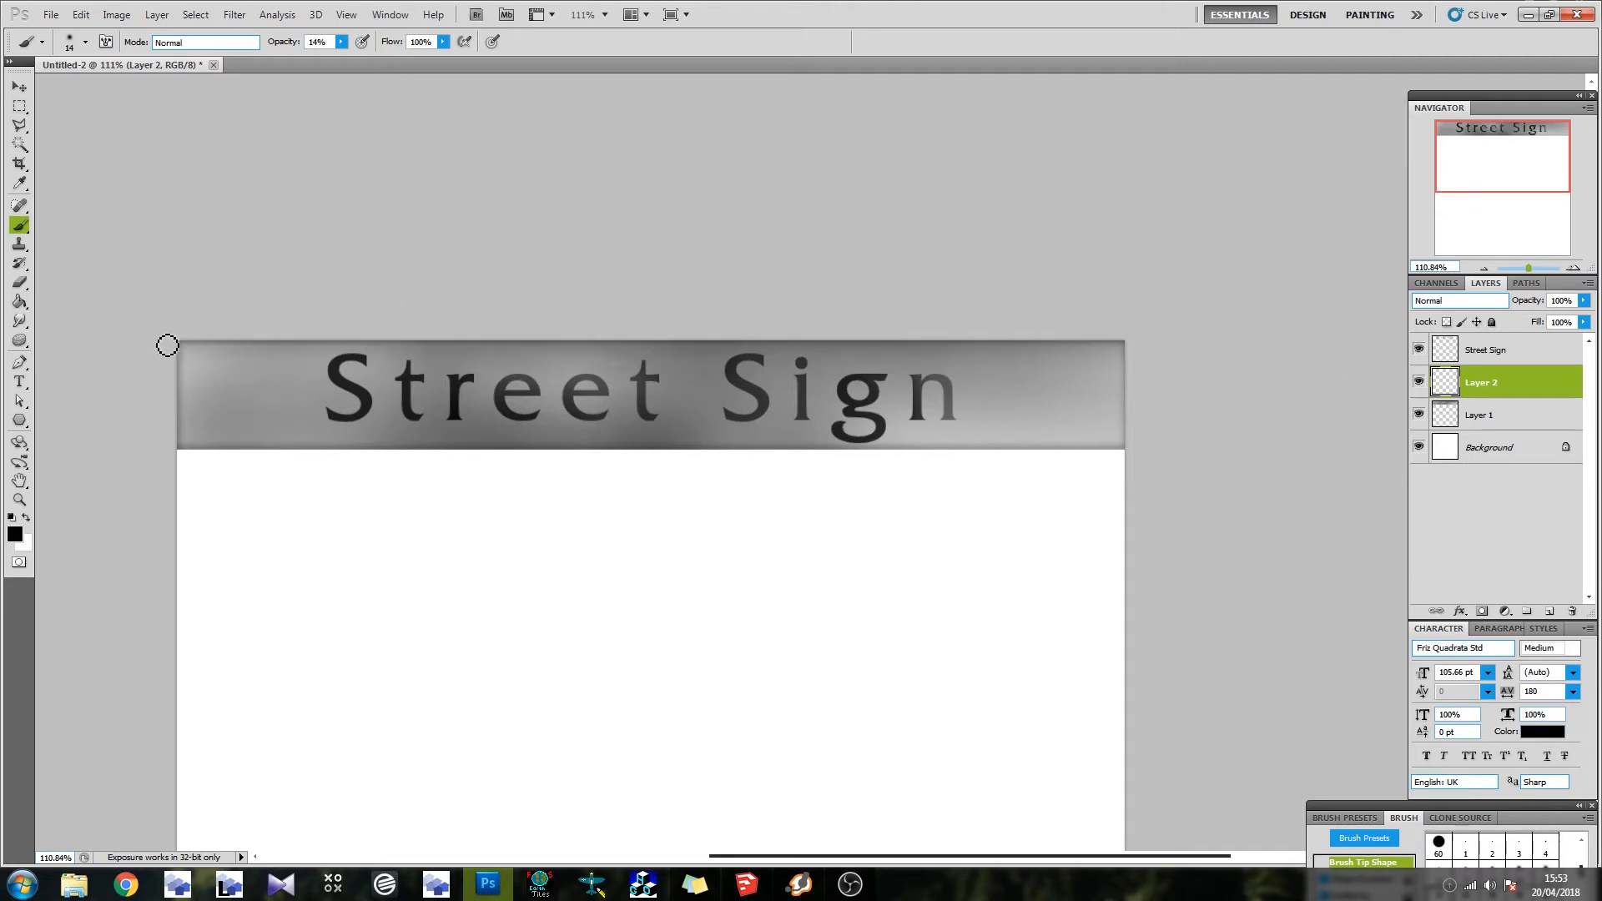
shift+drag(168, 347, 1500, 341)
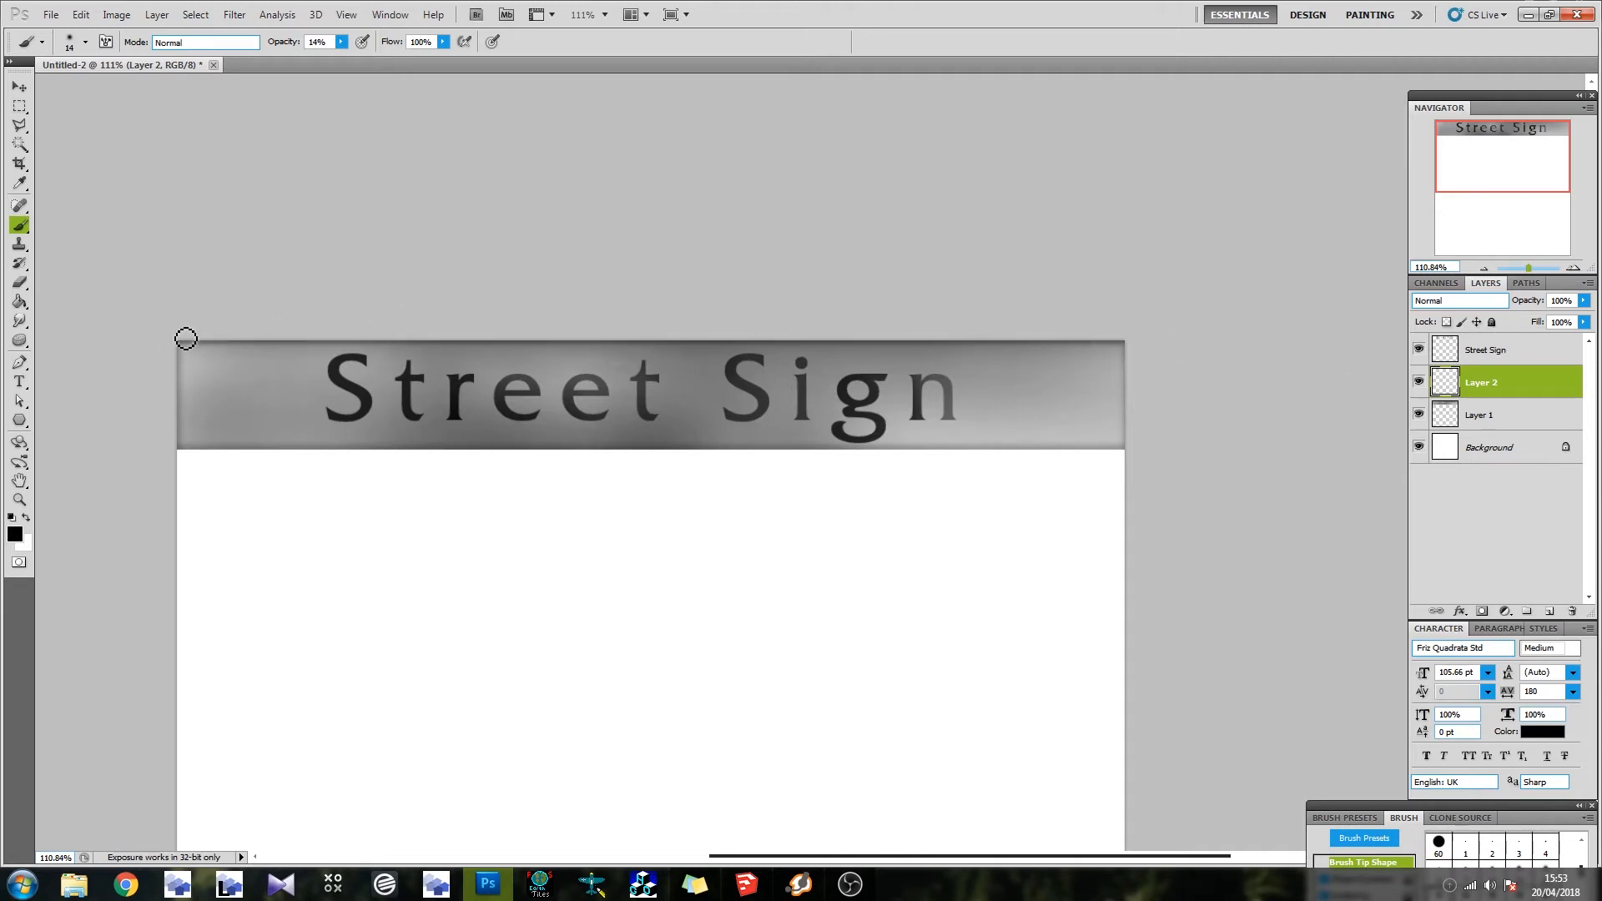
Darken the banner's left and lower edges on Layer 2 with straight 14 px brush strokes
shift+drag(181, 340, 190, 638)
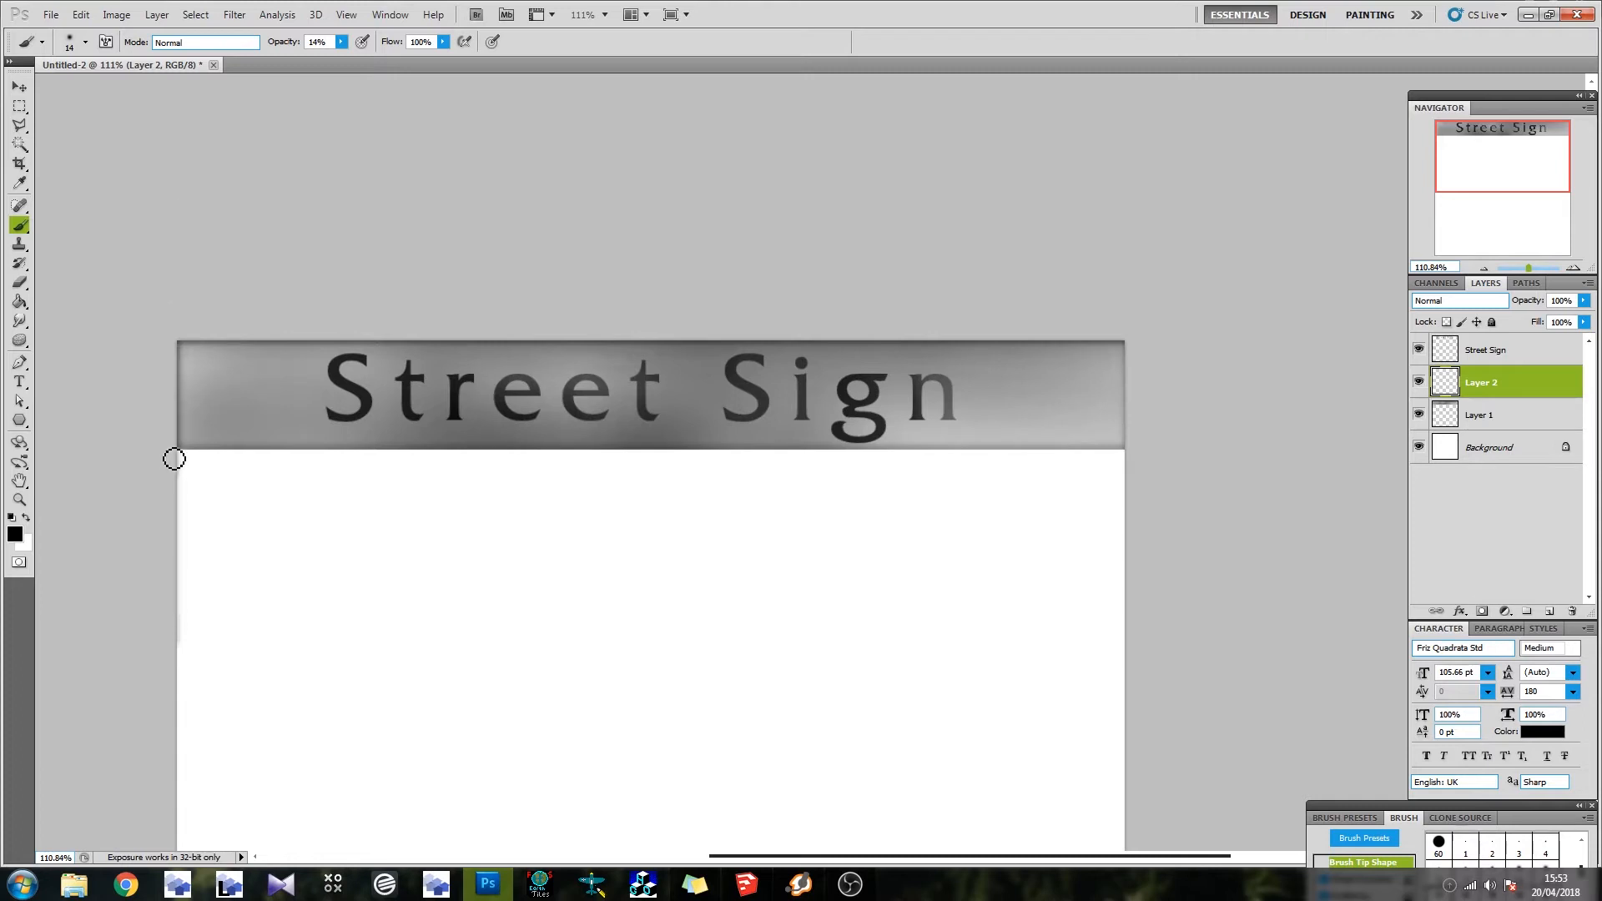
shift+drag(171, 459, 1241, 441)
key(ctrl+z)
key(ctrl+alt+z)
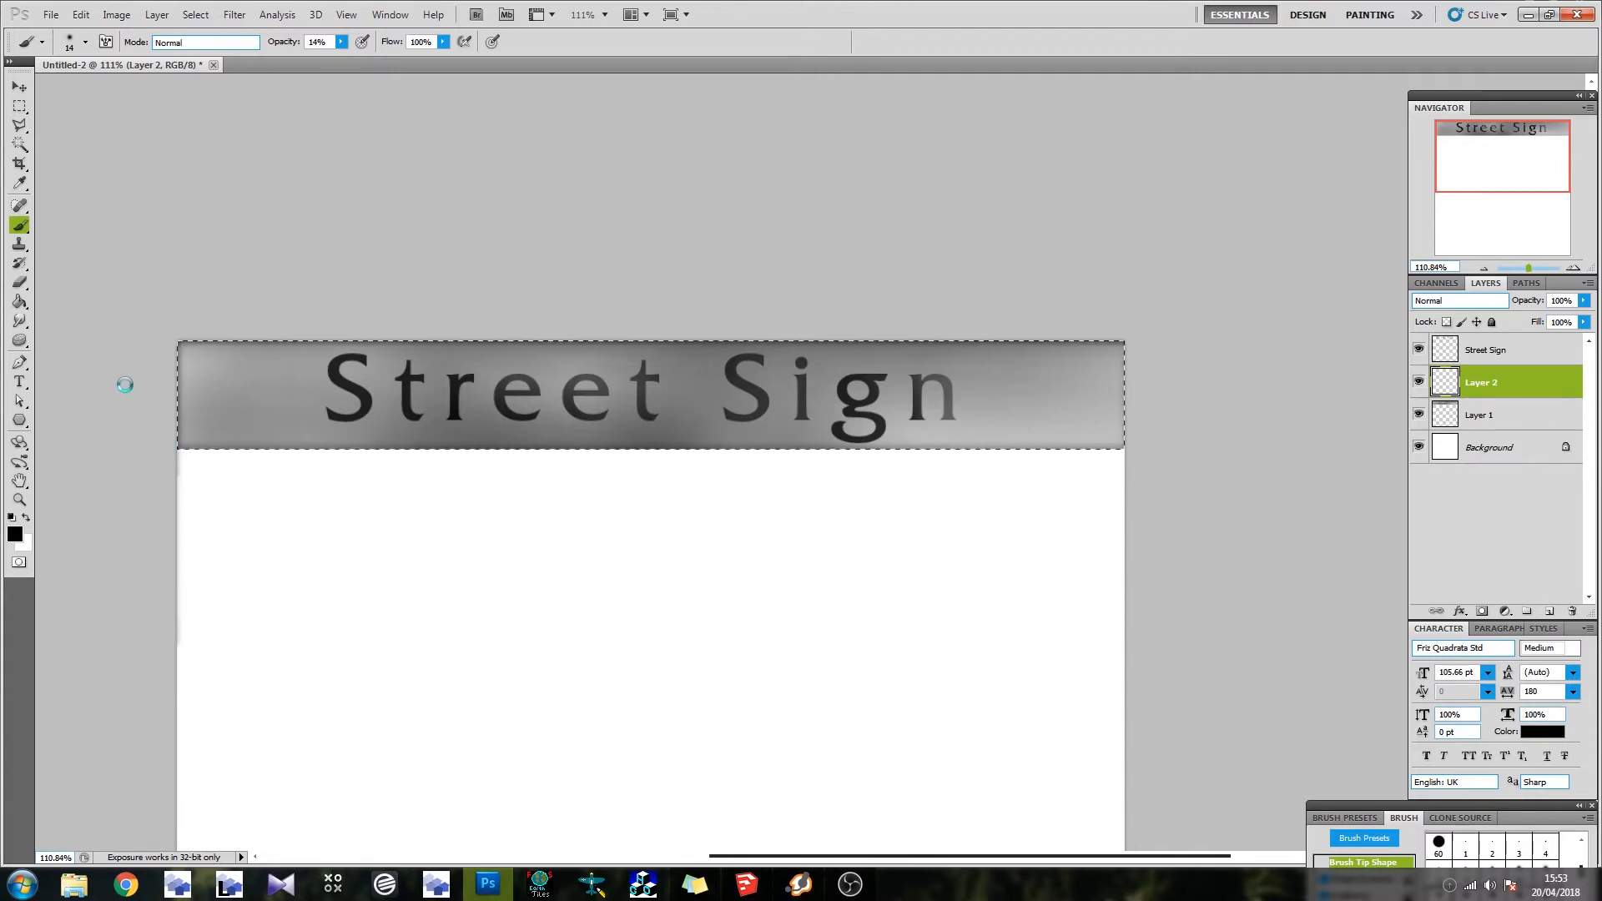
Invert the banner selection, clear the brush paint spilling onto the white canvas outside the banner, and deselect
key(ctrl+shift+s)
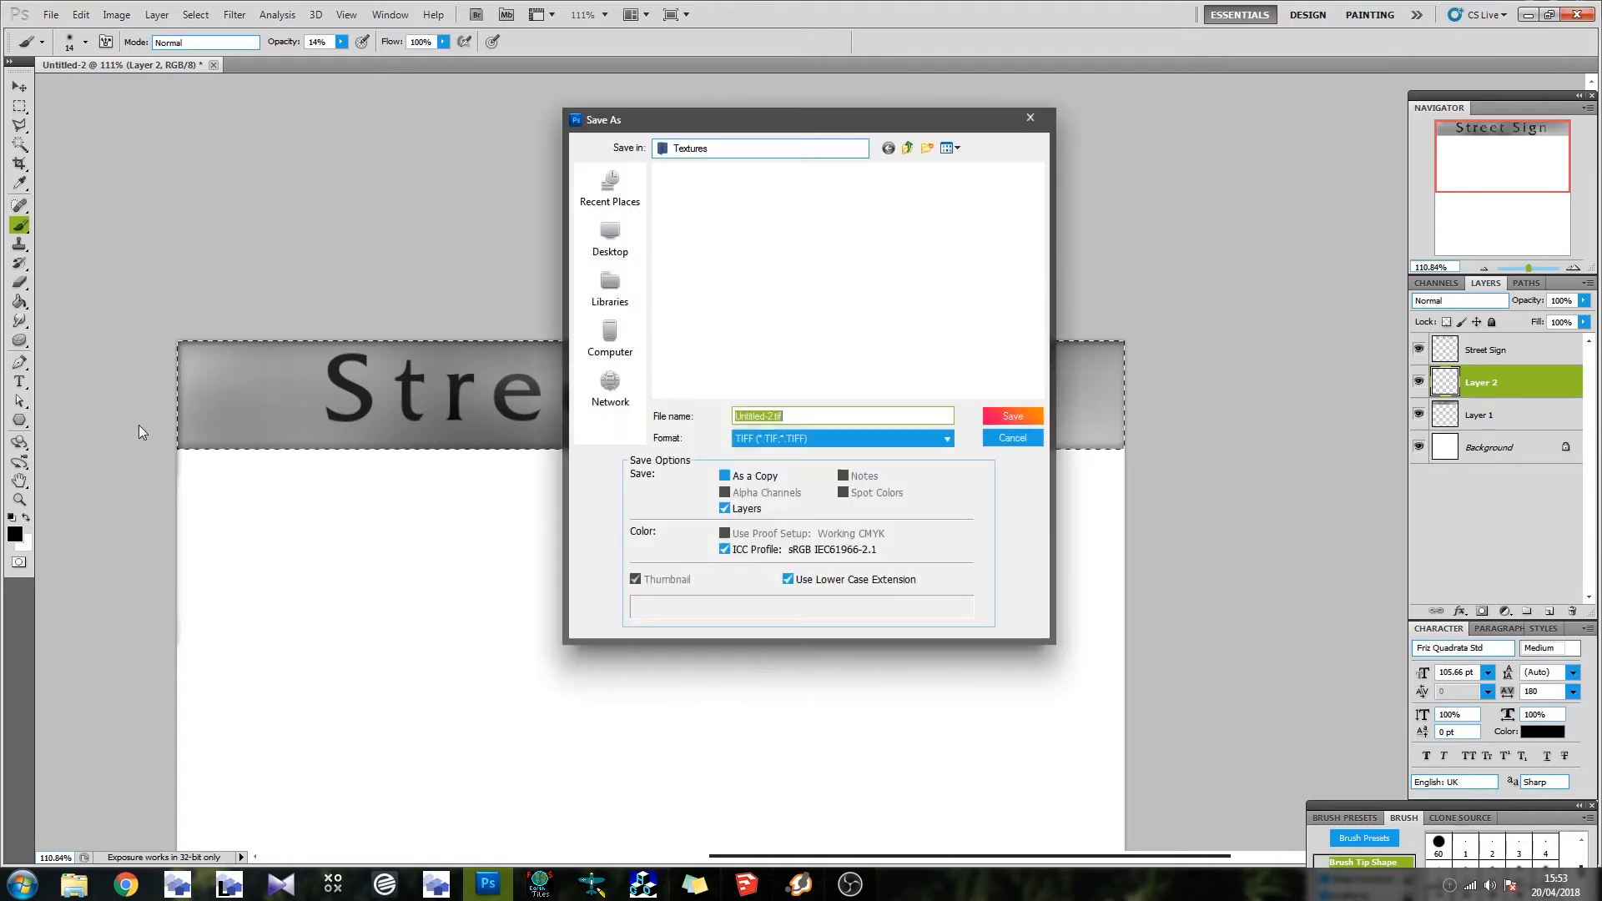
click(1000, 438)
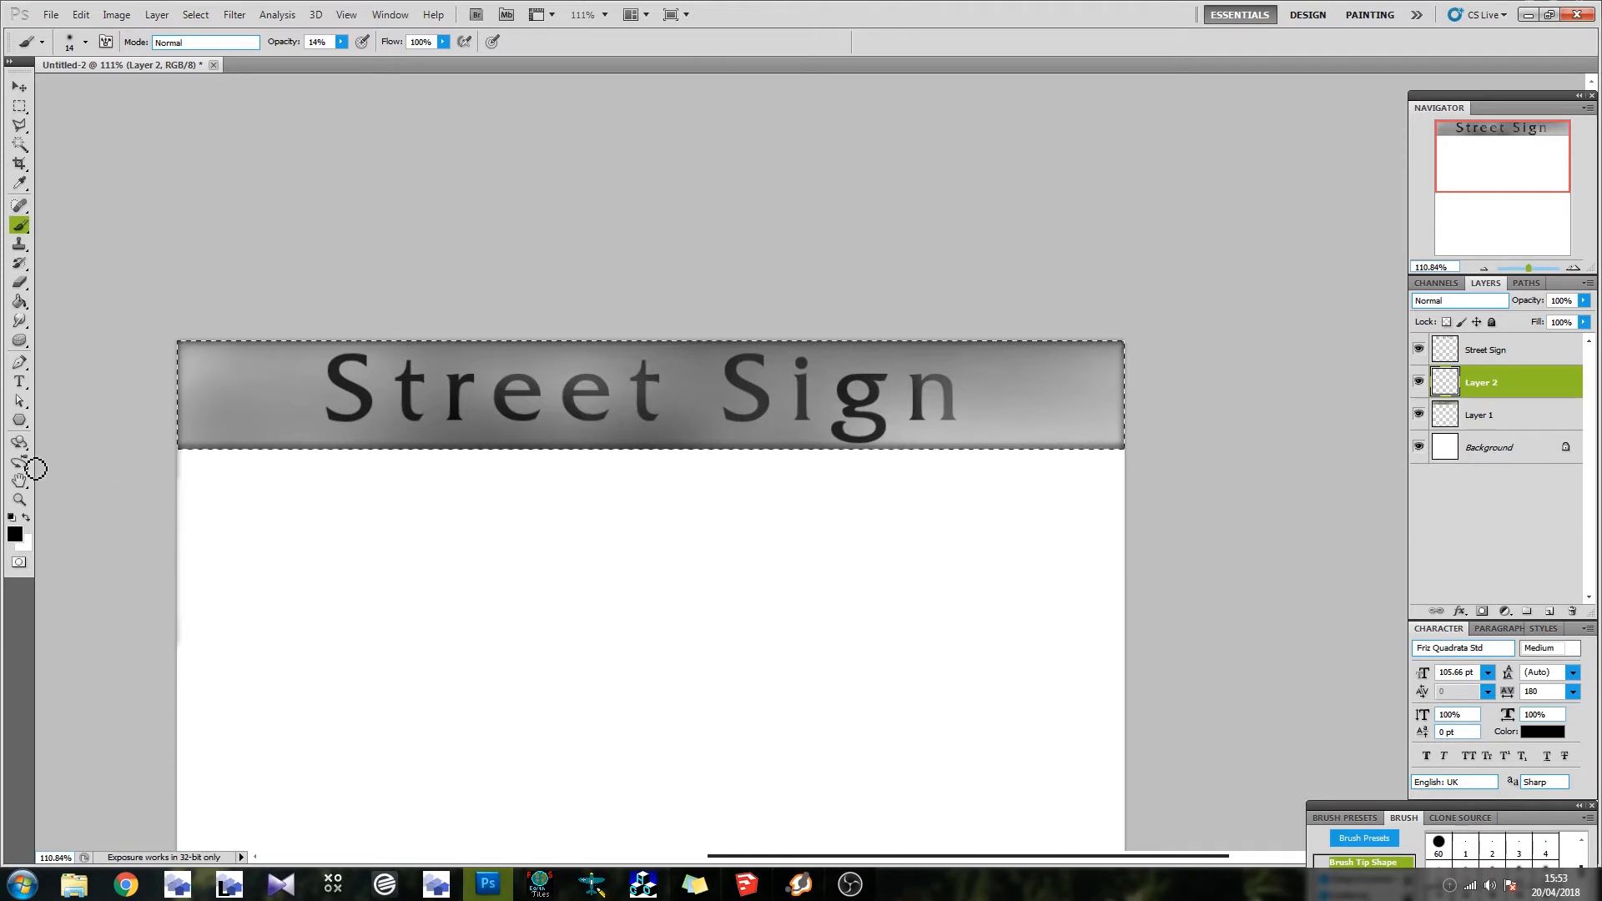
scroll(121, 465, left, 2)
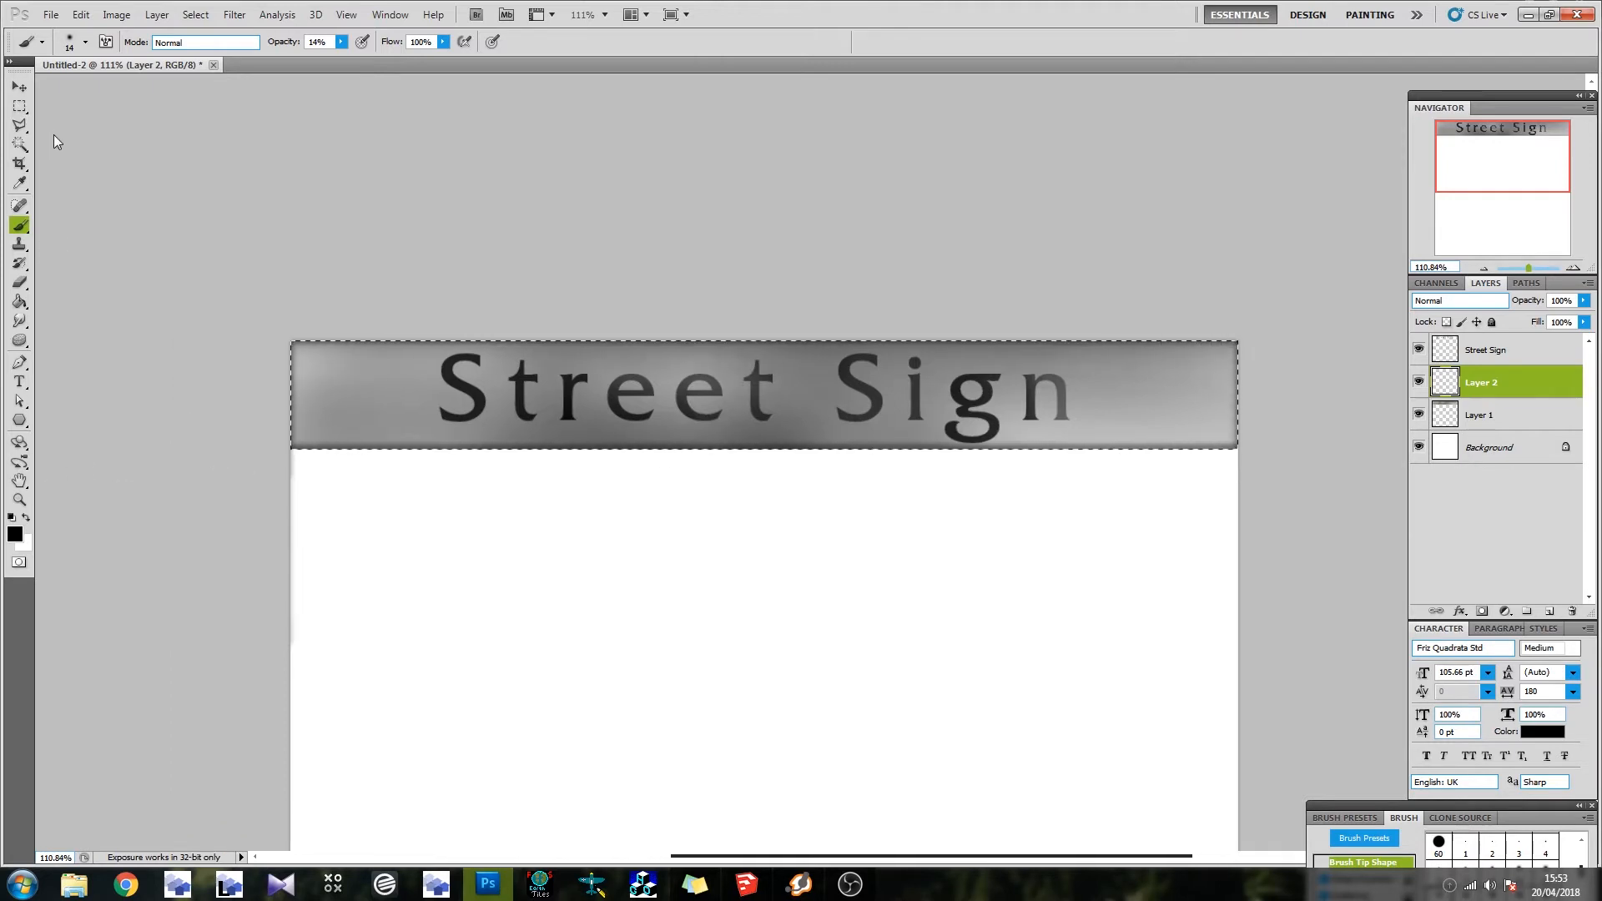
key(ctrl+shift+i)
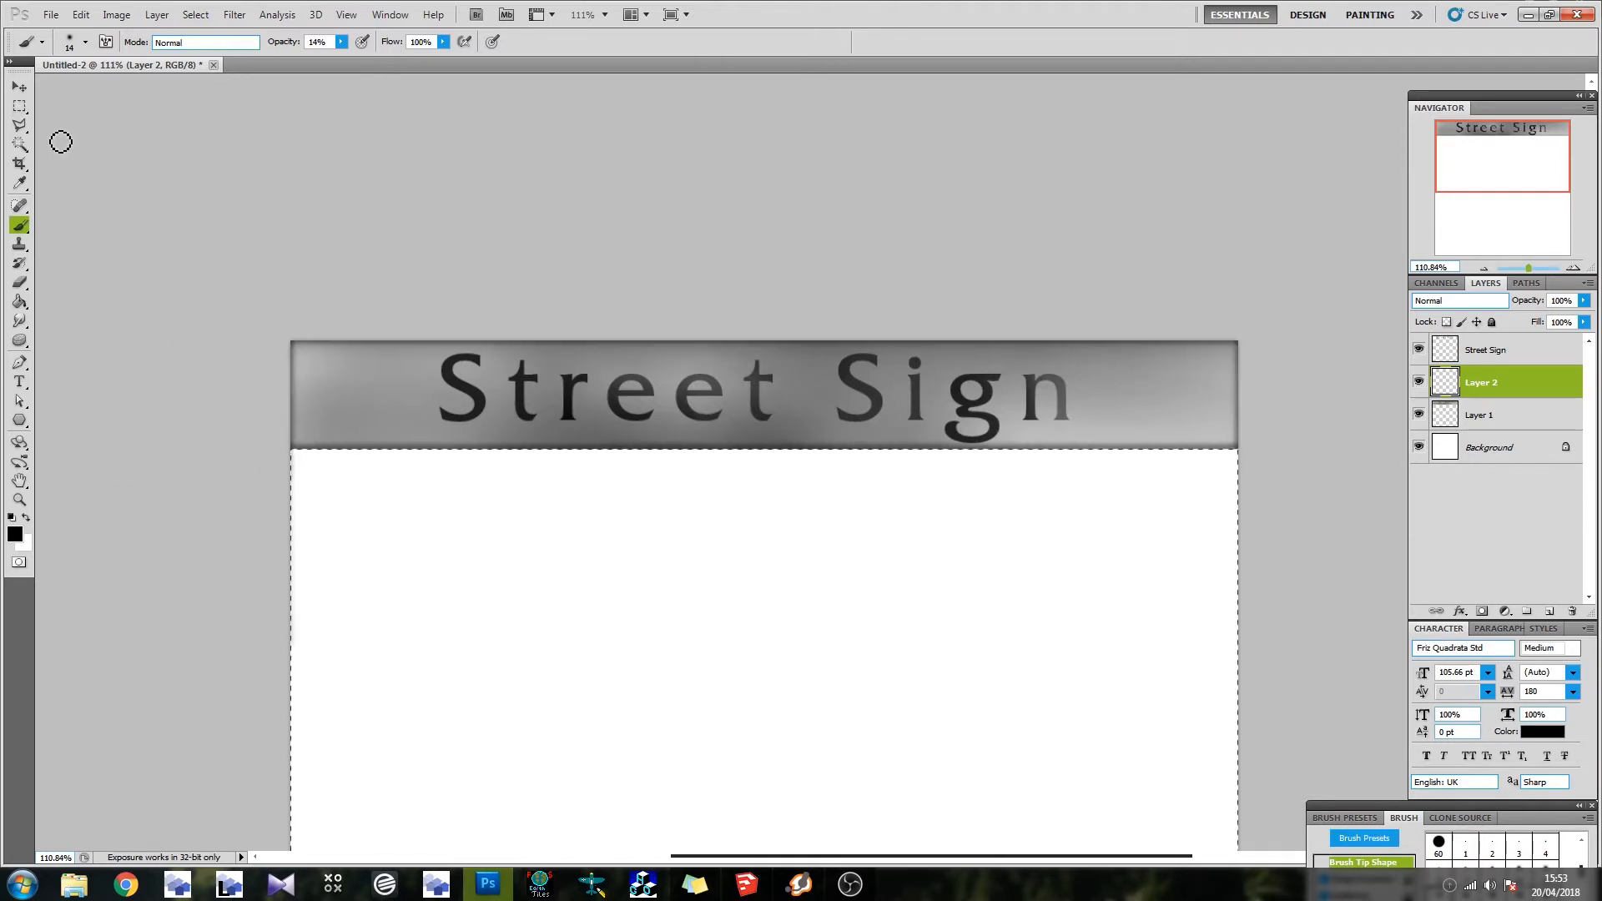
key(ctrl+d)
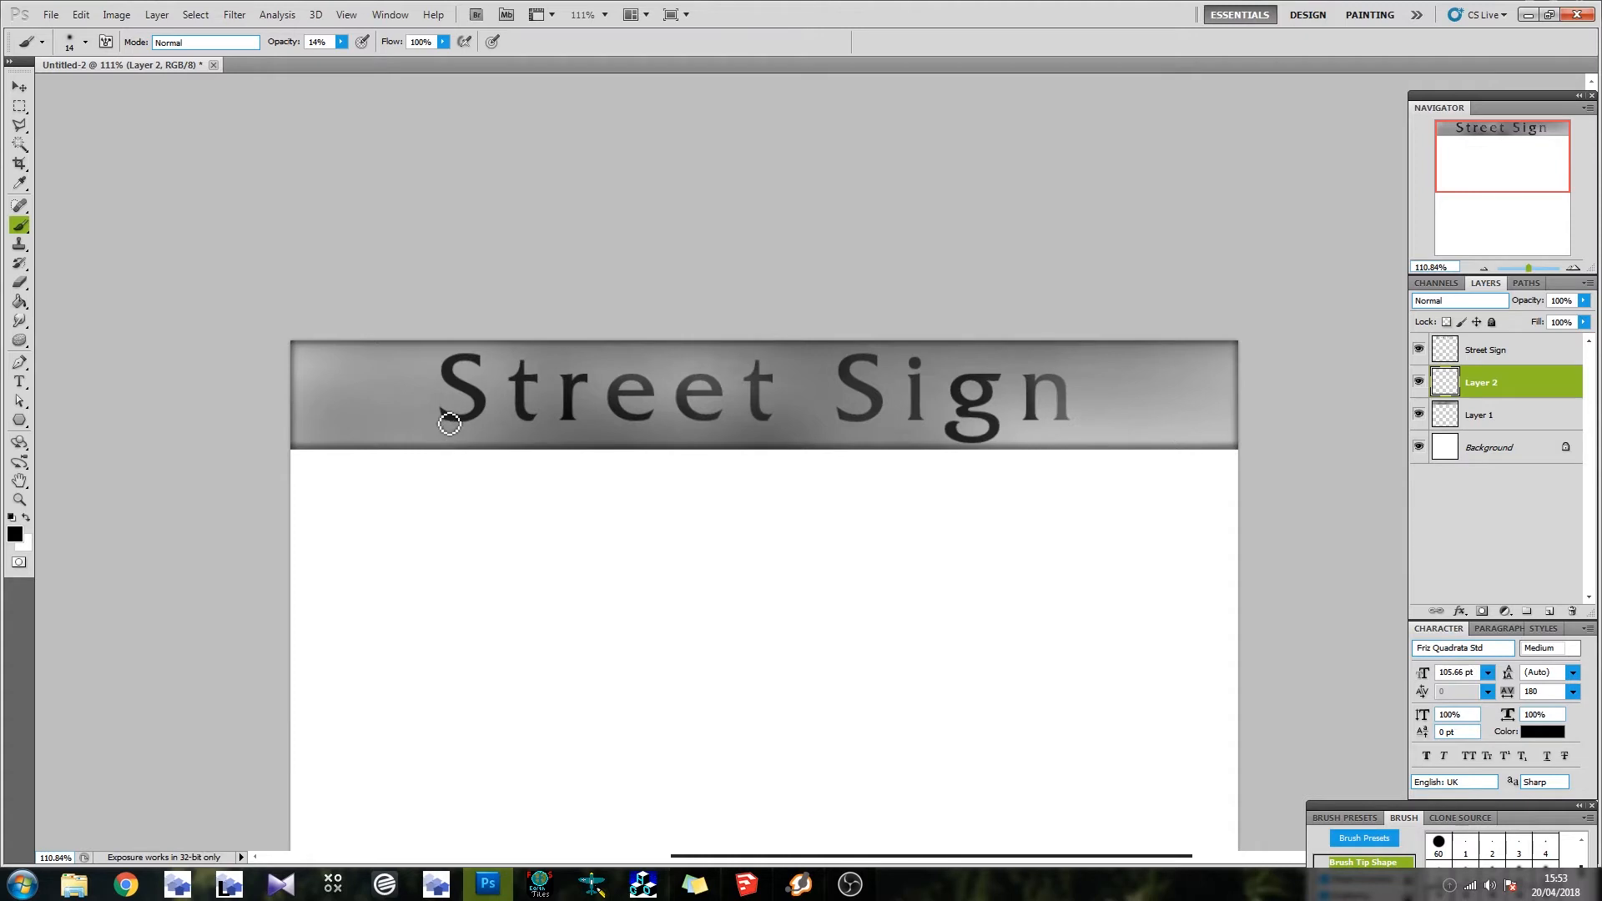
Give the Street Sign layer a Bevel and Emboss effect with Pillow Emboss style, 1000% depth and 0 px size
click(1511, 351)
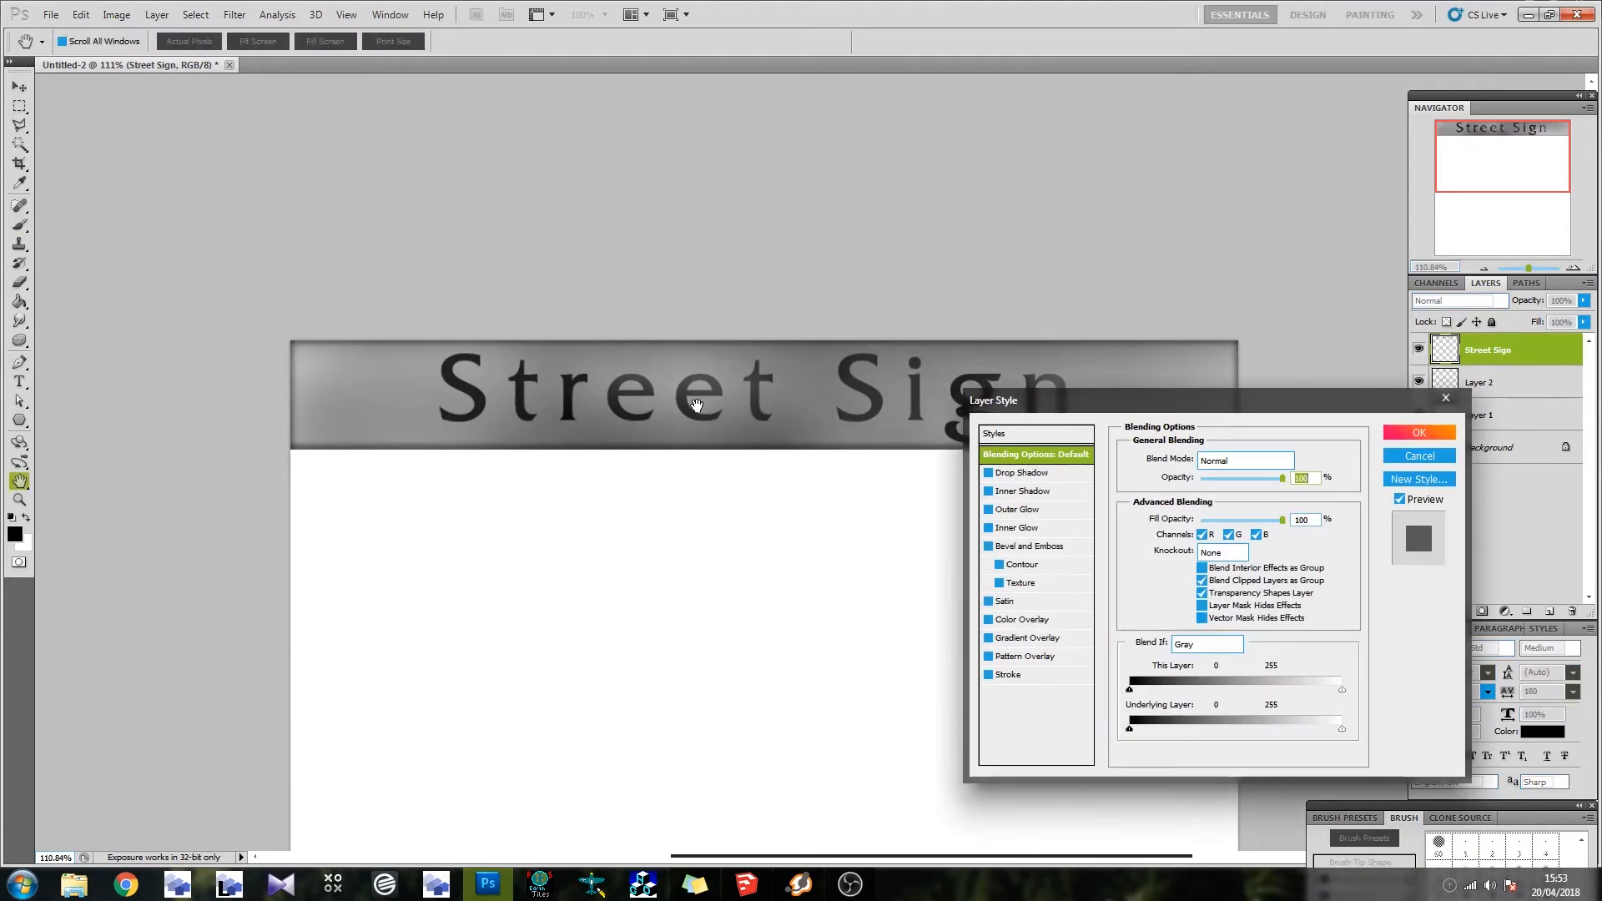
click(1033, 547)
click(1260, 460)
click(1223, 521)
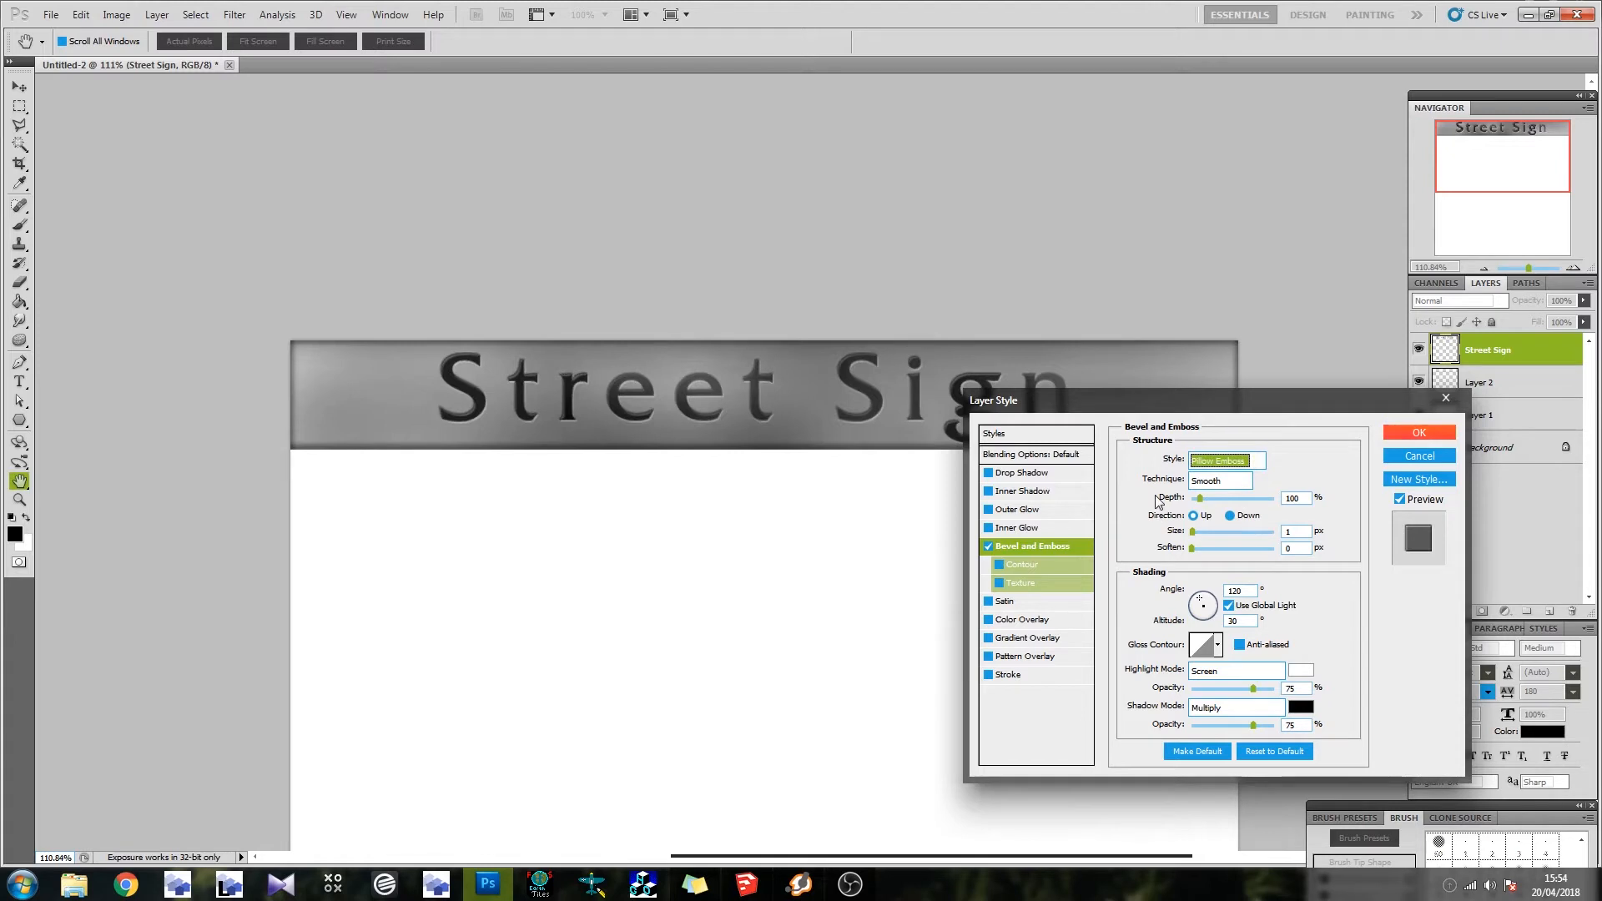
drag(1202, 498, 1364, 488)
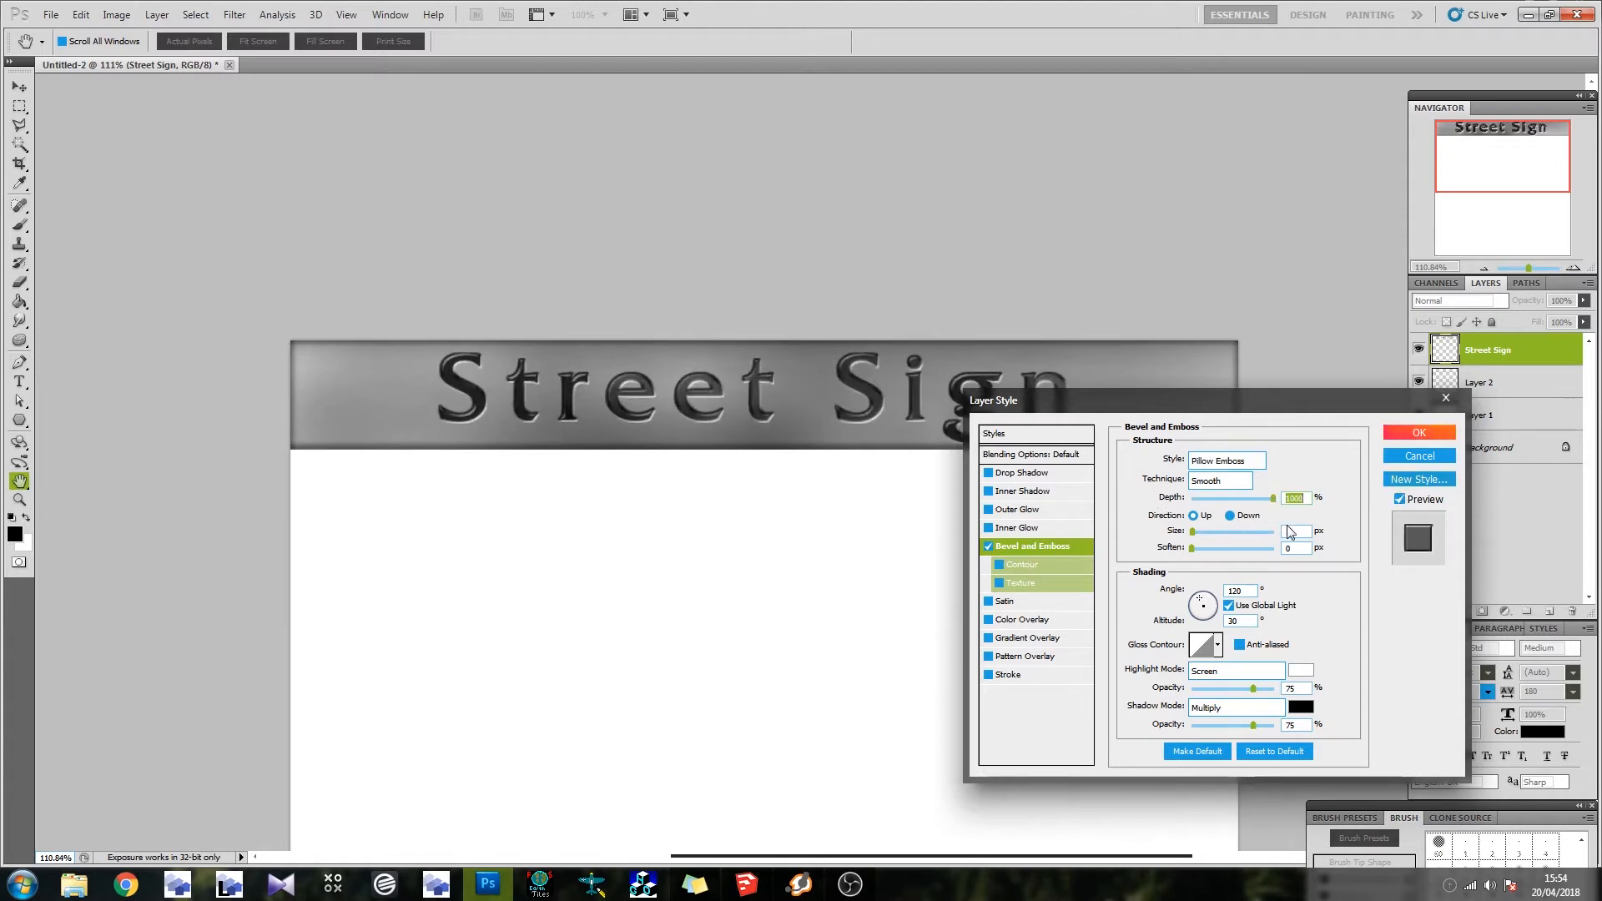
key(Down)
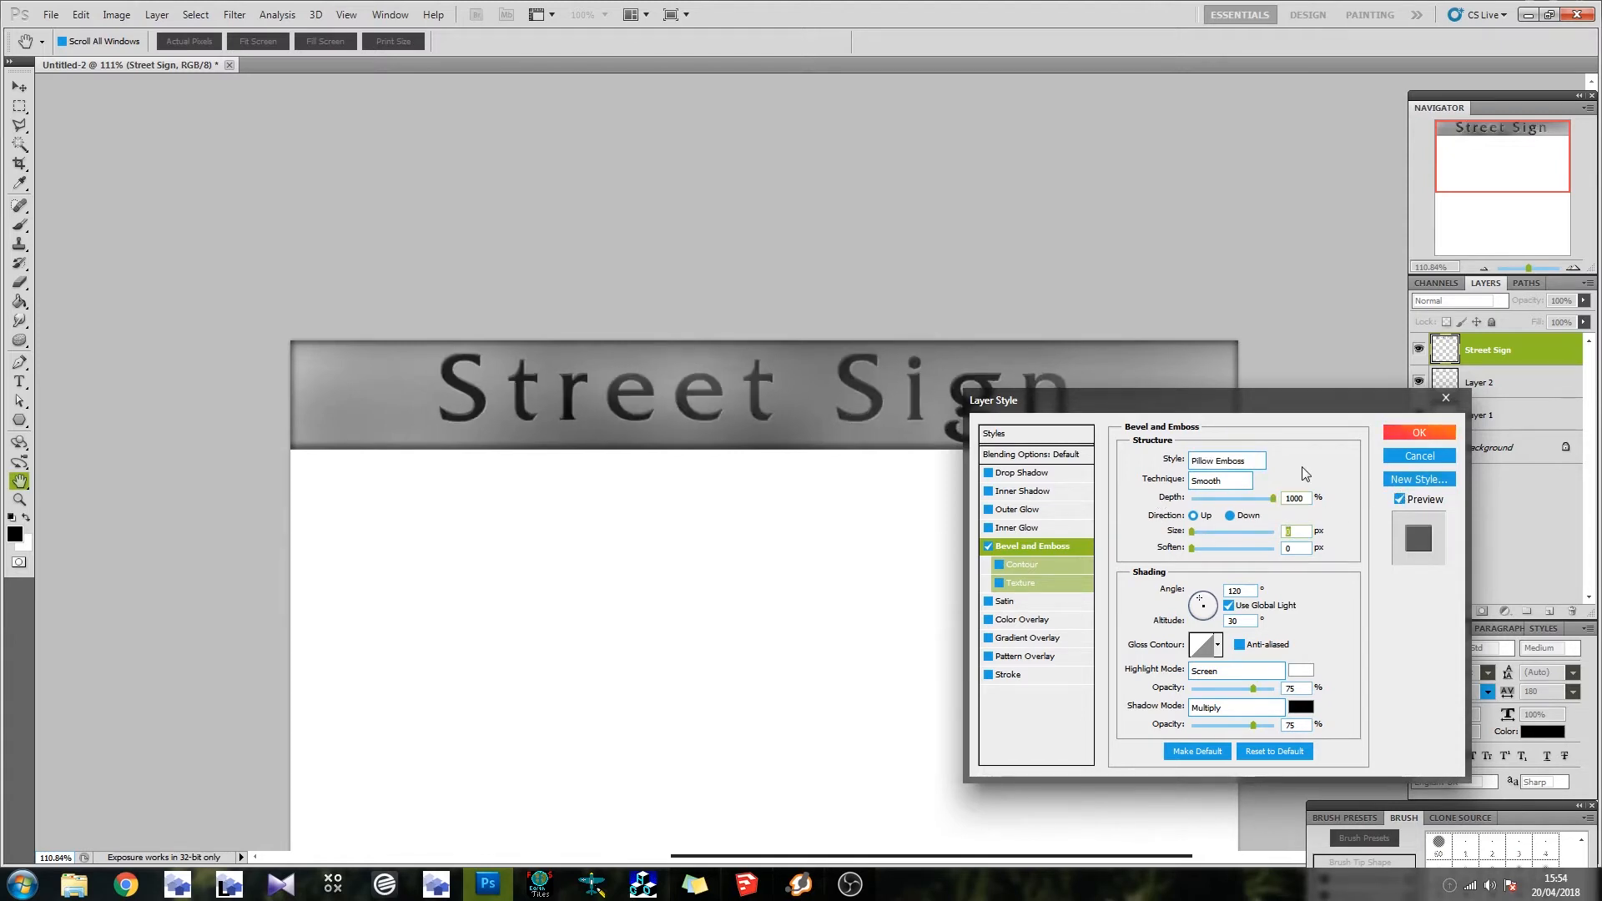
click(1419, 433)
key(b)
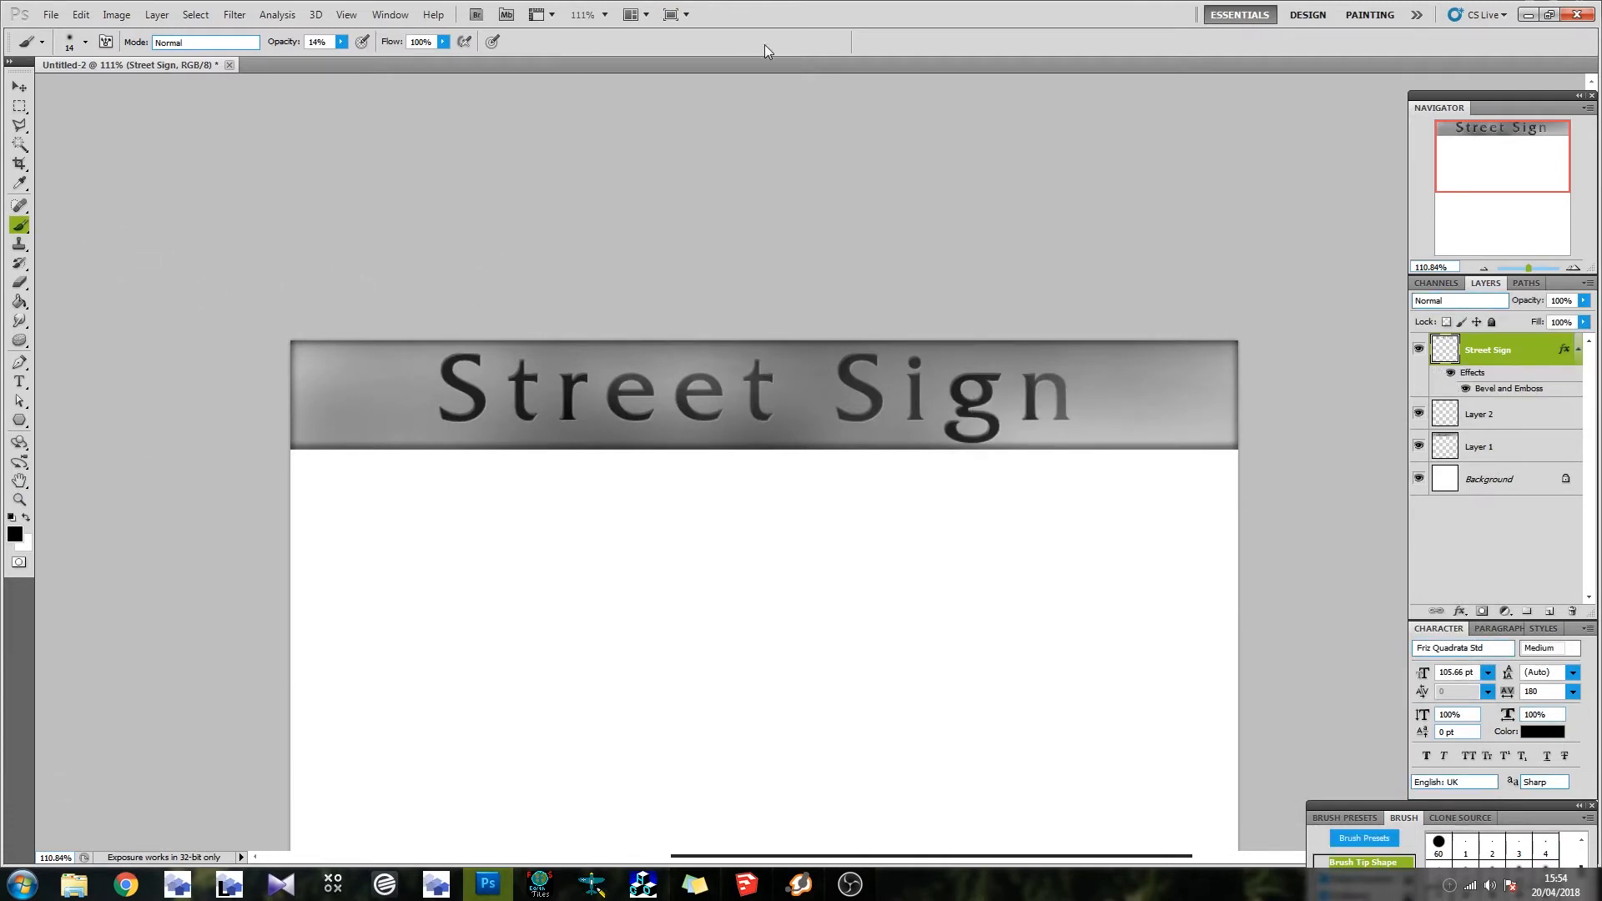
Save the document as a TIFF file named "street sign" in the Textures folder, accepting the default TIFF options
scroll(109, 526, down, 4)
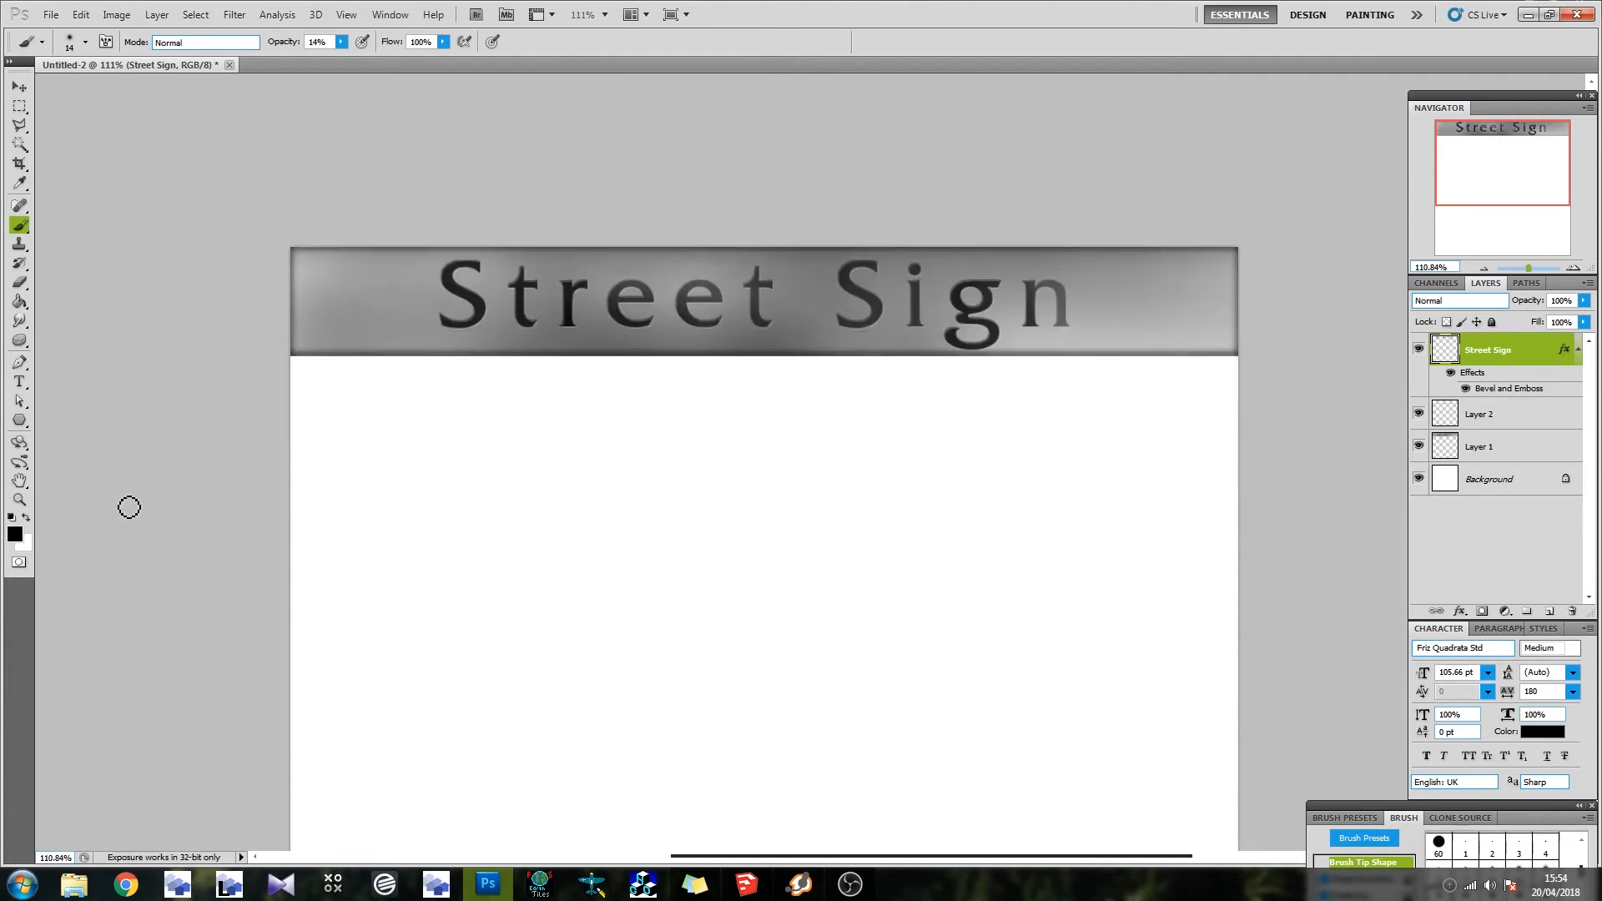
key(ctrl+shift+s)
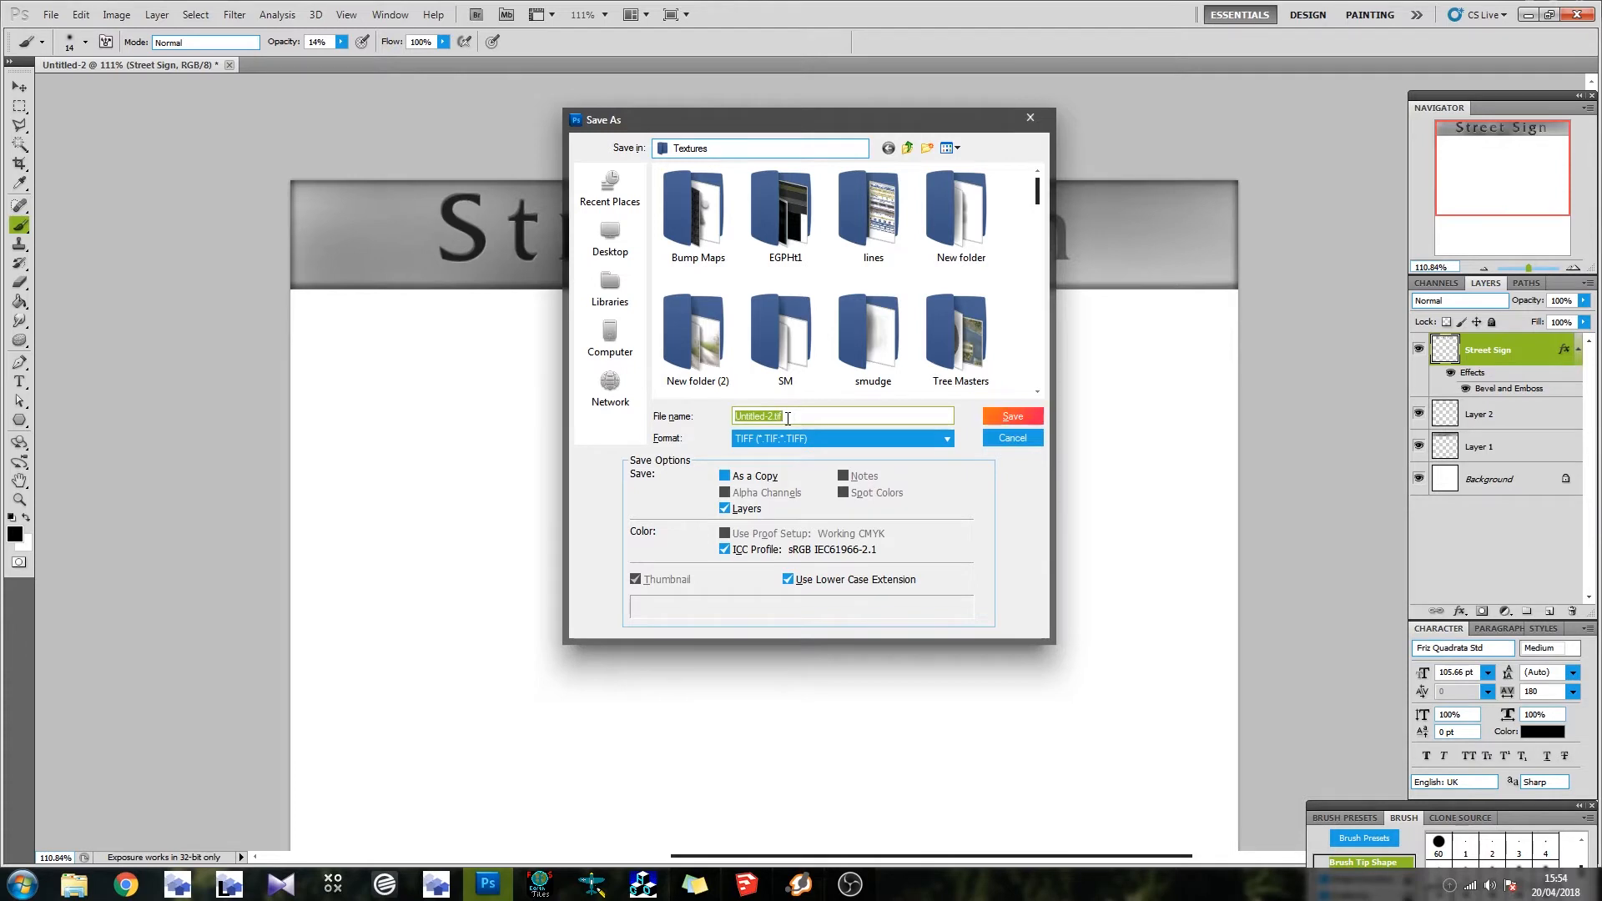
text(street)
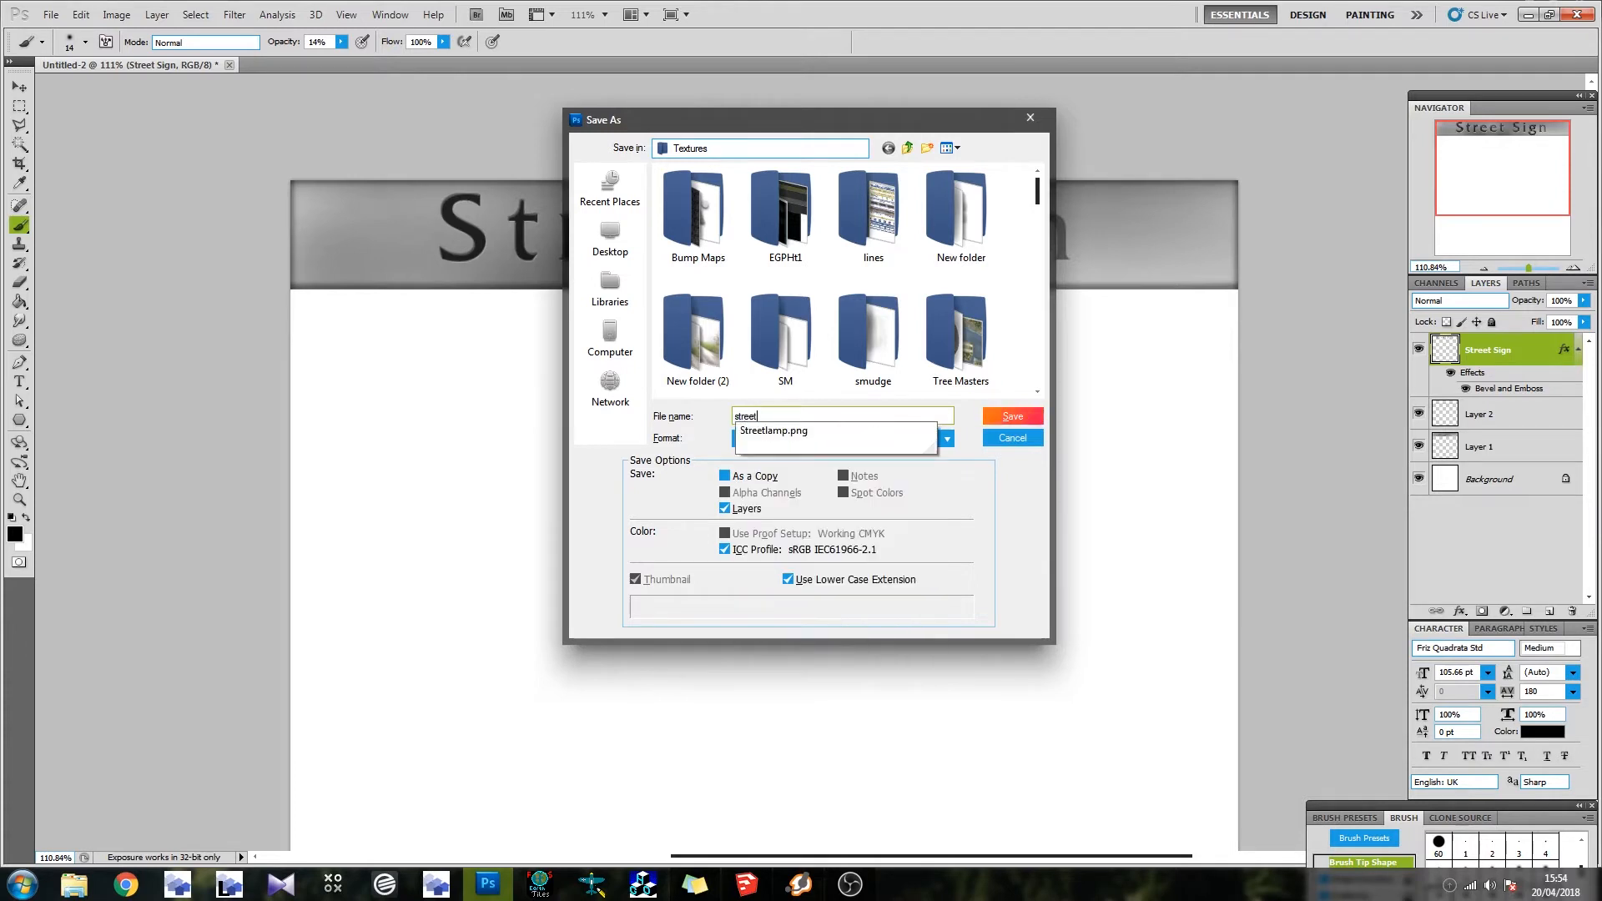
text( sign)
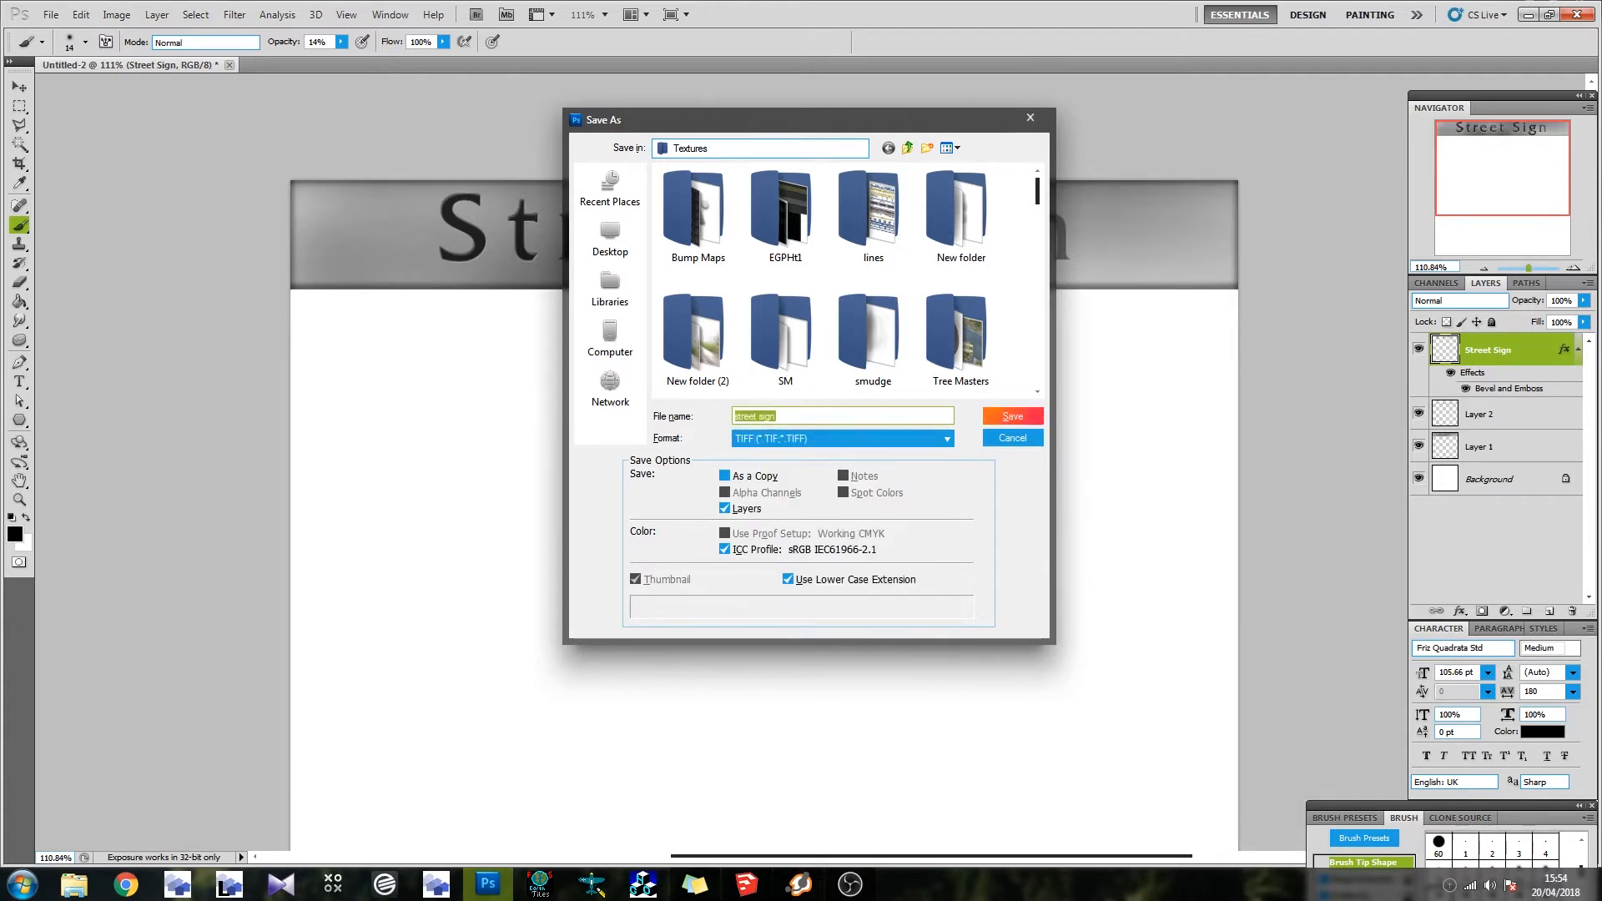
key(Return)
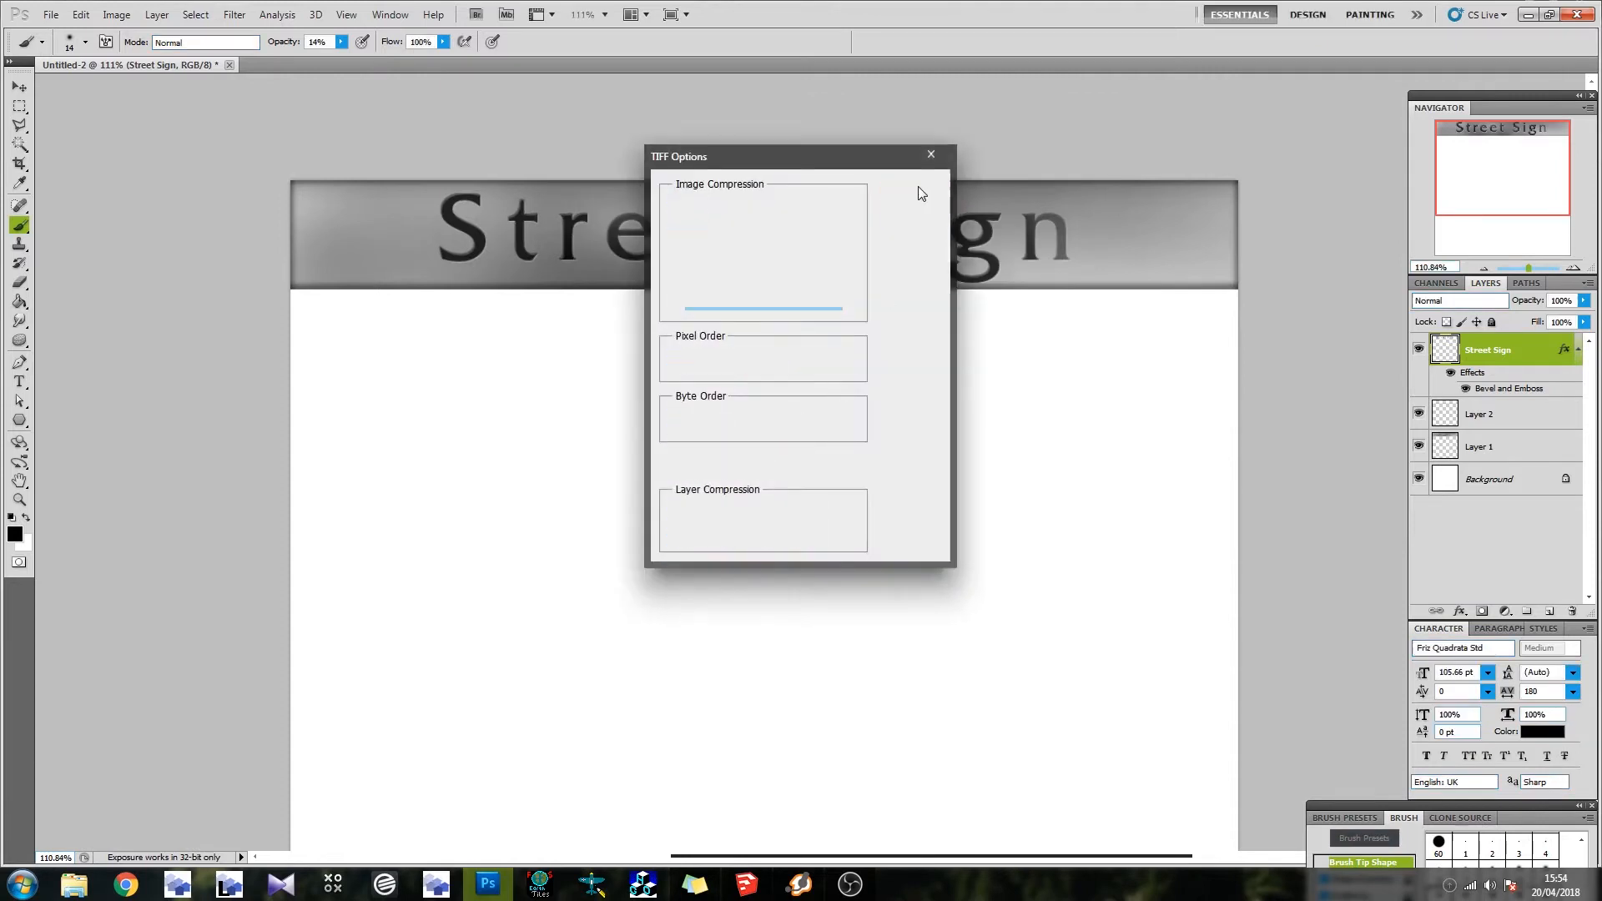
key(Return)
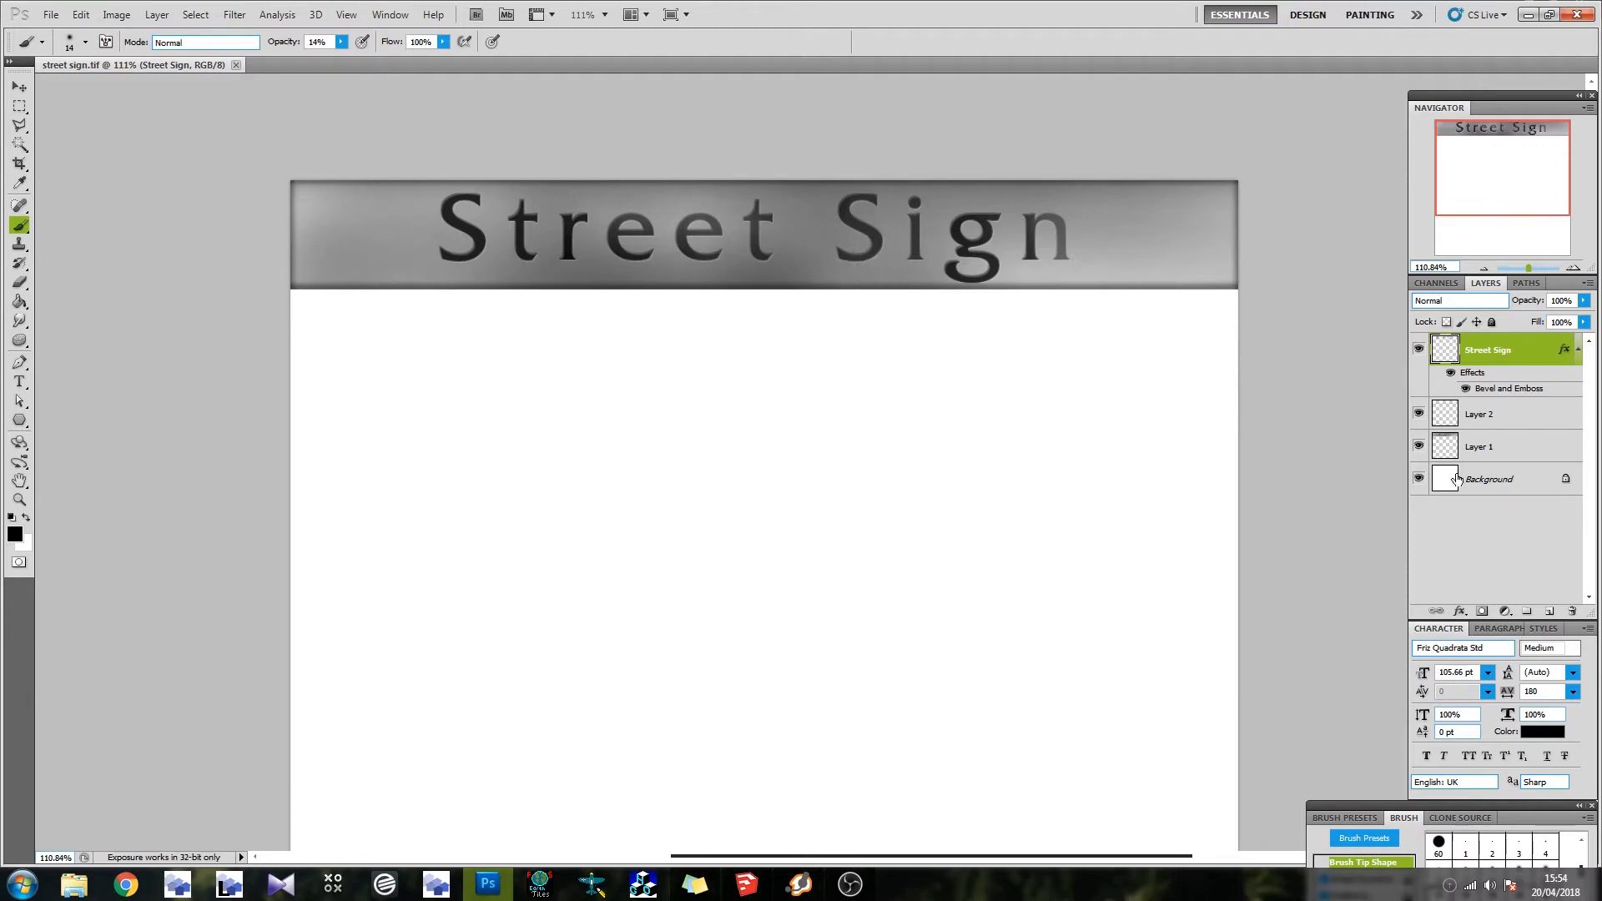
click(1420, 350)
click(1420, 350)
Switch to SketchUp and create a new material using street sign.tif from the Textures folder in Pictures as its texture image
click(746, 883)
middle_drag(762, 386, 506, 567)
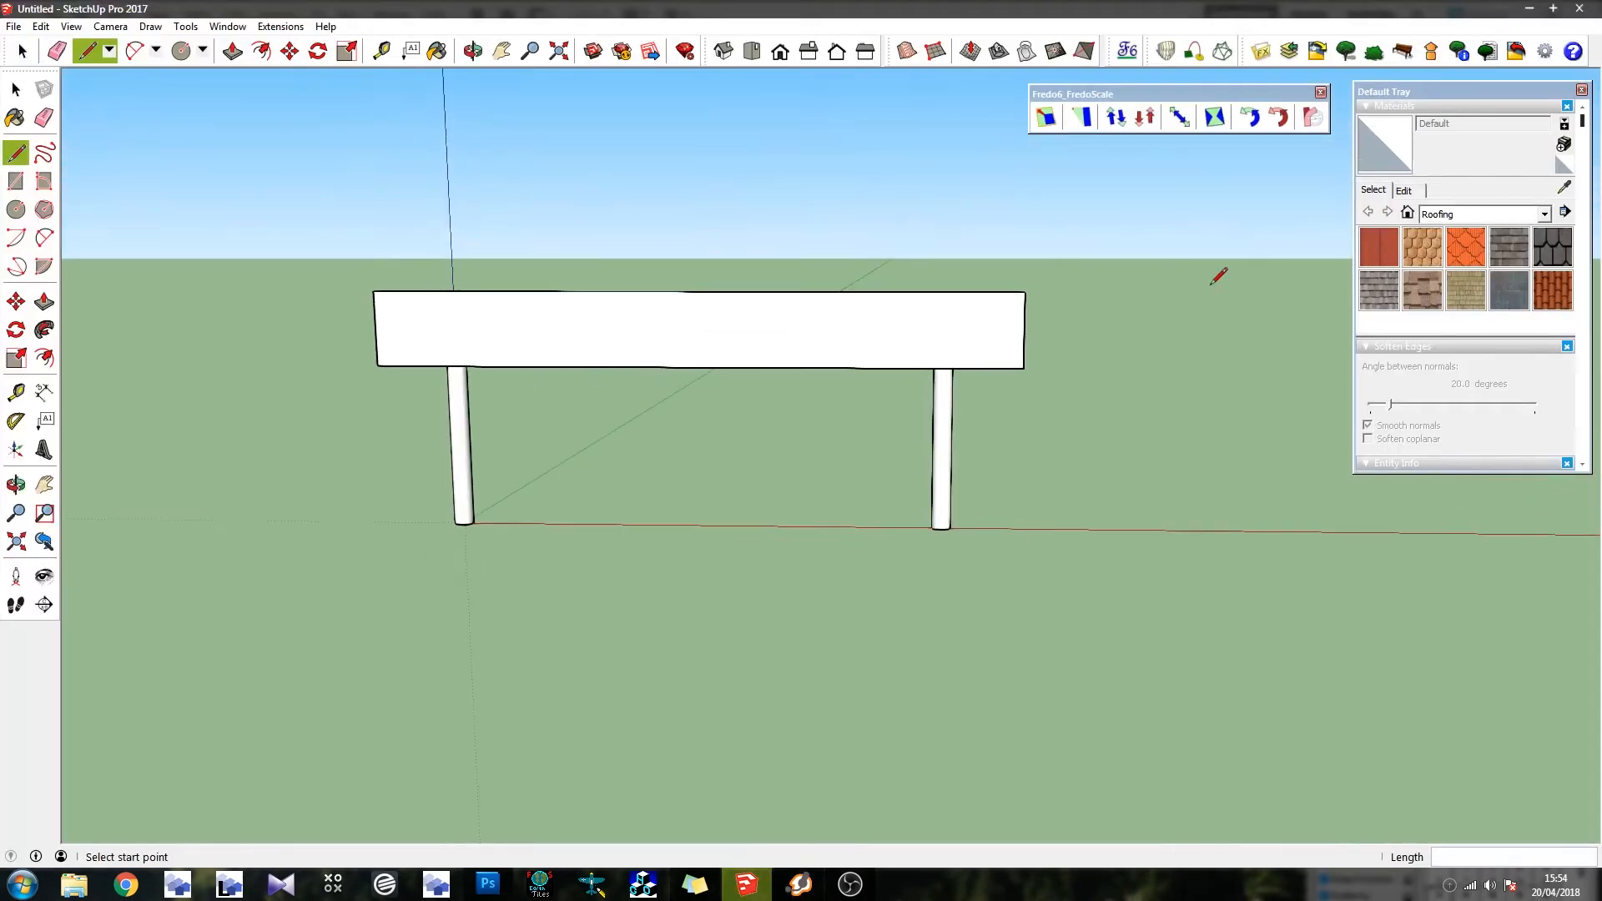
click(1564, 146)
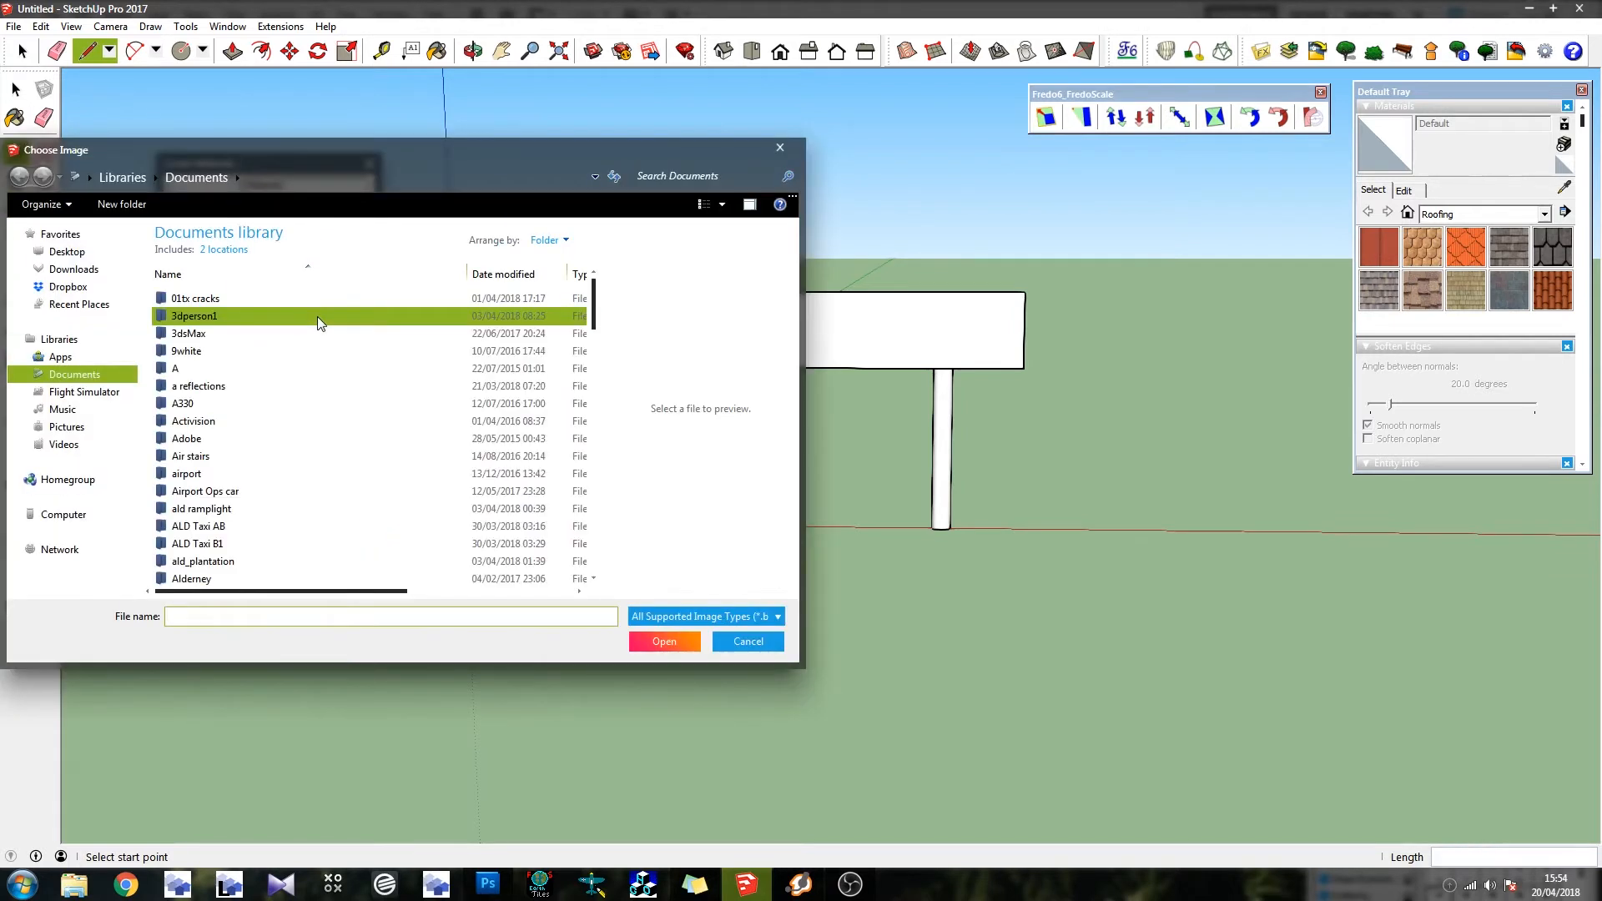
click(75, 425)
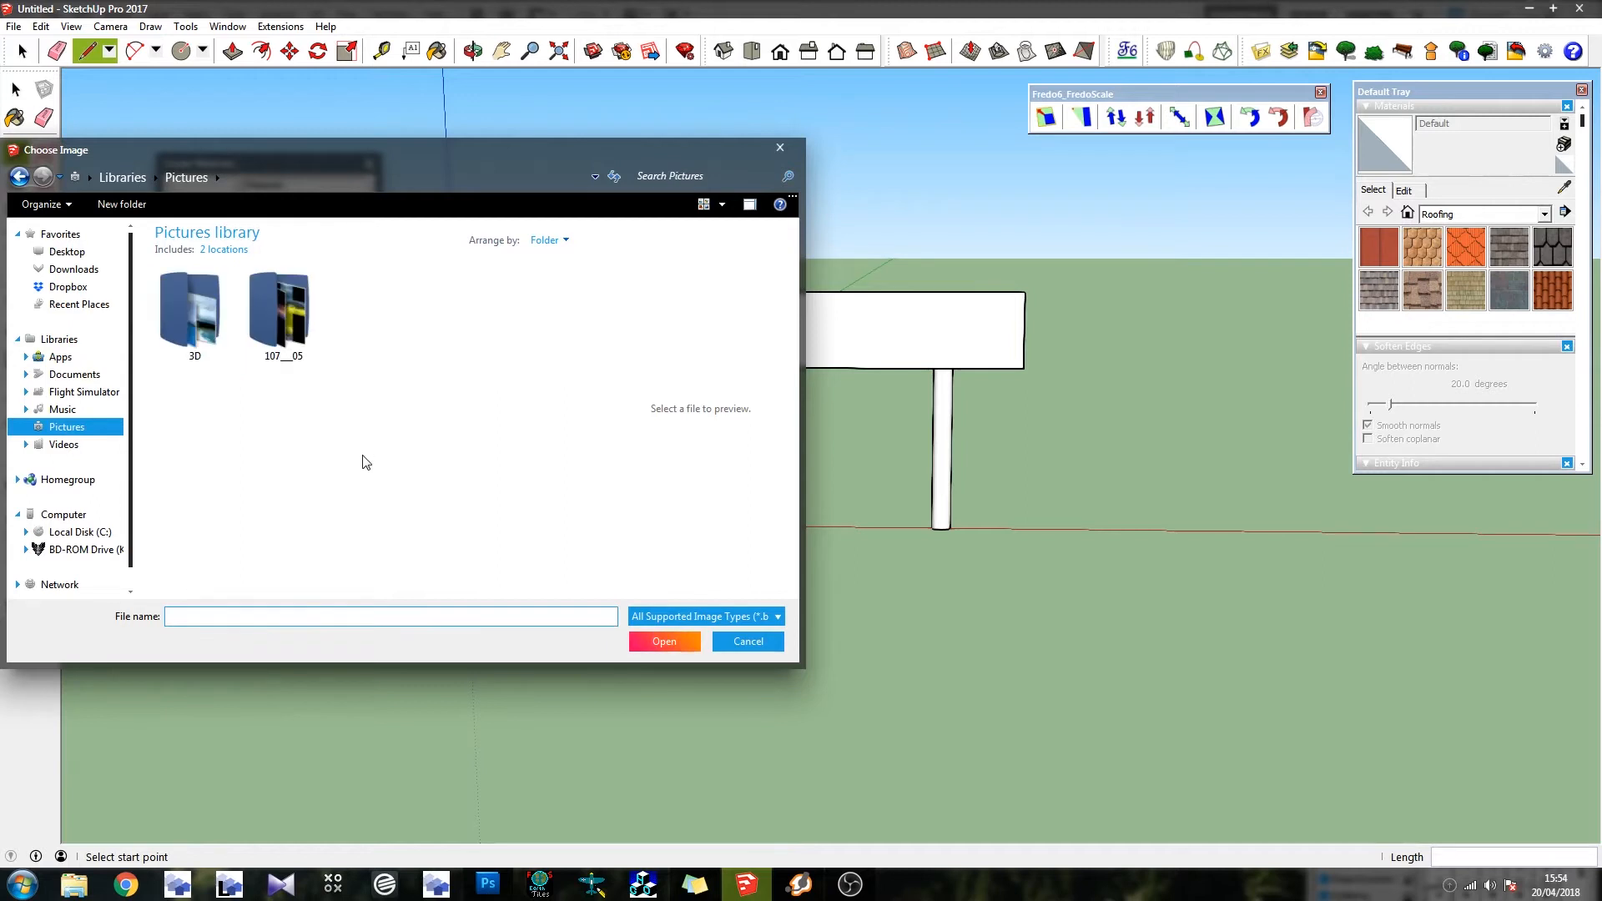
scroll(417, 538, down, 5)
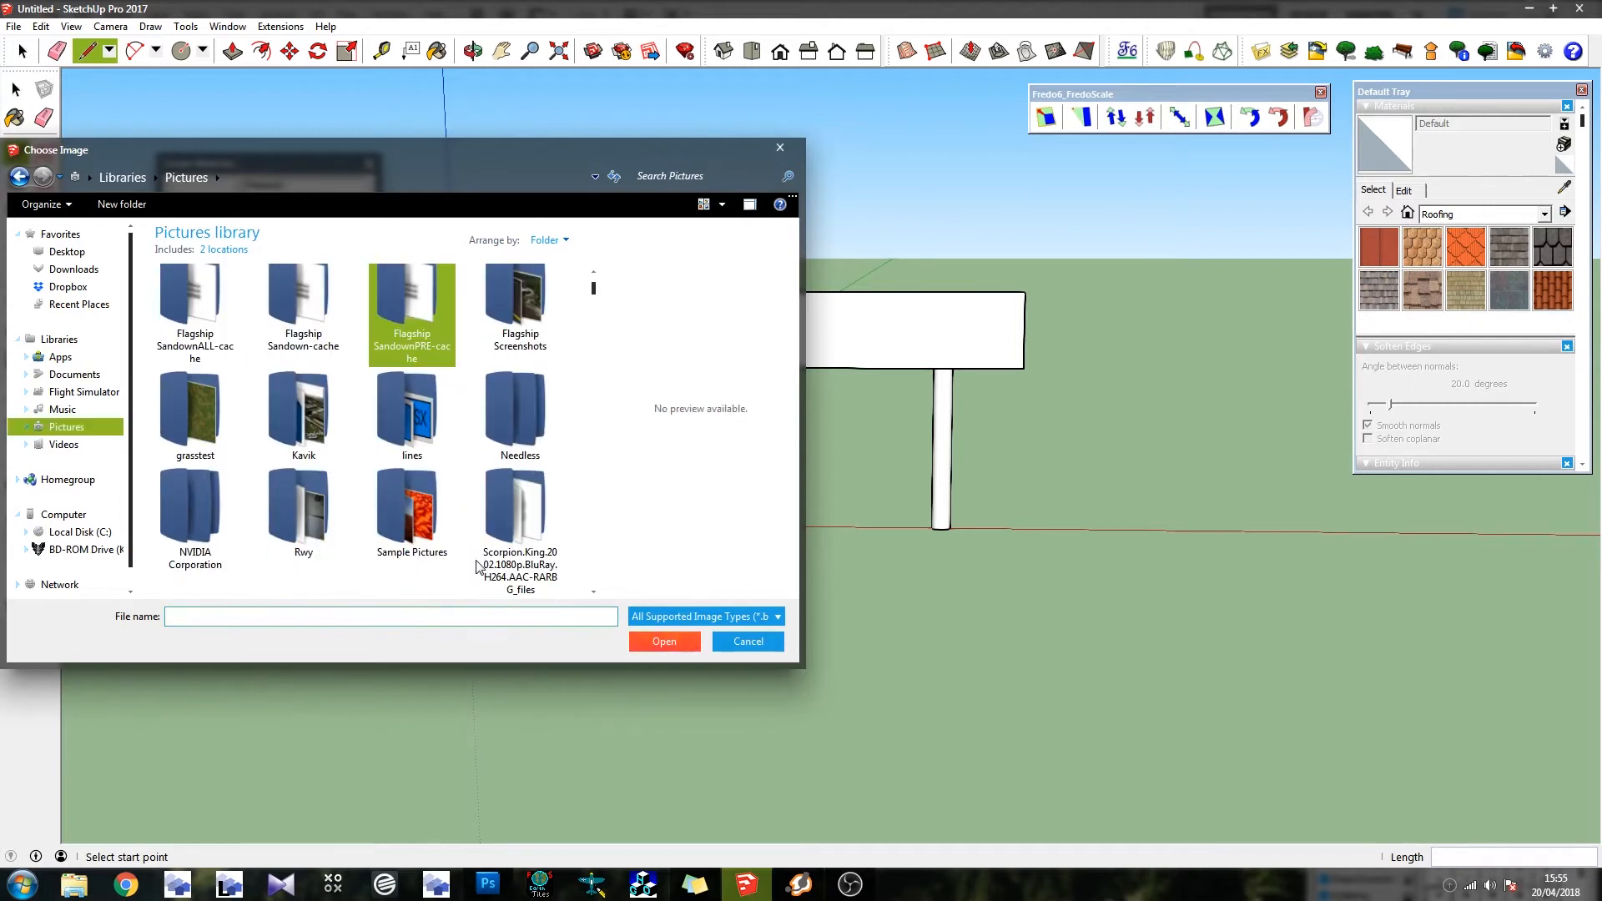
double_click(412, 522)
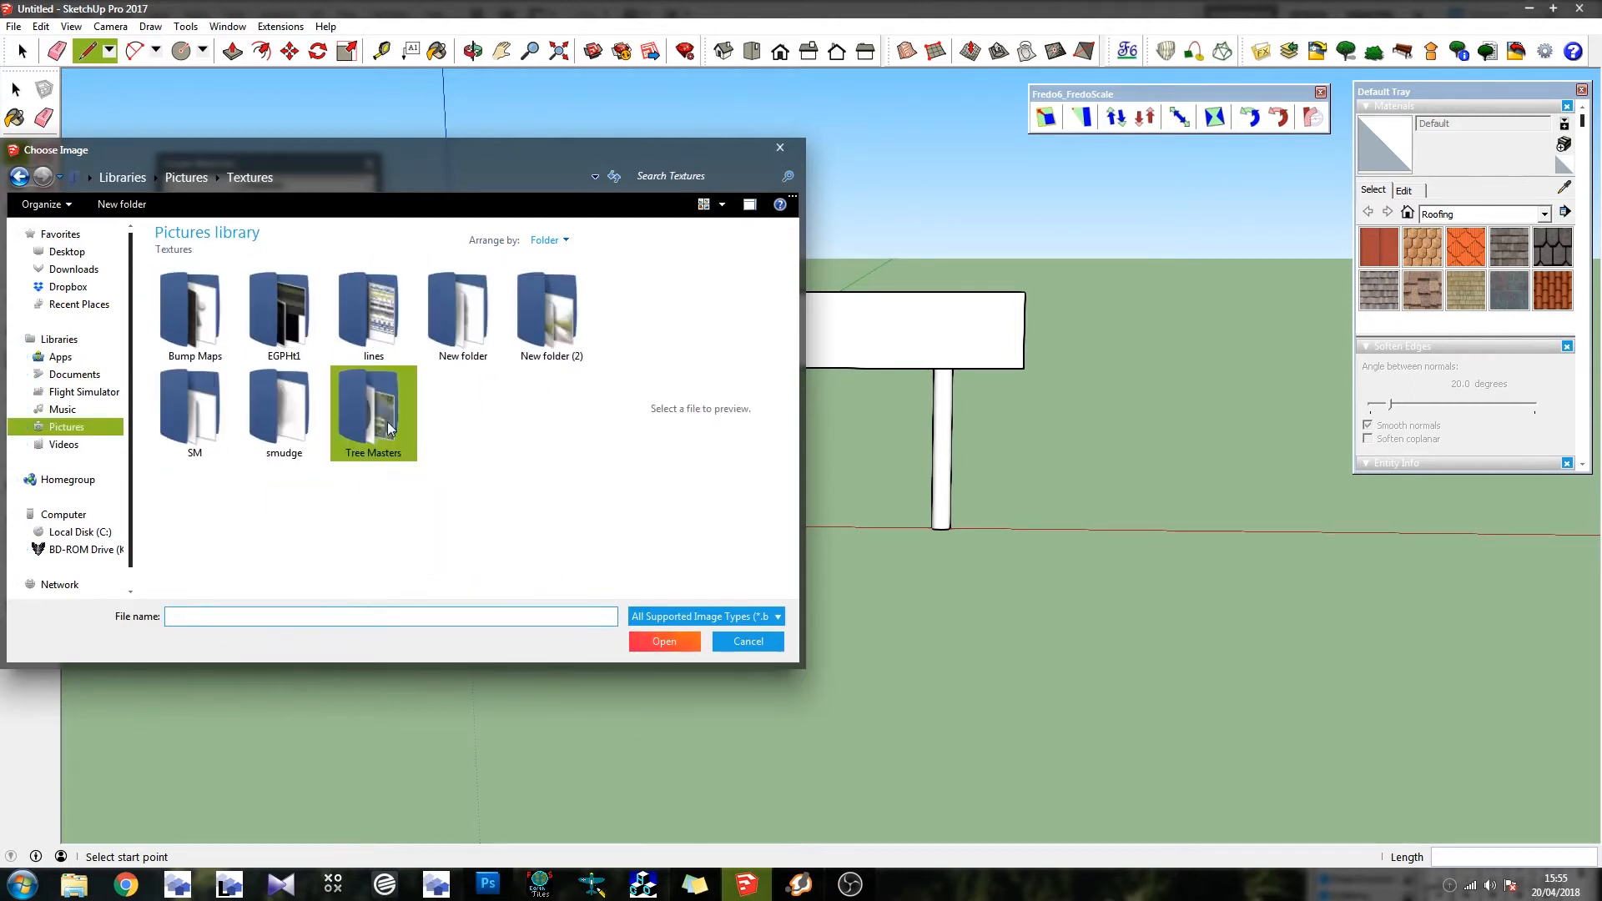
text(street sign.tif)
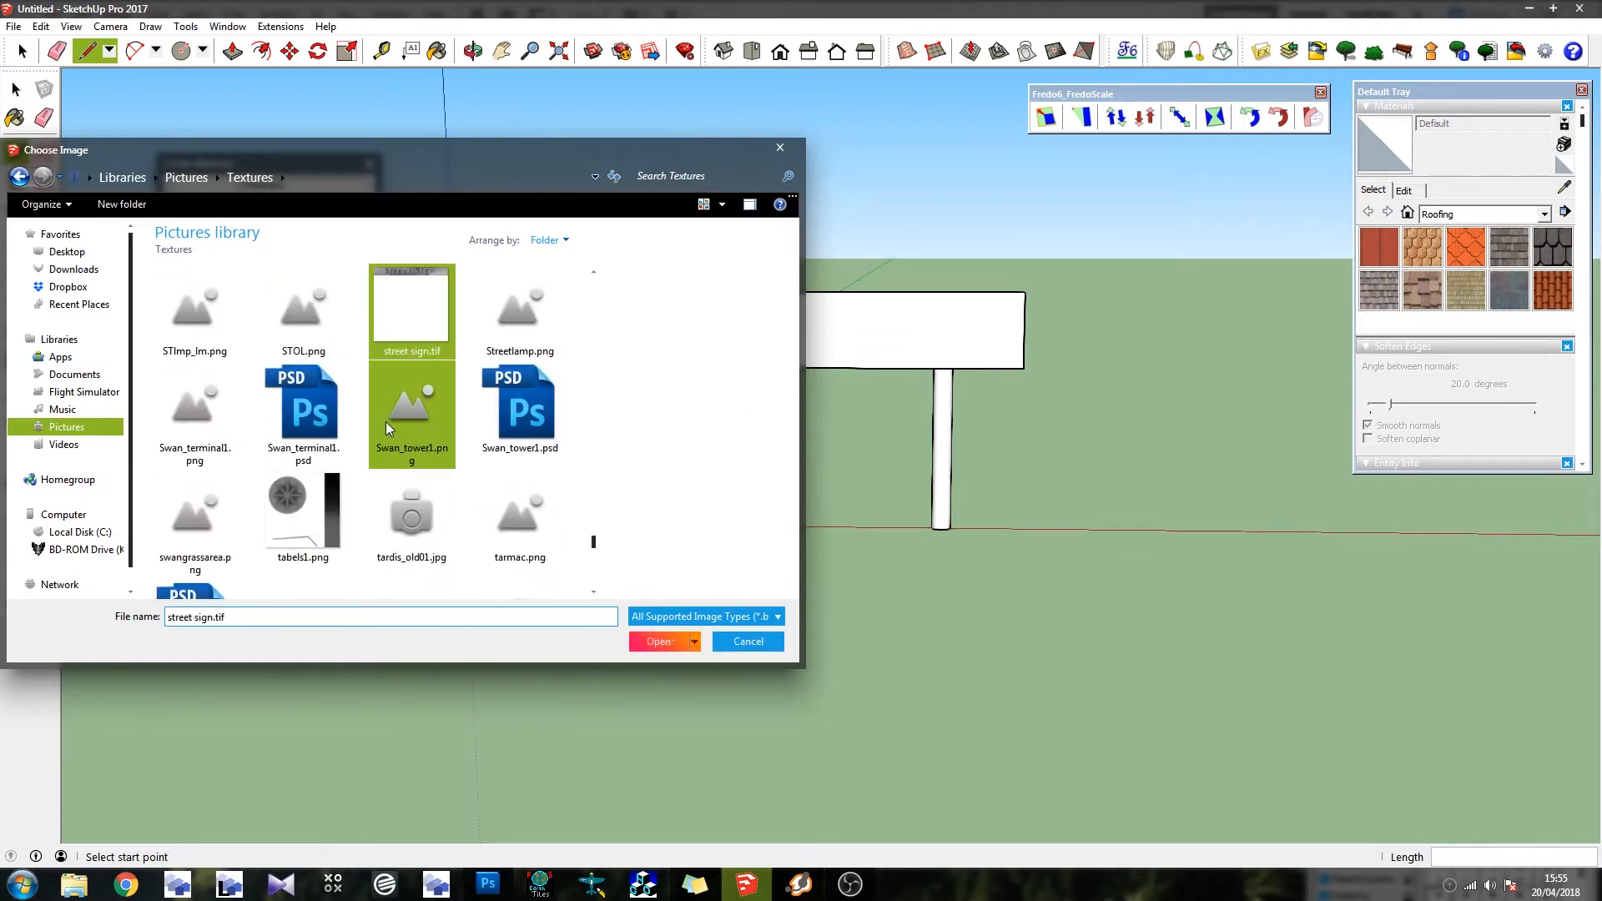
double_click(418, 304)
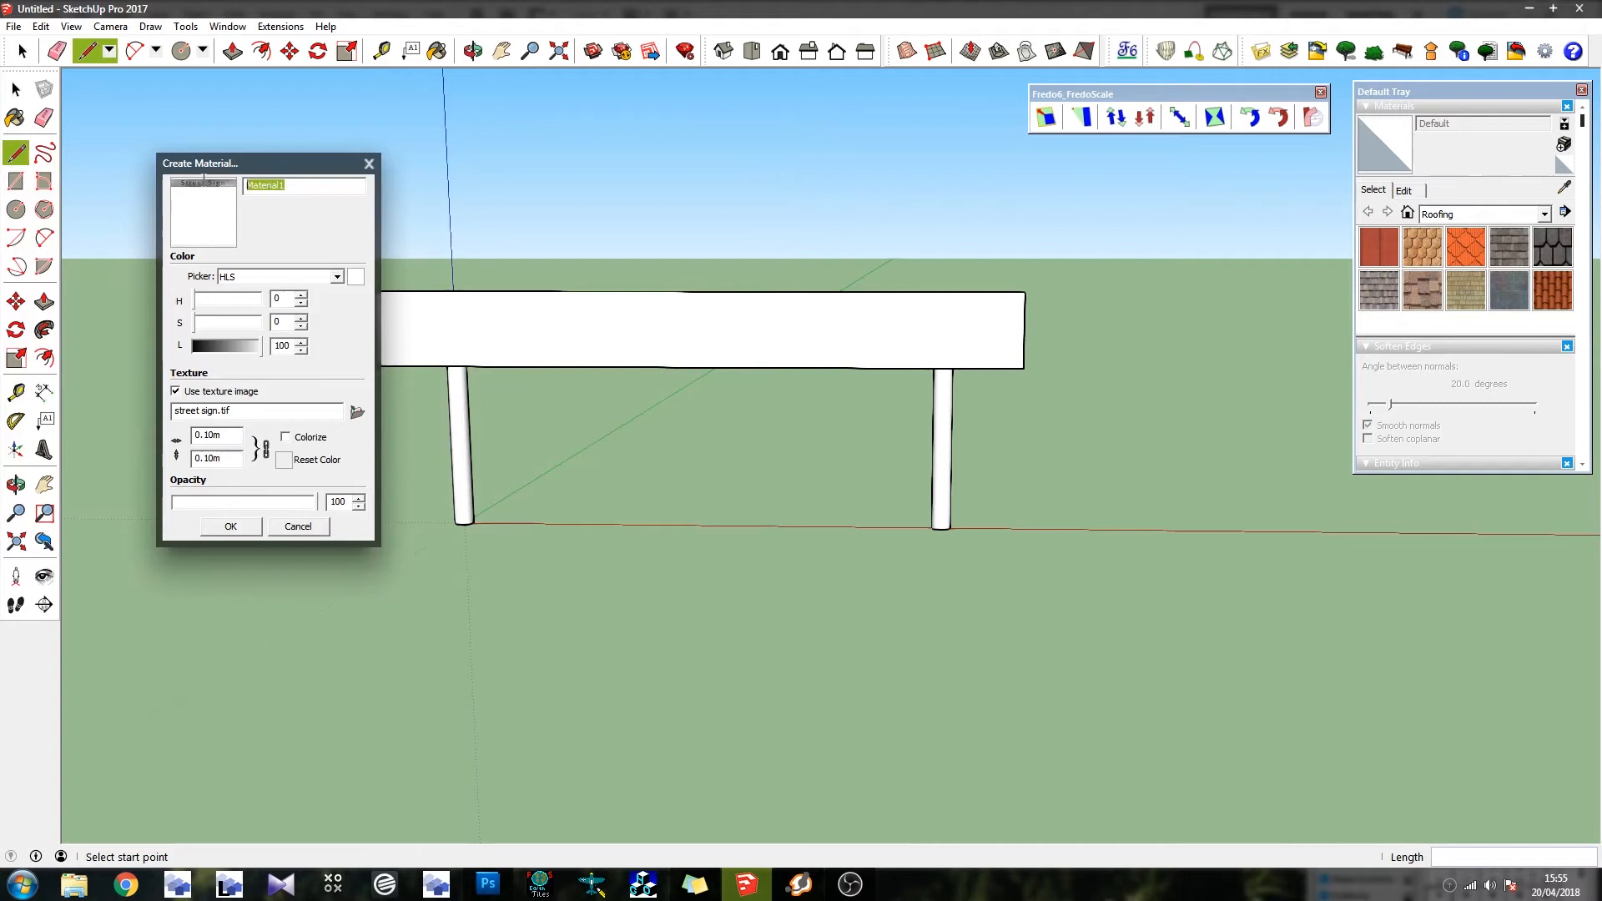
Name the new material streetsign, set its texture size to 2 m and create it
text(s)
text(2)
click(227, 525)
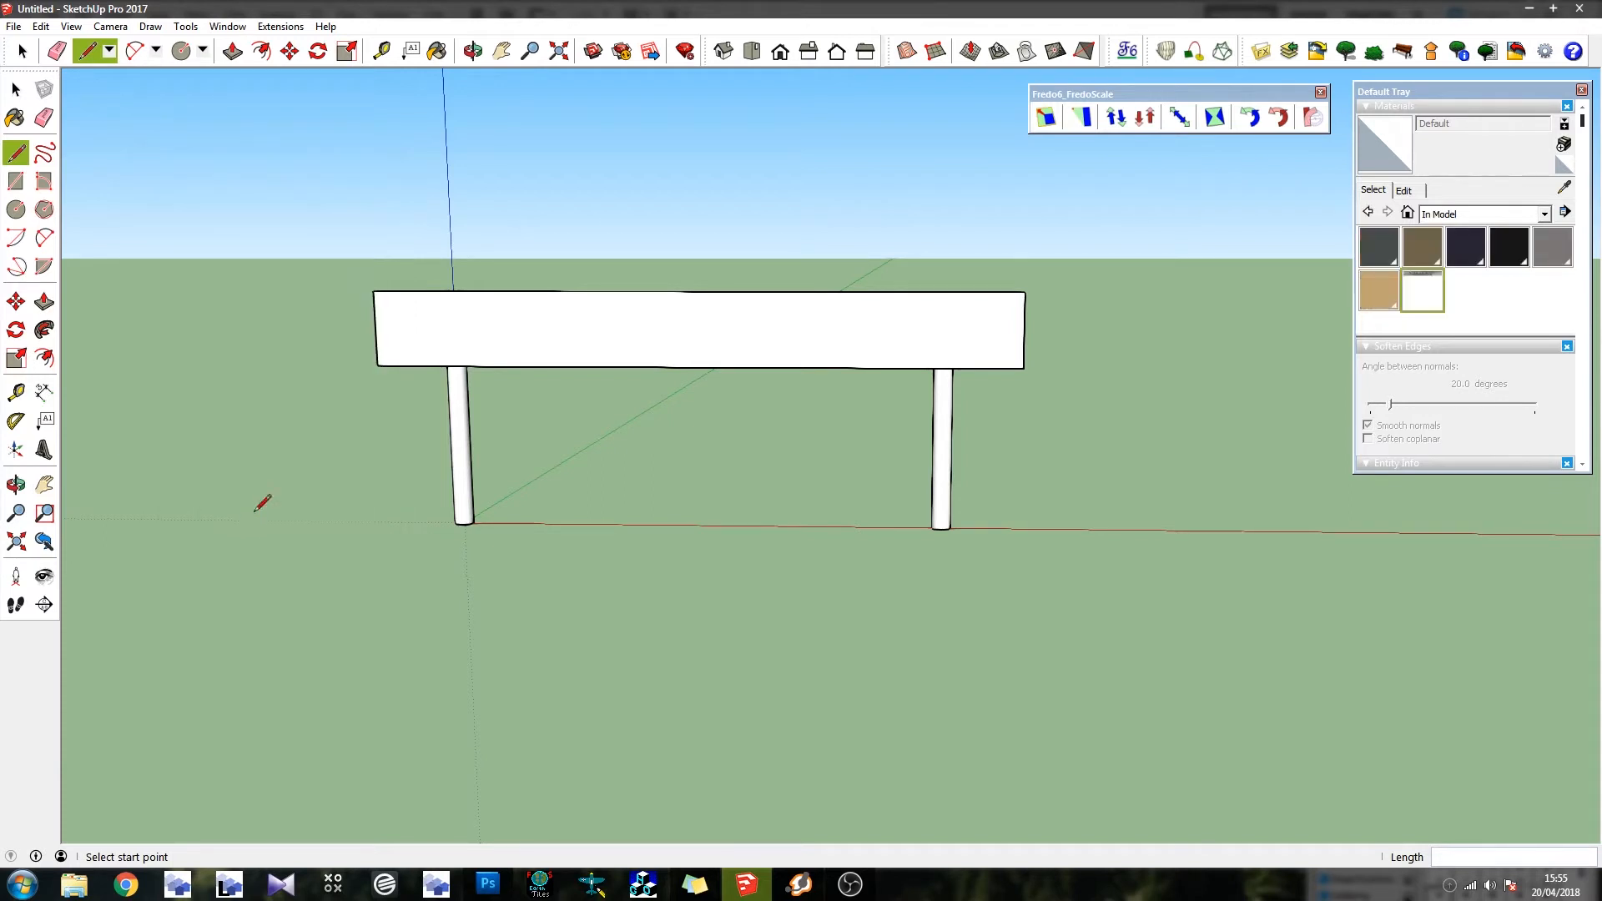
Apply streetsign to the signboard's front face and fit the texture by aligning its position pins with the face's two upper corners
click(1385, 150)
right_click(458, 310)
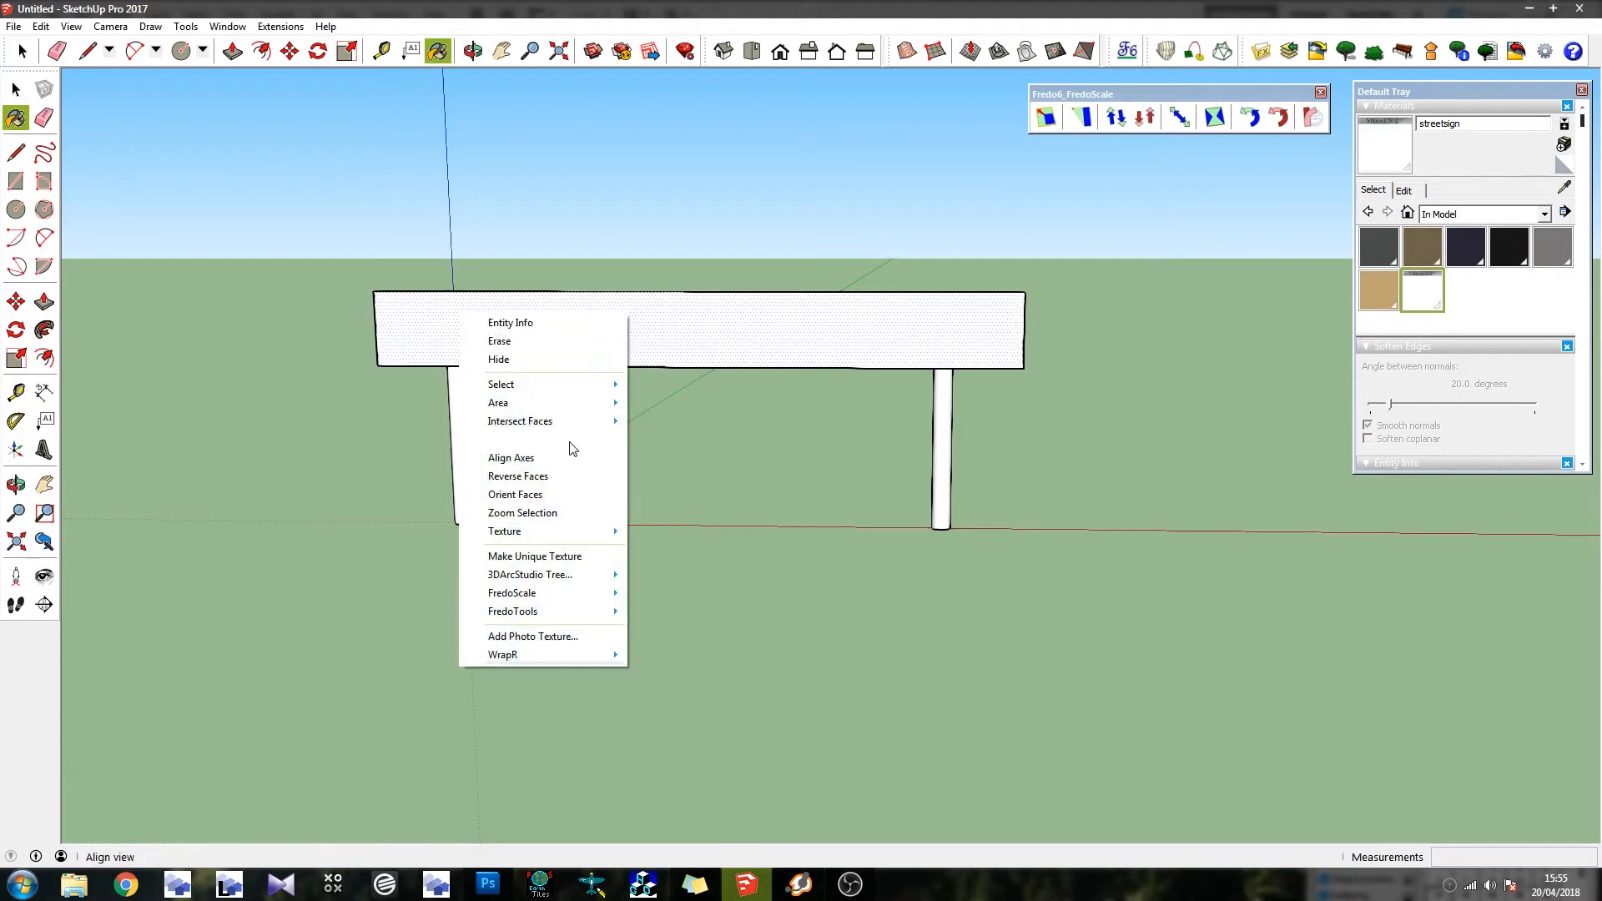
mouse_move(562, 534)
click(668, 531)
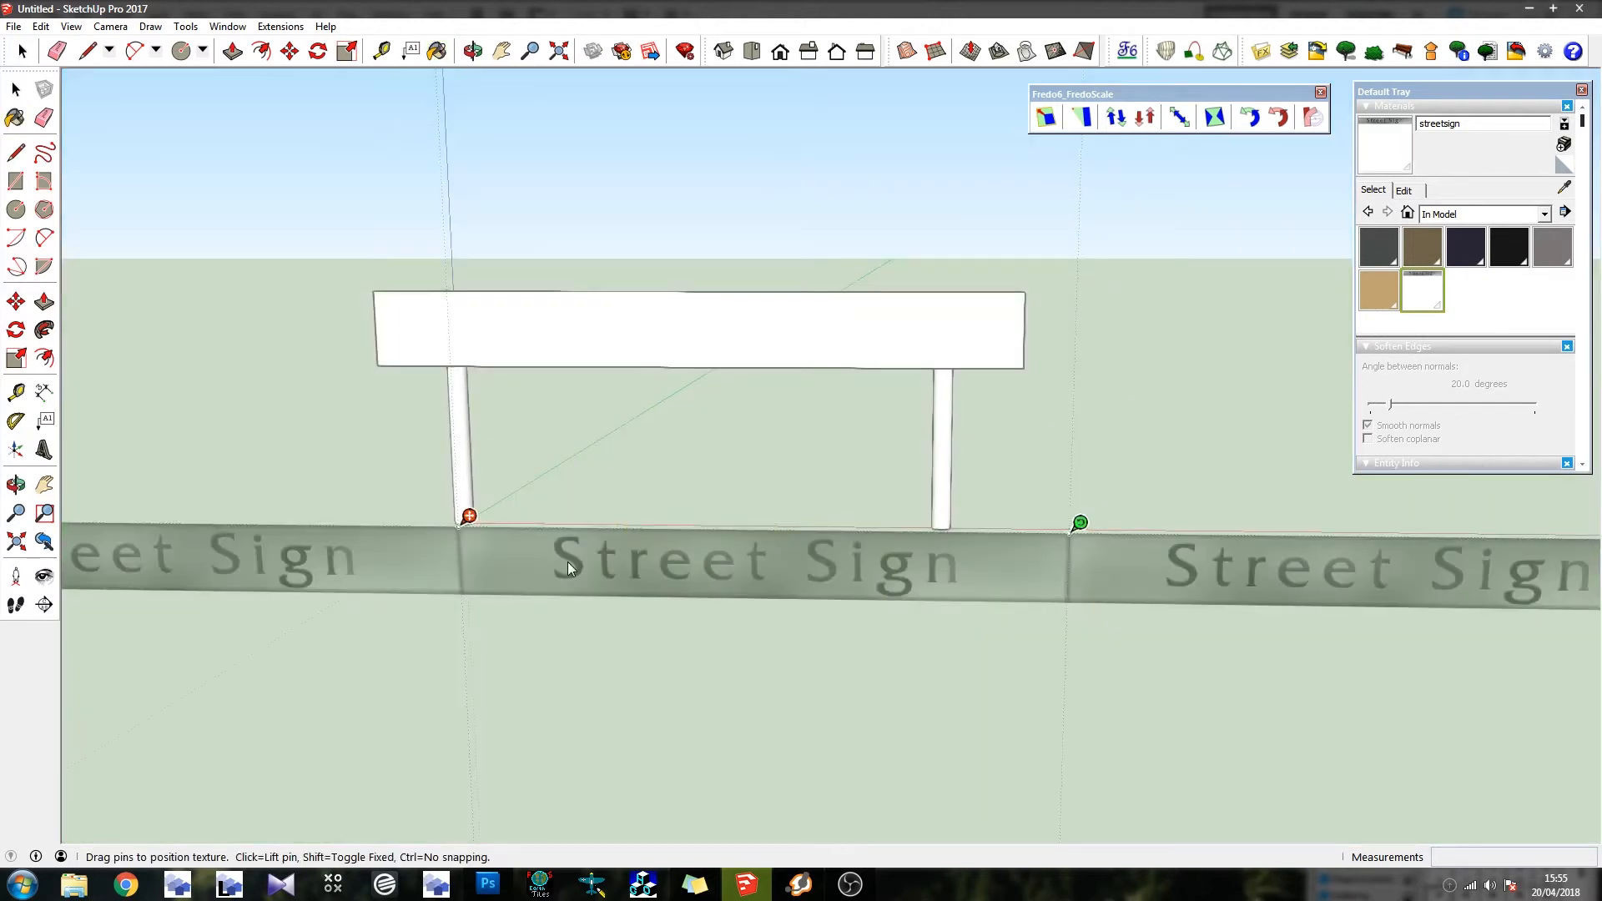
drag(466, 528, 382, 293)
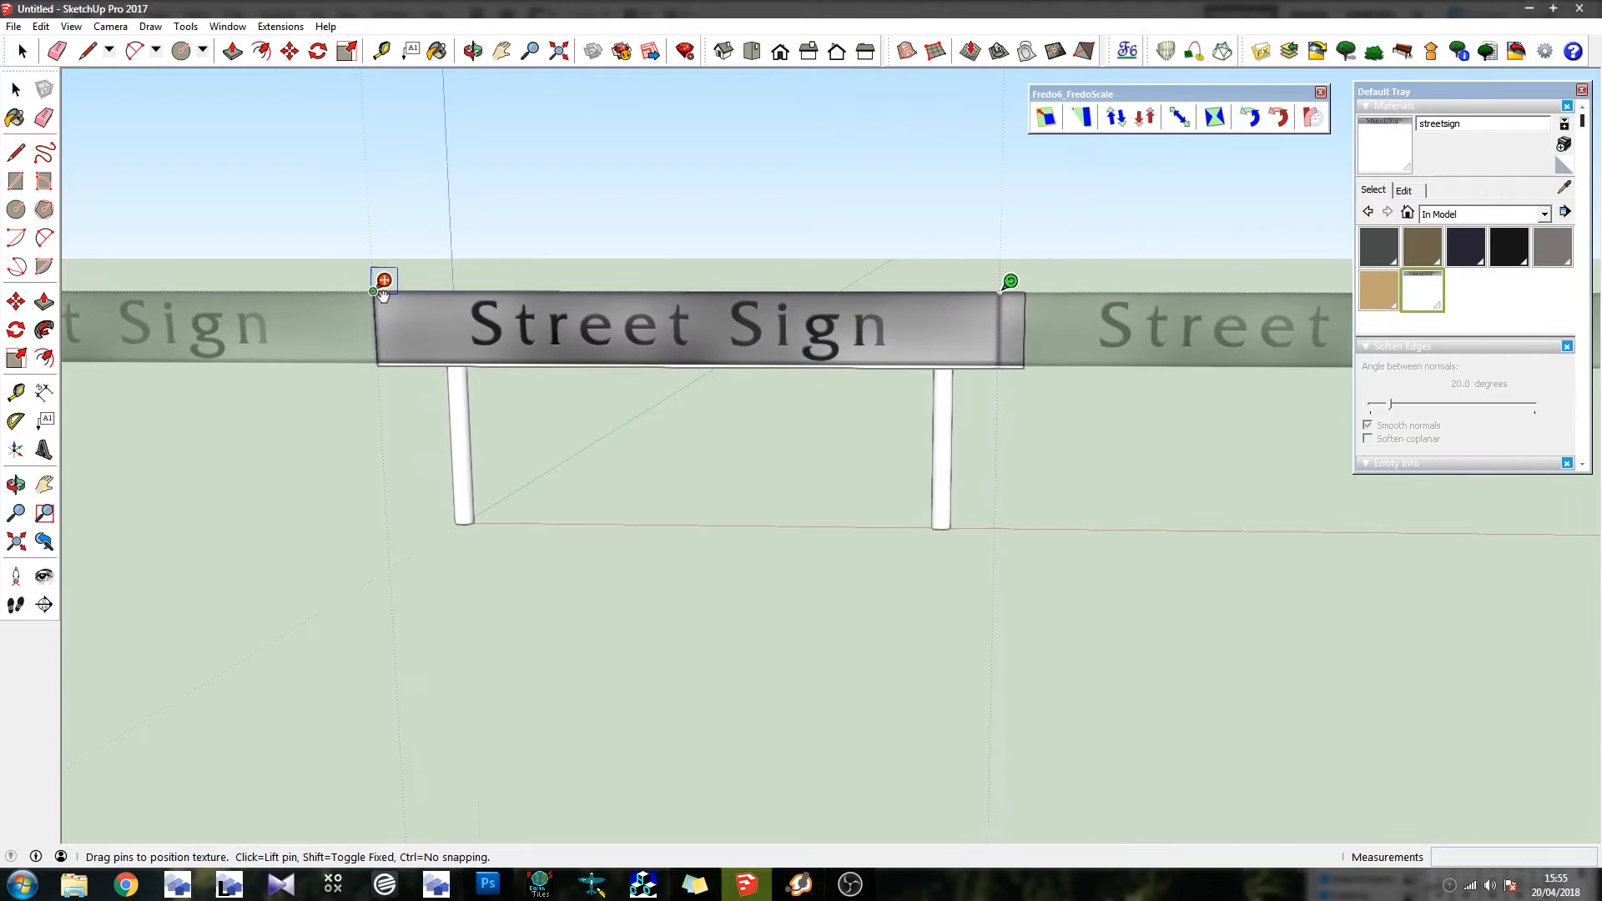
scroll(1010, 284, up, 8)
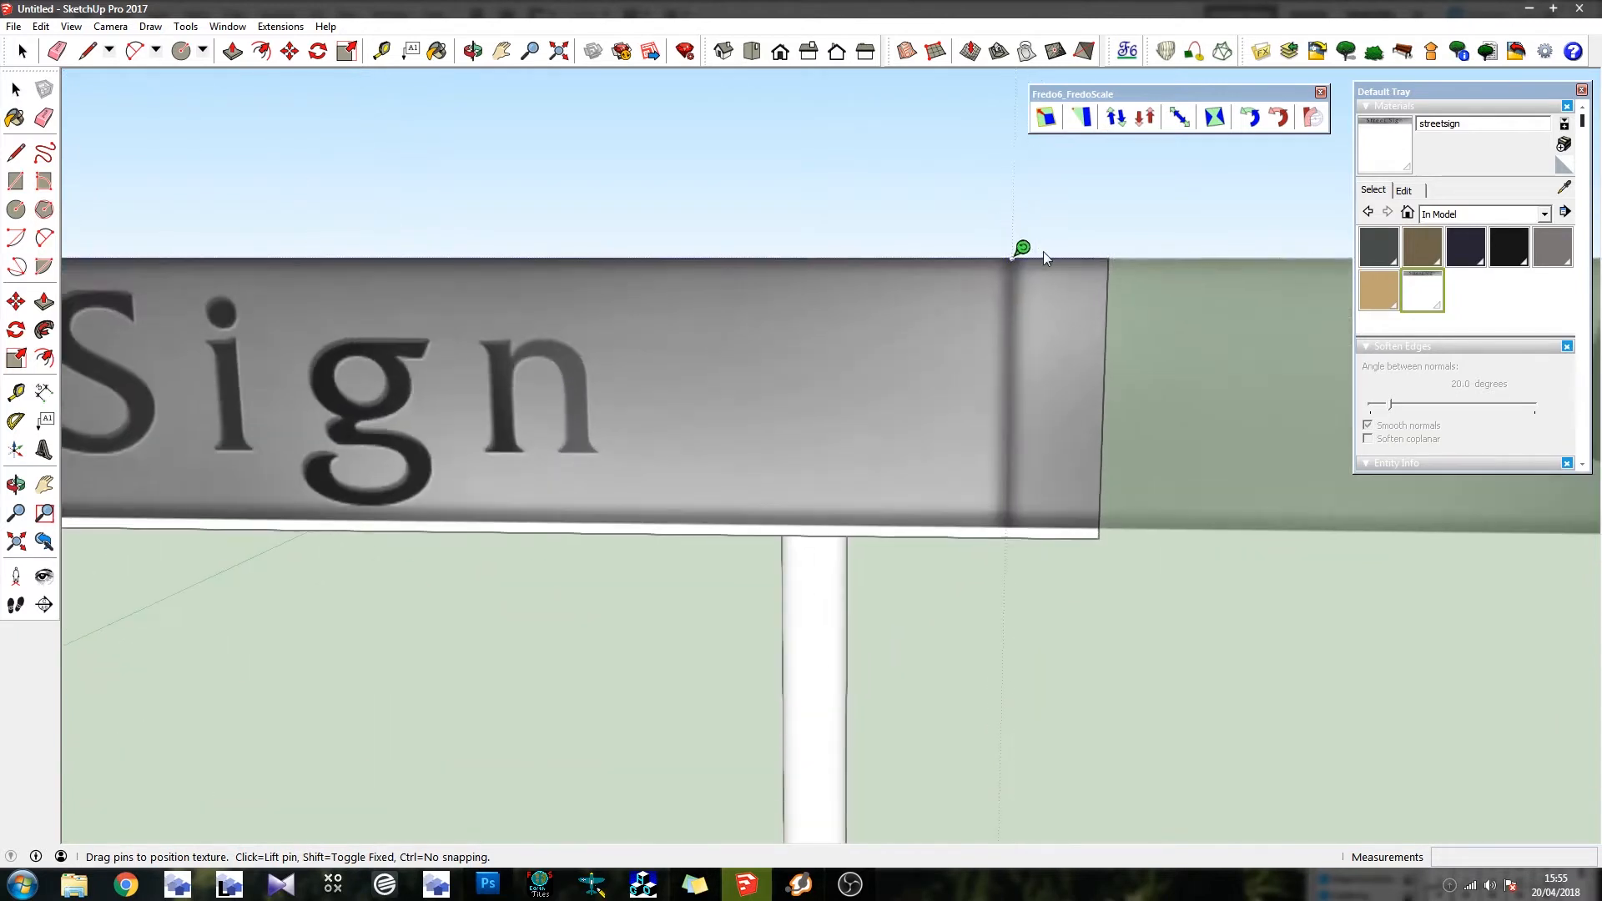
drag(1045, 251, 1120, 248)
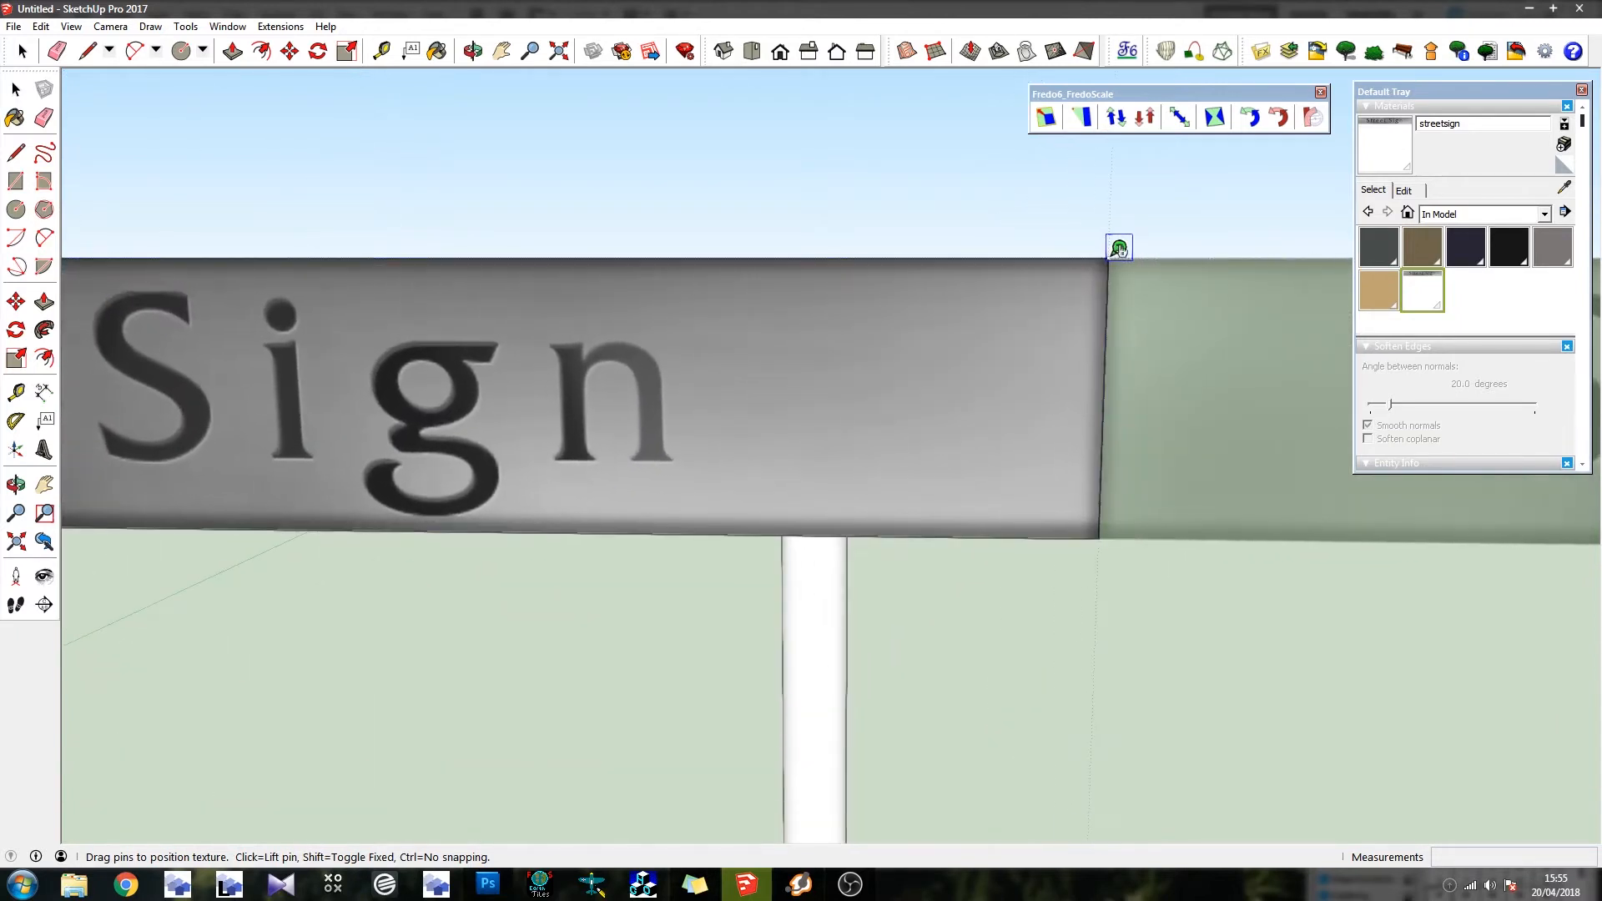
key(Return)
Deselect everything and inspect the textured signboard and its posts from the front, the back and the end
scroll(1066, 254, down, 10)
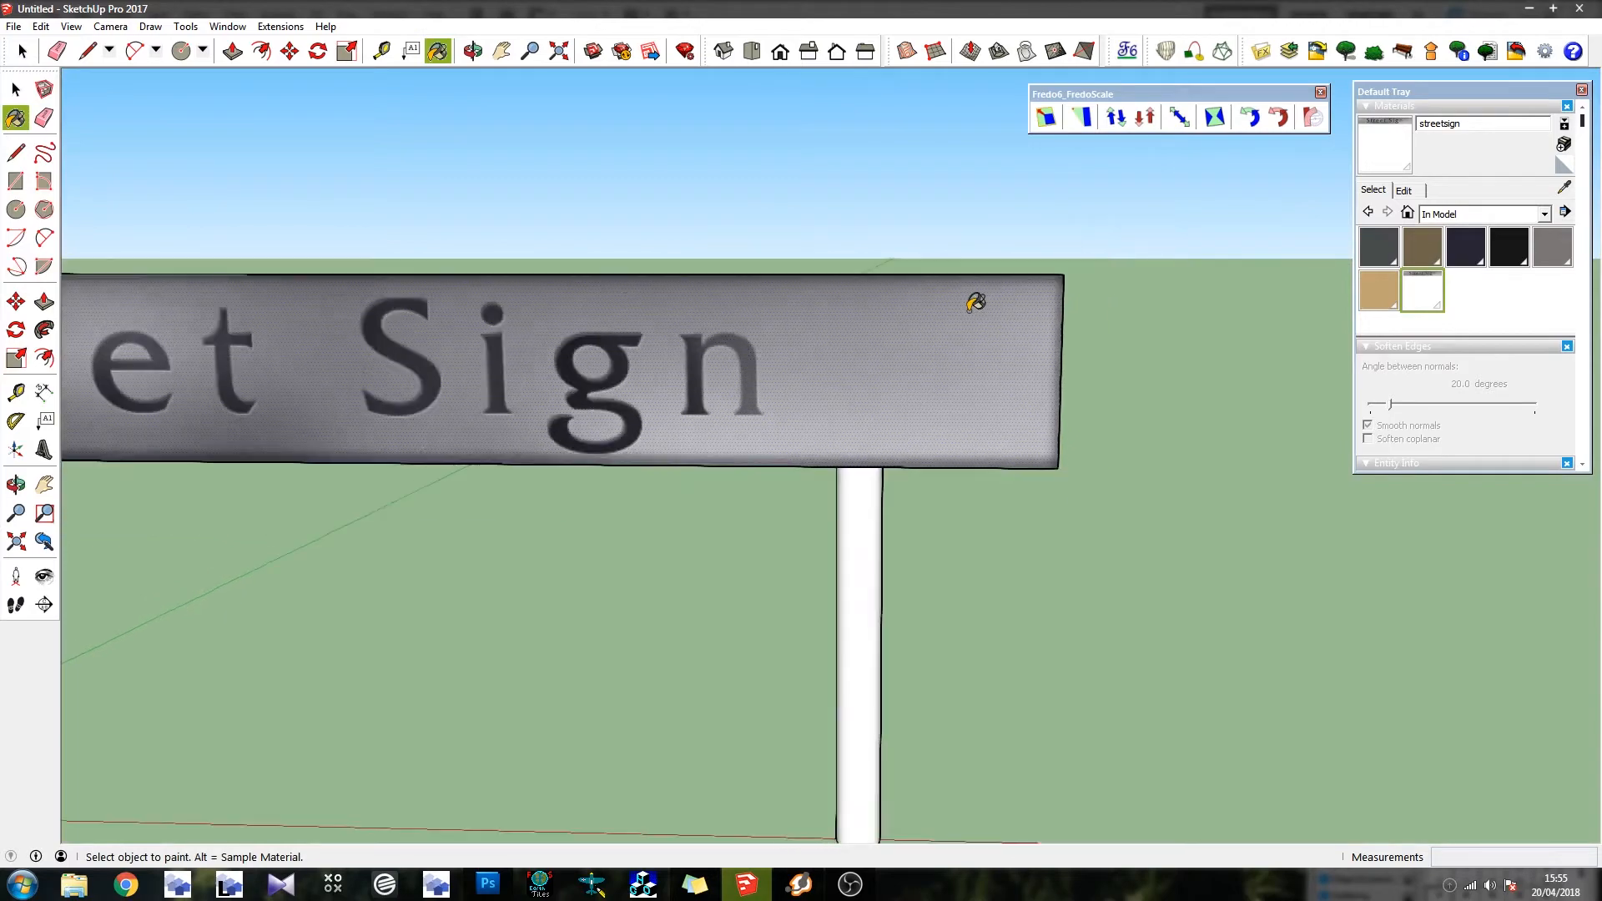
middle_drag(615, 351, 895, 368)
click(23, 52)
click(182, 248)
middle_drag(518, 424, 428, 352)
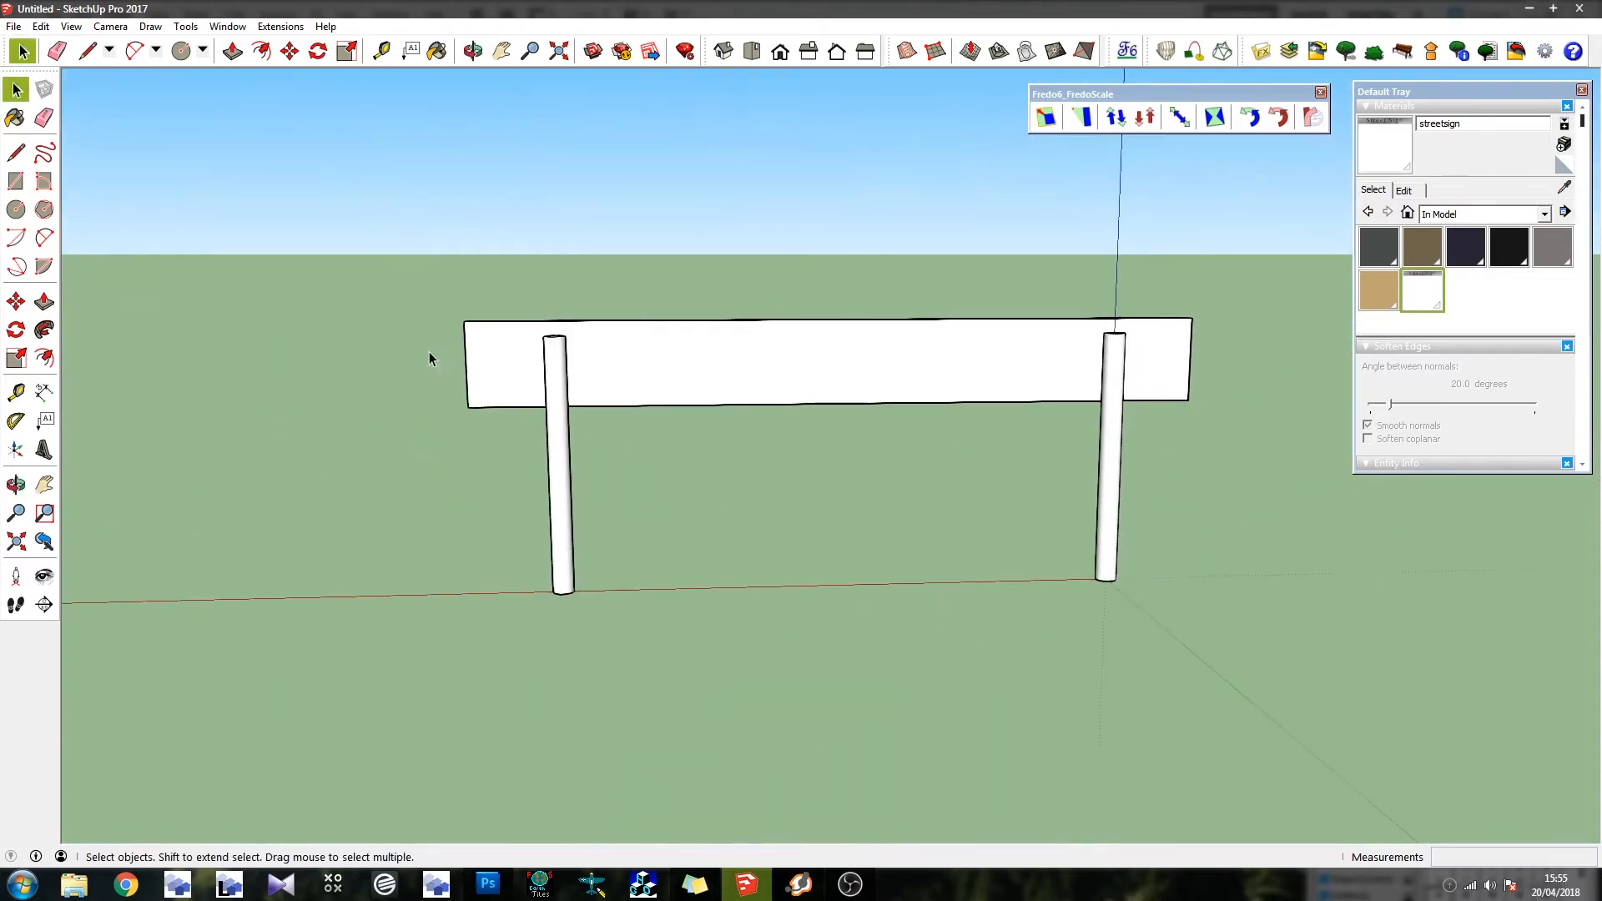
middle_drag(1035, 365, 544, 432)
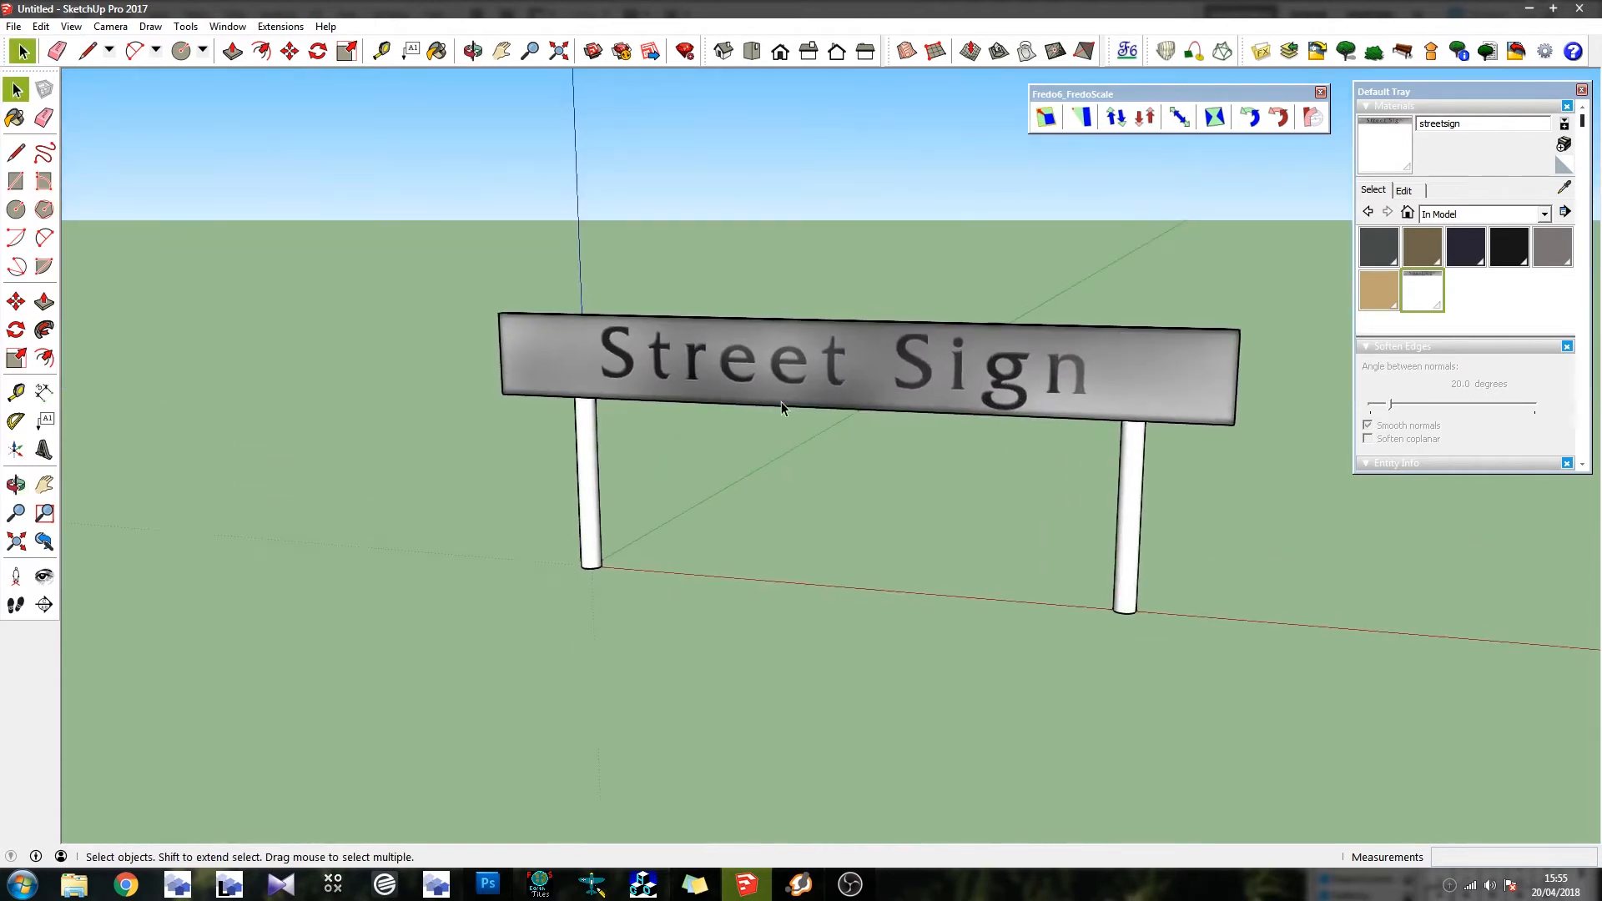
middle_drag(664, 414, 283, 250)
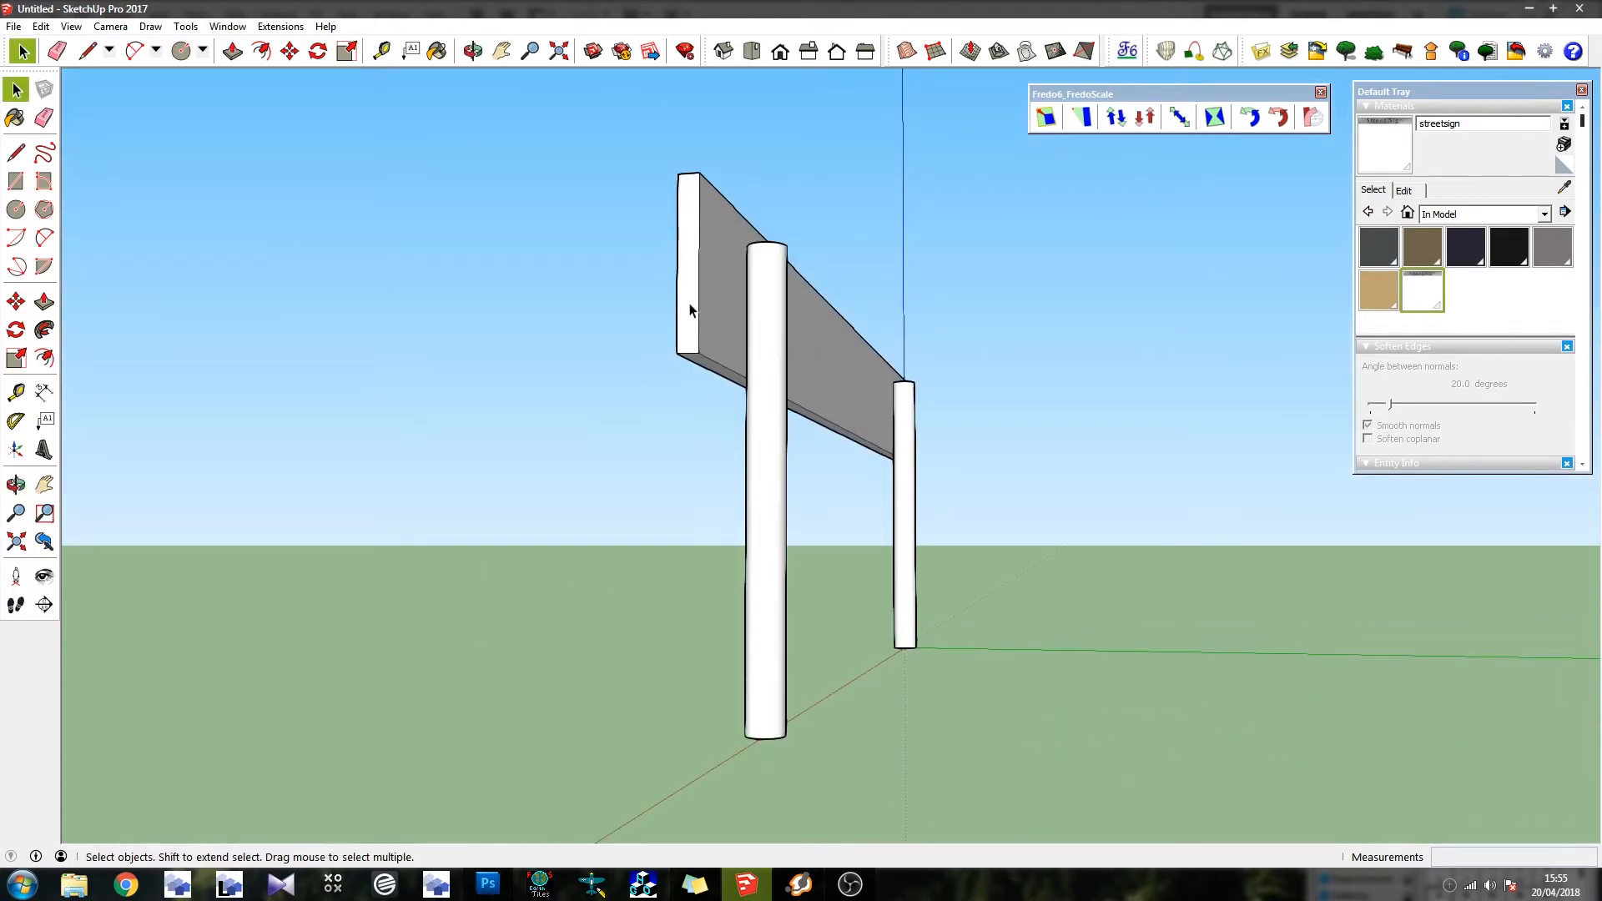
Inspect the signboard's back and blank end, and measure the end face's thickness with the Line tool
middle_drag(703, 364, 510, 383)
middle_drag(372, 399, 895, 263)
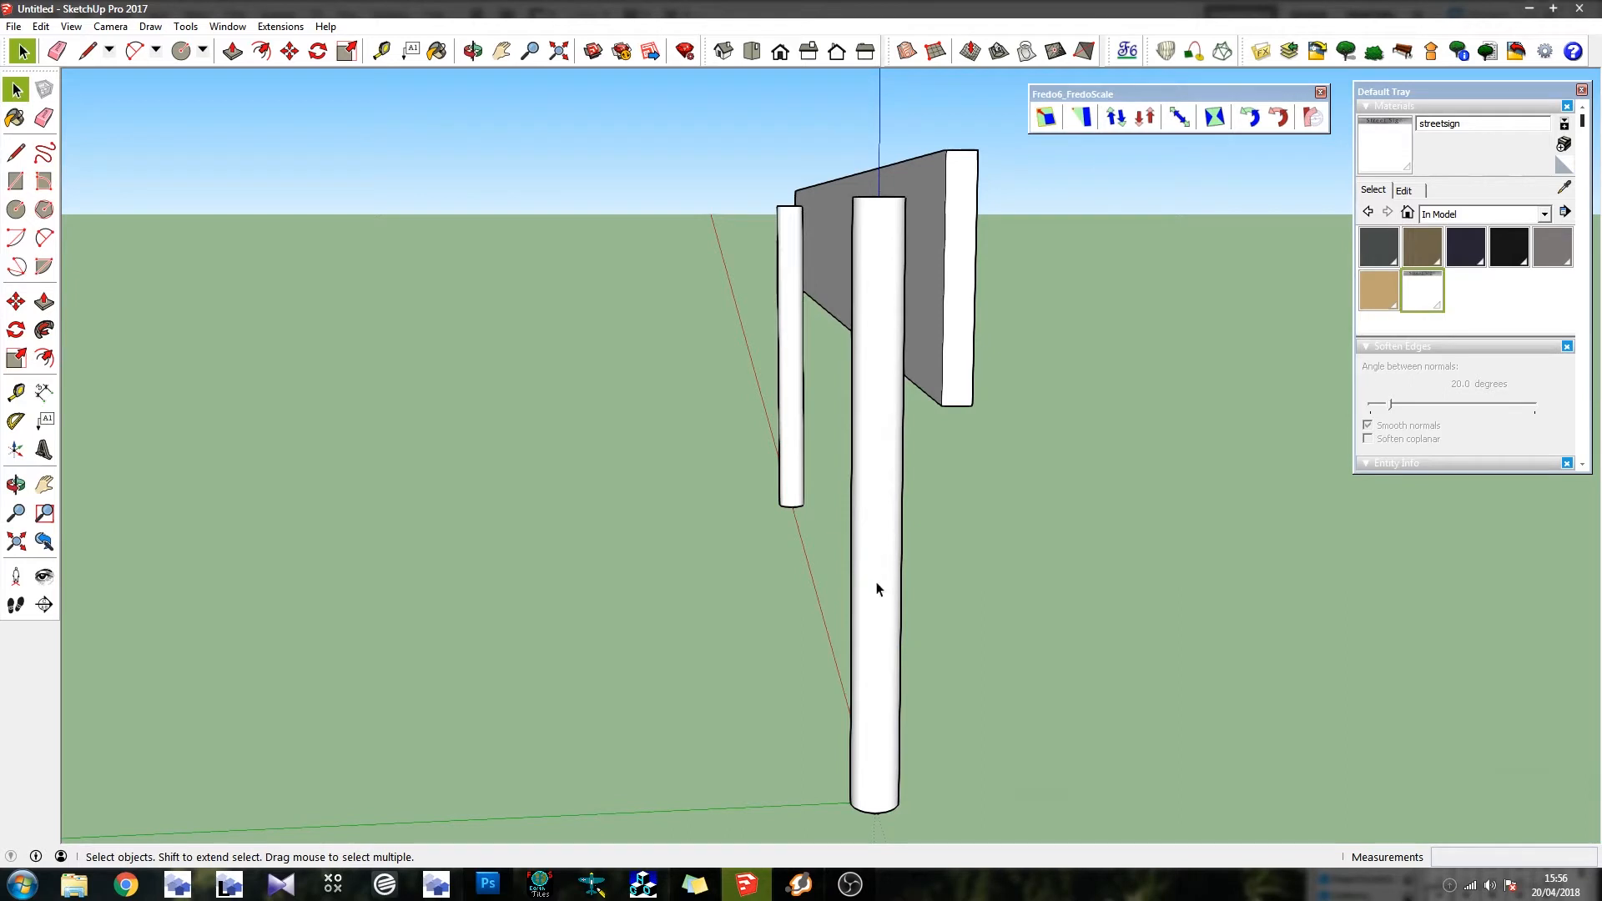
middle_drag(857, 839, 626, 594)
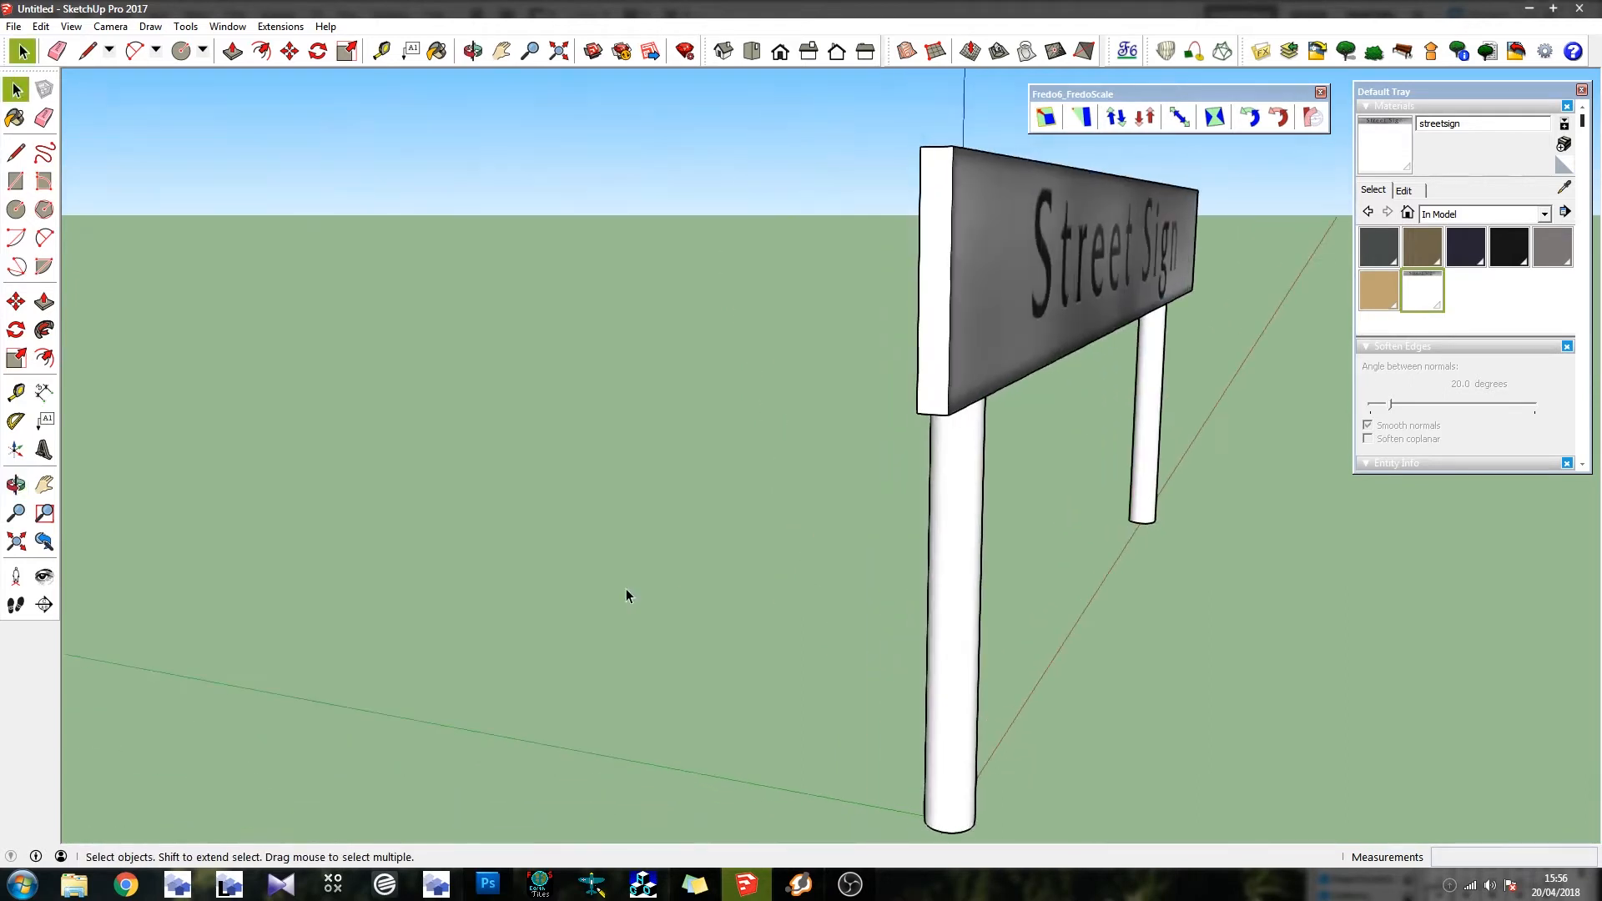
scroll(828, 324, down, 3)
scroll(779, 344, up, 3)
middle_drag(779, 344, 910, 322)
scroll(719, 343, up, 4)
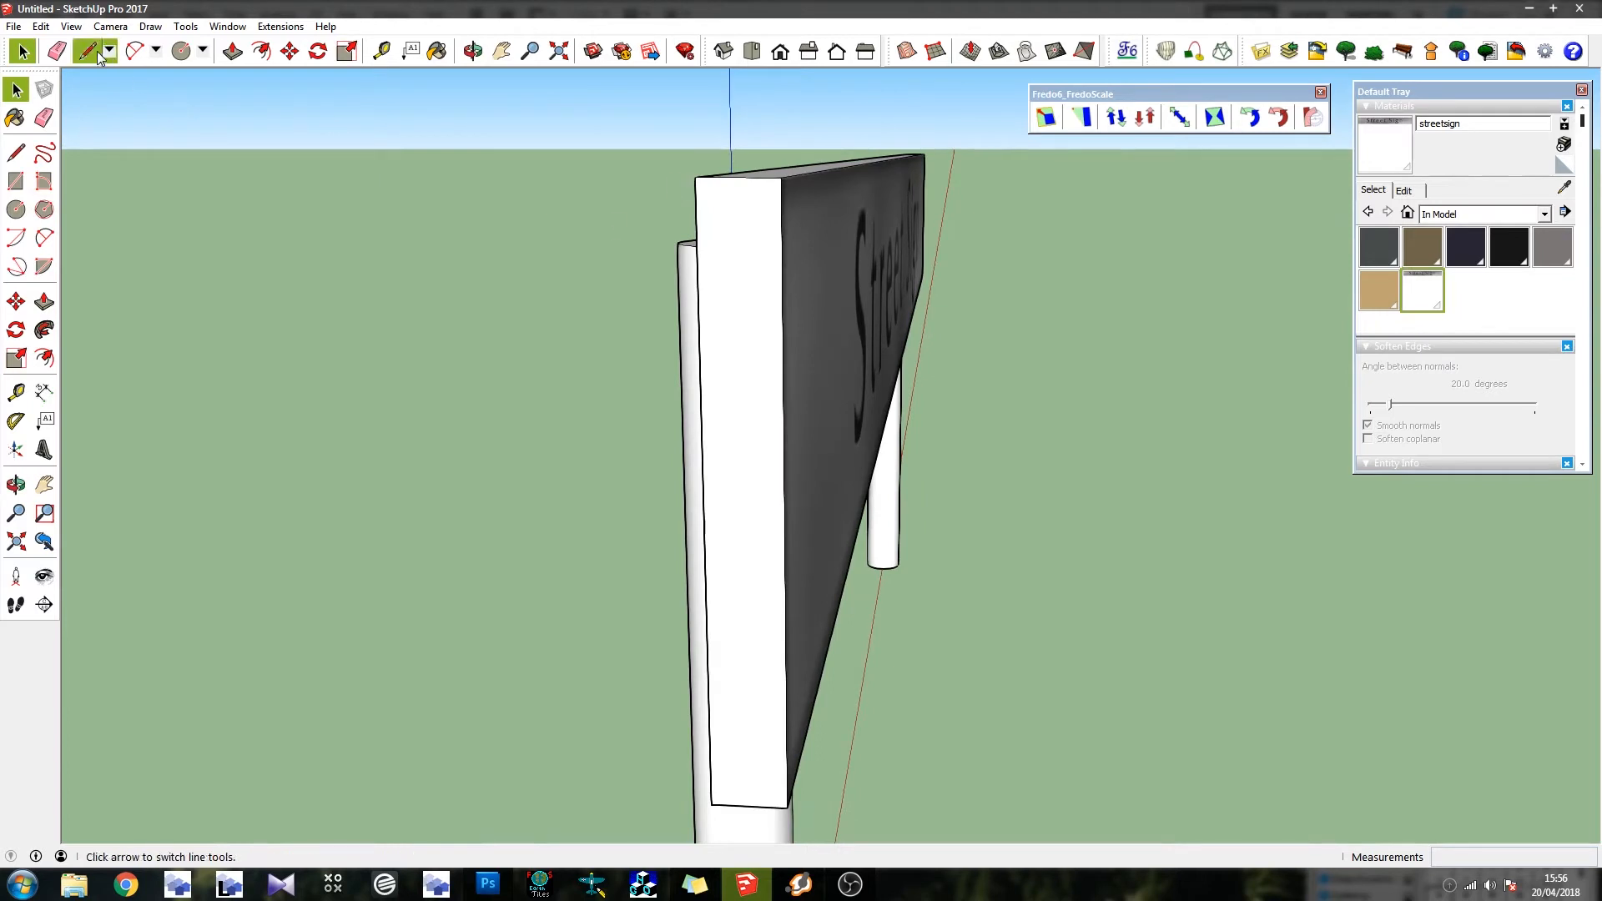
key(l)
click(695, 177)
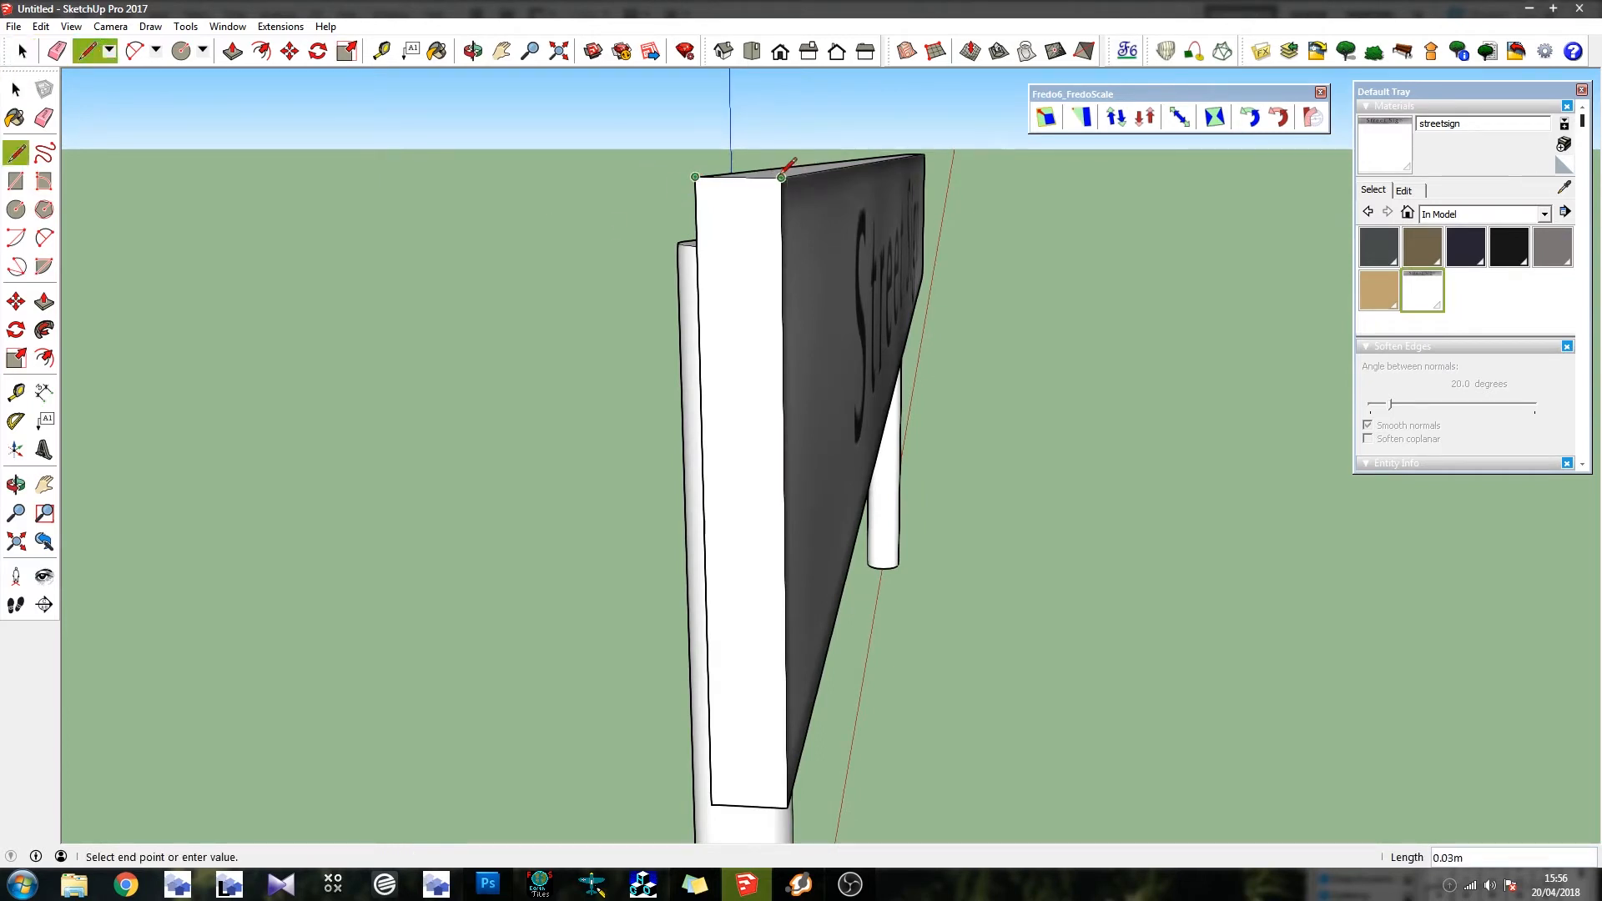
key(Escape)
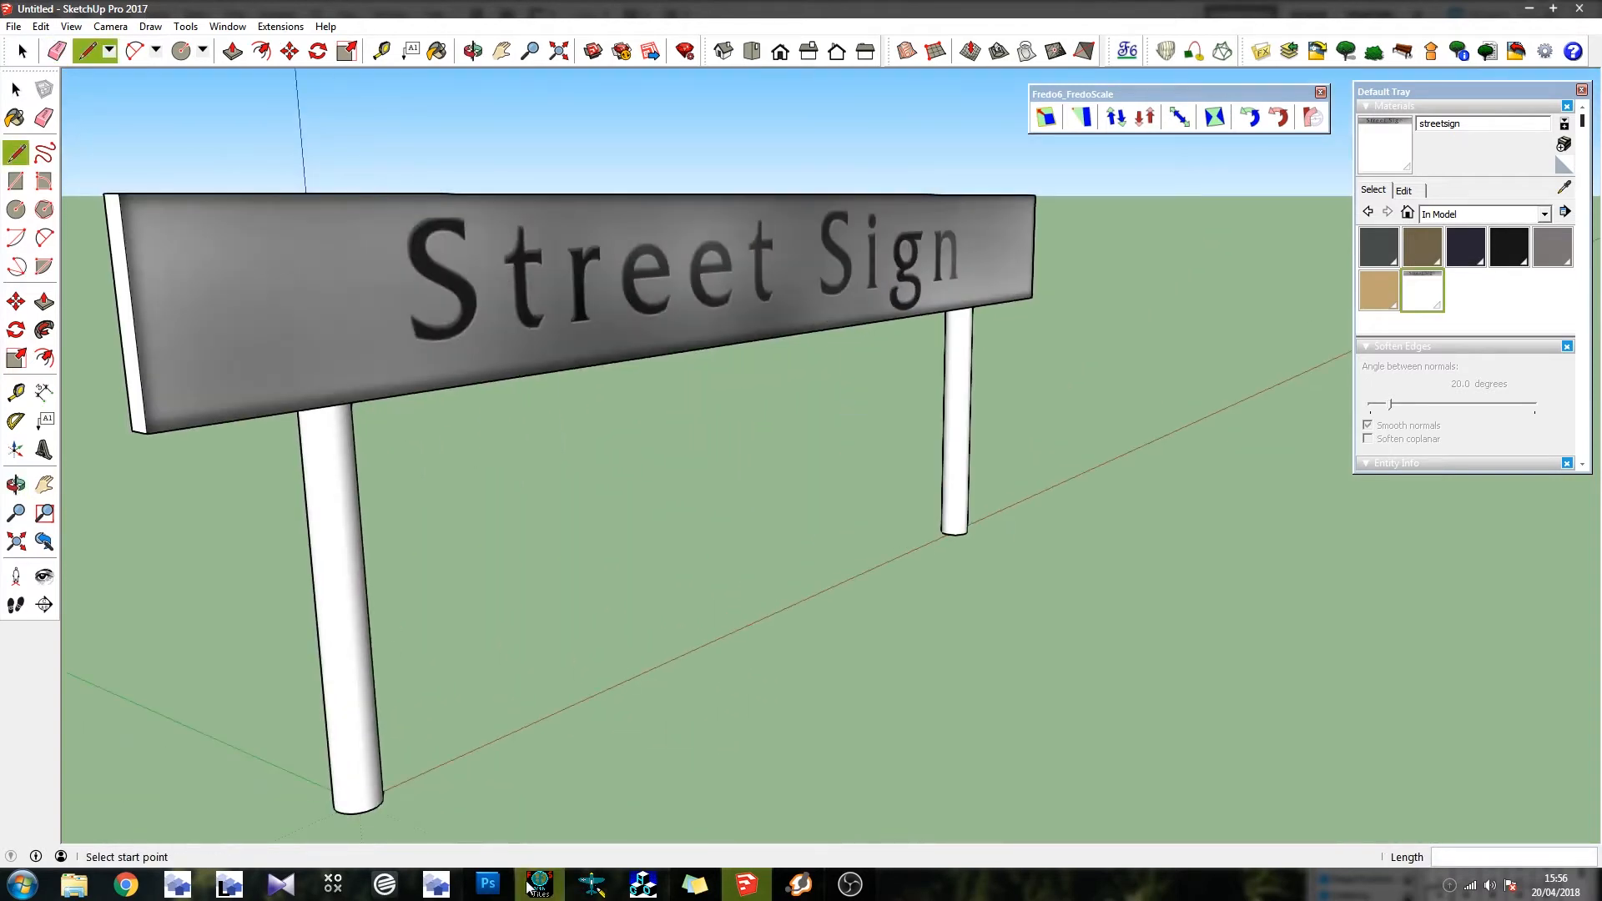
Switch to Photoshop and create a thin, full-width black strip just below the sign on a new layer
click(499, 885)
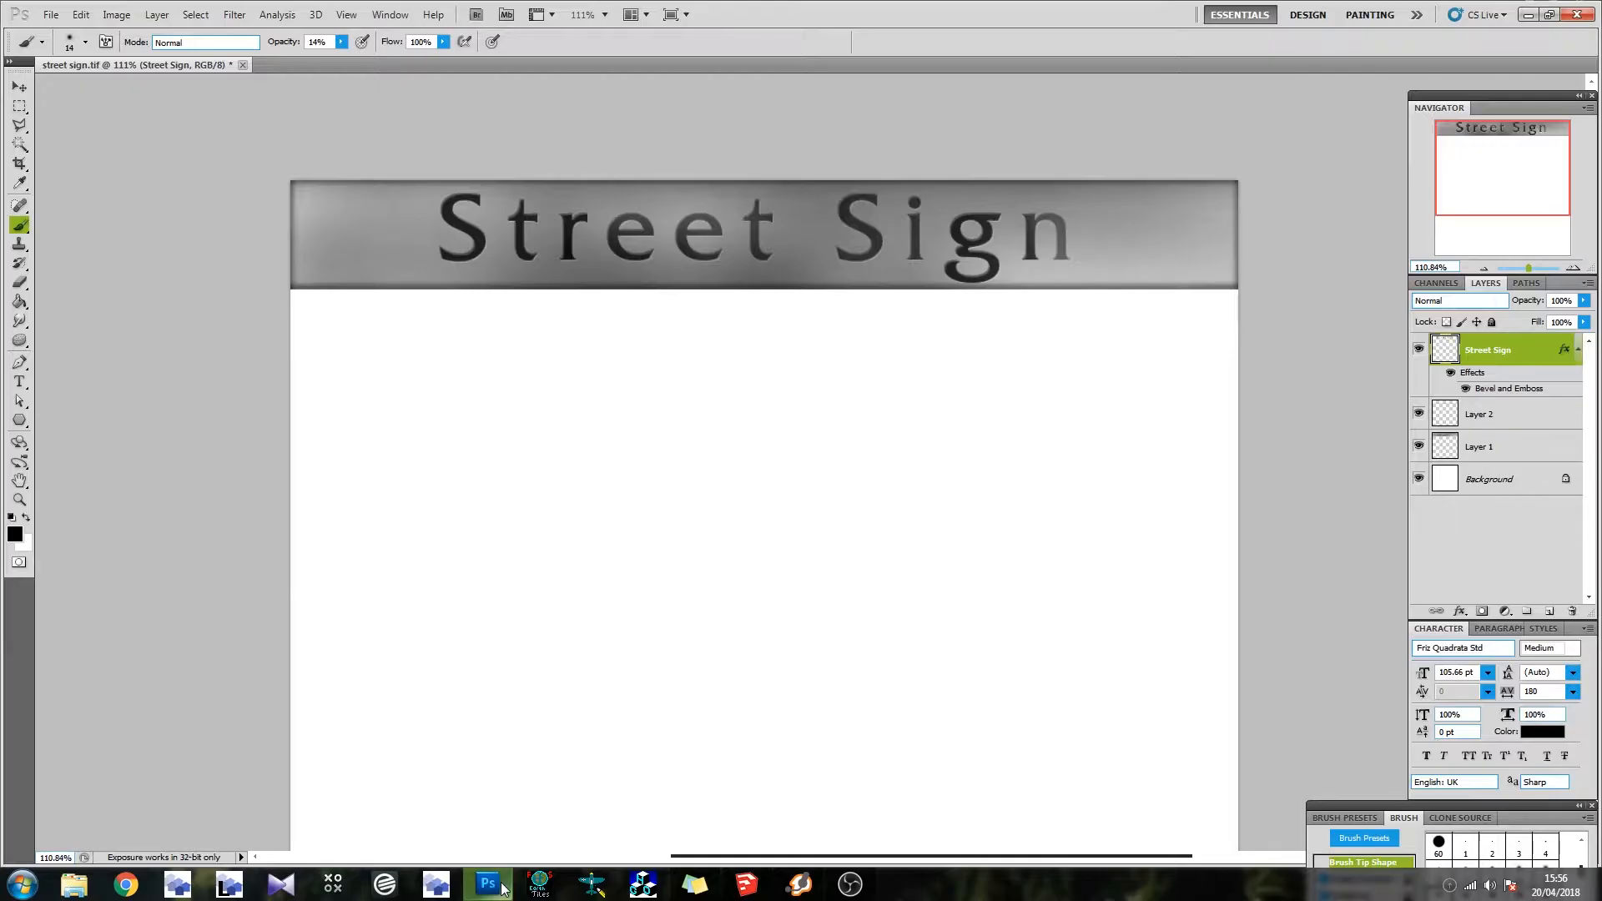
click(20, 106)
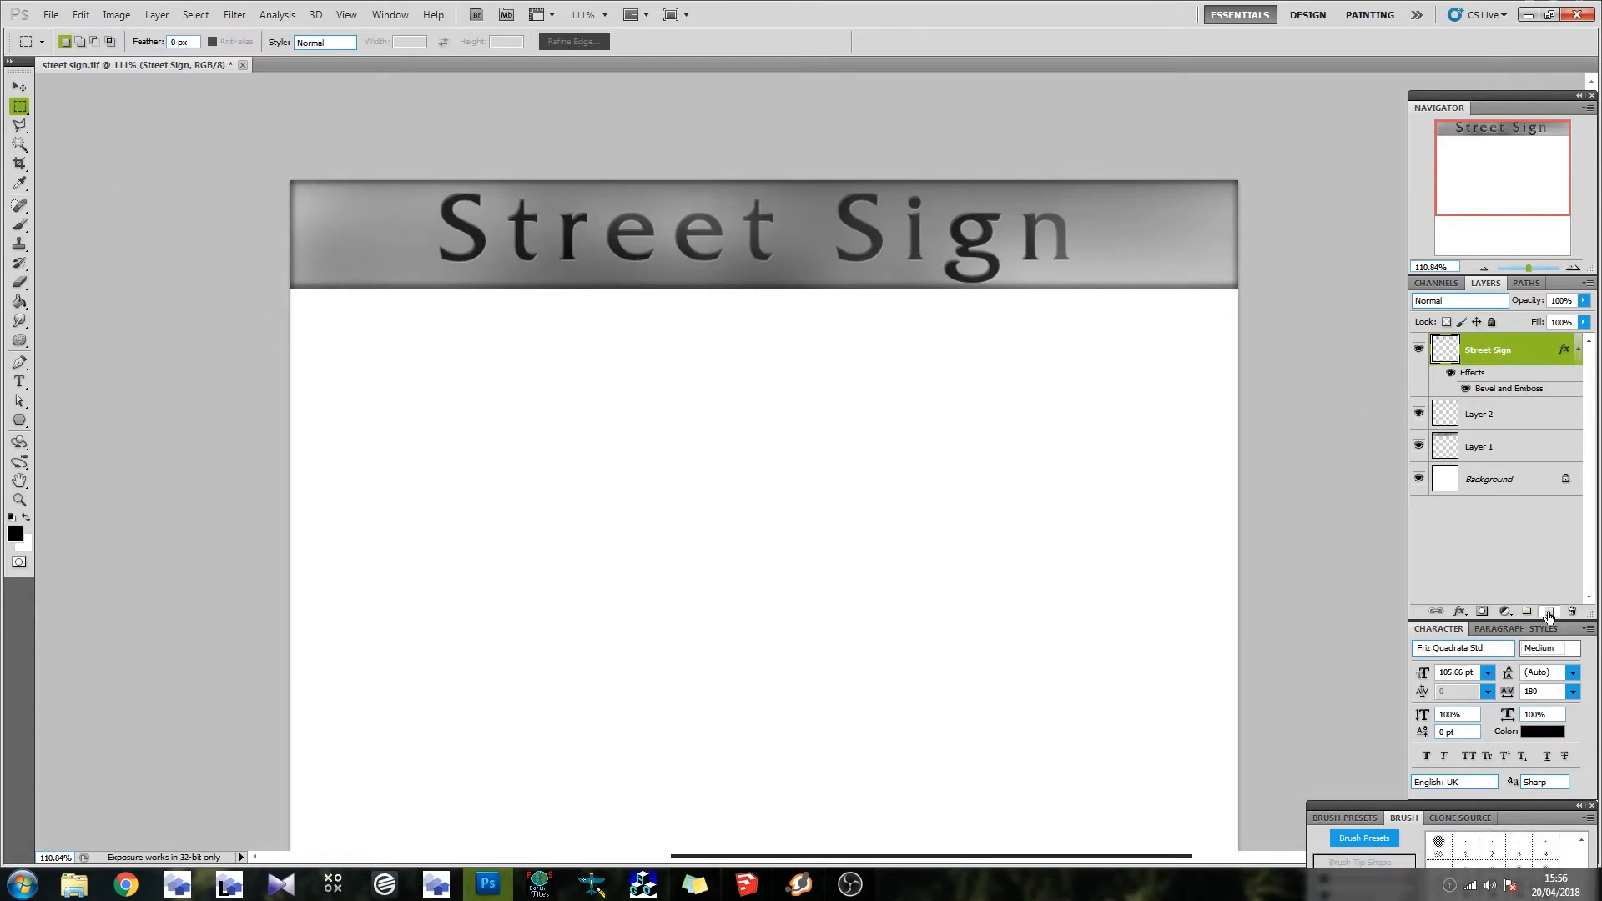
click(1549, 613)
drag(250, 324, 1307, 358)
mouse_move(358, 336)
mouse_down()
mouse_move(351, 302)
mouse_move(357, 323)
mouse_up()
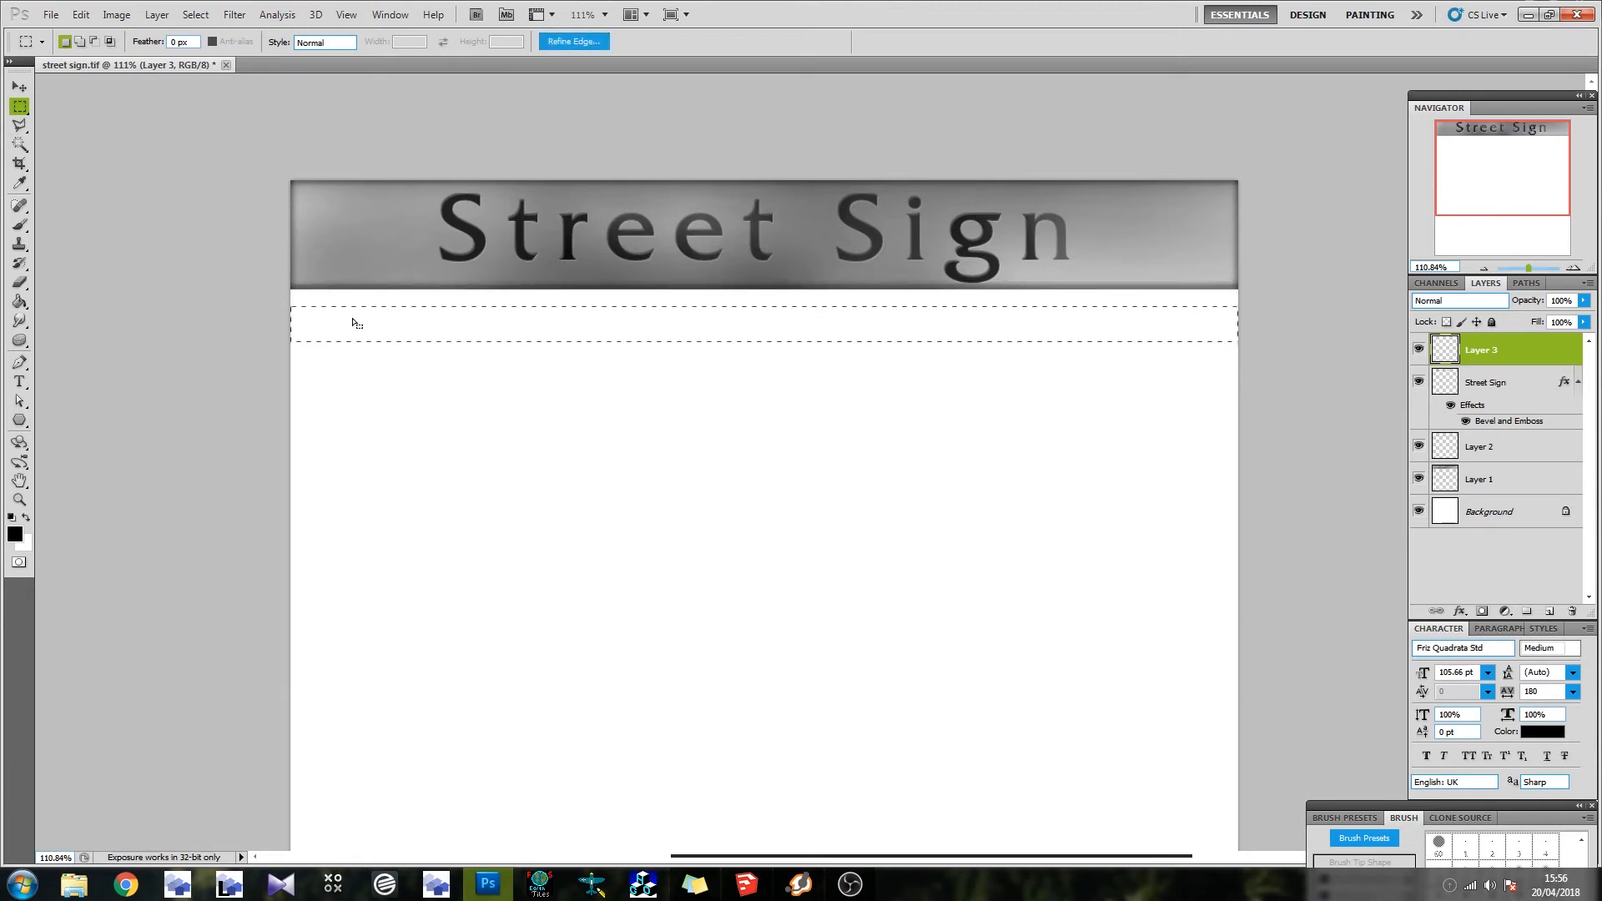
click(19, 226)
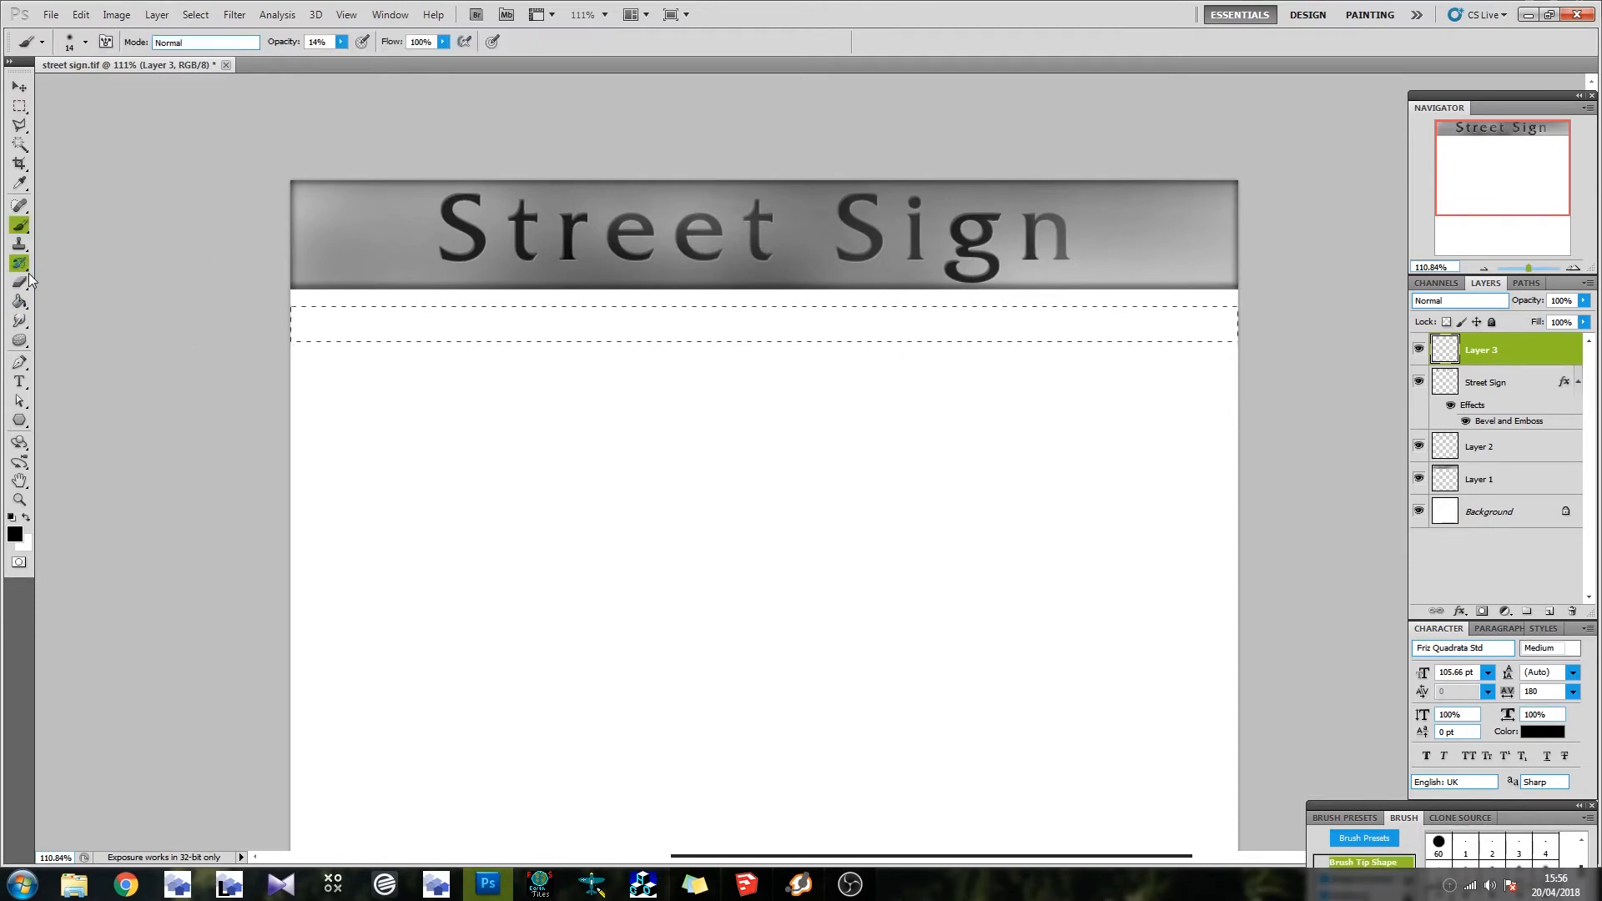
click(19, 302)
click(415, 329)
key(ctrl+d)
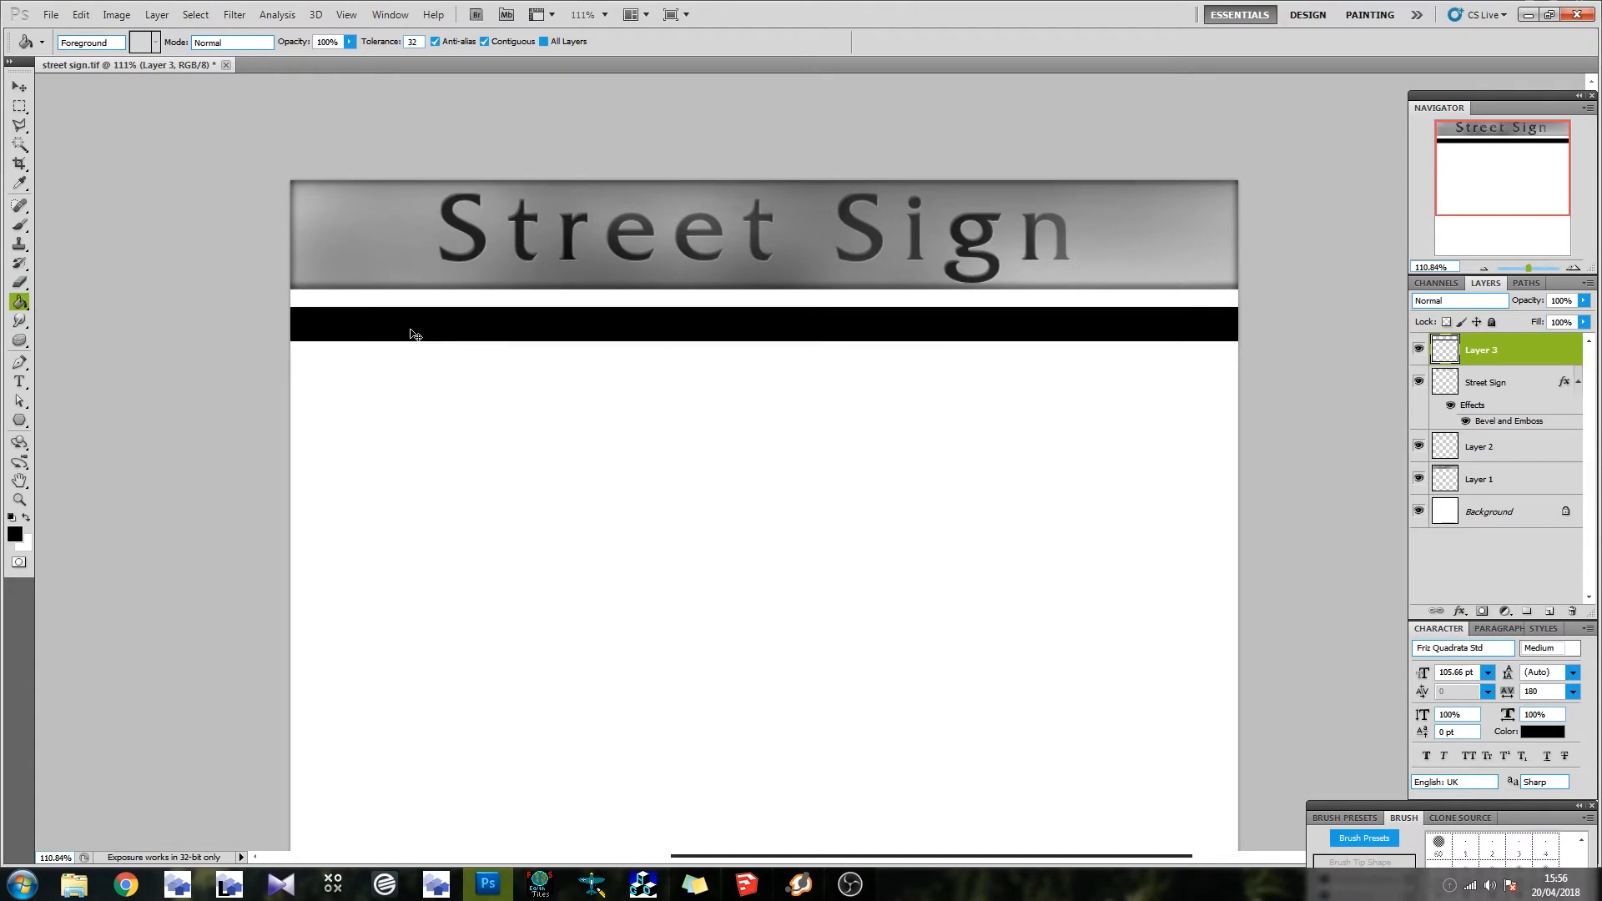
Add a Pattern Overlay to the black strip's layer, using the dark grey scratched-metal pattern
double_click(1534, 345)
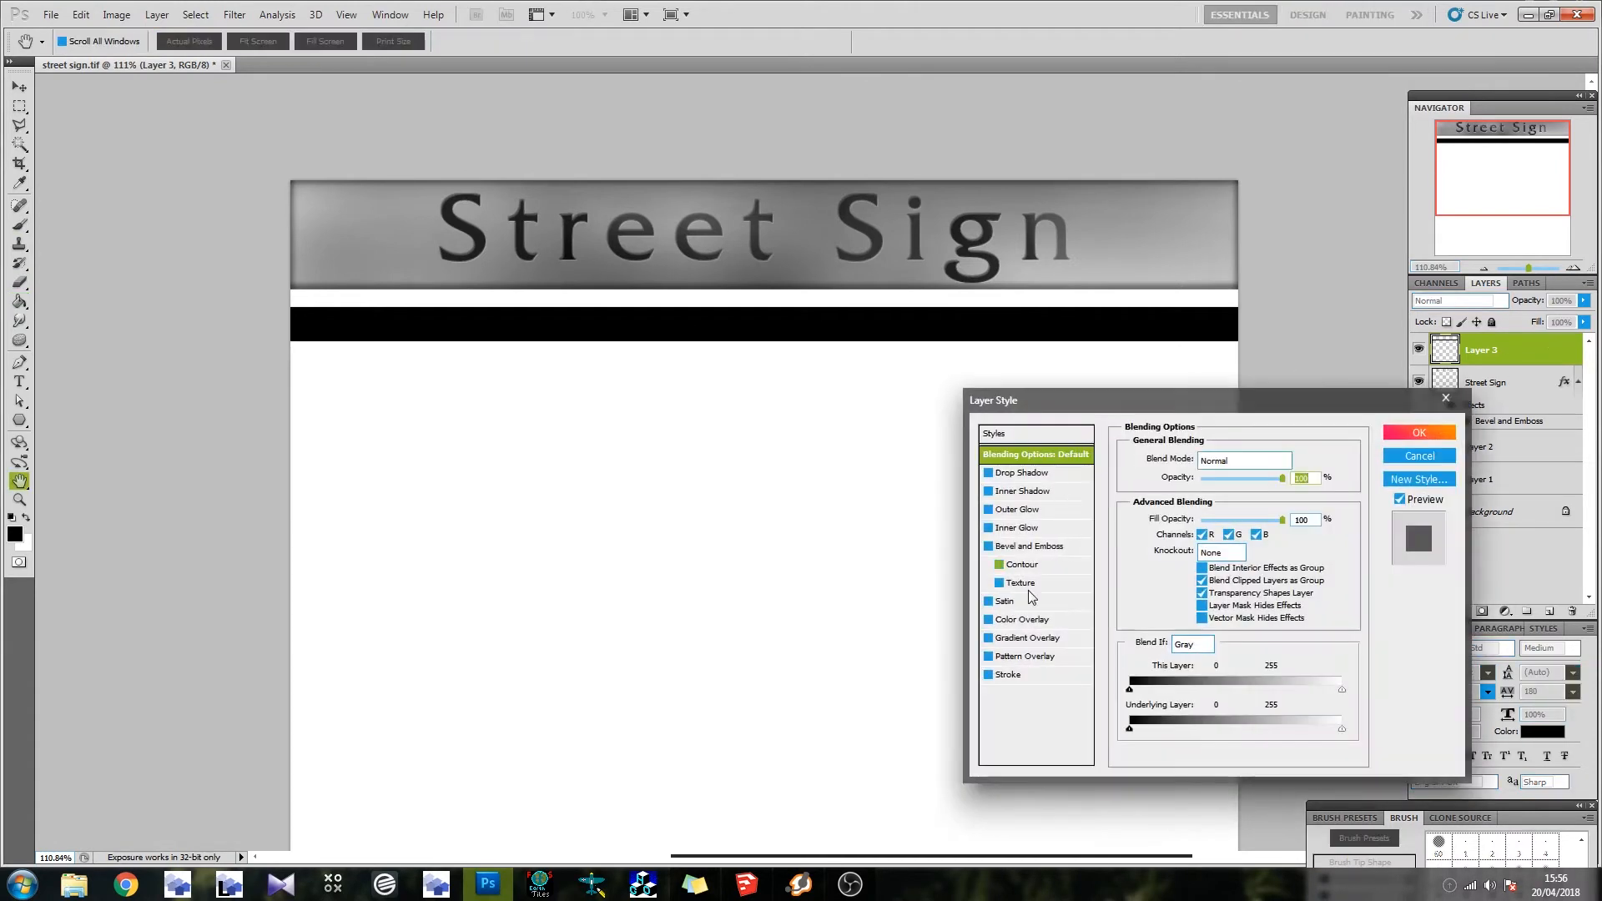
click(1054, 663)
click(1238, 515)
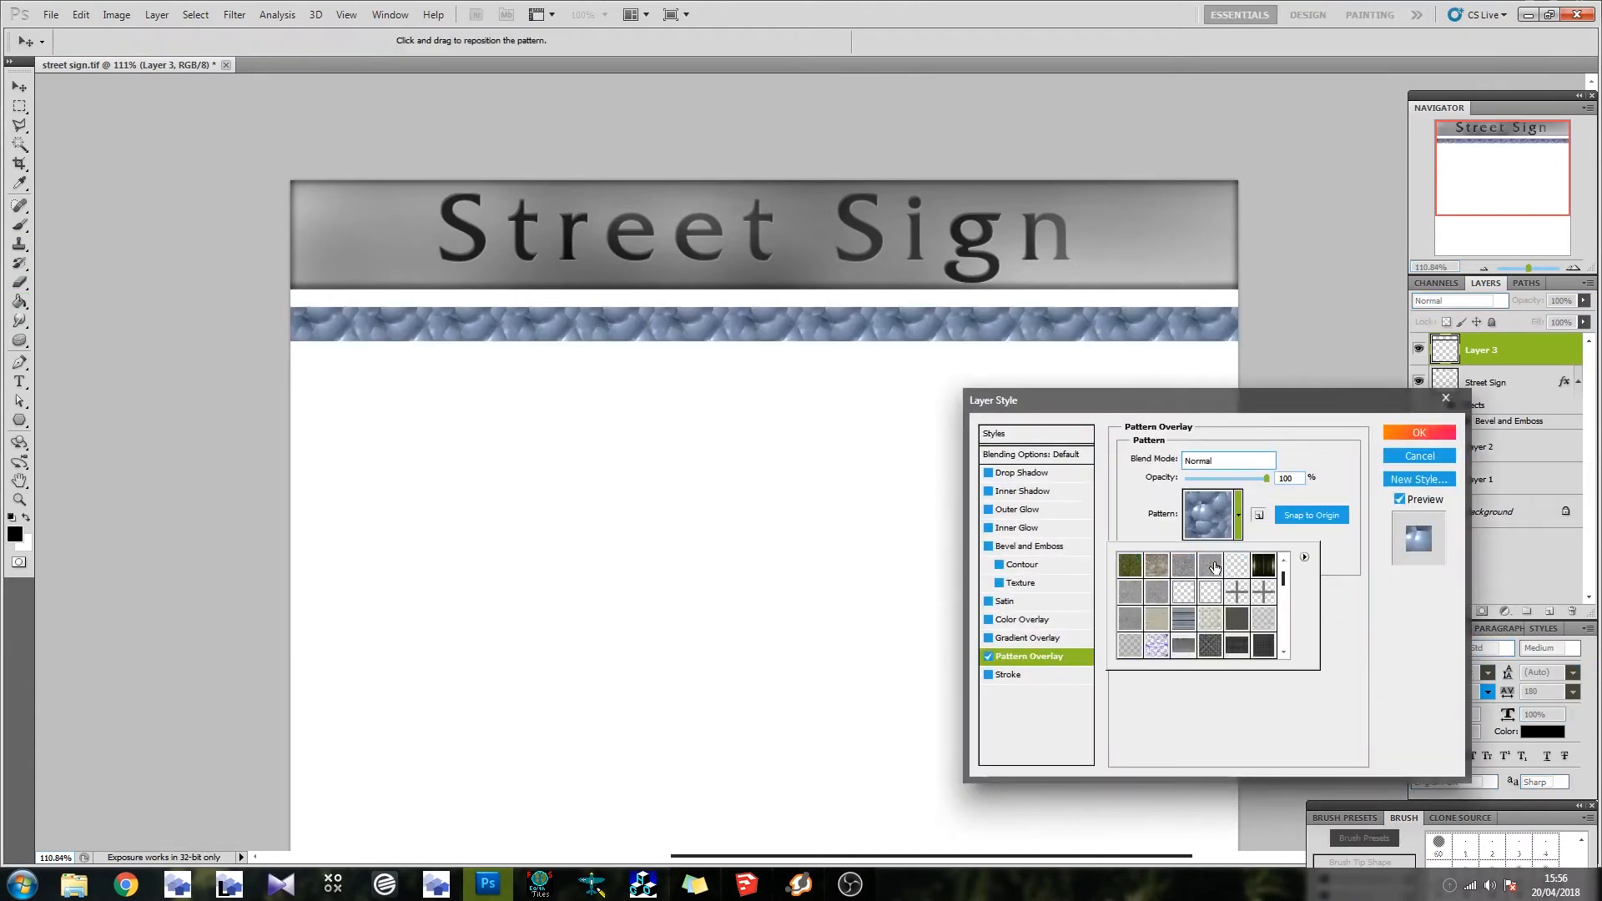
scroll(1160, 609, down, 1)
click(1141, 643)
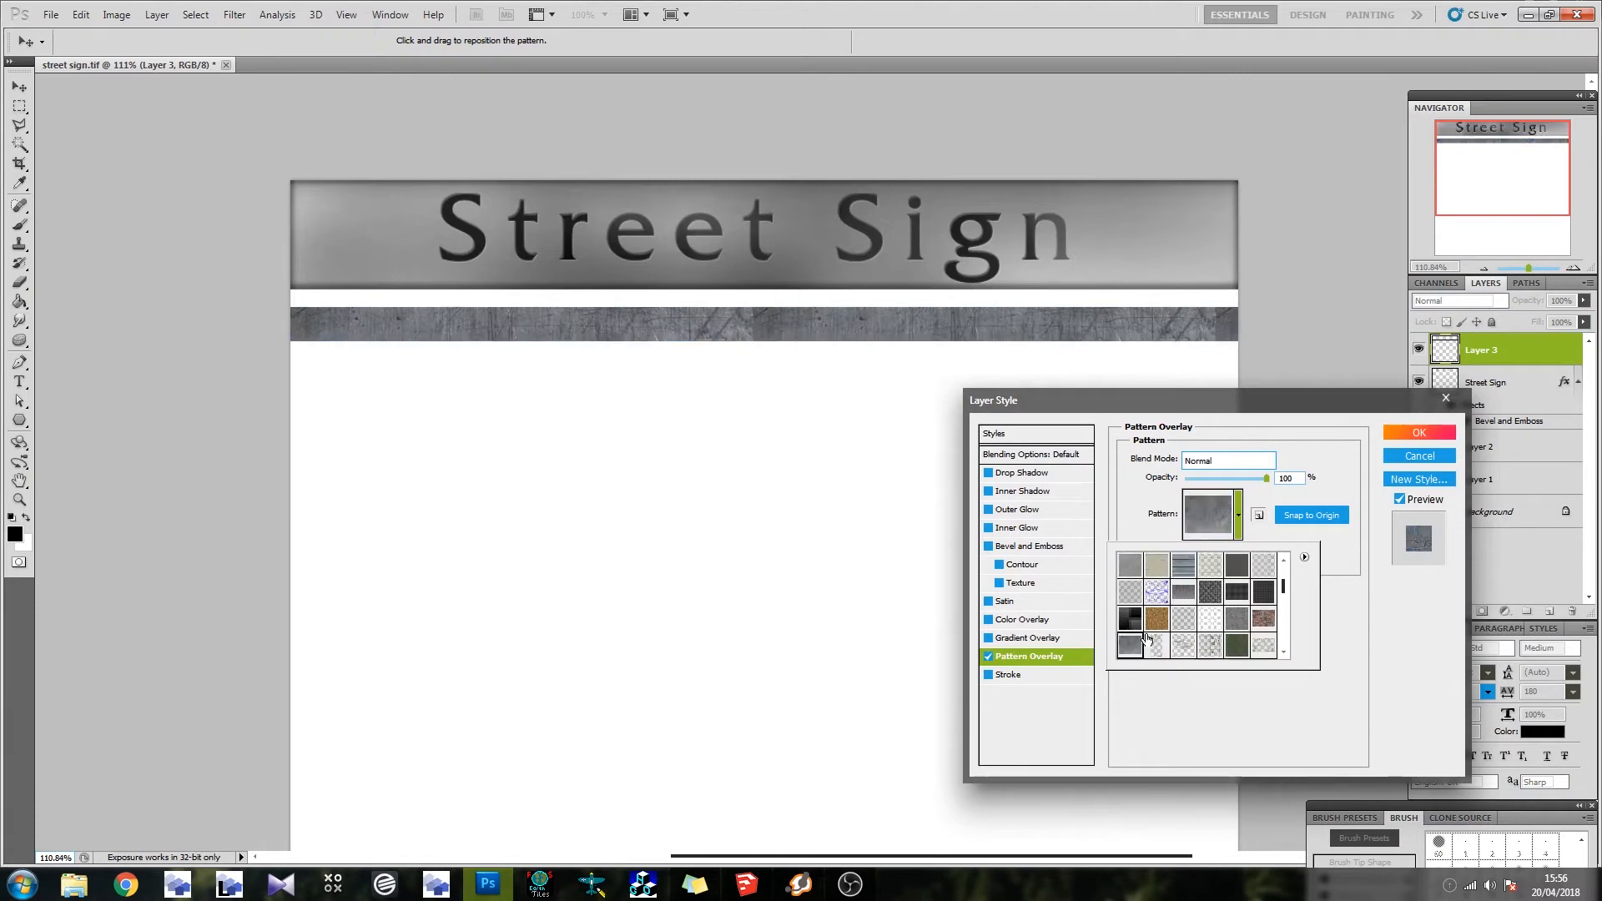
click(1449, 433)
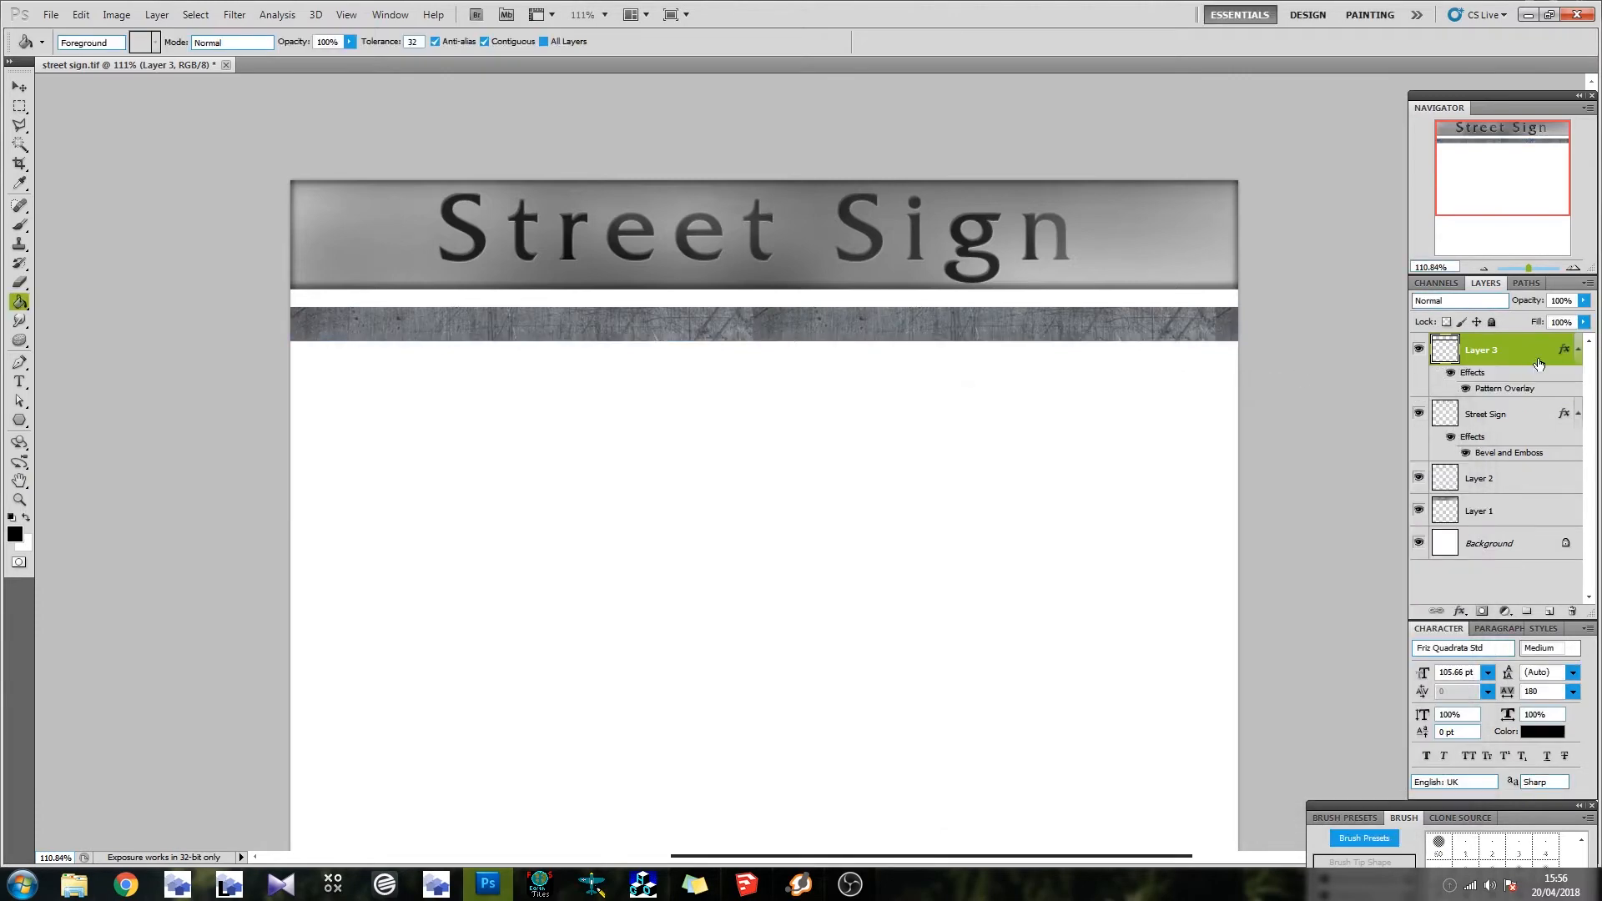
Convert the patterned strip's layer to a smart object and rasterize it
right_click(1537, 357)
click(1493, 472)
right_click(1534, 359)
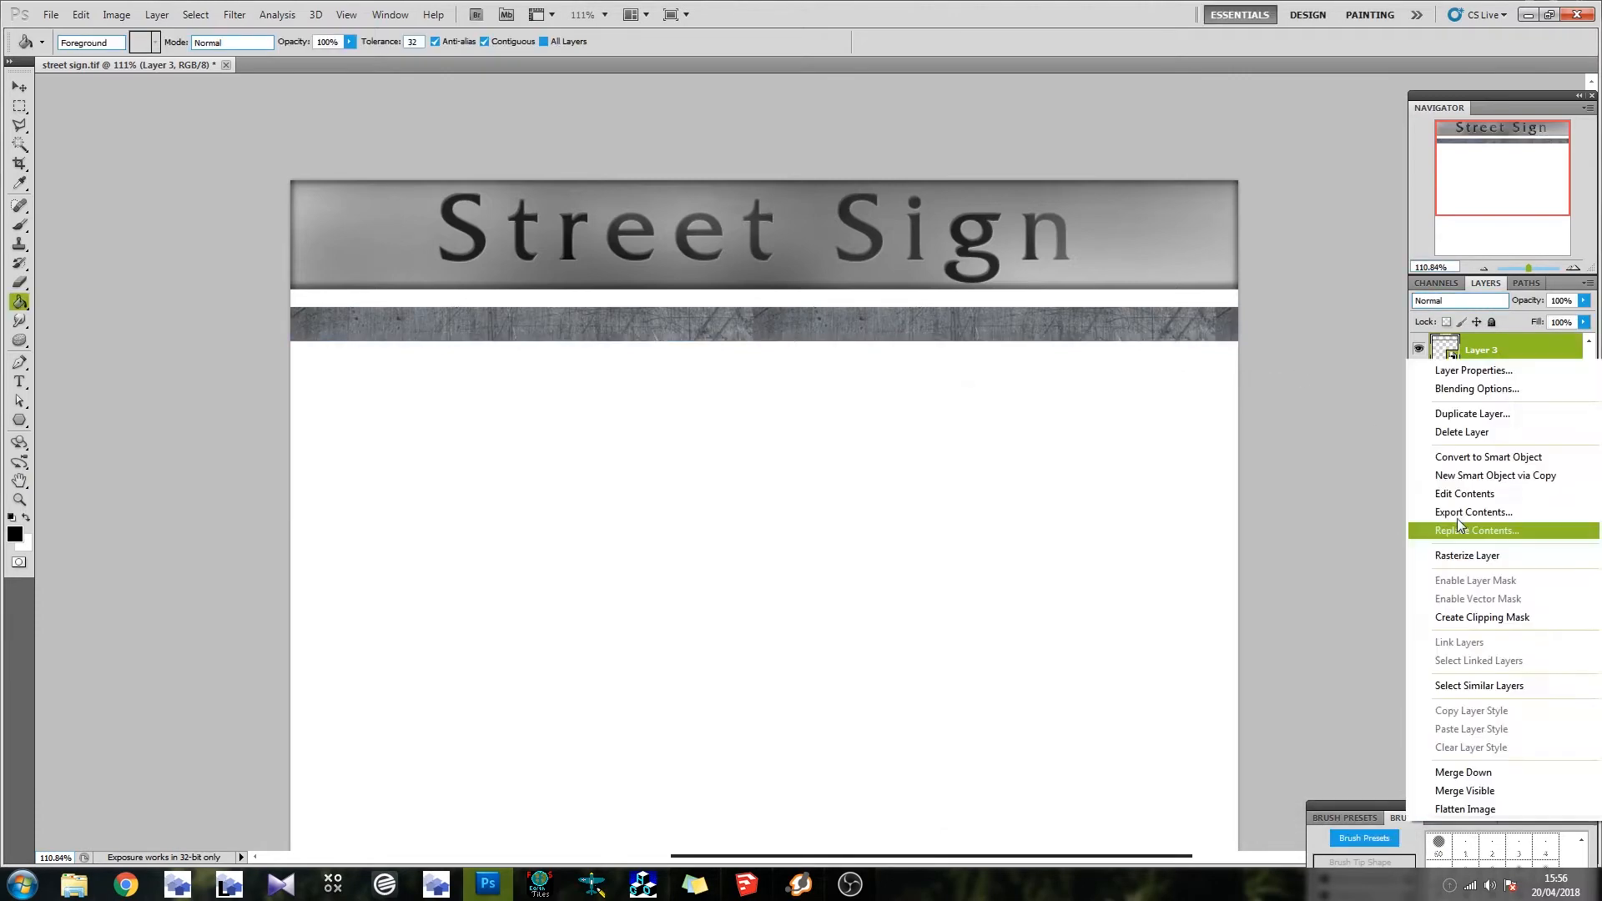
click(1502, 555)
Lighten the midtones of the metal strip with the Variations adjustment
click(117, 14)
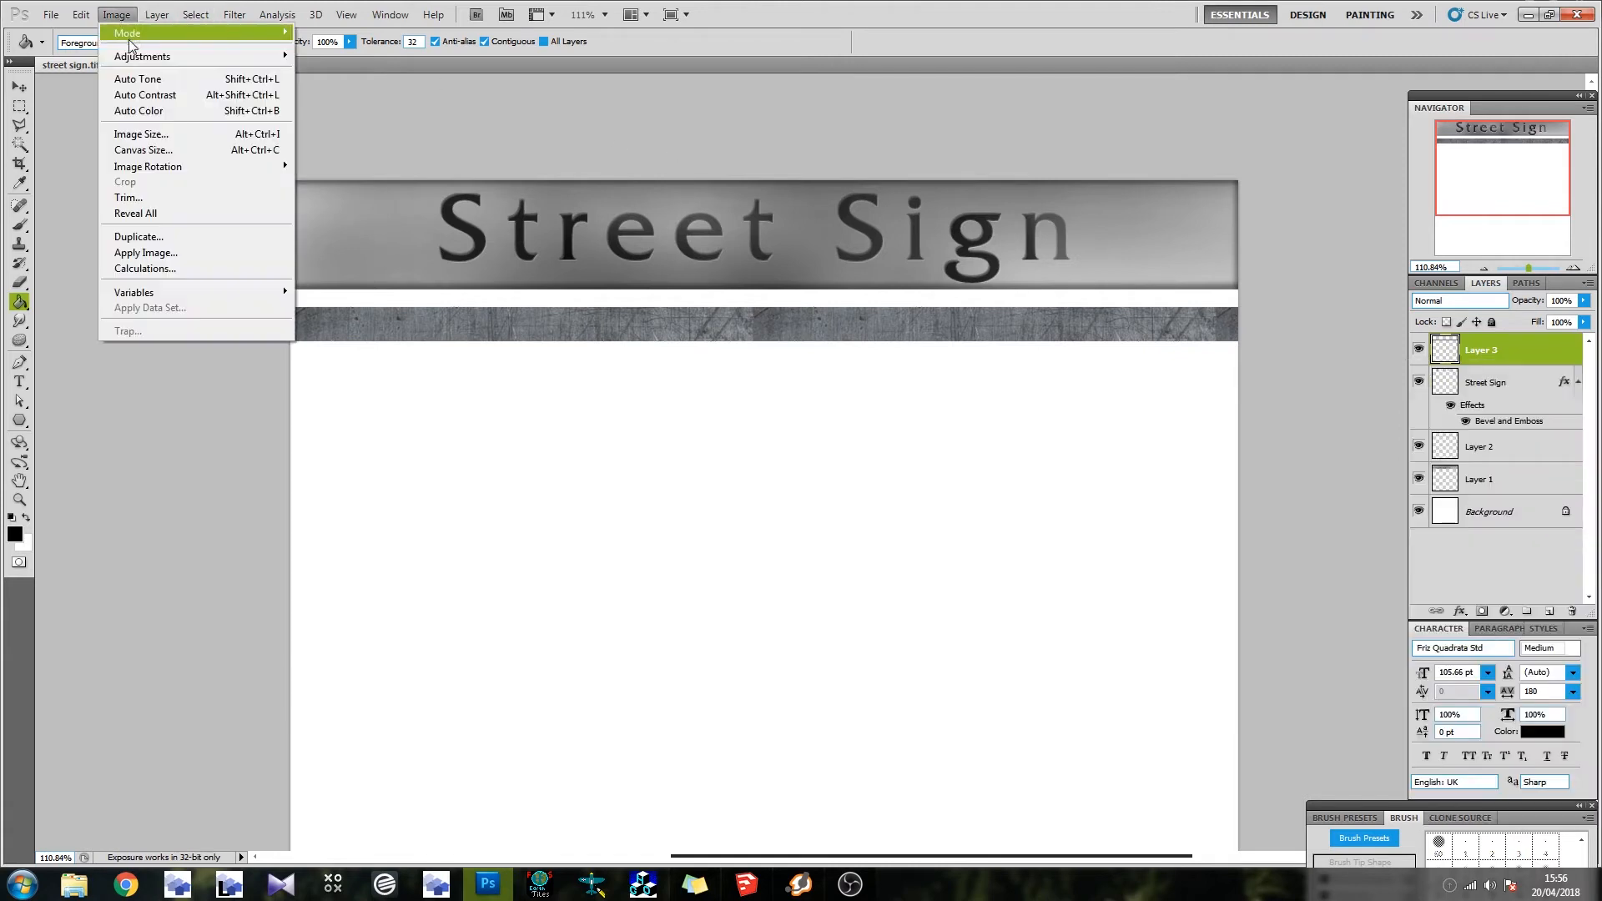
mouse_move(242, 56)
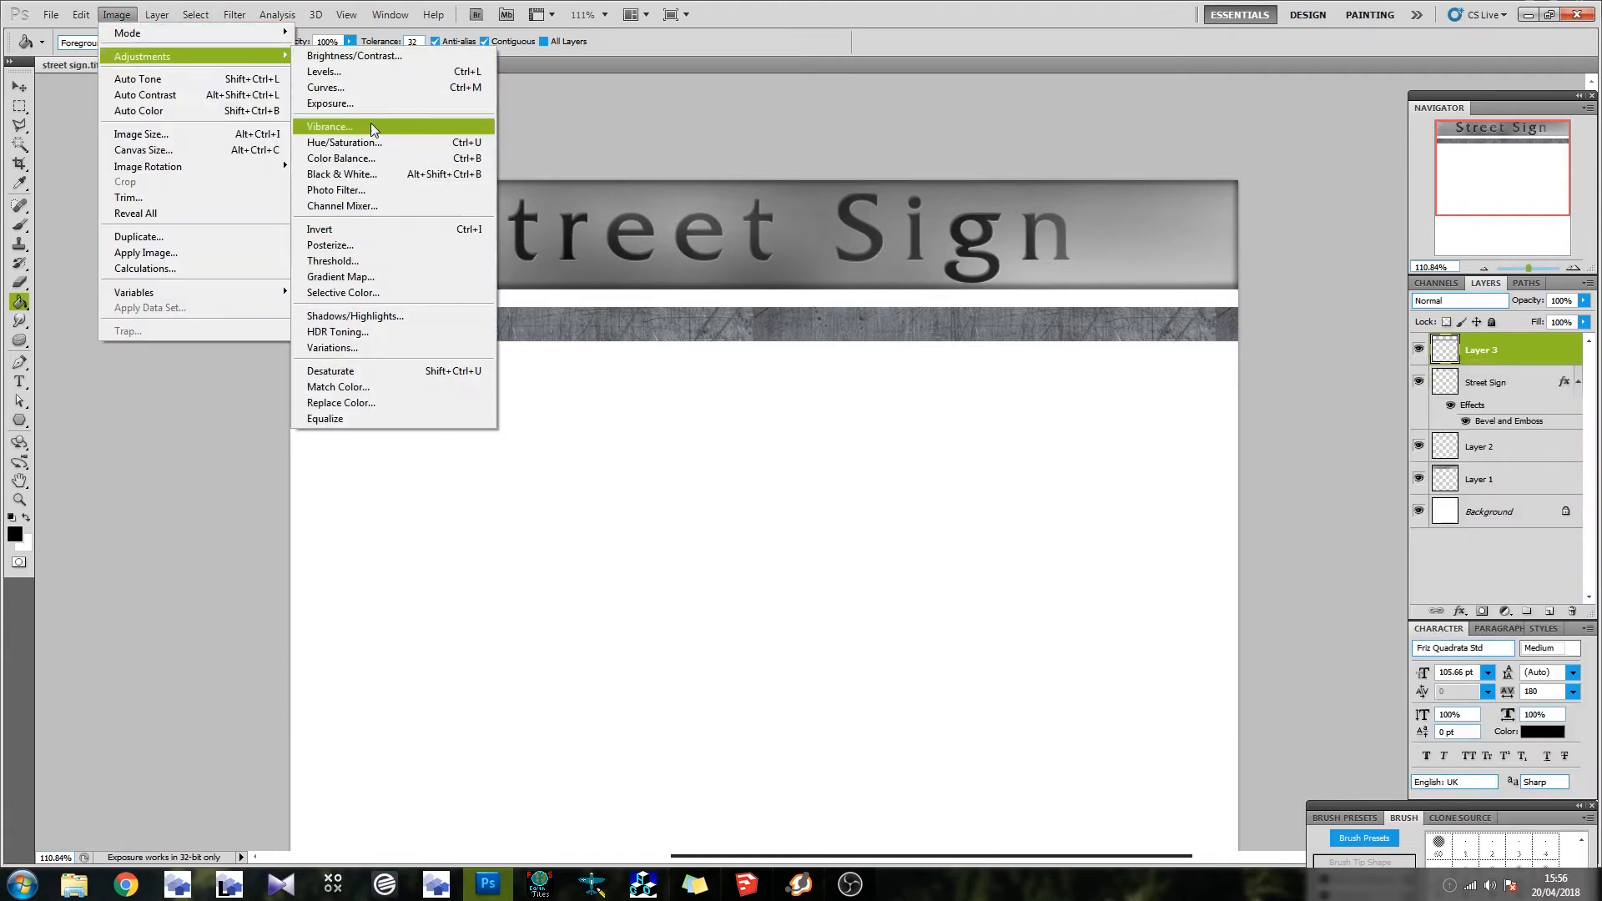
click(372, 347)
click(1111, 407)
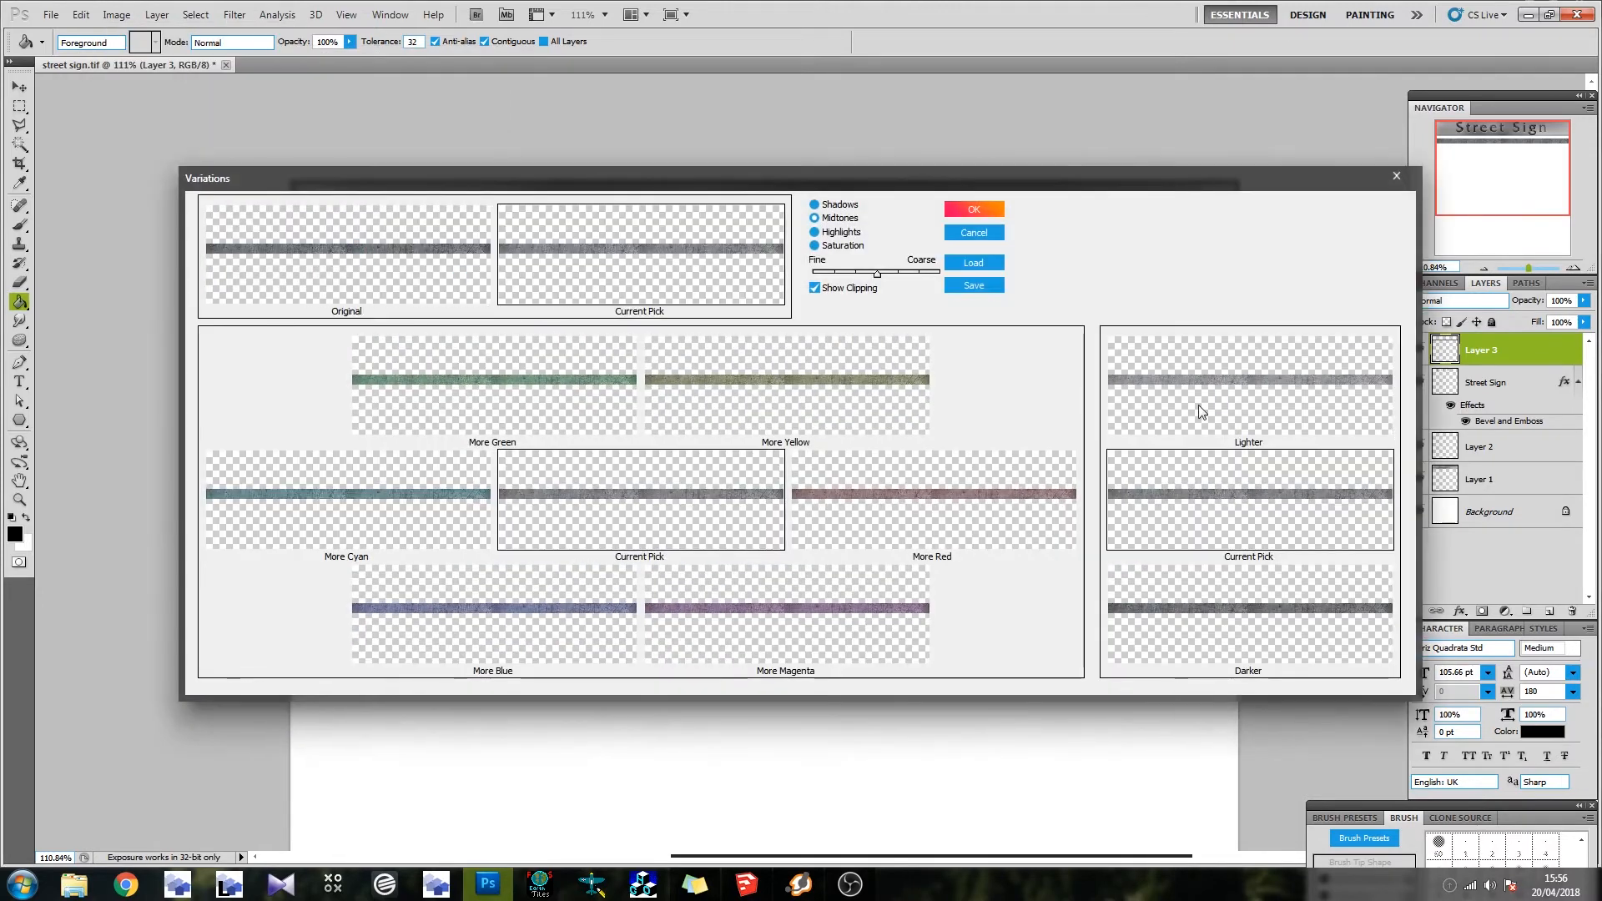
click(975, 210)
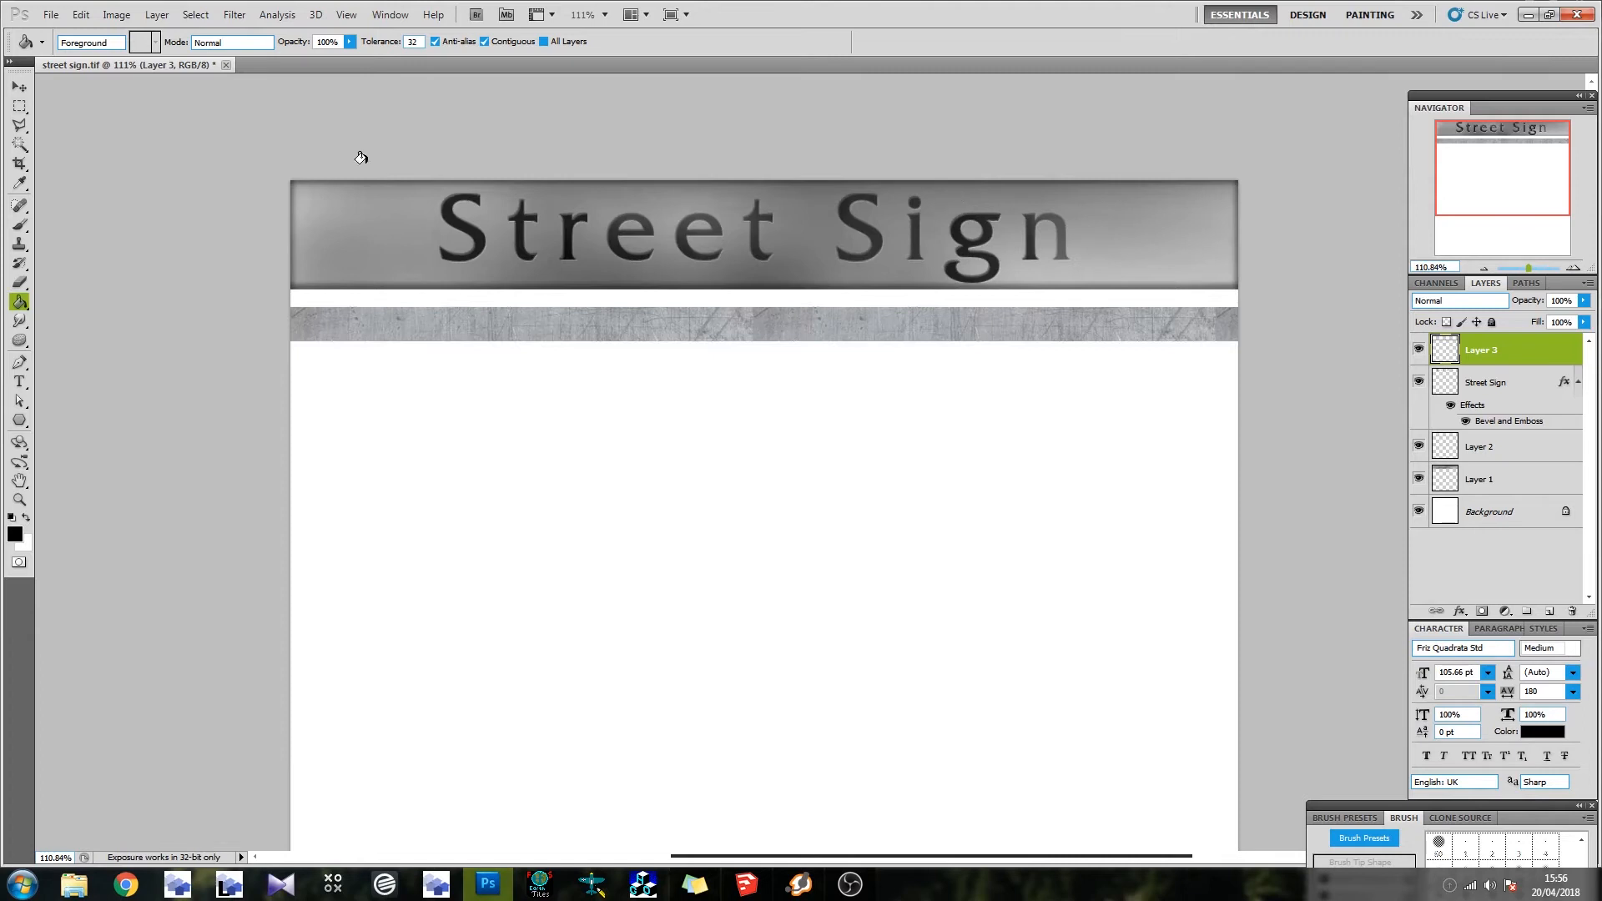
Select the shape of the metal strip with the Magic Wand and add a new layer above it
click(19, 144)
click(497, 432)
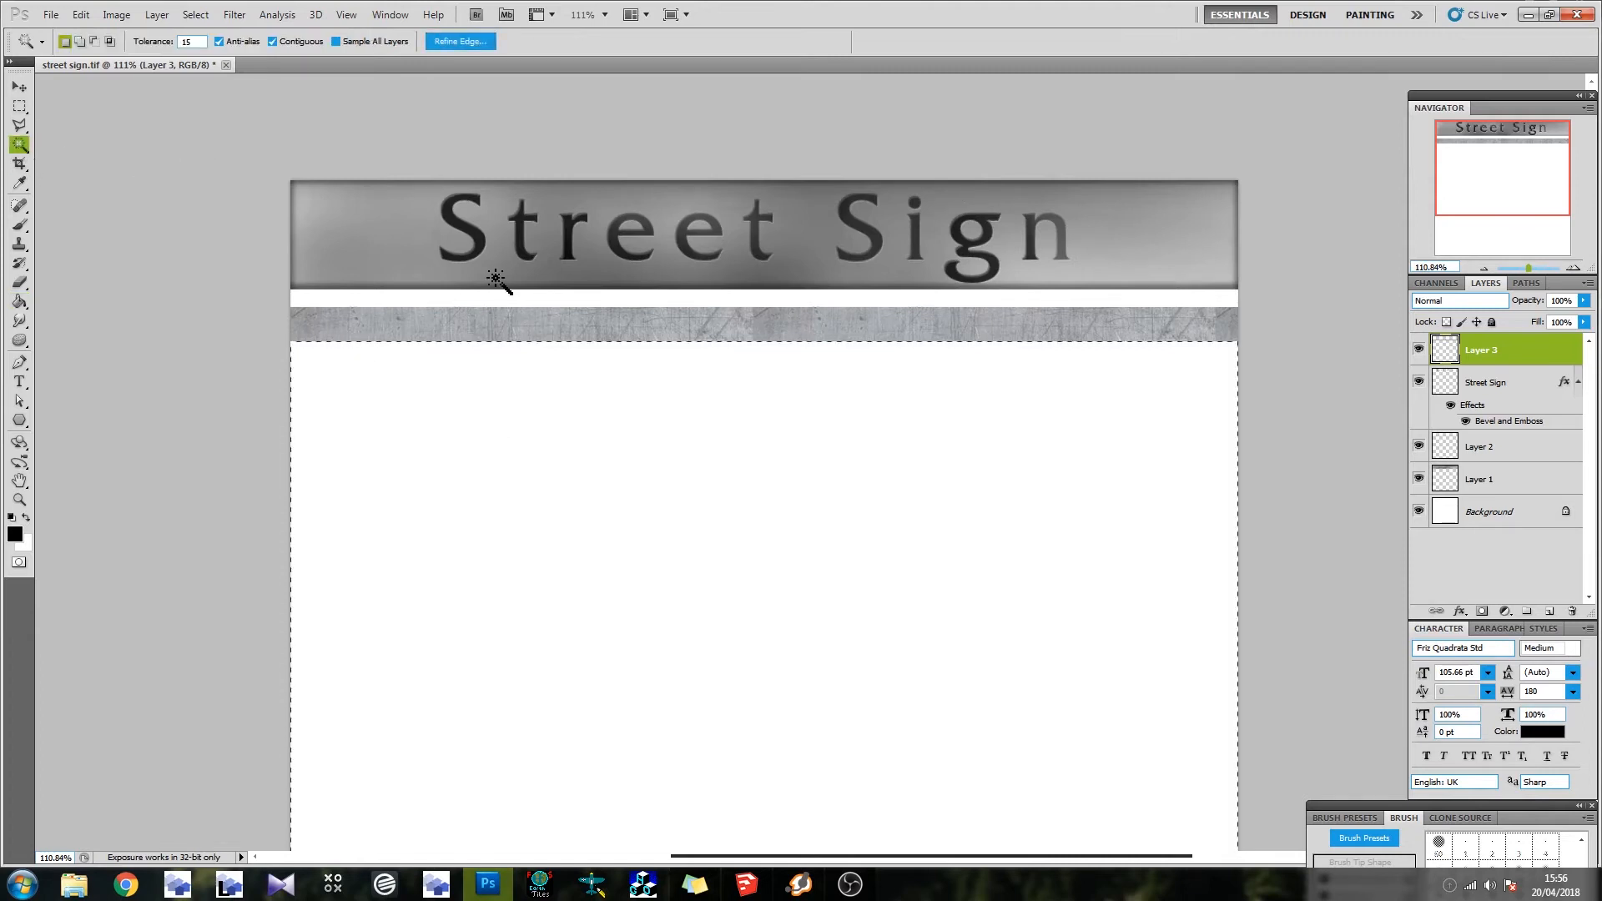
shift+click(491, 261)
click(1549, 611)
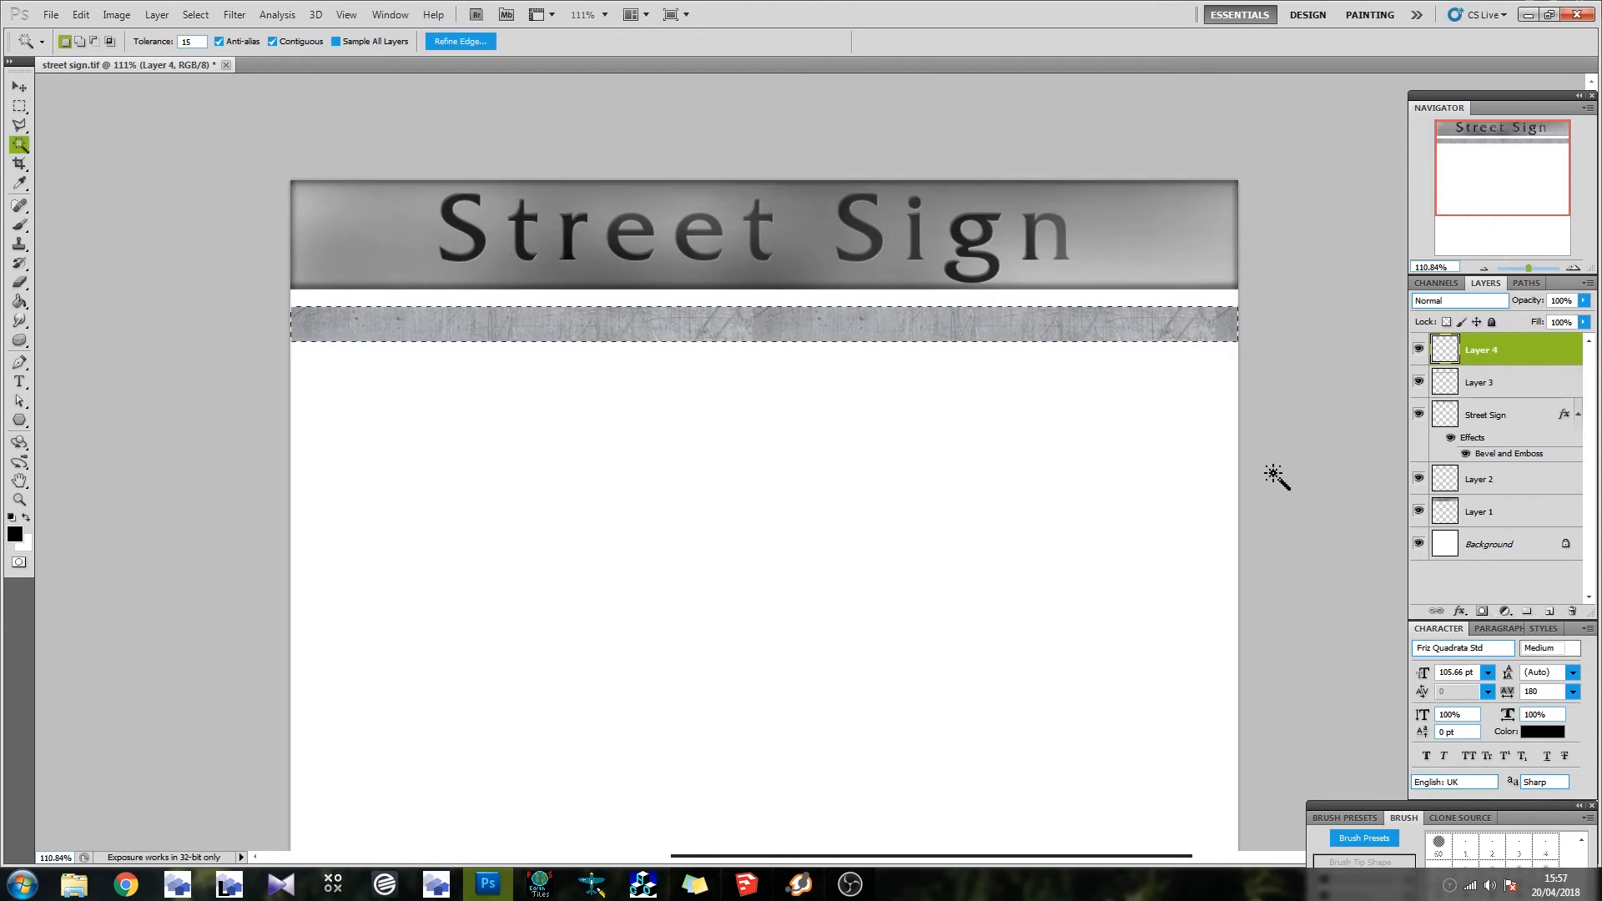
Shade the strip's long edges and ends with a soft black brush, size 20 at 14% opacity, on Layer 4
click(19, 225)
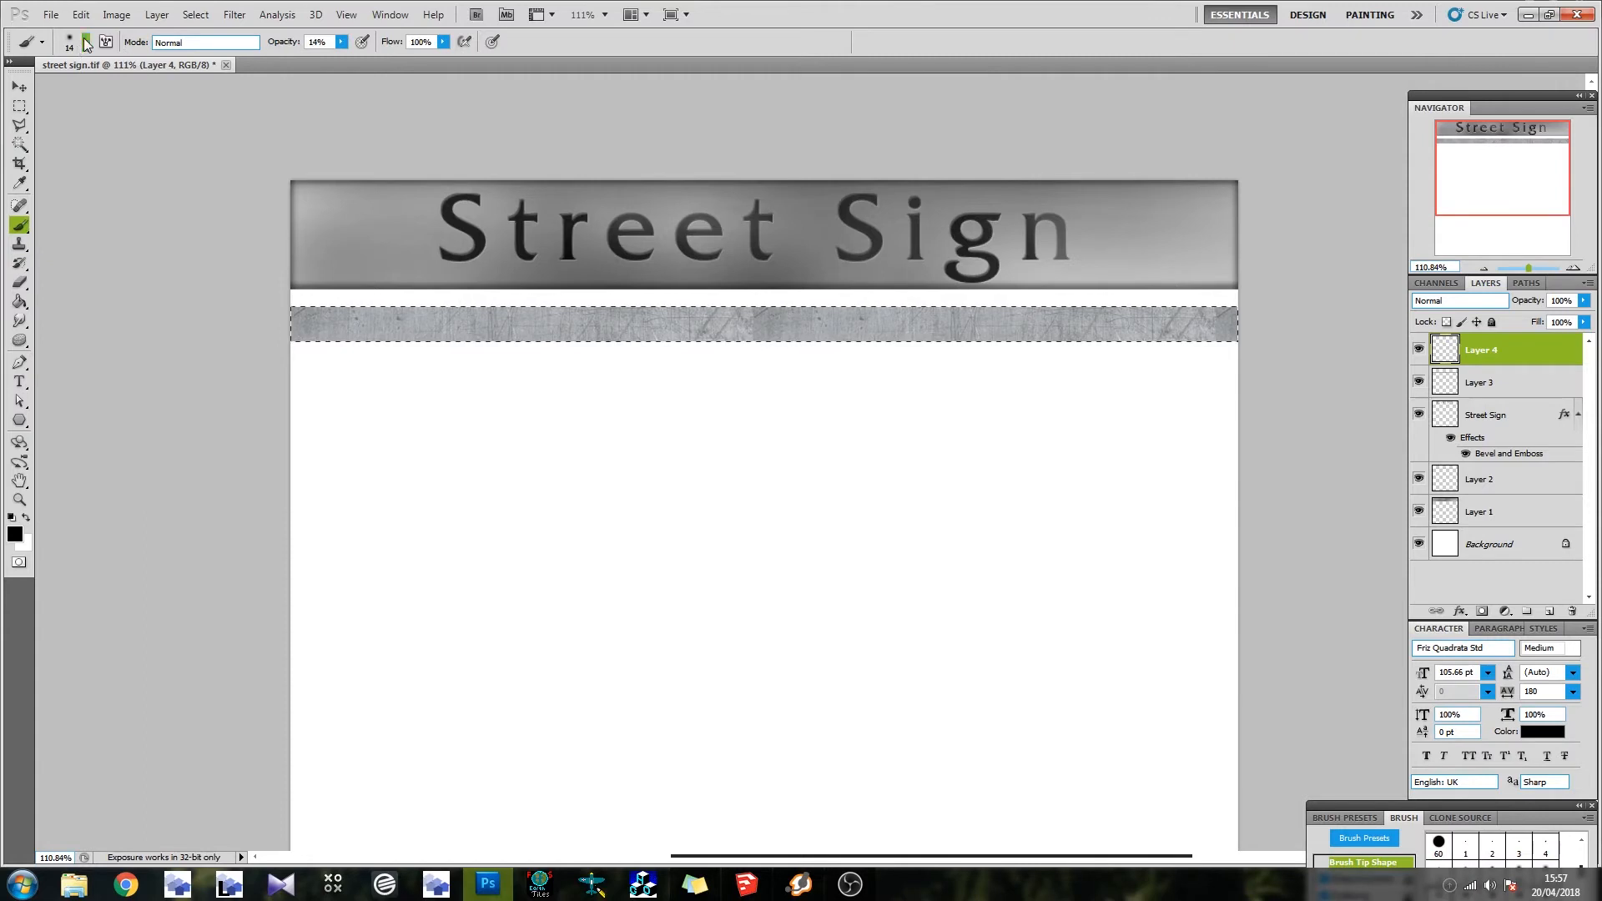
click(85, 42)
drag(38, 86, 42, 87)
click(270, 317)
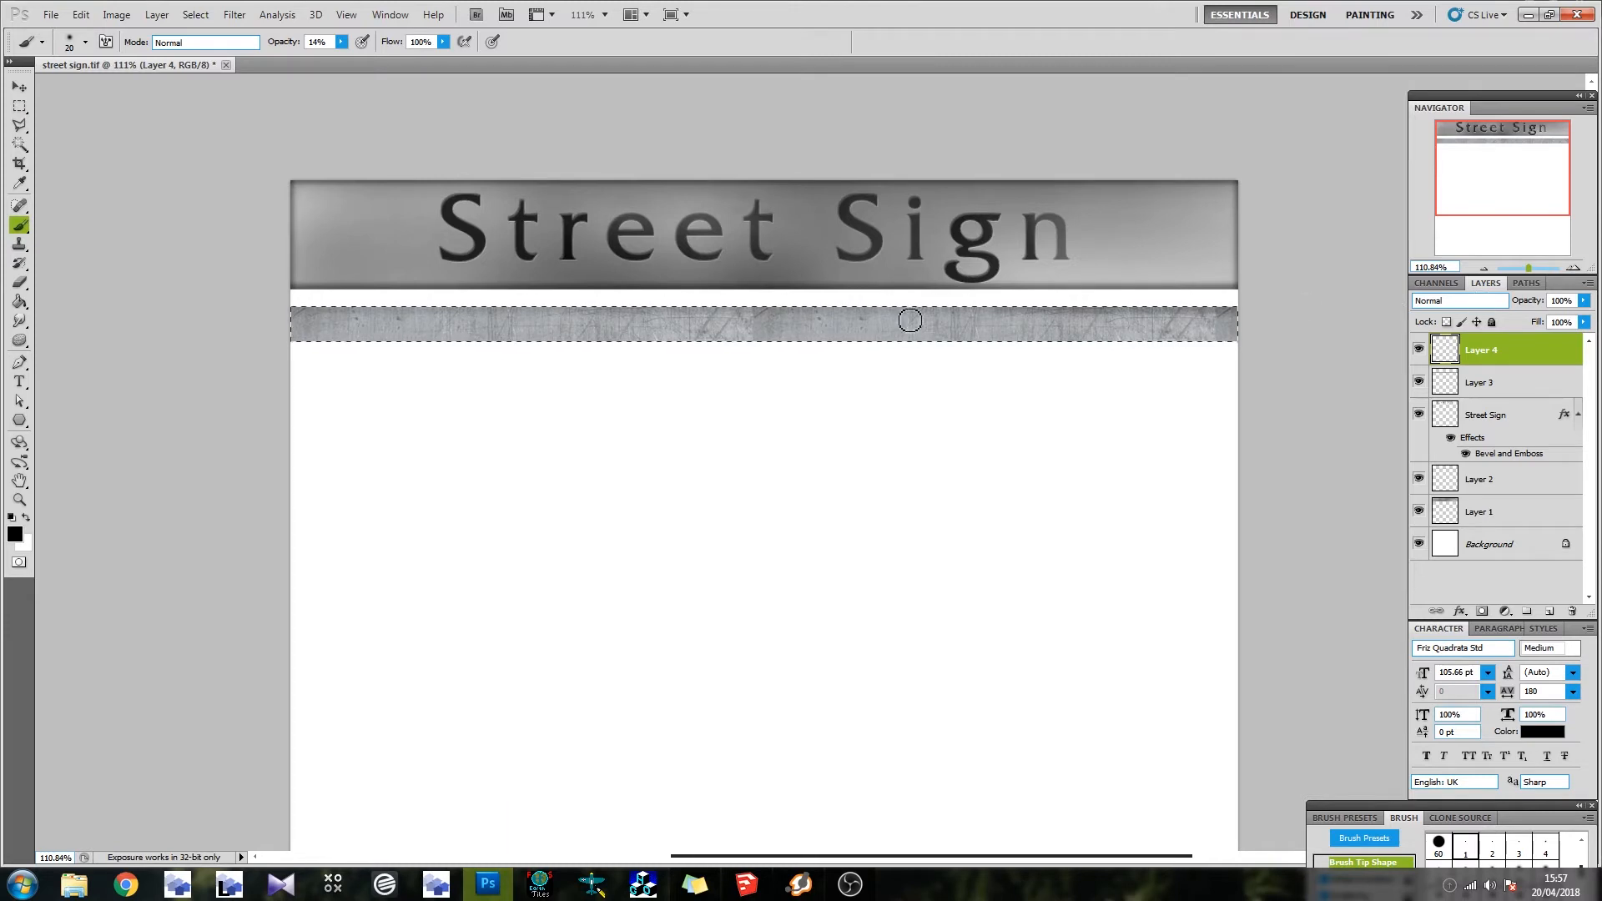
drag(380, 321, 1592, 319)
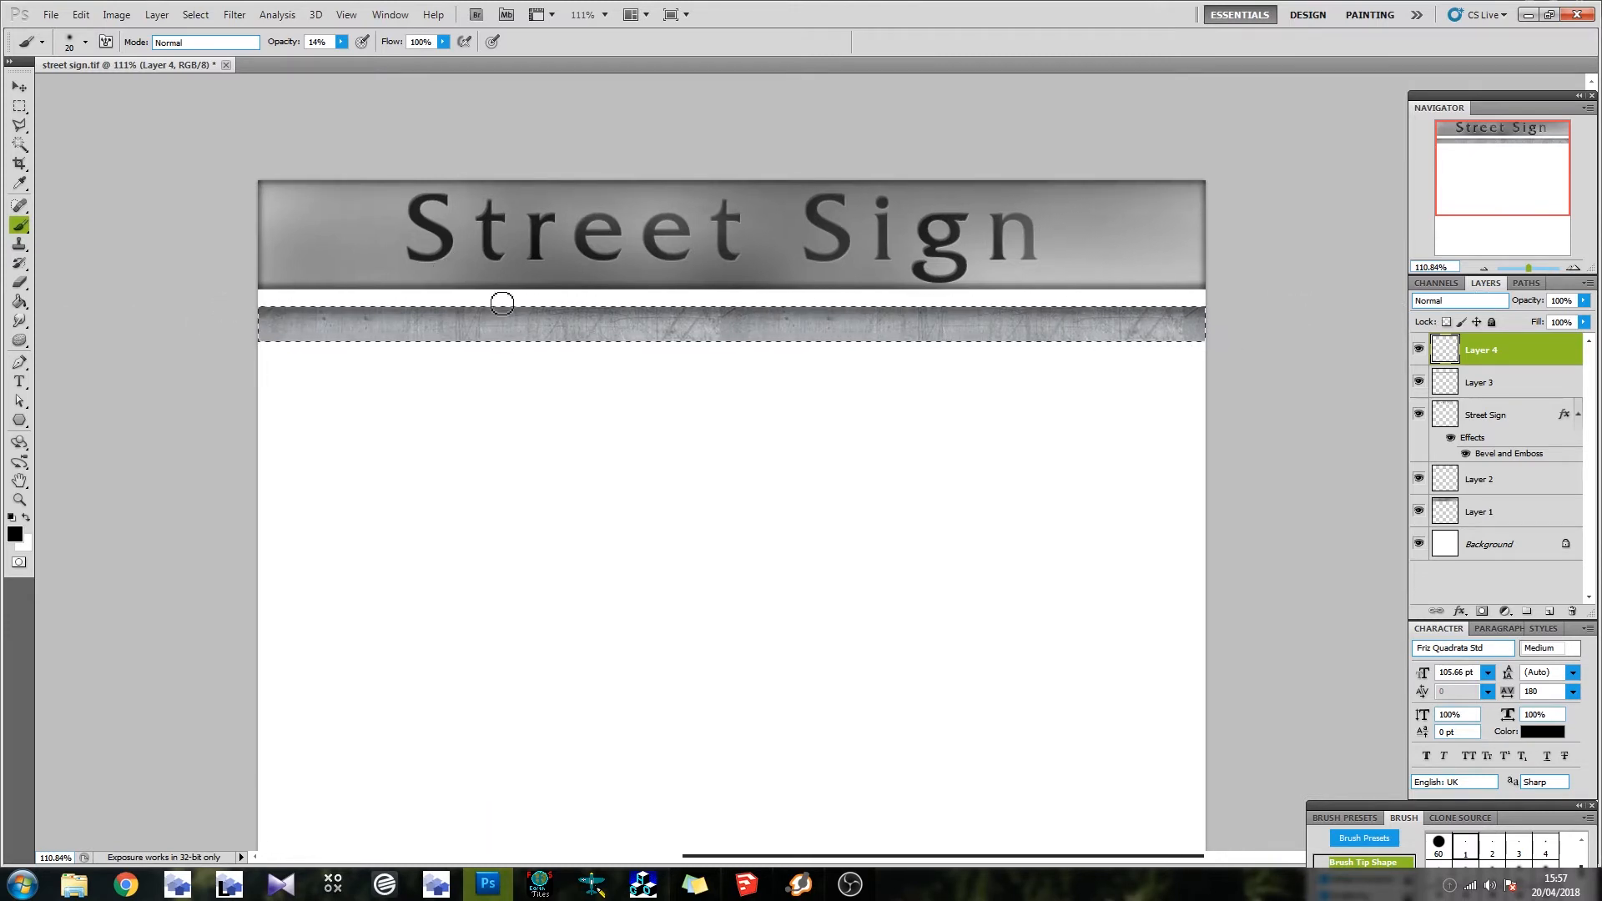
drag(225, 322, 1313, 326)
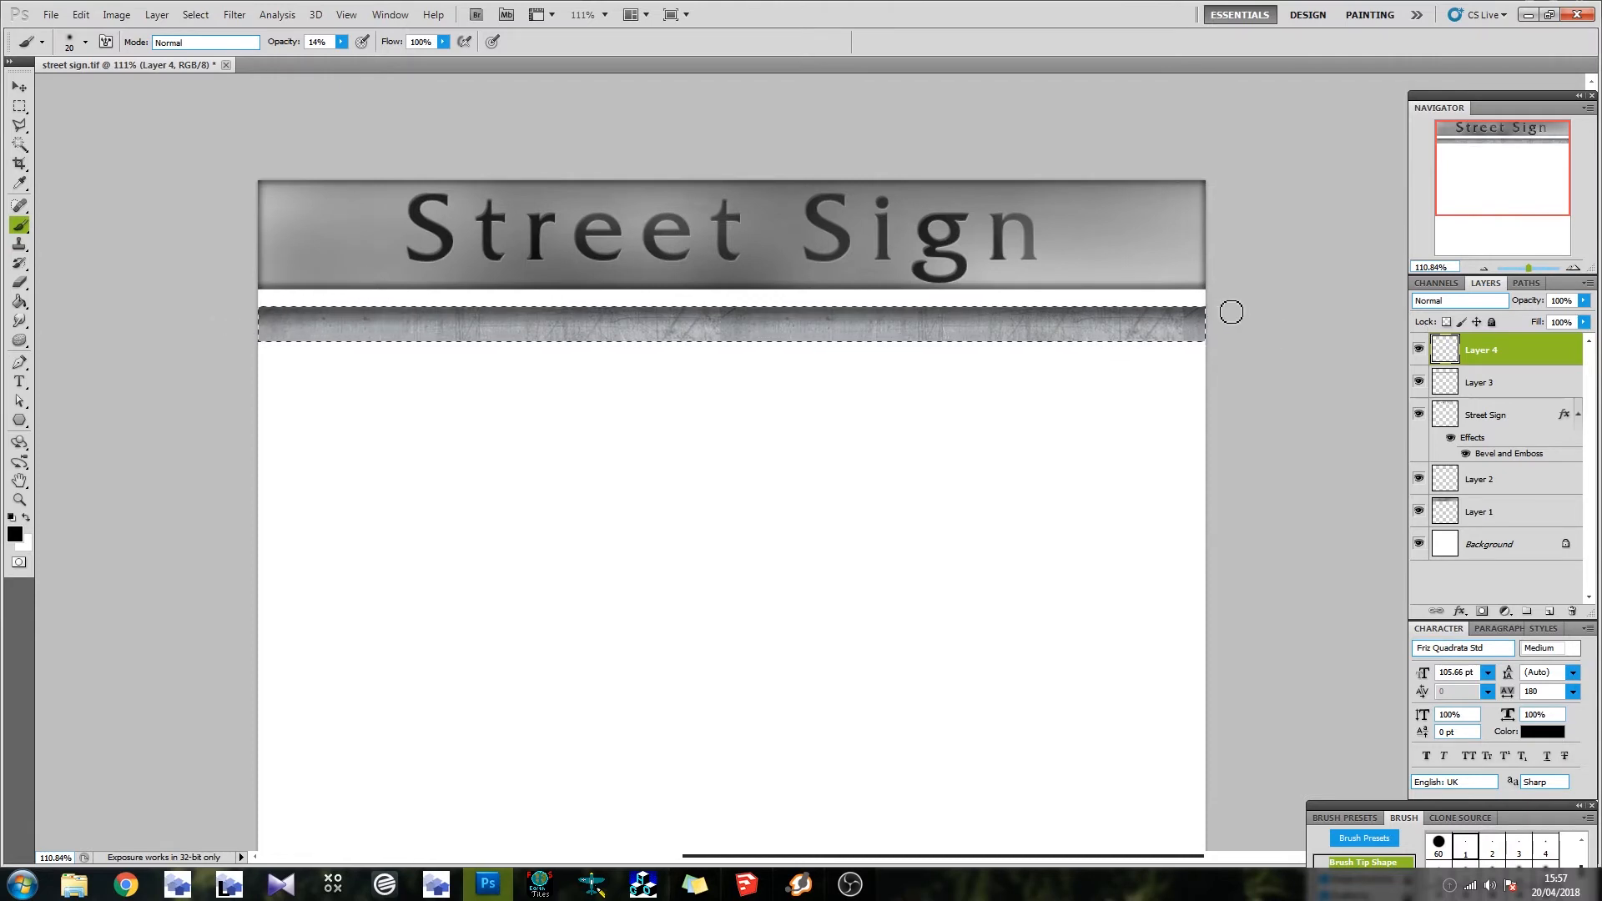
scroll(333, 349, left, 3)
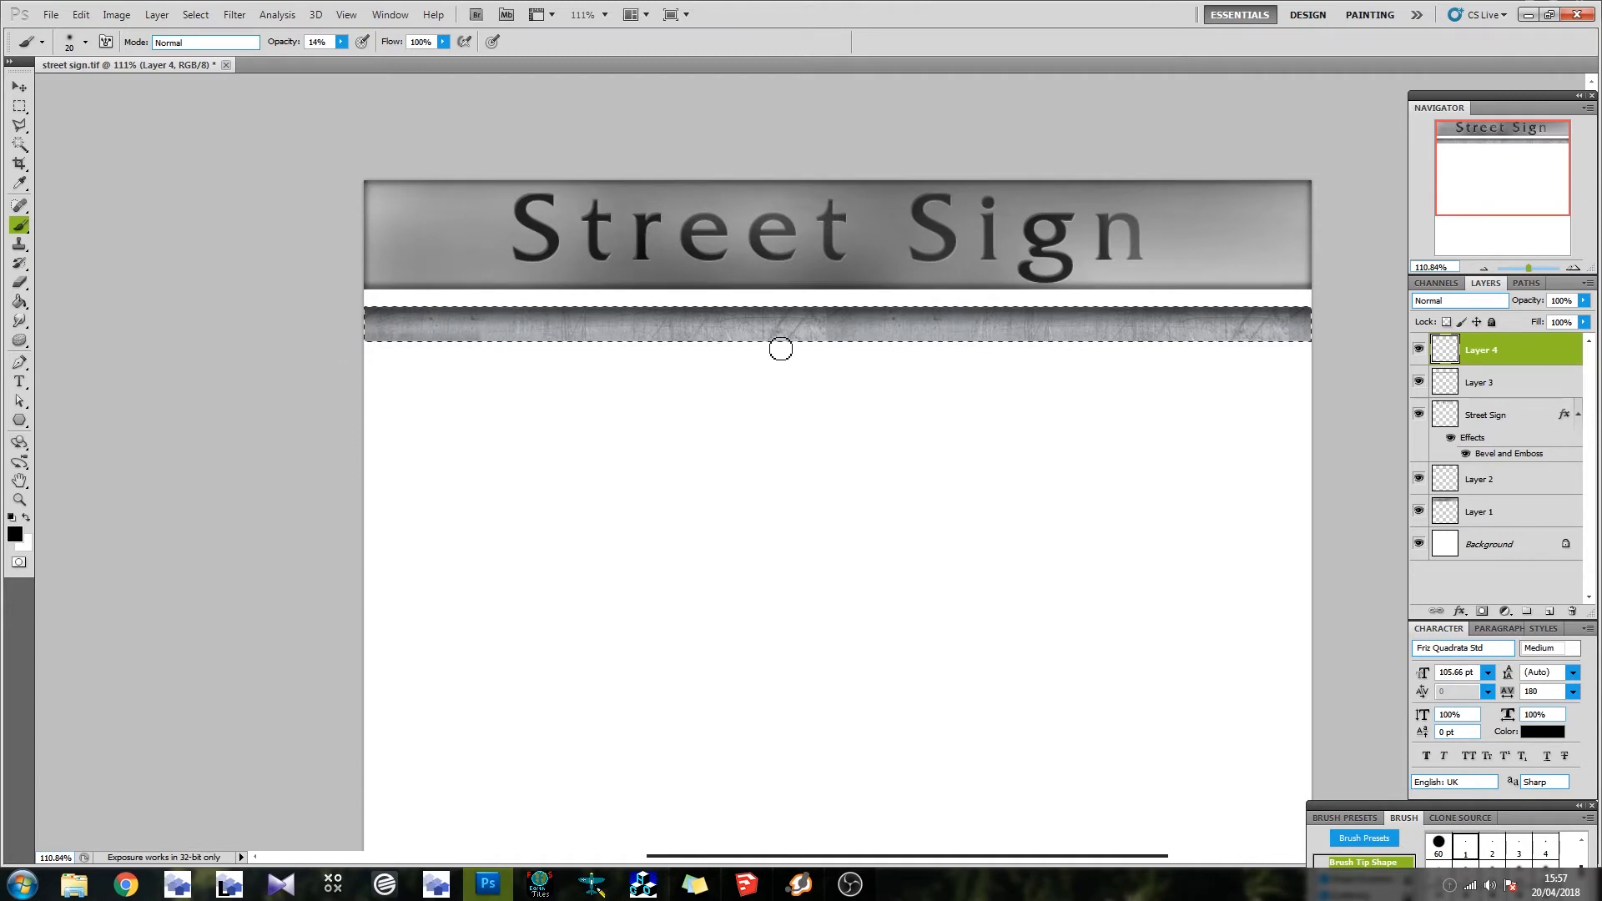
drag(1277, 347, 197, 333)
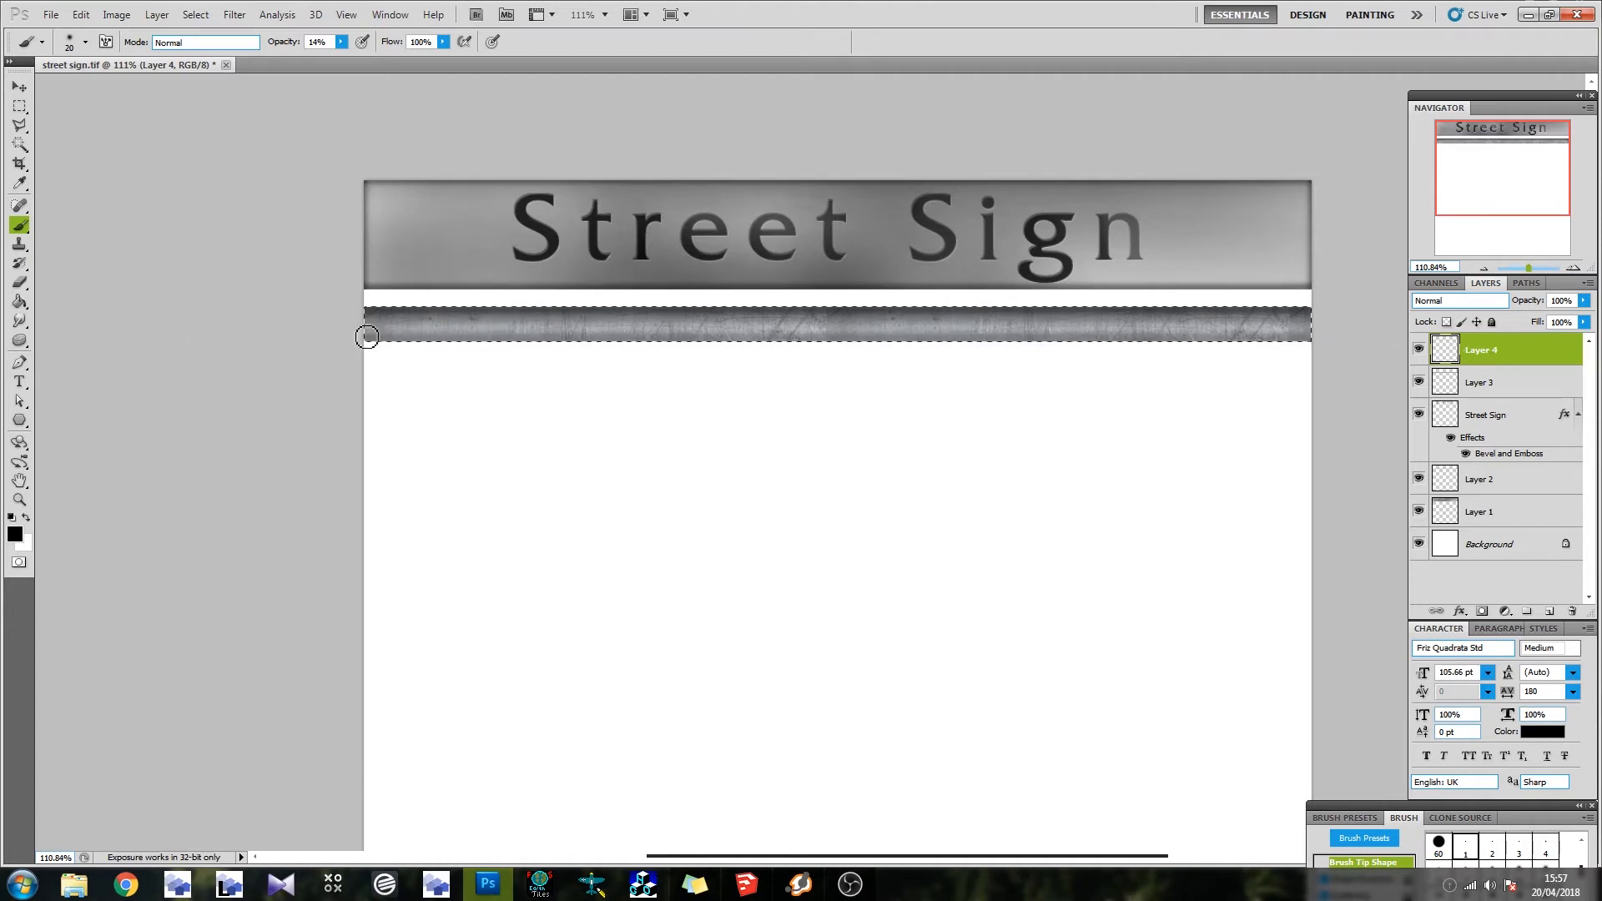
scroll(1297, 338, right, 2)
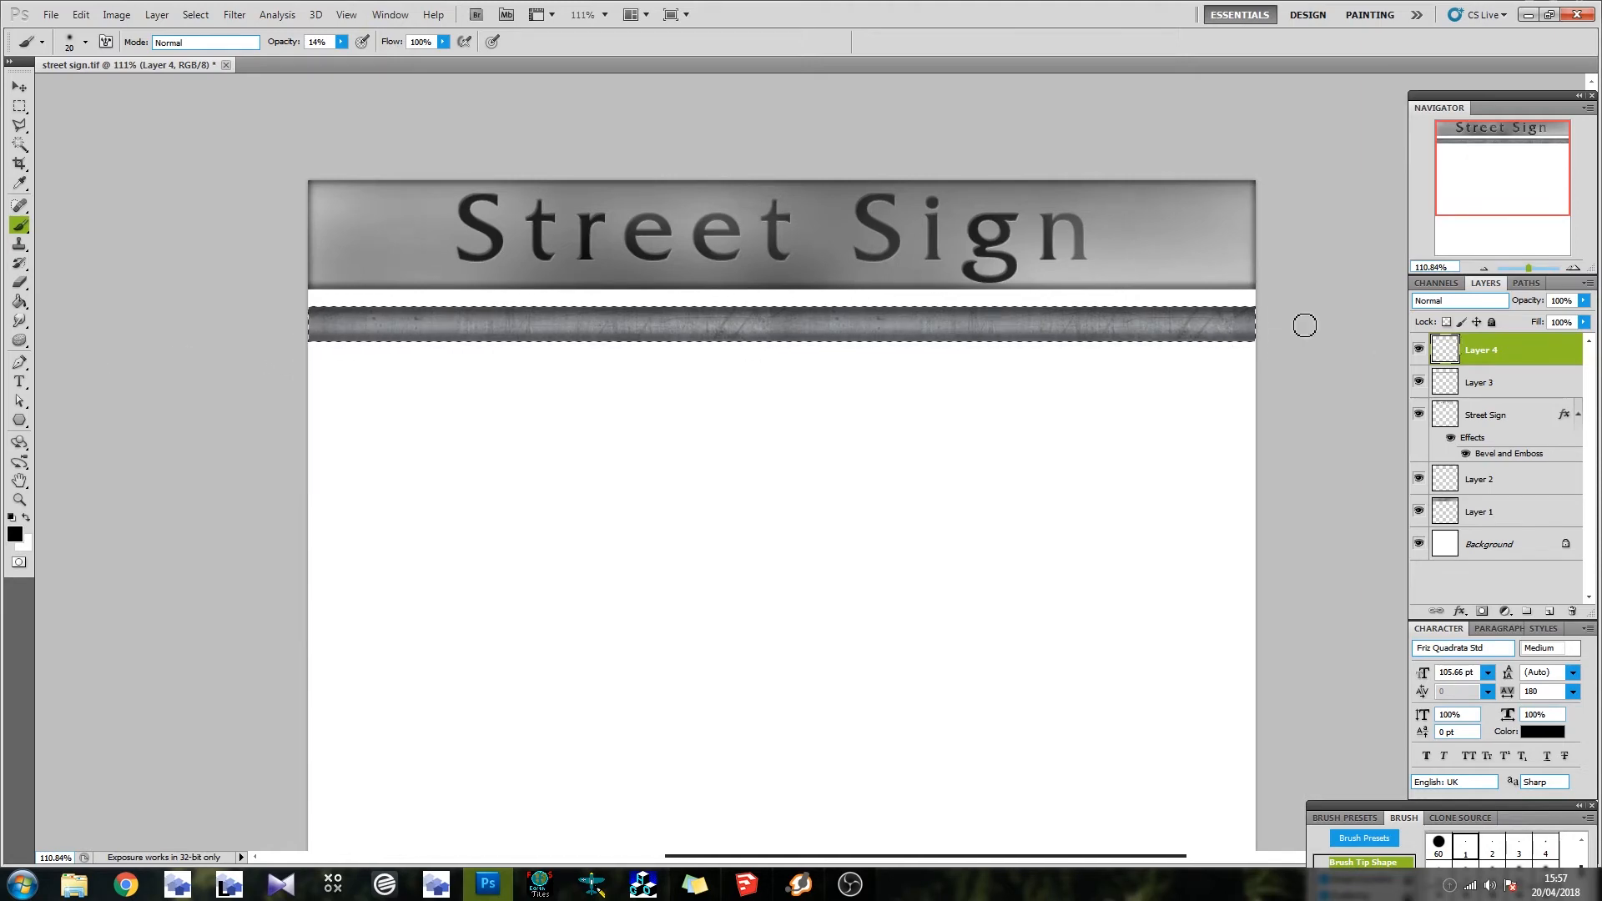
Move the shading on Layer 4 and the metal strip on Layer 3 up against the sign's lower edge
key(v)
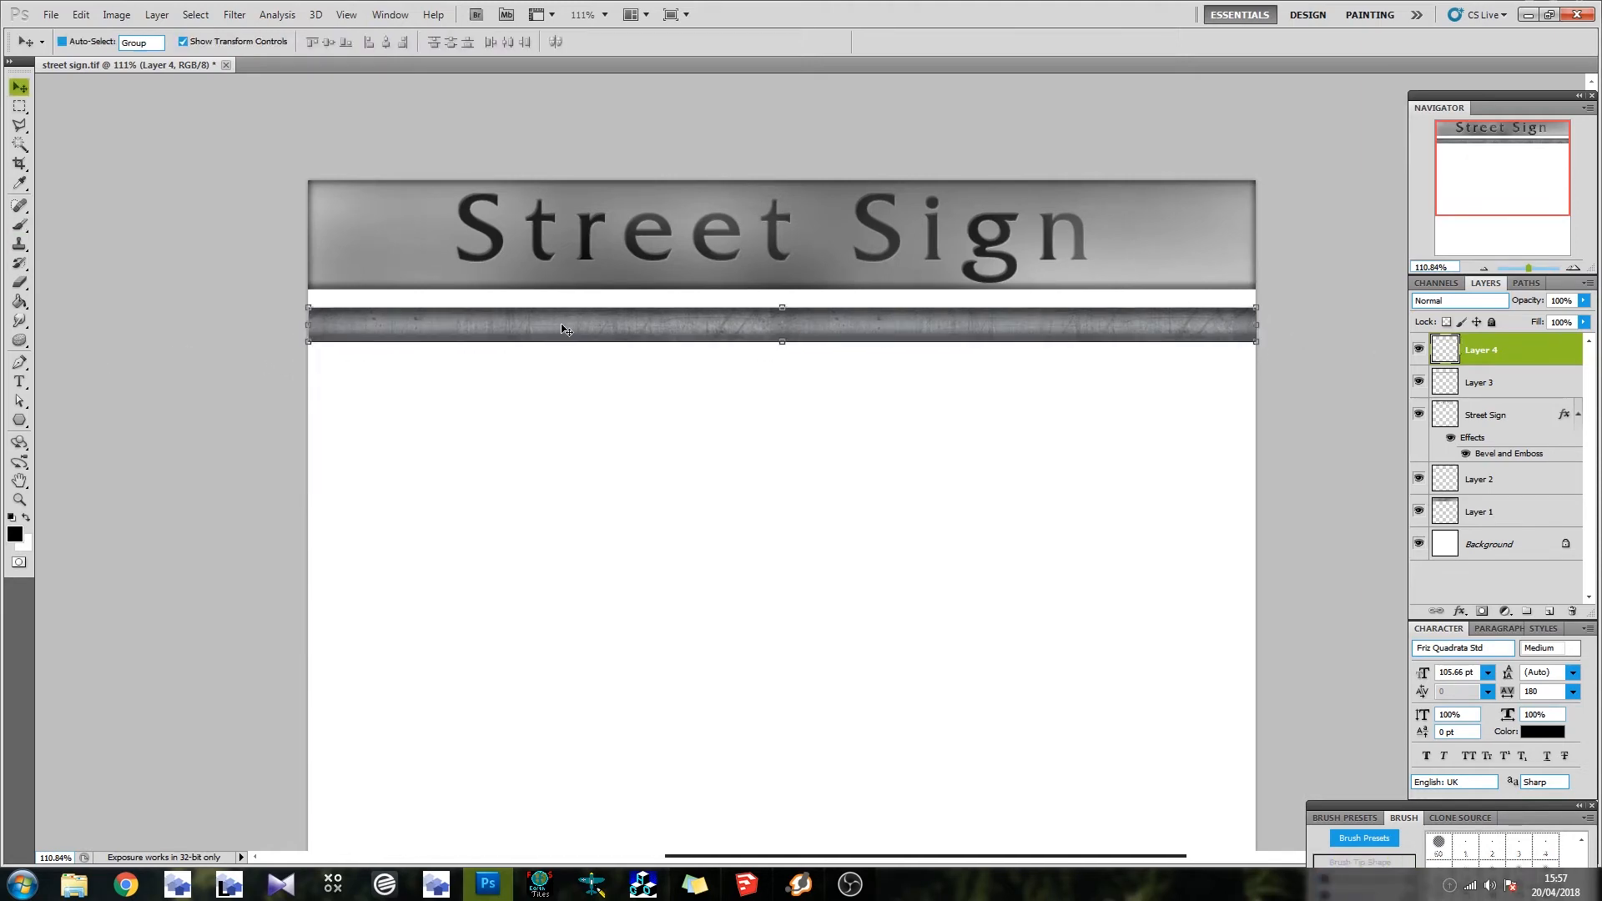
drag(562, 324, 562, 311)
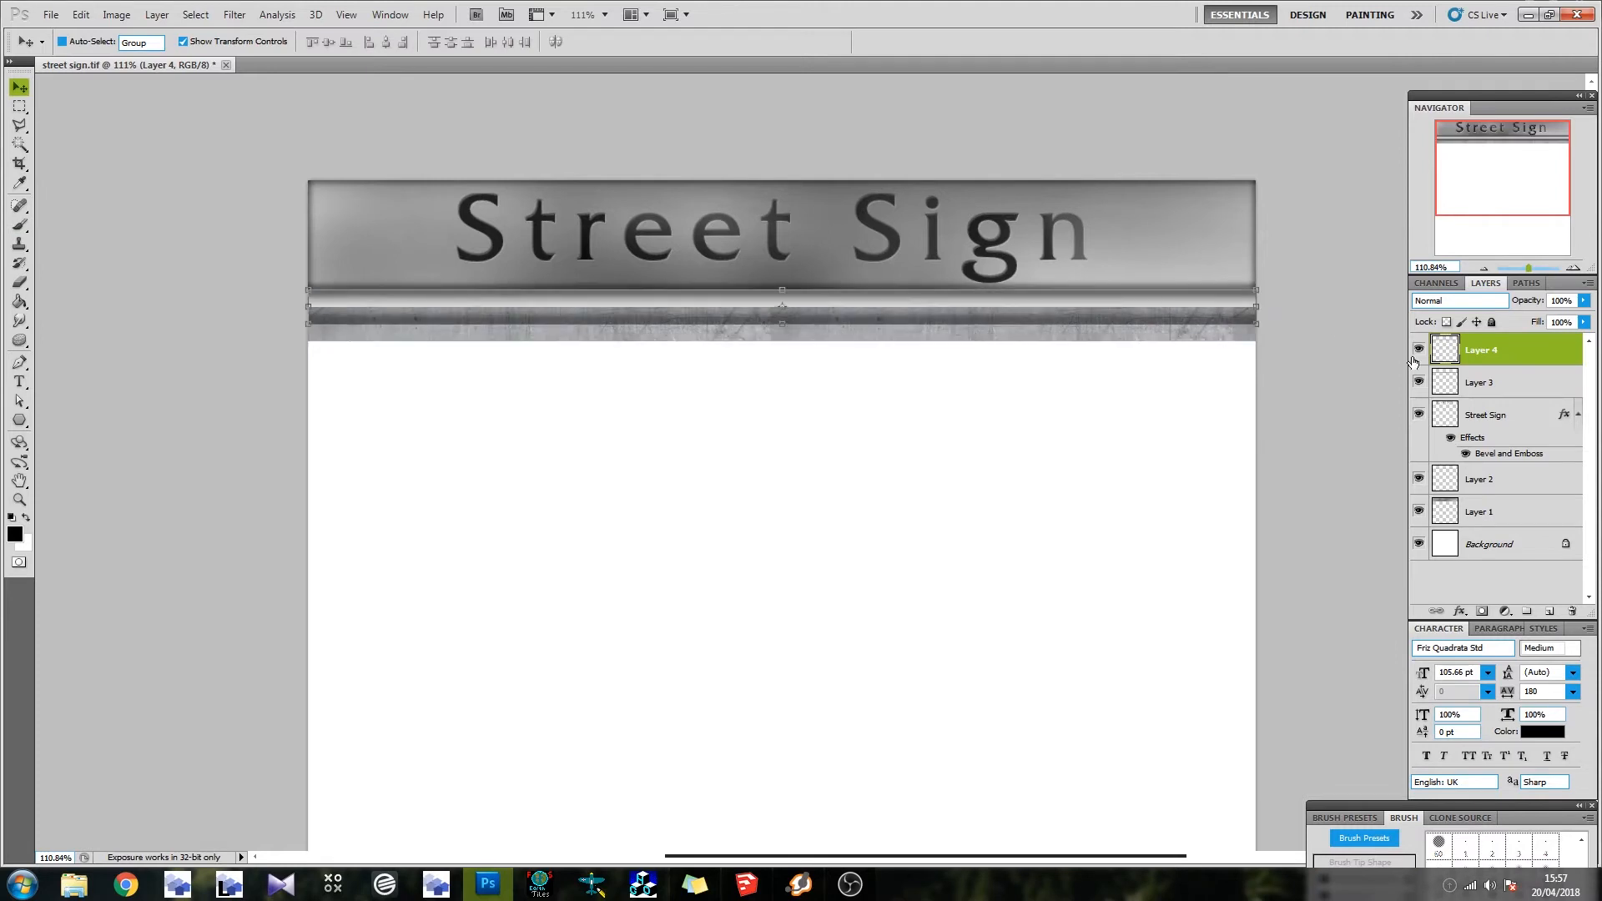
click(1492, 381)
drag(888, 343, 904, 317)
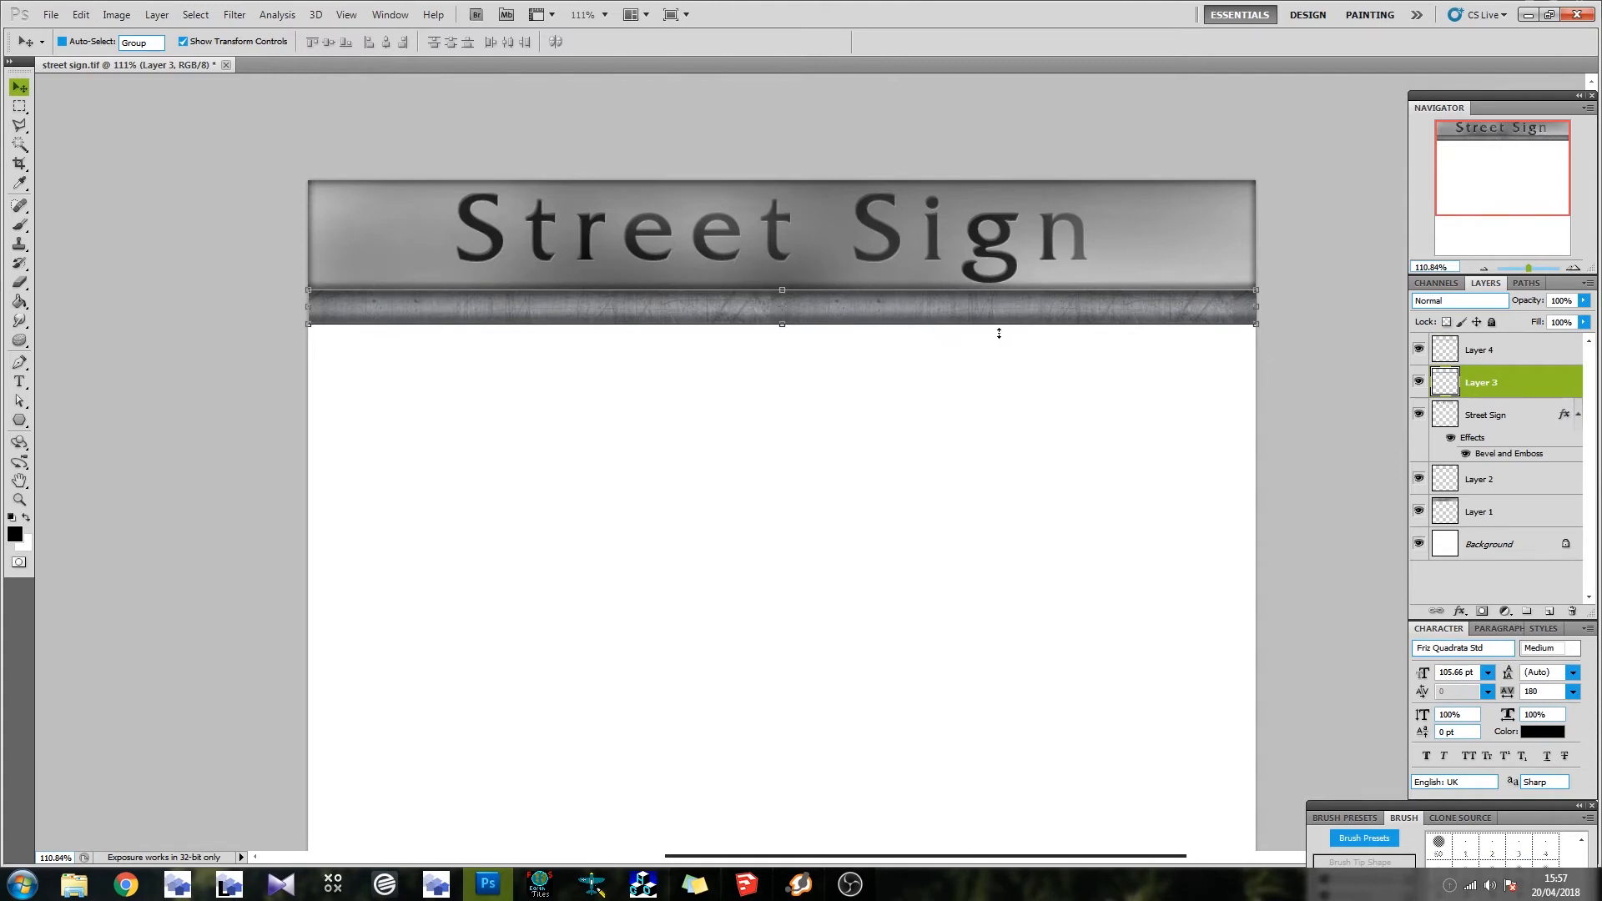
Switch to SketchUp and examine the signboard's blank end and underside
click(746, 883)
mouse_move(570, 343)
middle_down()
mouse_move(317, 329)
mouse_move(409, 302)
middle_up()
scroll(411, 305, down, 3)
middle_drag(337, 355, 392, 243)
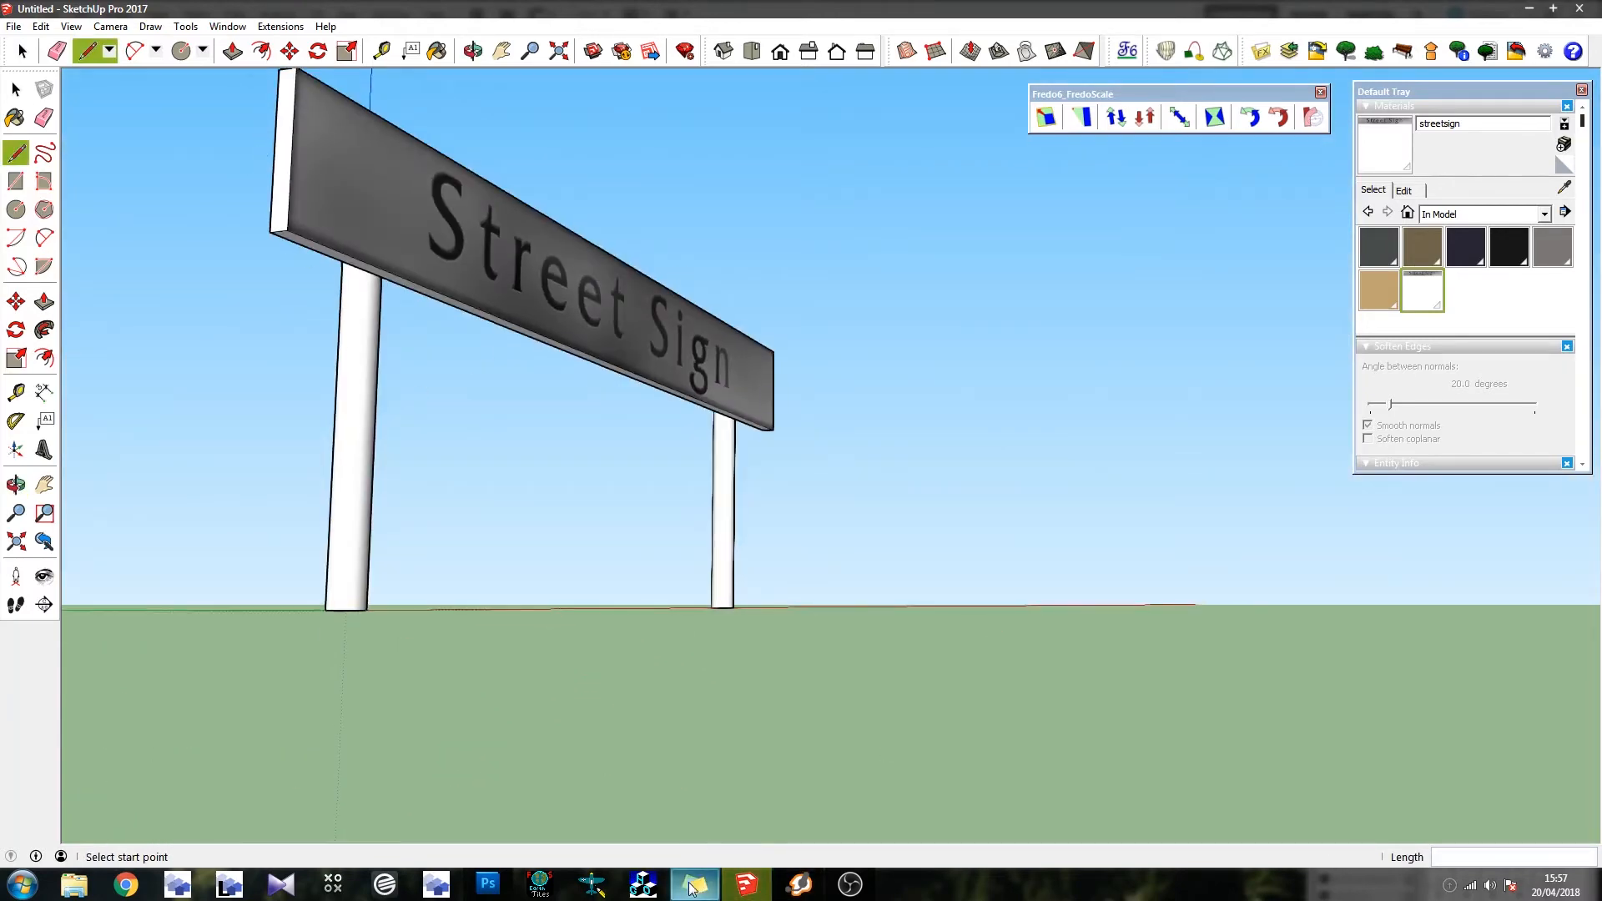
Switch back to Photoshop, duplicate Layer 3 and Layer 4 together, and place the copies directly below the first strip
click(488, 885)
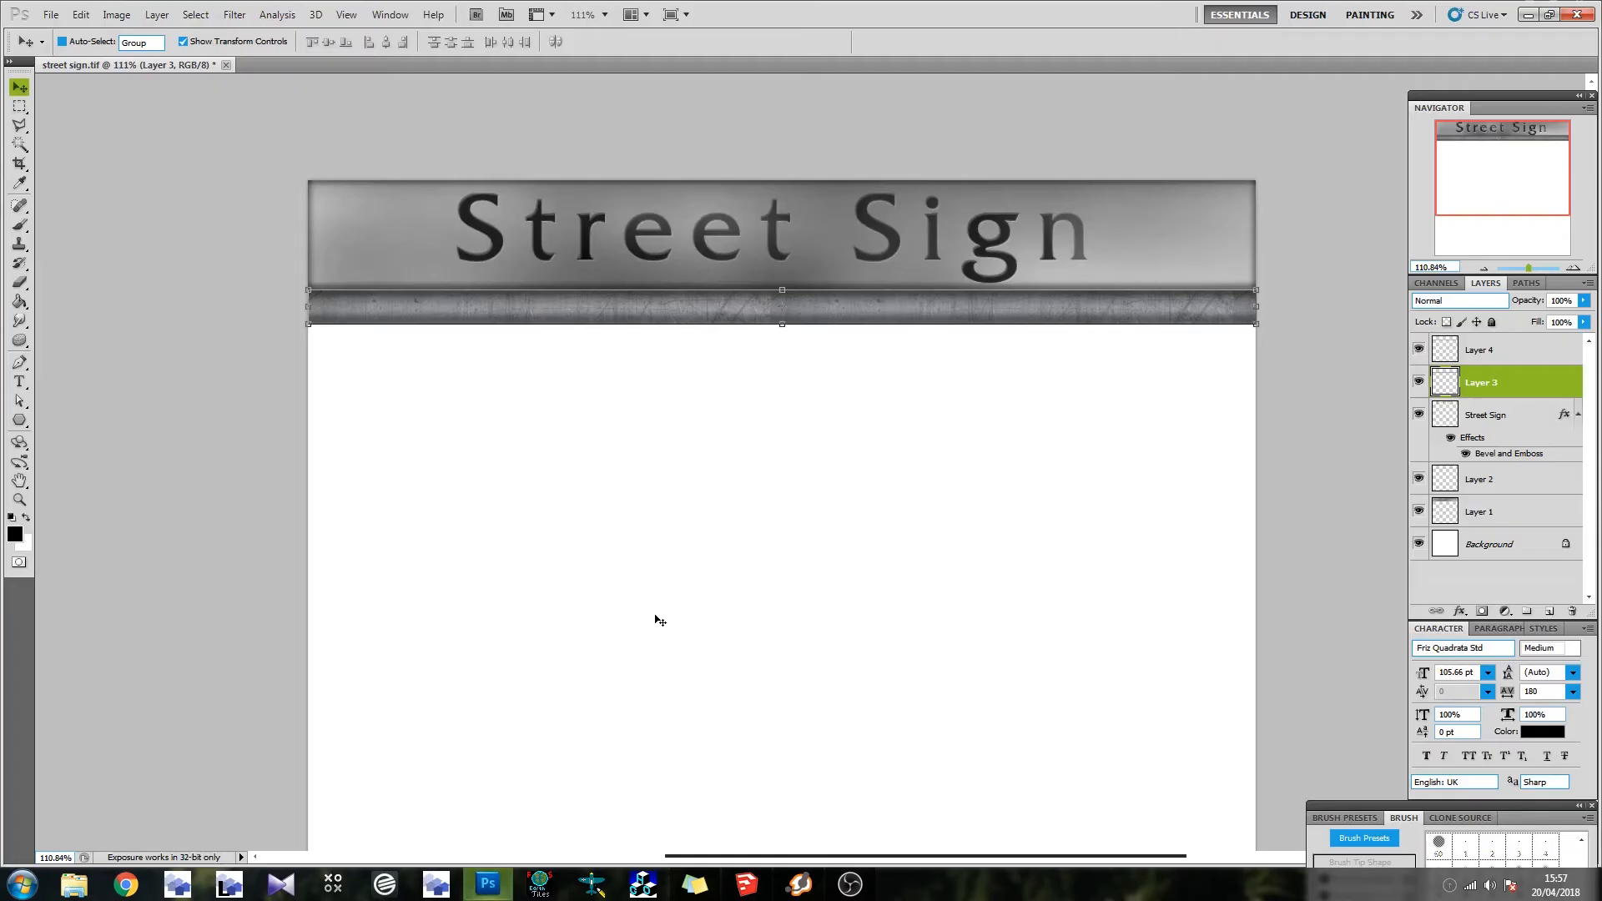
shift+click(1506, 355)
key(ctrl+j)
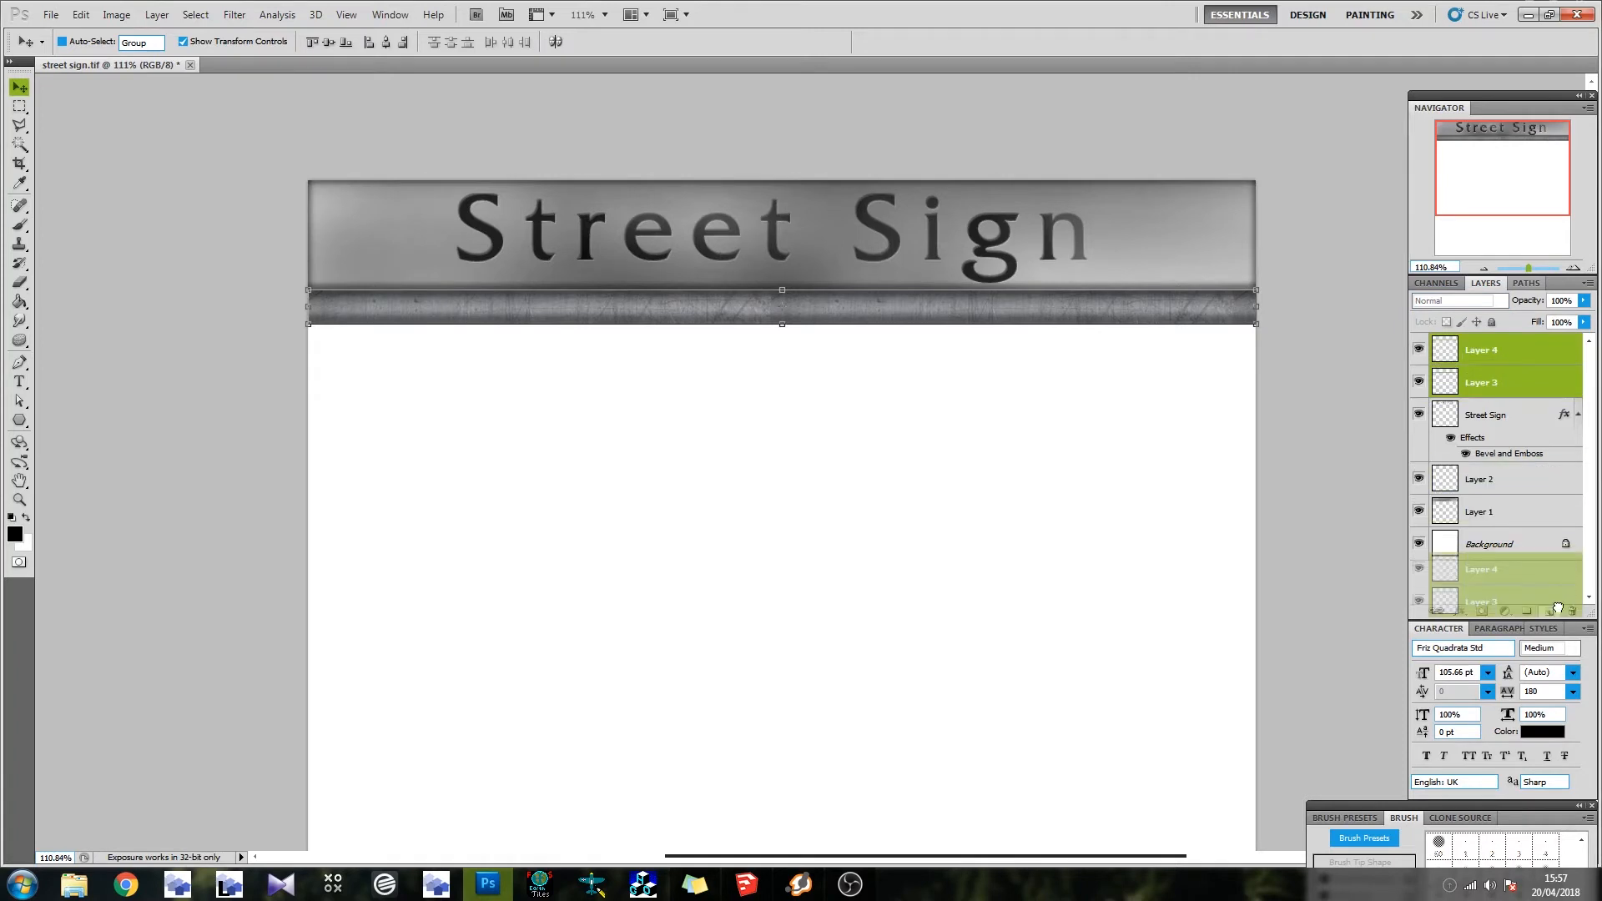
drag(697, 318, 696, 353)
click(1508, 383)
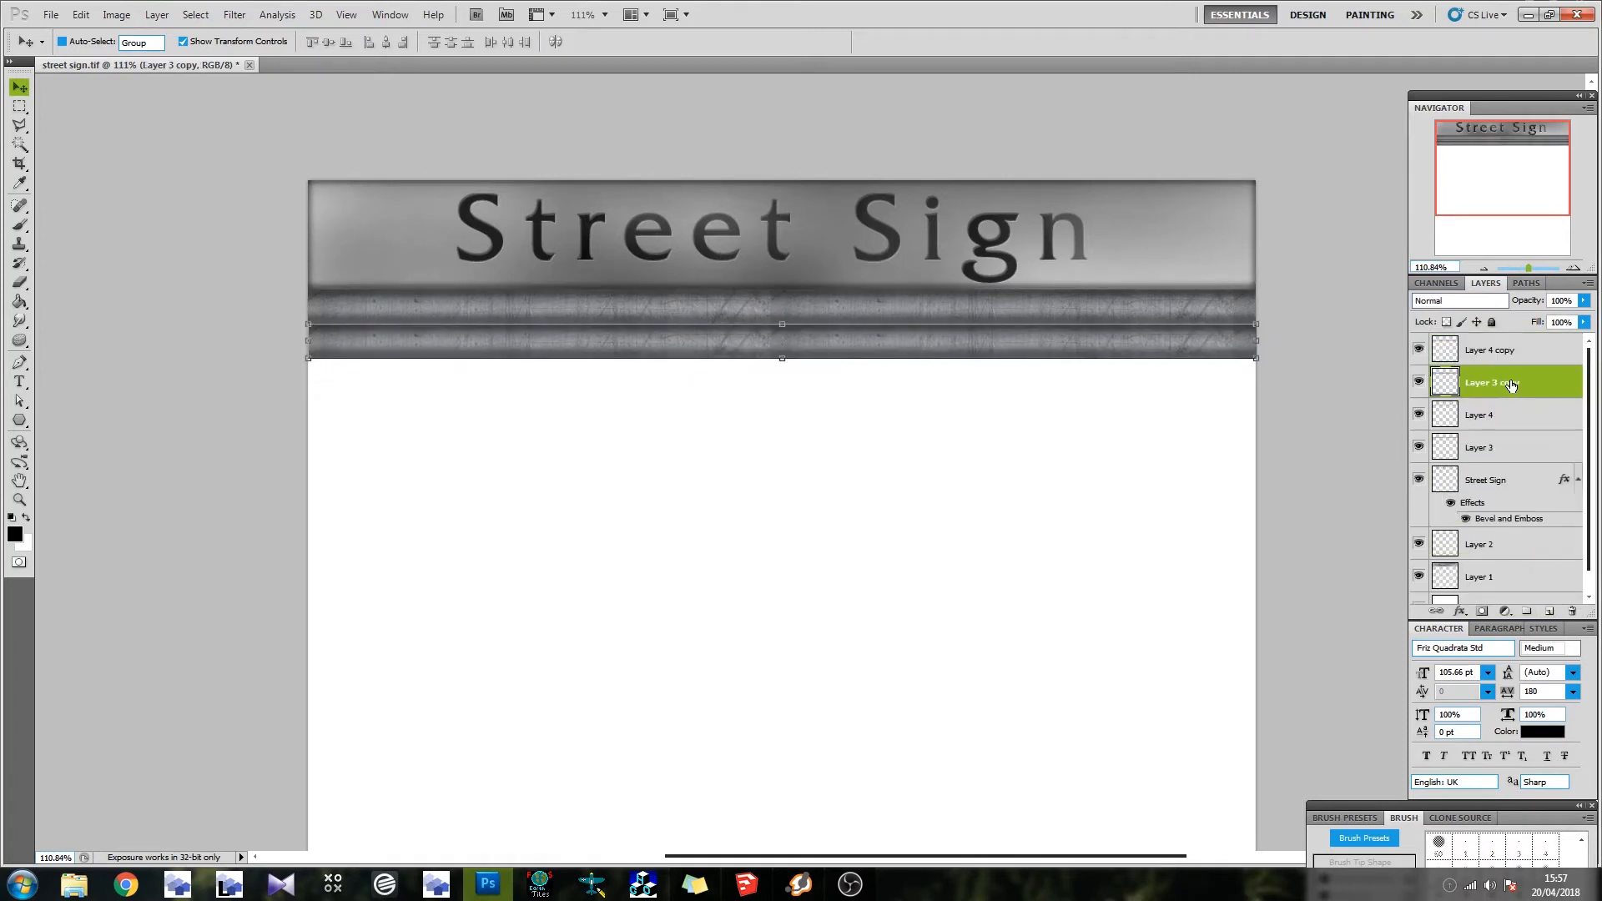
Darken the lower metal strip on Layer 3 copy with two rounds of the Variations adjustment
click(116, 14)
mouse_move(213, 56)
click(409, 349)
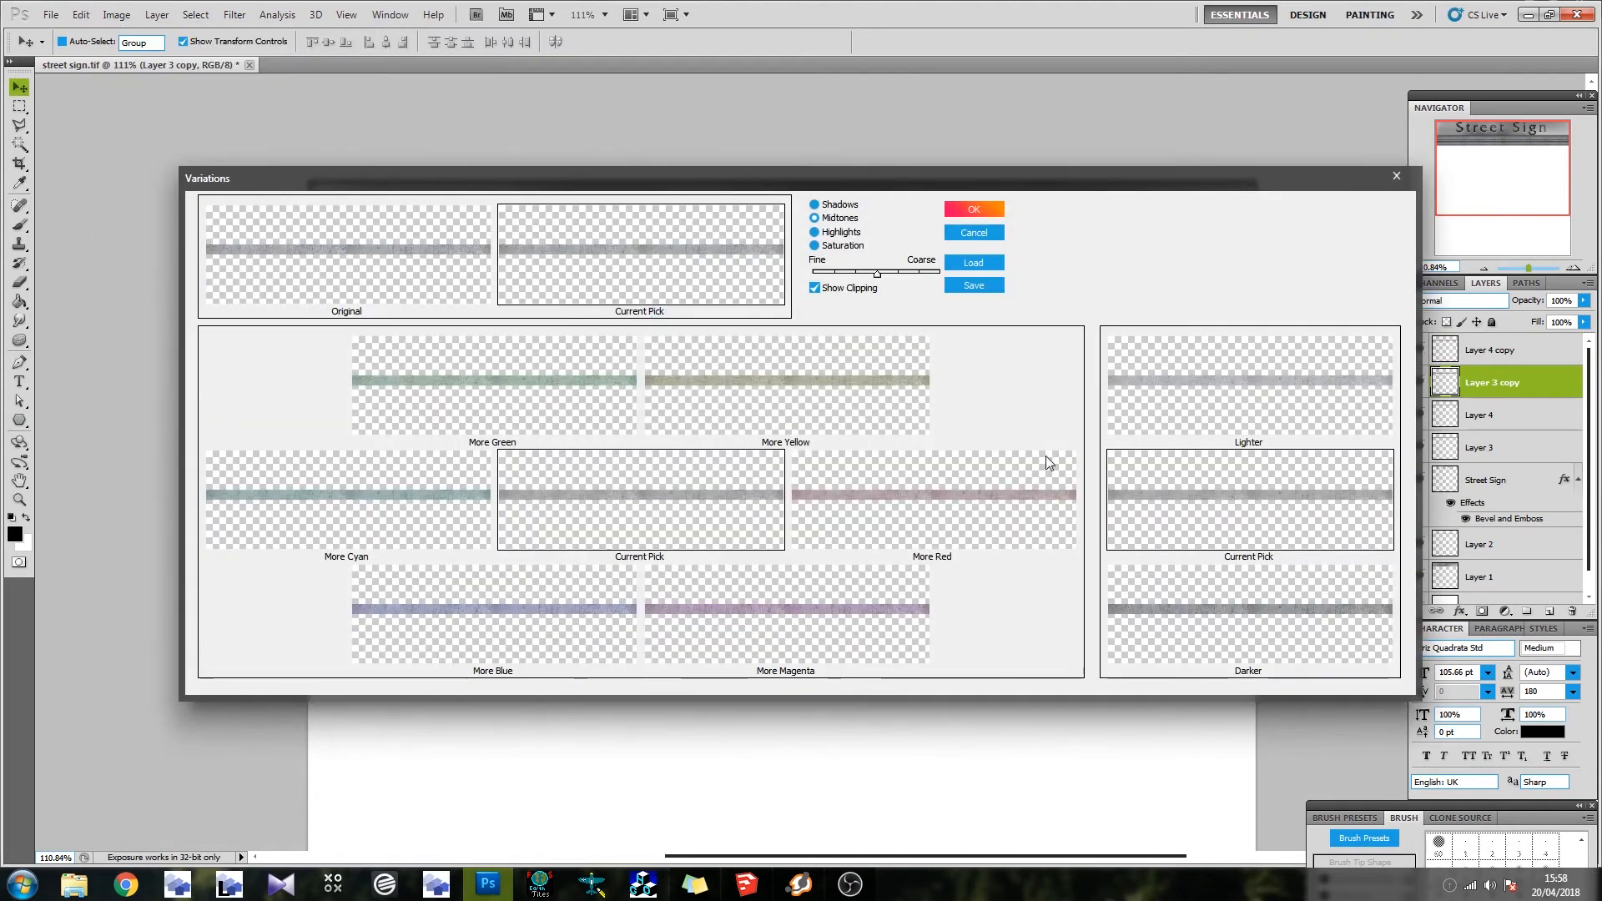
click(988, 212)
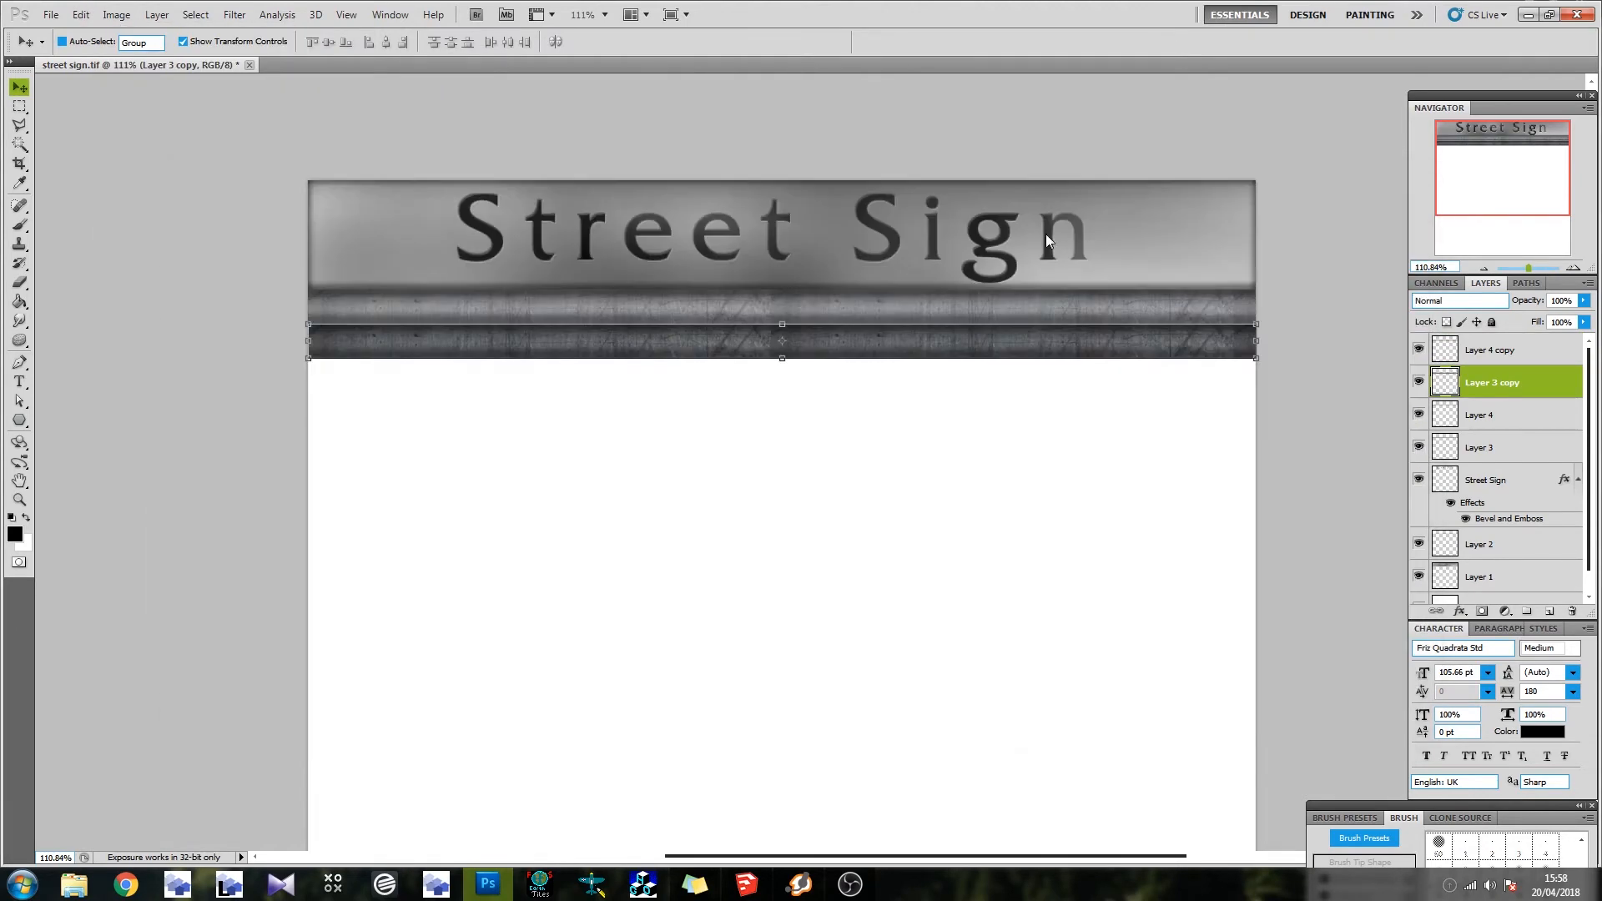
click(116, 14)
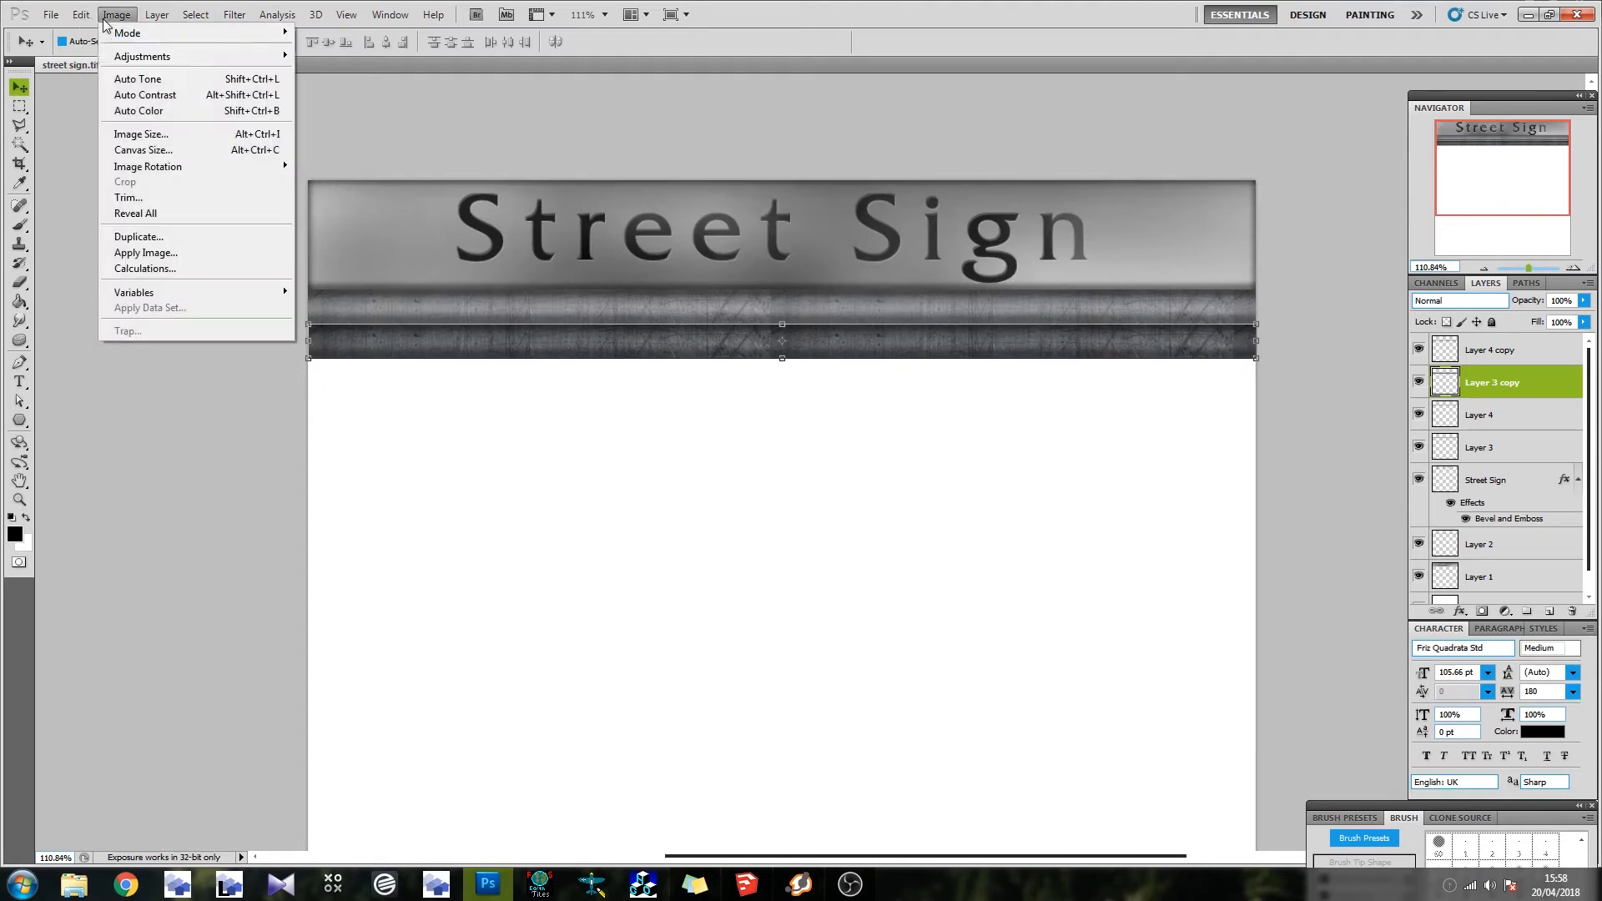
mouse_move(167, 56)
click(418, 351)
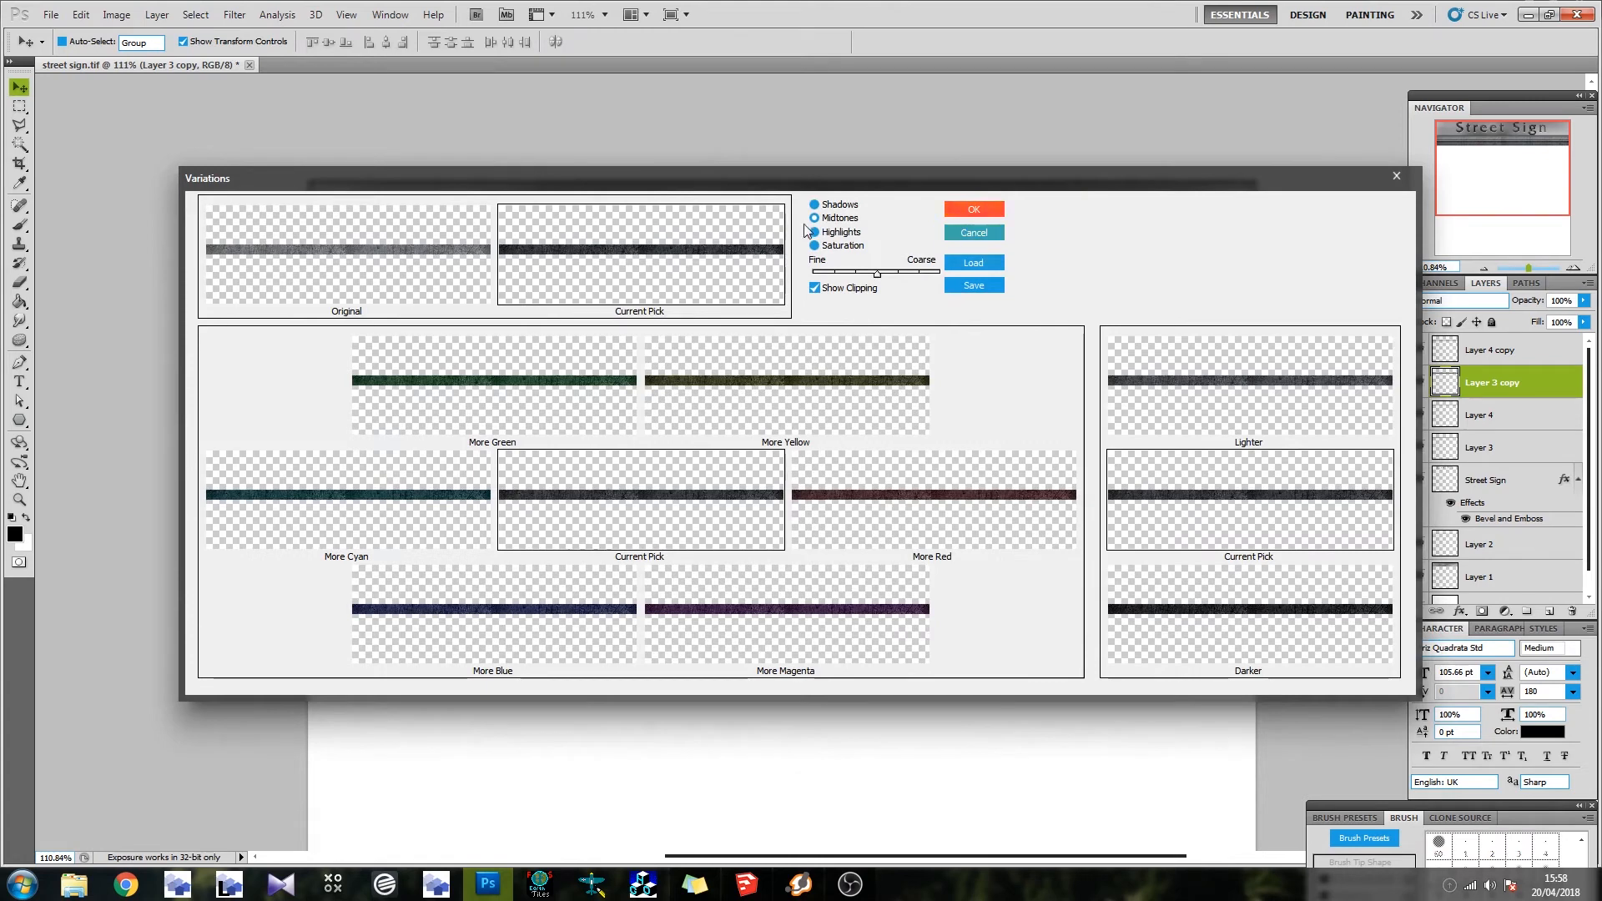
click(815, 246)
click(974, 211)
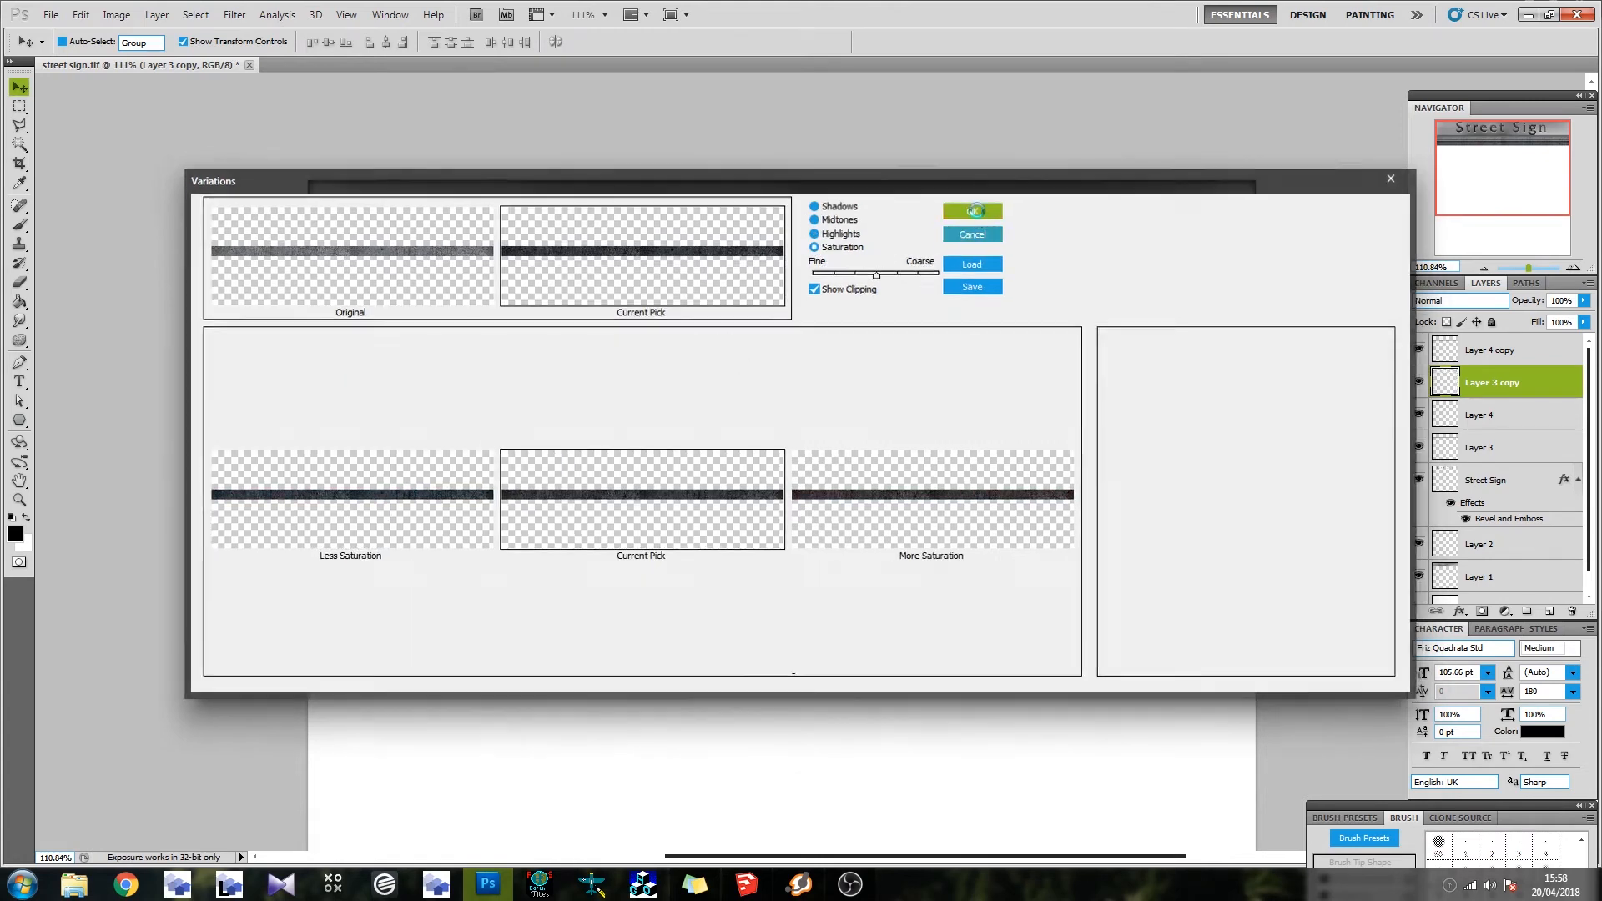
scroll(777, 356, up, 1)
scroll(777, 353, up, 1)
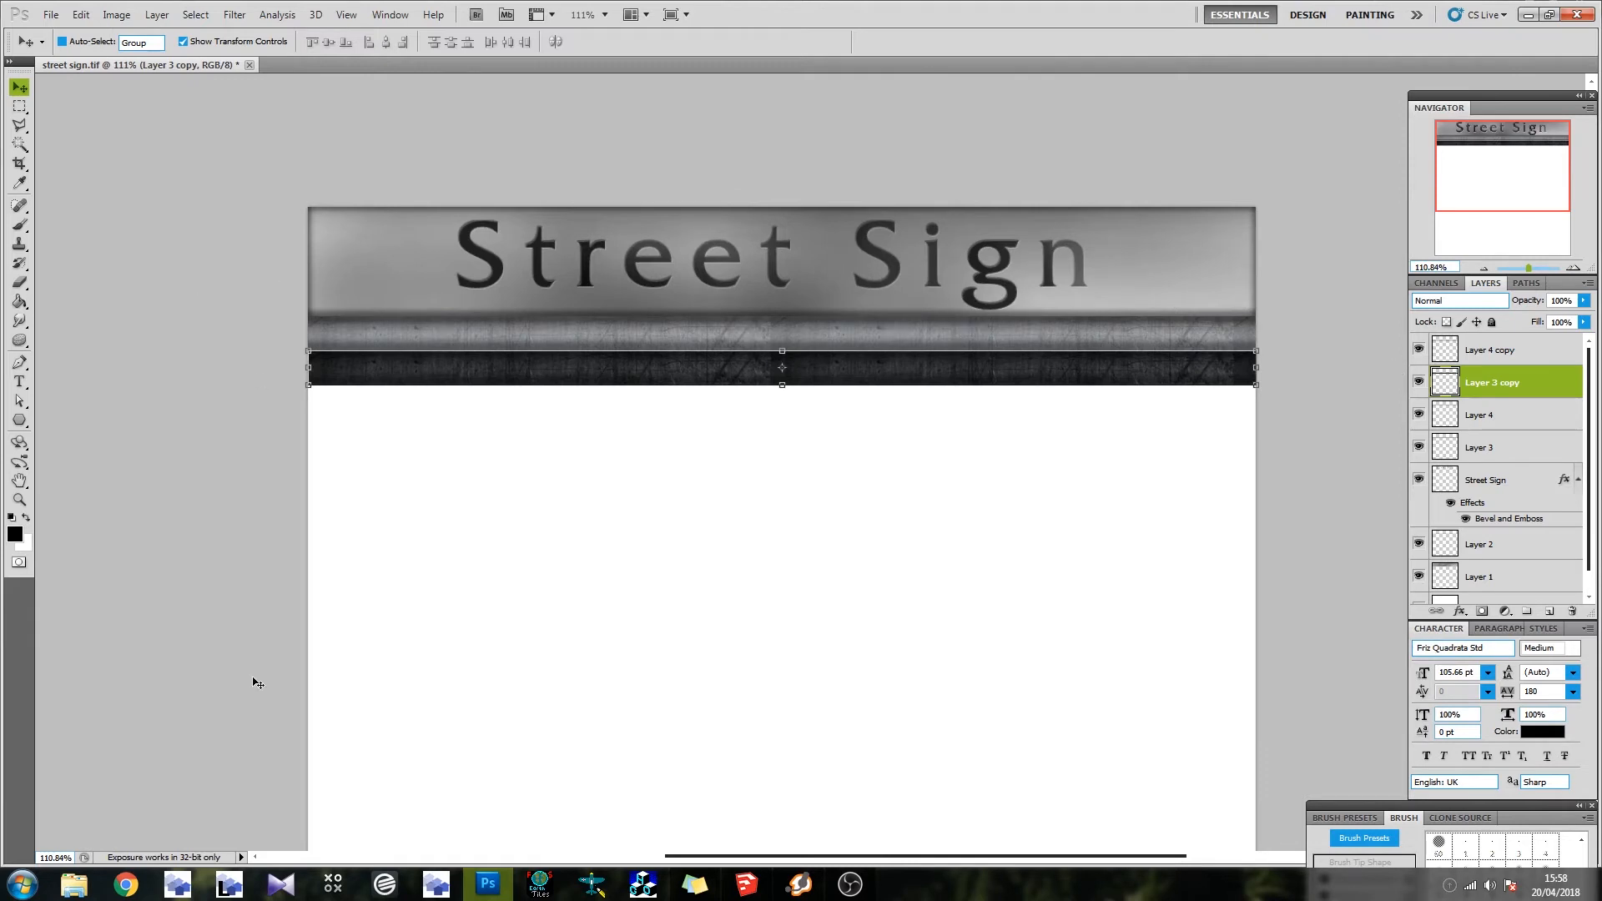
Switch to SketchUp and measure the diameter across the top of the signpost with the Line tool
click(746, 884)
key(o)
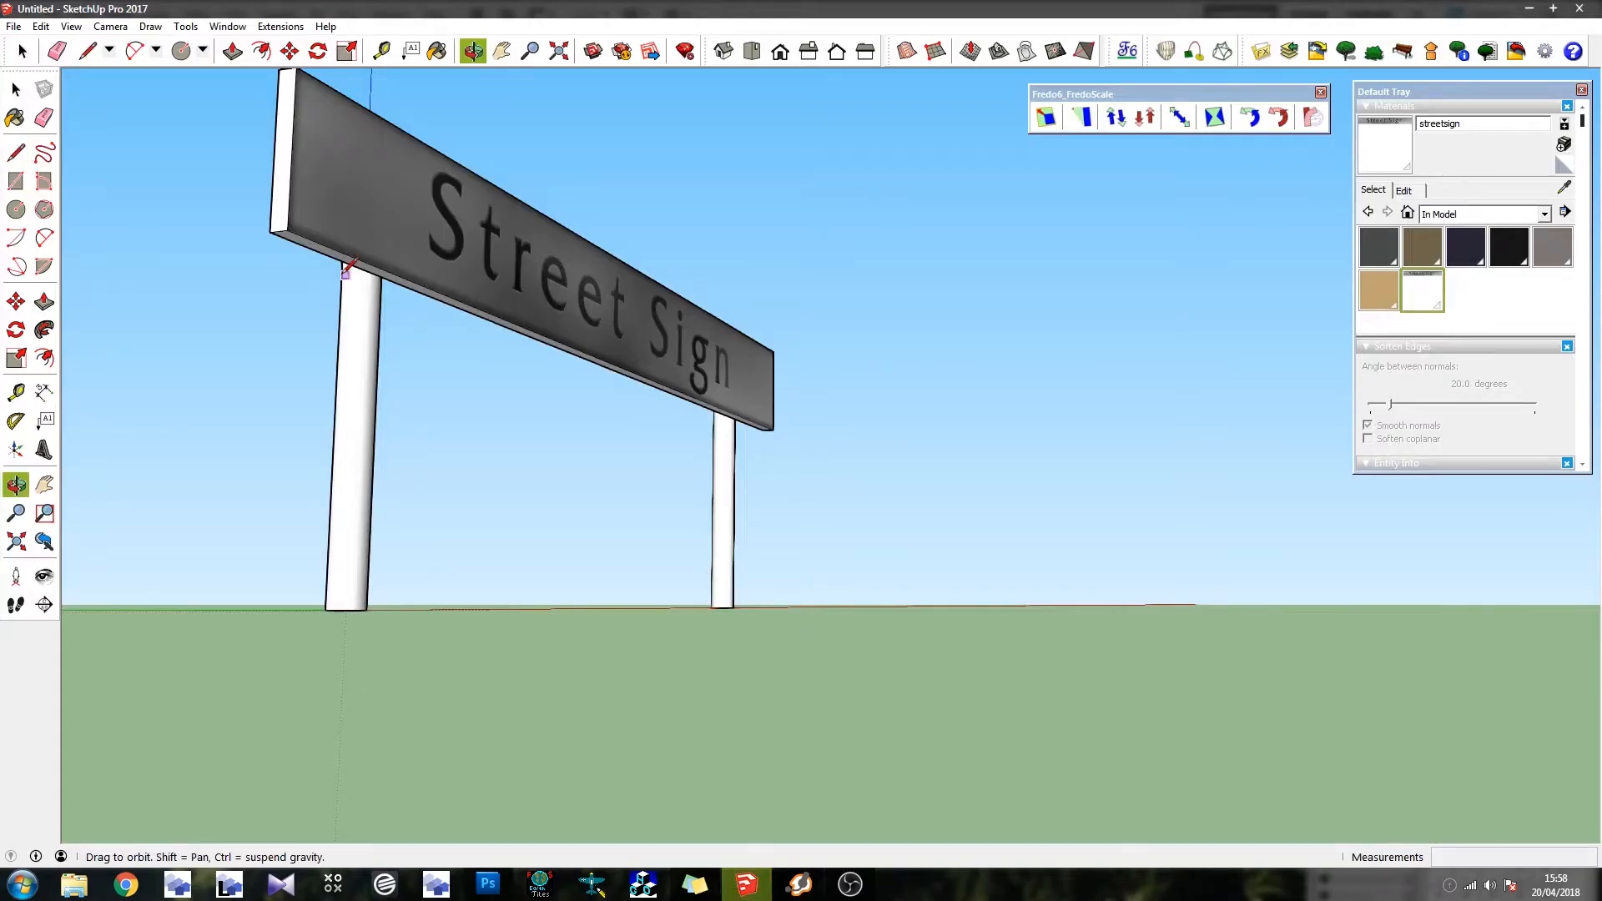
drag(751, 783, 688, 440)
middle_drag(688, 440, 705, 384)
scroll(651, 340, down, 3)
scroll(969, 351, up, 5)
middle_drag(876, 359, 758, 529)
scroll(447, 297, up, 5)
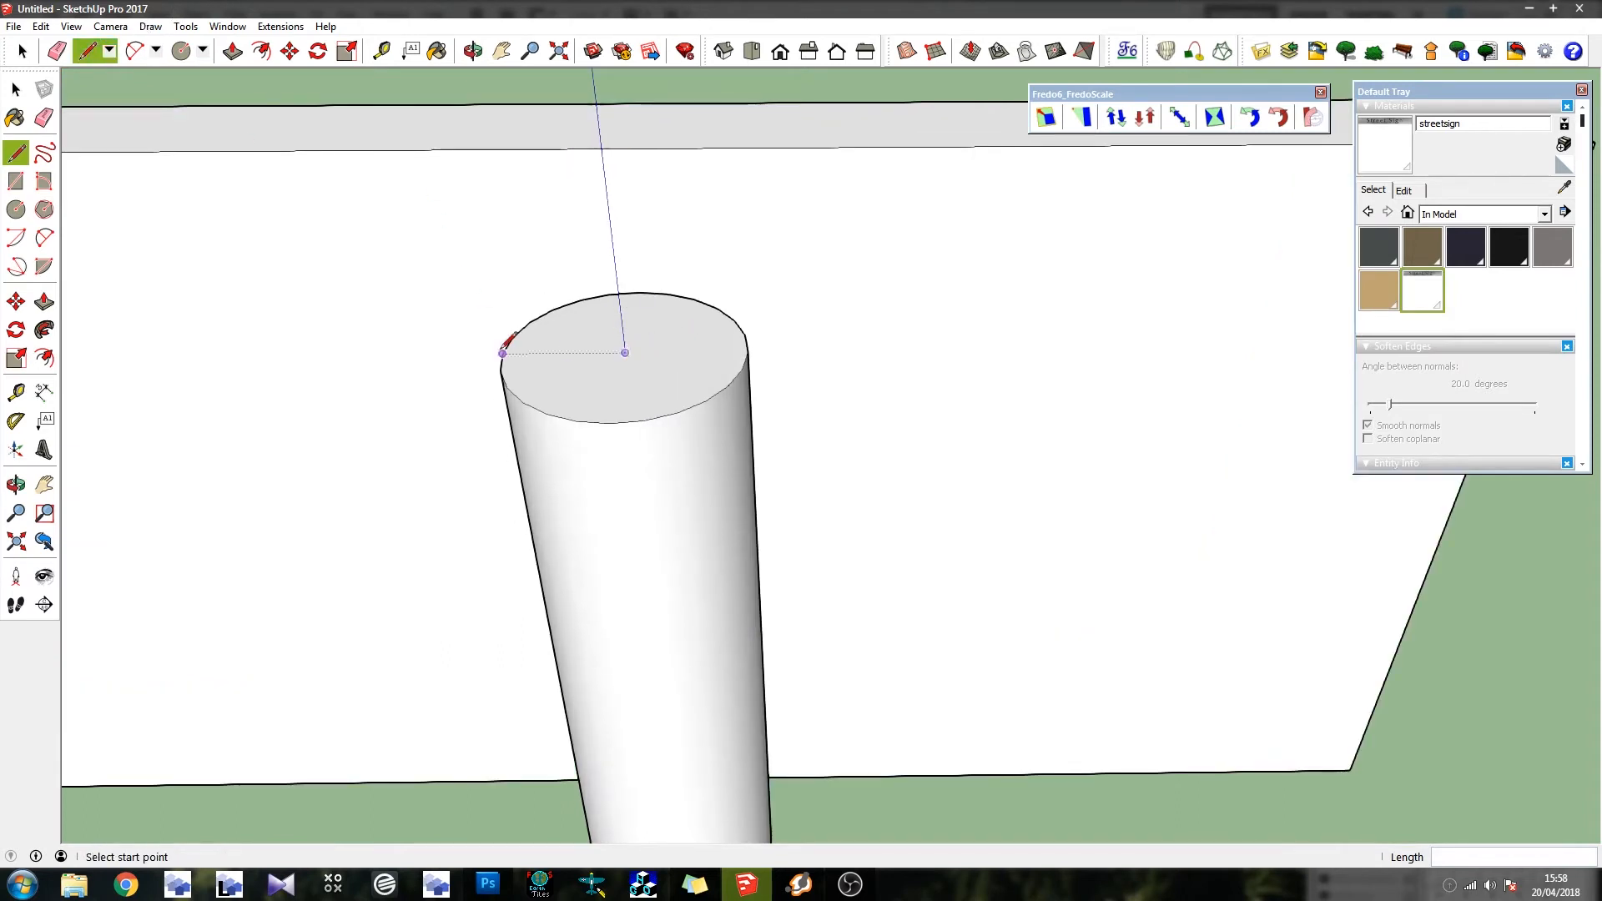
middle_drag(504, 352, 530, 484)
click(493, 503)
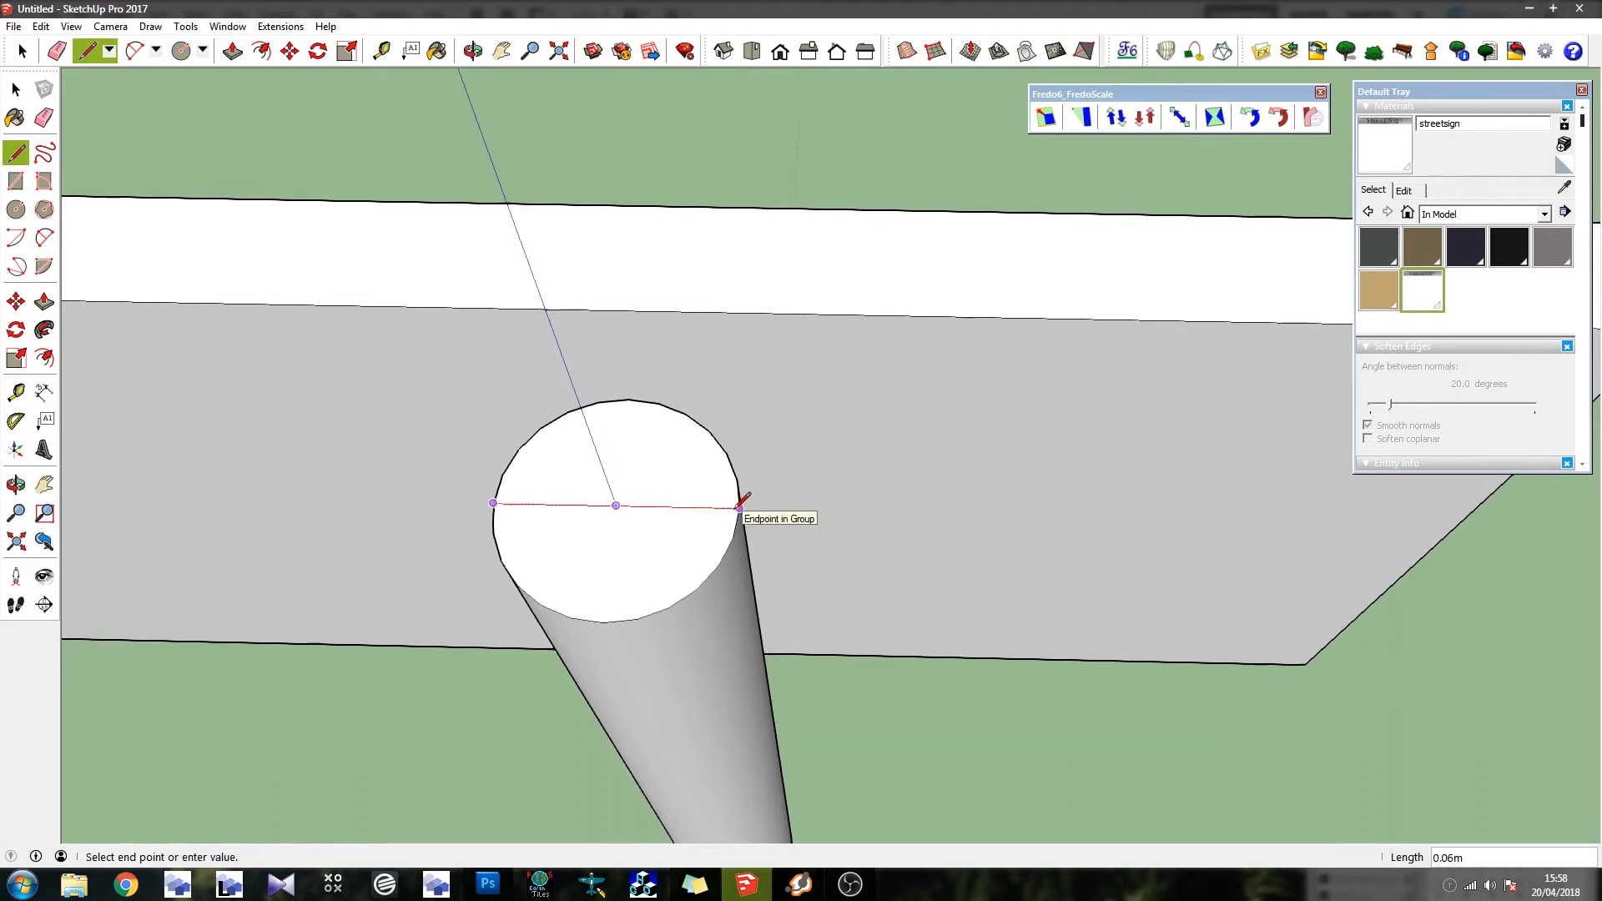
Measure the signpost's height from its top edge down to its base with the Line tool
middle_drag(738, 505, 647, 219)
scroll(649, 214, down, 2)
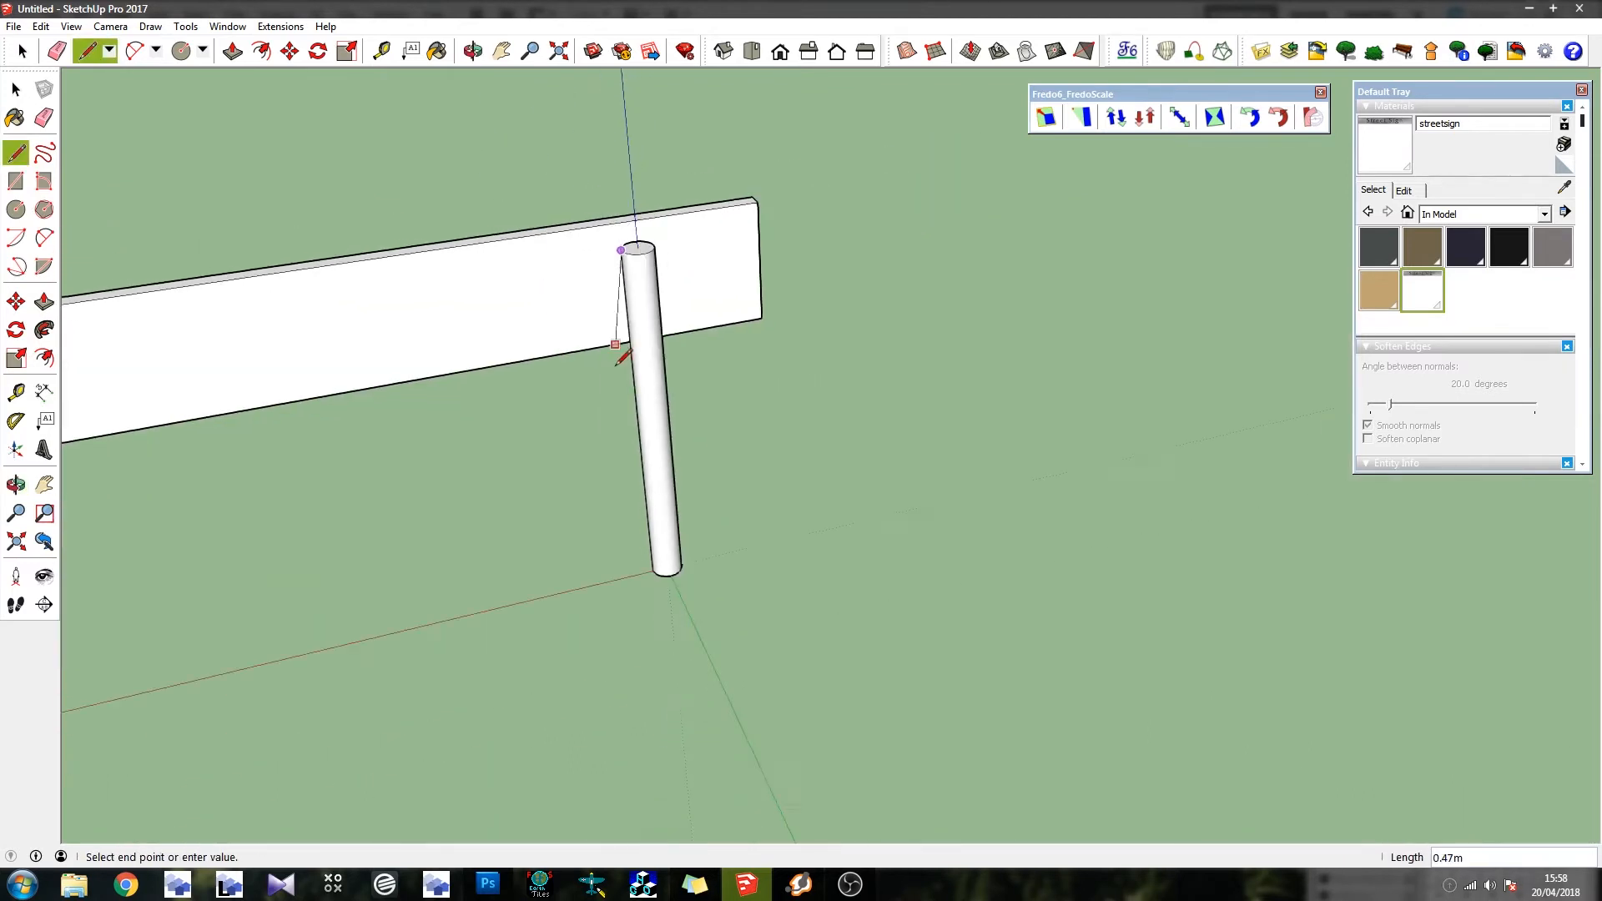
scroll(655, 571, up, 3)
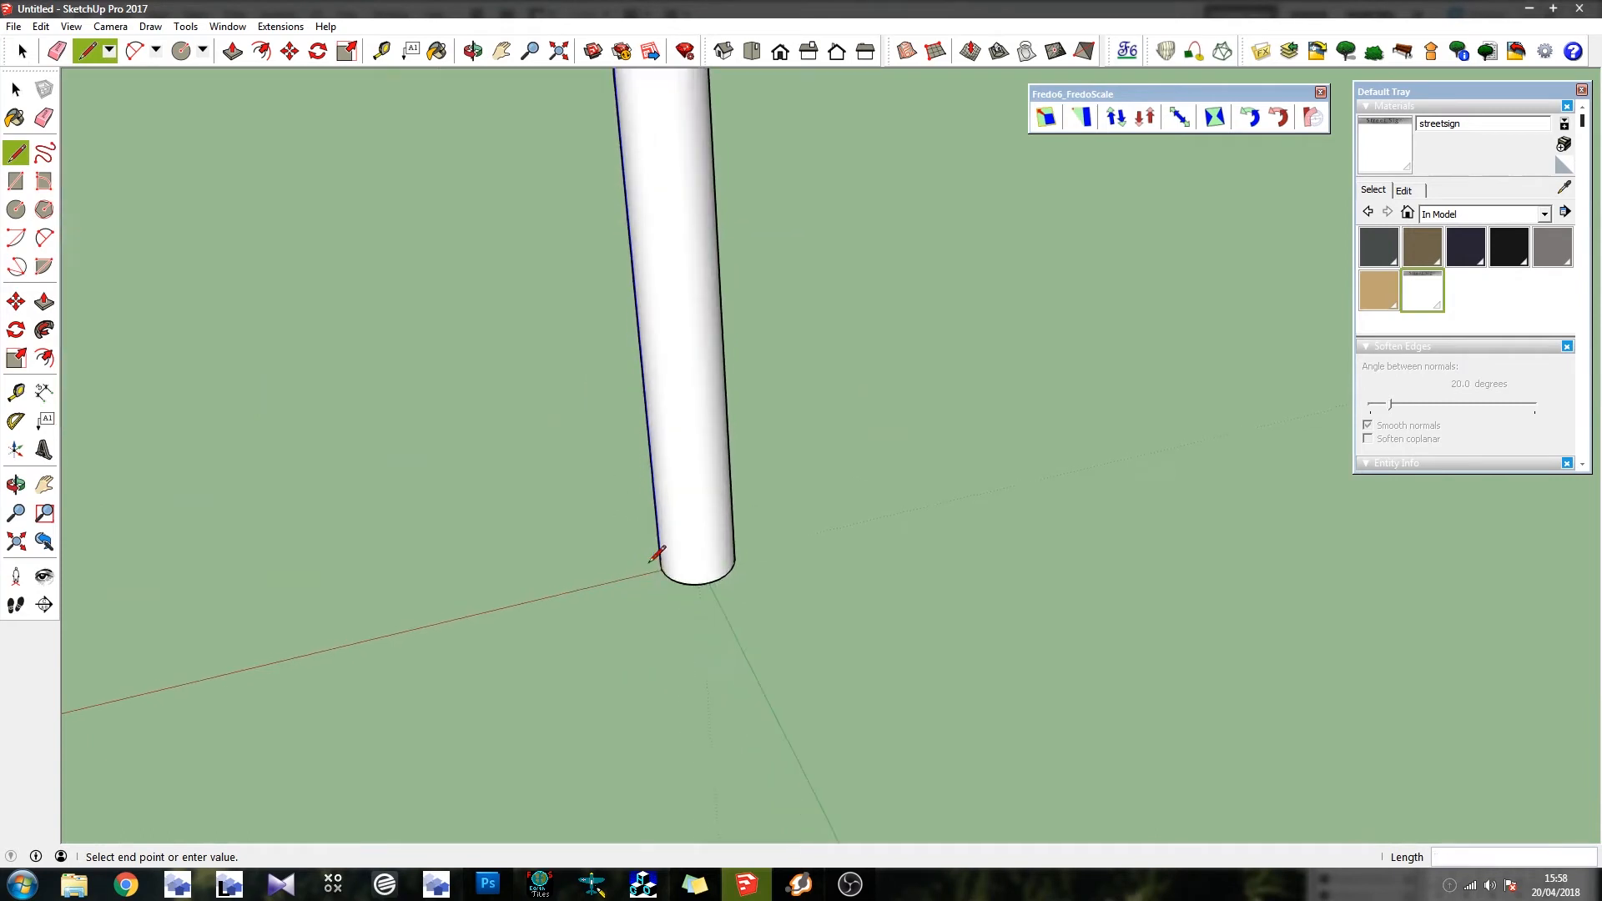
key(o)
middle_drag(667, 565, 866, 536)
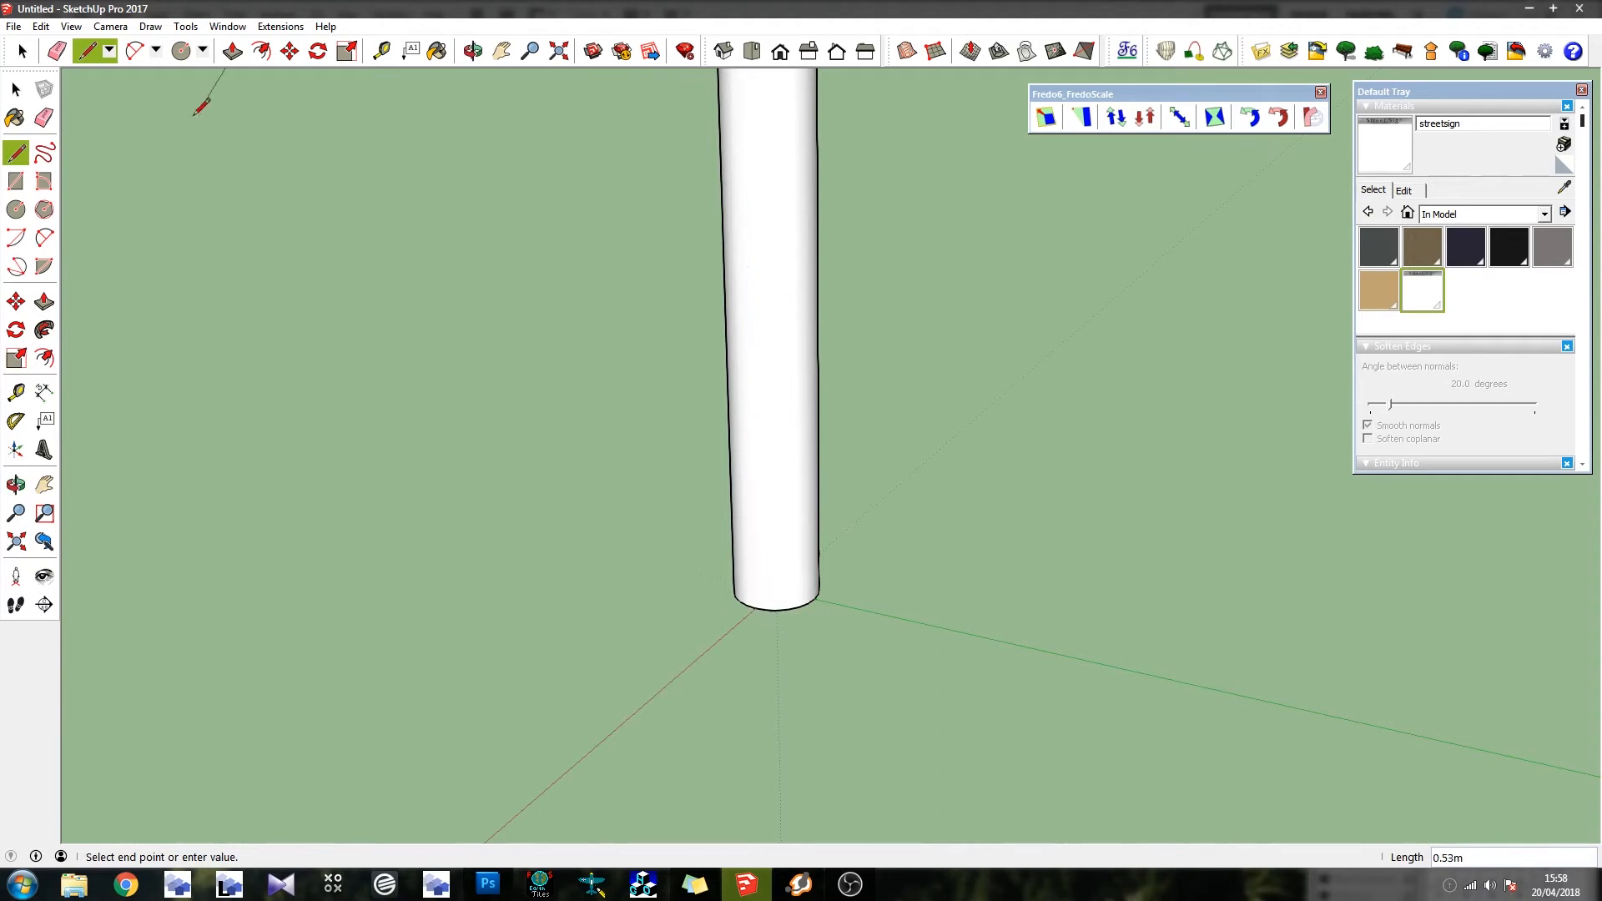
middle_drag(810, 236, 692, 542)
scroll(699, 535, down, 4)
middle_drag(723, 451, 494, 477)
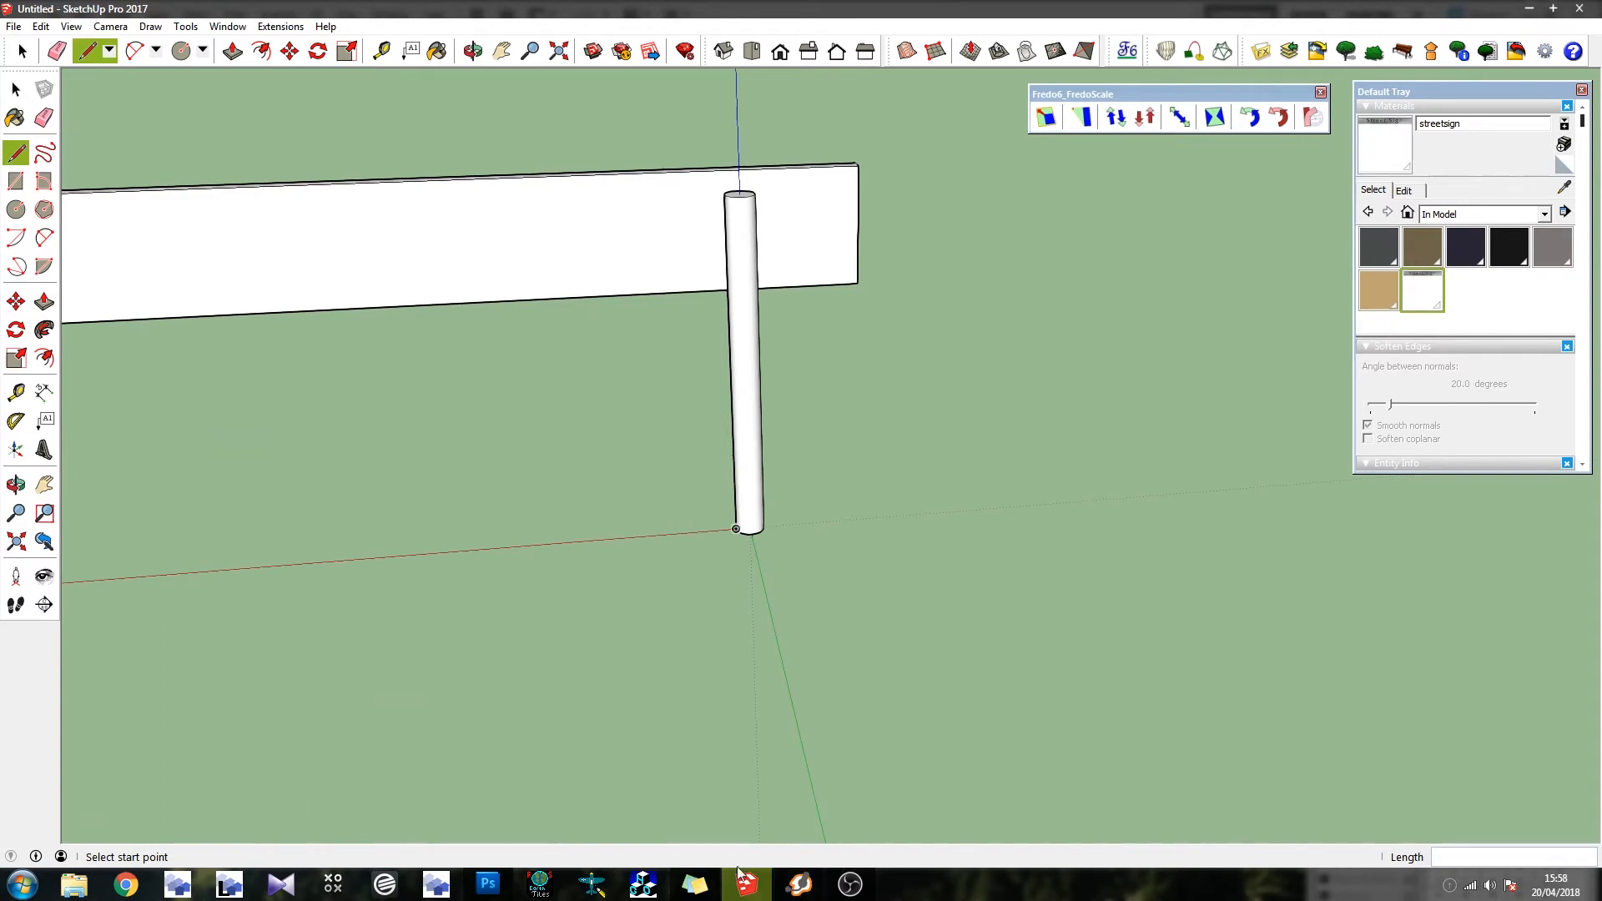
Switch back to Photoshop and create a new white RGB document 60 pixels wide and 730 pixels high
click(491, 886)
click(50, 14)
click(63, 34)
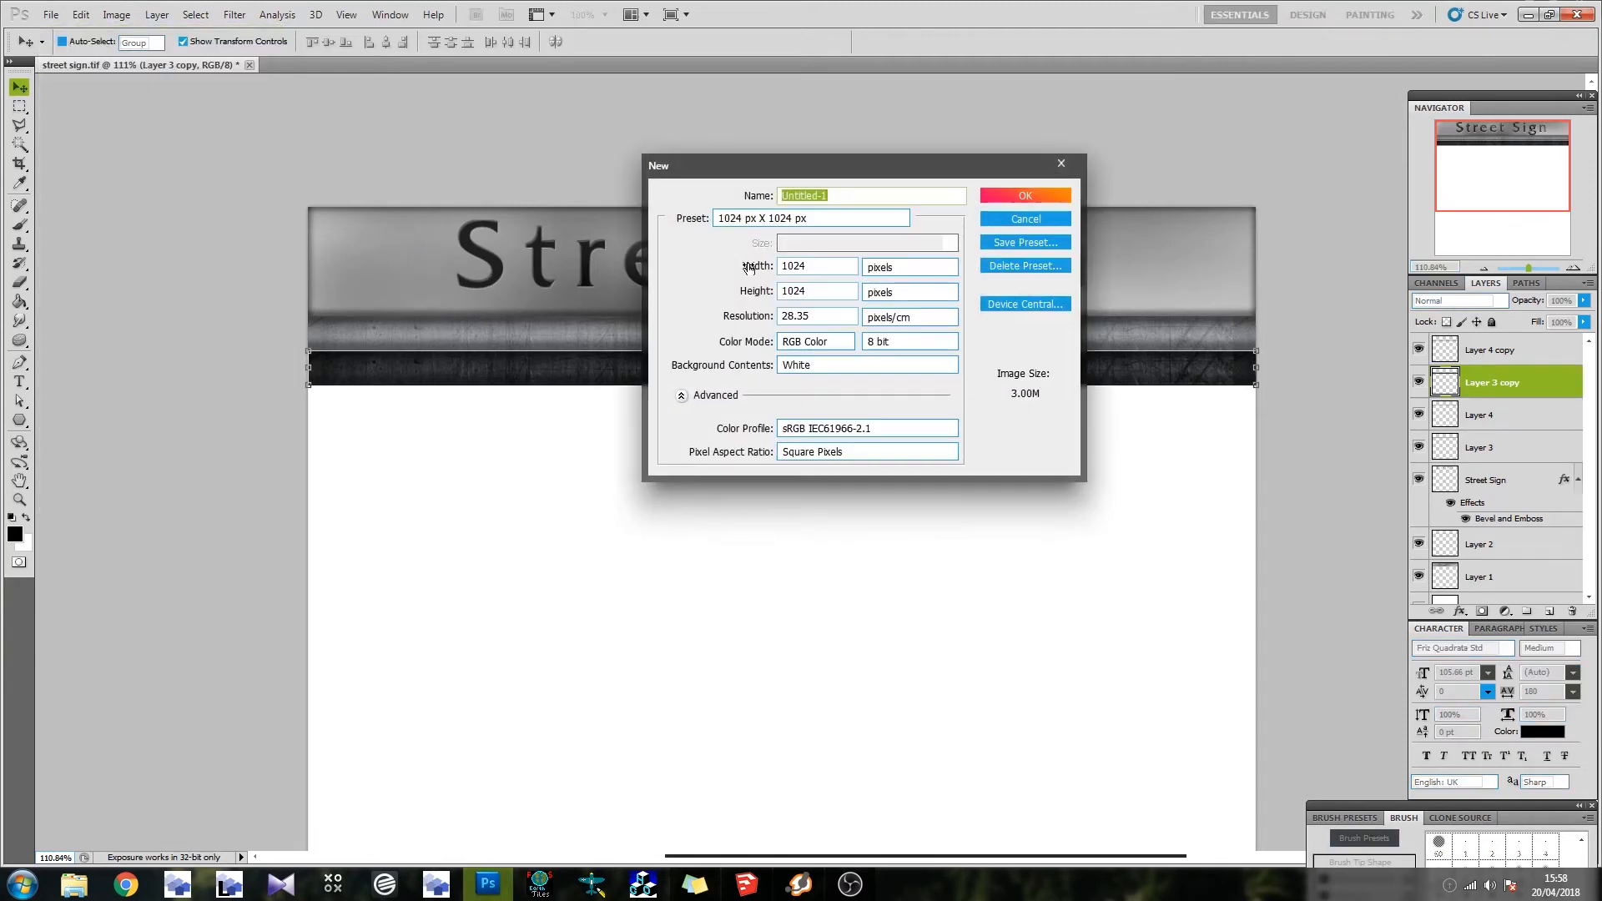
double_click(815, 267)
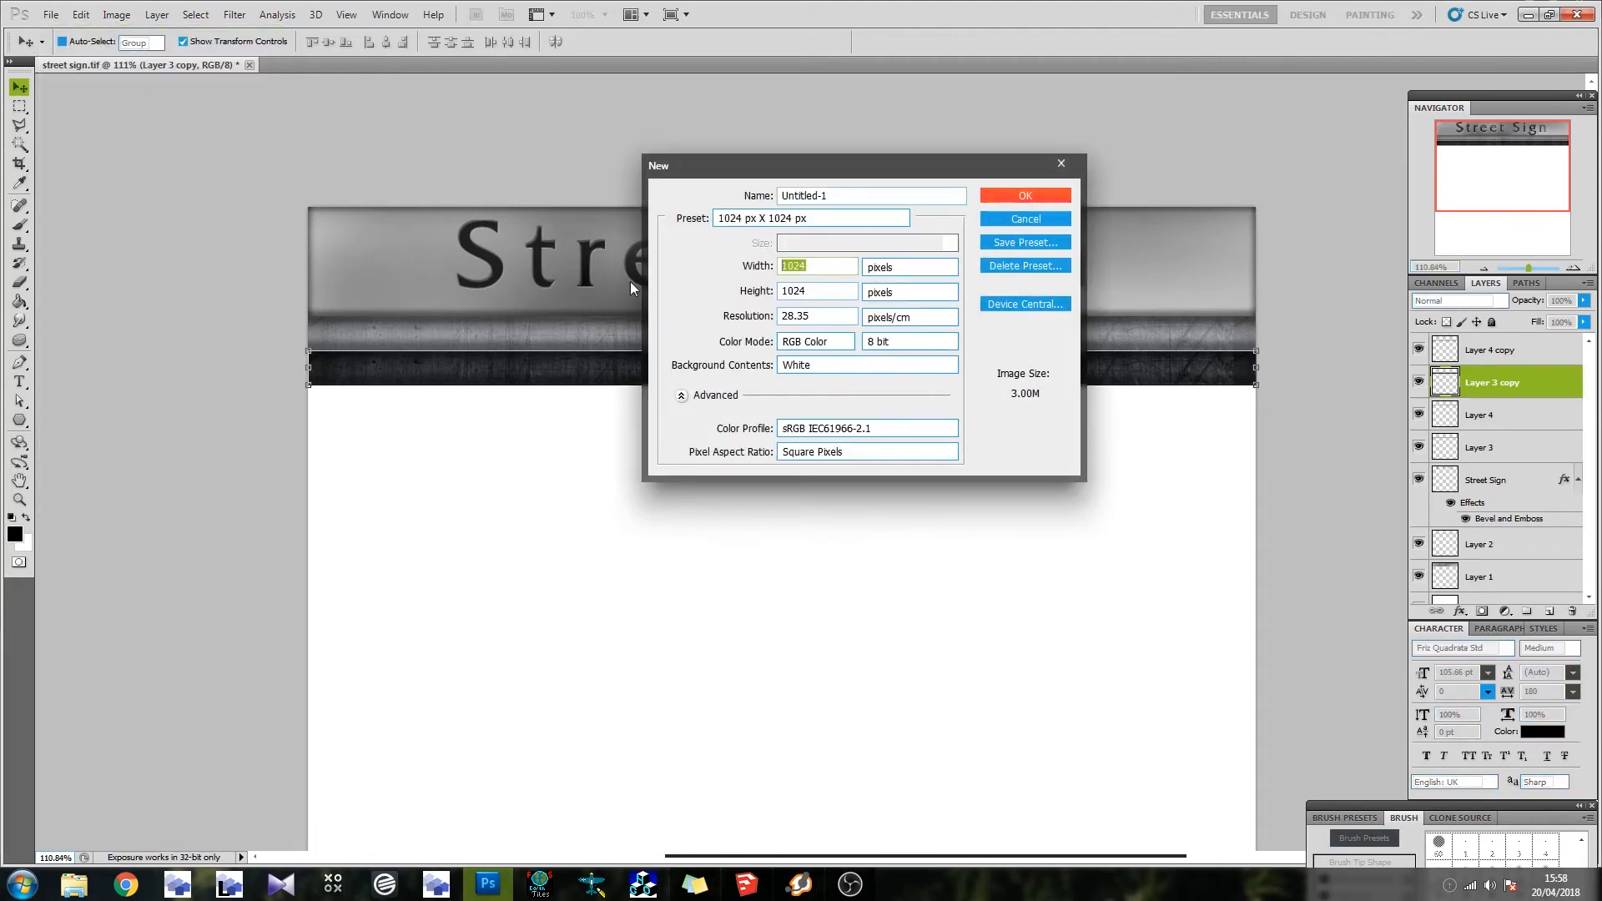
text(60)
key(Tab)
key(BackSpace)
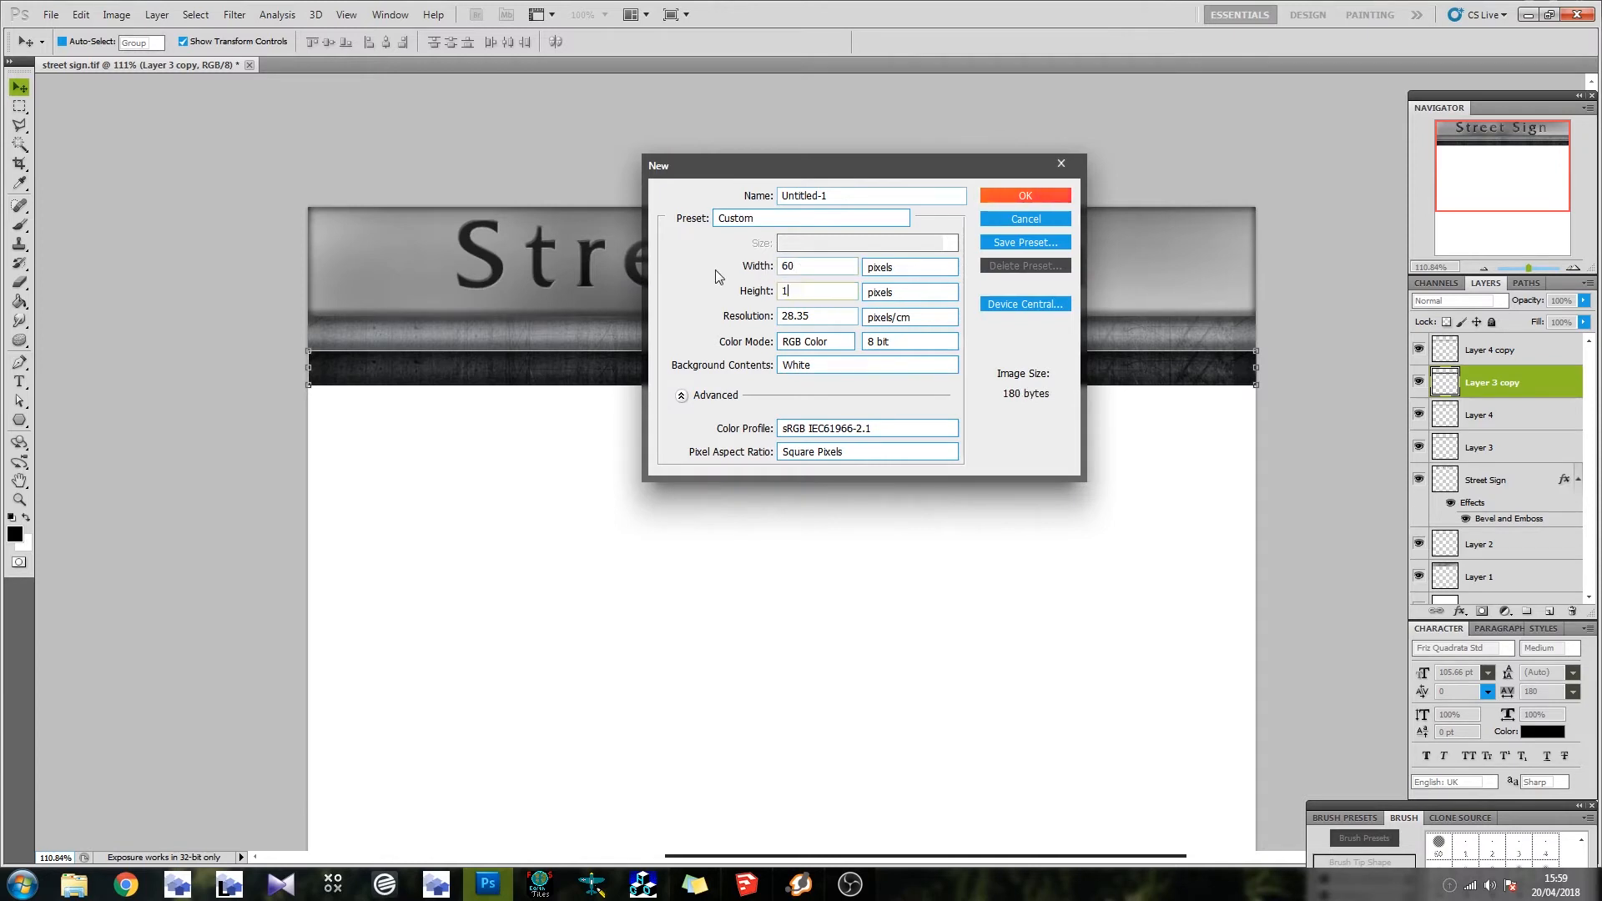
text(730)
click(1026, 196)
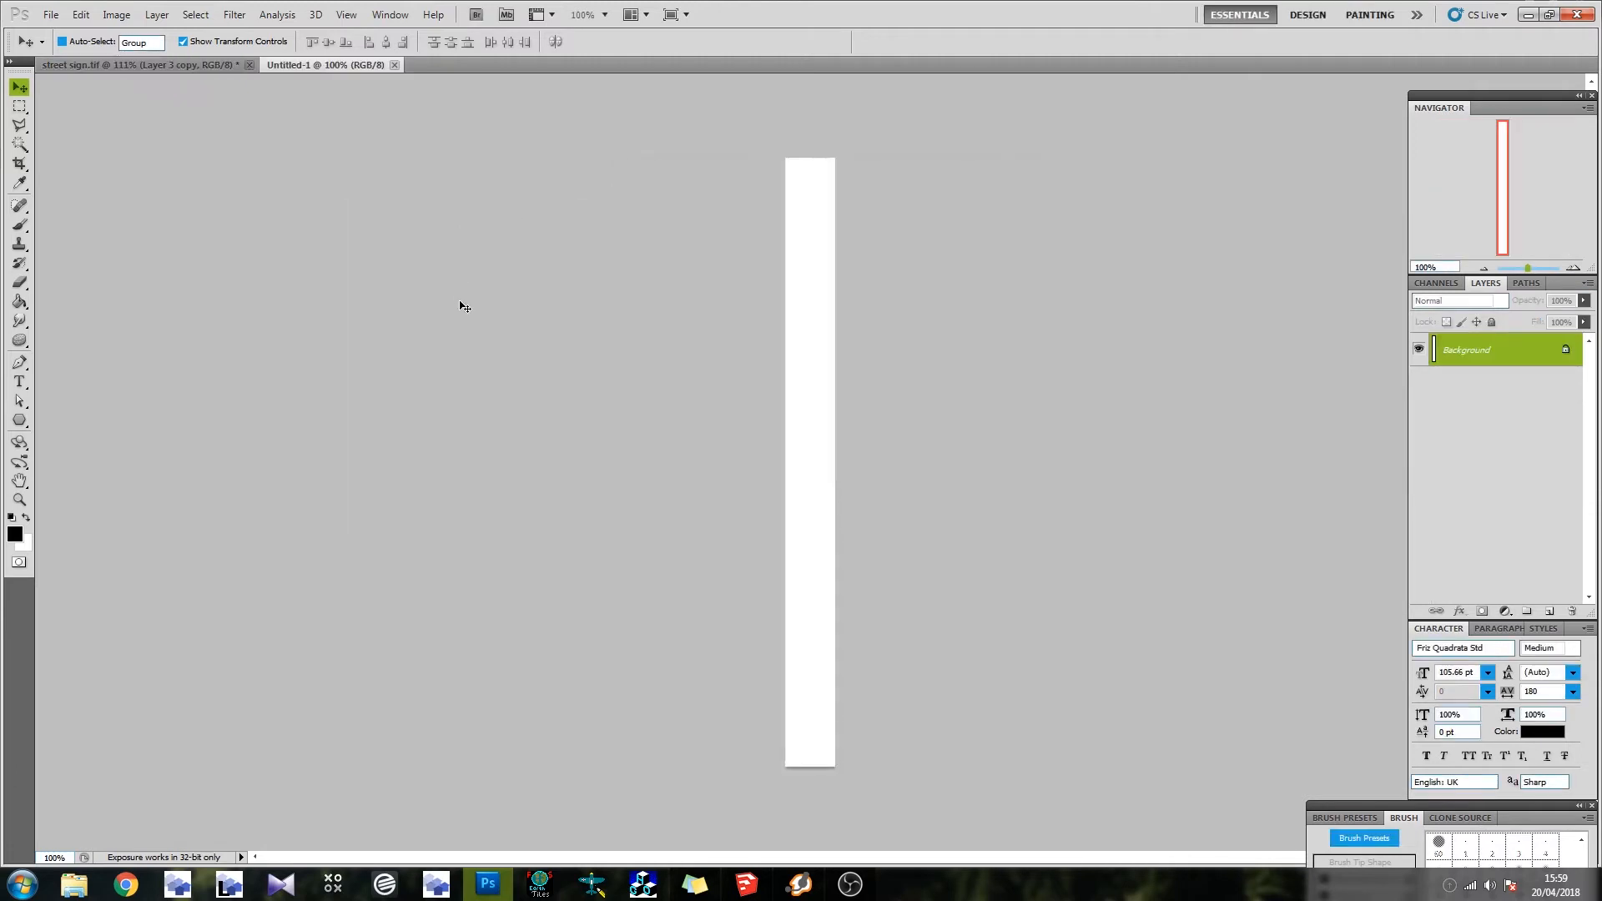
Copy the narrow document's background into street sign.tif as a new layer, close the source document, and place the strip below the metal strips
drag(339, 68, 97, 199)
drag(1466, 350, 191, 233)
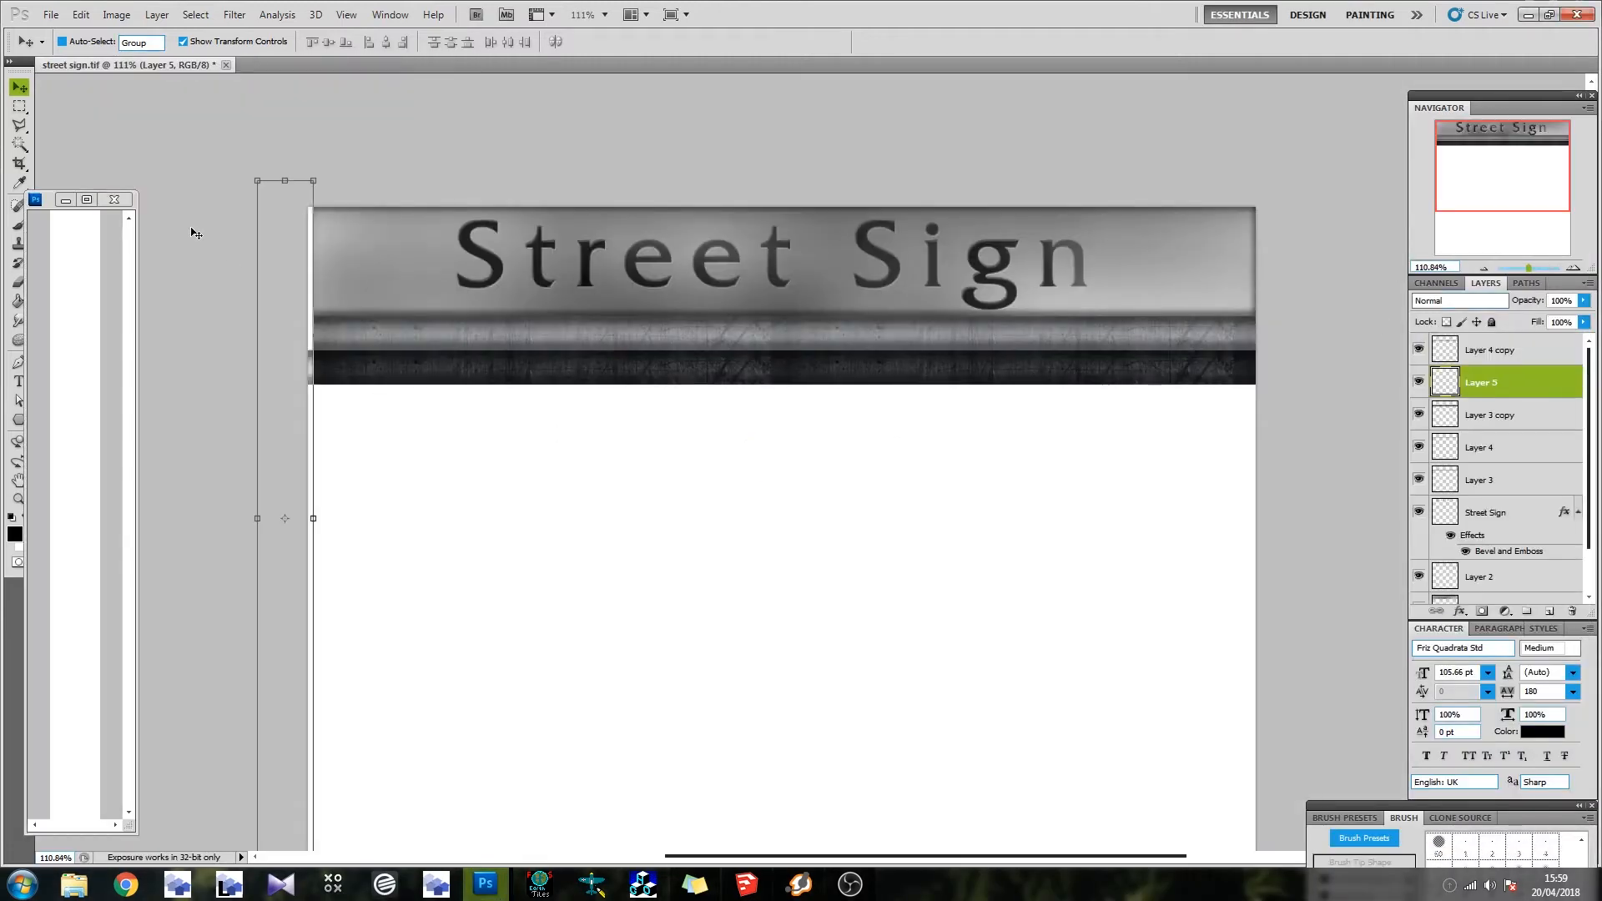
click(115, 199)
drag(293, 251, 451, 330)
scroll(384, 290, down, 3)
scroll(383, 288, down, 3)
drag(445, 262, 428, 236)
Turn the white strip on Layer 5 light grey using Hue/Saturation with Lightness at -21
click(117, 14)
mouse_move(167, 60)
click(417, 143)
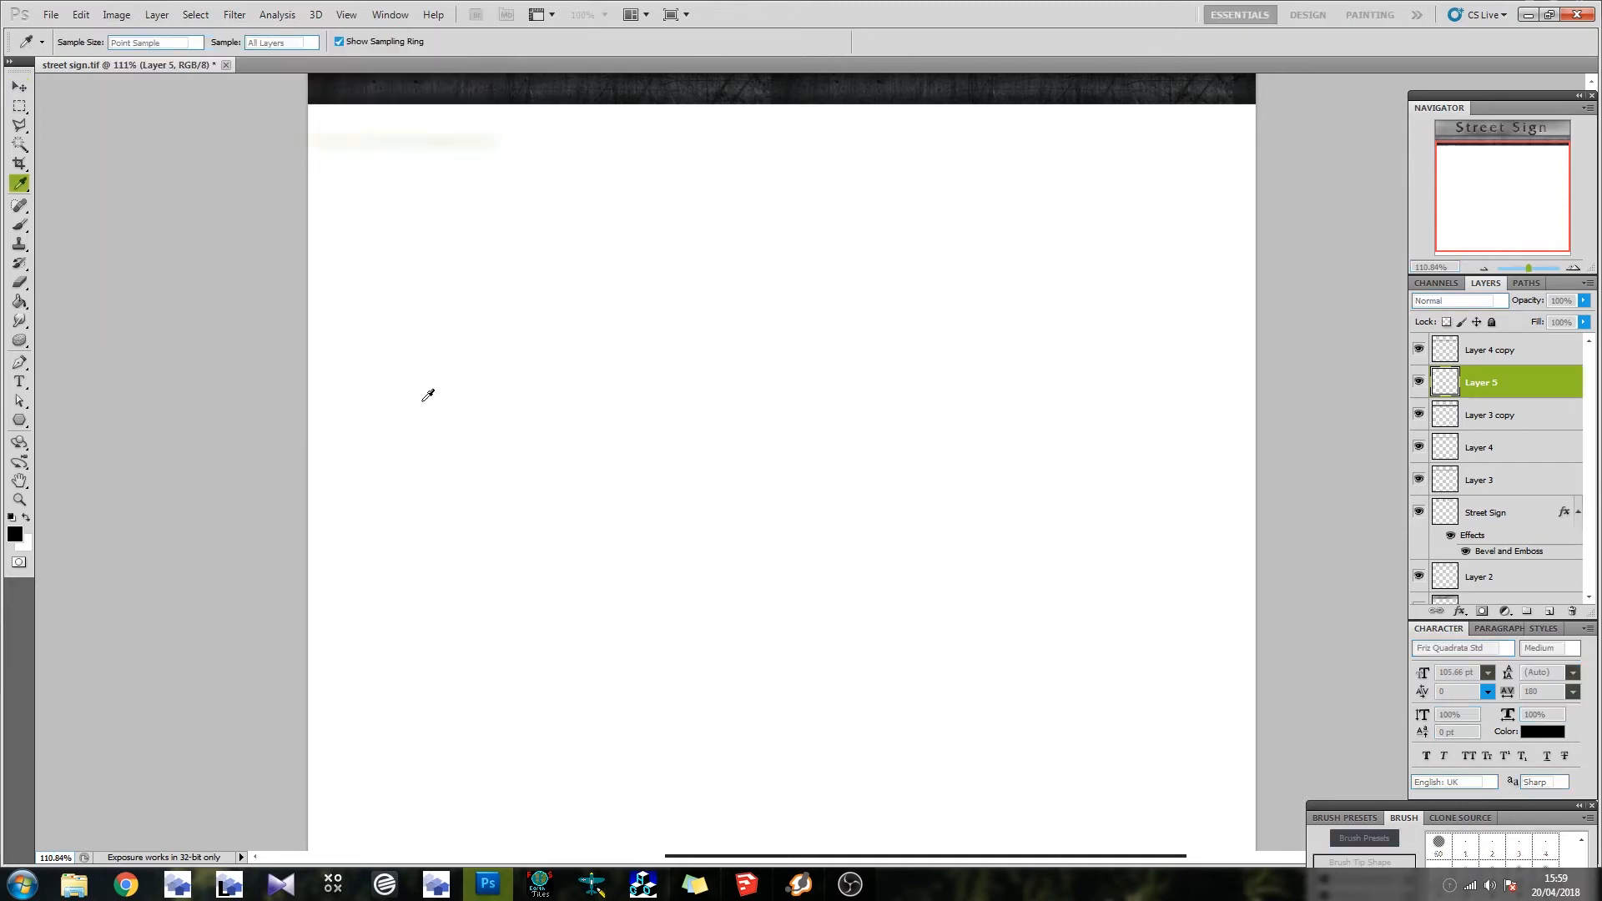
click(1034, 497)
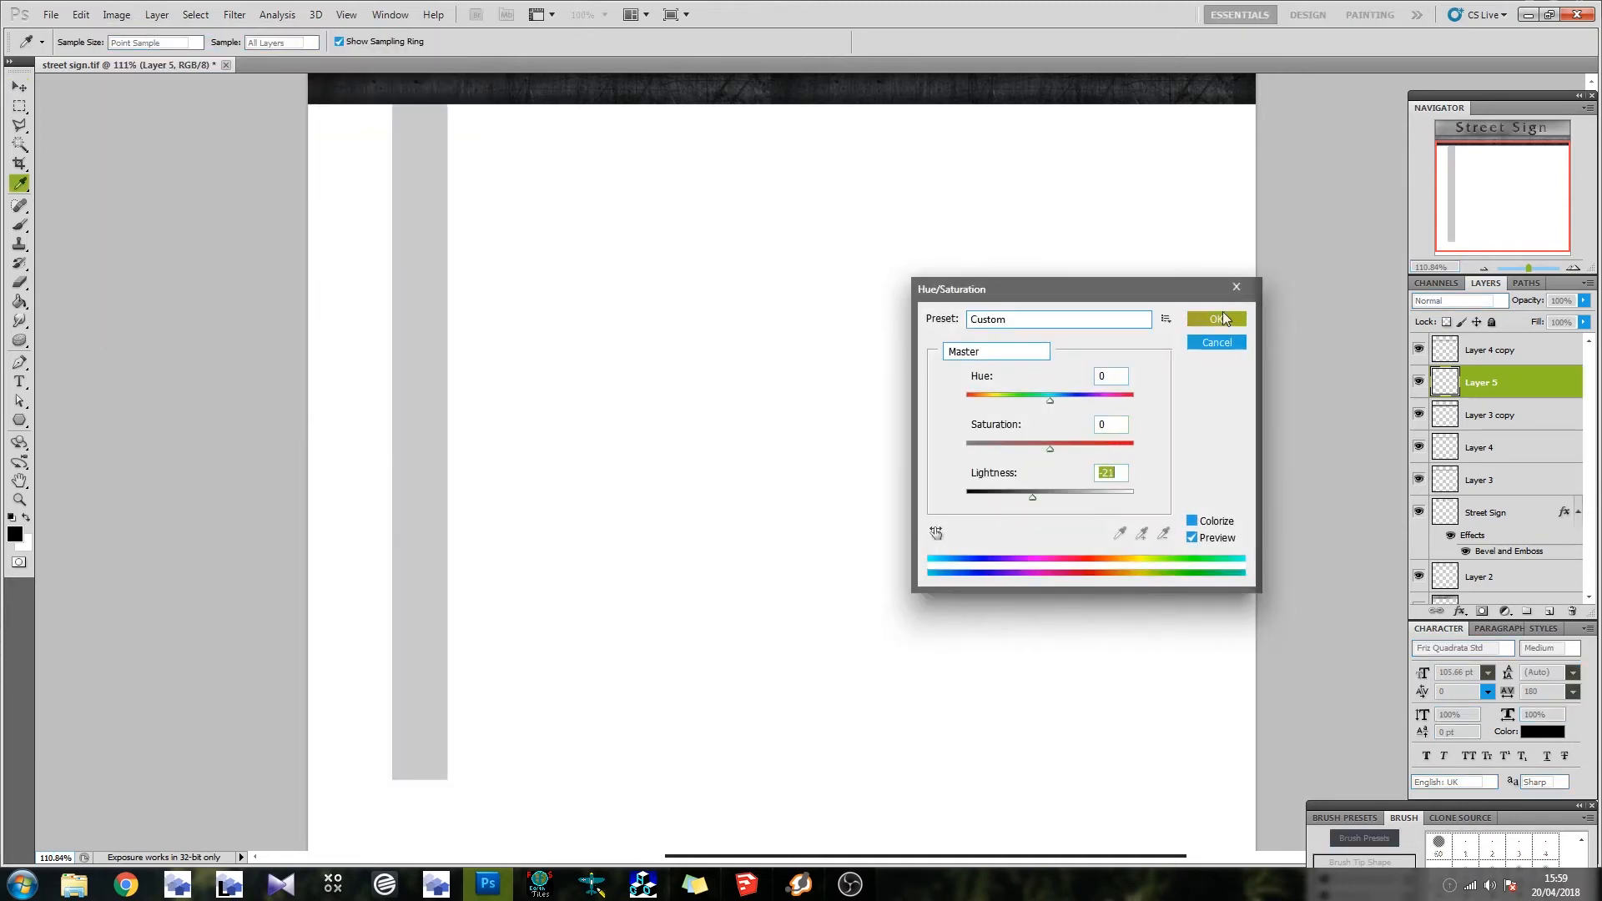
click(1217, 319)
Rotate the grey strip to horizontal and align it with the canvas's left edge directly beneath the dark metal strip
drag(450, 196, 84, 284)
key(Return)
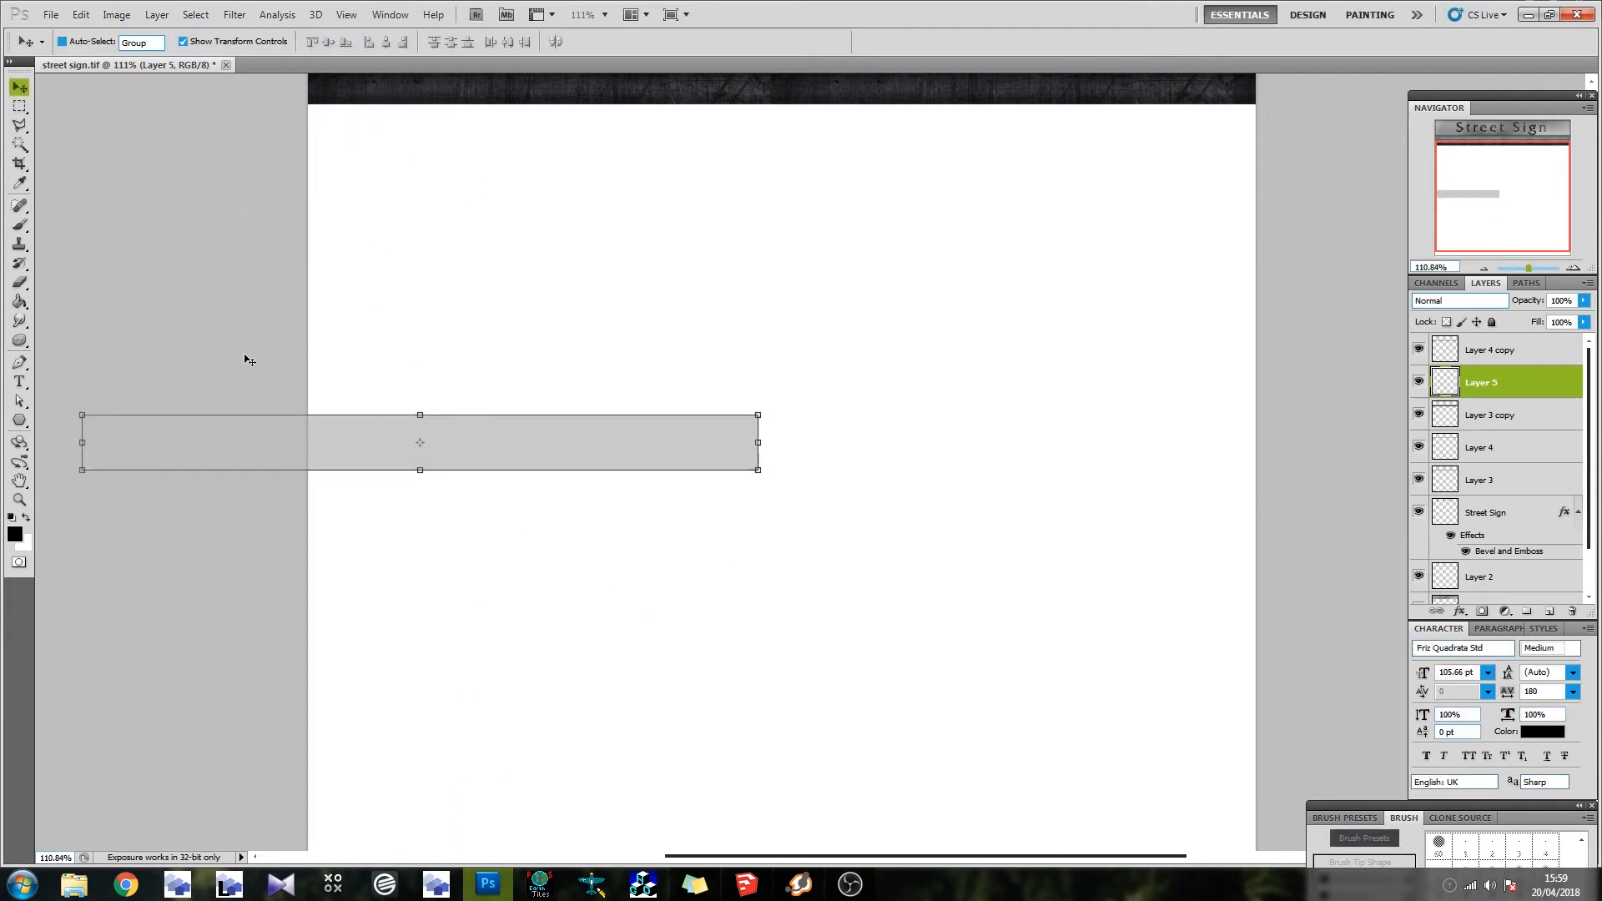
drag(353, 445, 579, 174)
Scale the grey strip proportionally to about 140.26% so it spans the full canvas width
click(982, 202)
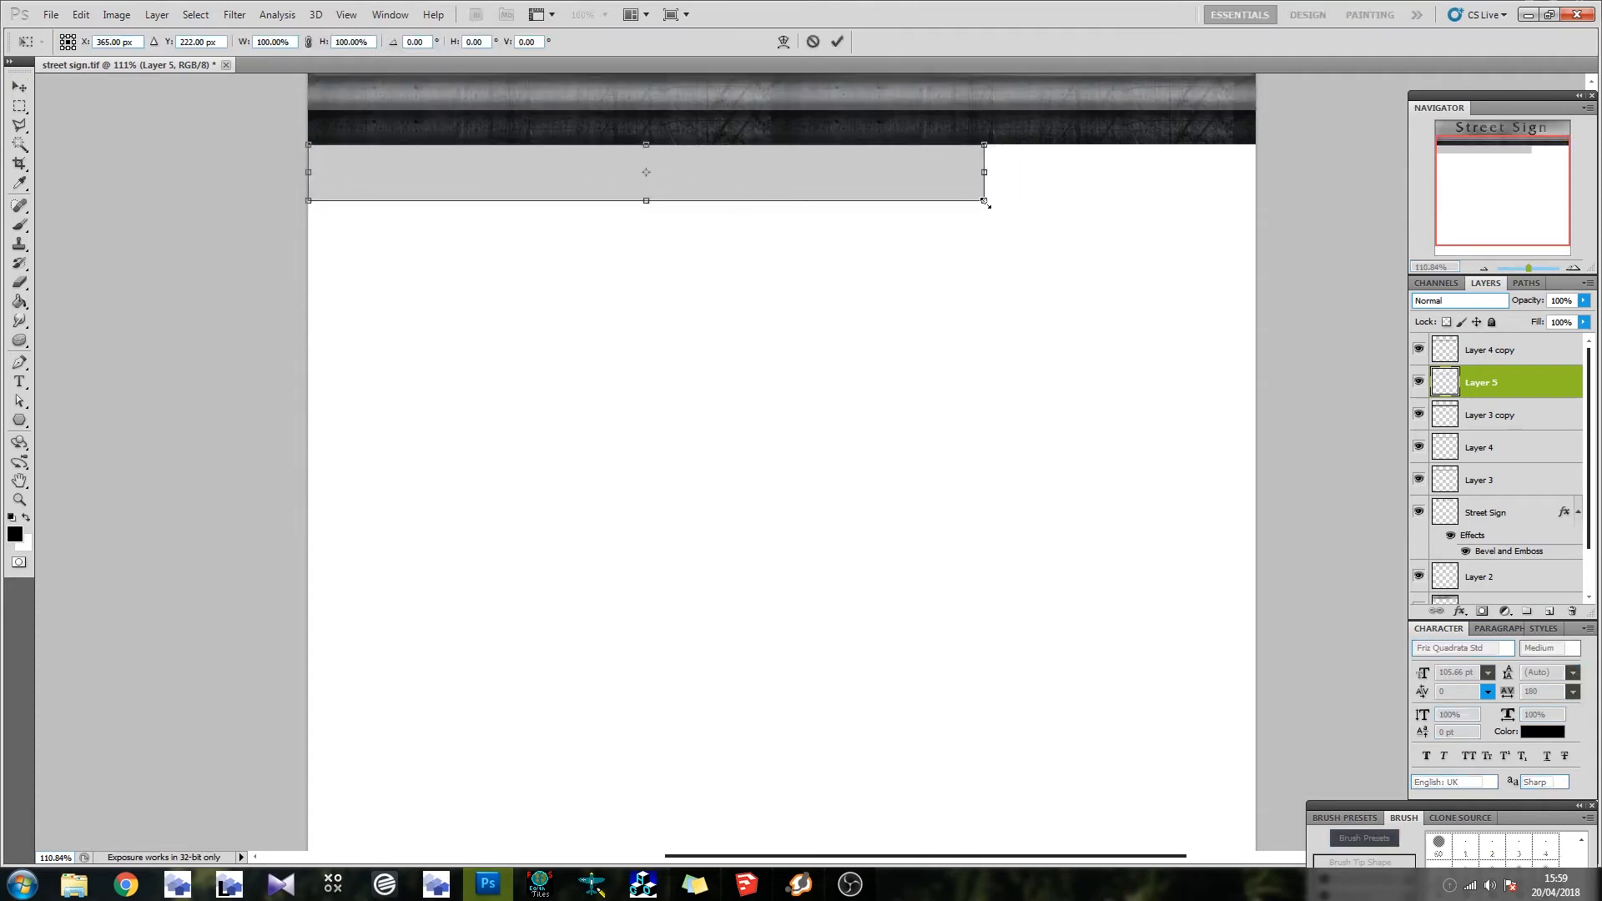
shift+drag(984, 202, 1262, 219)
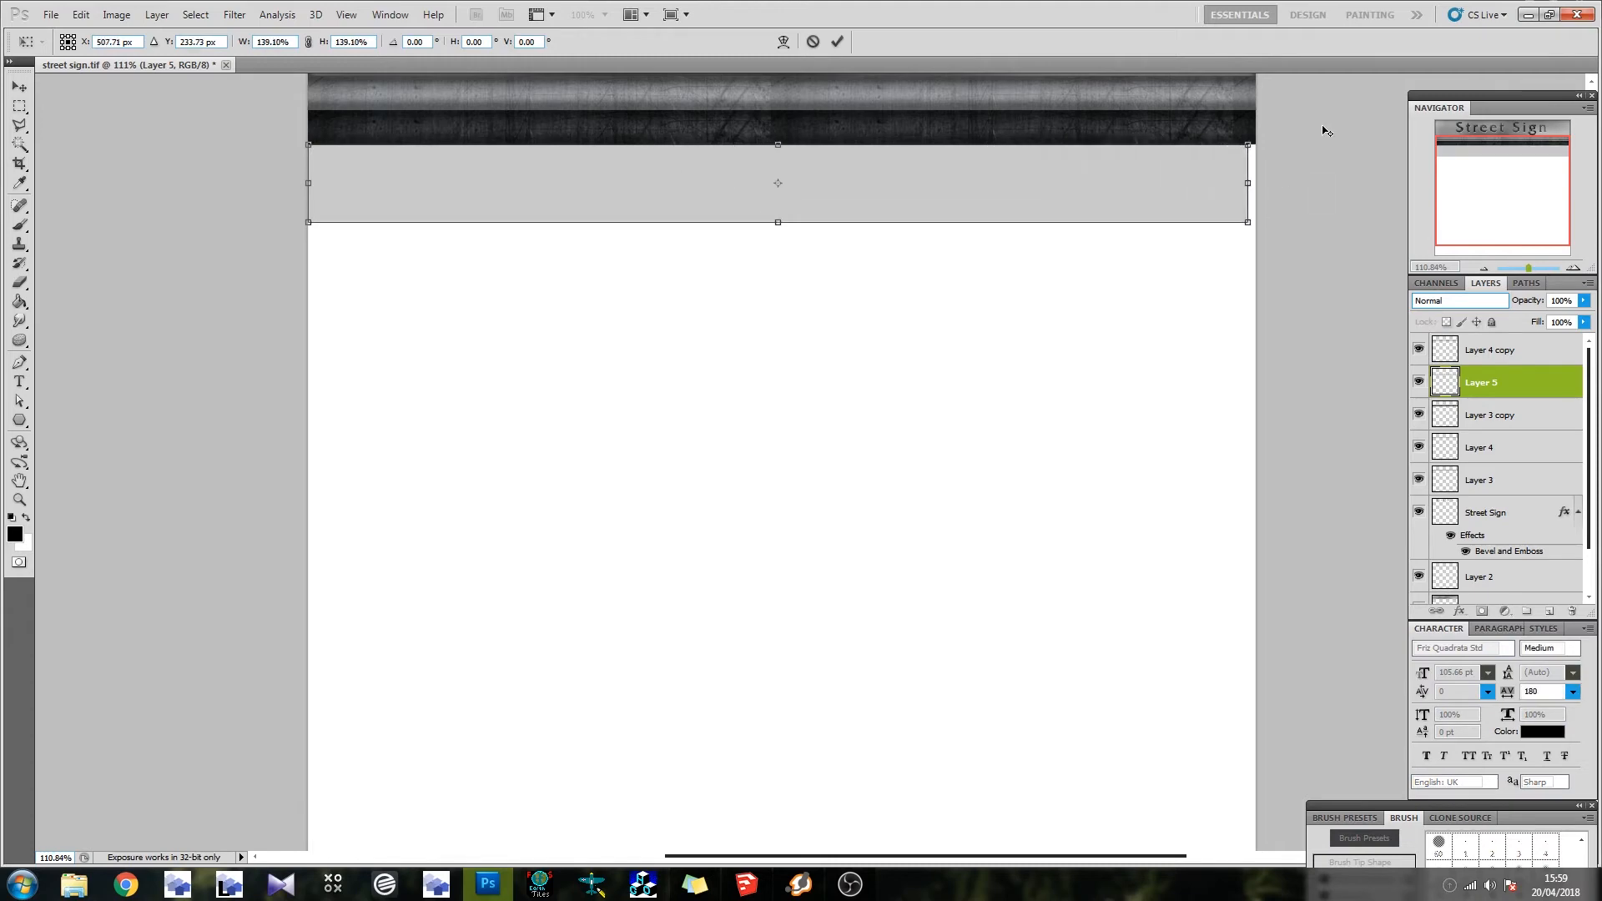
alt+scroll(1325, 131, up, 6)
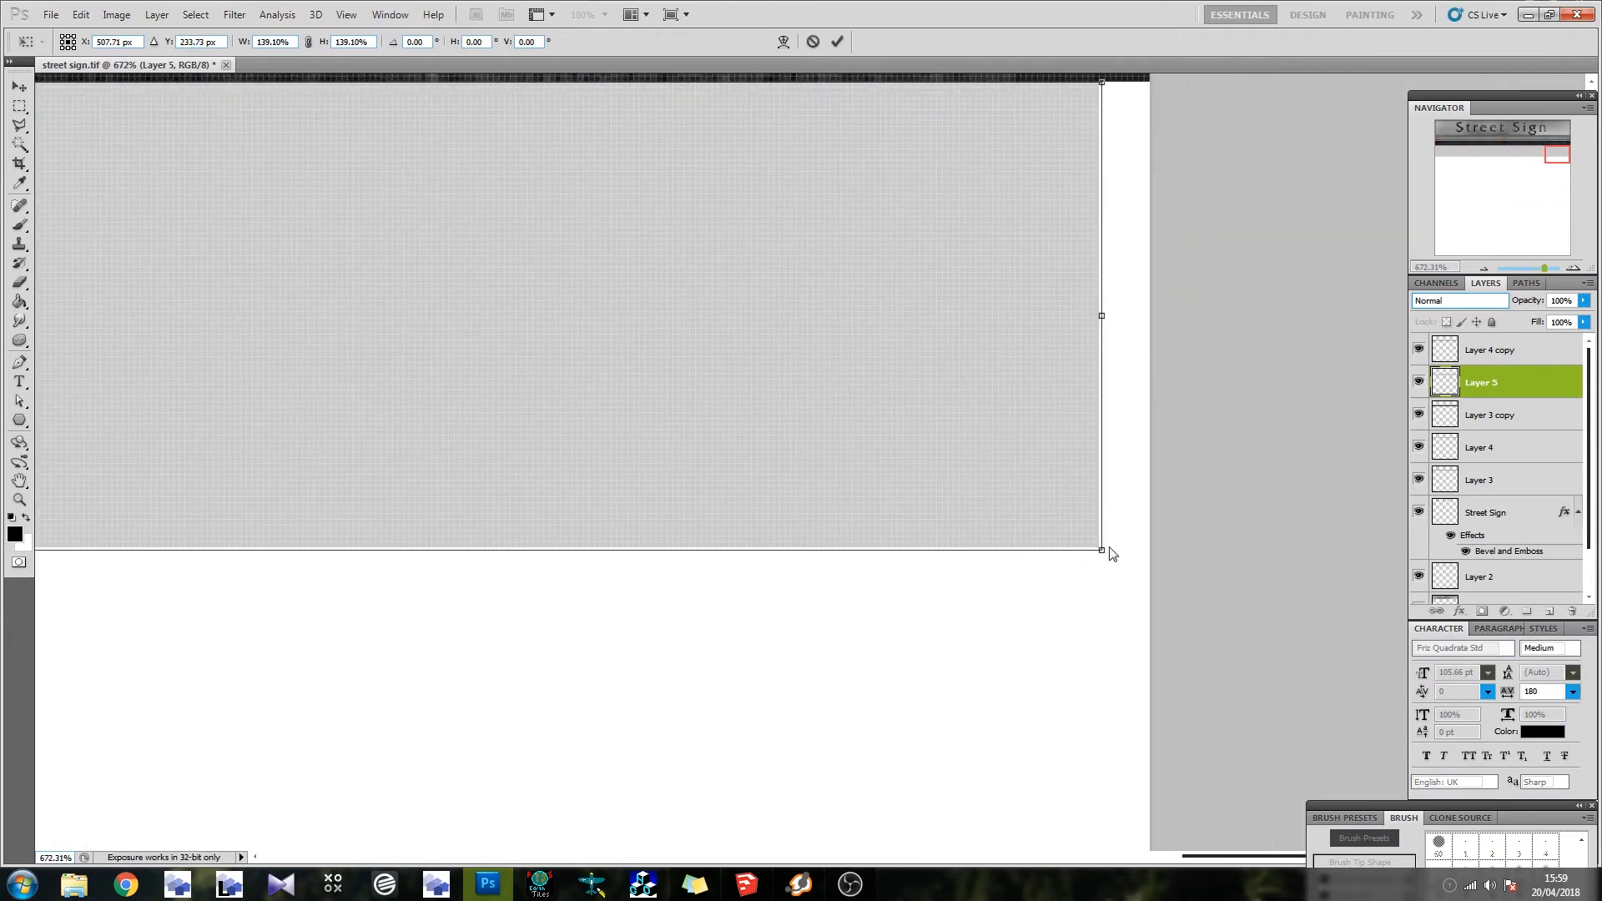
shift+drag(1102, 551, 1149, 566)
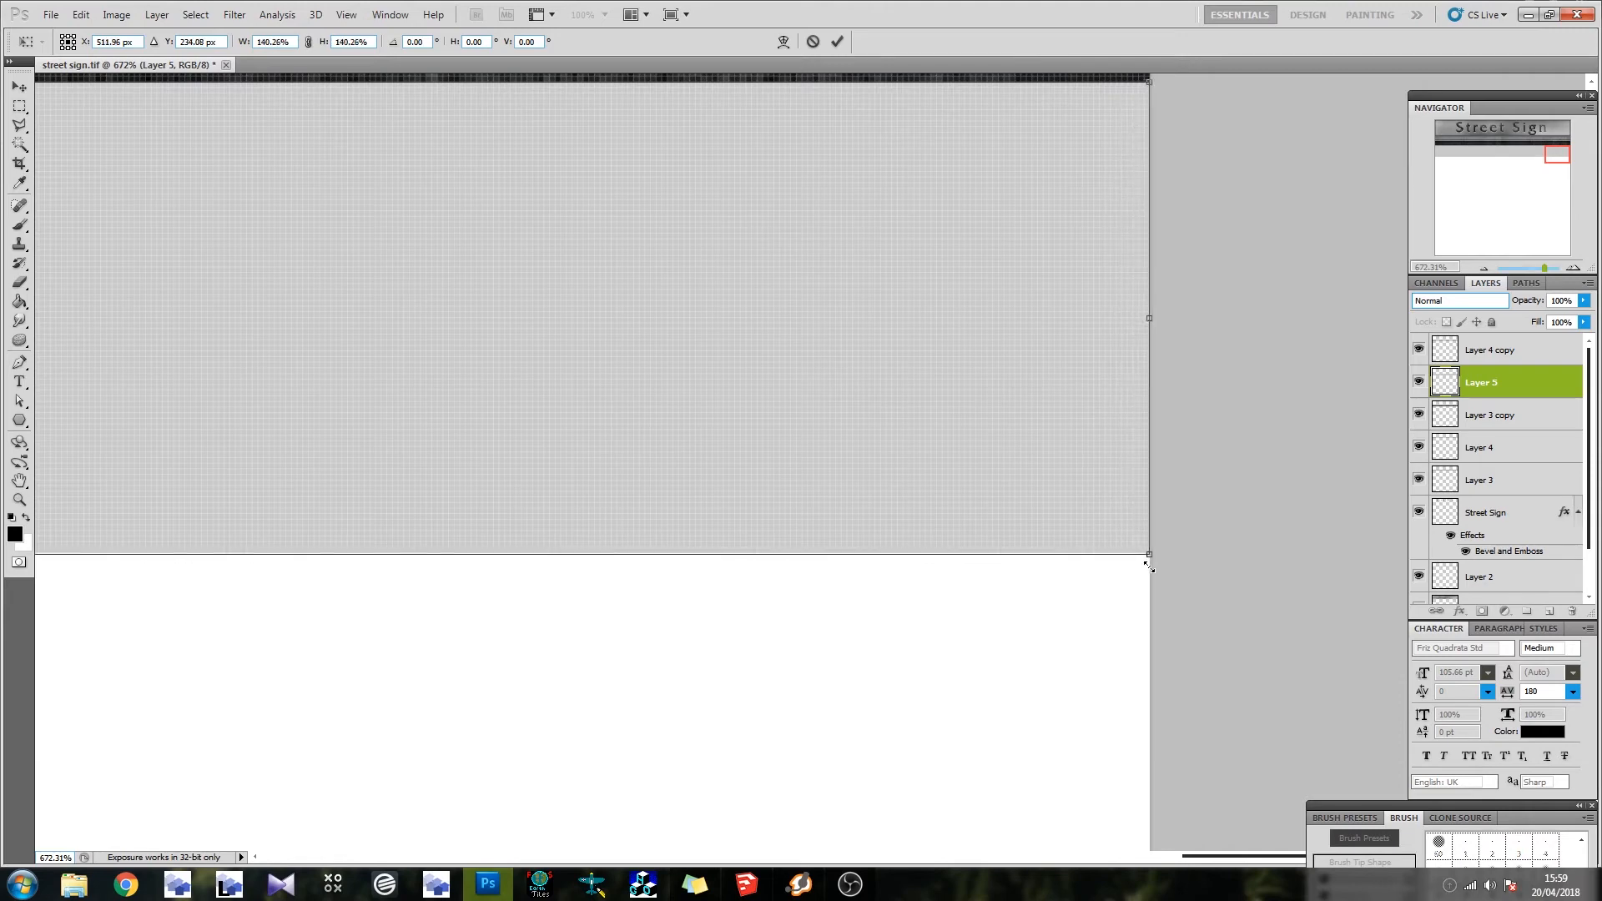
key(Return)
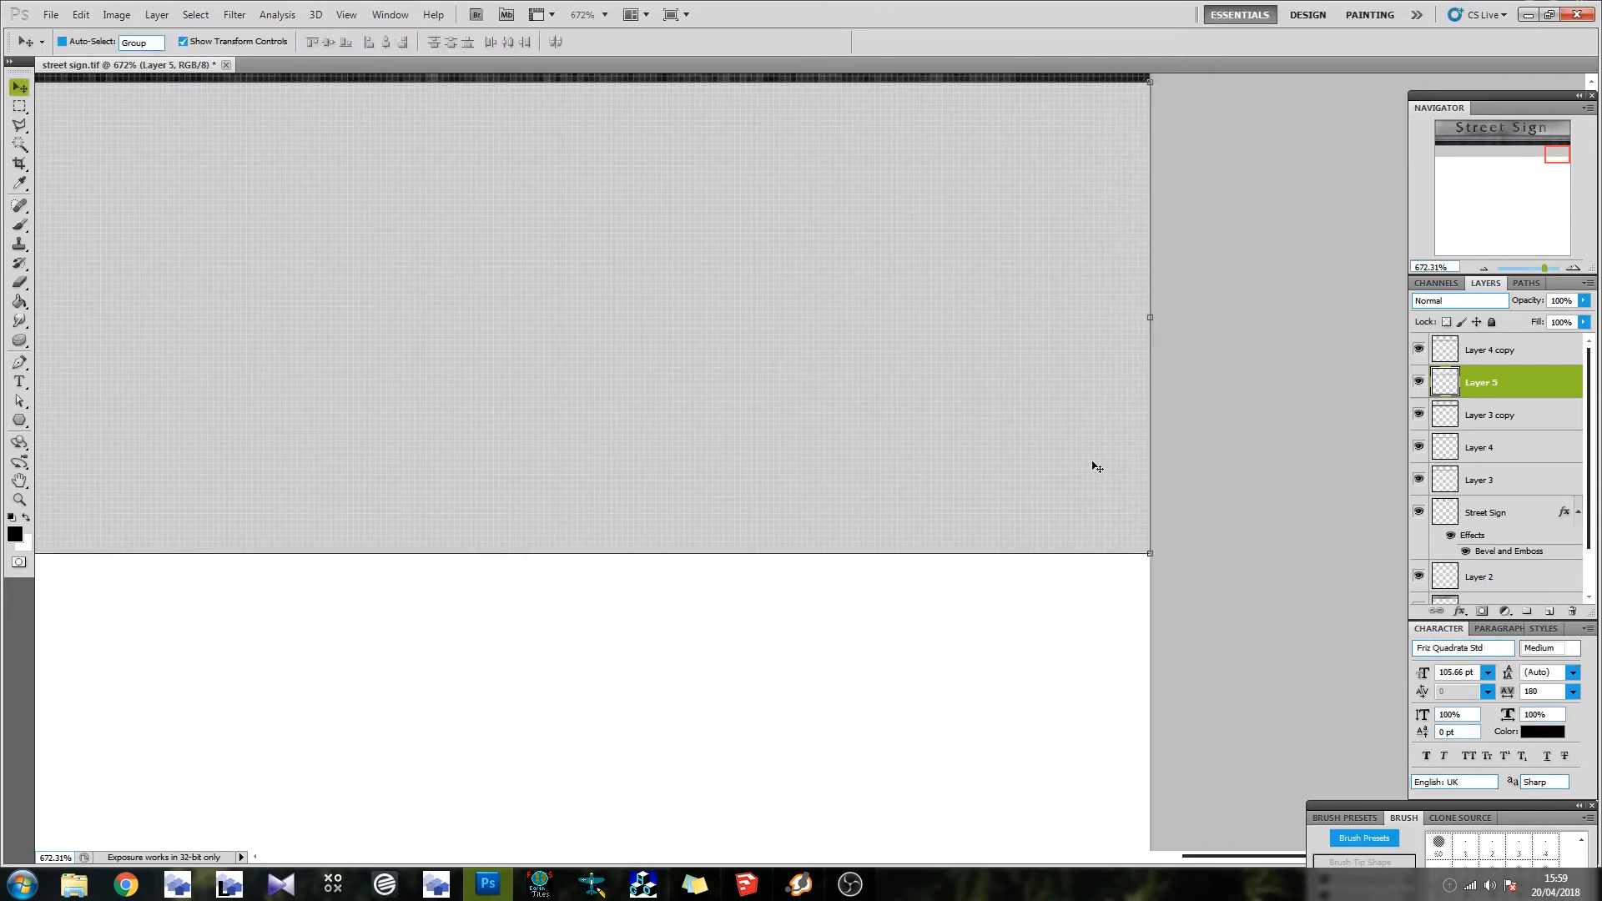
alt+scroll(1091, 457, down, 6)
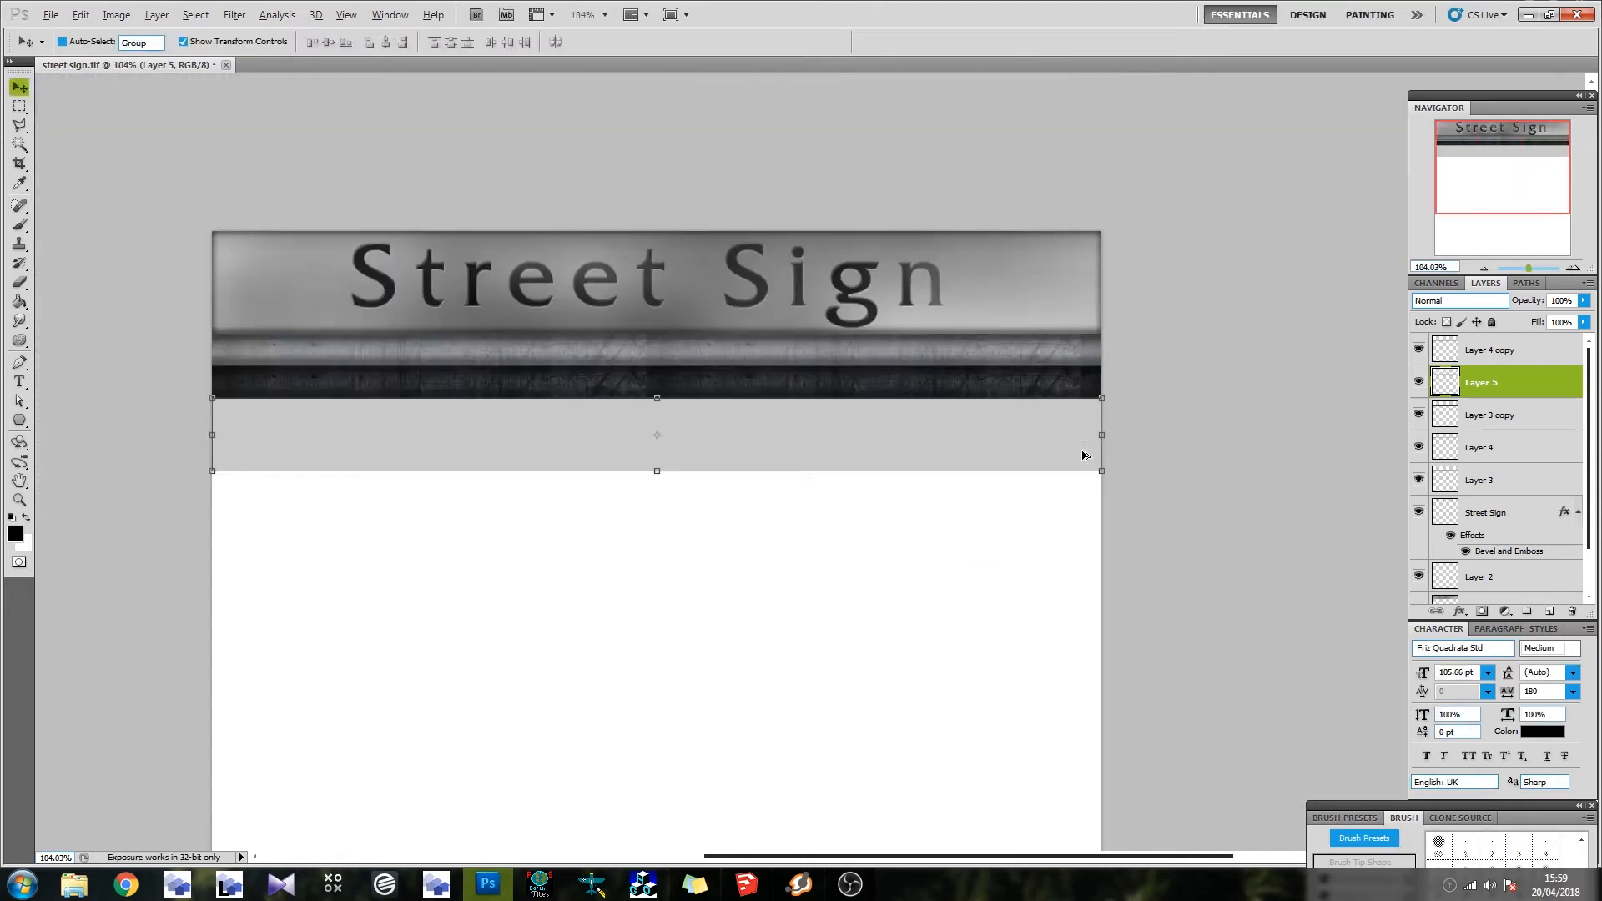
Select the grey strip's area with the Magic Wand and add a new layer above Layer 5, raised to the top of the stack
click(20, 146)
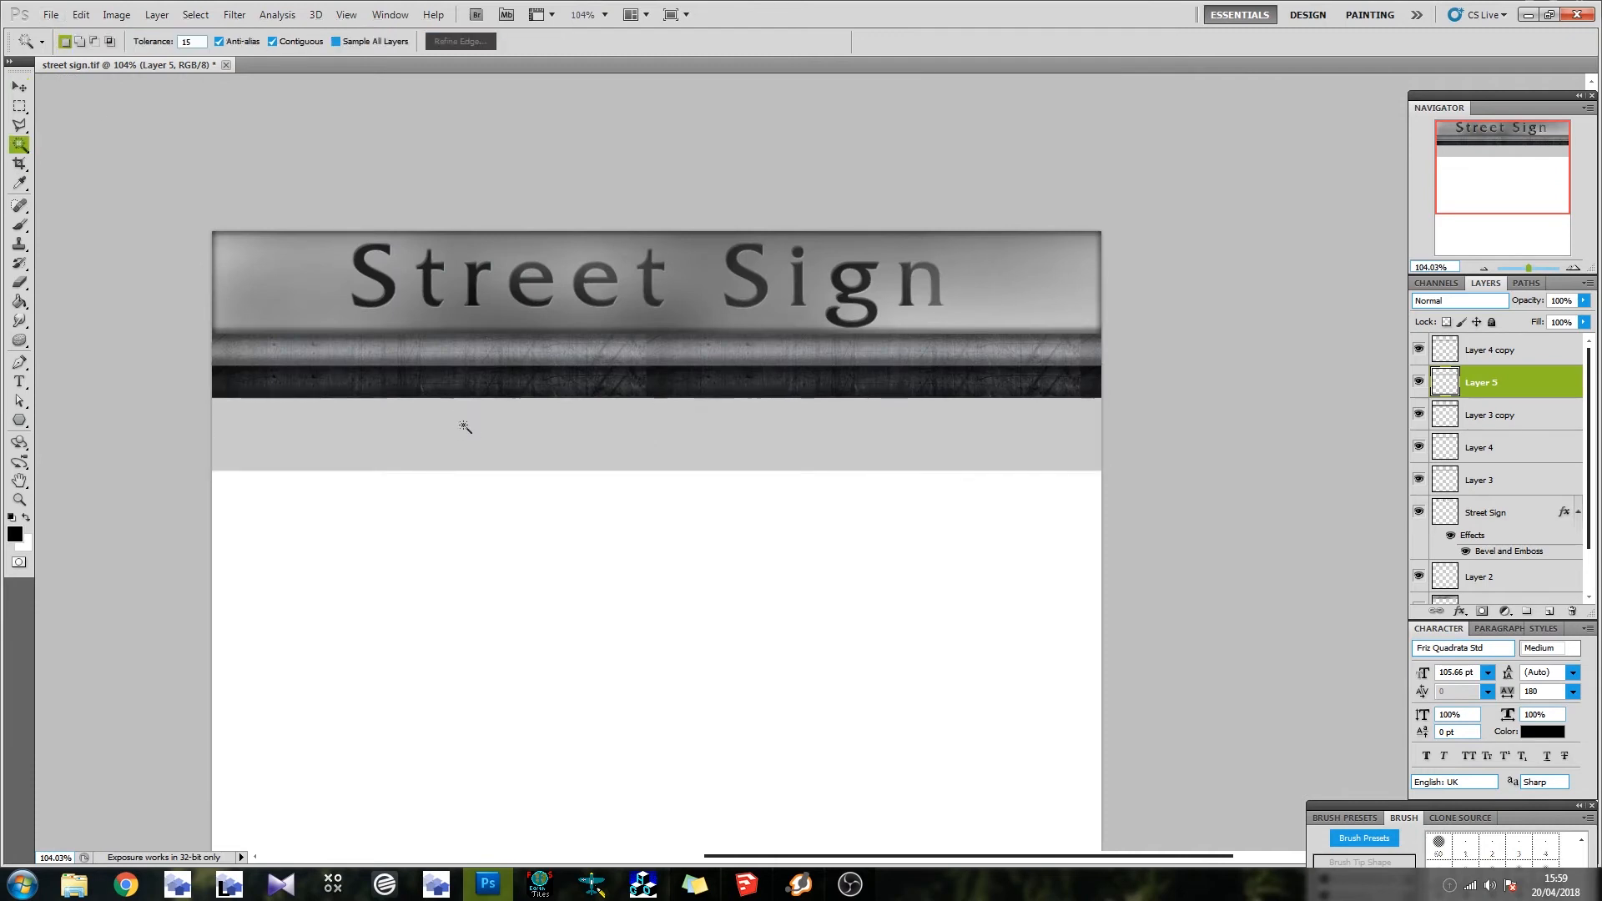
click(465, 428)
drag(1533, 387, 1530, 347)
click(1549, 613)
Shade the grey strip's left end heavily and its right end lightly on Layer 6 with a soft black brush, size 257 at 14% opacity
click(19, 225)
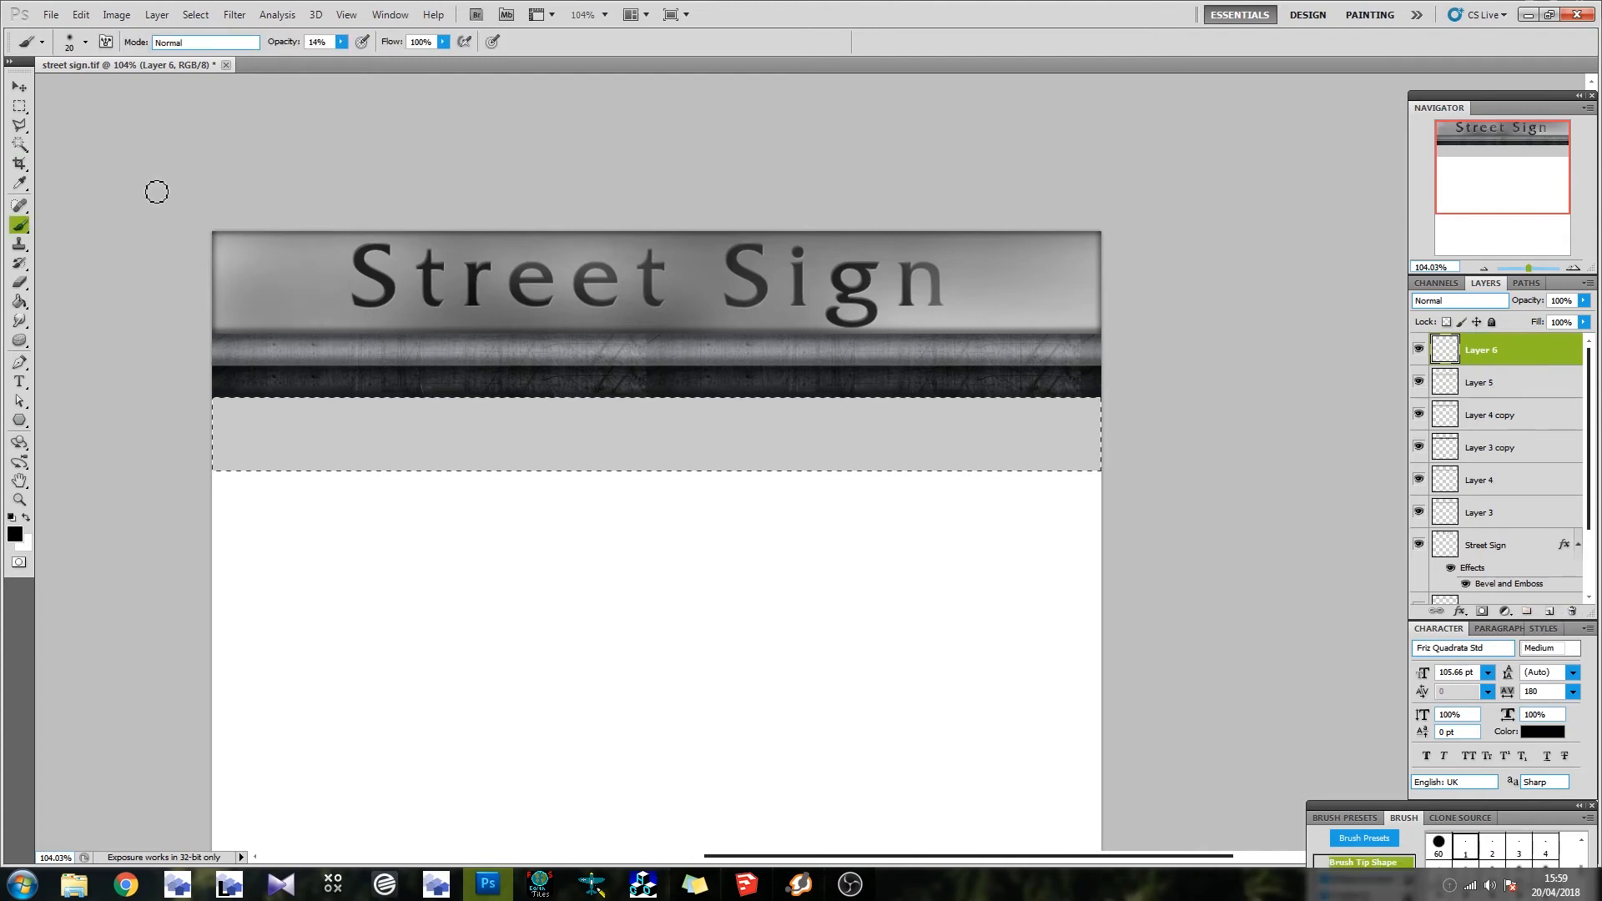
click(85, 41)
drag(96, 87, 113, 94)
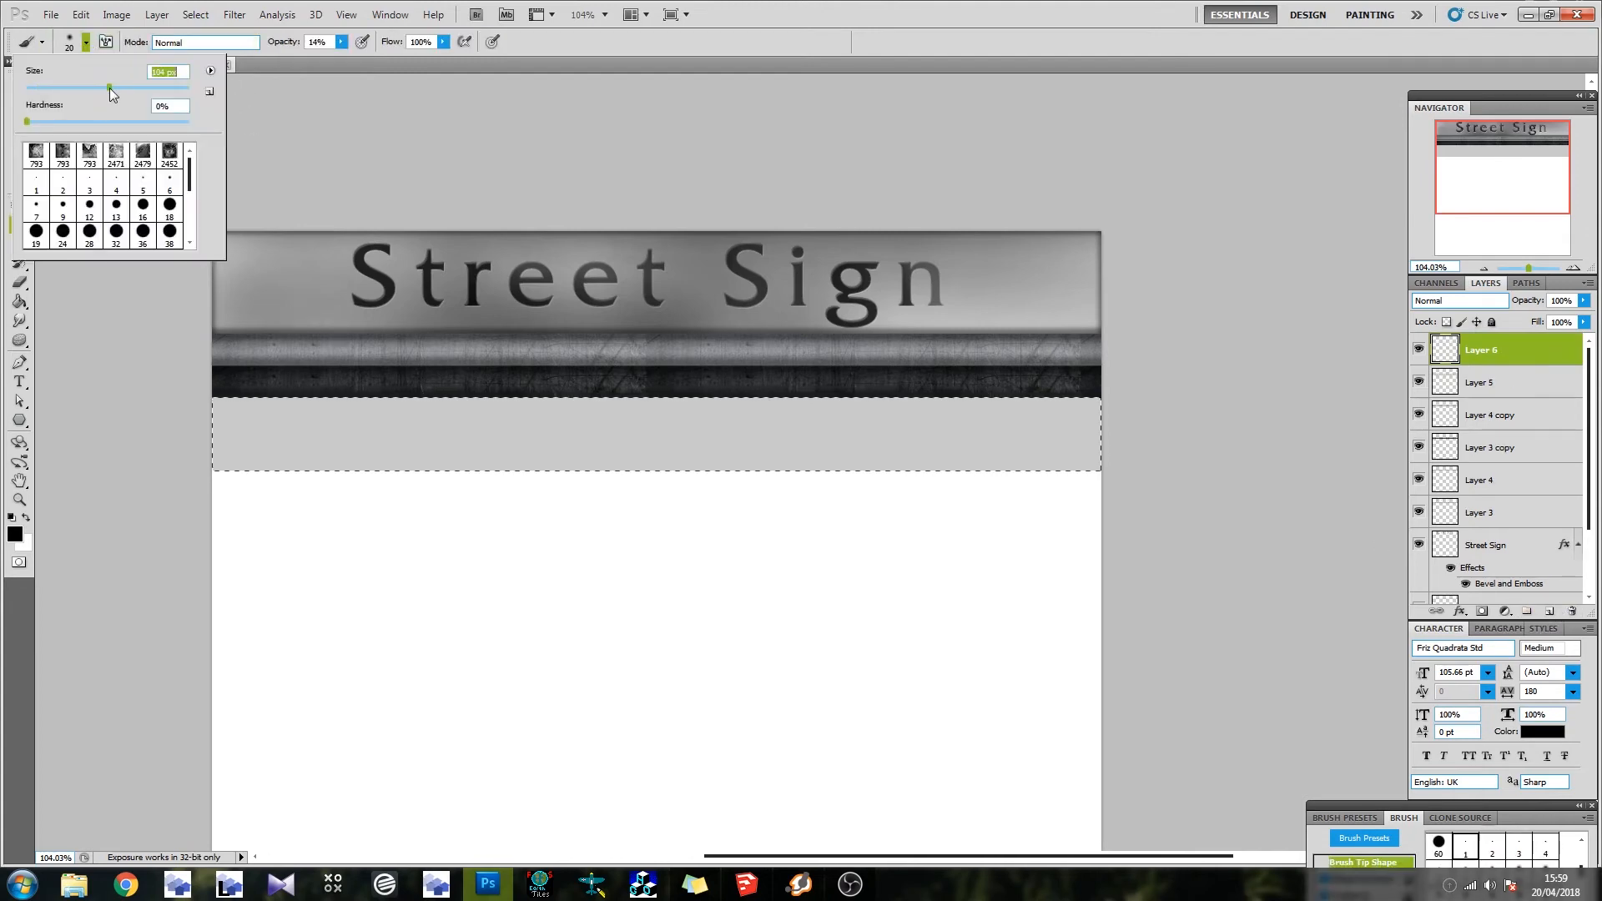
drag(154, 87, 153, 88)
drag(169, 384, 266, 422)
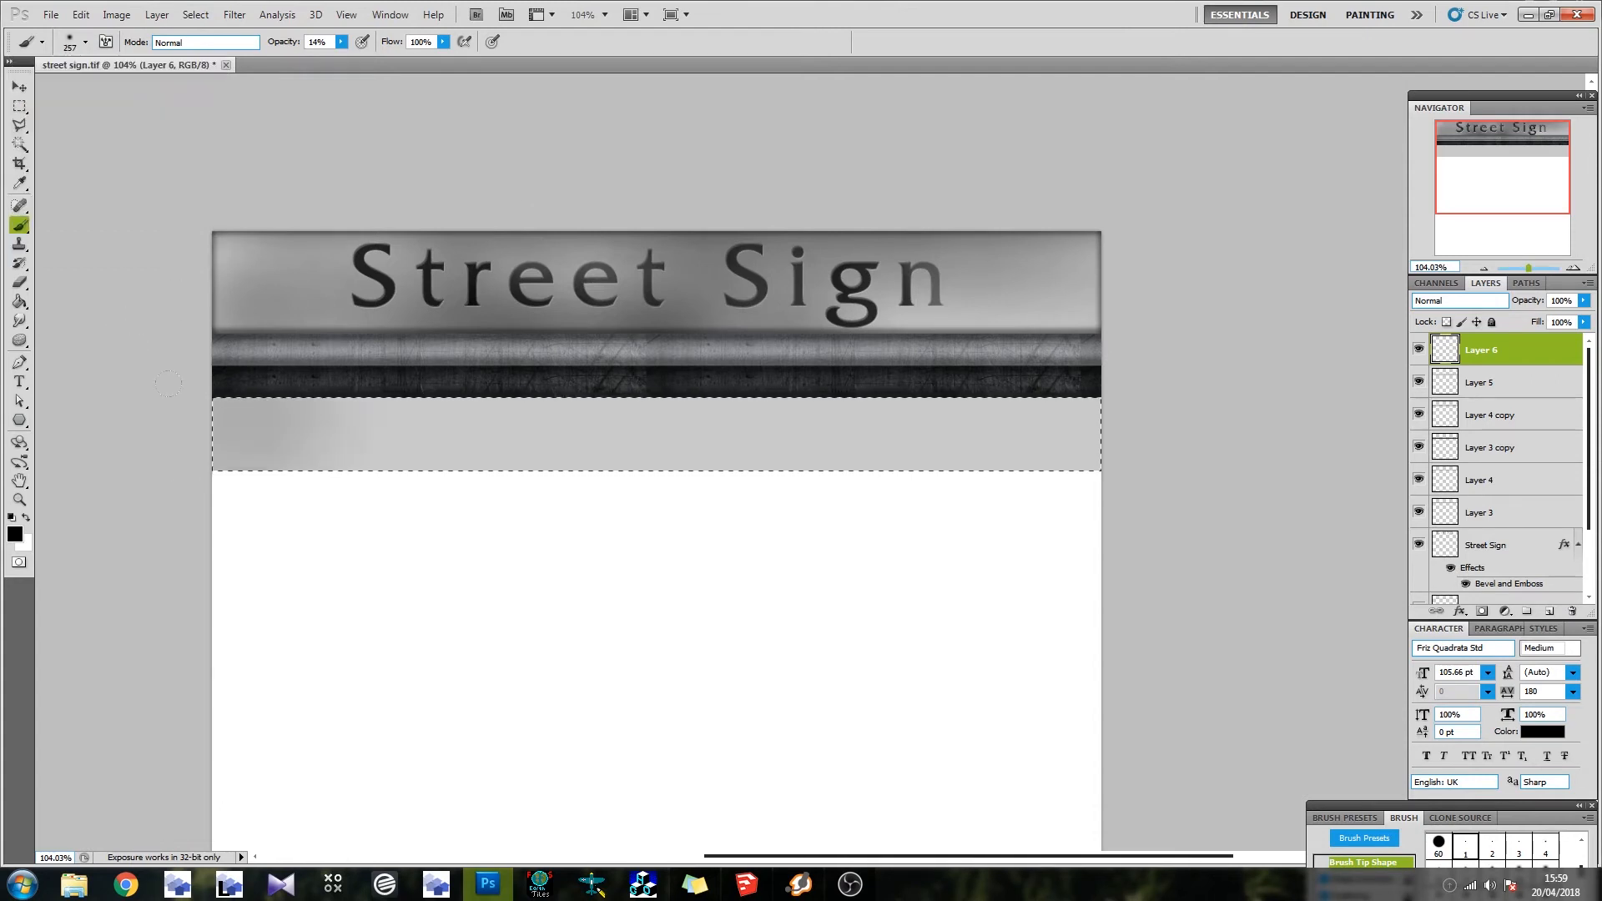
drag(200, 334, 213, 401)
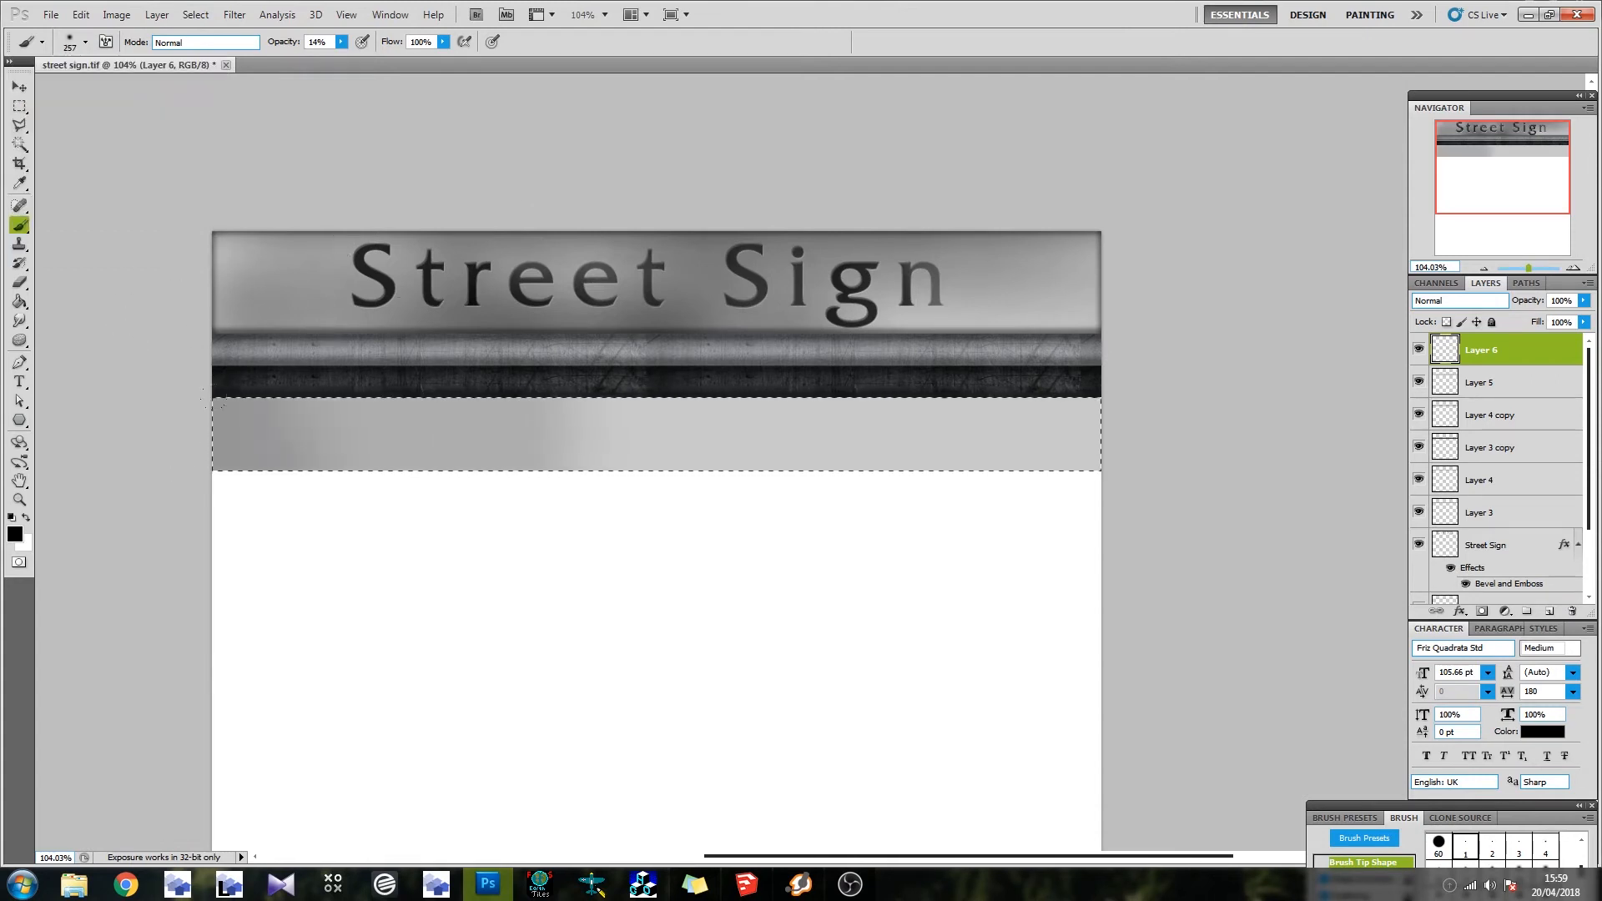
drag(405, 460, 121, 445)
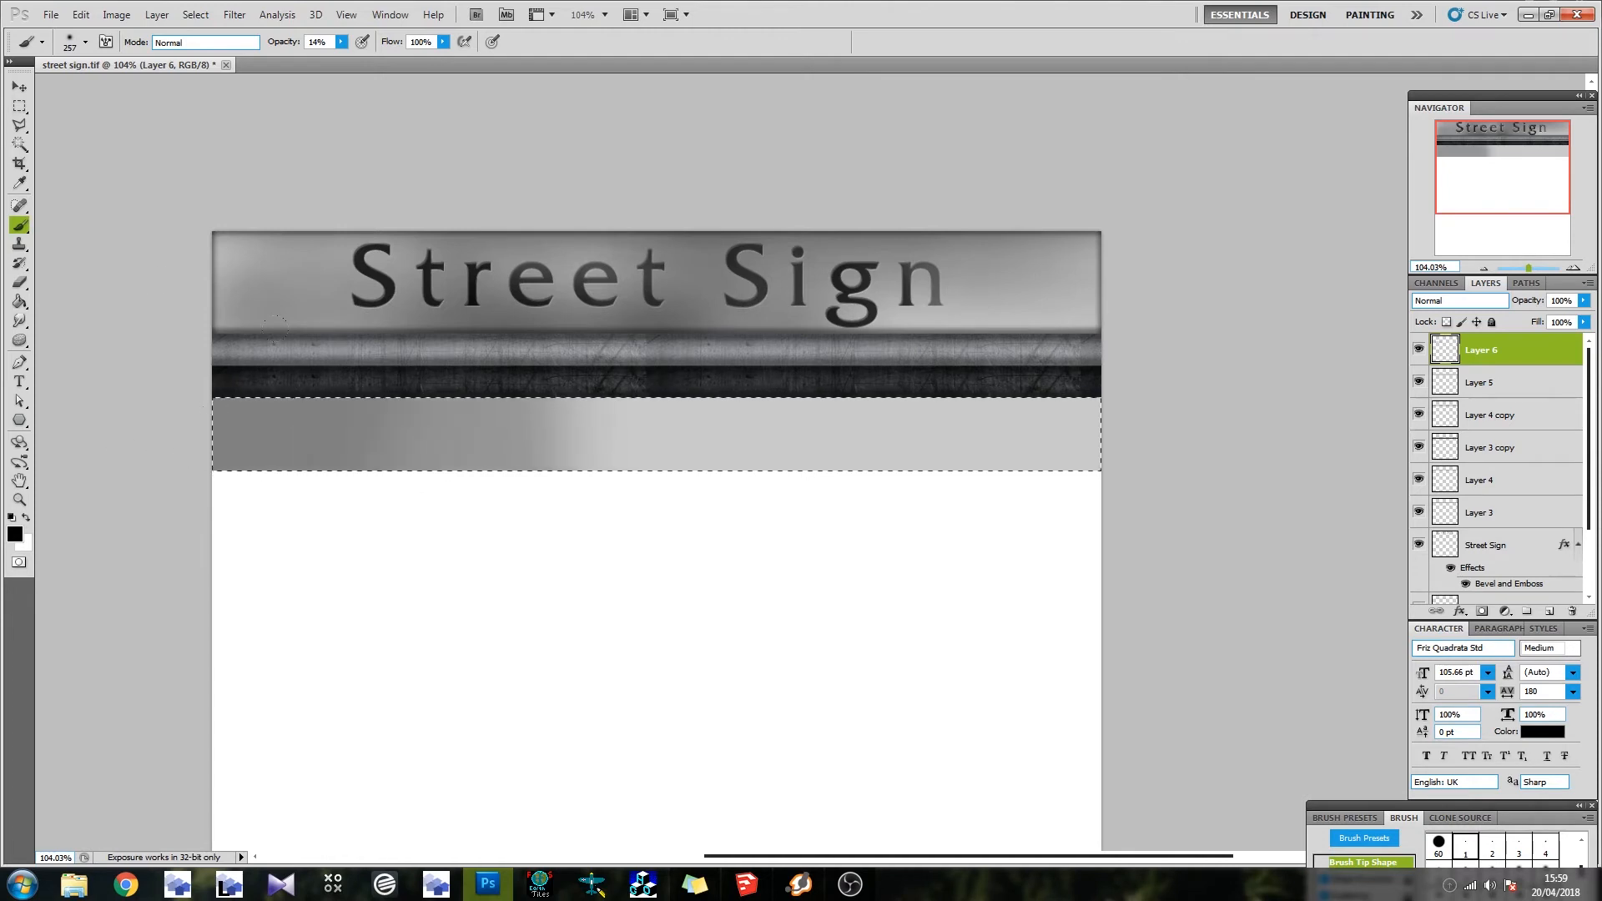
drag(328, 407, 324, 452)
mouse_move(210, 333)
mouse_down()
mouse_move(417, 434)
mouse_move(250, 417)
mouse_up()
drag(350, 434, 347, 365)
mouse_move(412, 528)
mouse_down()
mouse_move(292, 434)
mouse_move(172, 450)
mouse_up()
drag(146, 298, 293, 279)
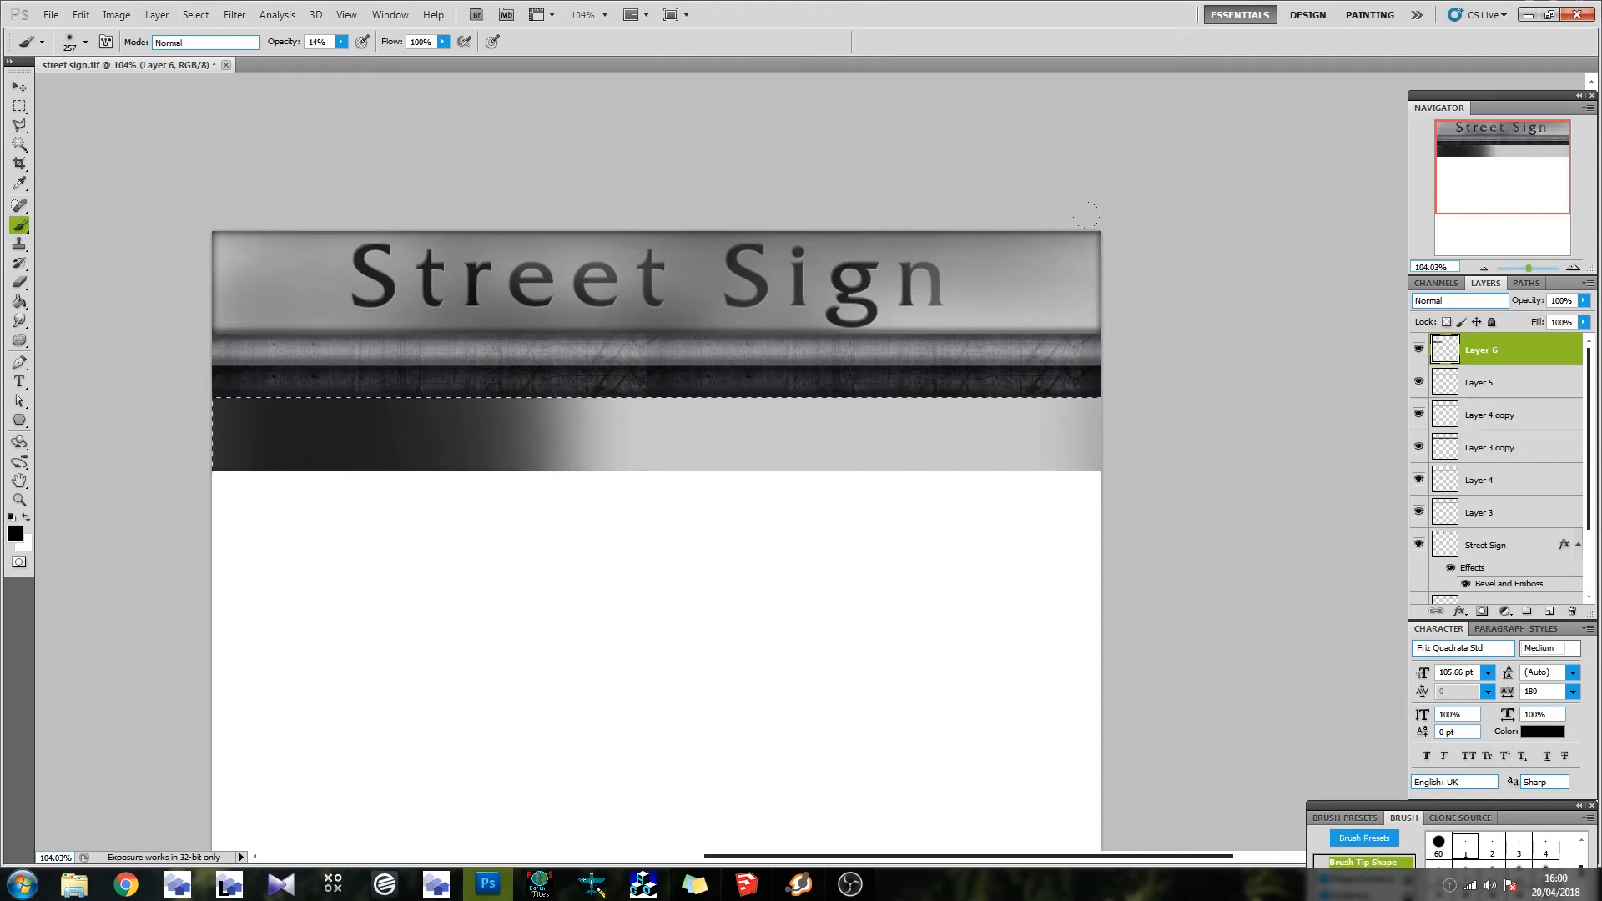
Build up darker edge shading at the grey strip's right end with soft black brushes of 64, 27 and 12 px
click(86, 42)
click(78, 89)
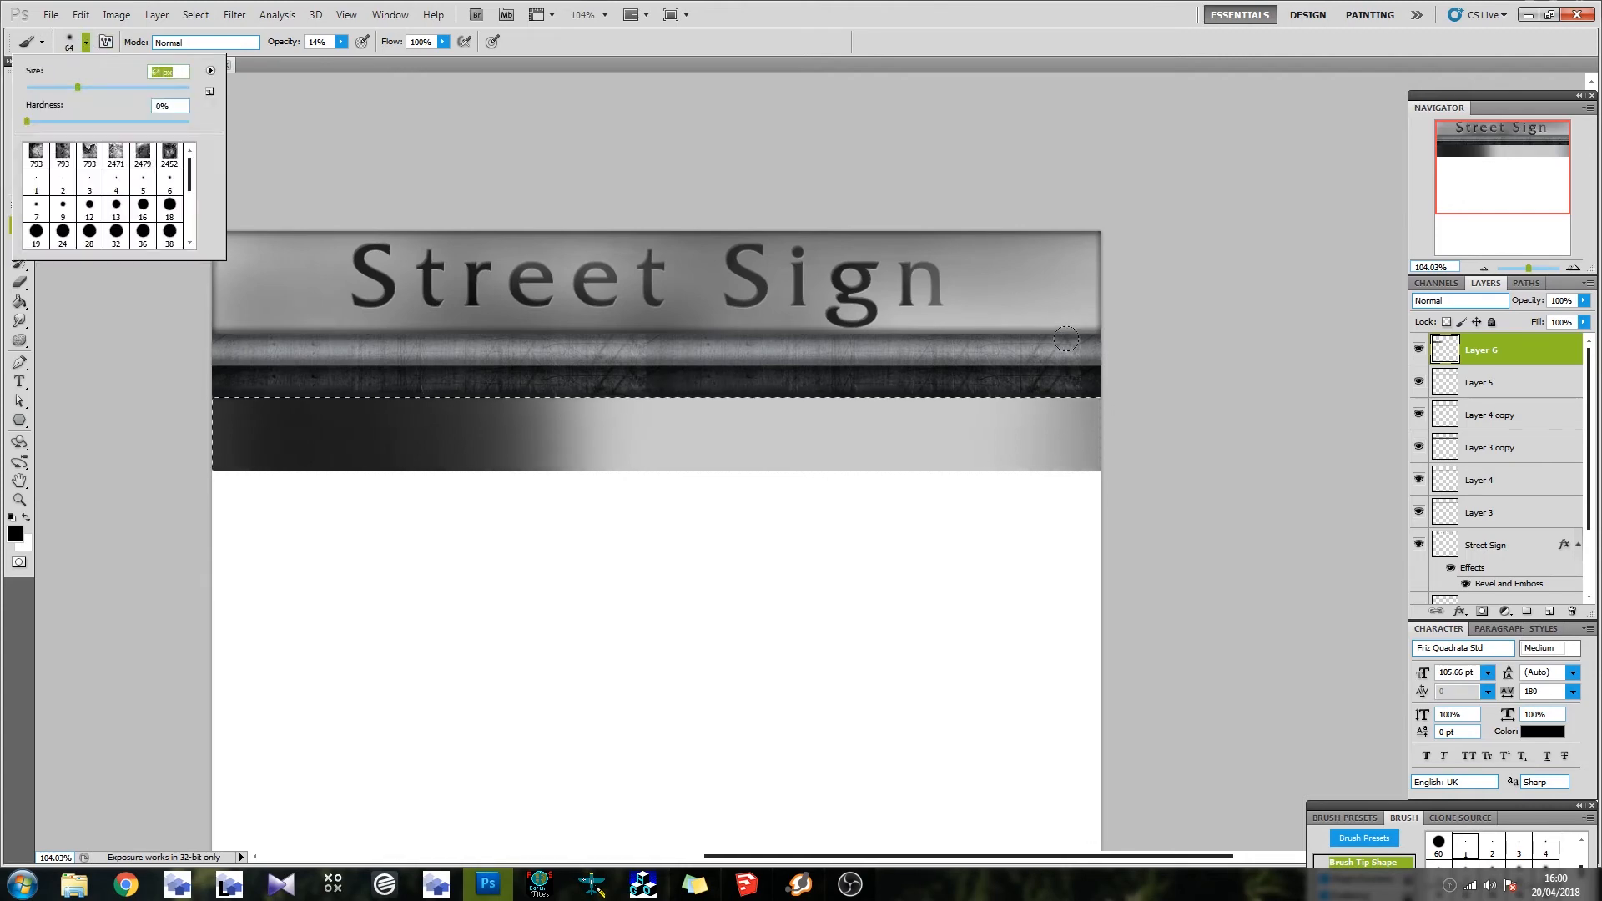
click(1095, 337)
click(85, 44)
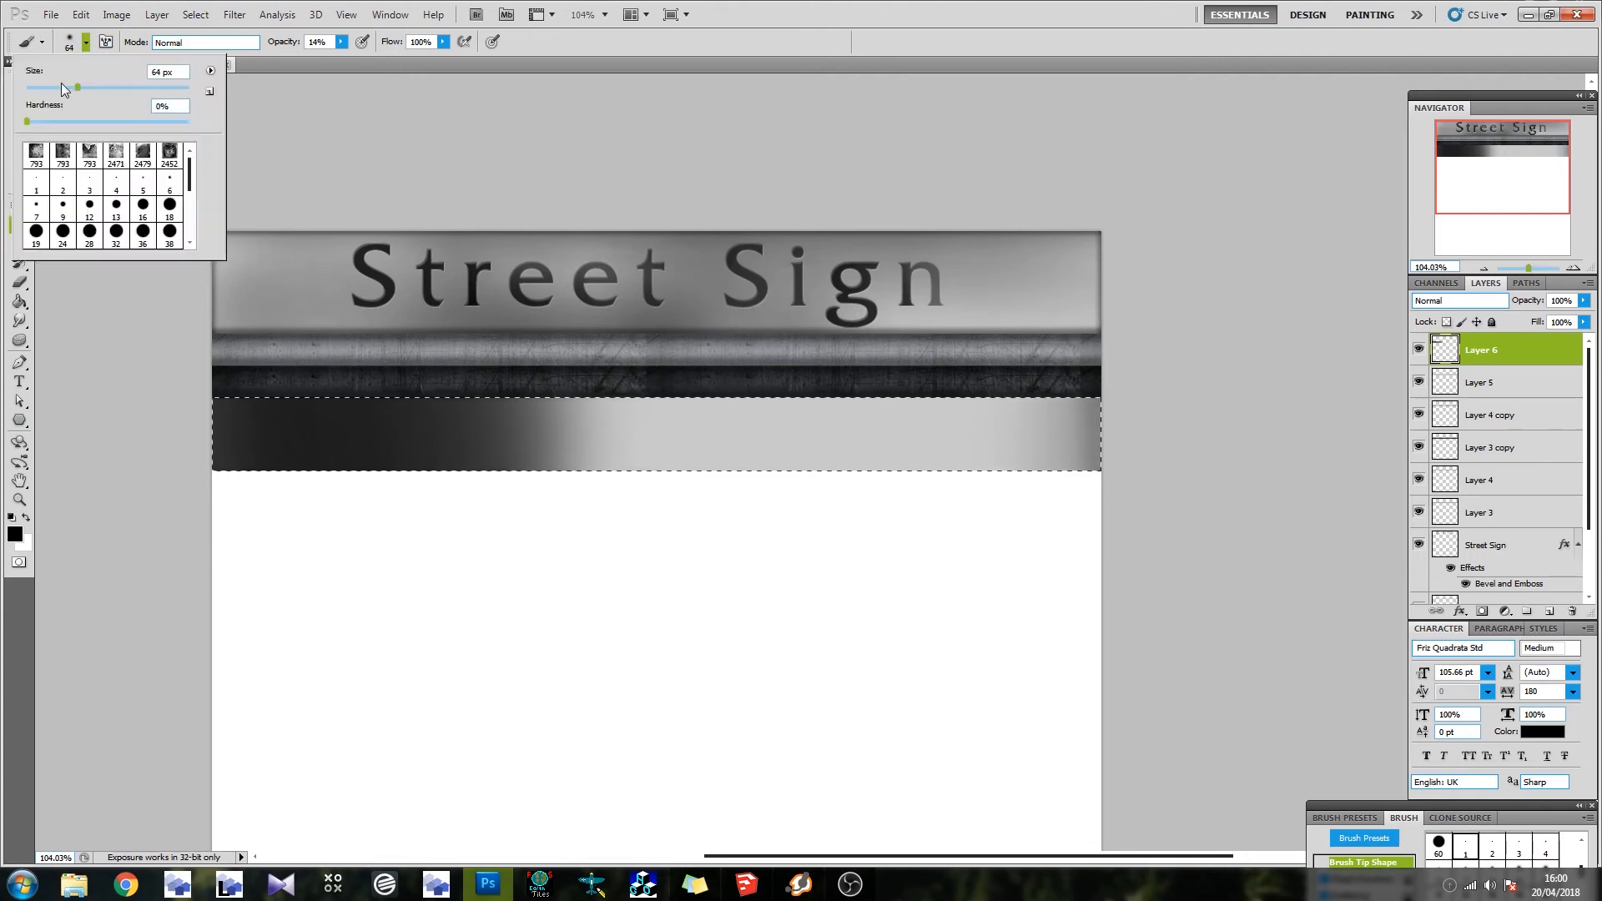
drag(1110, 366, 1118, 531)
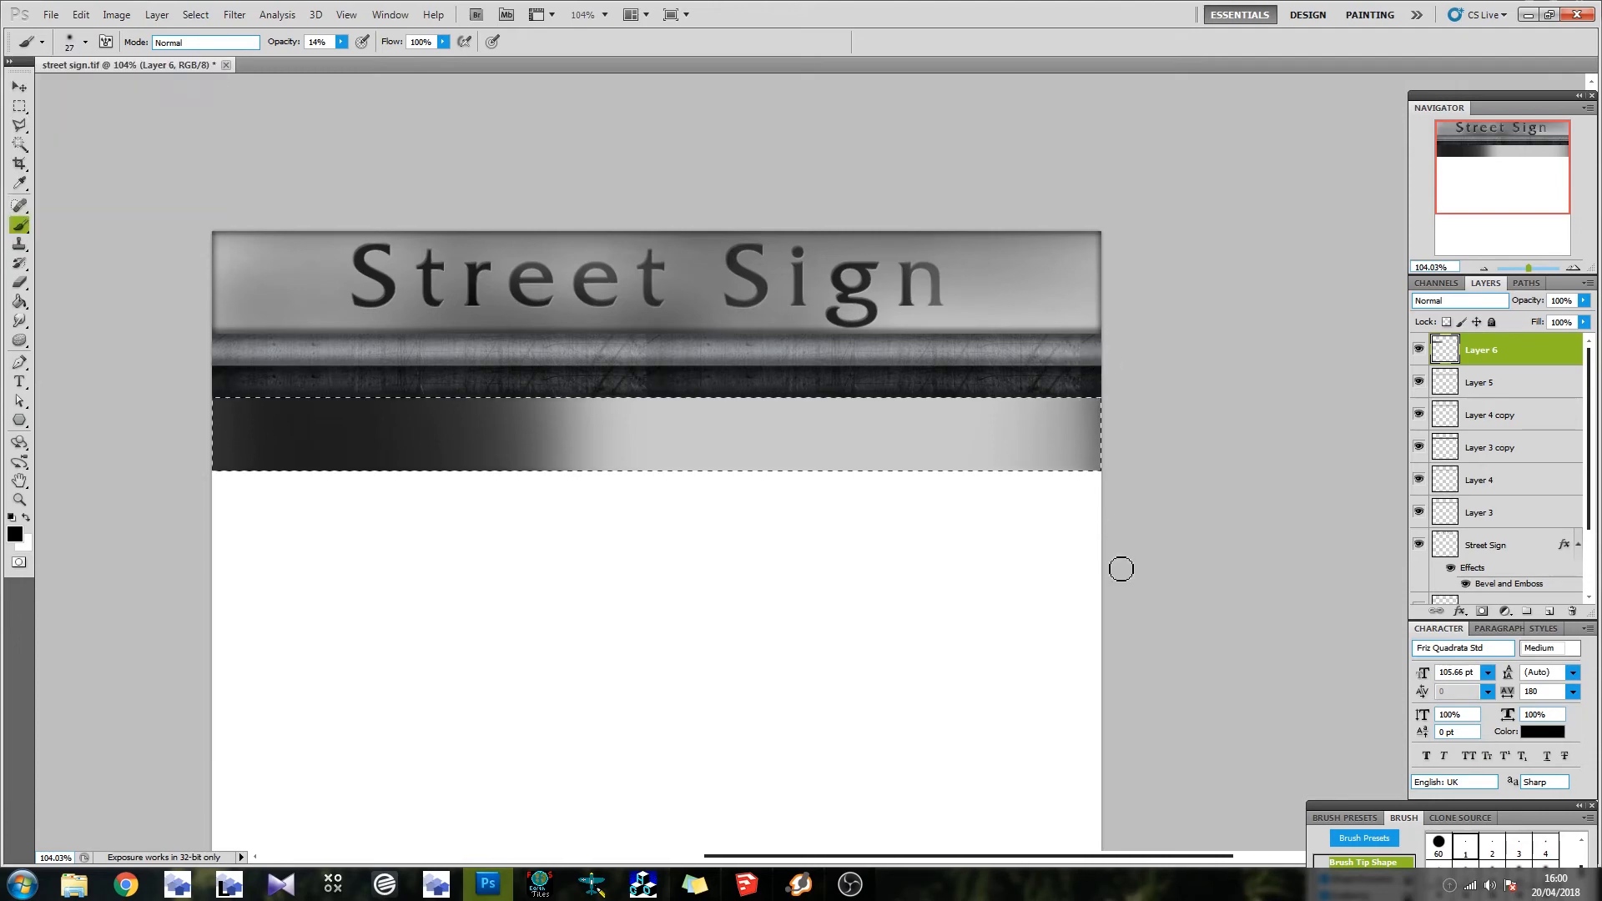
click(85, 43)
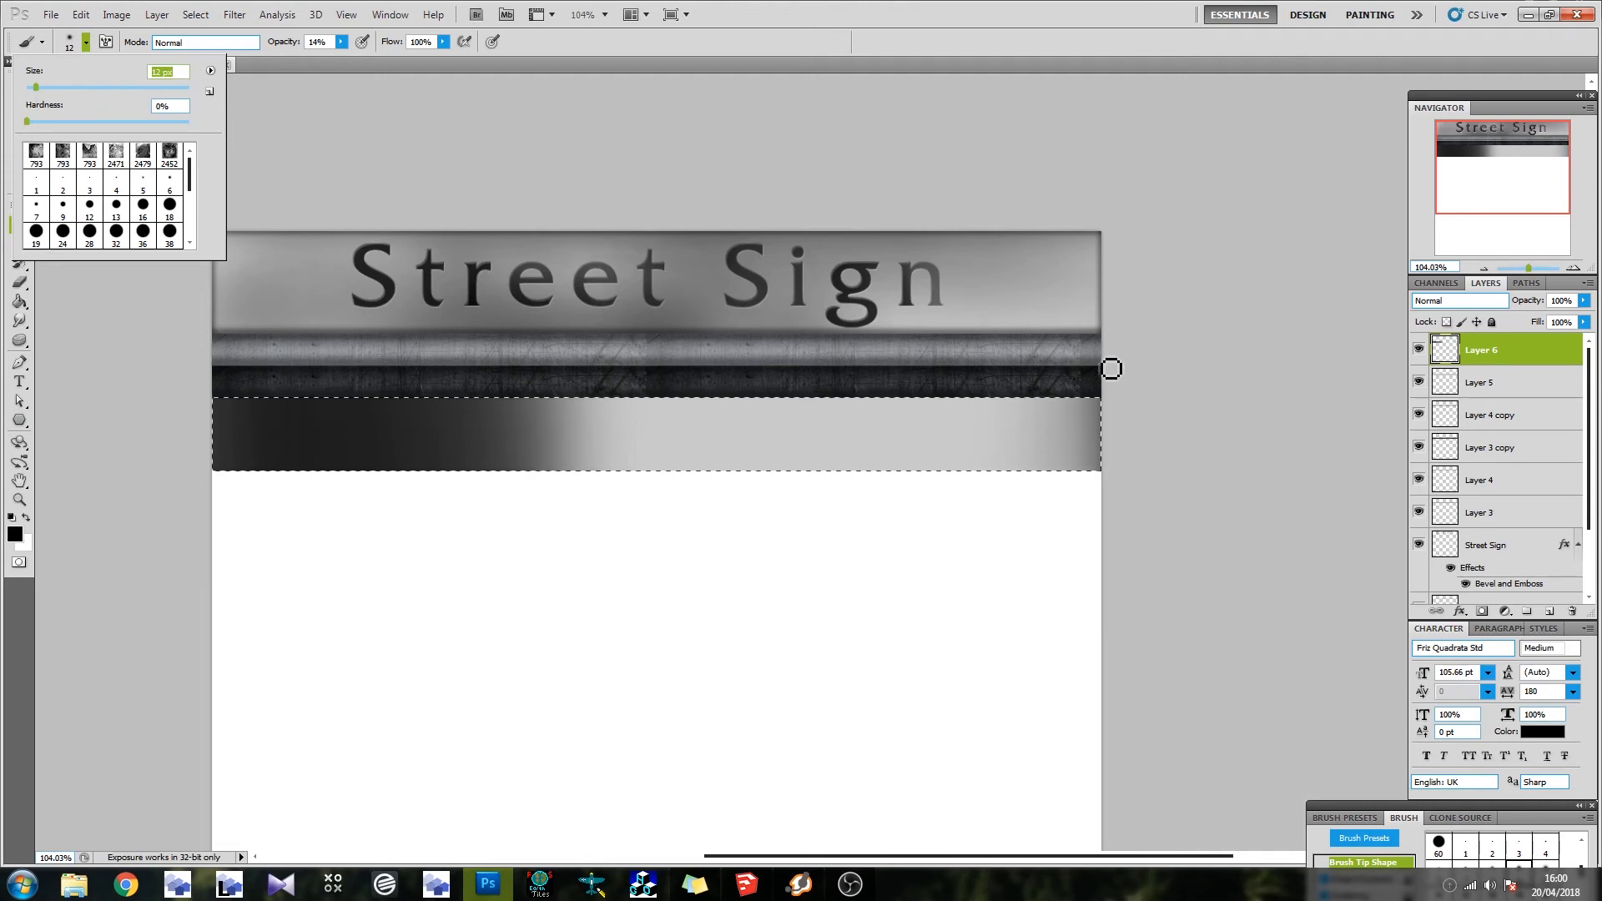
drag(1111, 368, 1091, 476)
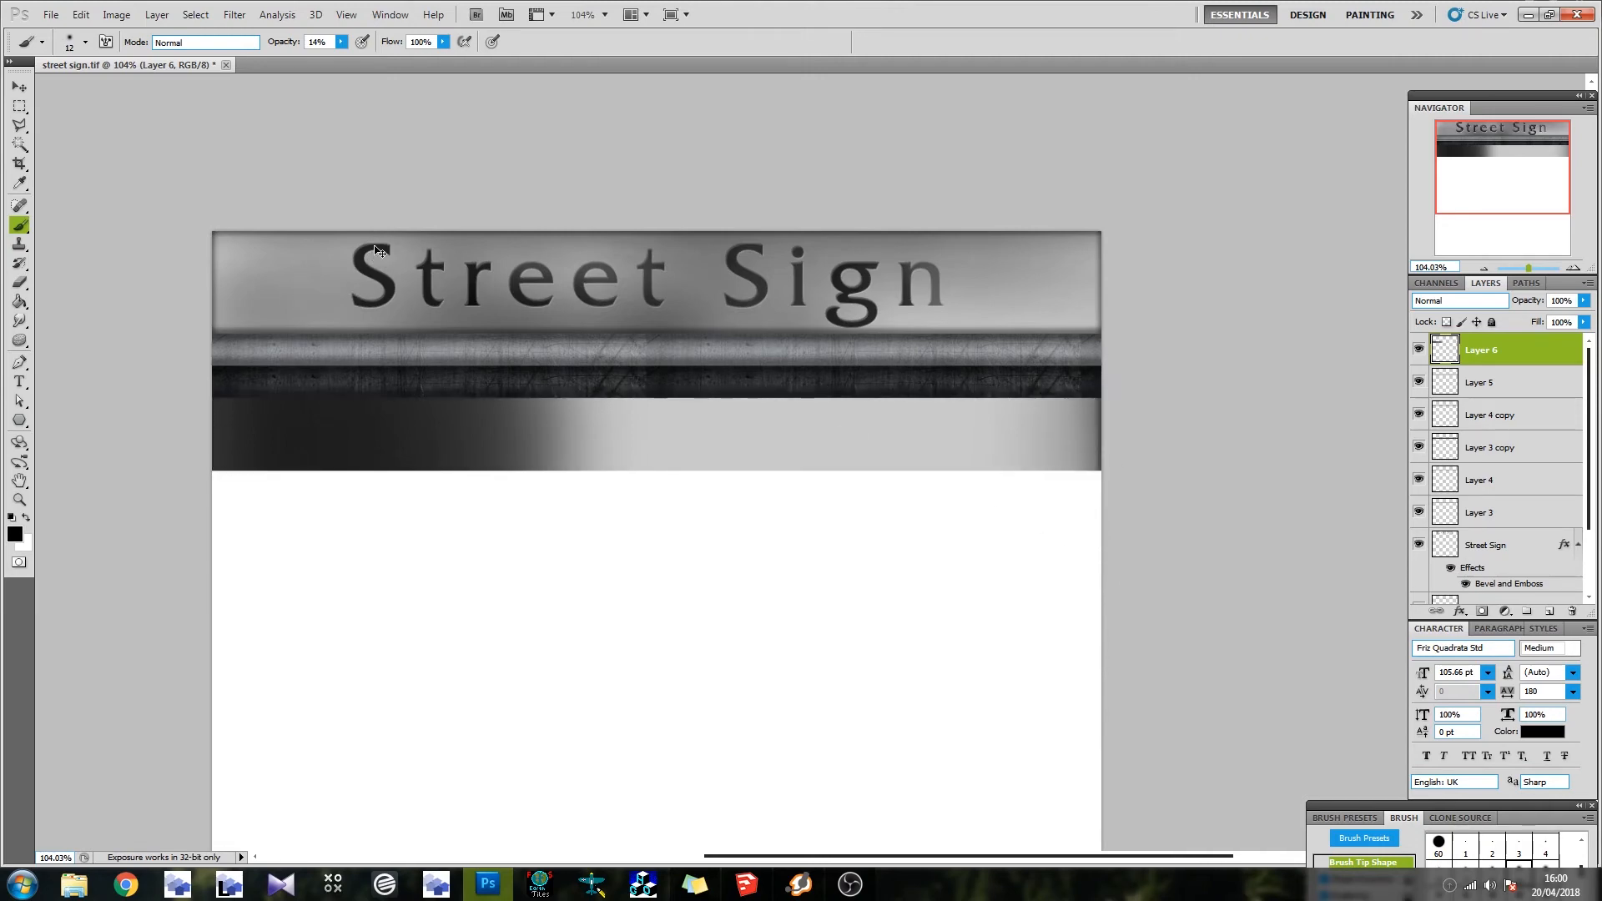
Save the updated texture image over street sign.tif
key(ctrl+shift+s)
click(1009, 433)
key(ctrl+s)
Switch to SketchUp and reload street sign.tif as the texture image of the streetsign material
click(734, 877)
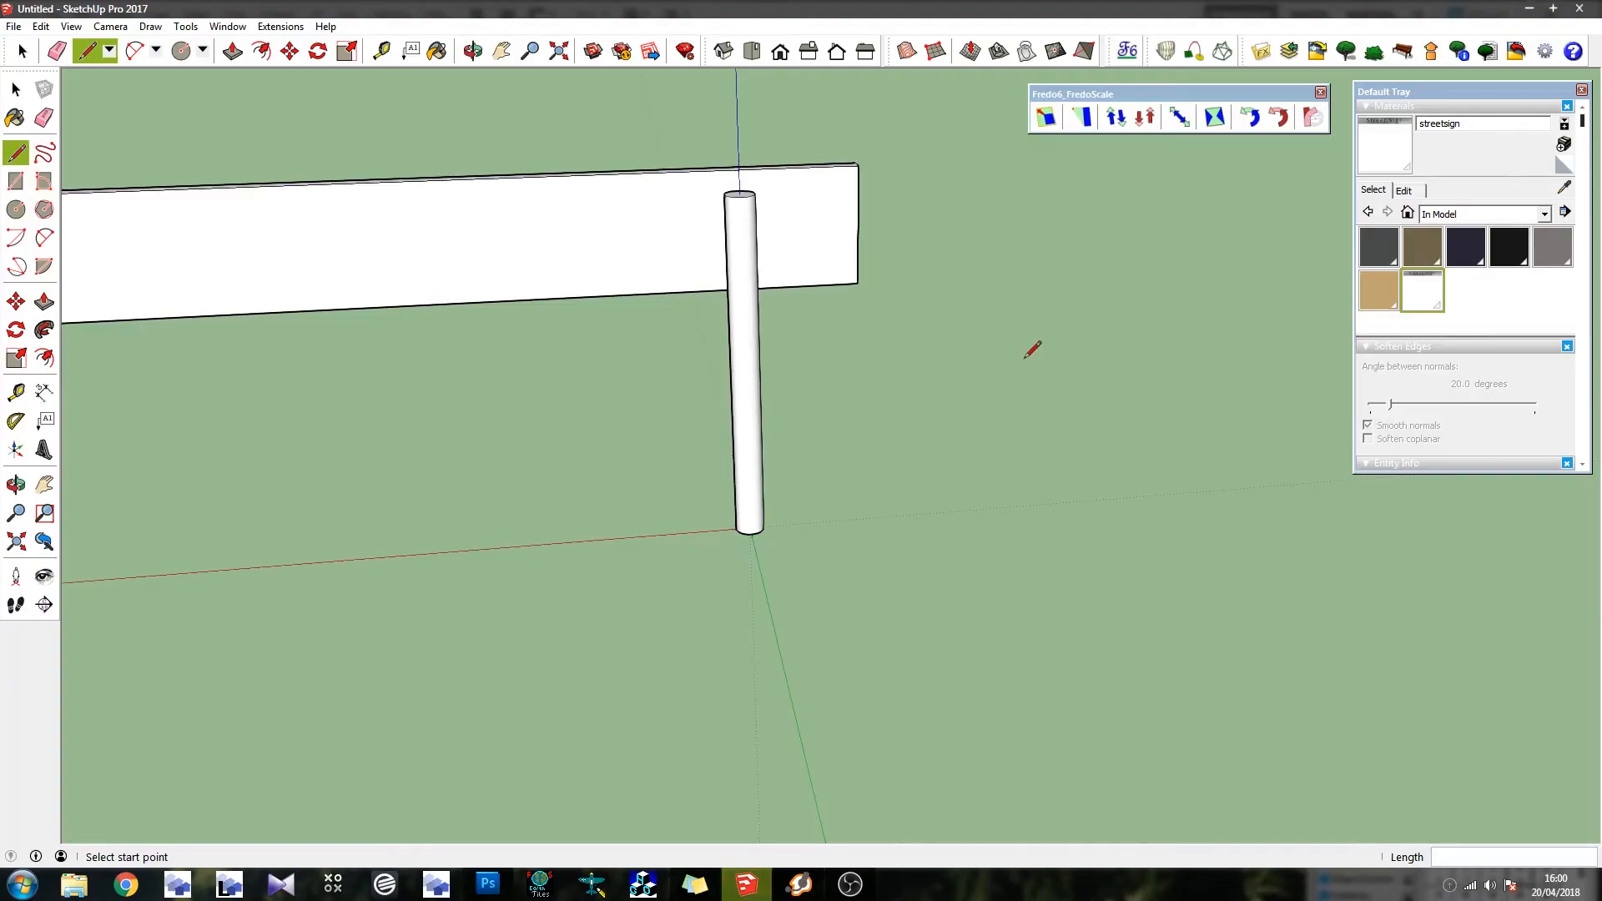
click(1405, 191)
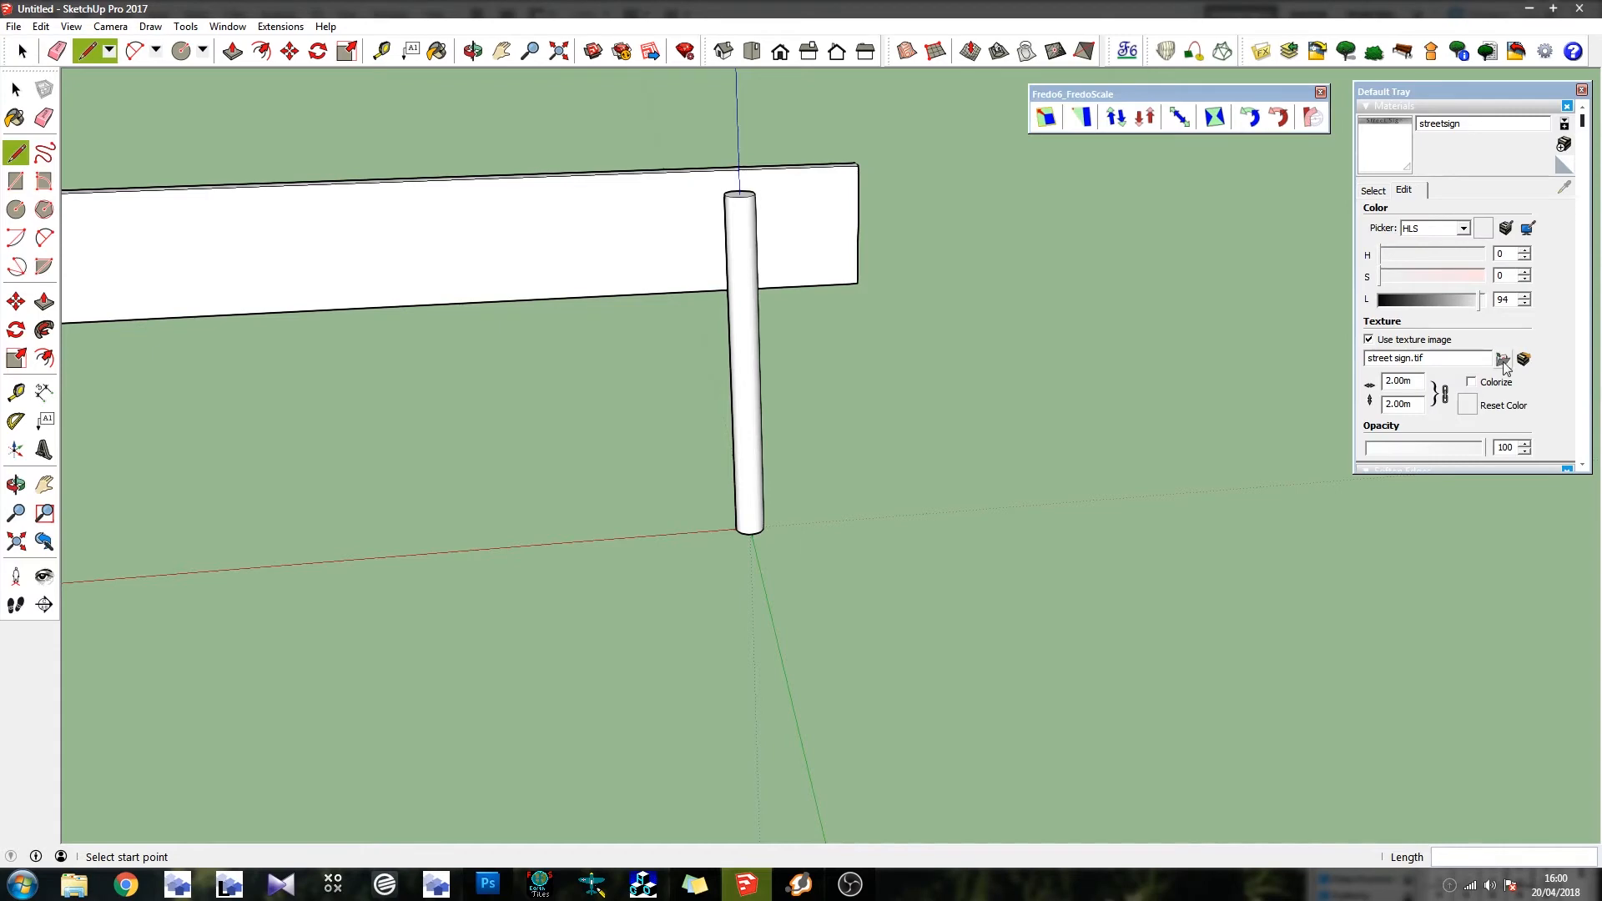
click(1503, 360)
key(Return)
Apply the streetsign material to the signboard's narrow end face beside the post at the origin
scroll(615, 307, down, 4)
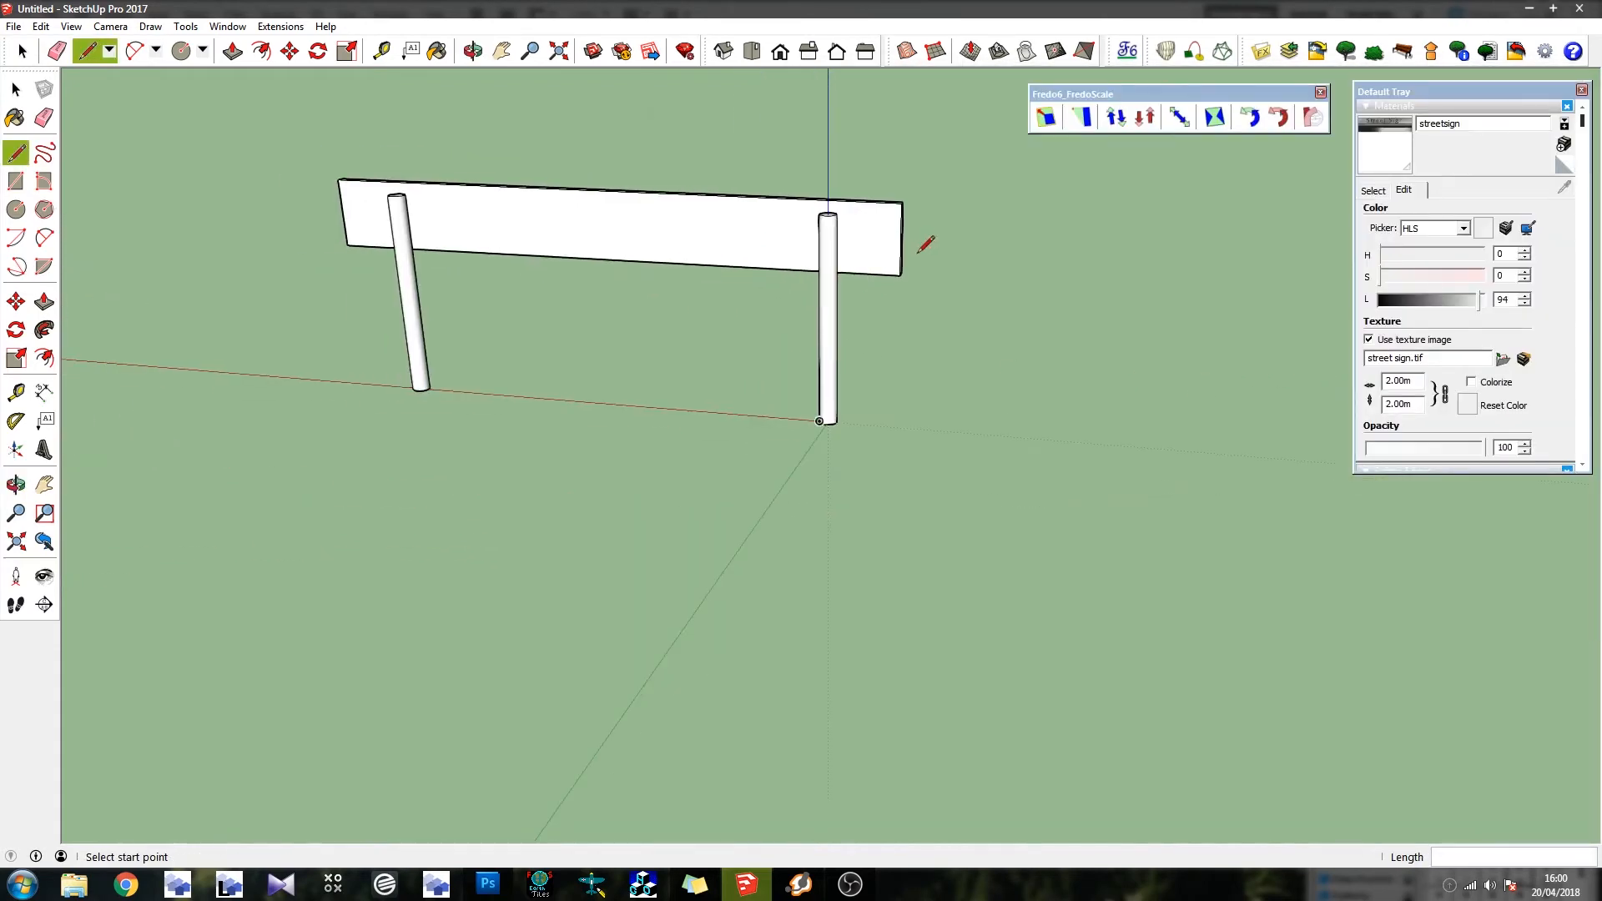
scroll(733, 197, up, 6)
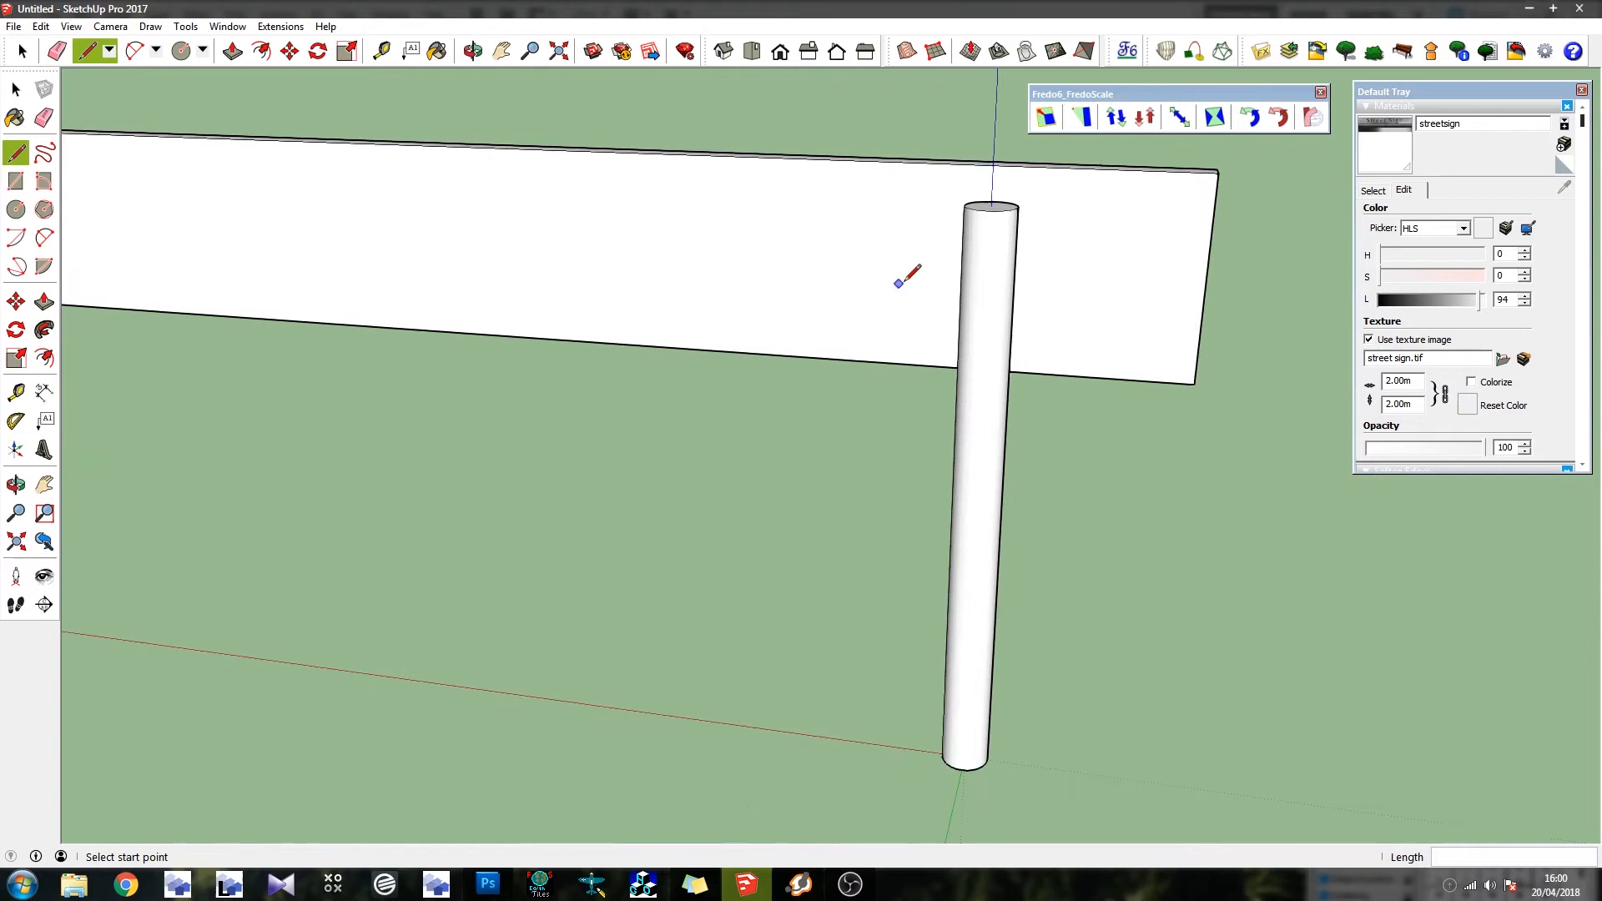
scroll(733, 242, down, 5)
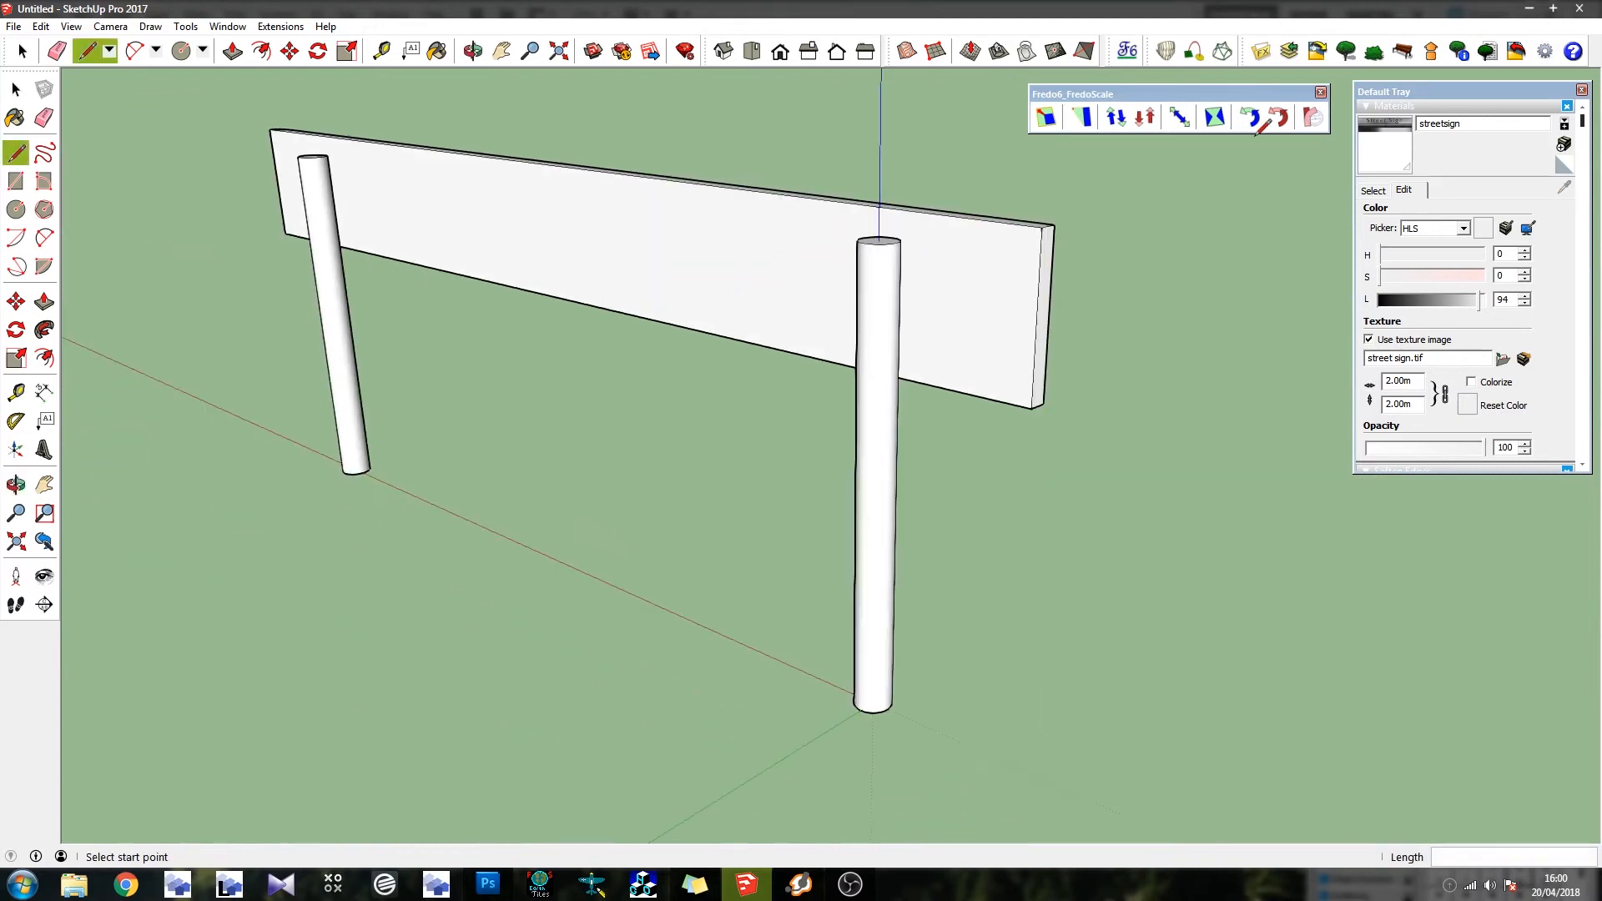
mouse_move(791, 240)
middle_down()
mouse_move(537, 307)
mouse_move(590, 304)
middle_up()
click(1374, 190)
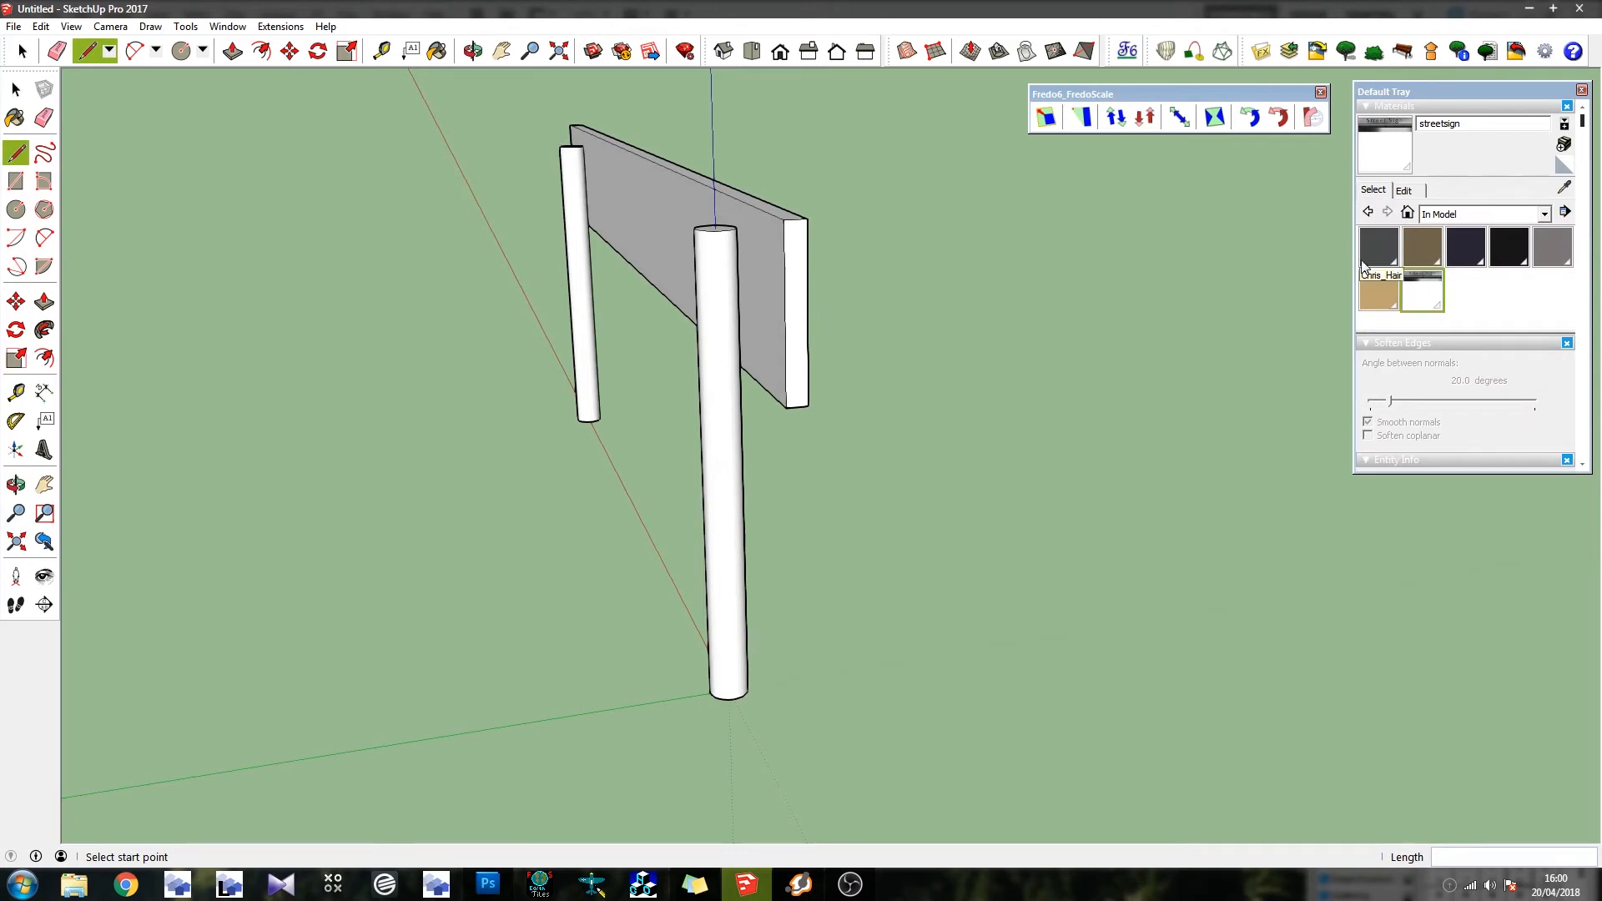
click(1422, 290)
mouse_move(1152, 297)
middle_down()
mouse_move(547, 244)
mouse_move(565, 260)
mouse_move(488, 265)
middle_up()
Start positioning the texture on the signboard's end face and reset its placement
right_click(484, 264)
mouse_move(554, 490)
click(684, 490)
scroll(522, 254, down, 2)
scroll(523, 254, down, 4)
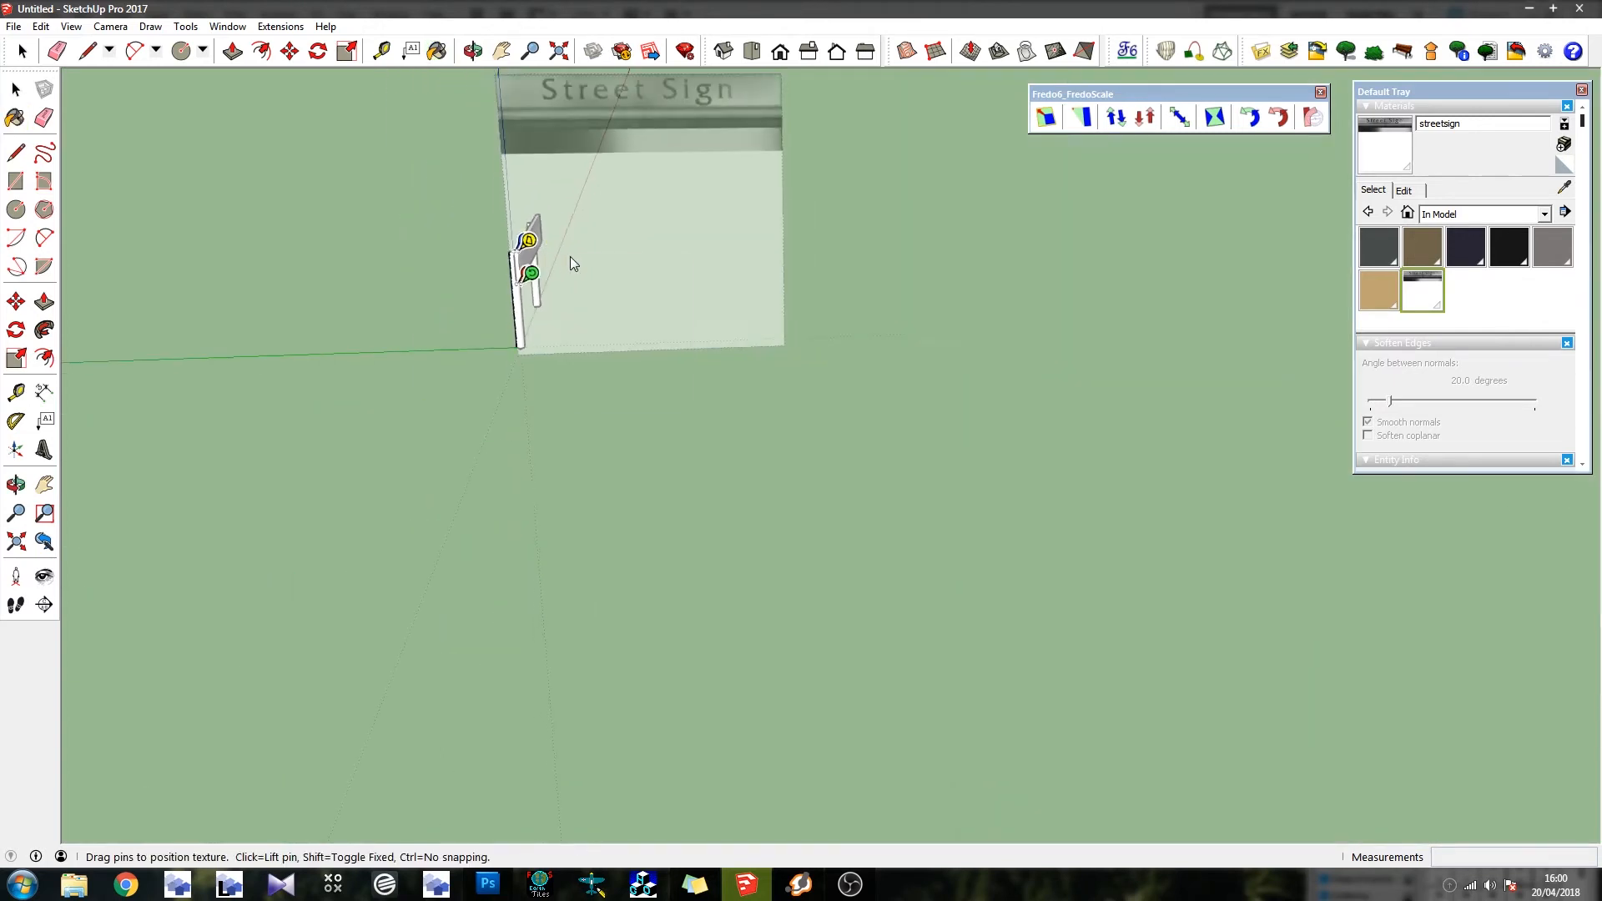
right_click(571, 259)
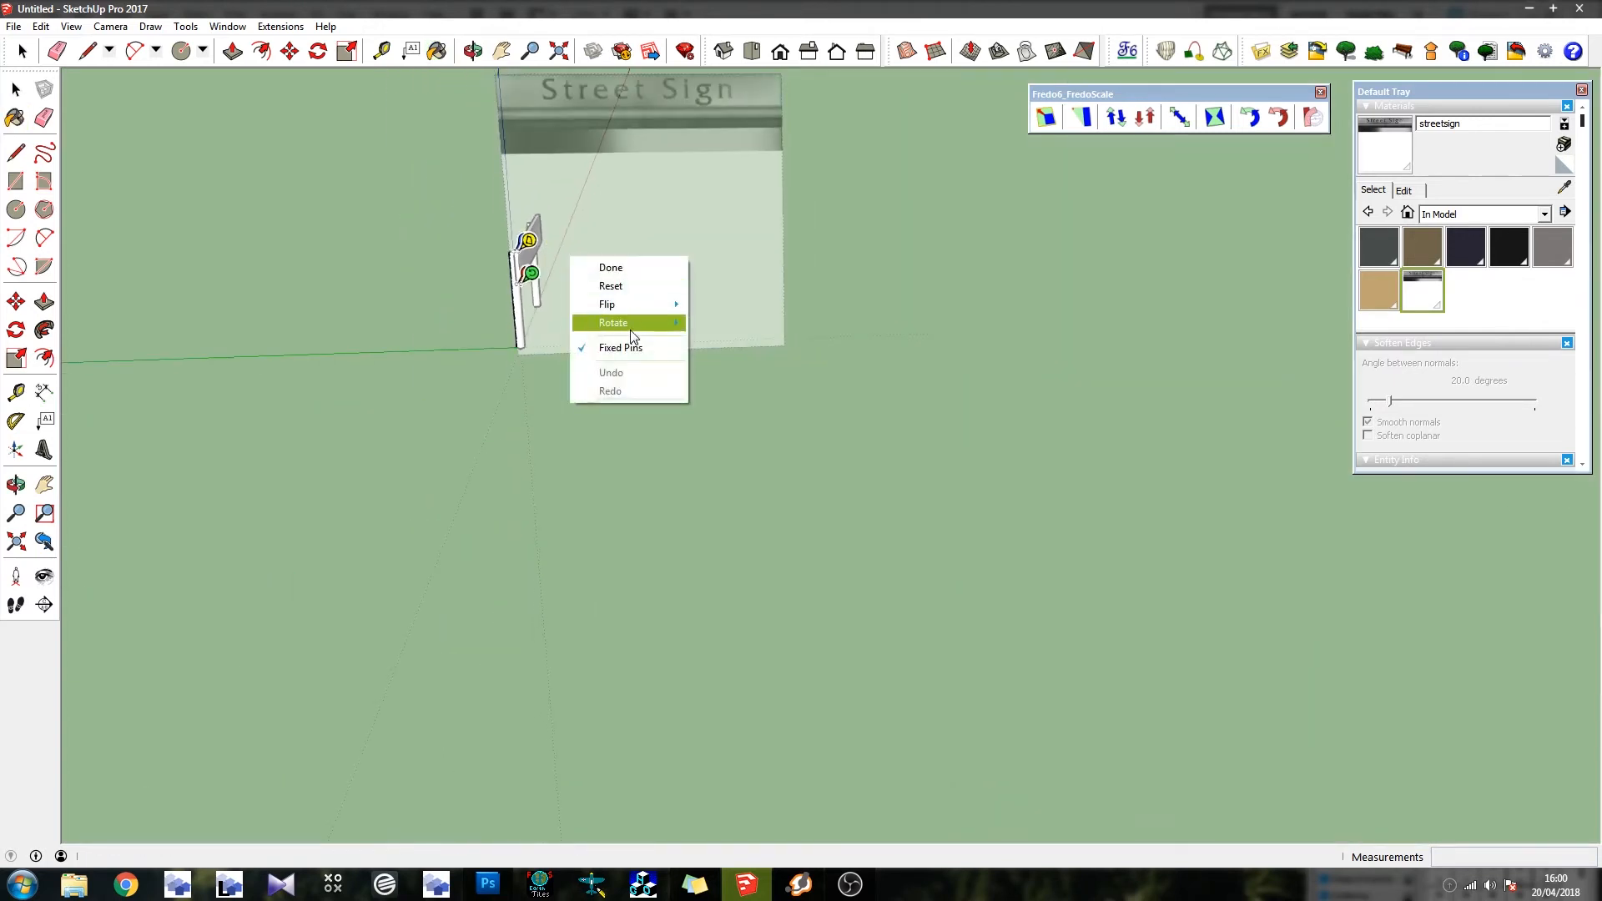
click(646, 288)
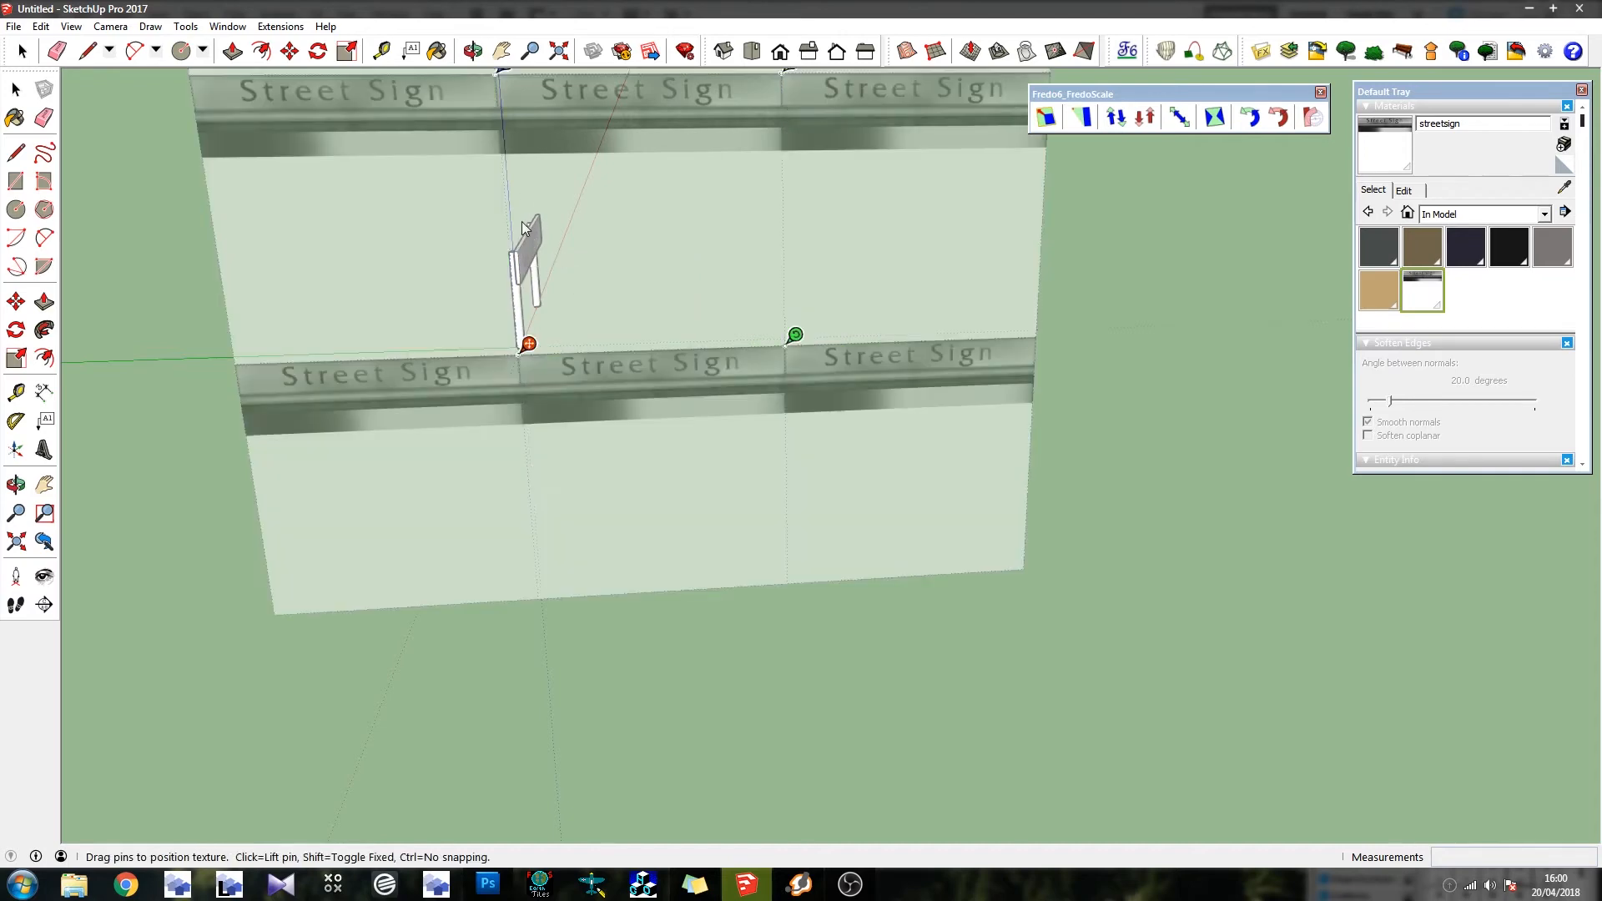
Move the texture's origin pin beside the end face and rotate the texture so its strips run vertically along the face
scroll(509, 451, up, 8)
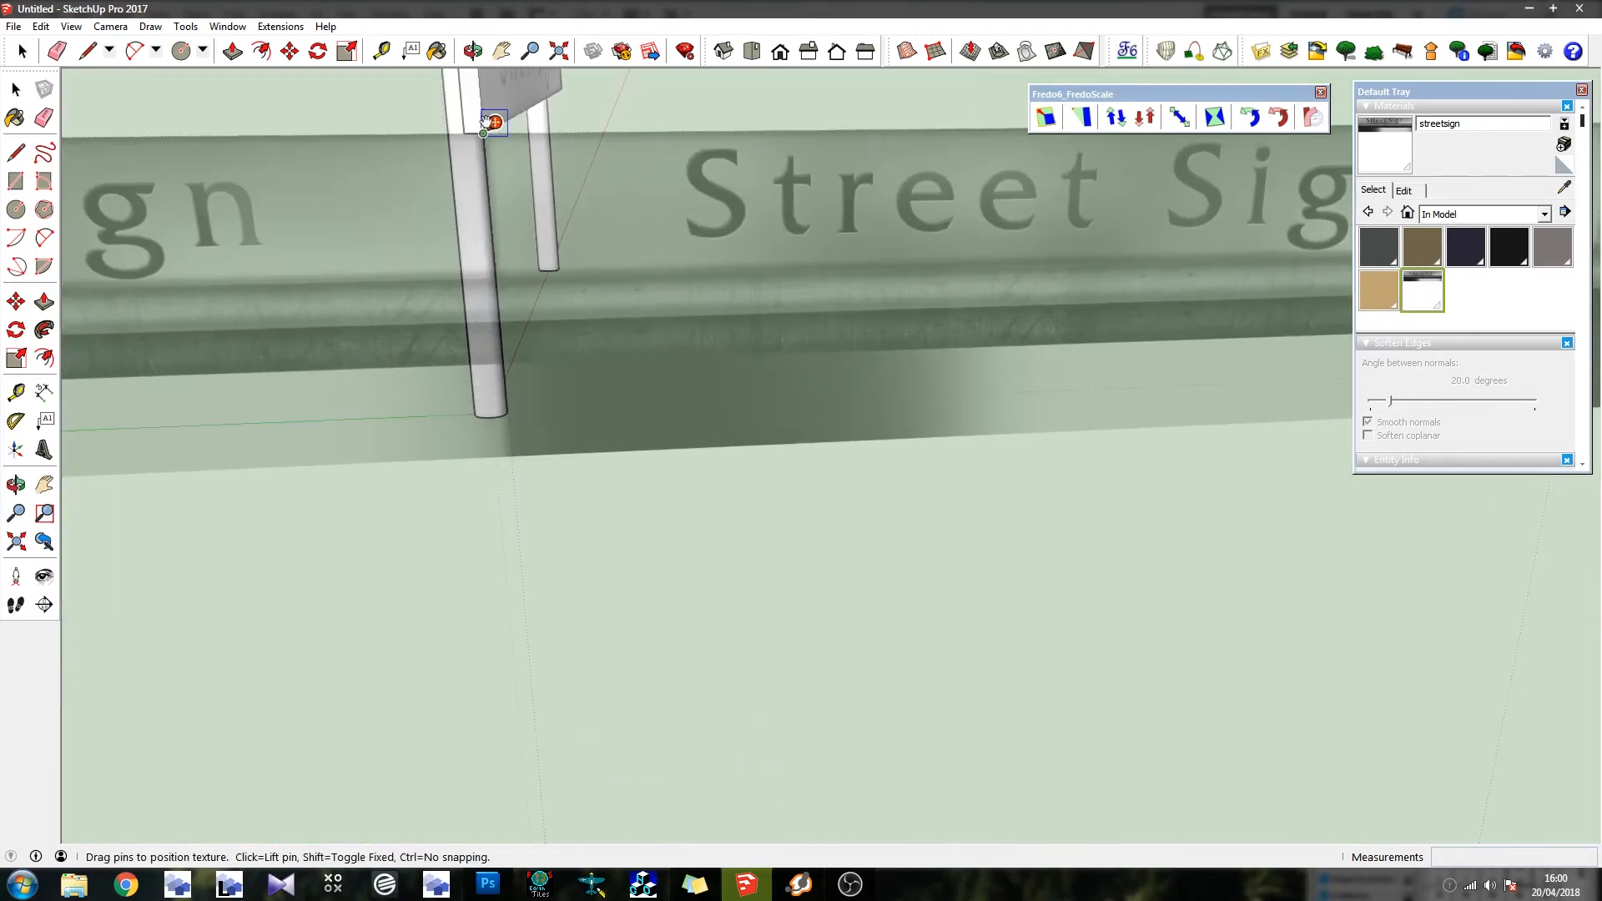
drag(494, 122, 475, 123)
scroll(487, 359, down, 5)
drag(964, 276, 488, 121)
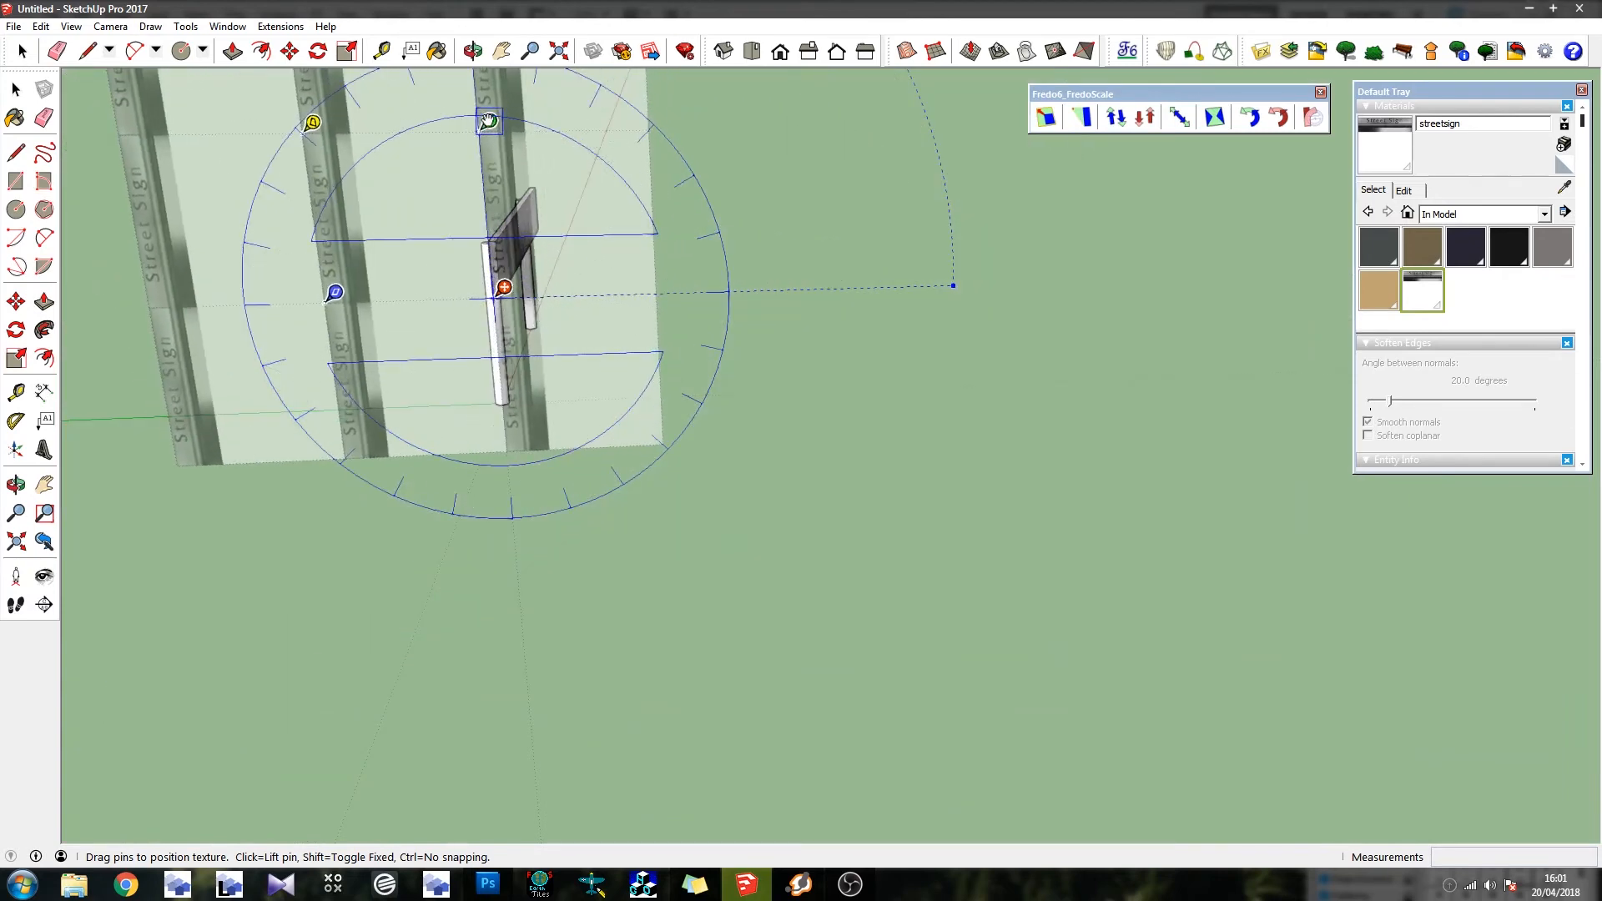
scroll(473, 282, up, 10)
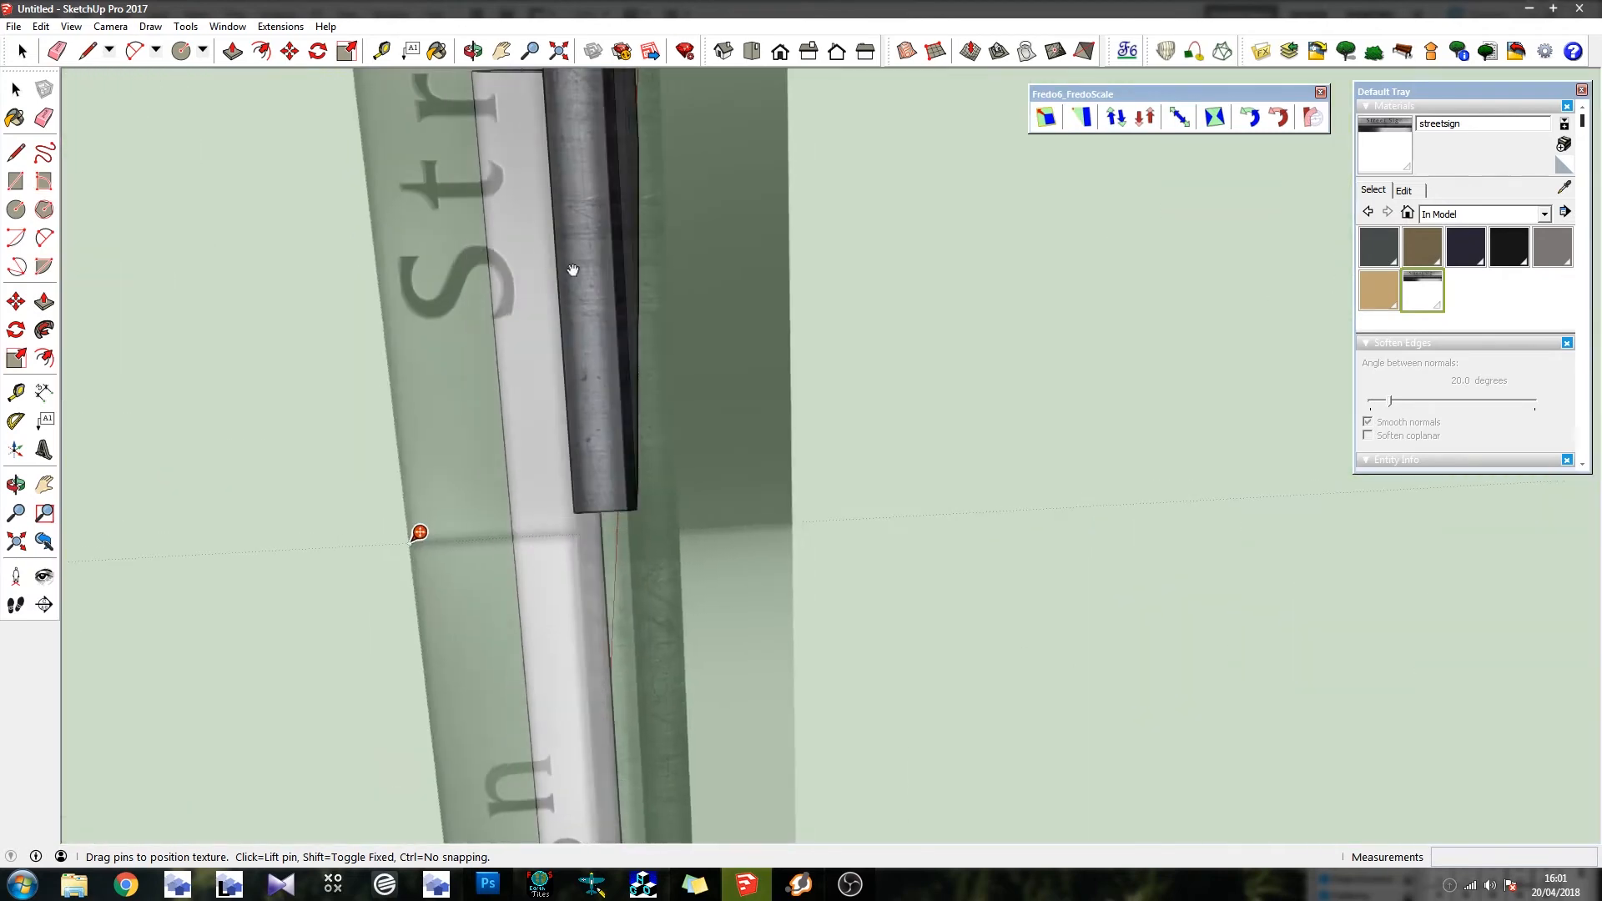
shift+middle_drag(573, 269, 585, 269)
Slide the rotated texture along and across the end face so the light metal strip covers it
scroll(609, 532, down, 10)
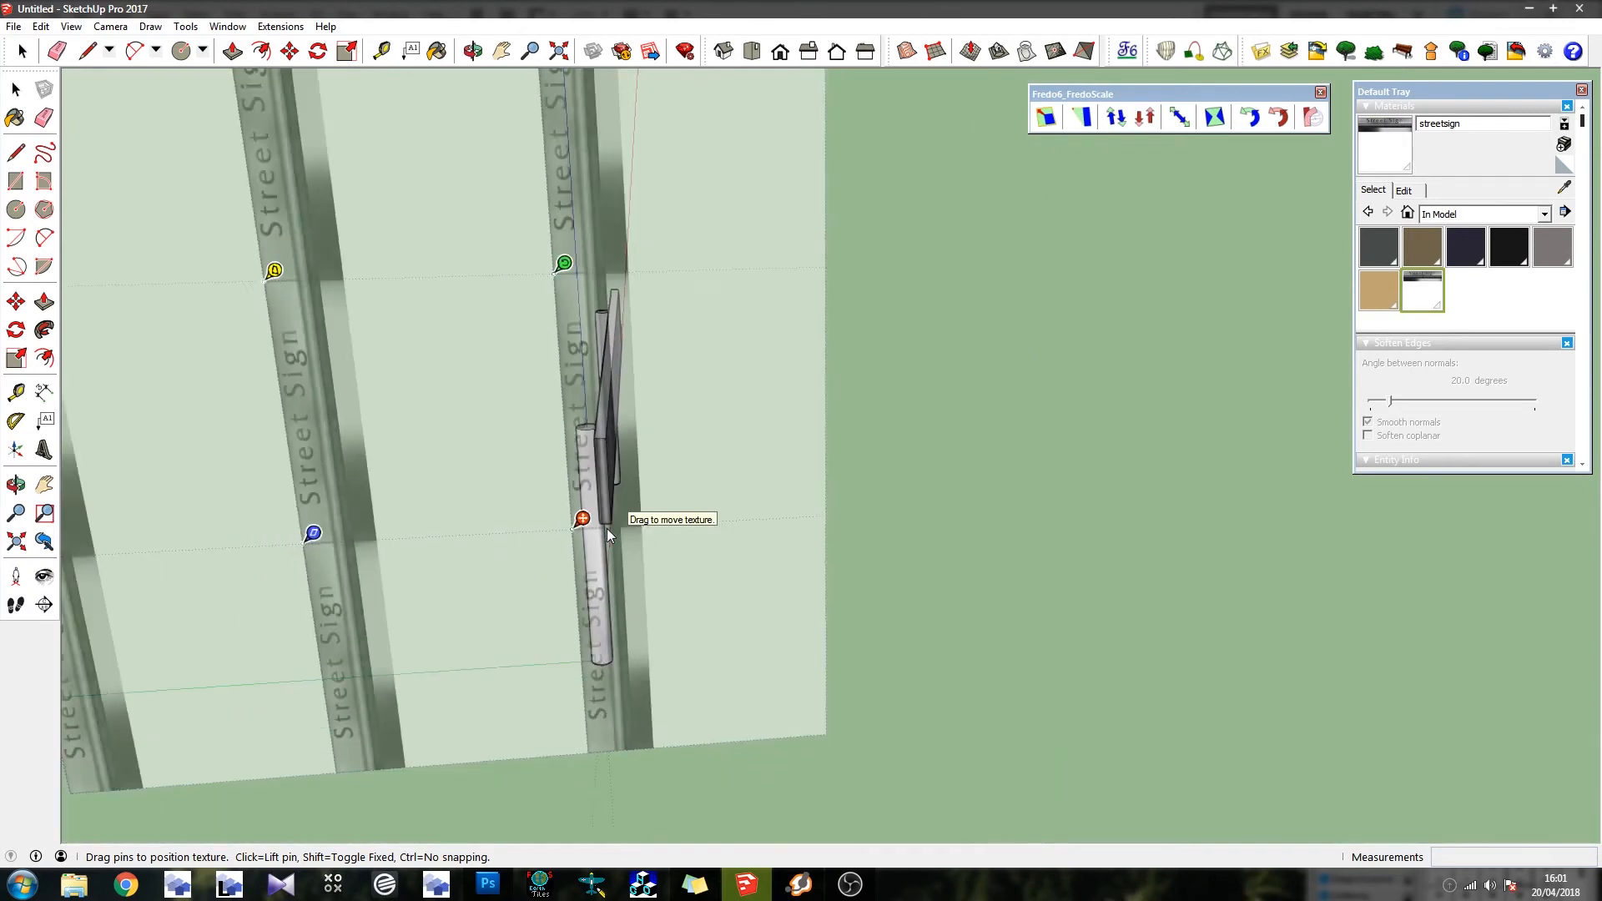
scroll(563, 332, up, 5)
drag(558, 304, 556, 231)
scroll(651, 597, up, 5)
drag(602, 432, 567, 420)
scroll(576, 416, up, 4)
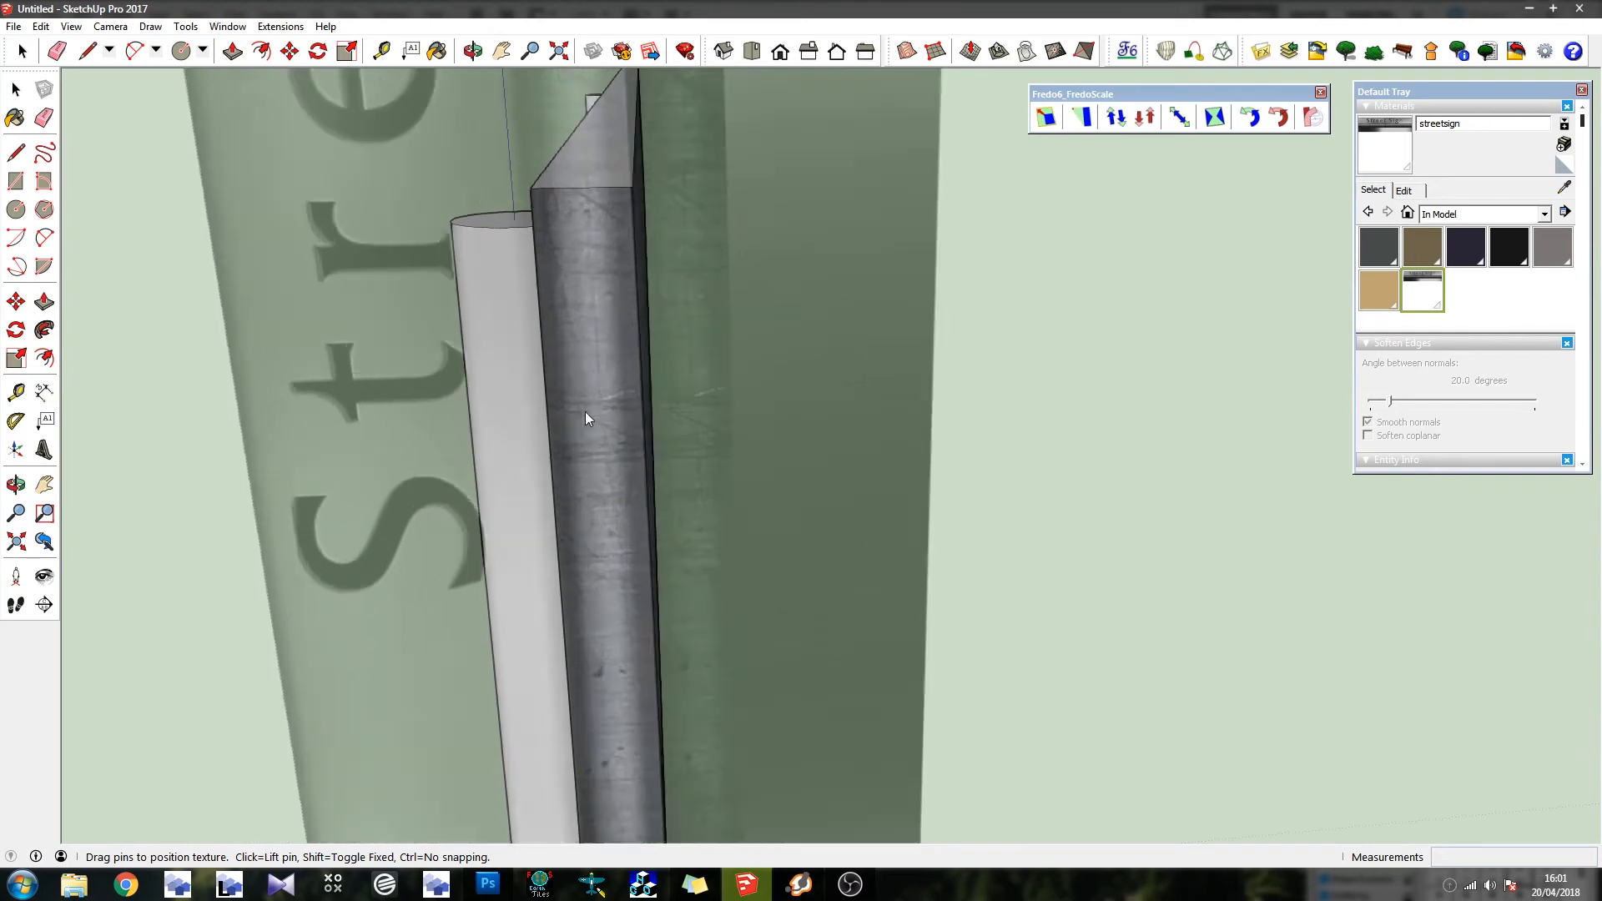
mouse_move(590, 402)
mouse_down()
mouse_move(604, 405)
mouse_move(583, 406)
mouse_move(612, 559)
mouse_up()
scroll(587, 417, down, 3)
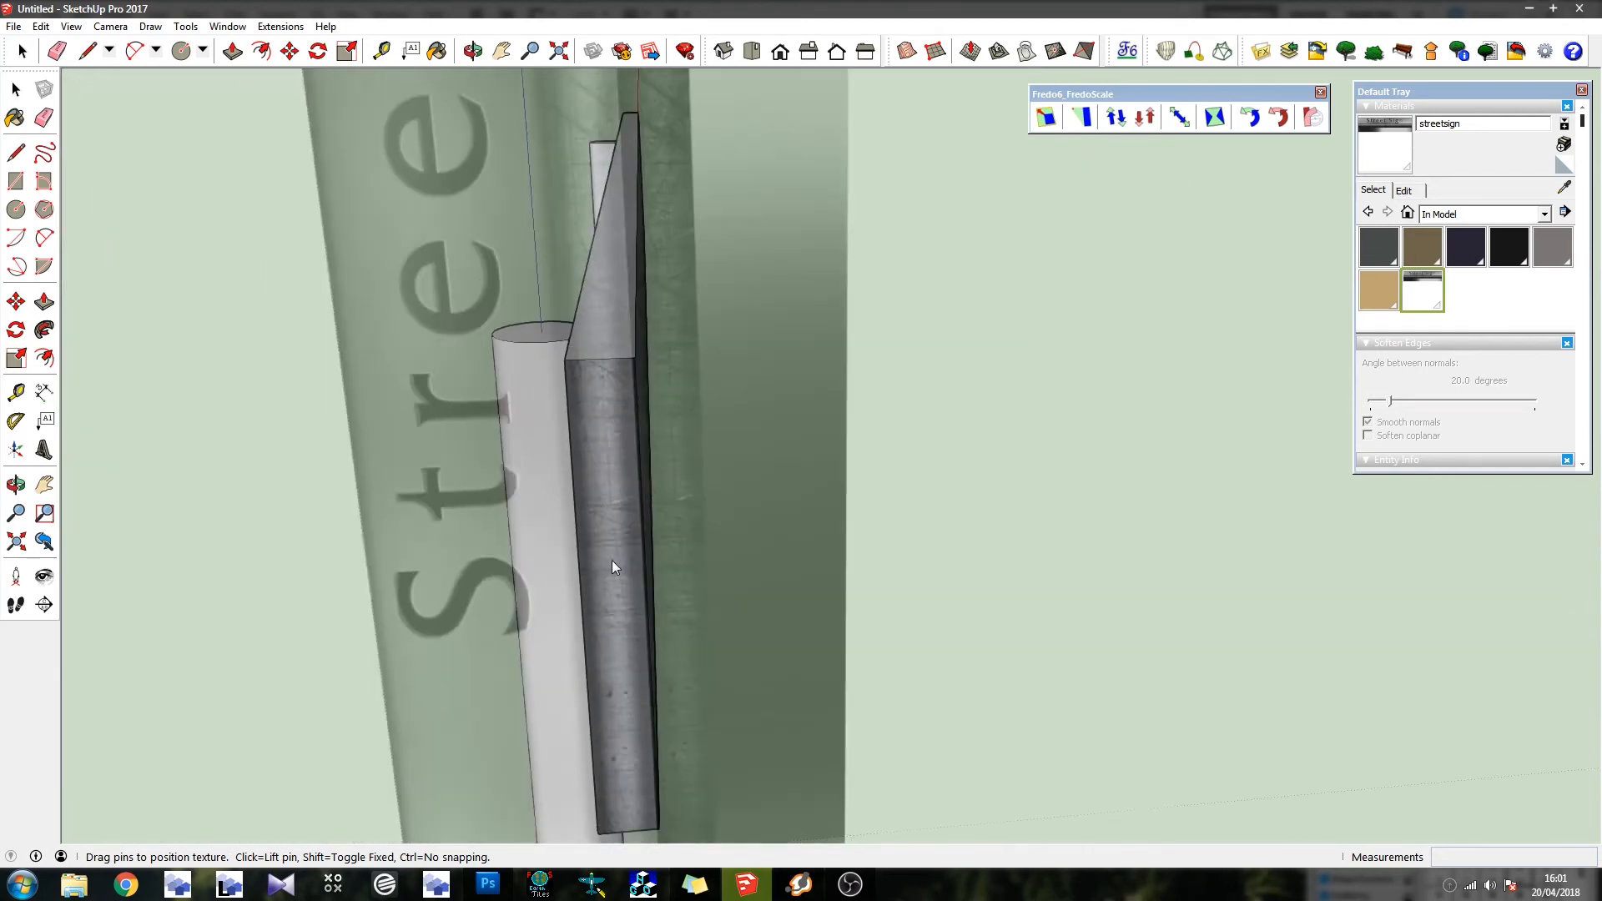
drag(614, 279, 636, 558)
drag(608, 217, 551, 576)
scroll(654, 574, down, 3)
Fine-tune the texture's rotation pin and placement until the light metal strip fits the edges of the end face
middle_drag(654, 573, 563, 353)
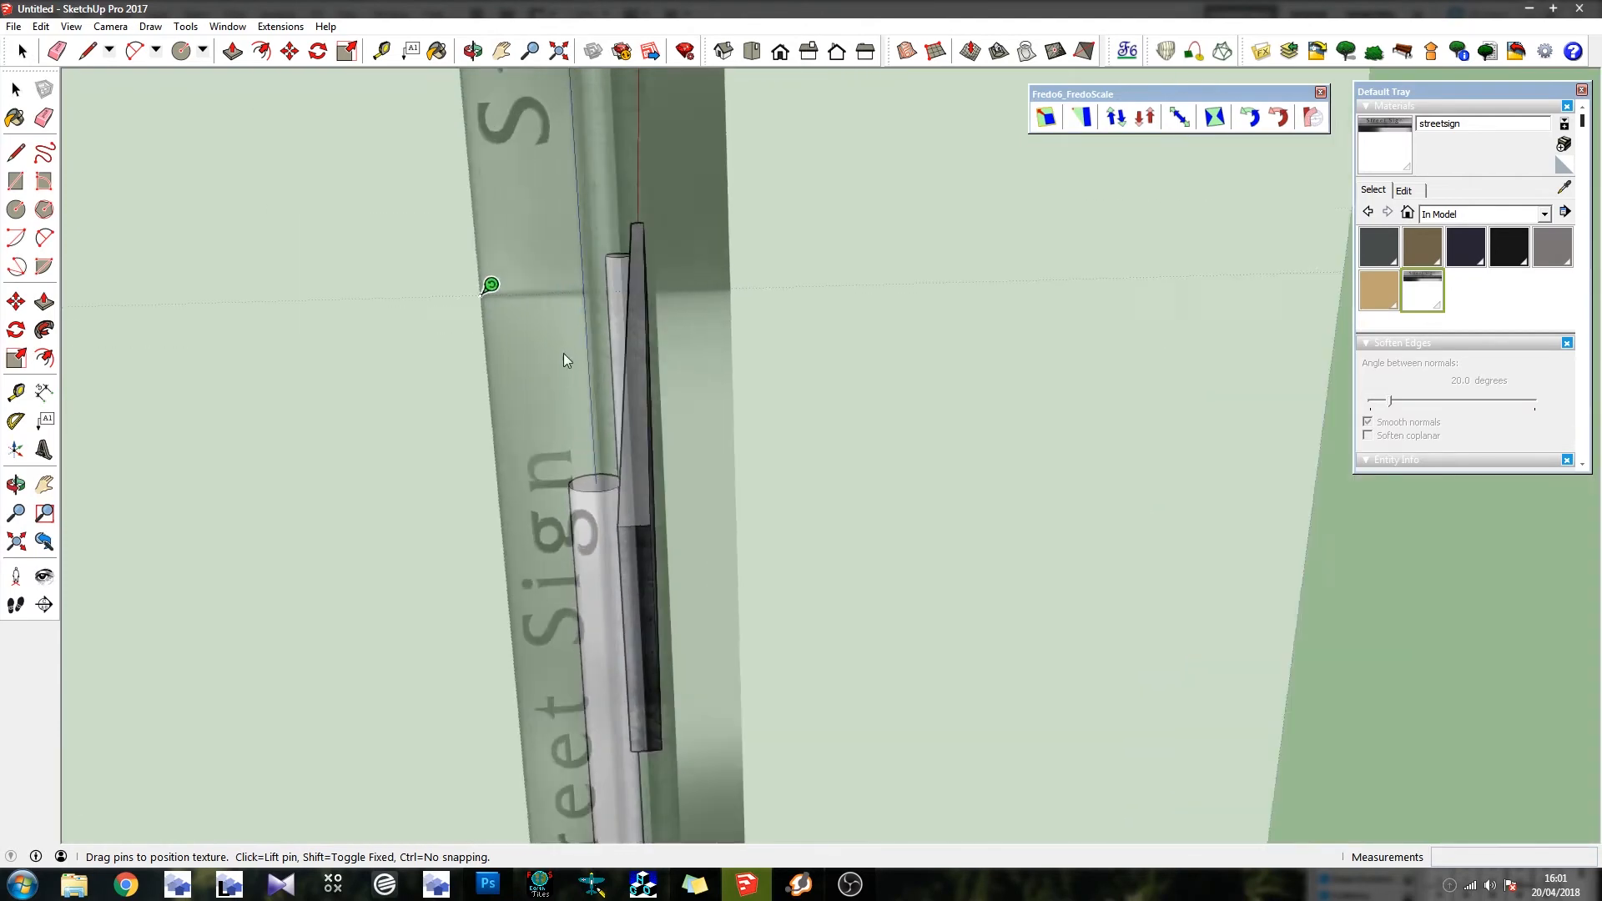
scroll(551, 338, up, 3)
scroll(501, 285, down, 2)
drag(425, 260, 421, 231)
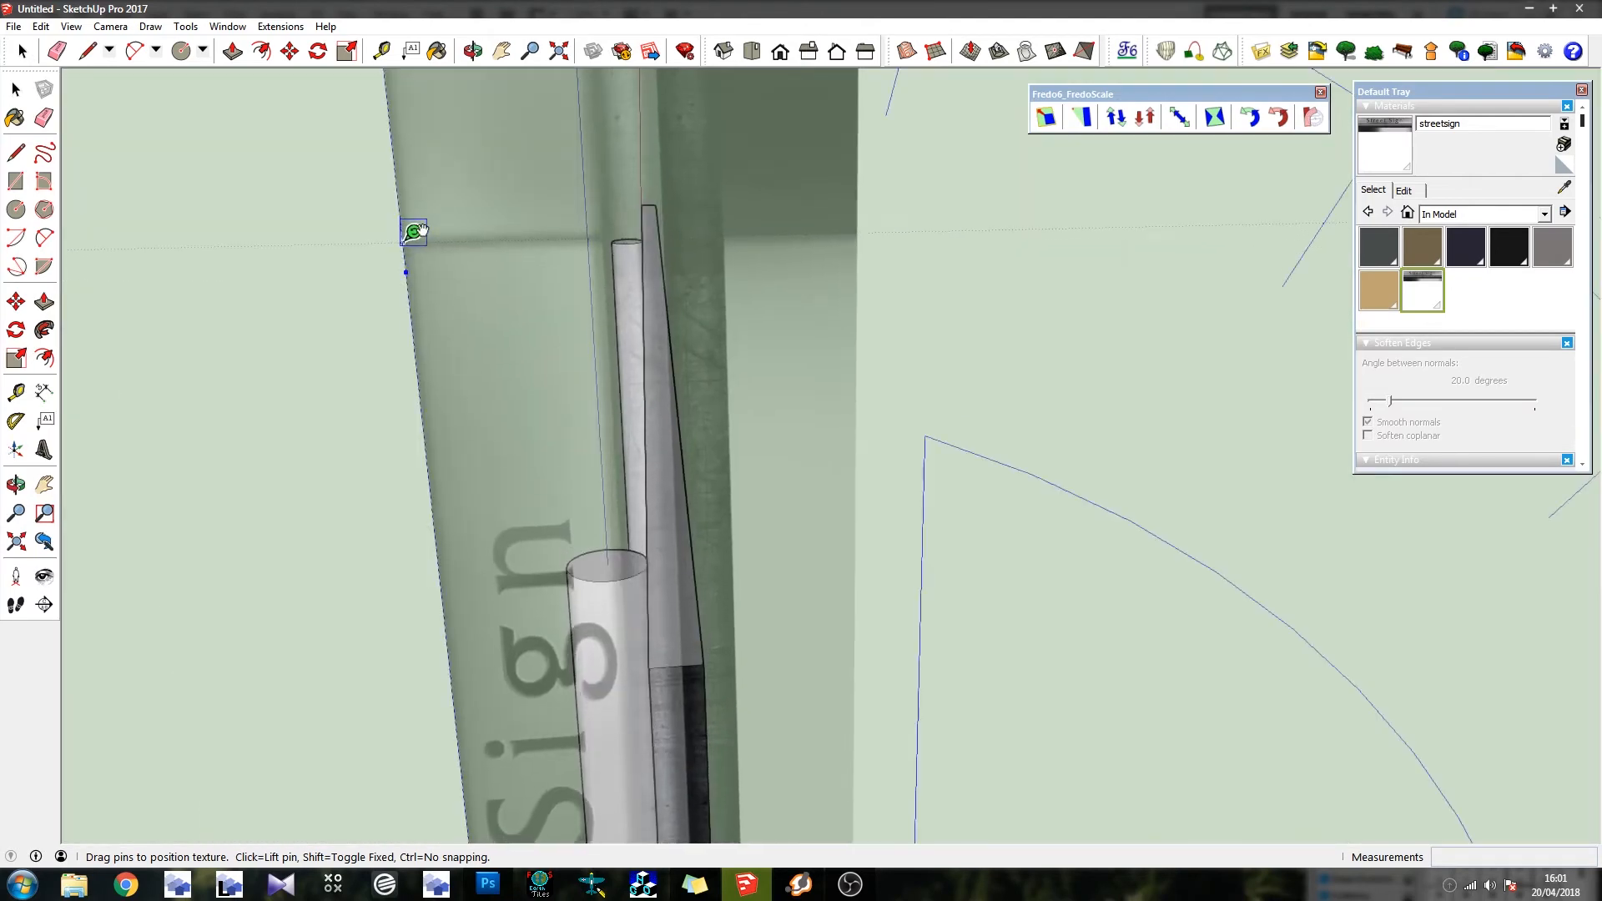
scroll(674, 649, up, 5)
scroll(593, 584, down, 2)
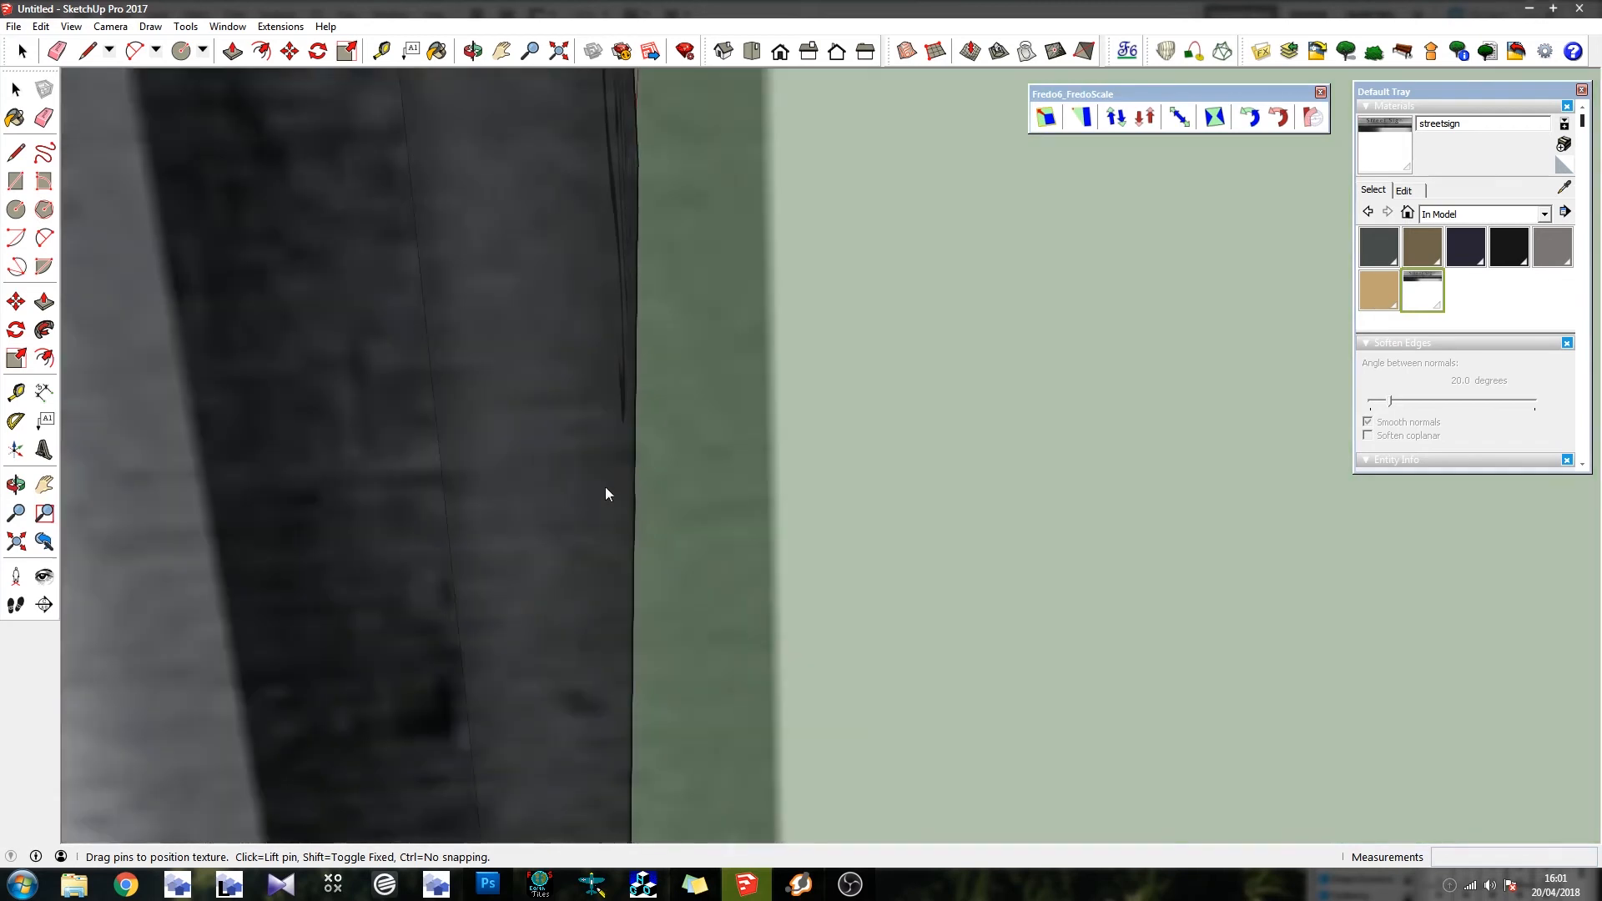
scroll(592, 431, down, 3)
mouse_move(477, 390)
mouse_down()
mouse_move(519, 394)
mouse_move(469, 404)
mouse_up()
scroll(469, 407, down, 5)
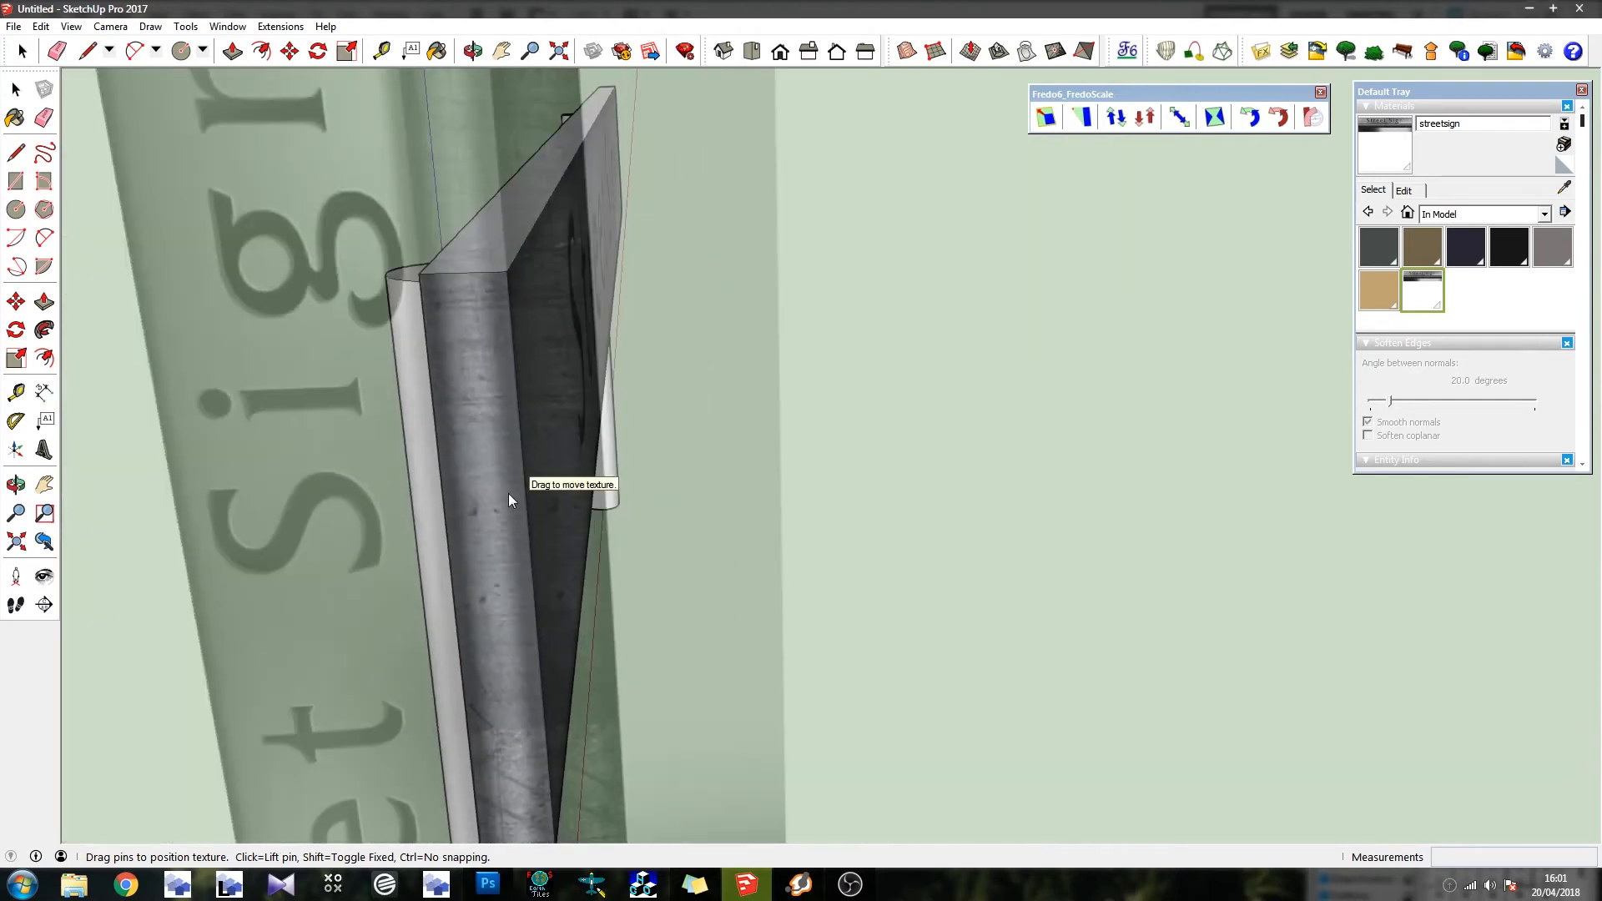
Sample the positioned metal texture from the end face and paint it onto the signboard's opposite end and underside
click(1564, 189)
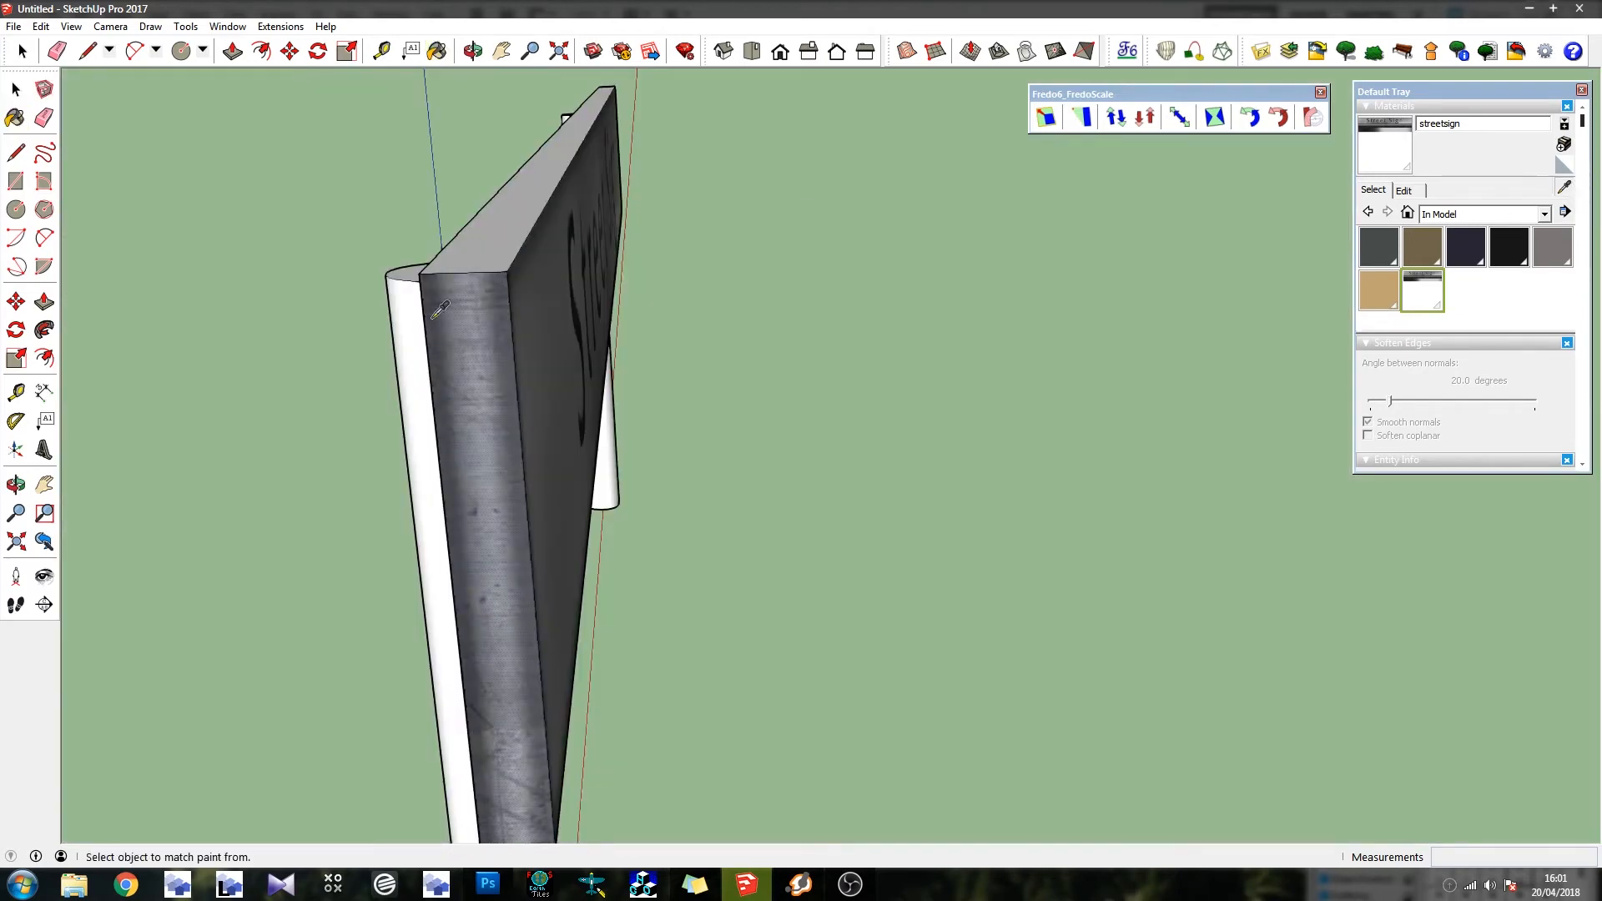
middle_drag(512, 238, 829, 696)
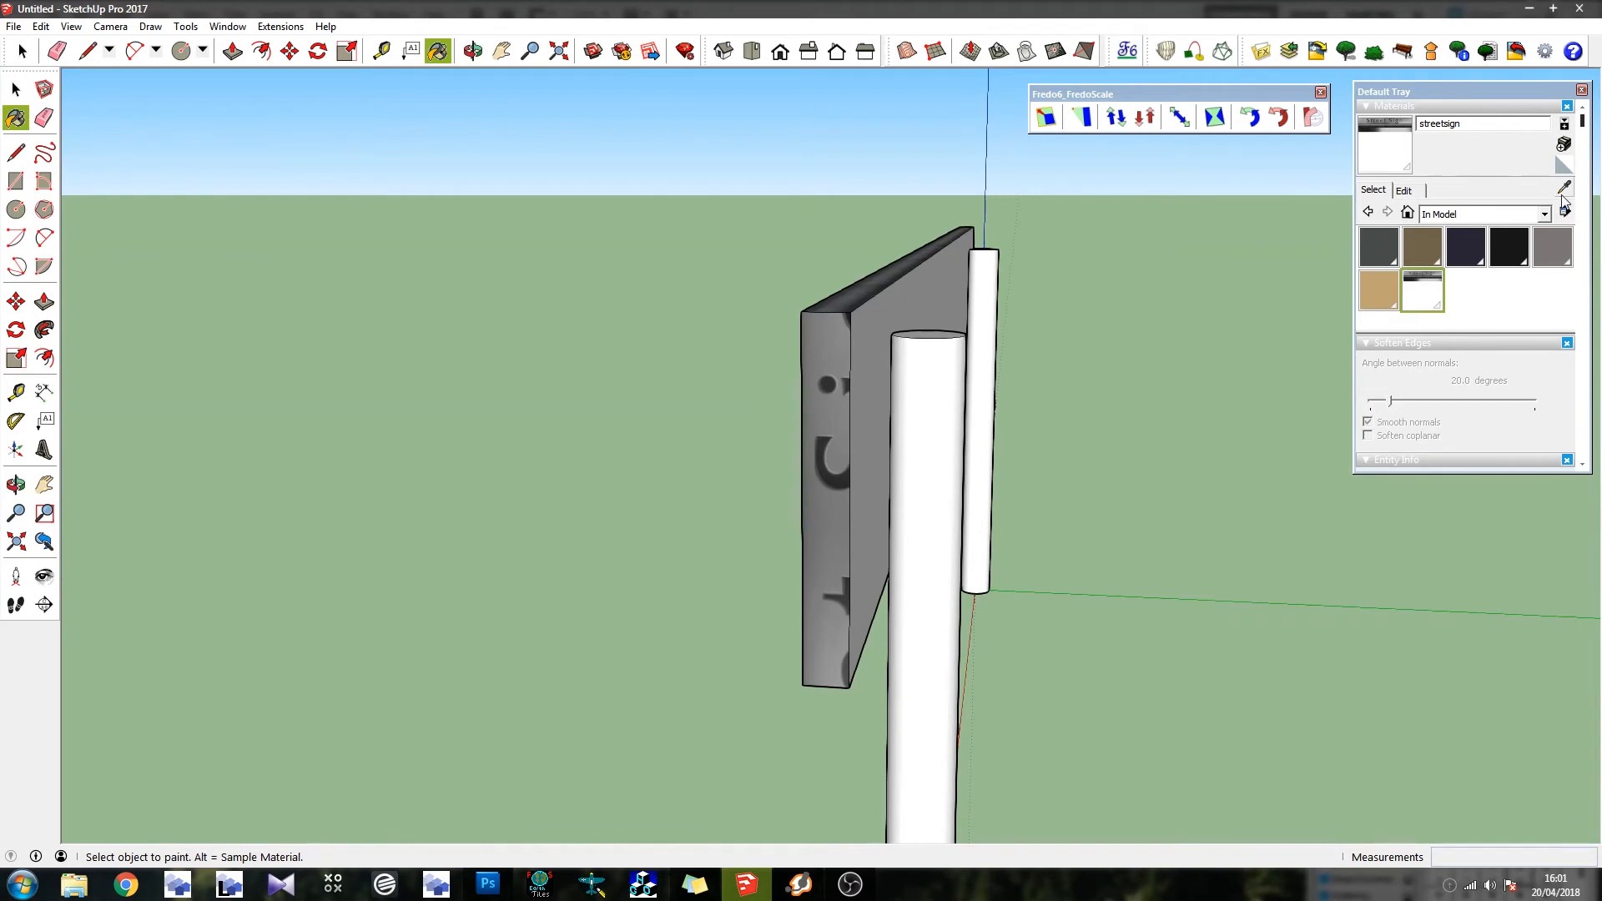
click(840, 352)
middle_drag(841, 480, 868, 357)
click(839, 653)
scroll(848, 515, down, 3)
Shift the texture on the signboard's underside so the dark metal strip covers the whole face
middle_drag(891, 570, 798, 540)
right_click(793, 502)
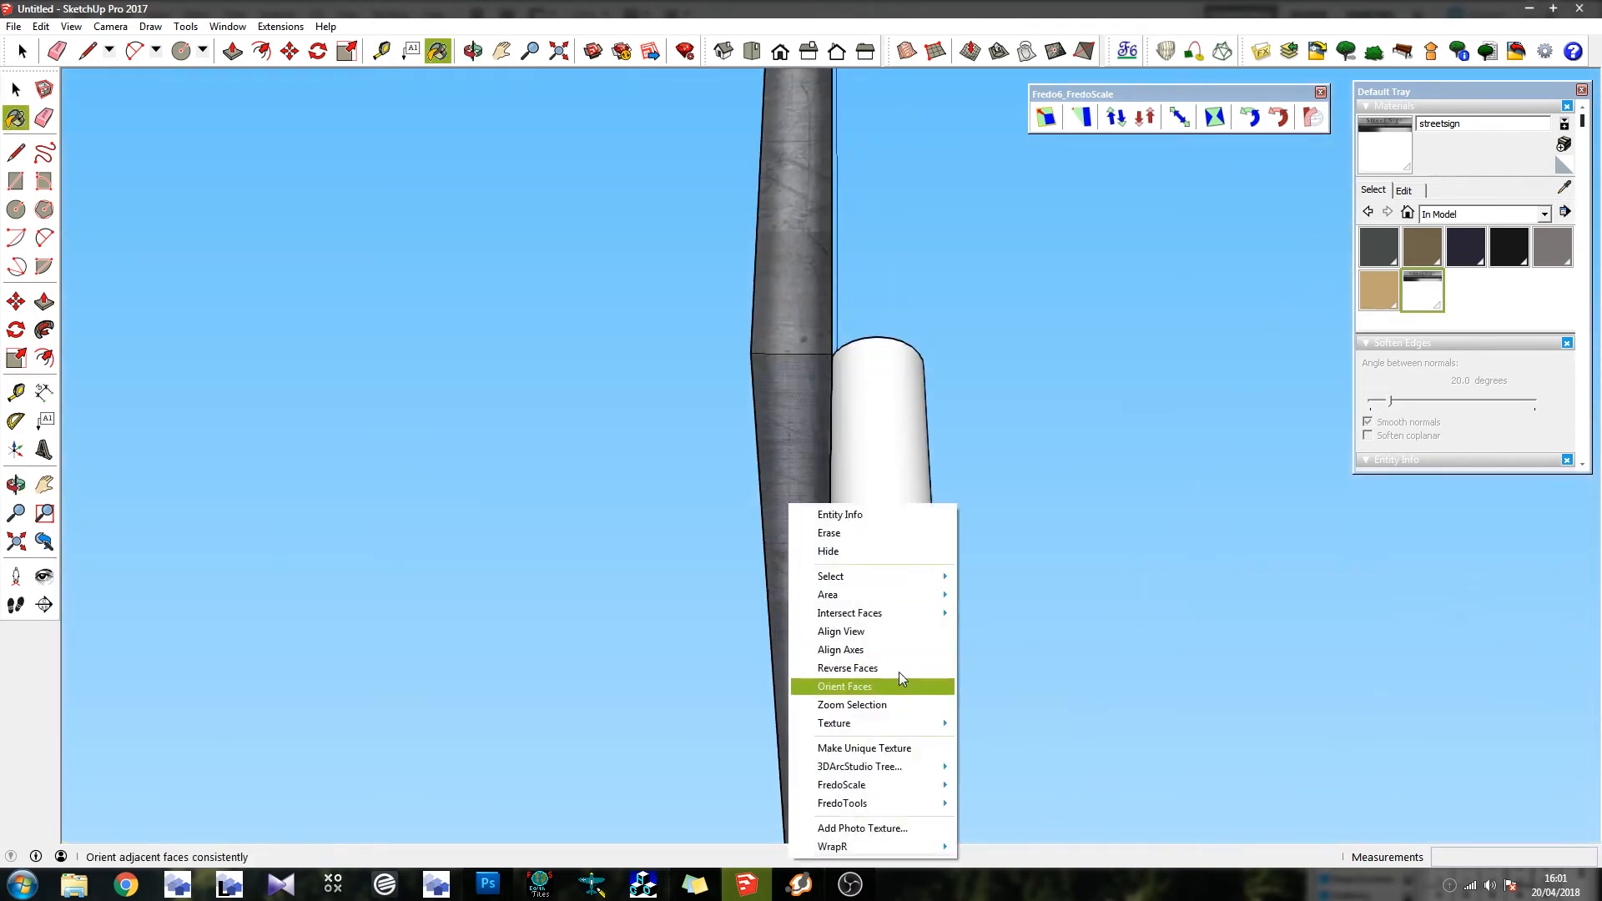
click(907, 708)
scroll(832, 317, up, 4)
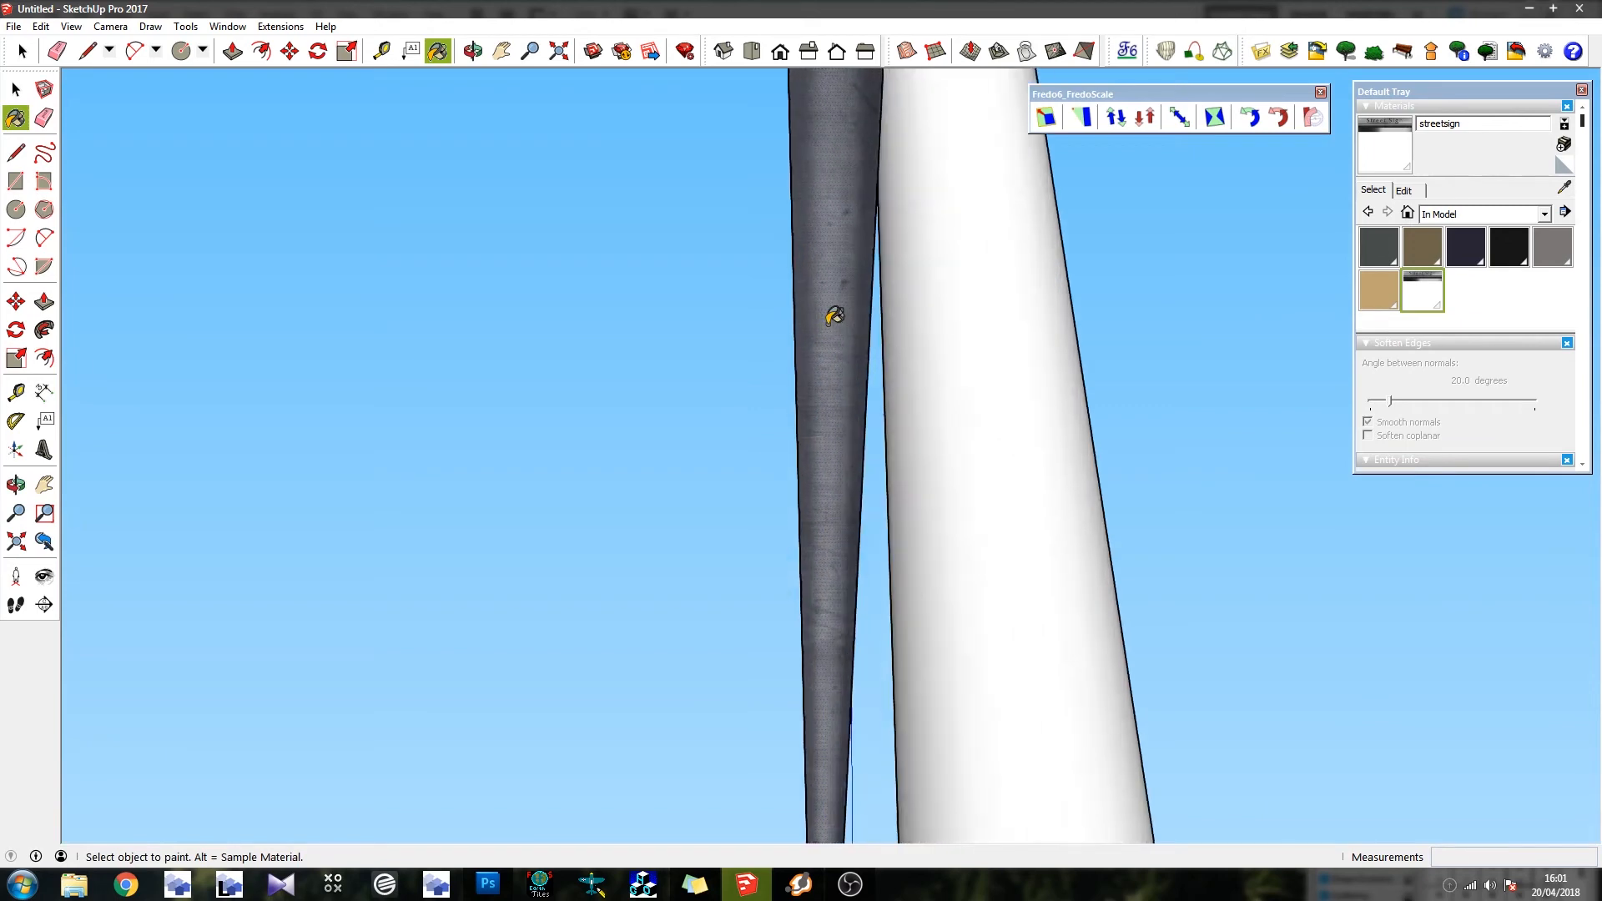
right_click(829, 324)
mouse_move(918, 544)
click(1041, 550)
scroll(868, 400, up, 4)
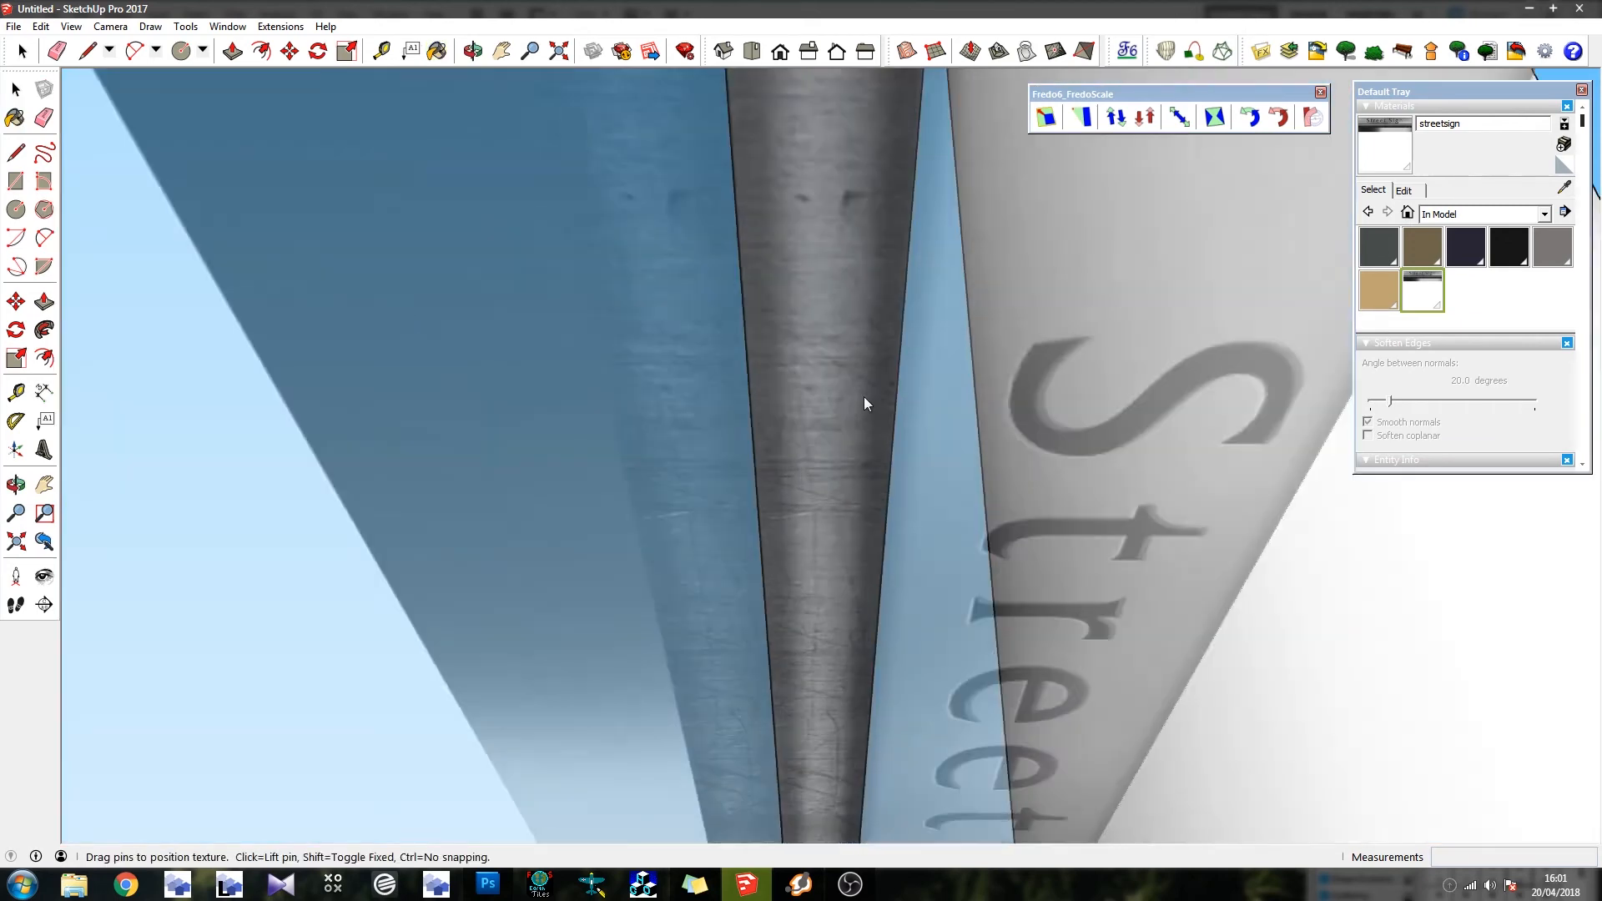
drag(669, 372, 873, 397)
scroll(834, 400, down, 3)
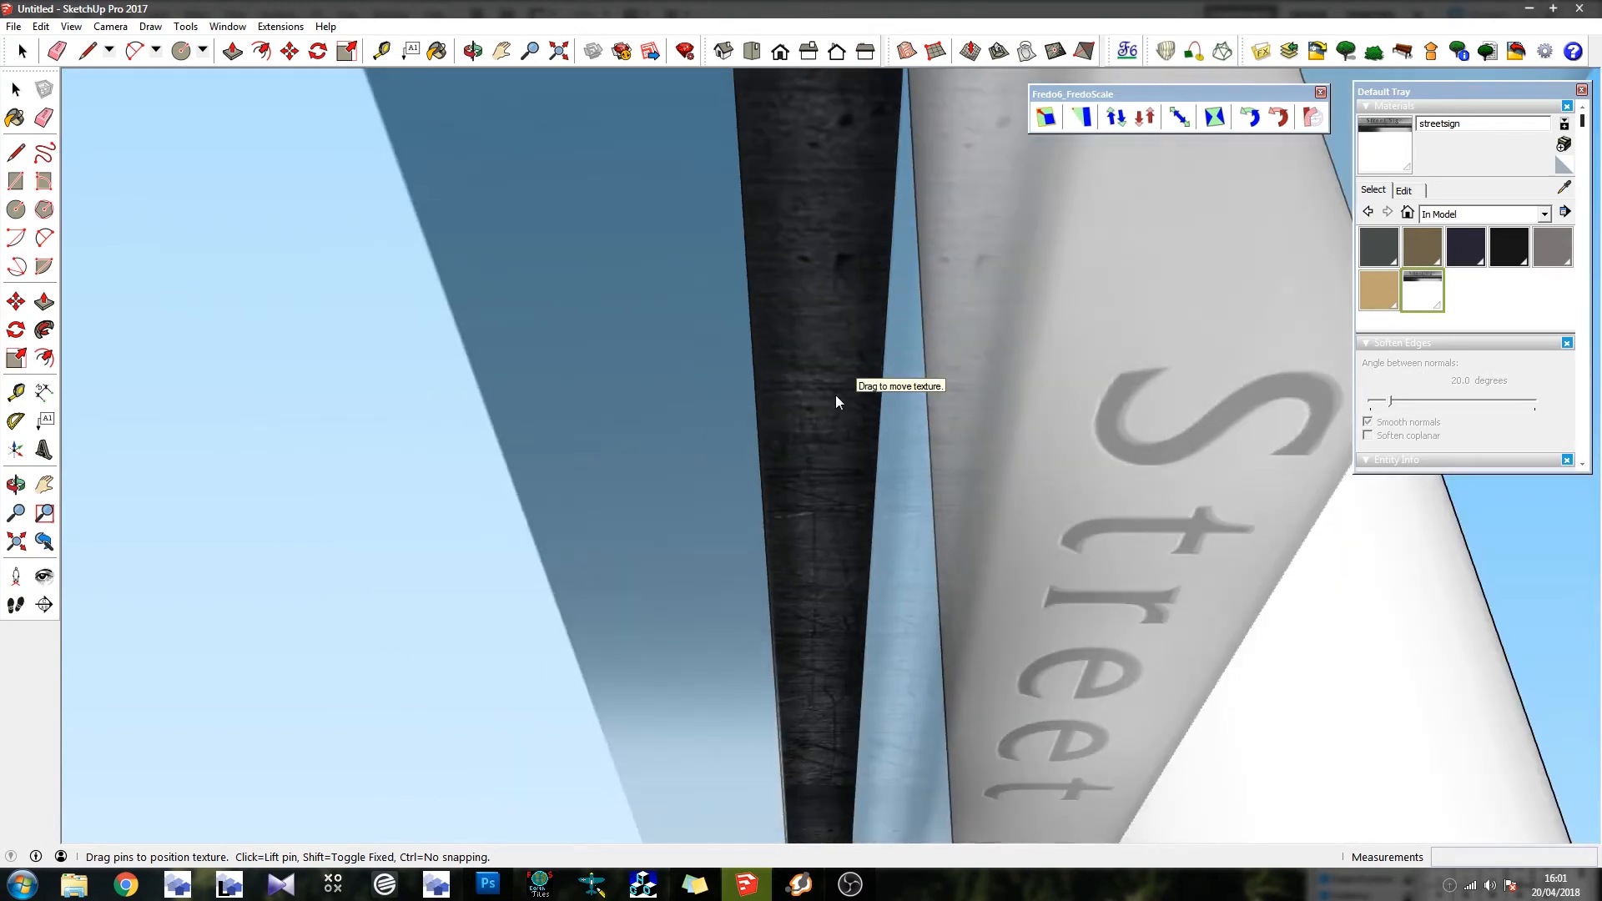
key(Return)
middle_drag(836, 396, 1114, 630)
scroll(1102, 429, down, 7)
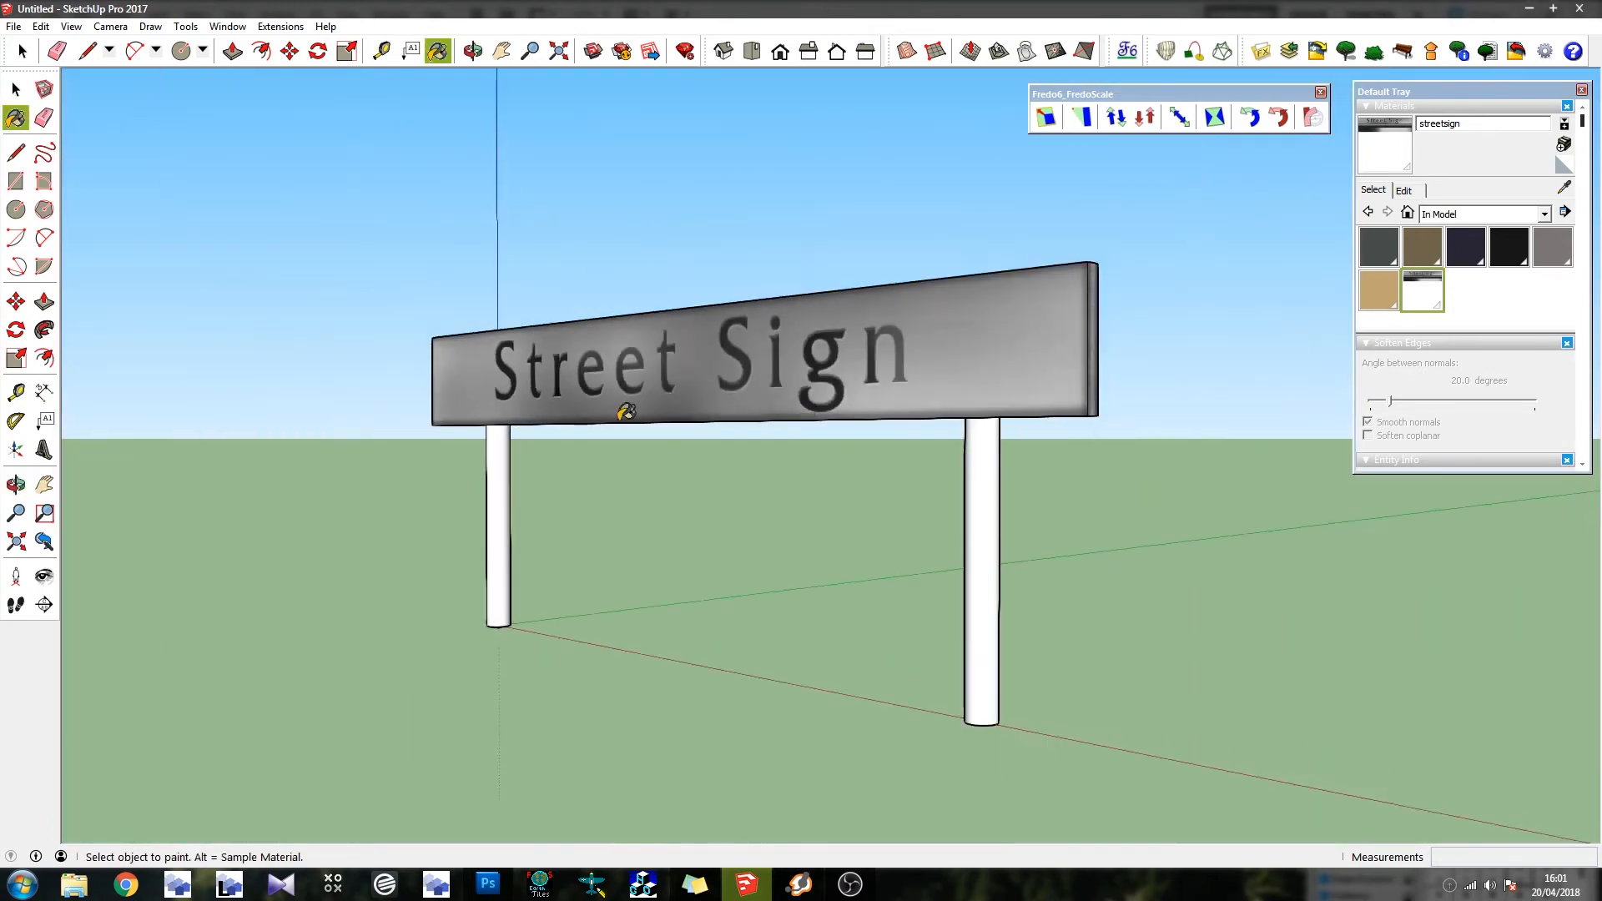
Open the posts group and draw a straight line across the circular top face of the post away from the origin
middle_drag(622, 412, 1354, 452)
scroll(718, 429, down, 5)
mouse_move(718, 429)
middle_down()
mouse_move(1249, 543)
mouse_move(1034, 543)
mouse_move(1364, 482)
middle_up()
key(b)
scroll(937, 404, up, 3)
middle_drag(938, 404, 443, 255)
click(84, 51)
click(22, 51)
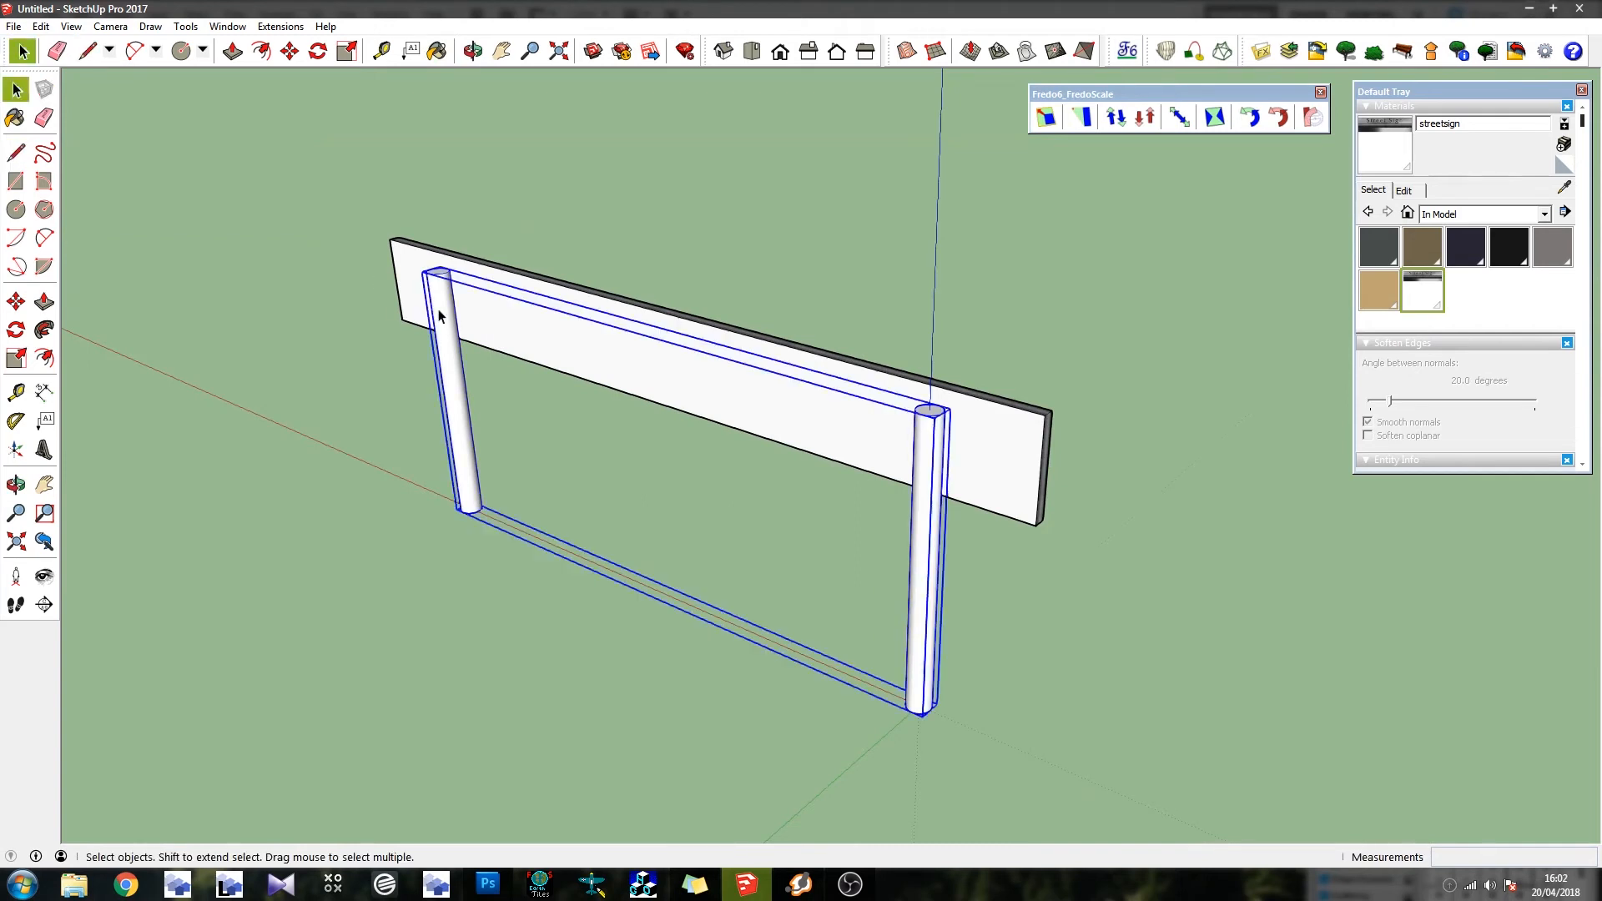
click(86, 52)
scroll(236, 337, up, 4)
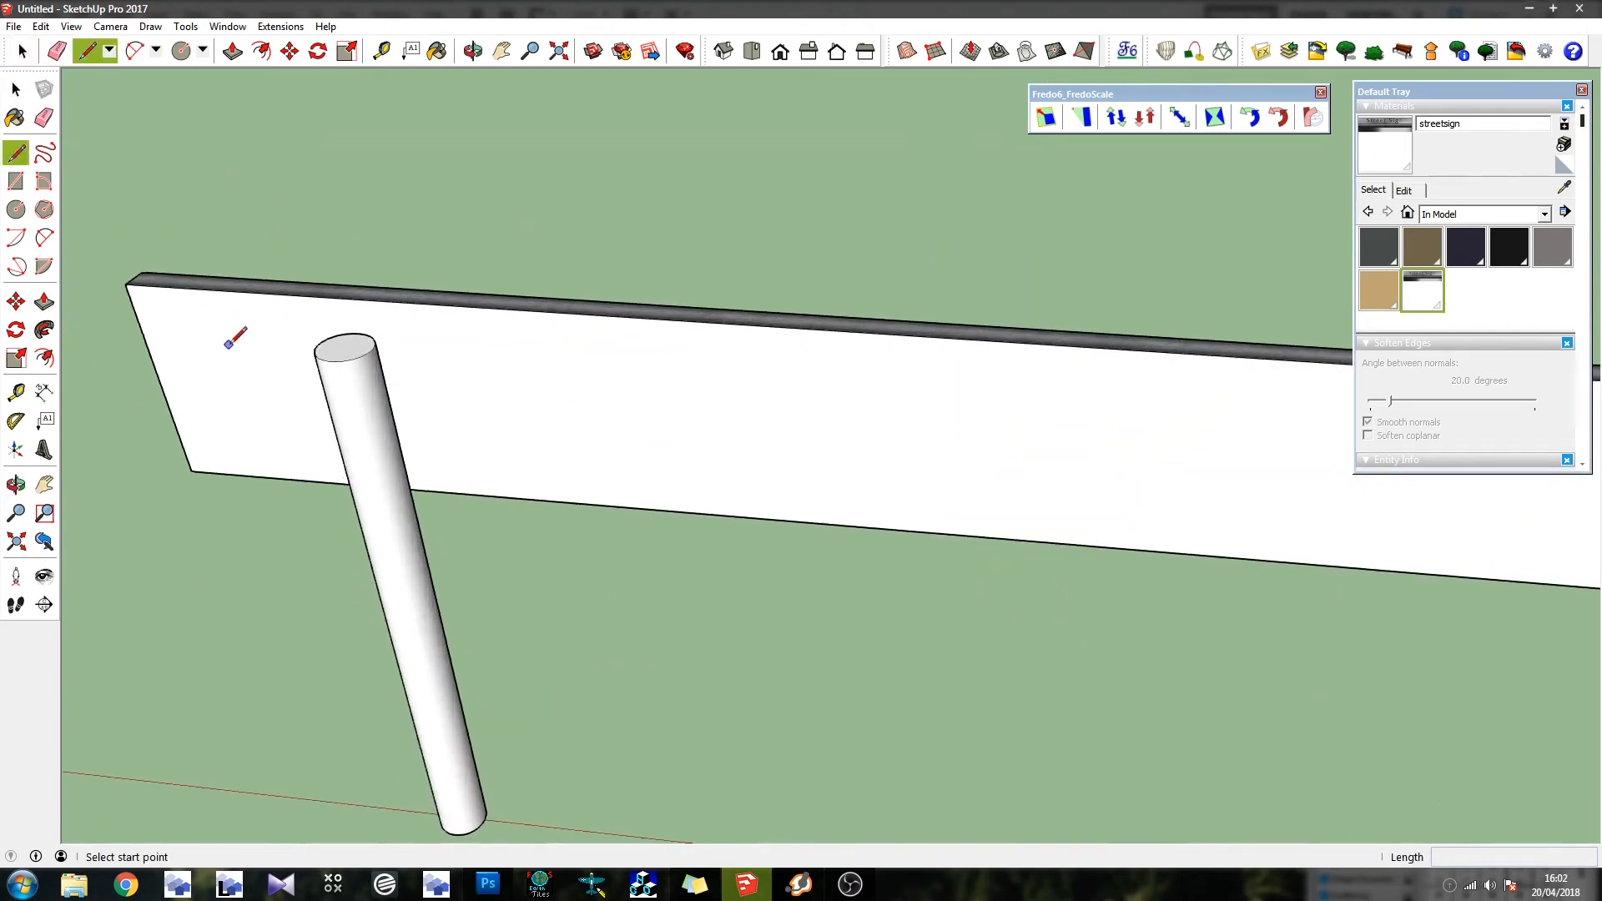
scroll(377, 339, up, 2)
middle_drag(378, 339, 459, 547)
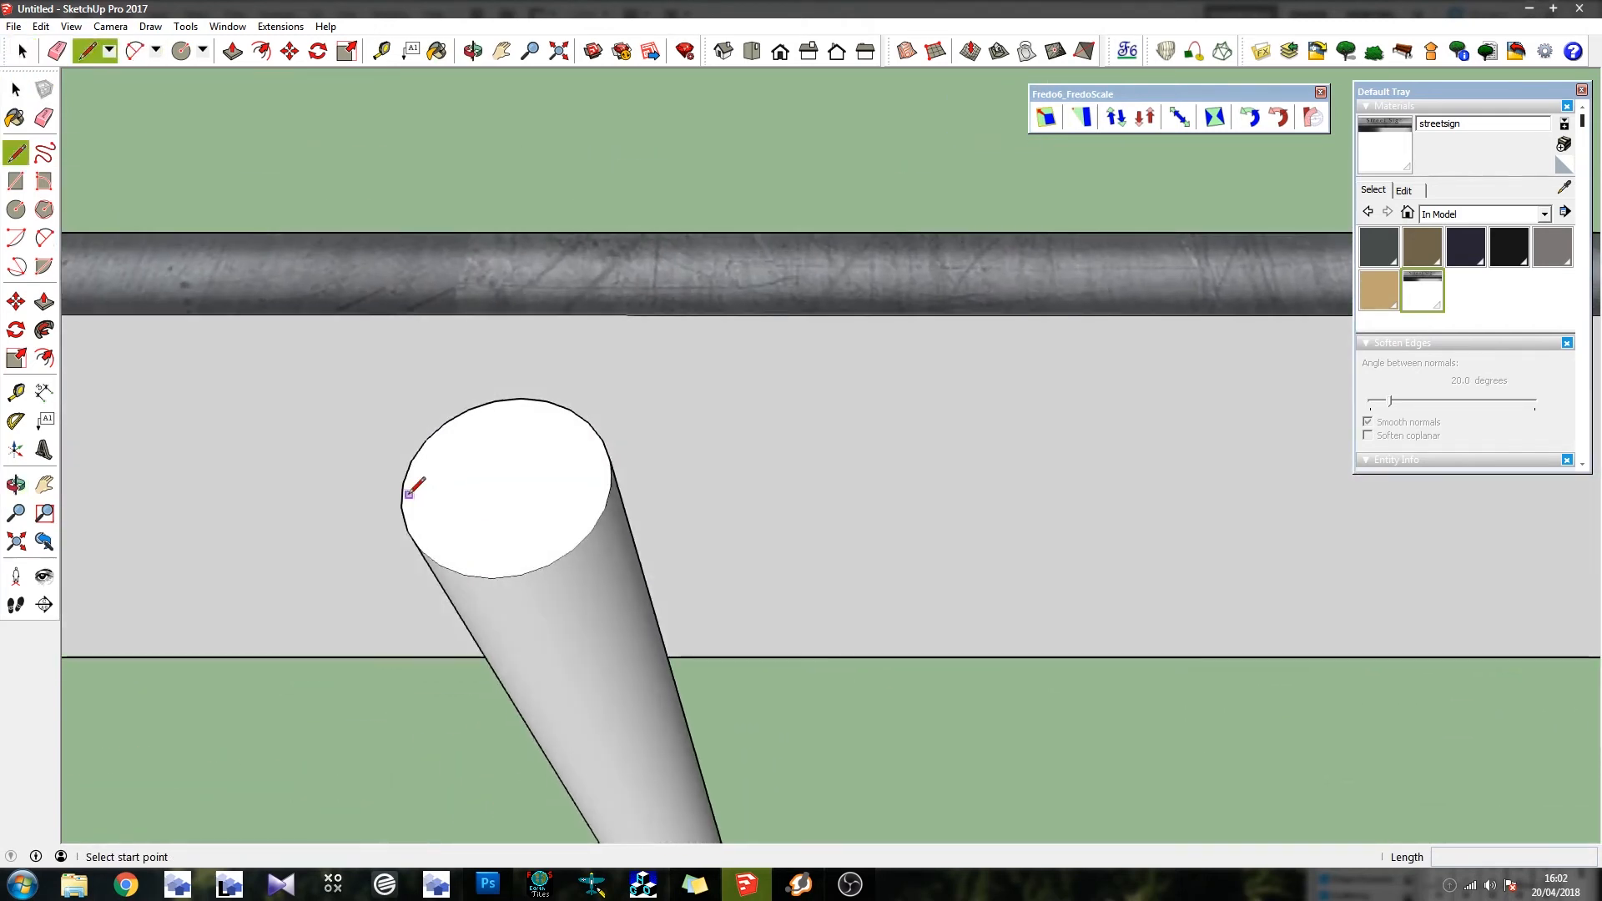
click(404, 484)
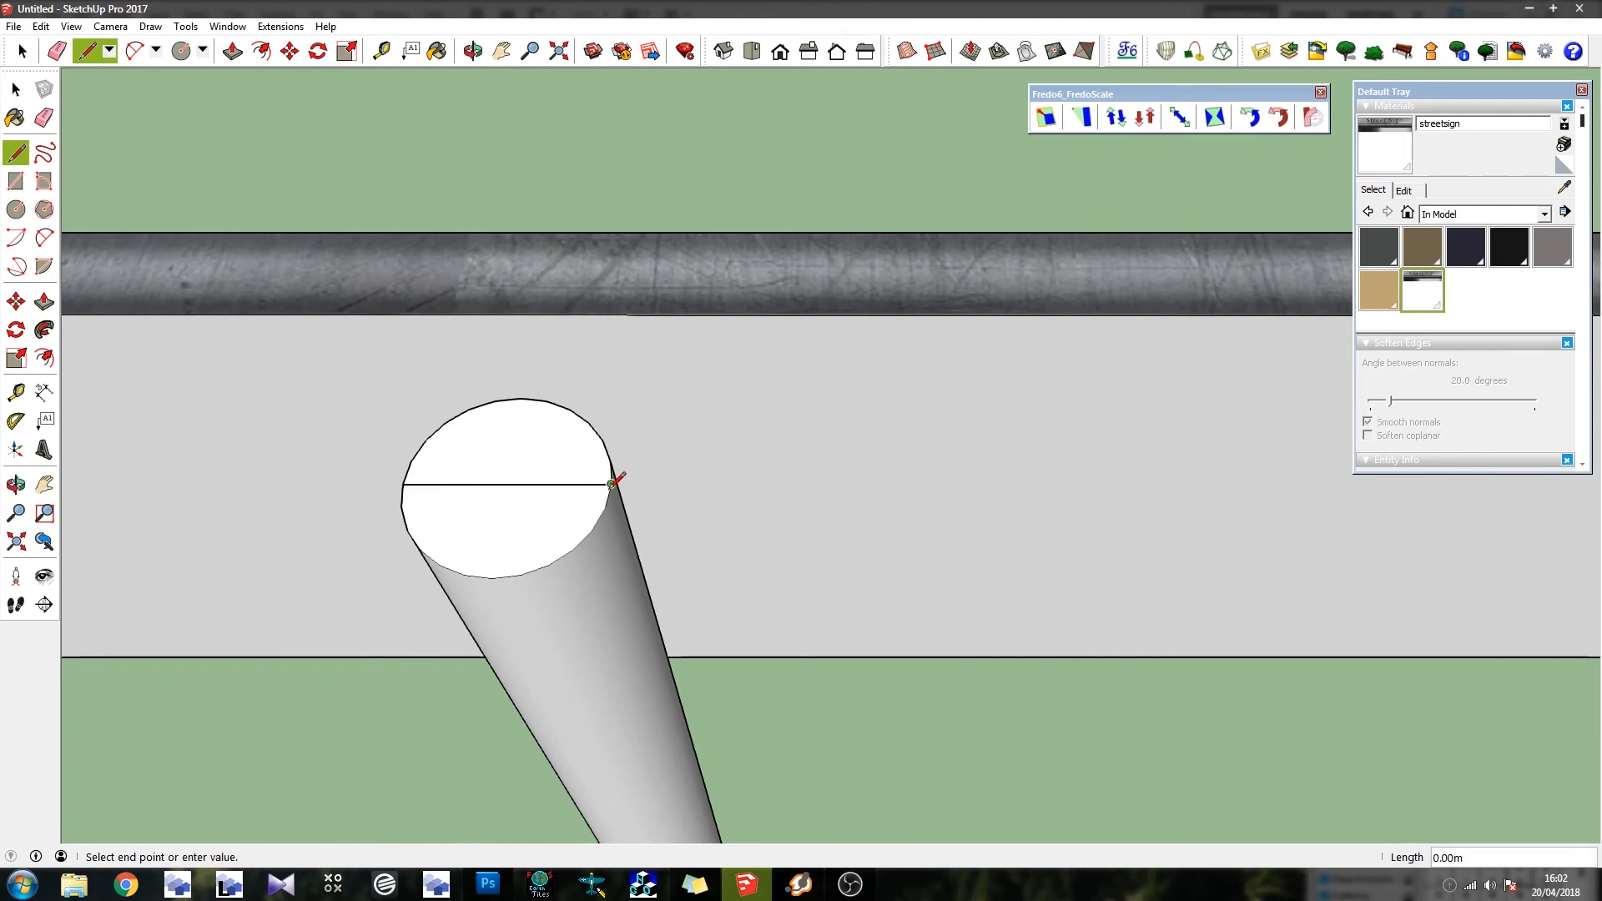
Draw 0.73 m vertical lines along both sides of the post, joined across its base, to form a lengthwise rectangle through its middle
scroll(464, 366, down, 2)
scroll(389, 272, down, 2)
middle_drag(584, 378, 440, 200)
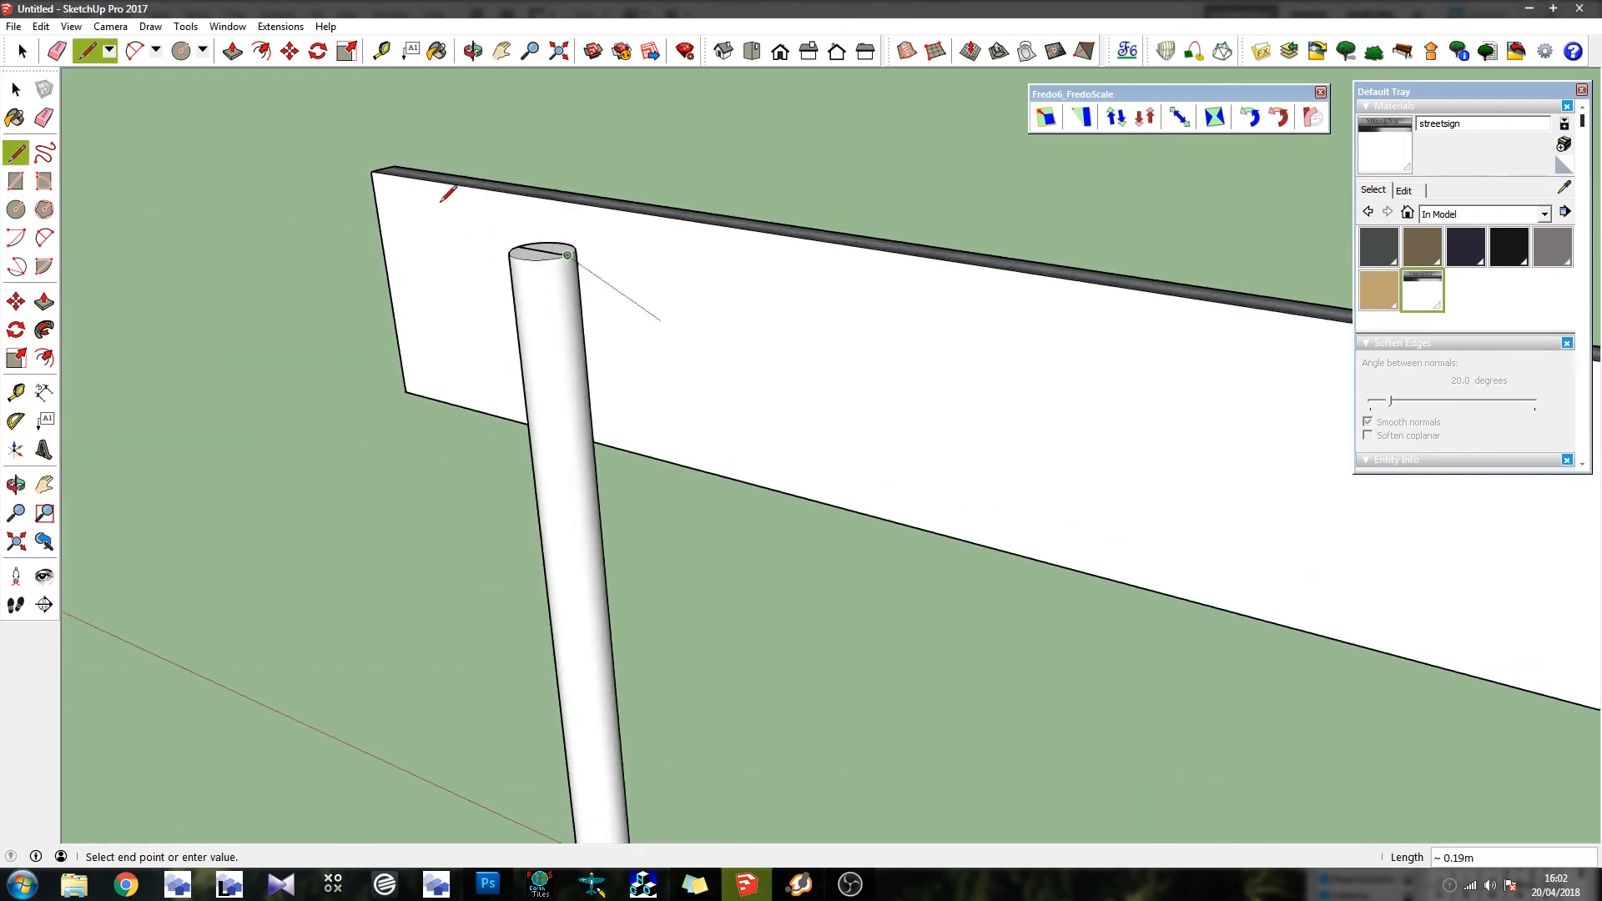
scroll(440, 200, down, 2)
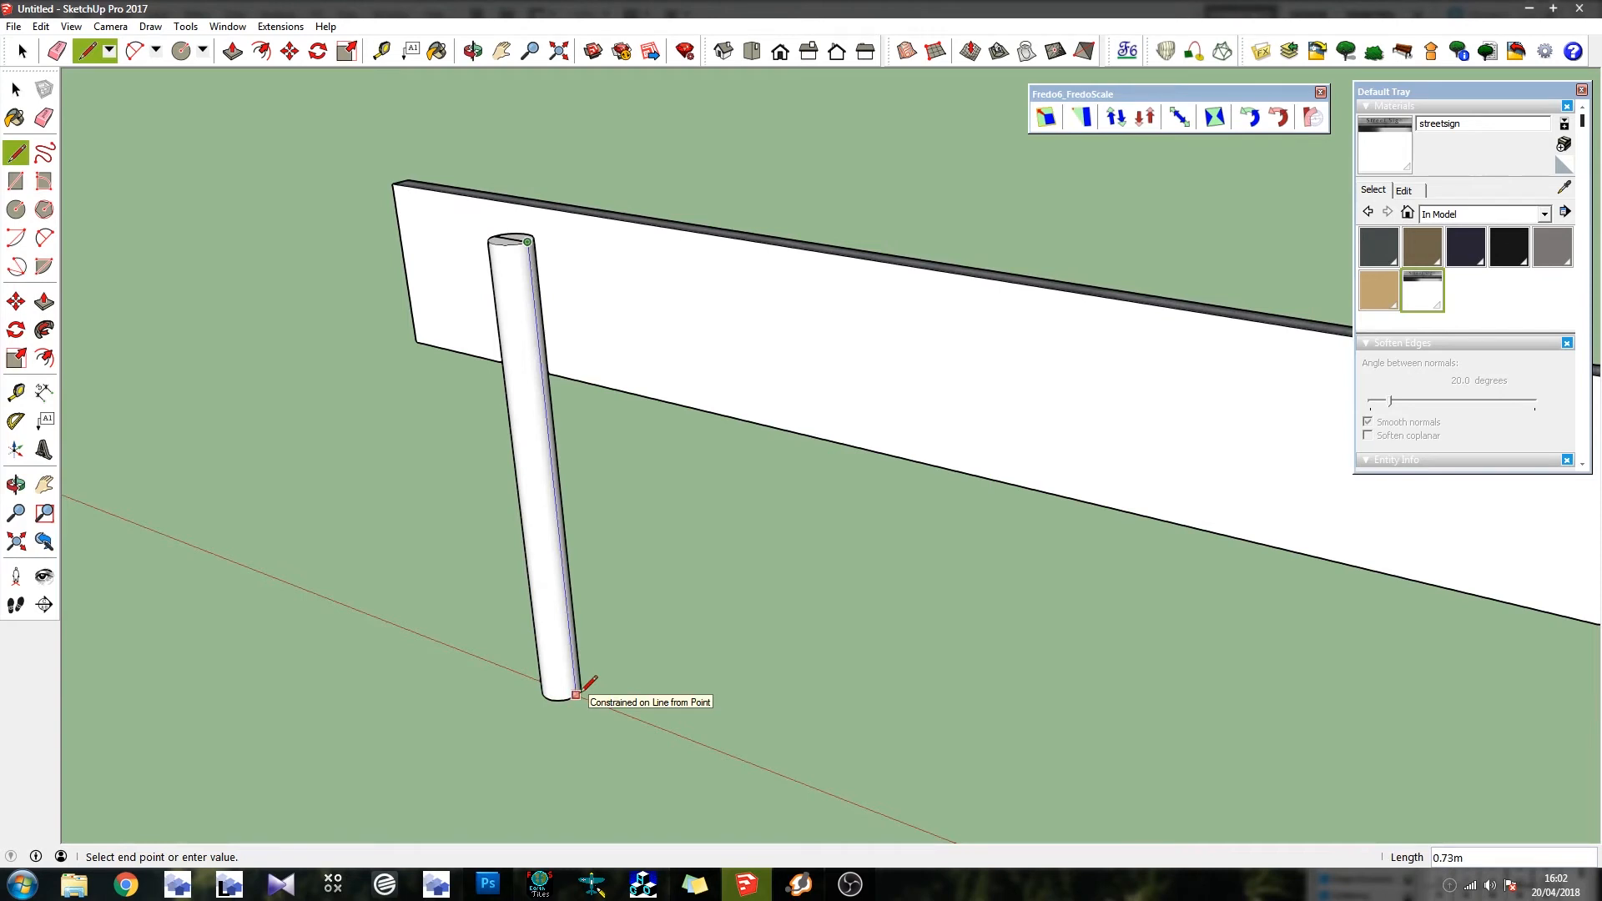
middle_drag(574, 677, 1126, 673)
middle_drag(626, 328, 654, 680)
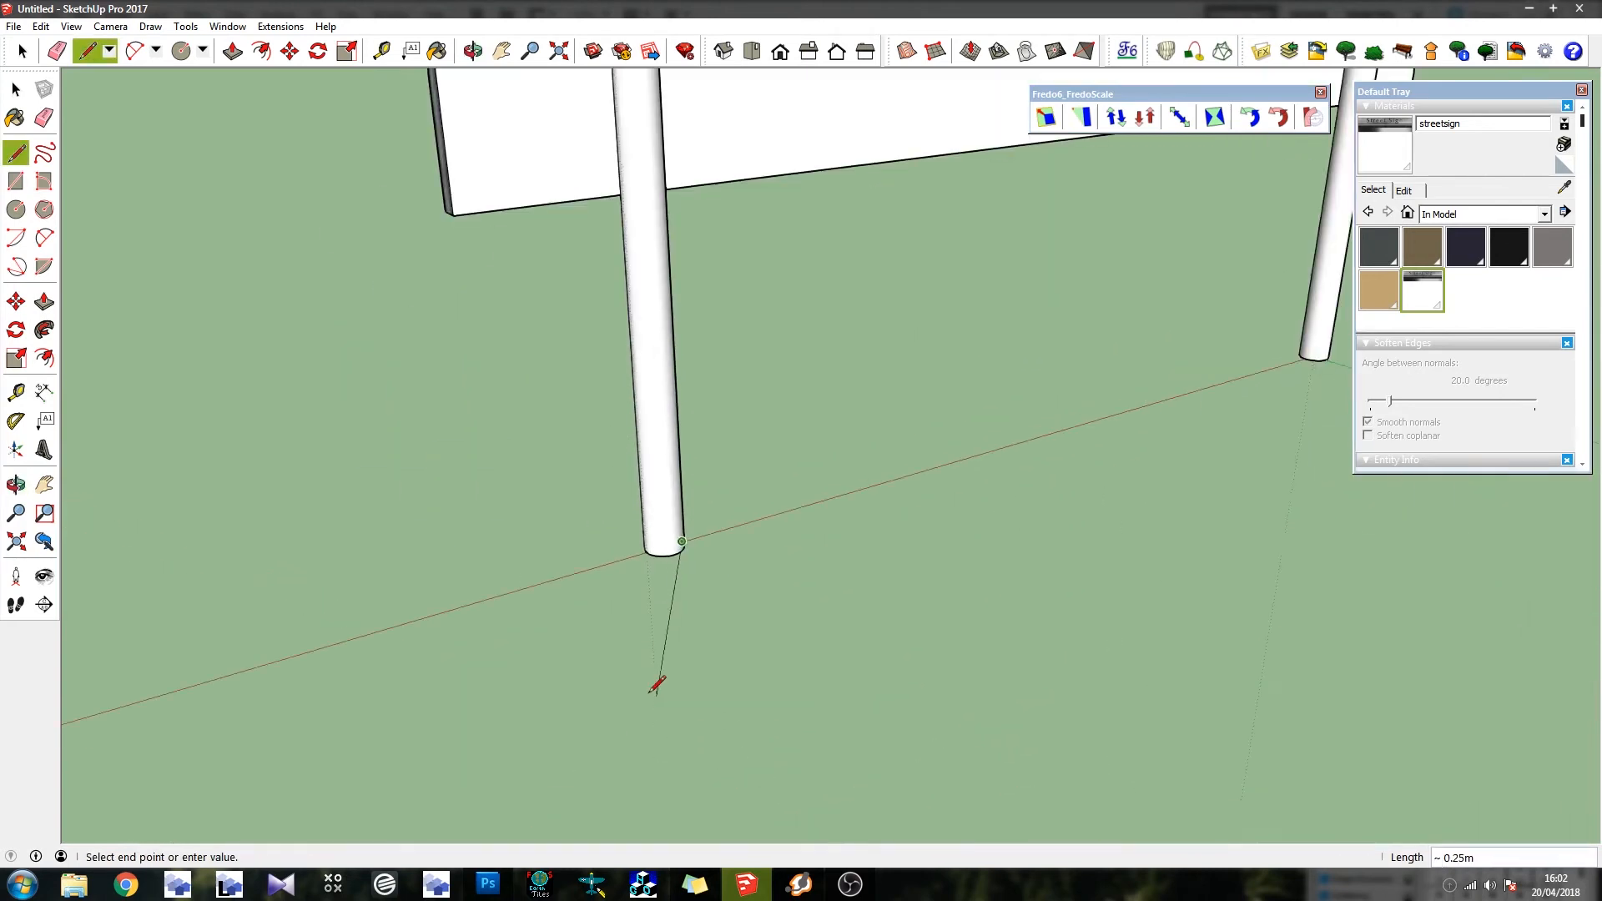
scroll(631, 500, up, 3)
scroll(632, 500, up, 1)
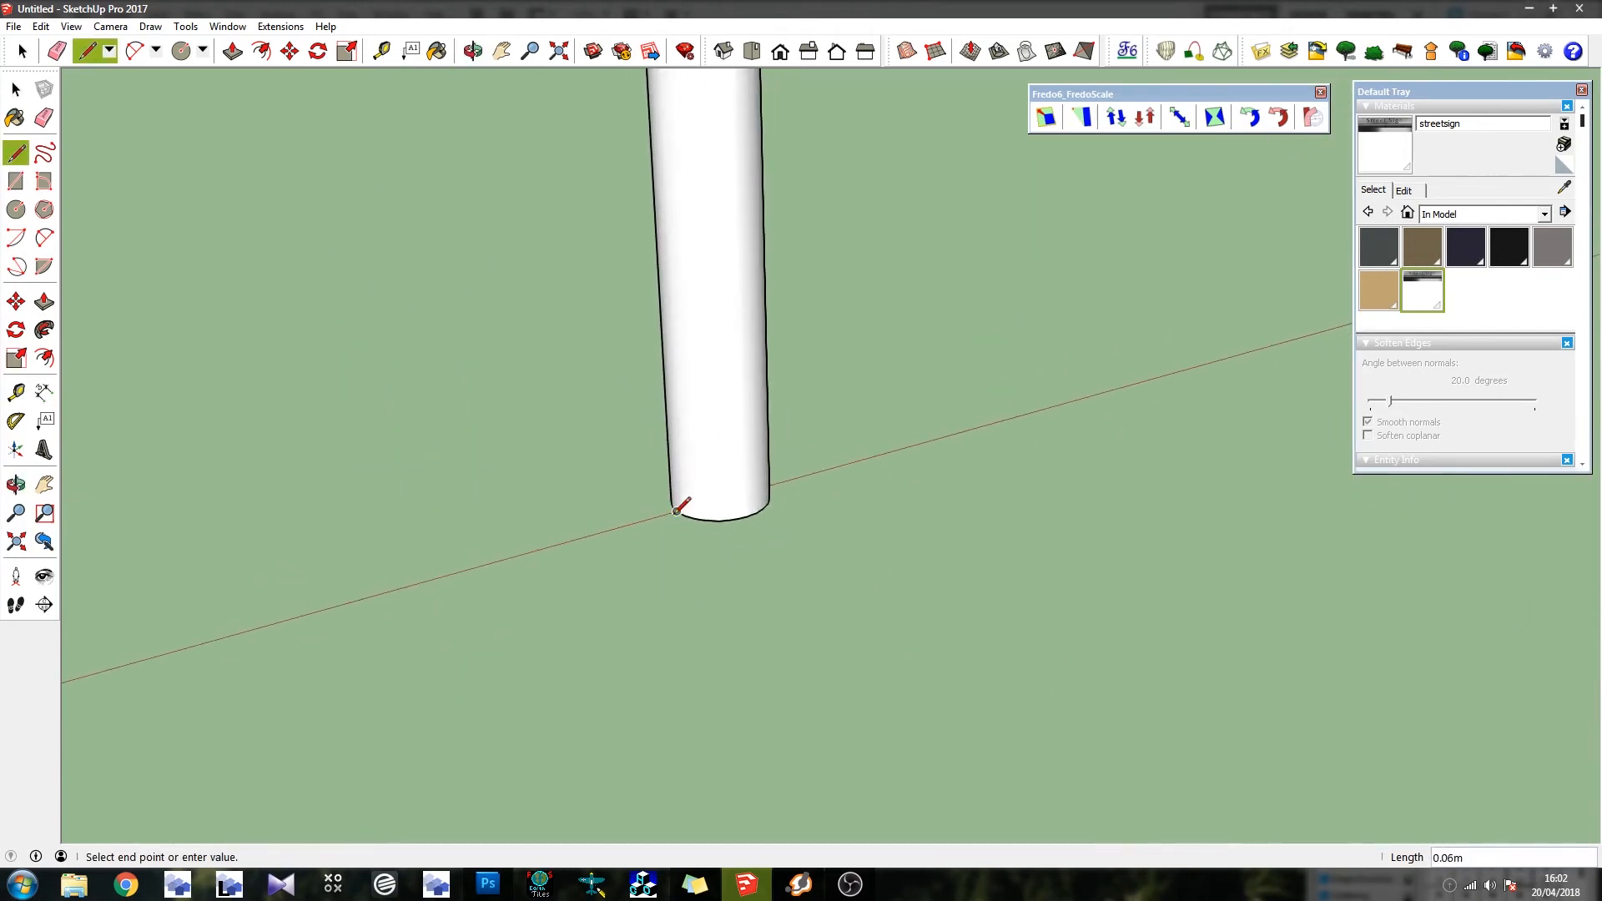
scroll(718, 697, down, 3)
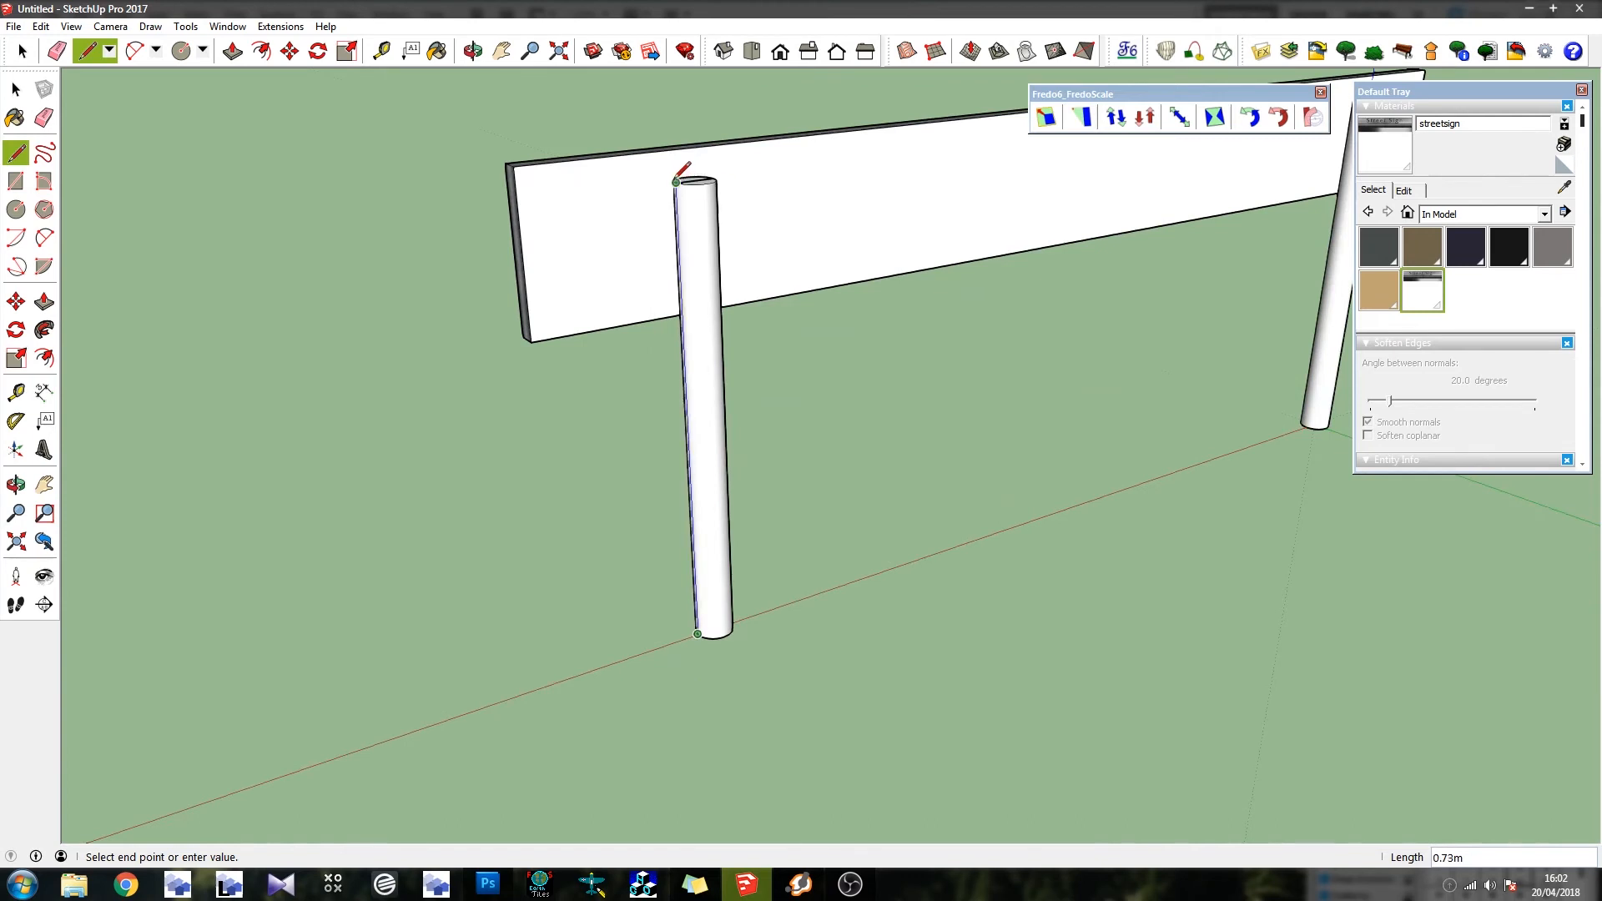
click(675, 181)
Take the lengthwise rectangle out of the post and place it as a separate upright strip on the lettered side of the signboard
click(31, 51)
scroll(730, 276, up, 5)
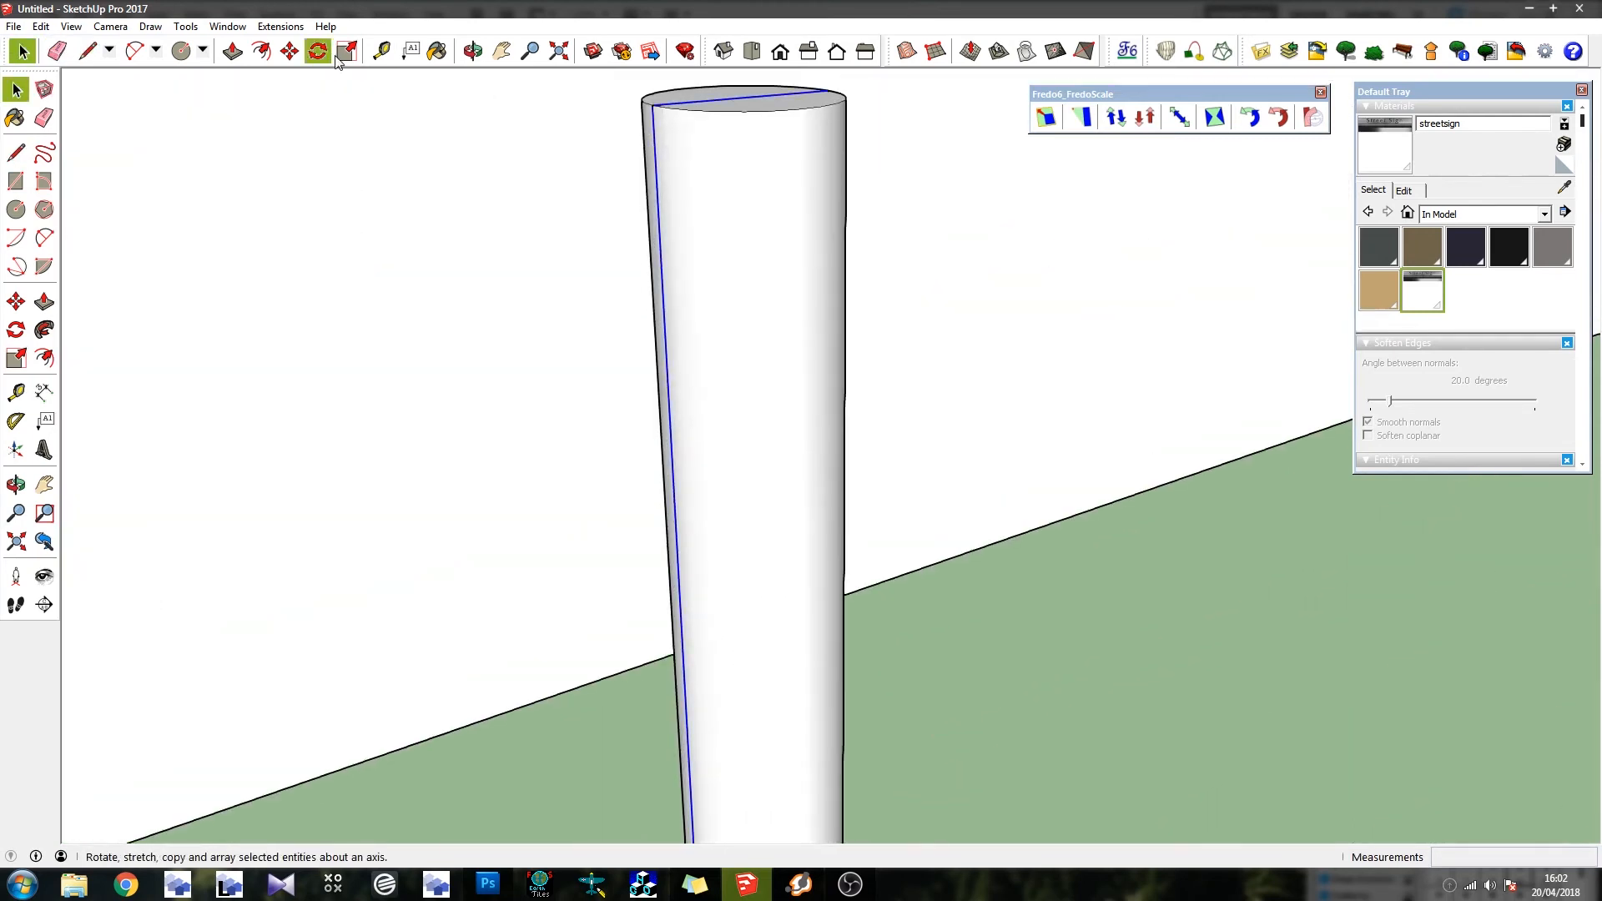
click(290, 52)
scroll(755, 422, down, 5)
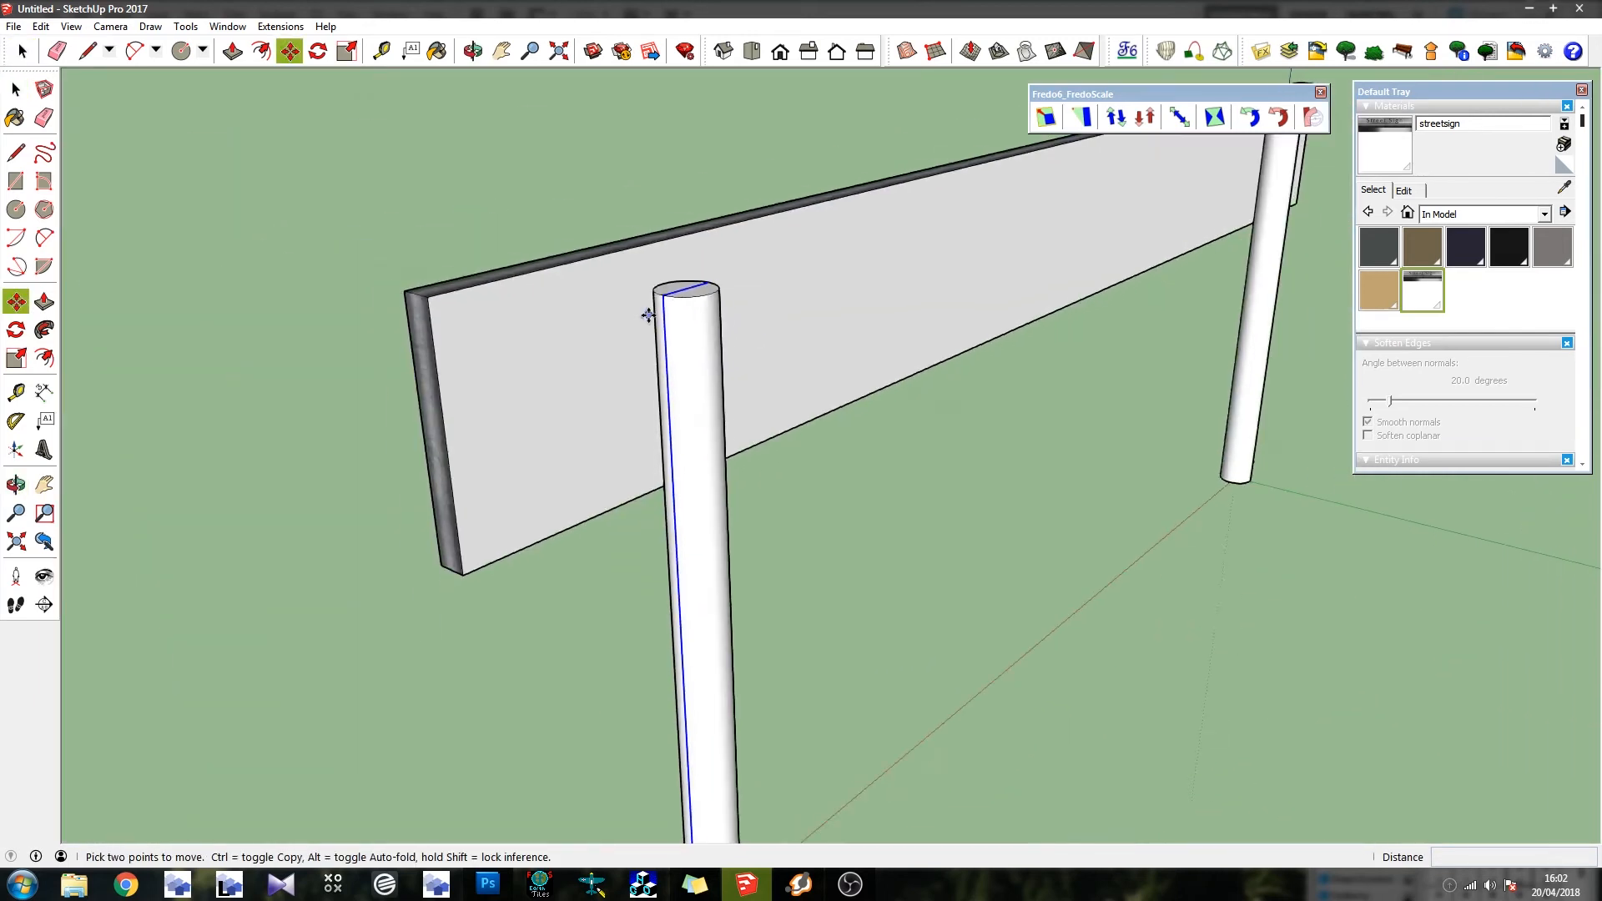
scroll(648, 315, down, 5)
click(1002, 623)
click(818, 561)
click(22, 52)
Paint the upright strip with the streetsign material
middle_drag(668, 382, 985, 296)
scroll(985, 296, up, 5)
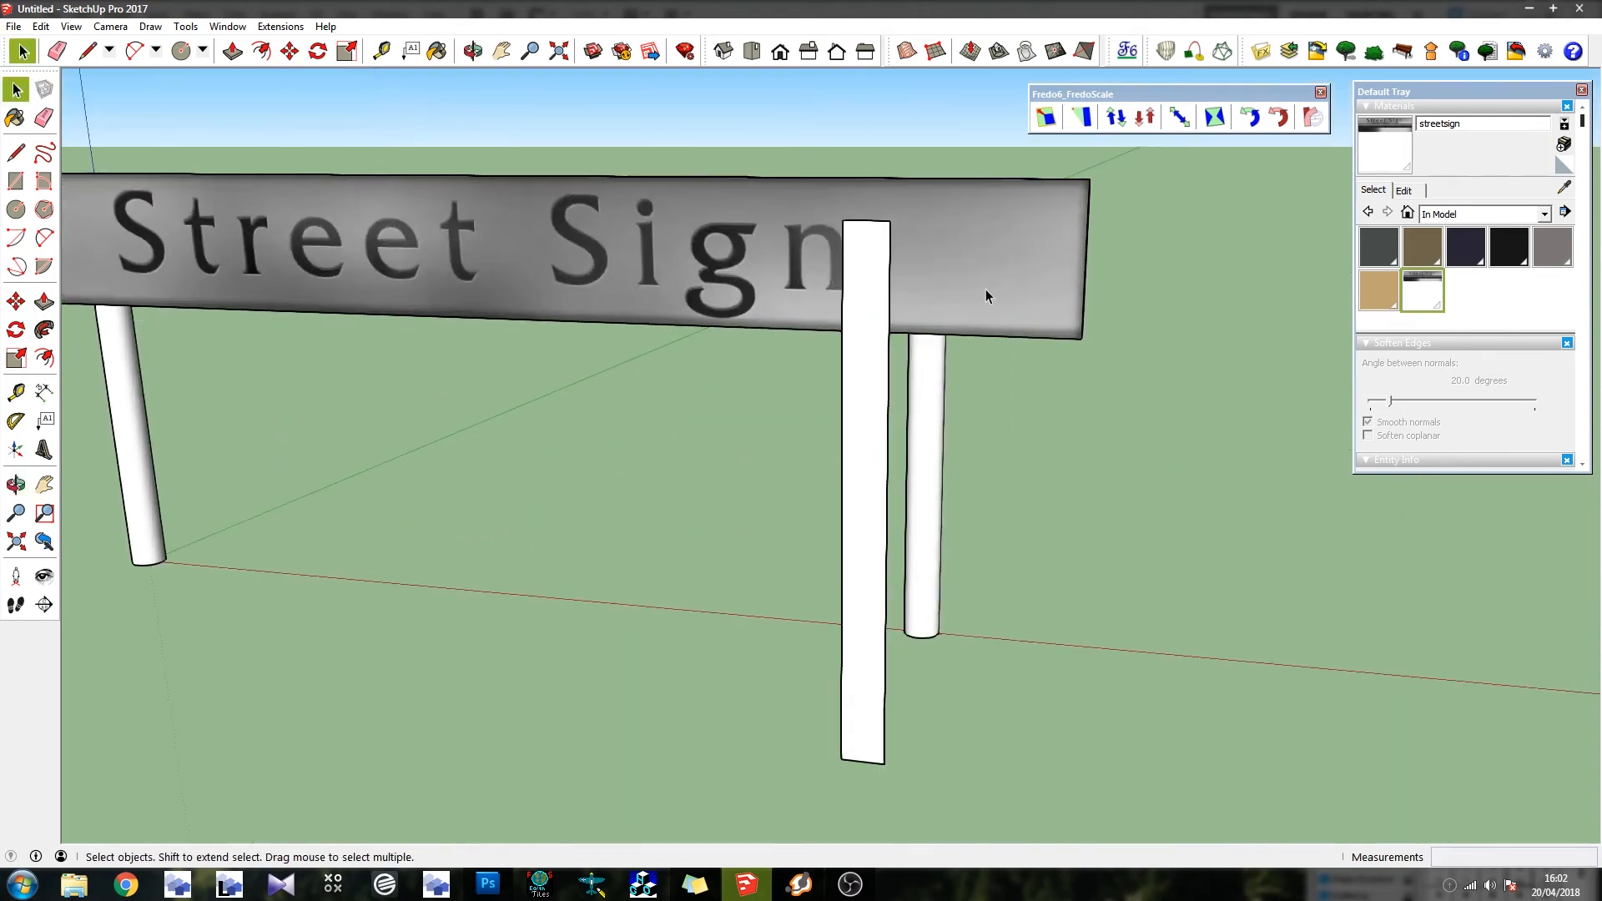
scroll(986, 294, up, 2)
click(1392, 151)
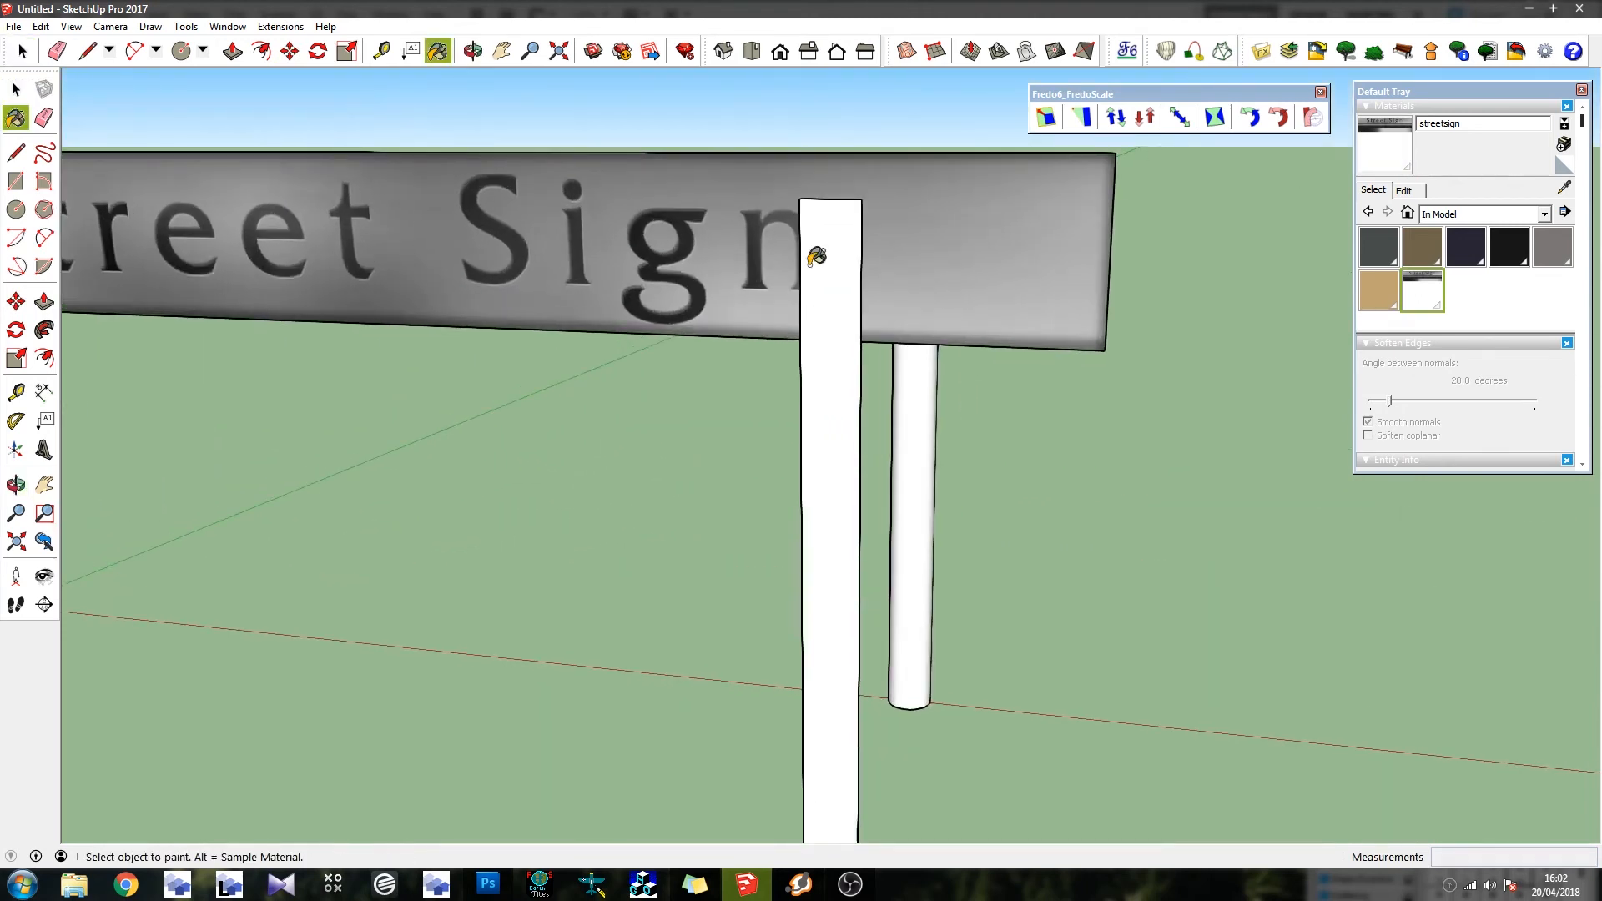
click(822, 246)
right_click(832, 241)
mouse_move(951, 461)
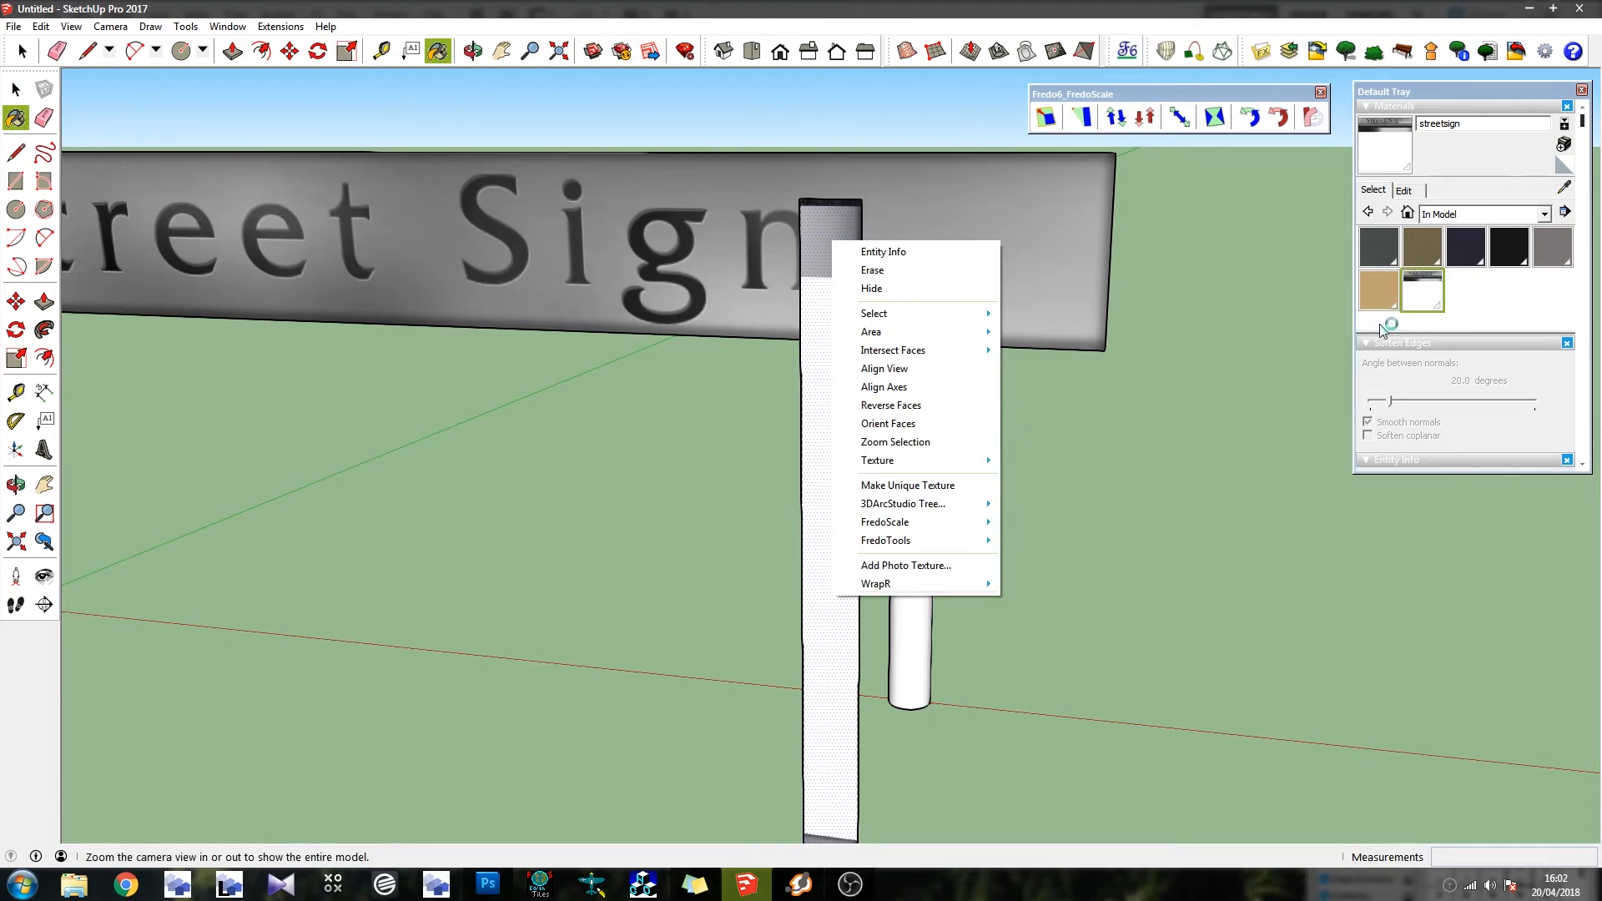
click(1410, 296)
Reset the strip's texture position, then rescale and rotate it with the pins so it runs from the strip's top to its bottom
right_click(818, 399)
mouse_move(867, 512)
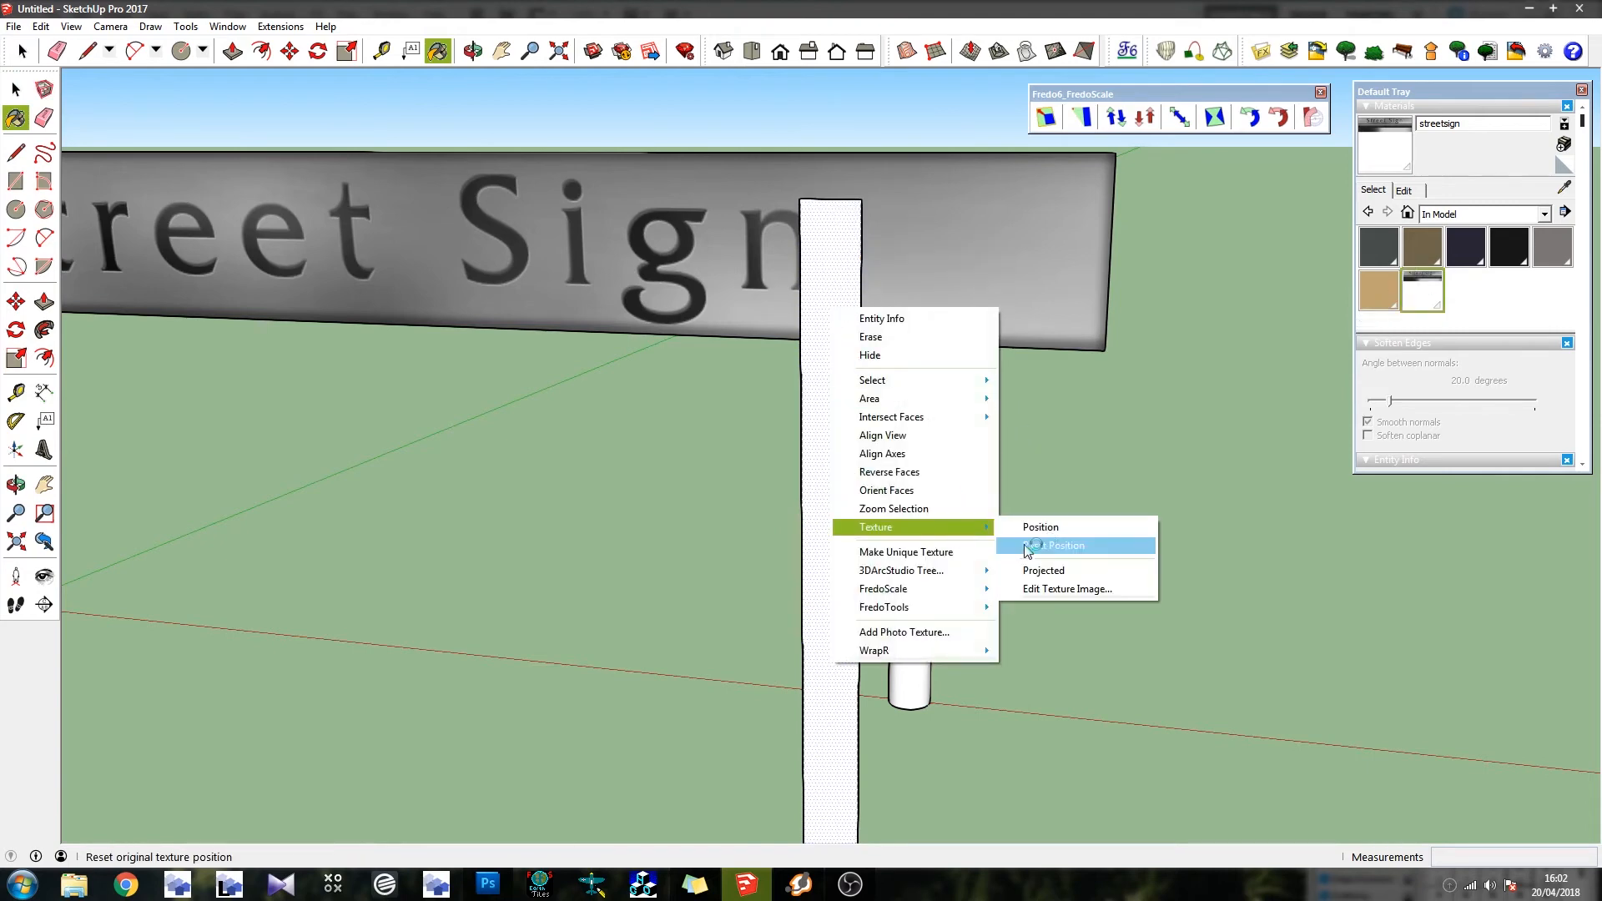
click(1055, 525)
scroll(738, 174, down, 4)
right_click(714, 262)
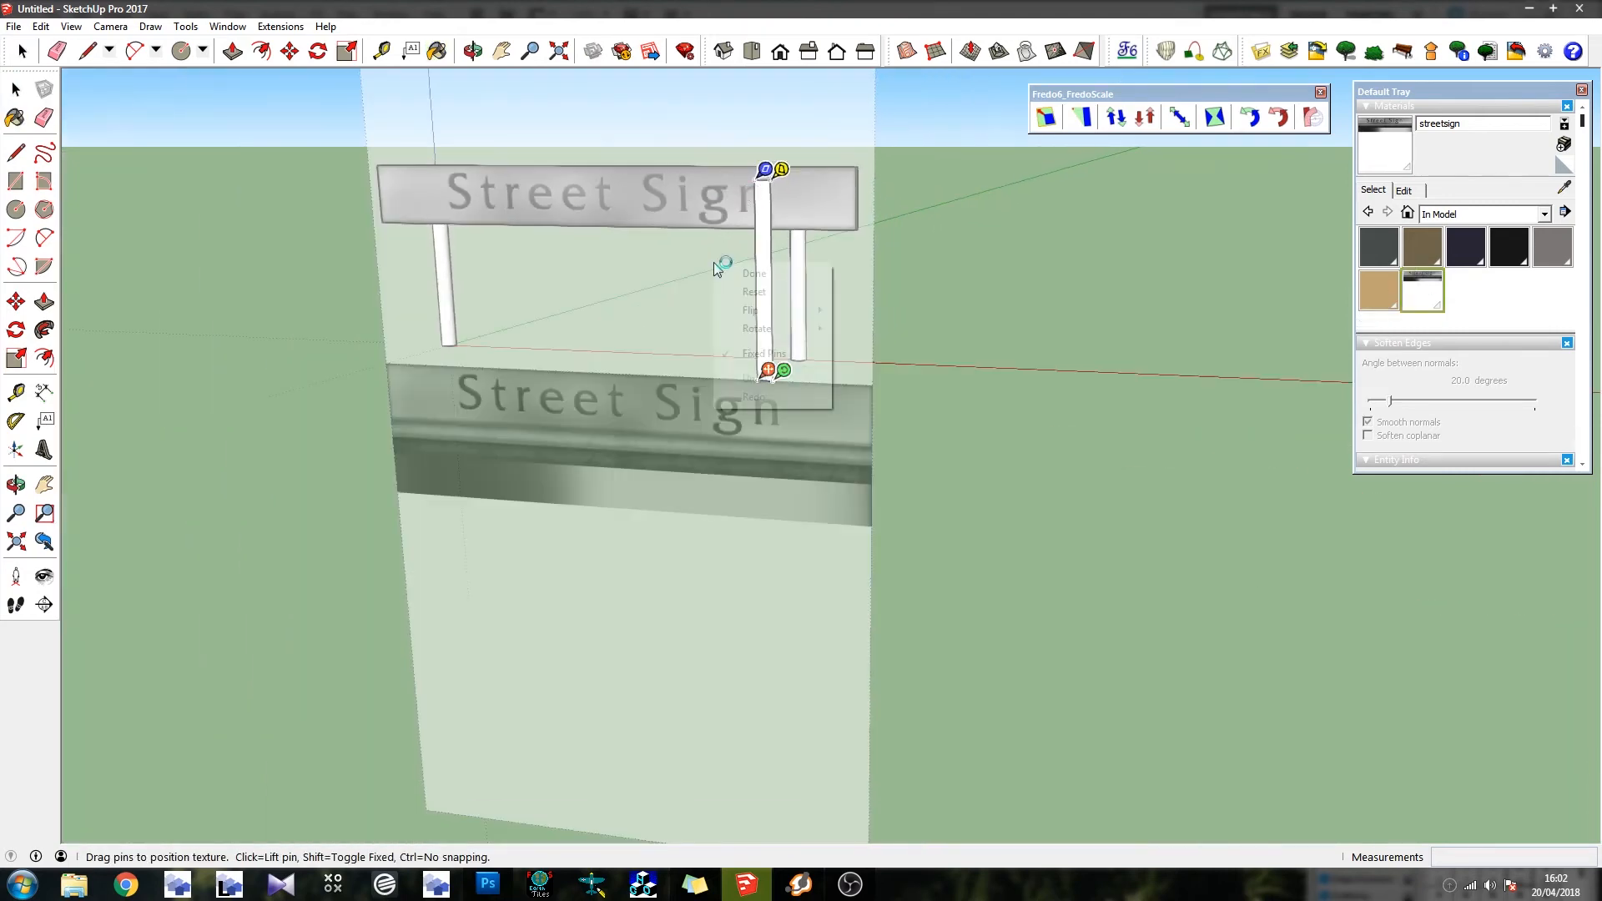
click(764, 288)
drag(397, 354, 767, 373)
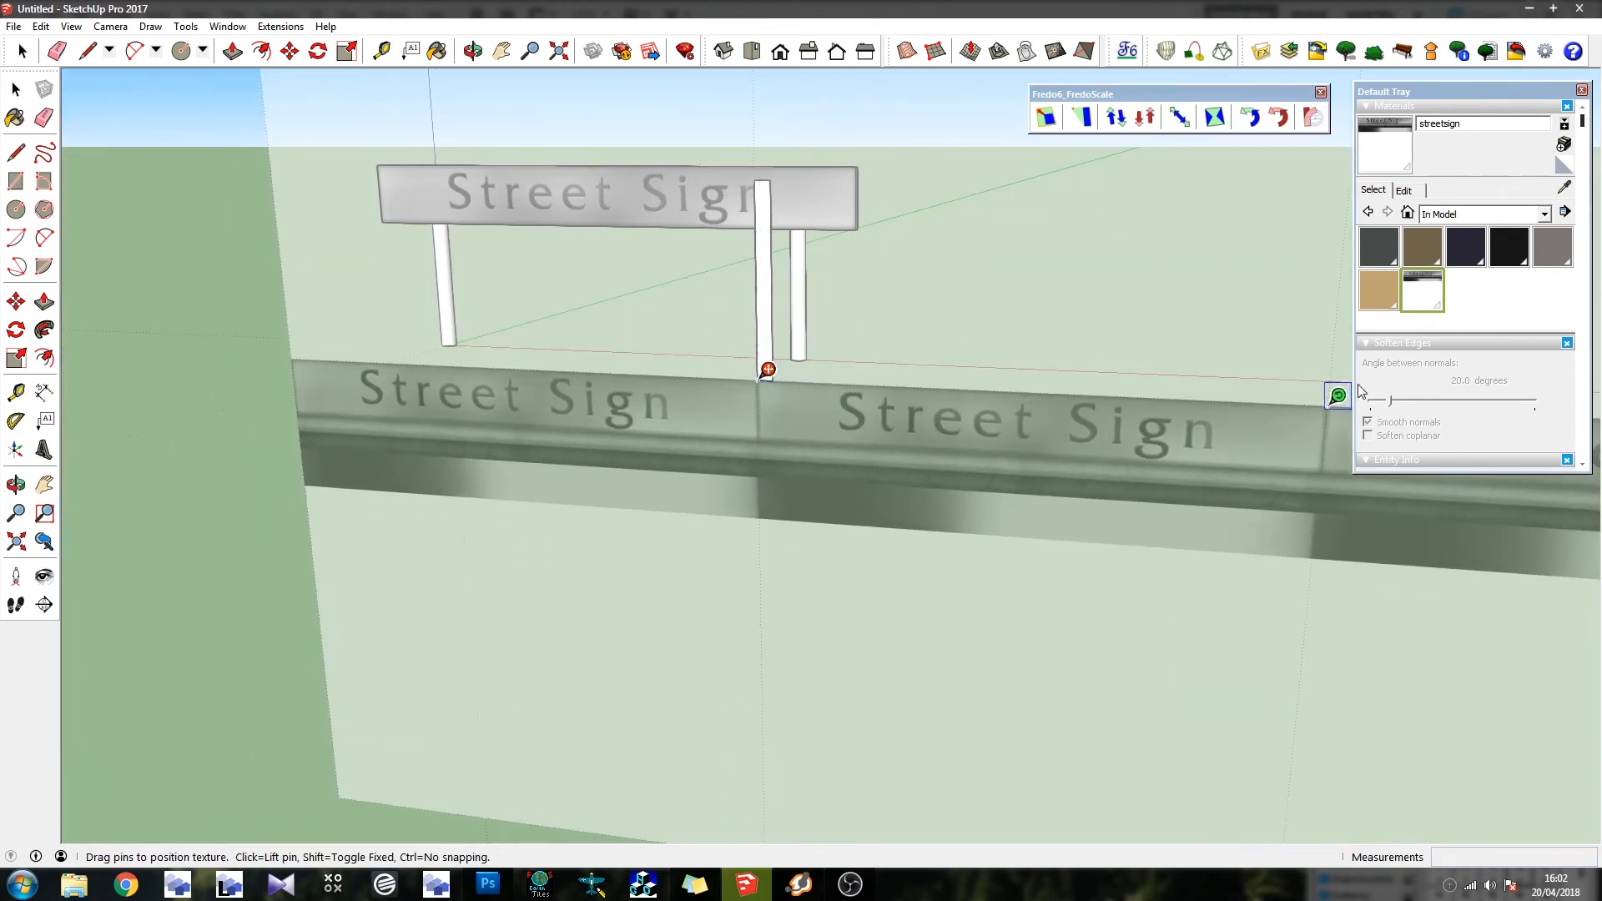
drag(767, 372, 765, 170)
scroll(1185, 208, down, 2)
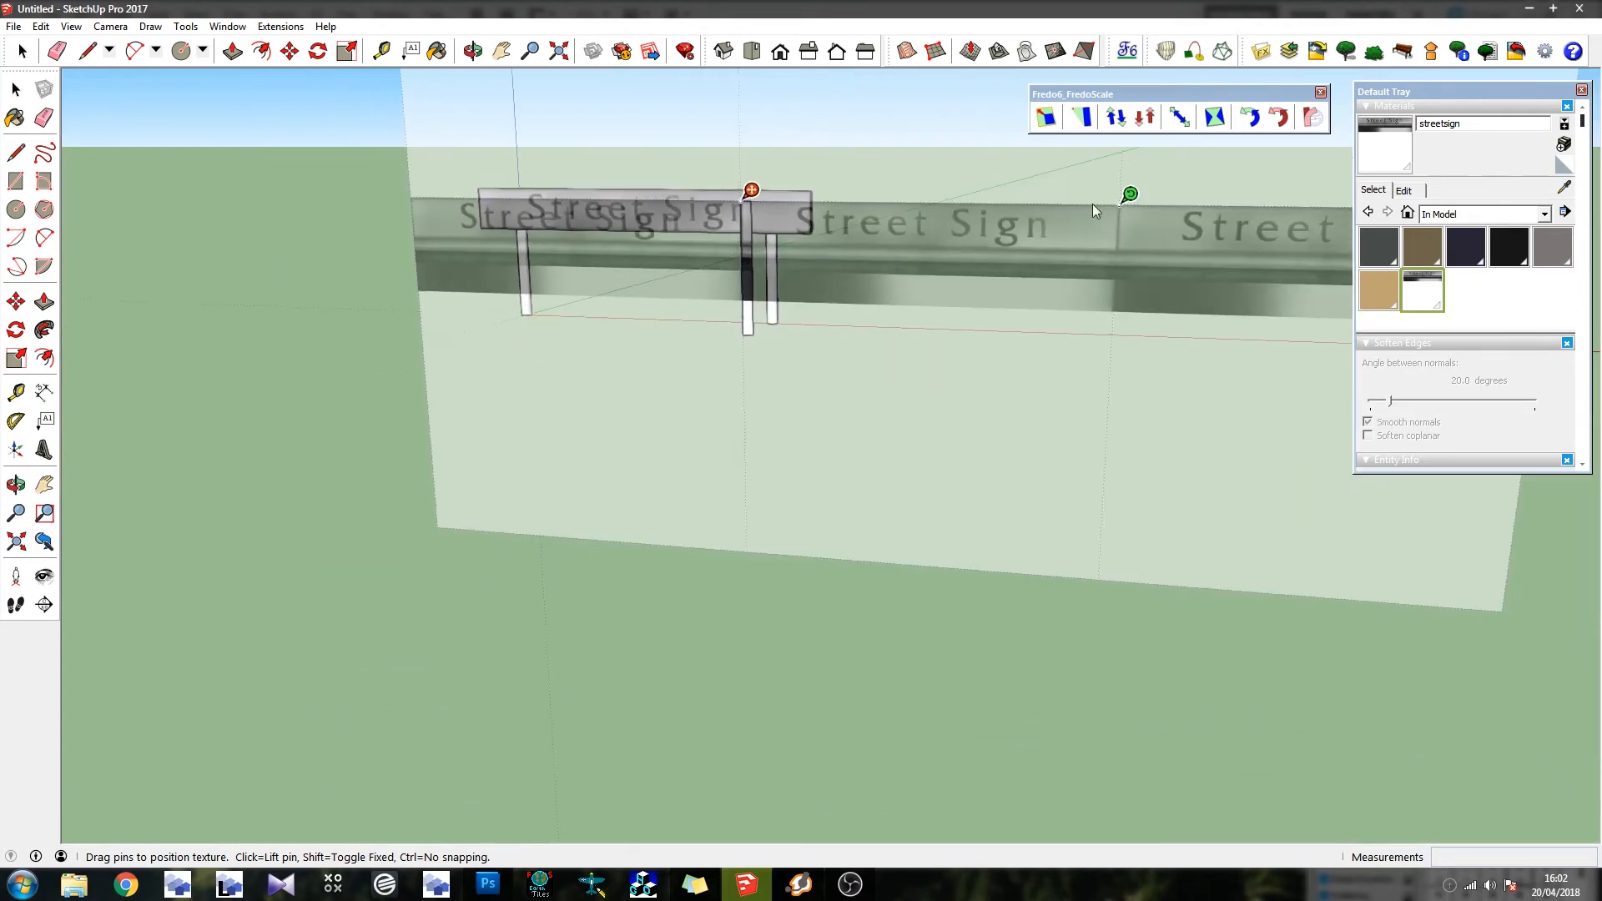
drag(1137, 200, 761, 332)
Shift the texture sideways until the dark-to-light gradient band fills the strip's full width, and finish positioning
scroll(748, 238, up, 6)
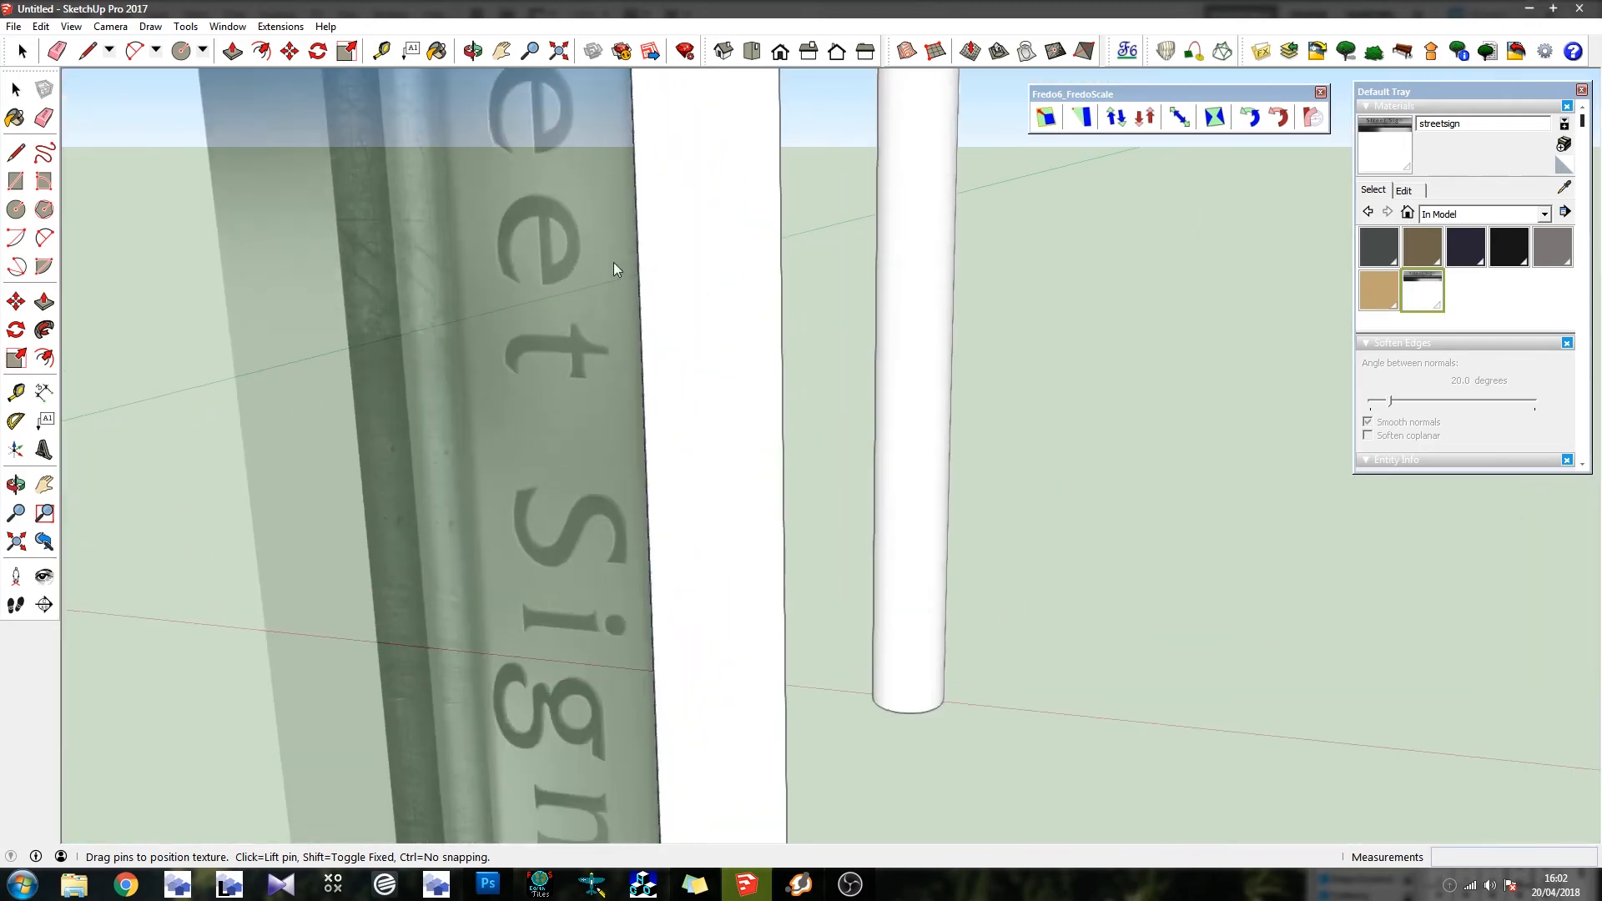
scroll(781, 308, up, 4)
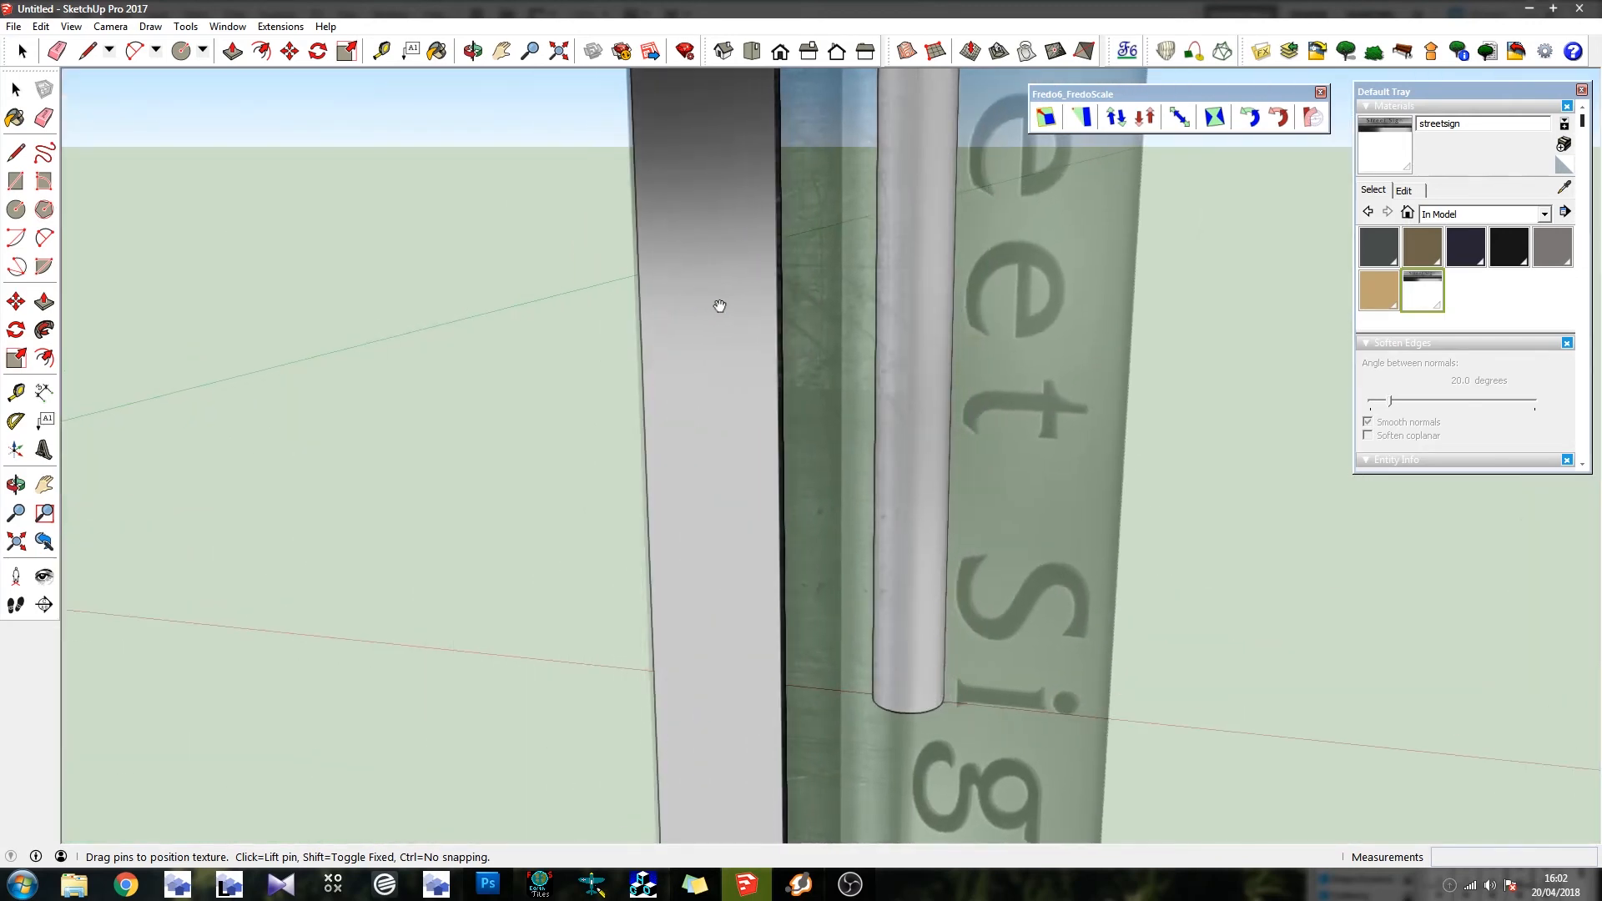
scroll(720, 298, up, 3)
drag(699, 288, 714, 288)
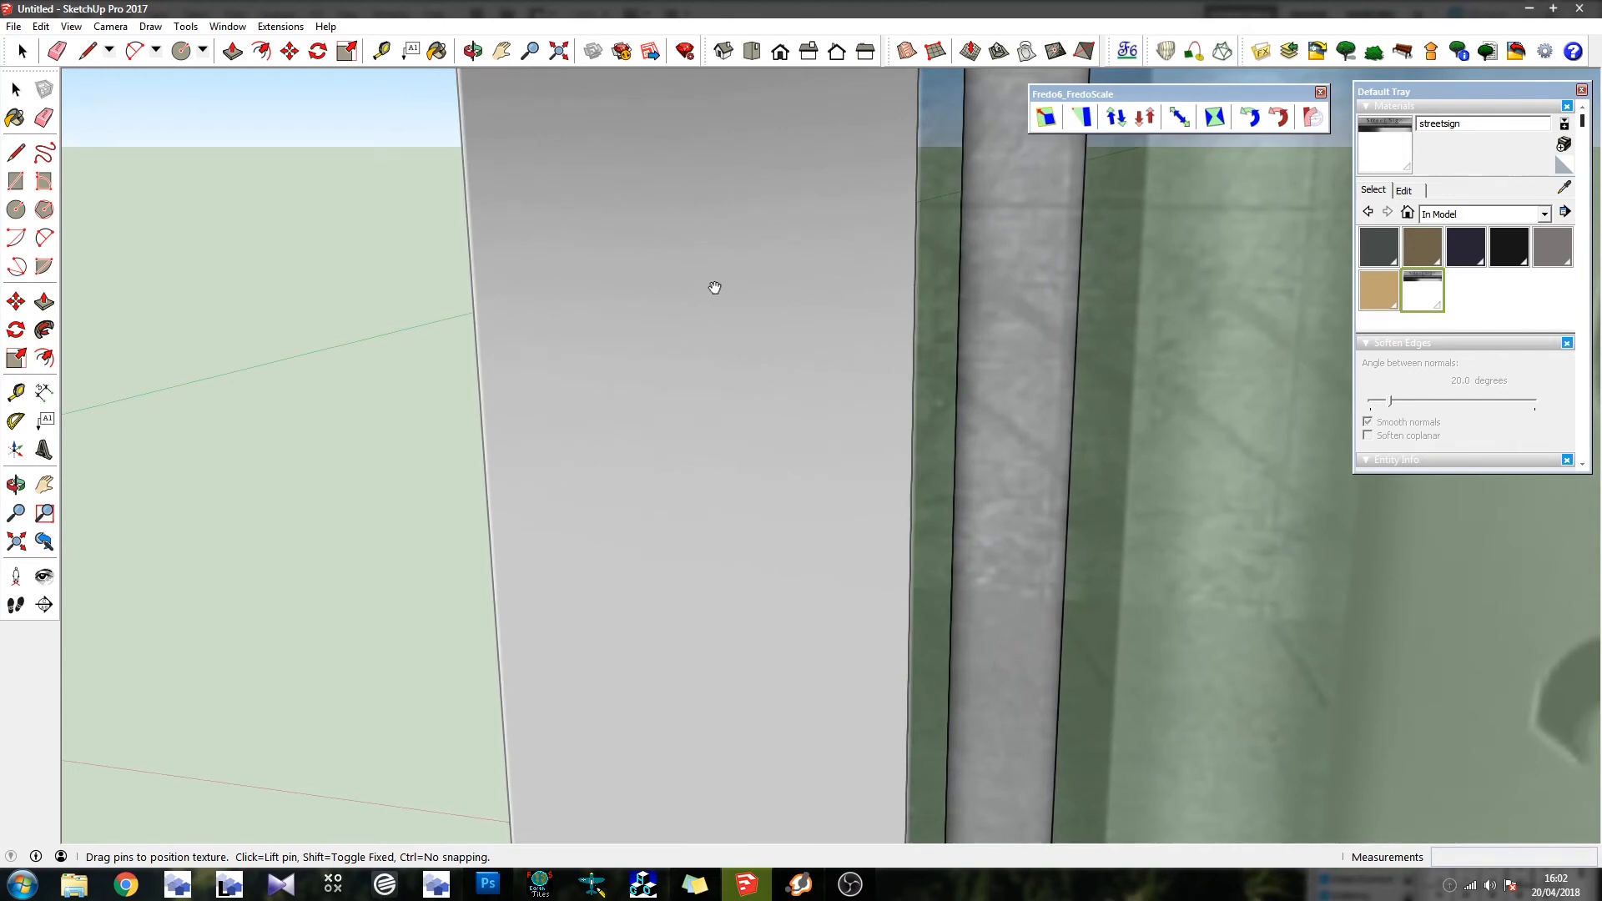
scroll(726, 280, up, 3)
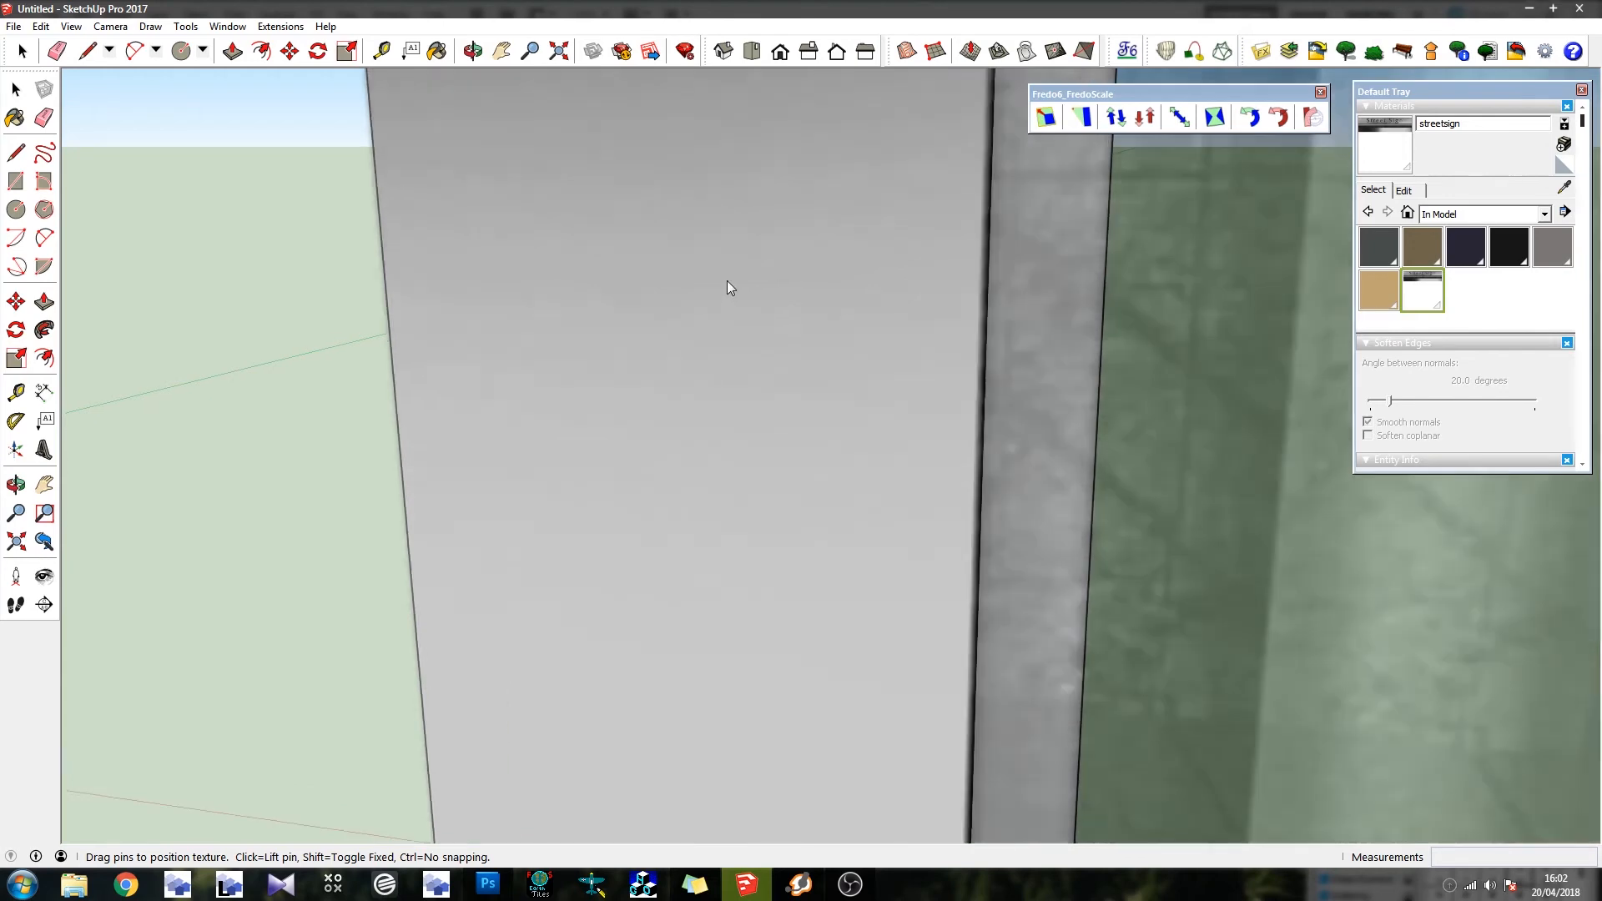
drag(935, 261, 932, 290)
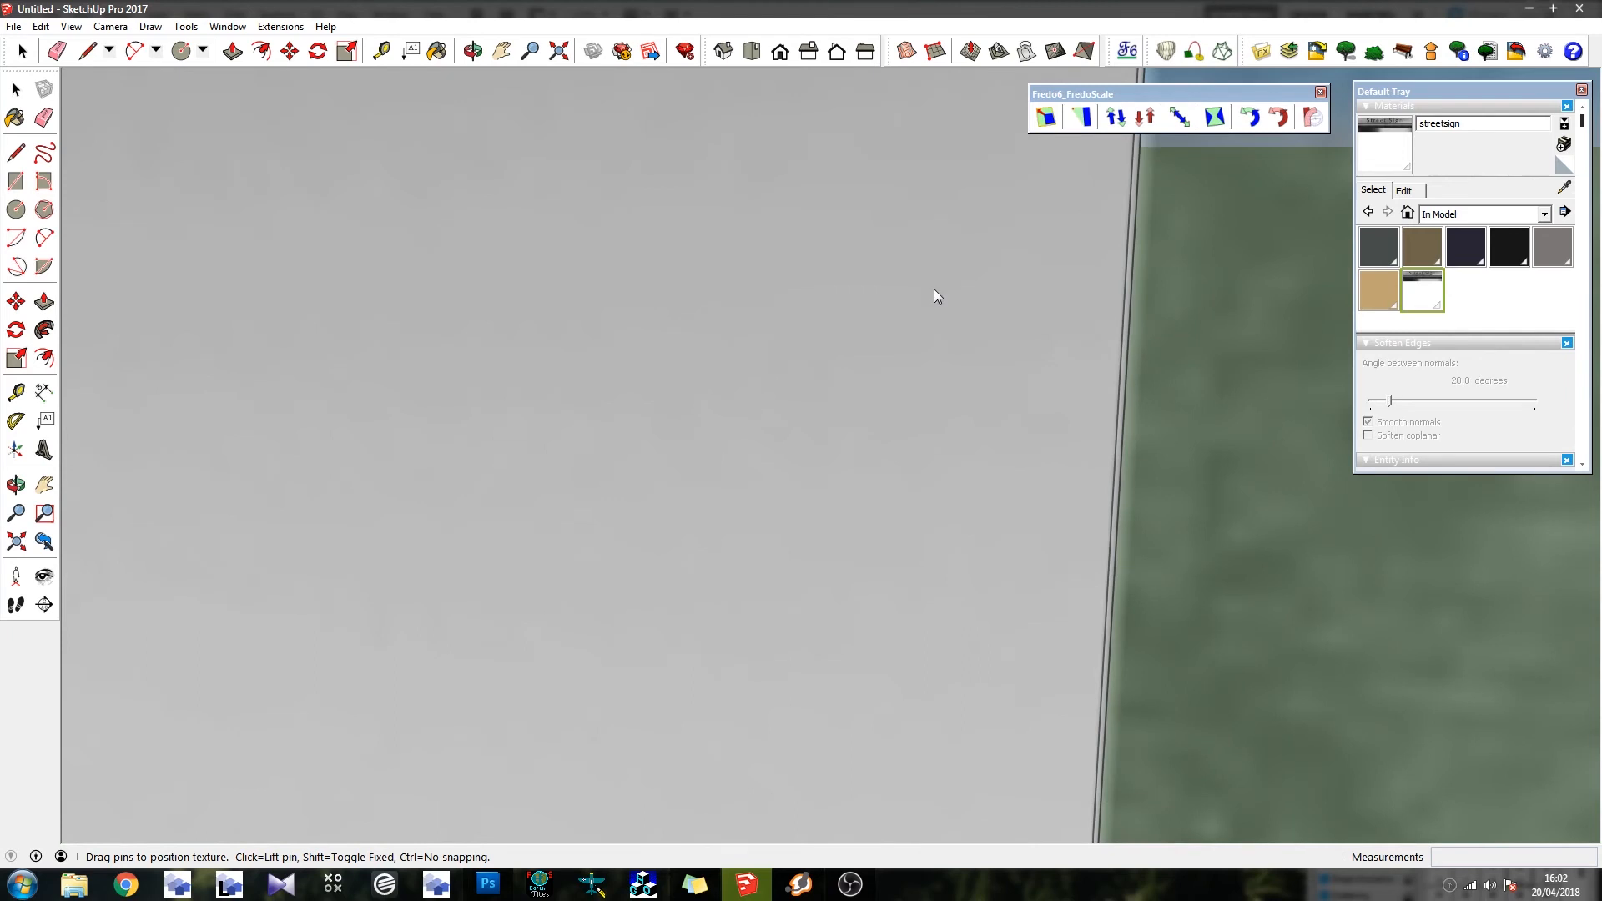
scroll(960, 283, down, 4)
scroll(584, 284, up, 4)
drag(795, 304, 777, 304)
scroll(623, 311, down, 3)
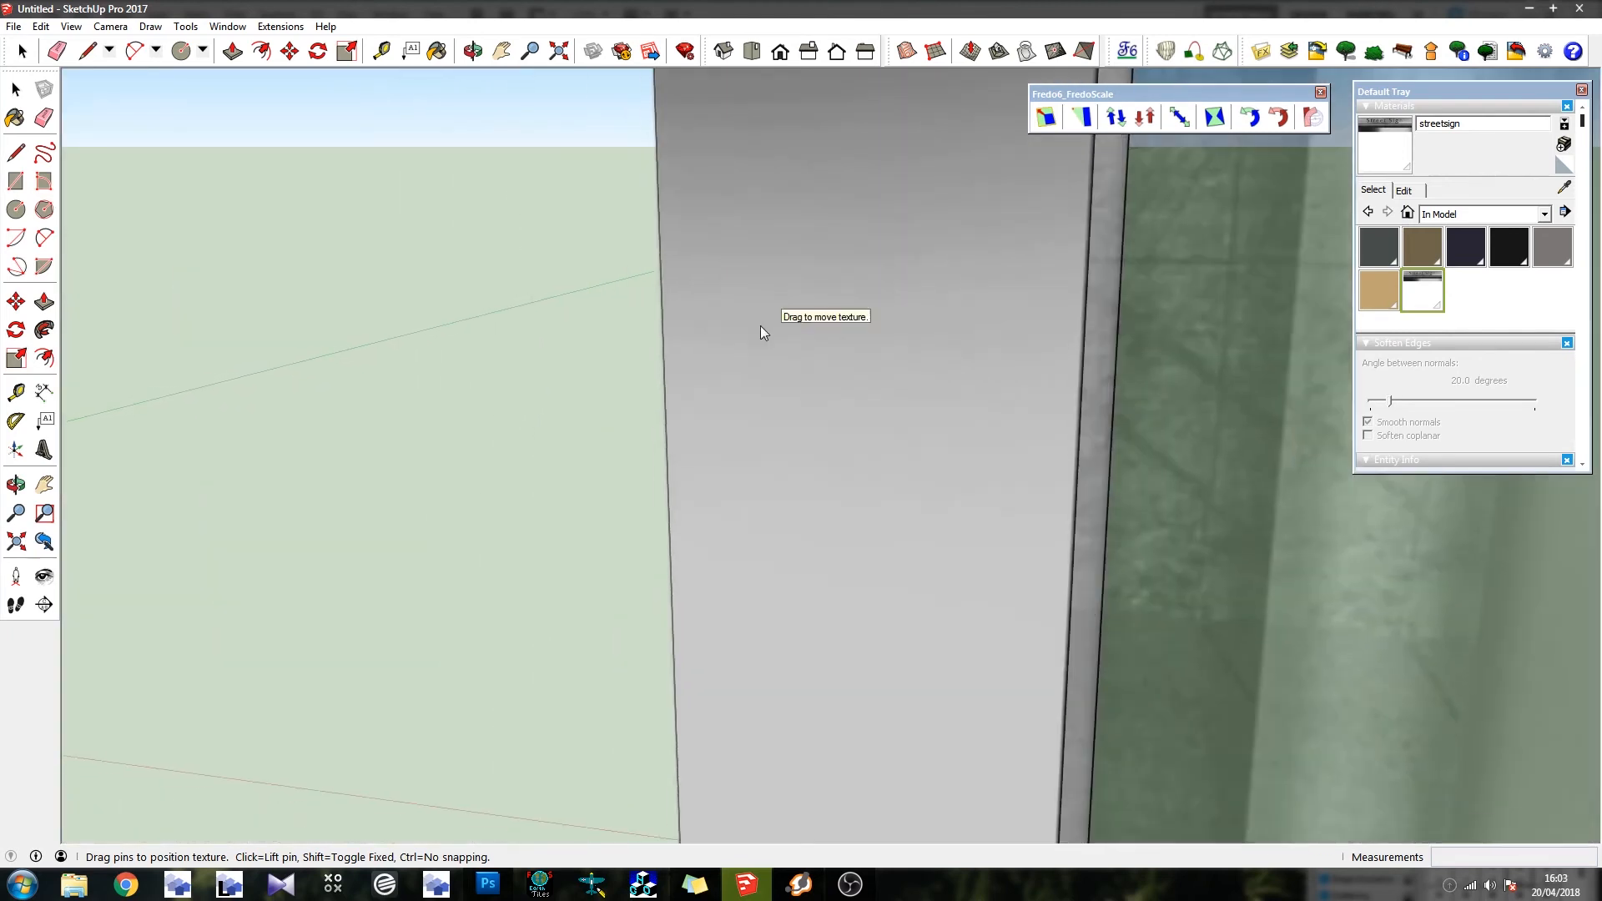
key(b)
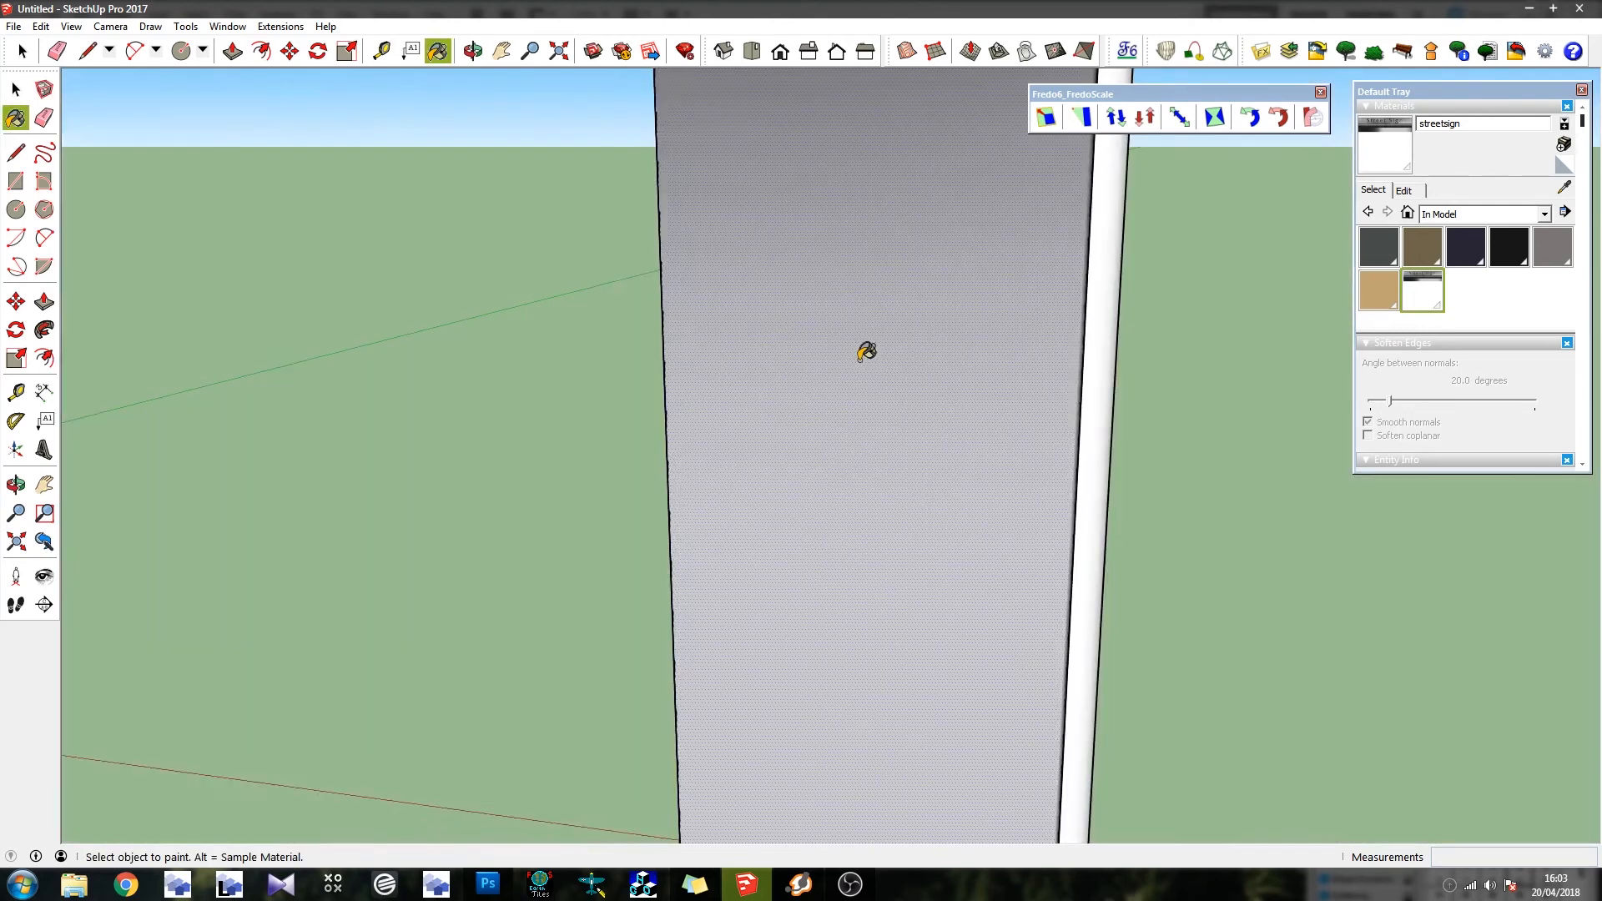
Set the upright strip's texture to projected
scroll(942, 436, down, 4)
scroll(941, 437, down, 2)
mouse_move(936, 442)
middle_down()
mouse_move(961, 476)
mouse_move(1166, 379)
mouse_move(1034, 424)
middle_up()
scroll(961, 475, down, 4)
scroll(1001, 400, up, 3)
mouse_move(977, 376)
middle_down()
mouse_move(1298, 348)
mouse_move(1076, 361)
mouse_move(812, 214)
mouse_move(565, 340)
middle_up()
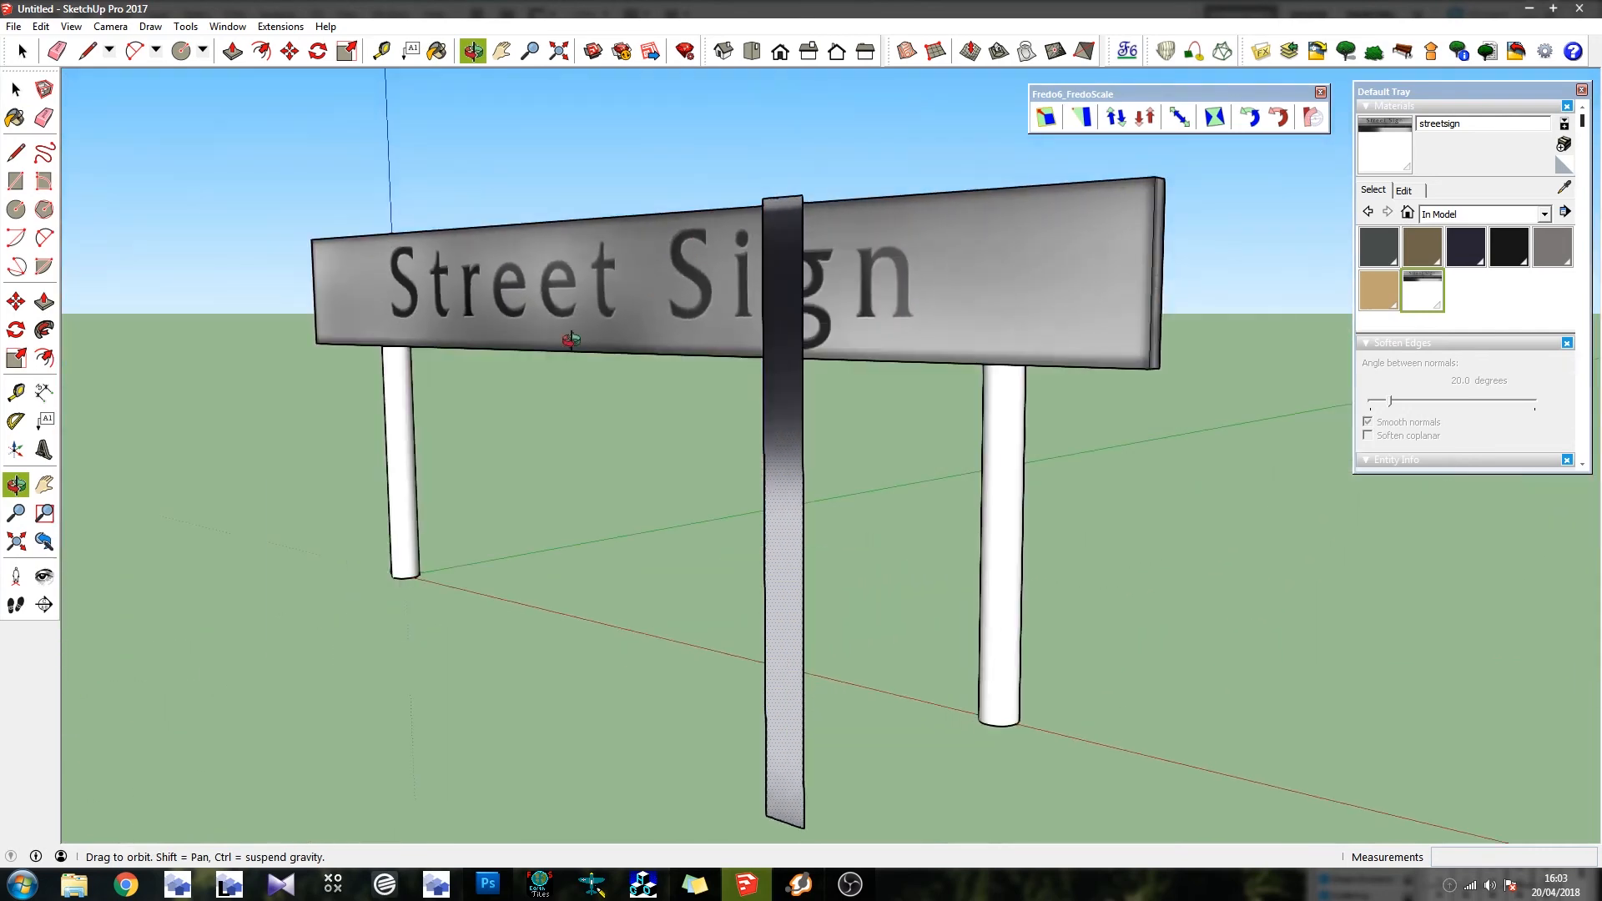
mouse_move(985, 262)
middle_down()
mouse_move(961, 288)
mouse_move(168, 339)
mouse_move(423, 340)
mouse_move(778, 283)
middle_up()
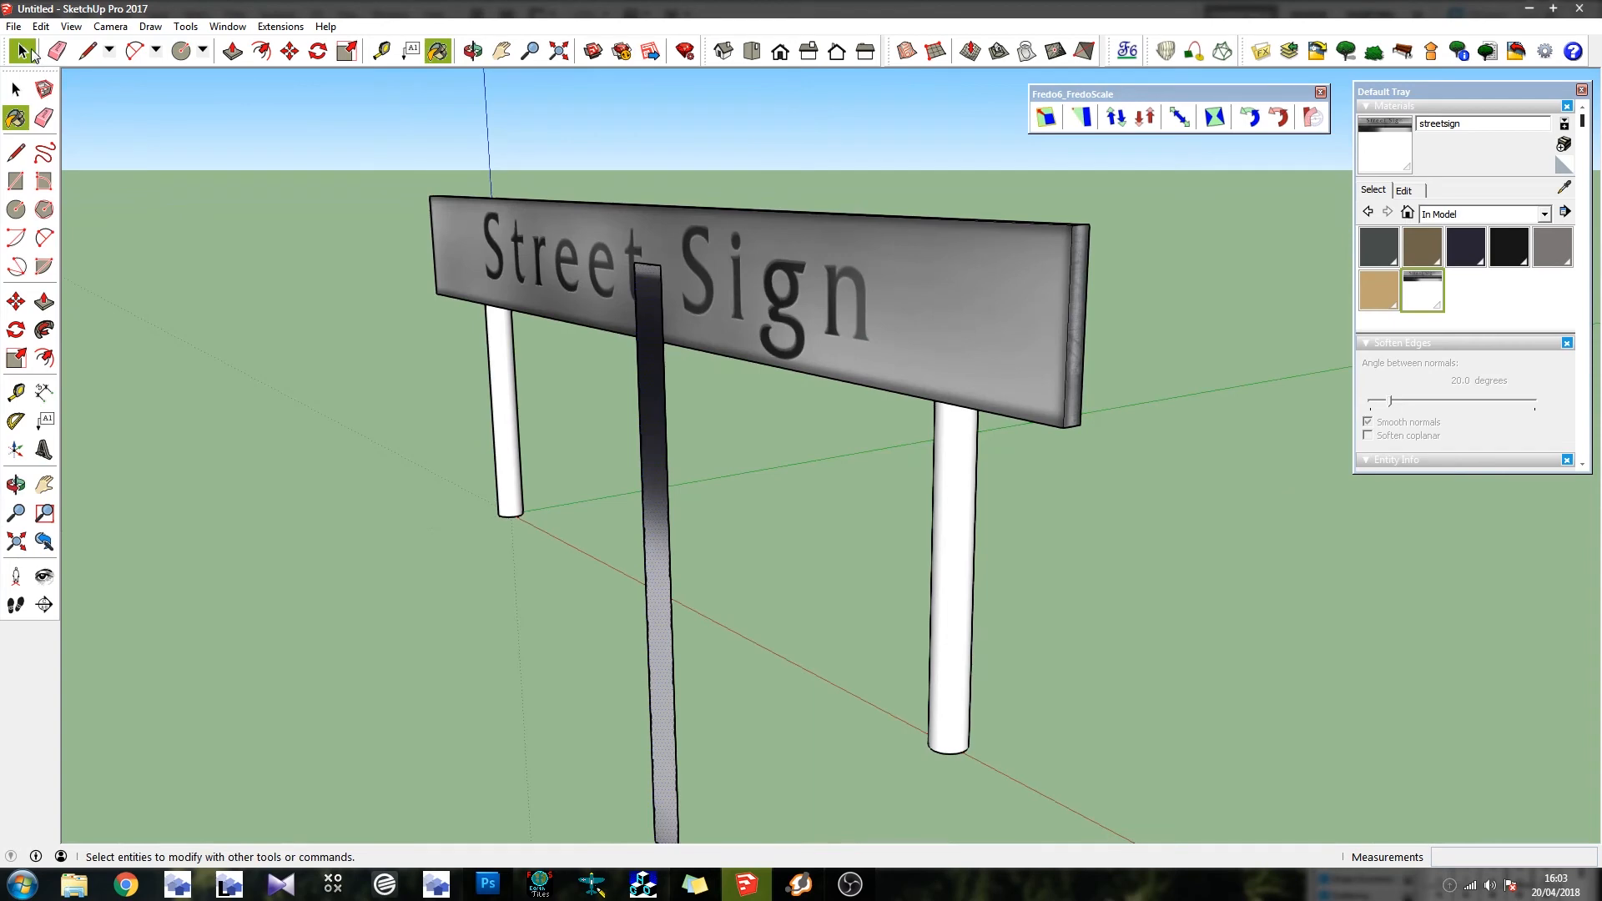
click(22, 52)
right_click(659, 325)
mouse_move(783, 534)
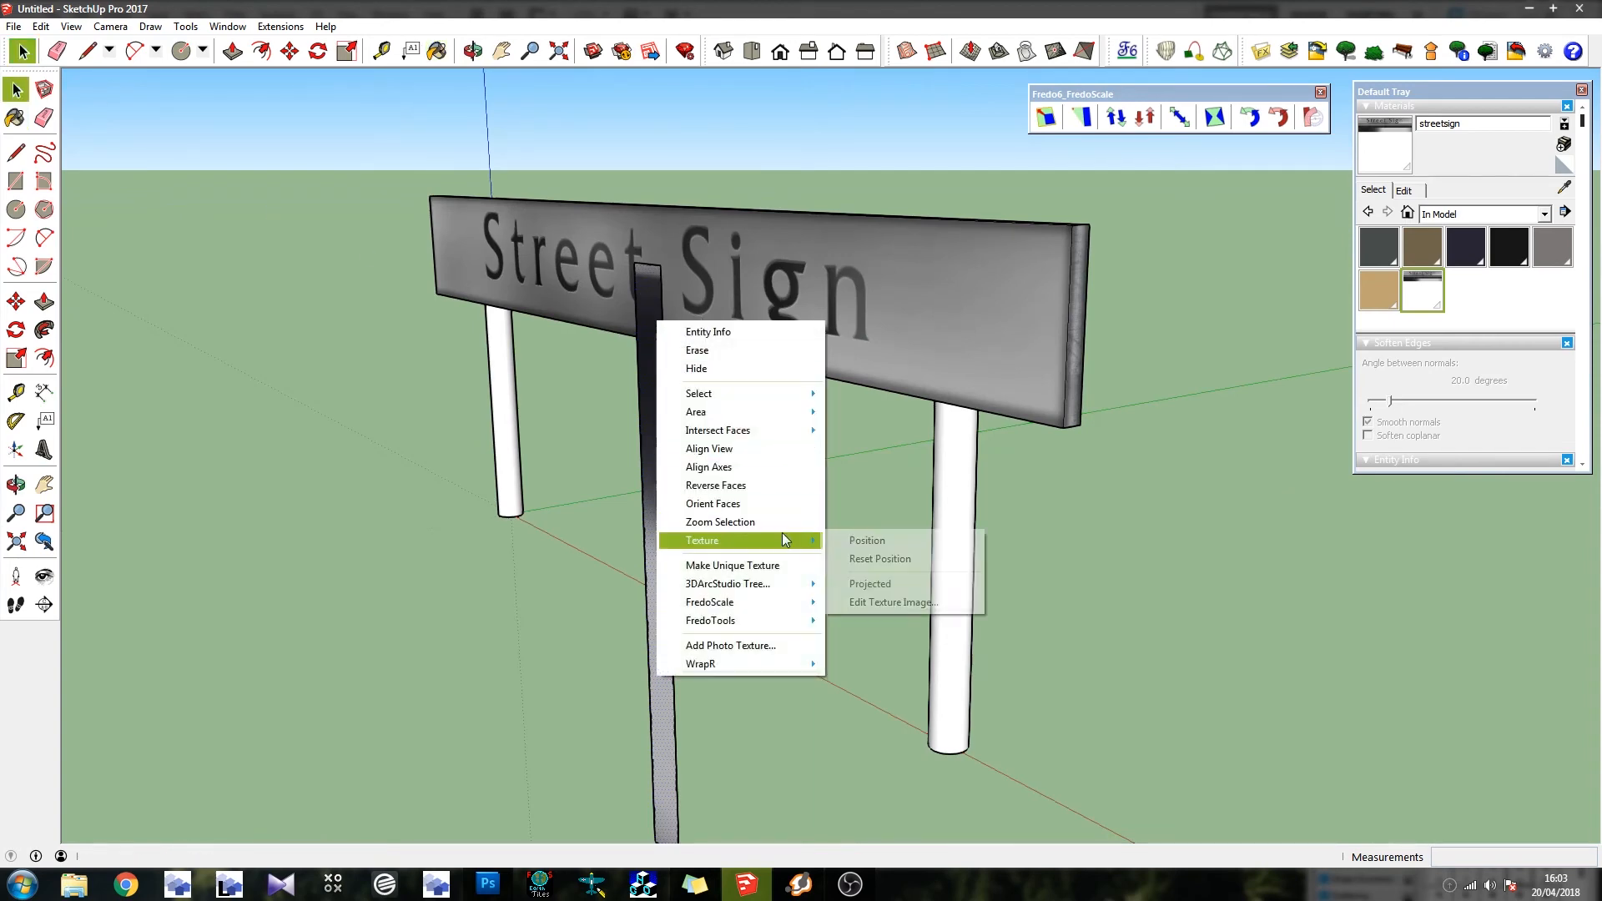
click(925, 584)
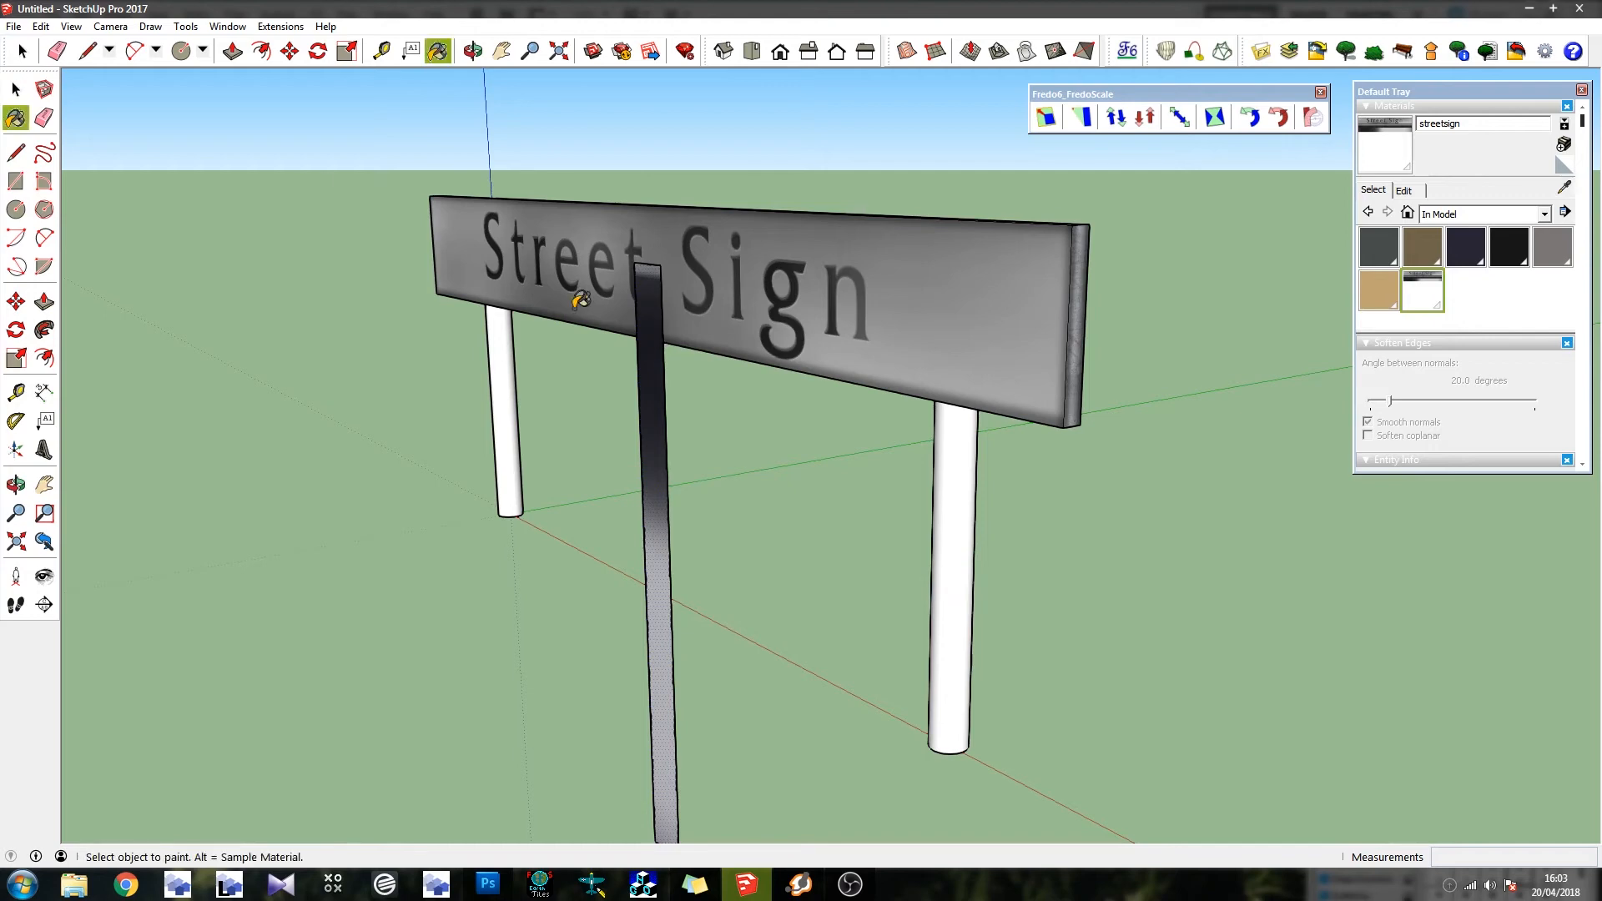
Open the posts group and paint the post away from the origin with the strip's projected gradient texture
double_click(961, 456)
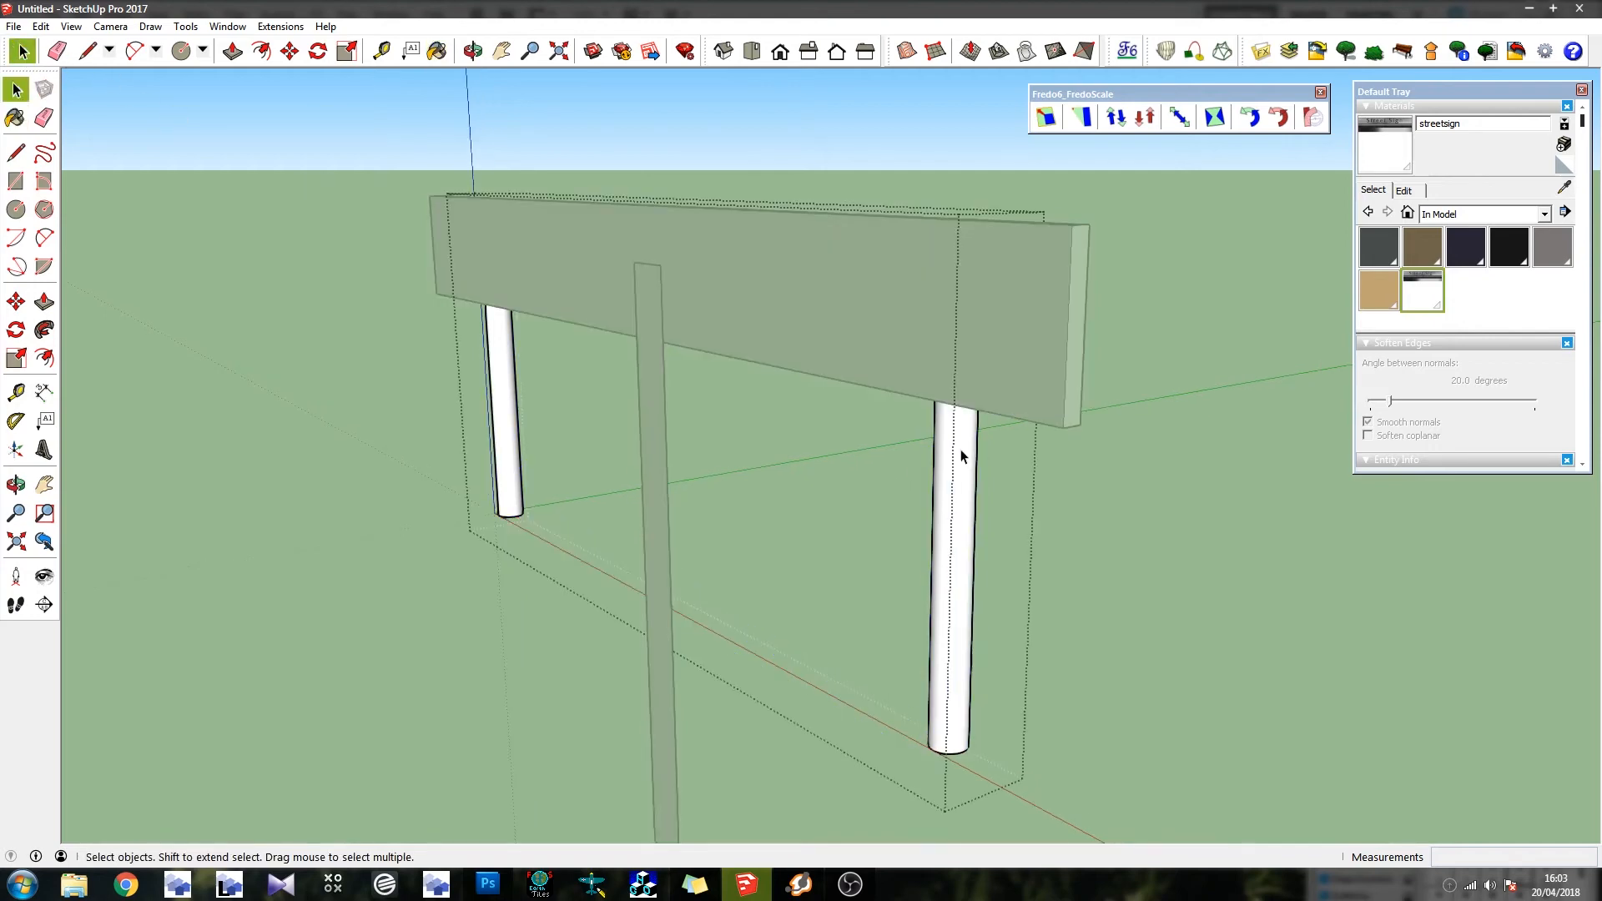
click(1384, 147)
click(960, 427)
mouse_move(960, 428)
middle_down()
mouse_move(547, 247)
mouse_move(639, 295)
mouse_move(429, 354)
middle_up()
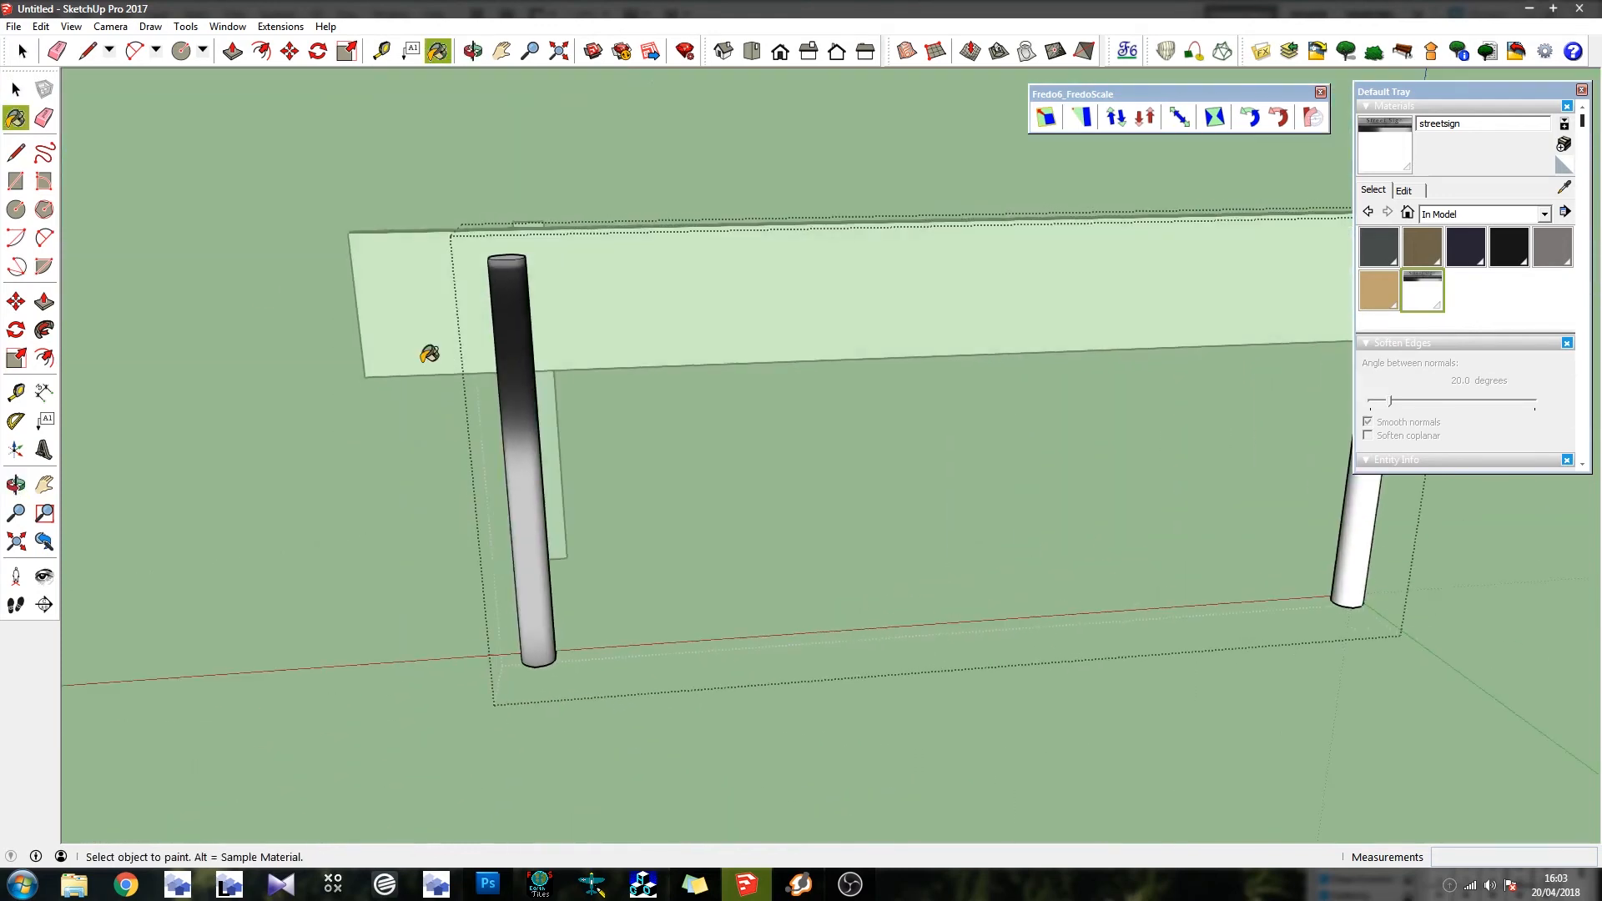
Delete the untextured post at the origin
click(22, 51)
scroll(348, 242, down, 2)
scroll(1123, 267, up, 3)
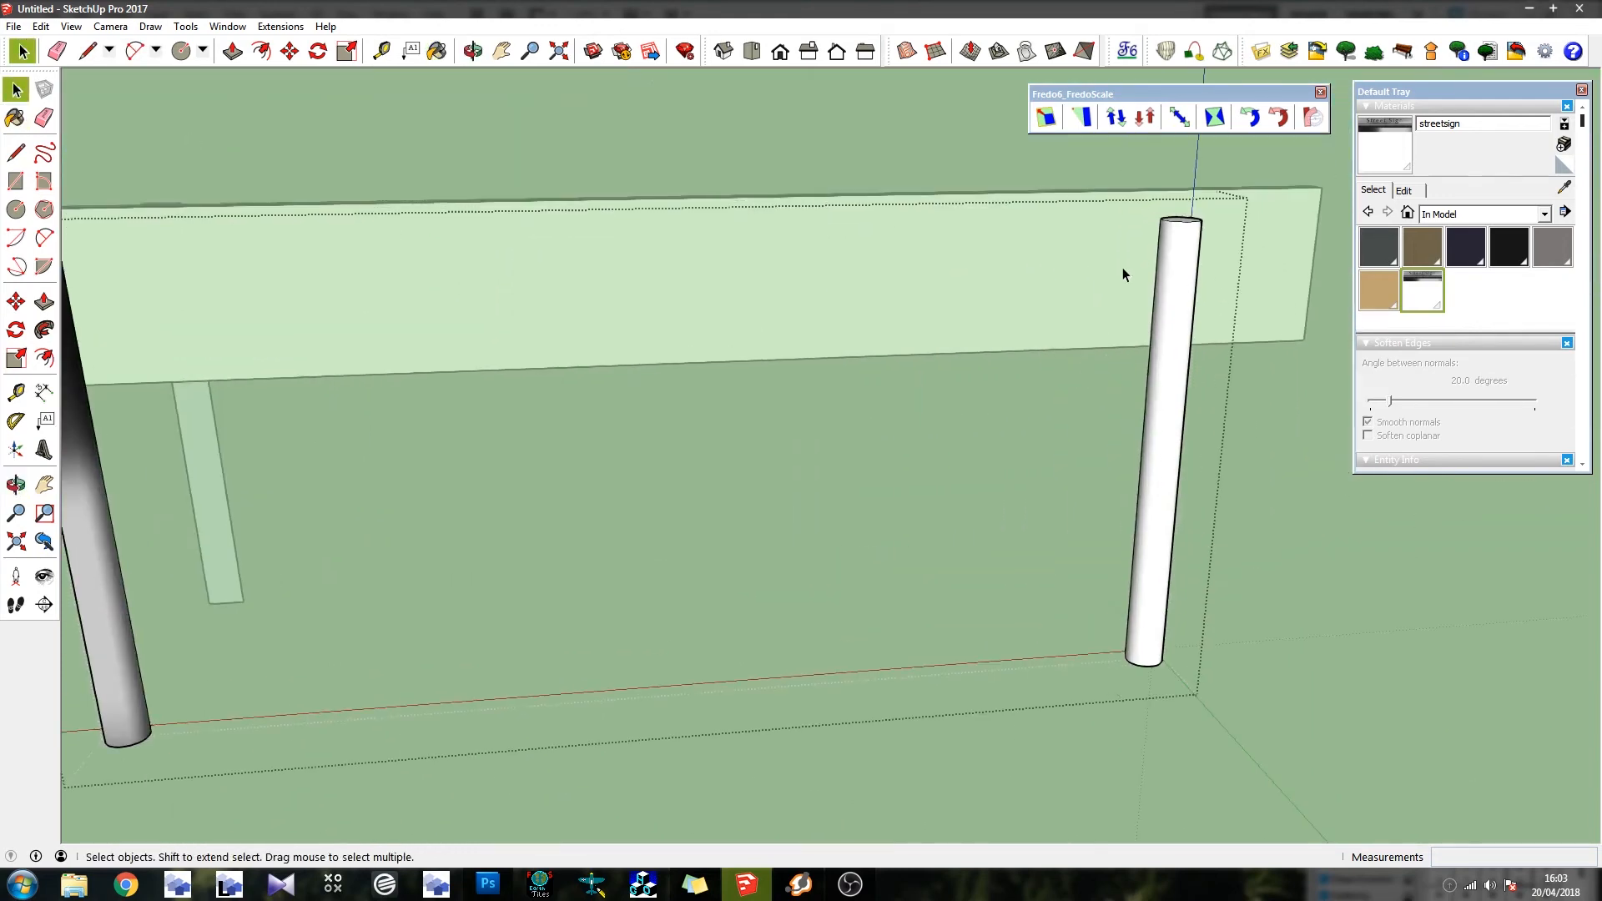
click(1171, 259)
key(Delete)
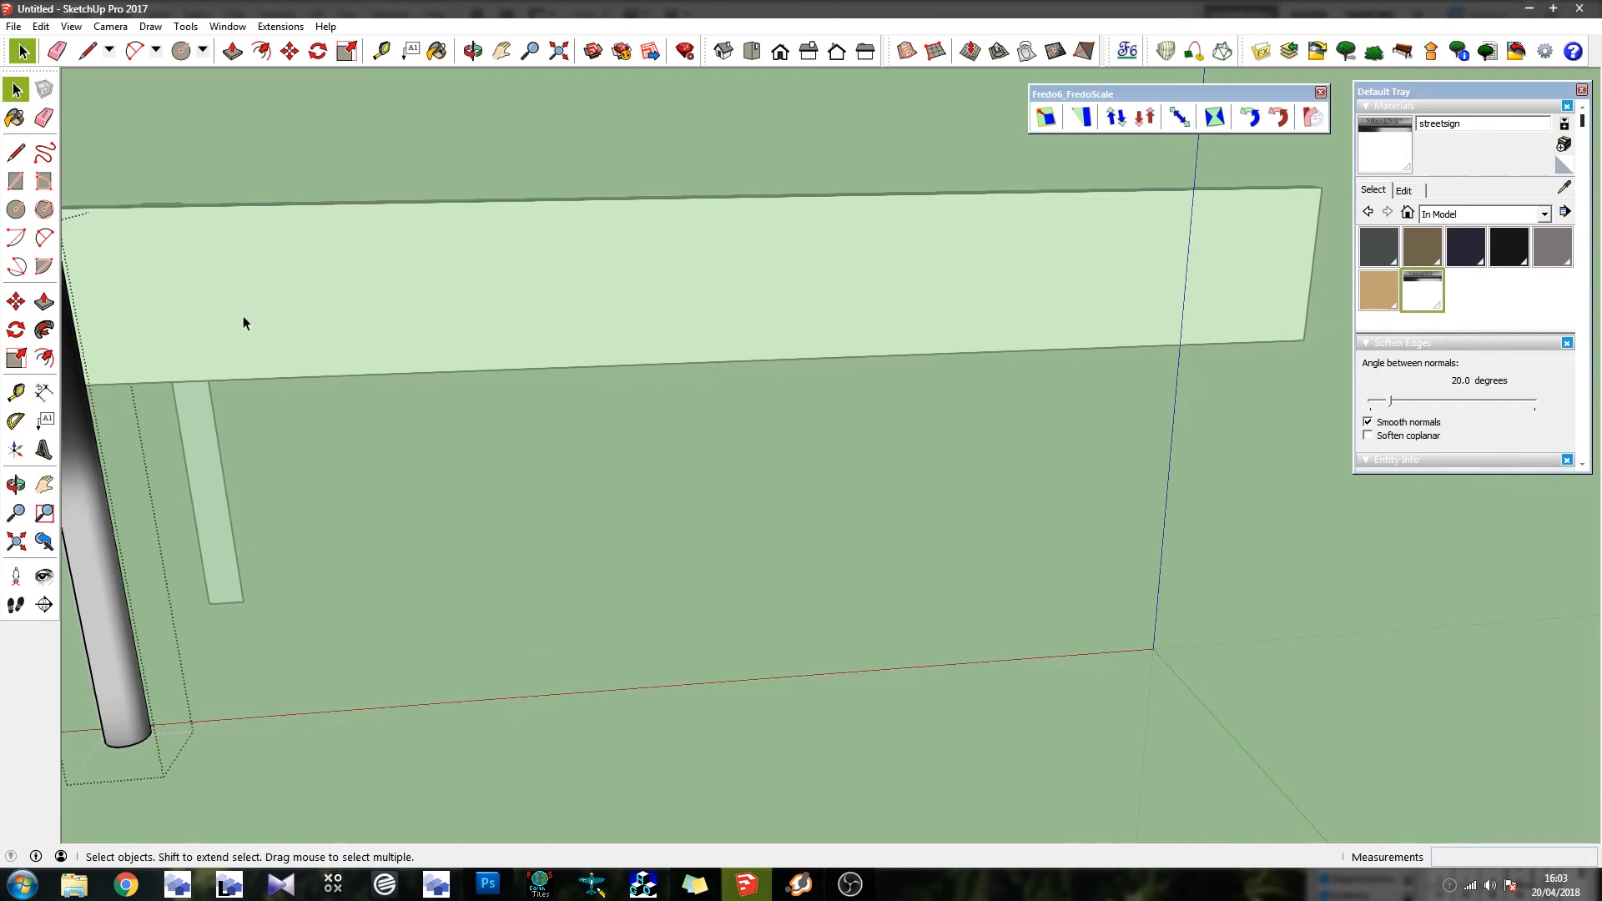
Copy the textured post along the signboard to the origin end to replace the missing post
click(86, 429)
click(290, 51)
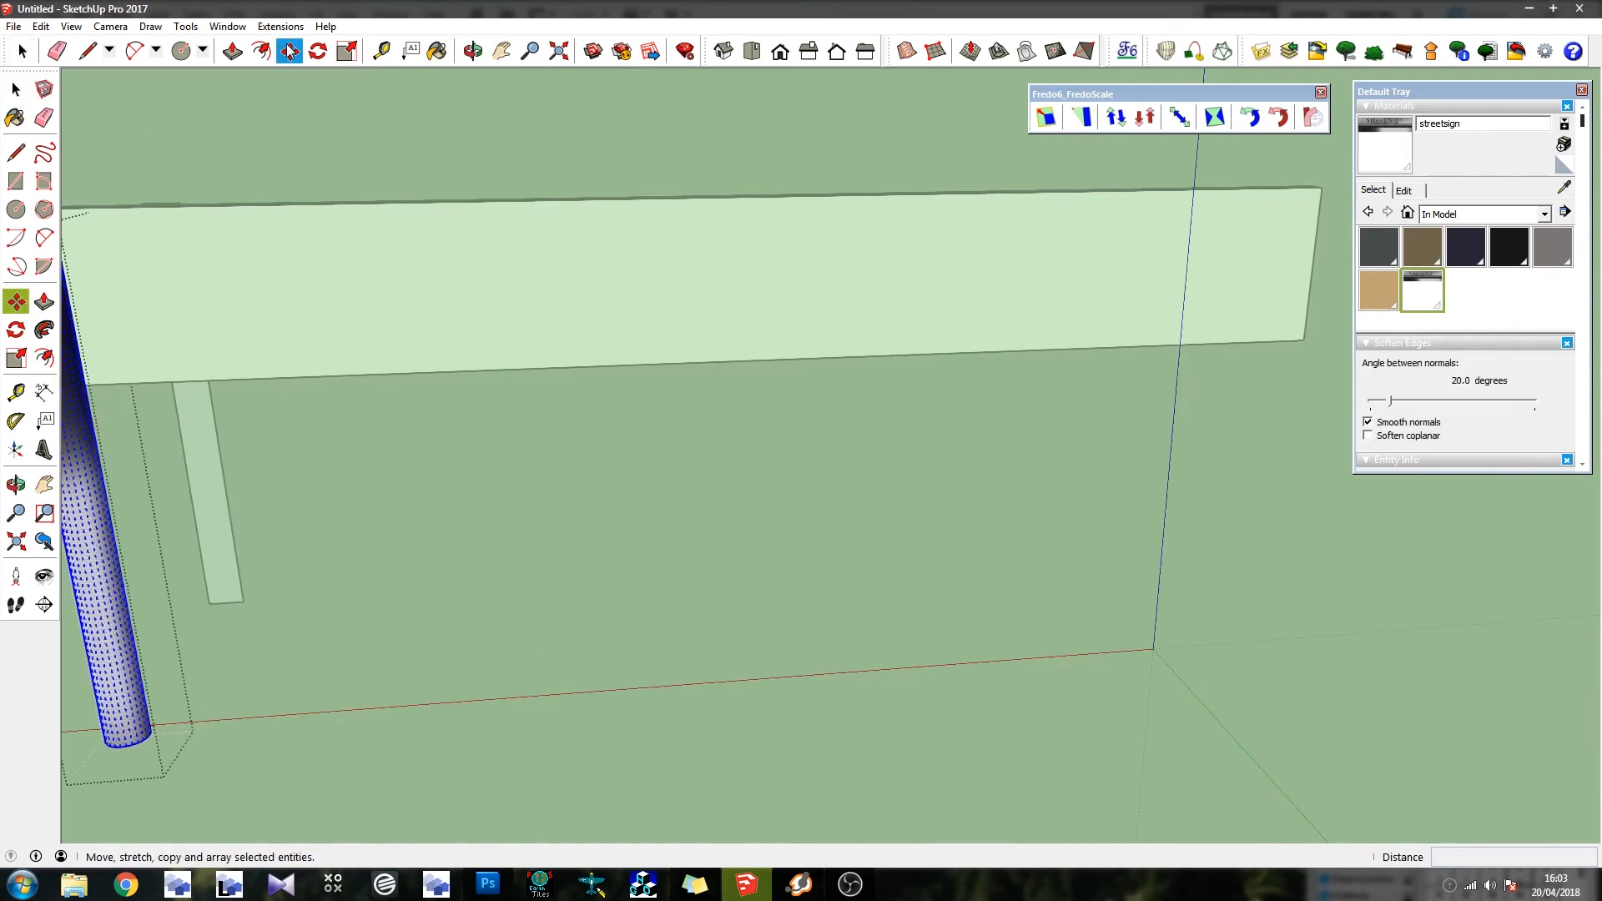
scroll(208, 171, down, 2)
ctrl+click(165, 169)
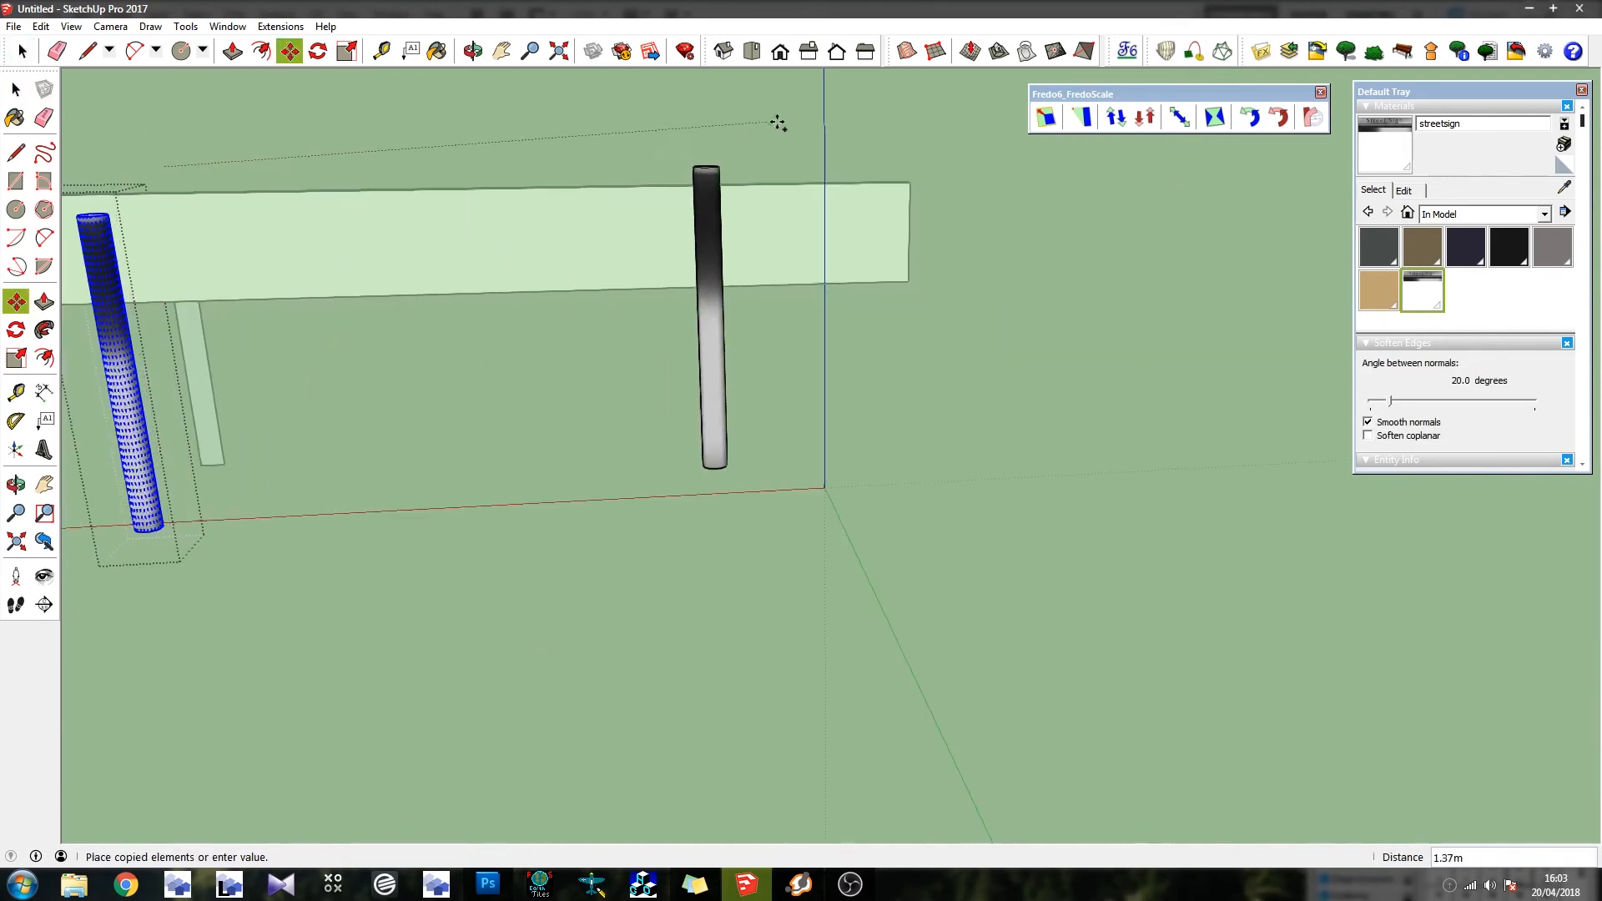
click(878, 151)
Leave the posts group and delete the upright helper strip beside the signboard
middle_drag(877, 154, 288, 85)
key(space)
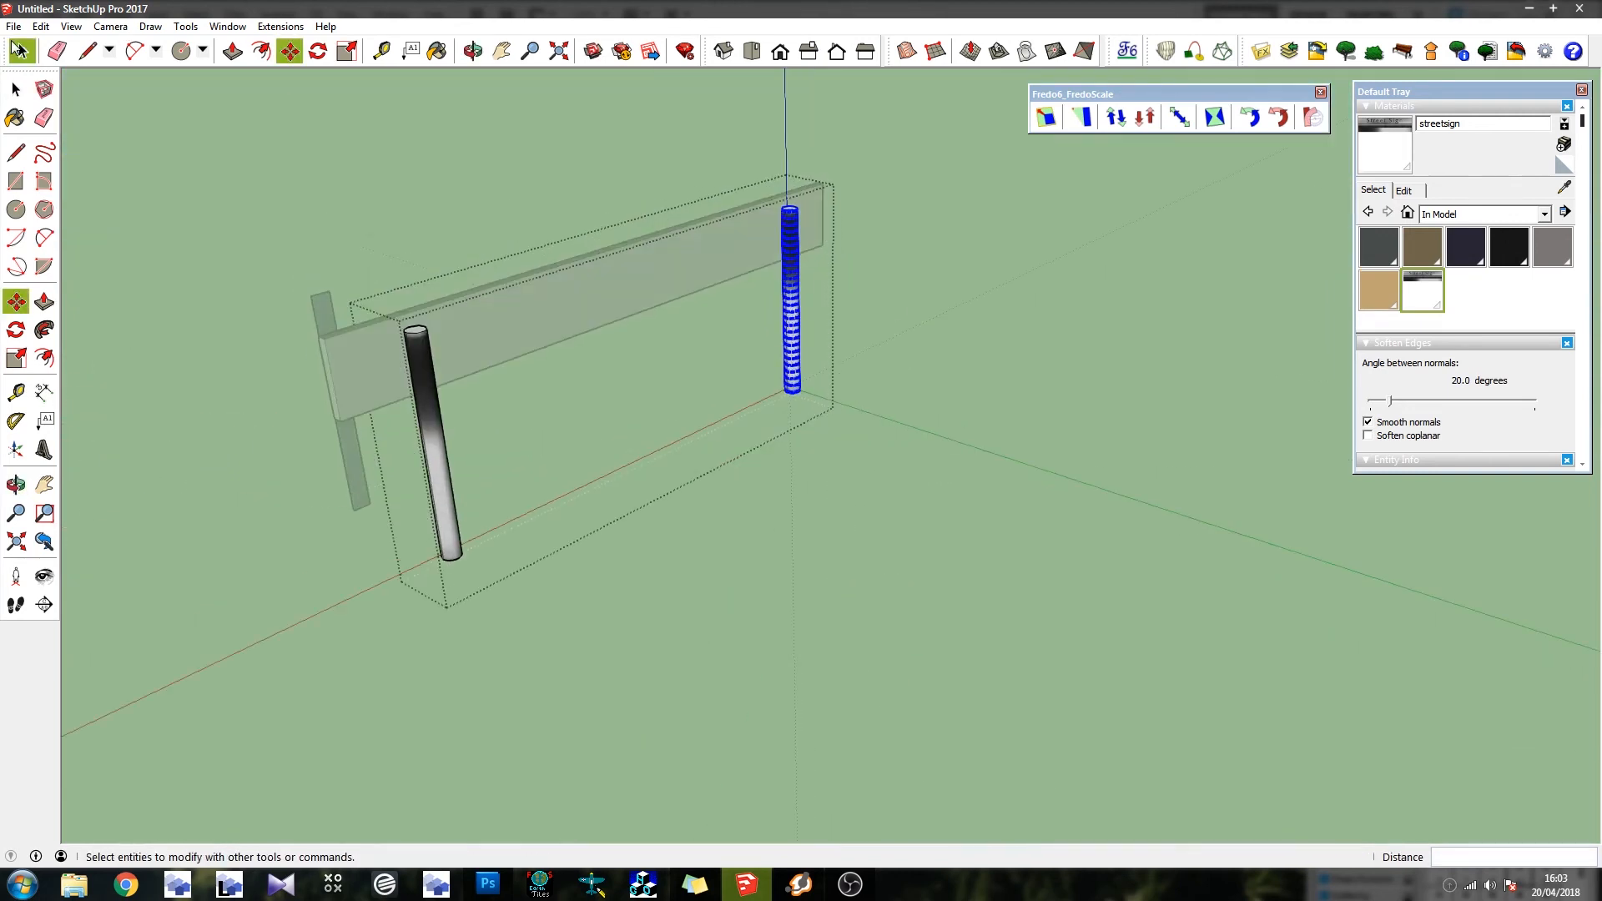
click(334, 313)
key(Delete)
middle_drag(334, 313, 995, 444)
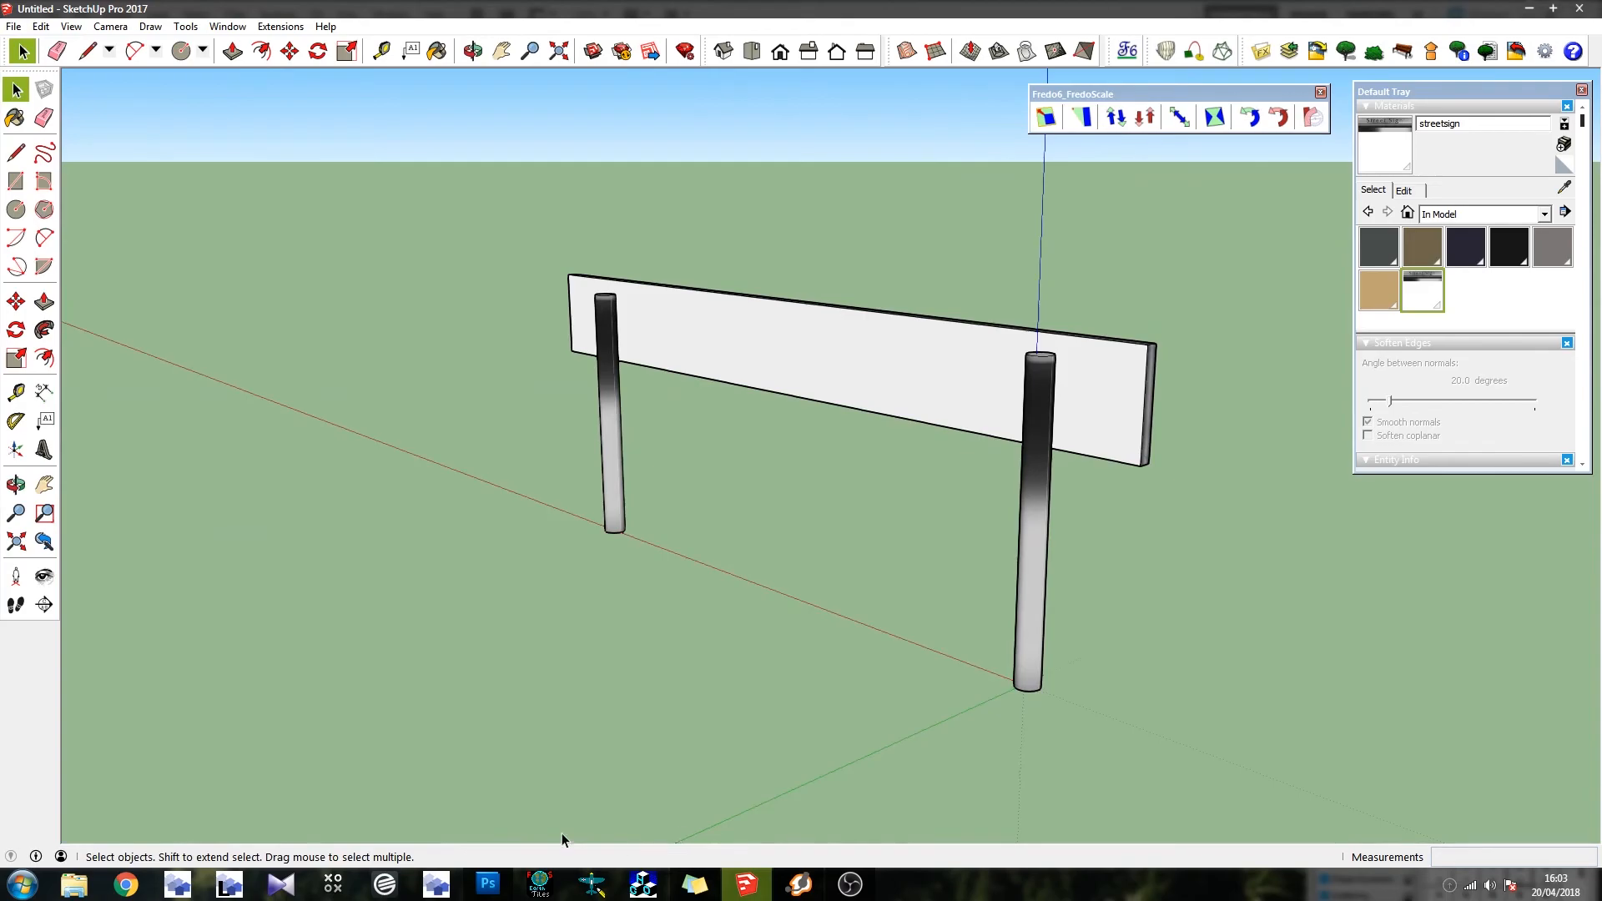
Switch to Photoshop and hide Layer 1 in street sign.tif
click(488, 885)
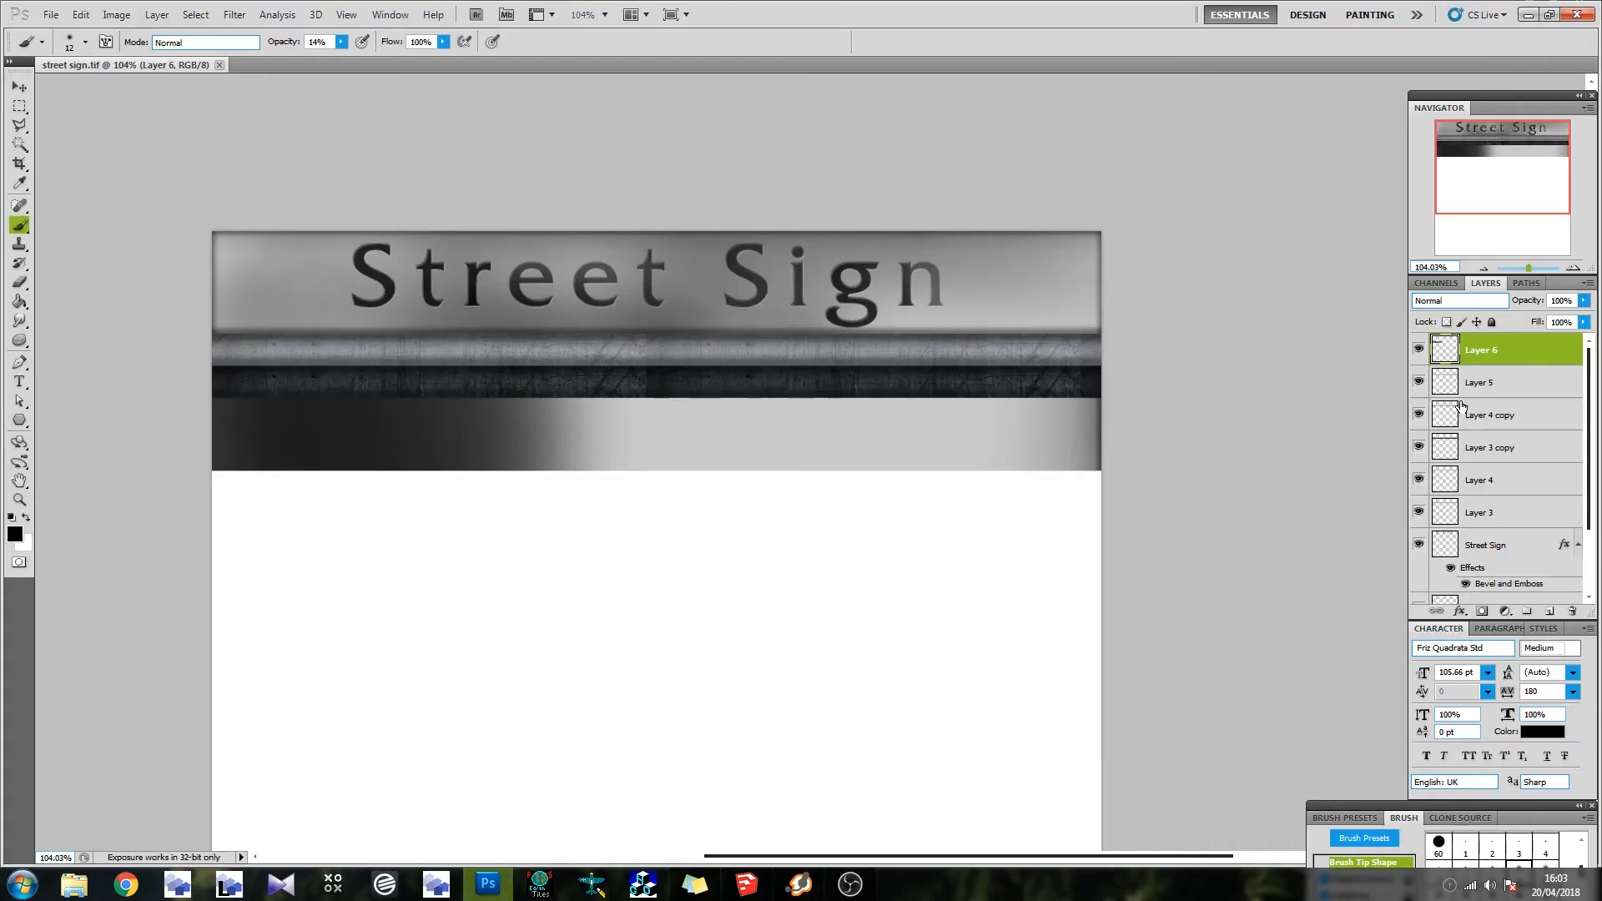
scroll(1507, 429, down, 3)
click(1418, 556)
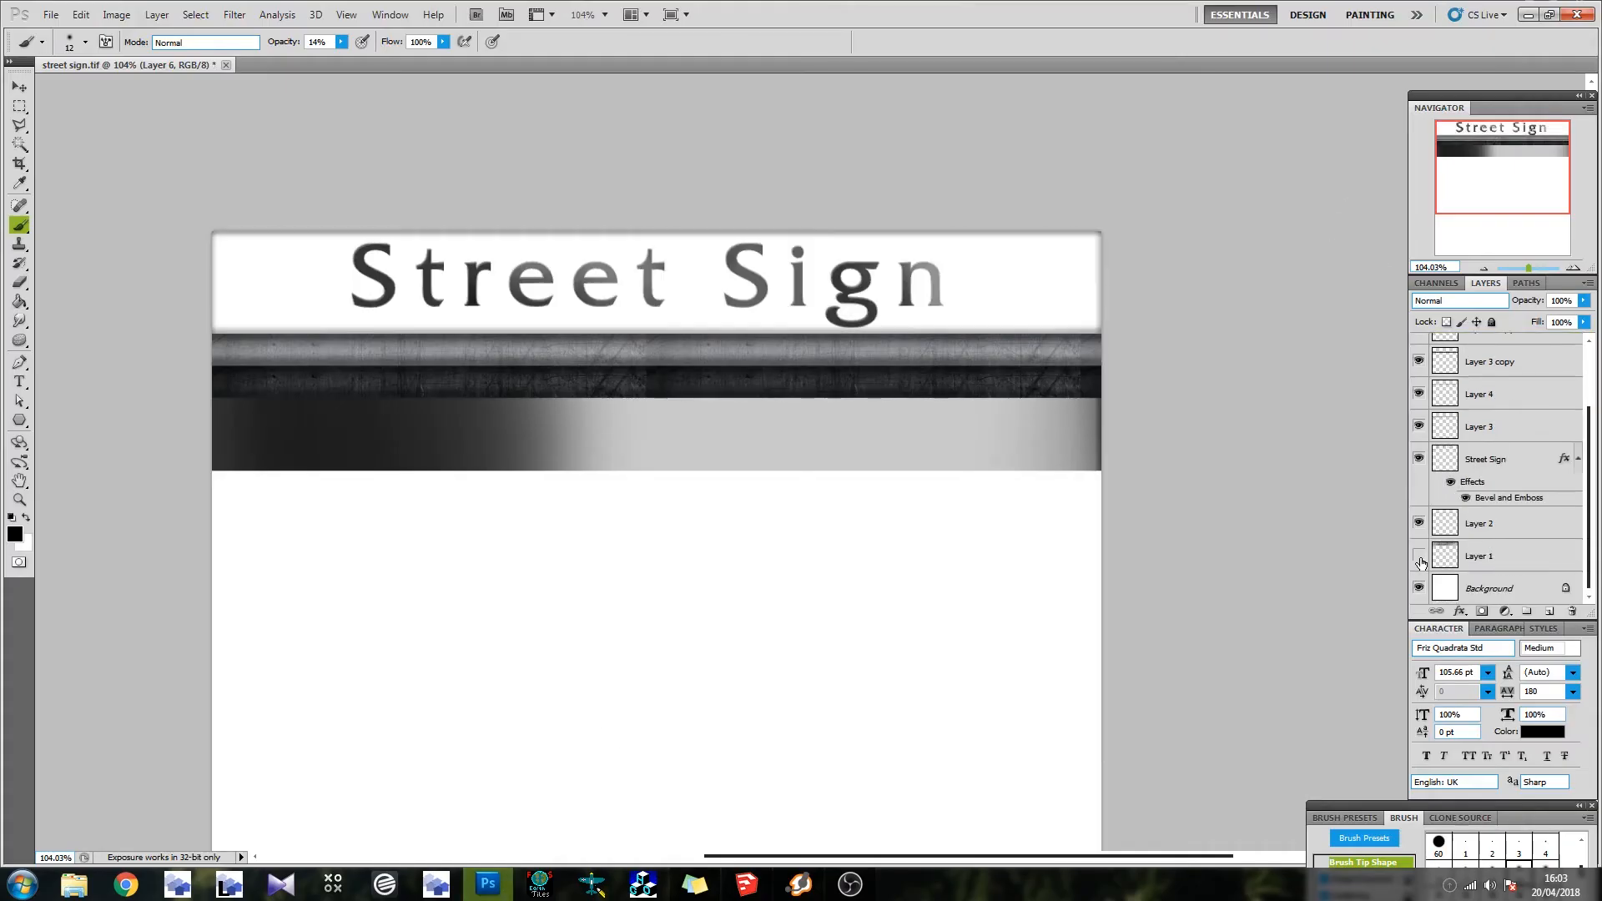
Show Layer 1 again, duplicate Layer 1 and Layer 2 together, and move the copies directly below the black-to-grey gradient strip
click(1419, 523)
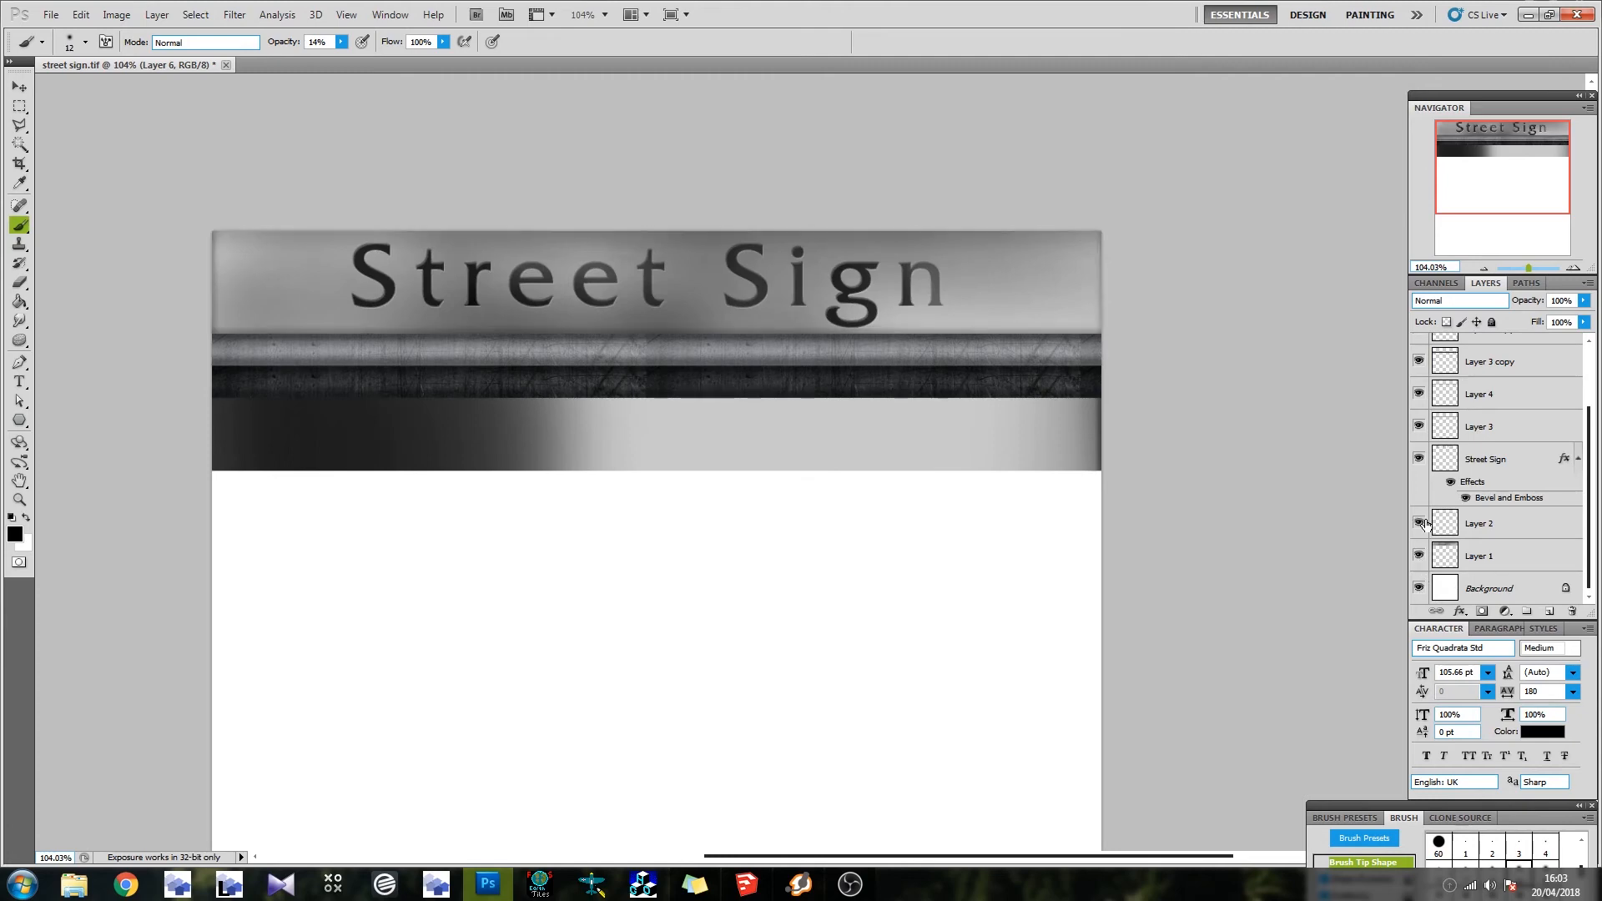
shift+click(1504, 558)
click(1502, 557)
shift+click(1517, 530)
drag(1505, 563, 1546, 613)
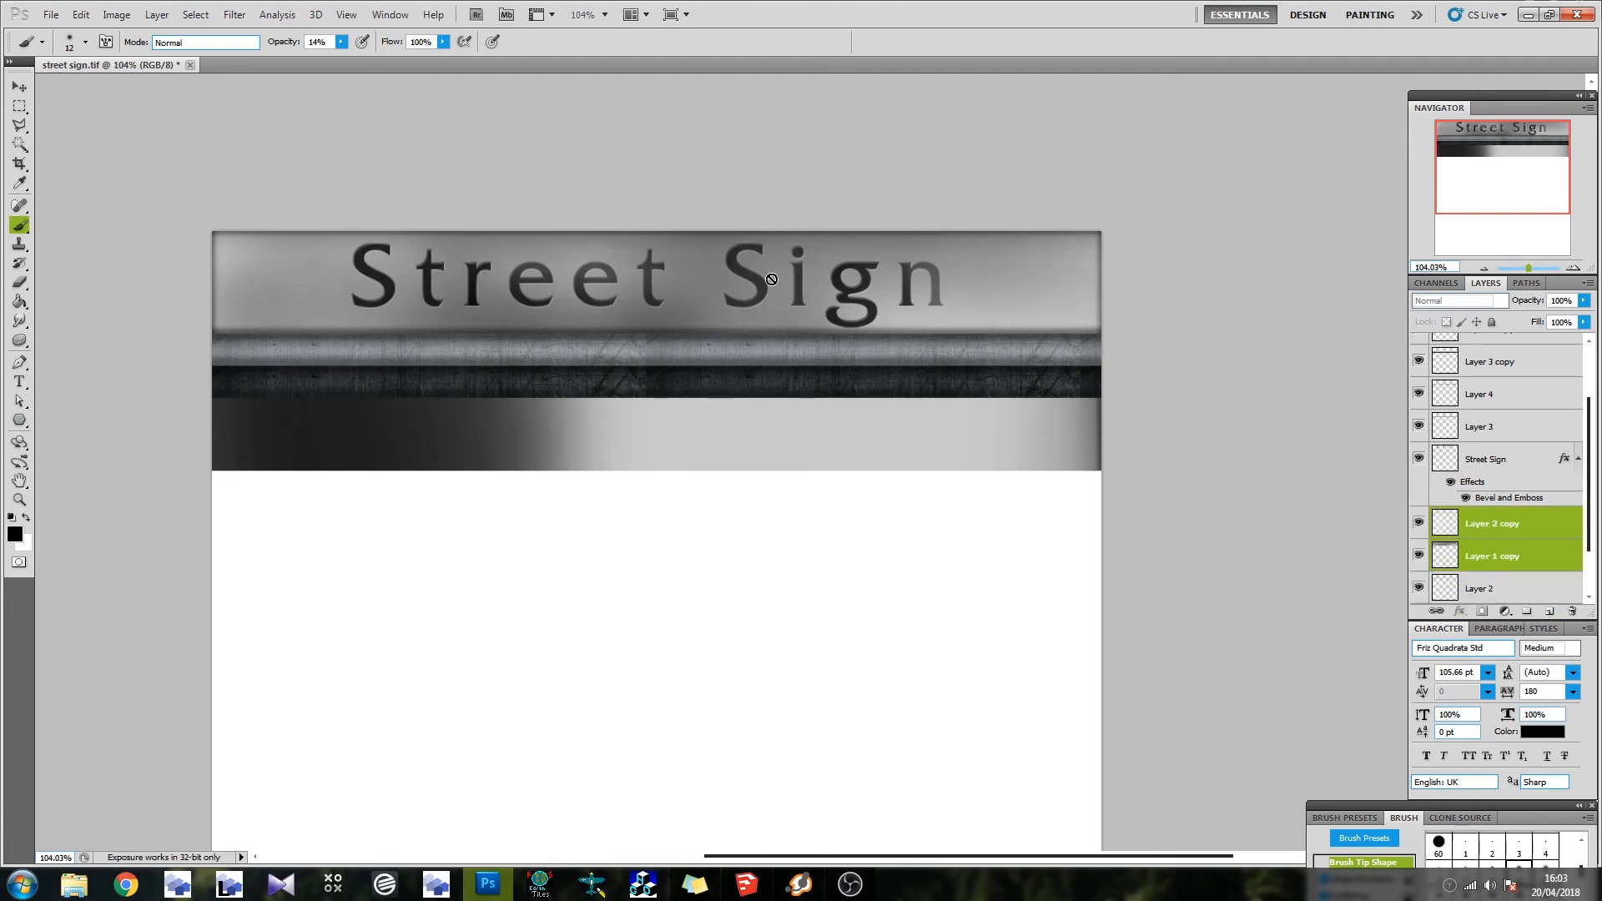
key(v)
mouse_move(764, 302)
mouse_down()
mouse_move(726, 501)
mouse_move(735, 539)
mouse_move(733, 521)
mouse_up()
Darken Layer 1 copy with the Variations adjustment, applying the Darker option to its midtones
click(1498, 555)
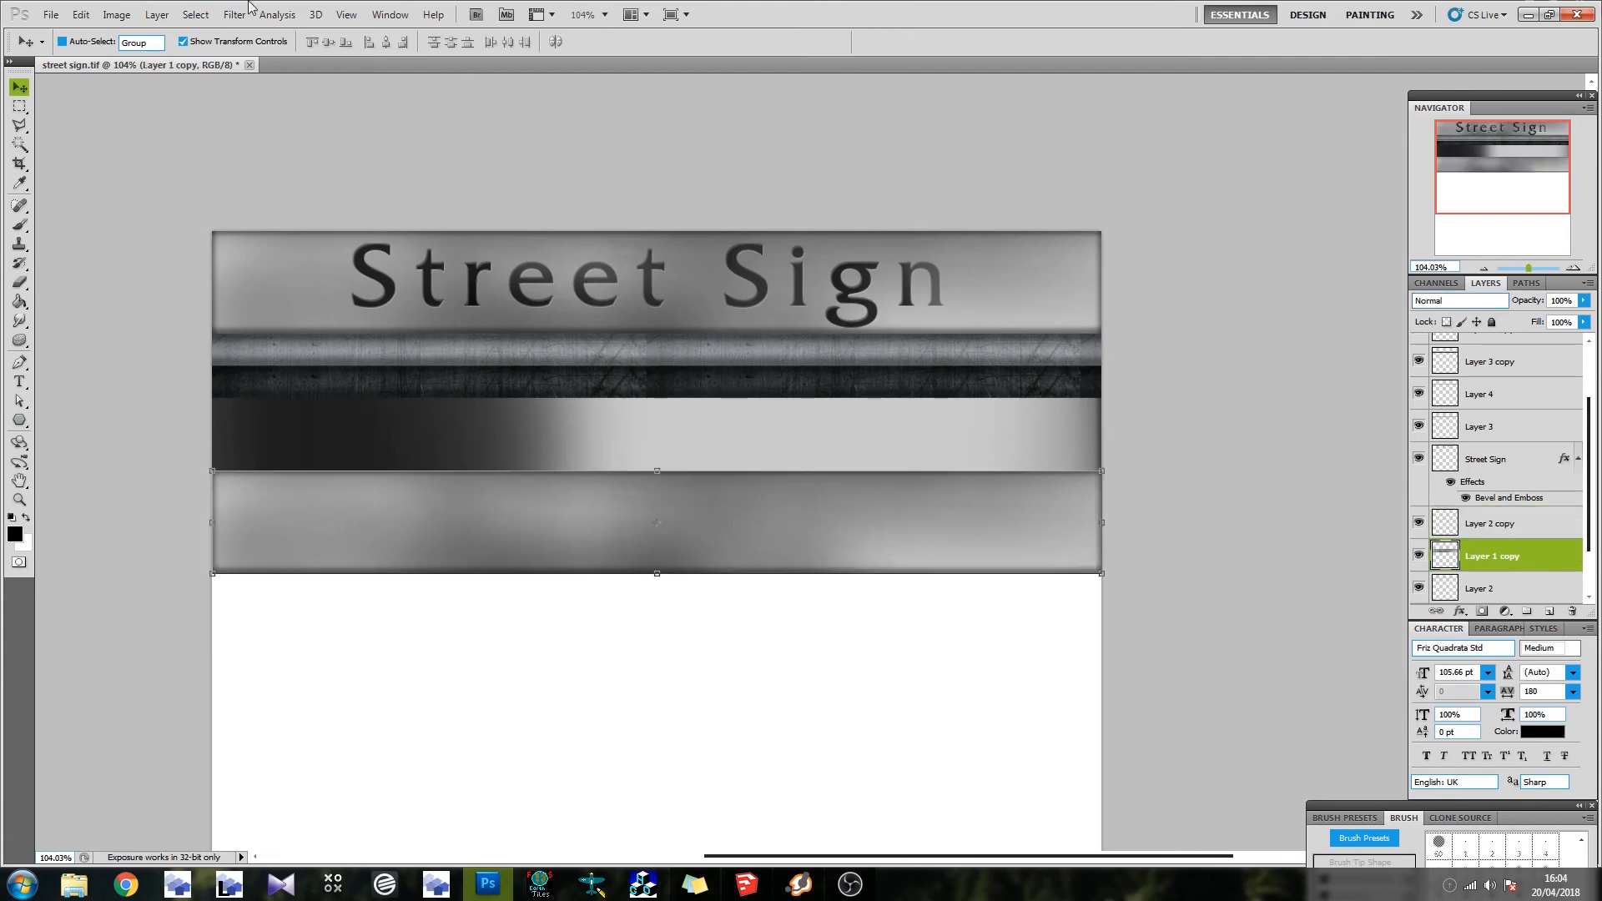
click(116, 14)
mouse_move(138, 56)
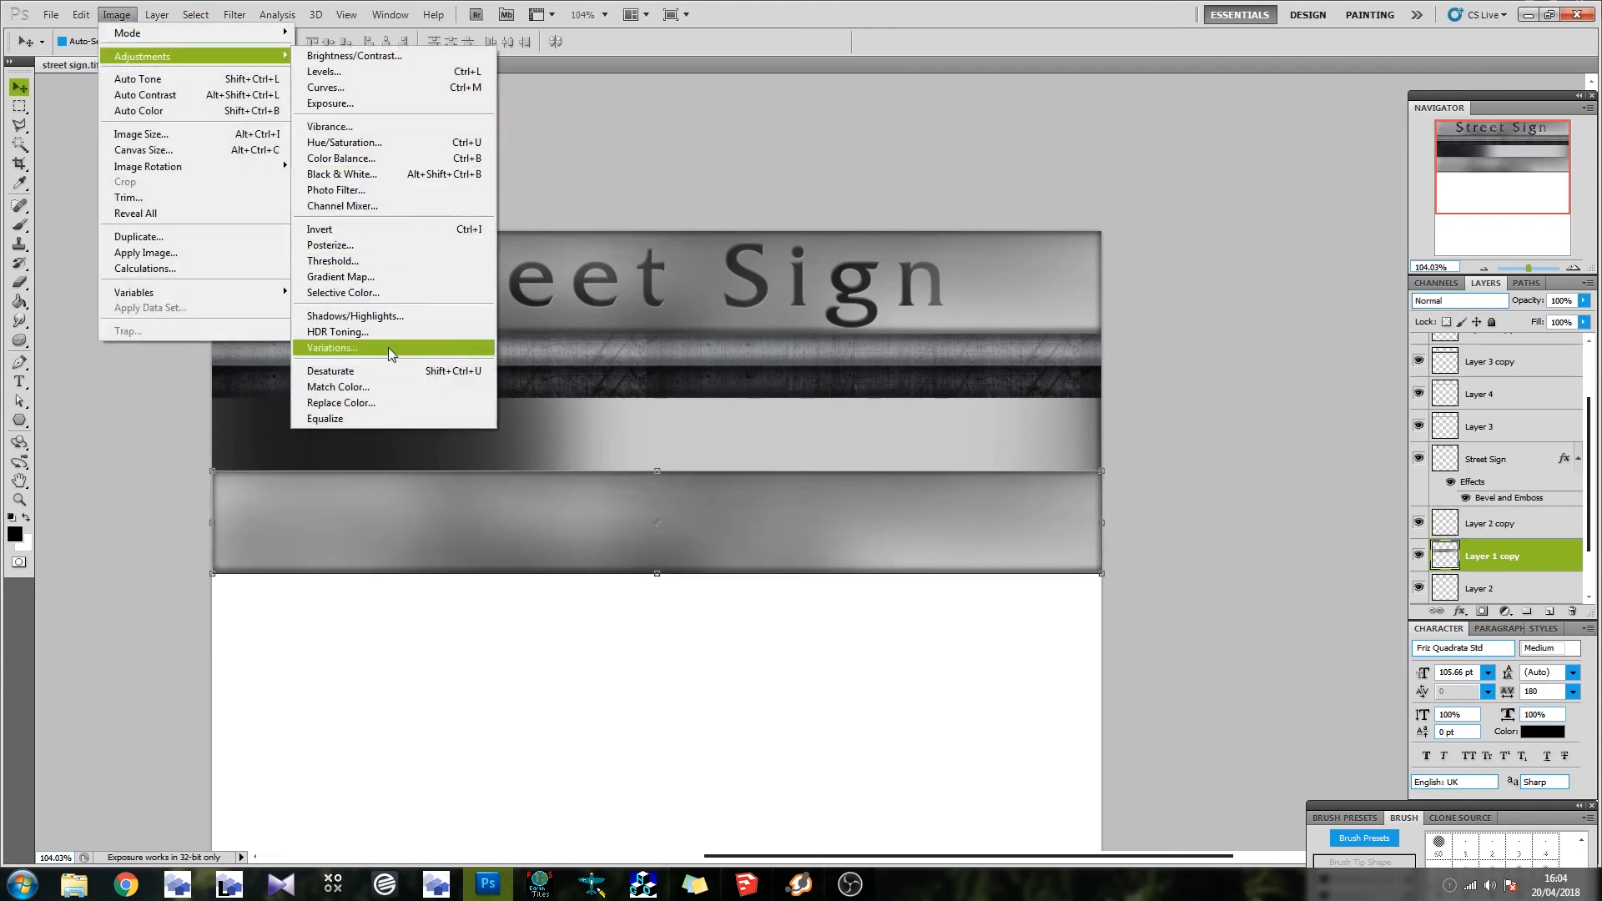
click(388, 347)
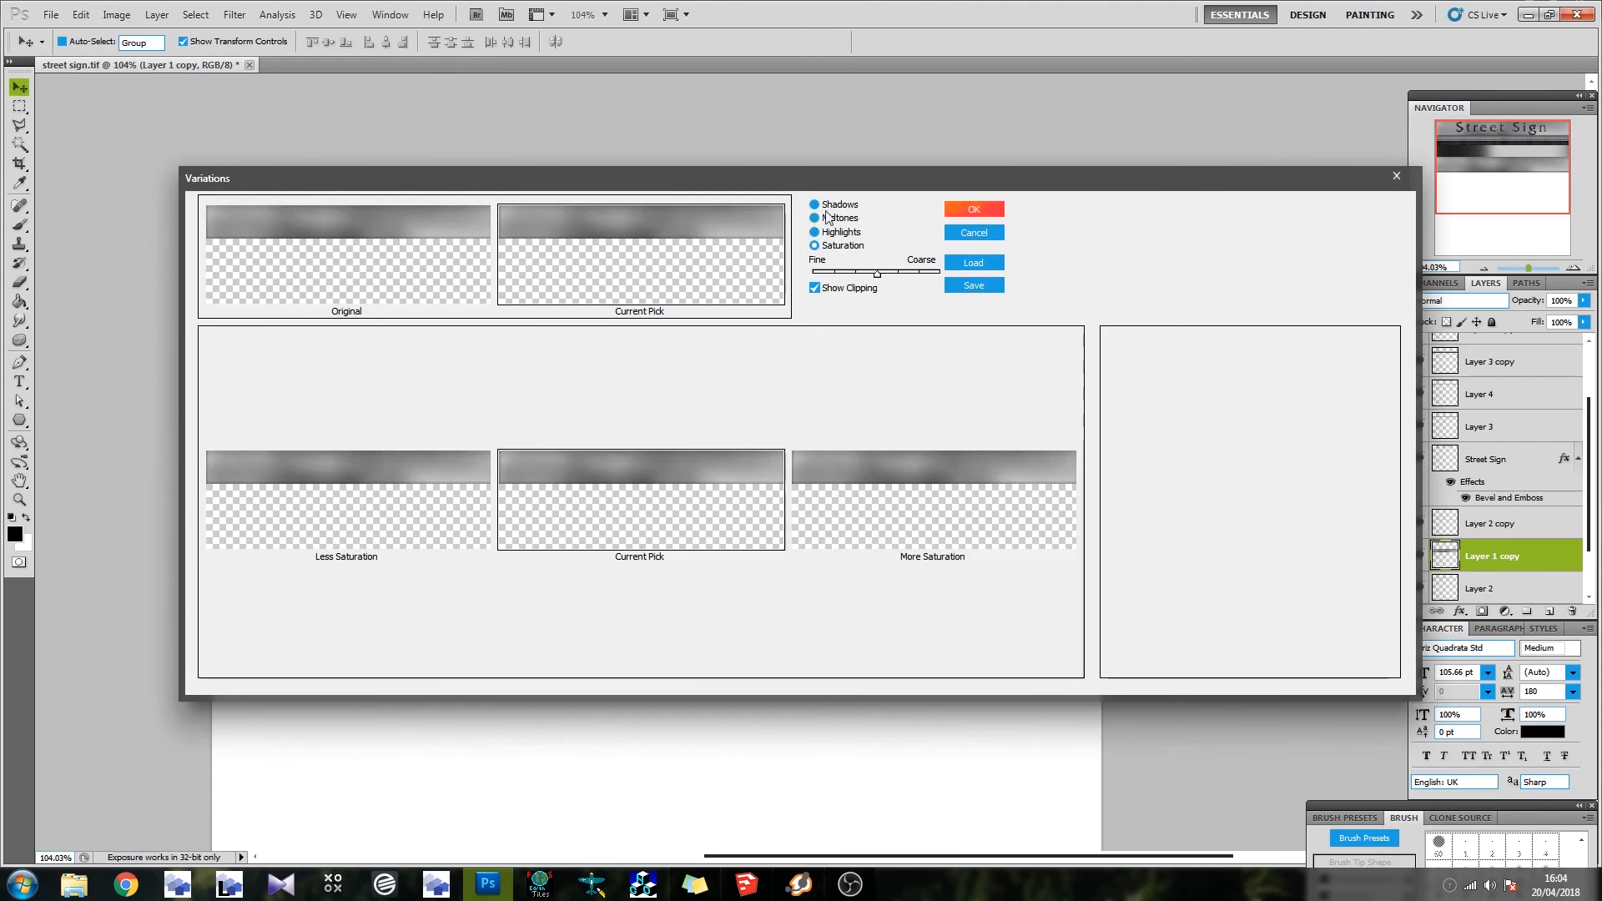
click(816, 218)
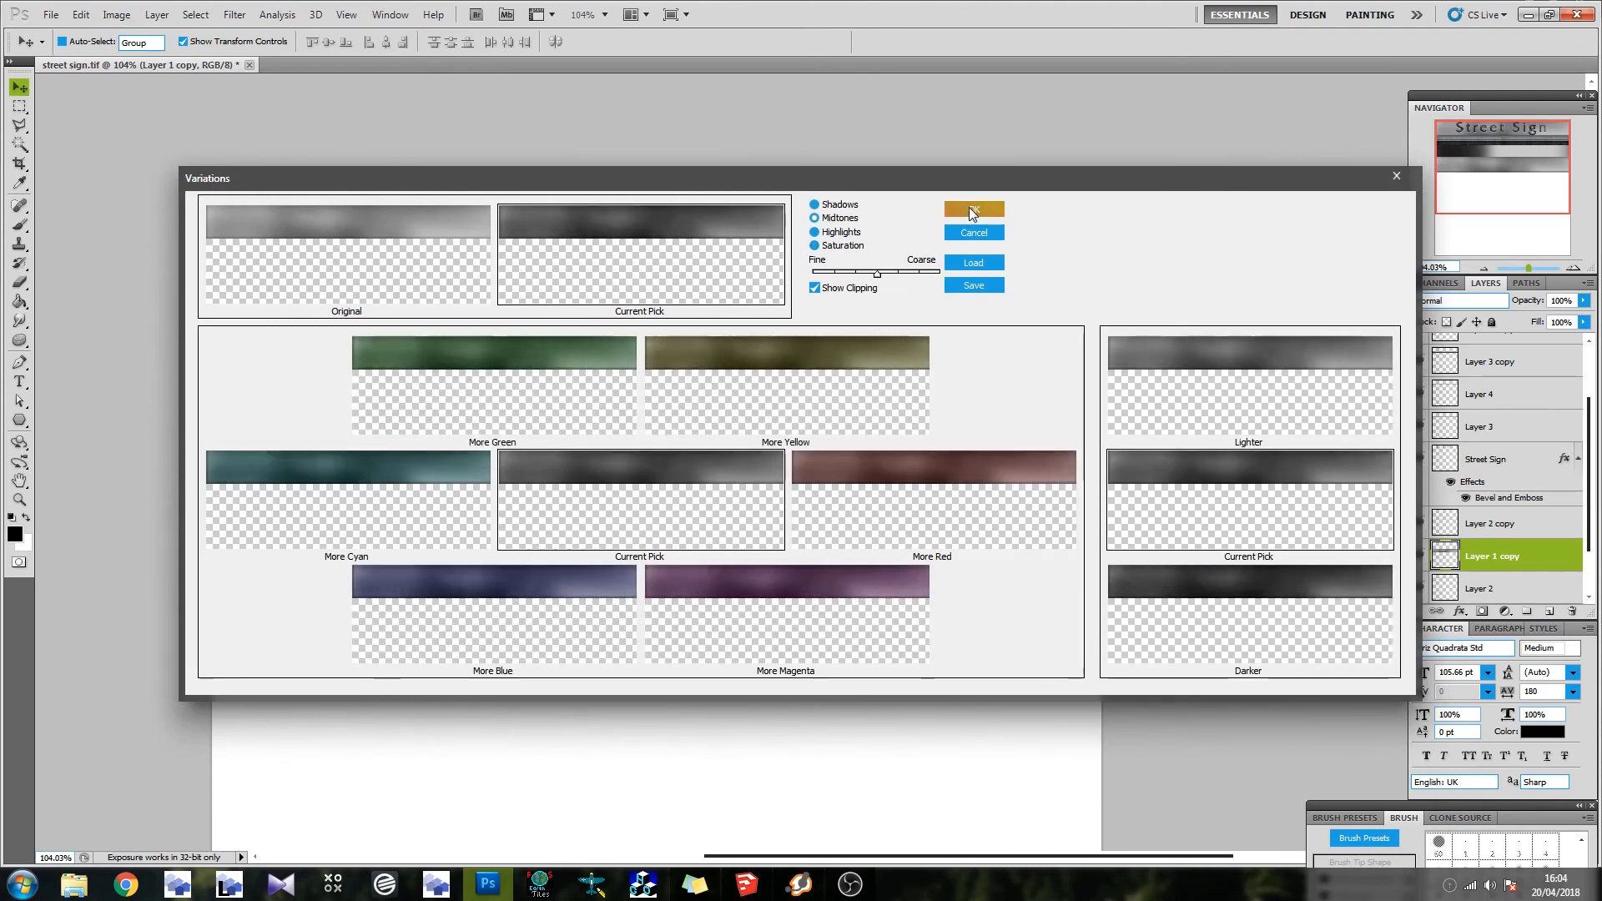
click(968, 210)
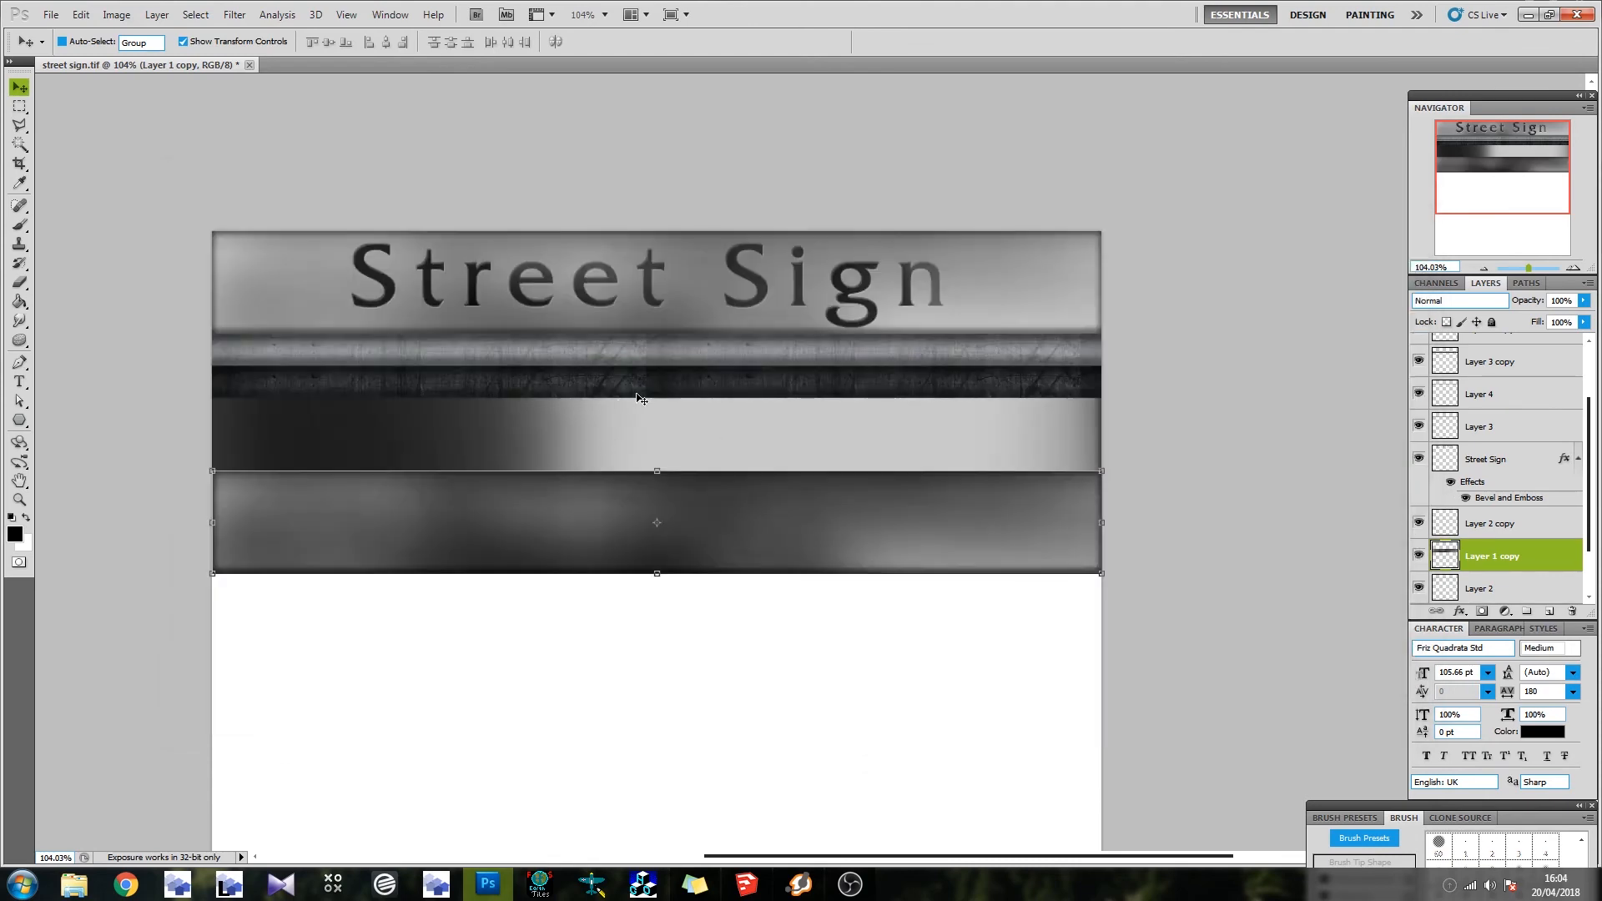
Switch to SketchUp and paint the signboard's back face with the streetsign texture
click(747, 886)
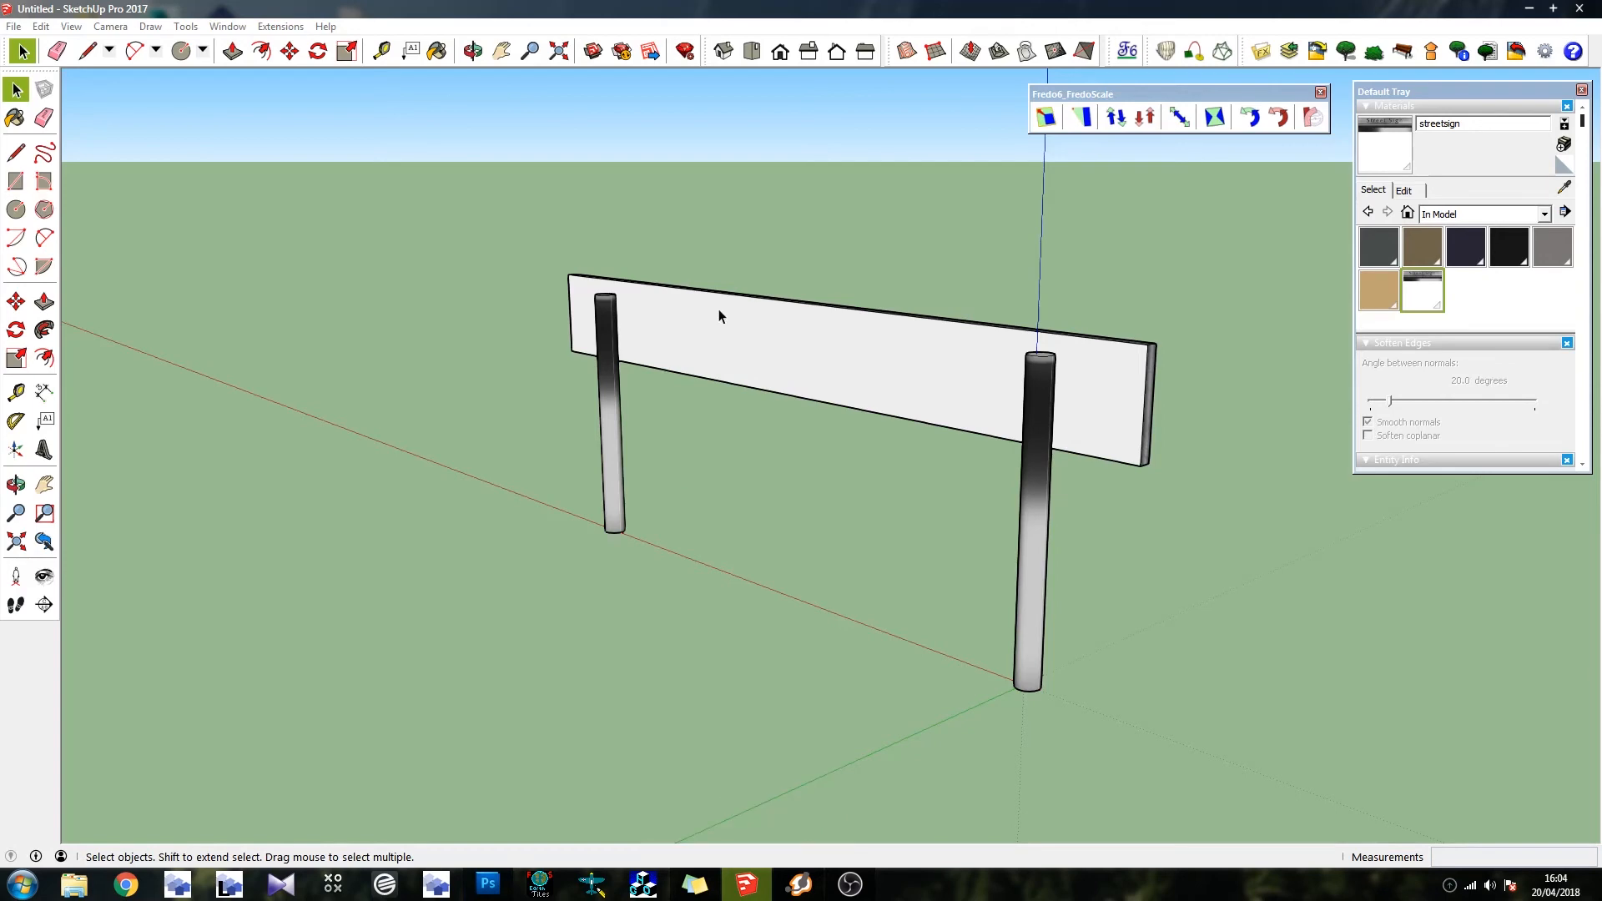
click(1409, 191)
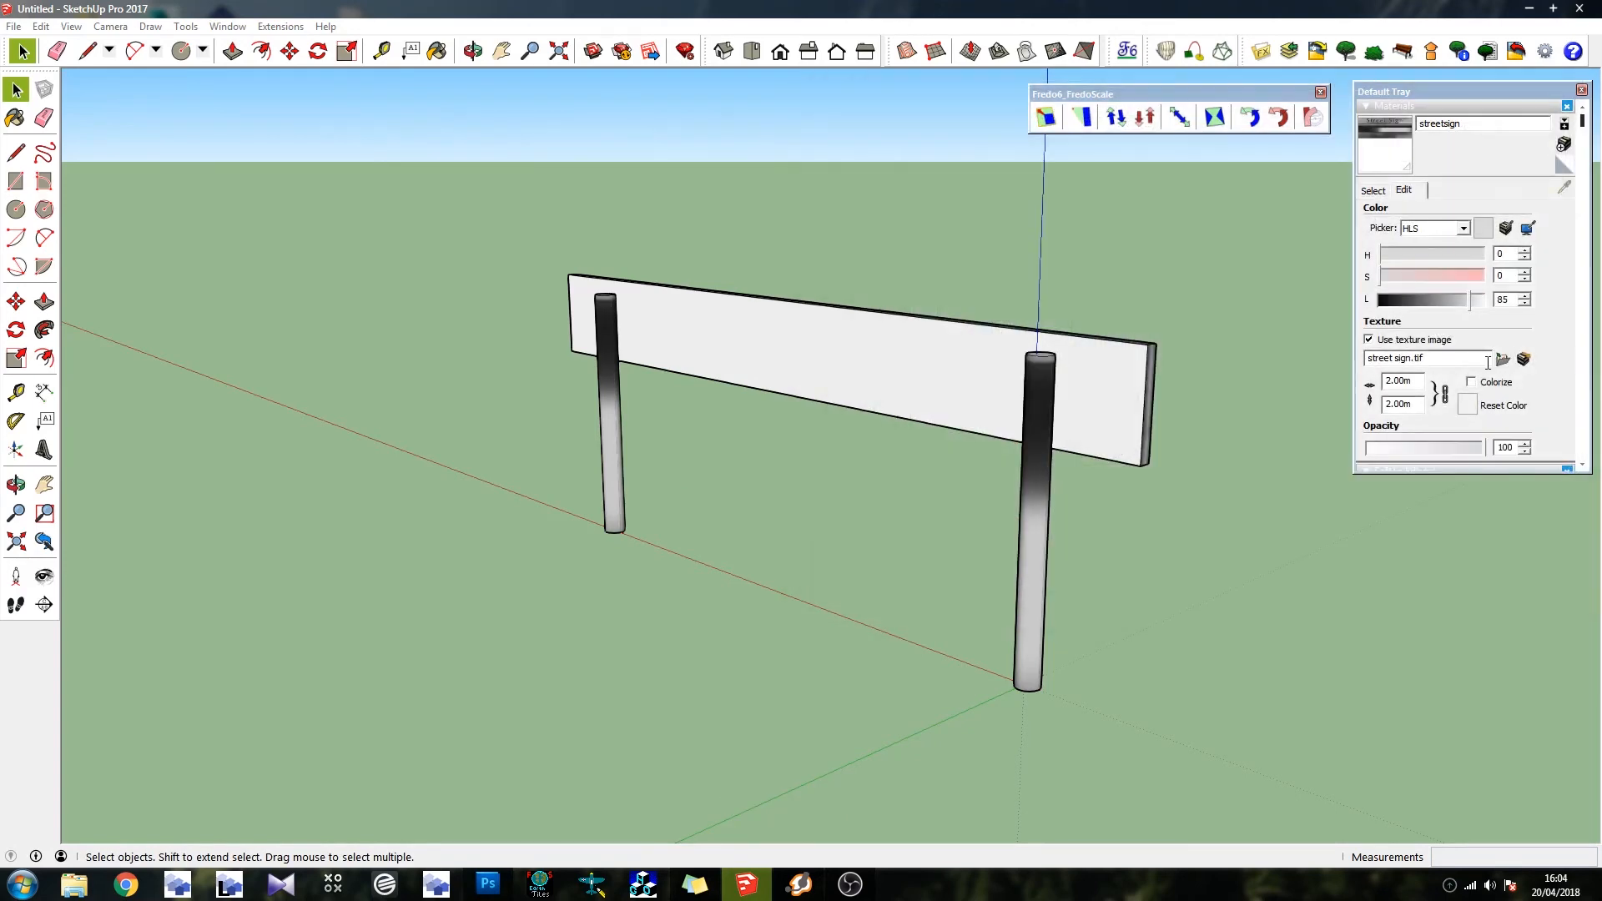
click(1389, 148)
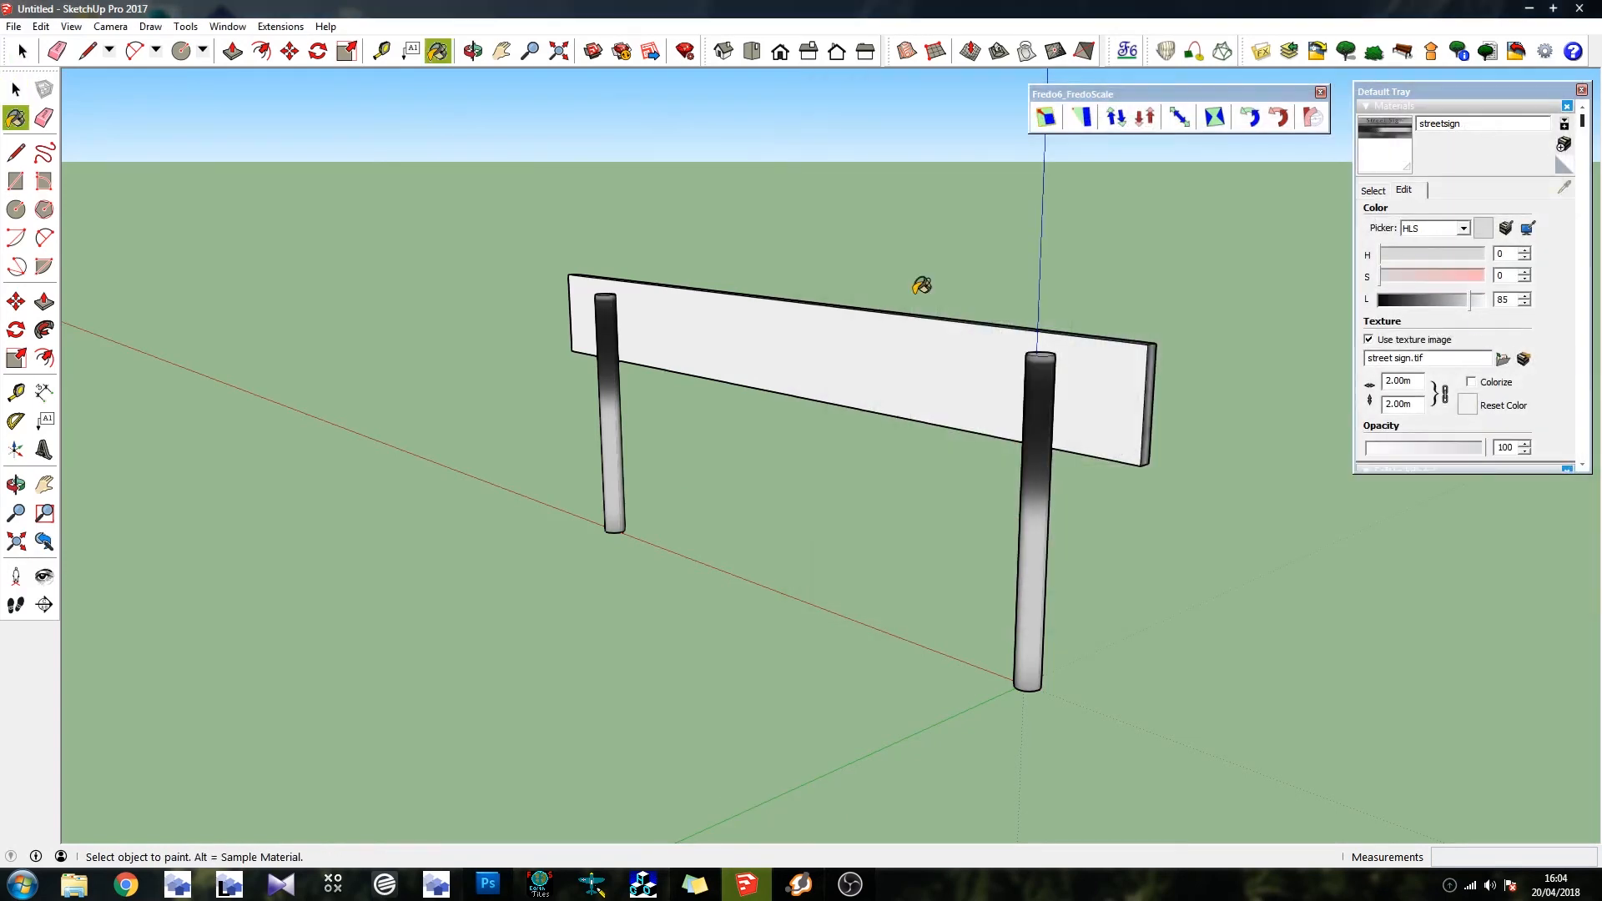
click(745, 331)
right_click(744, 333)
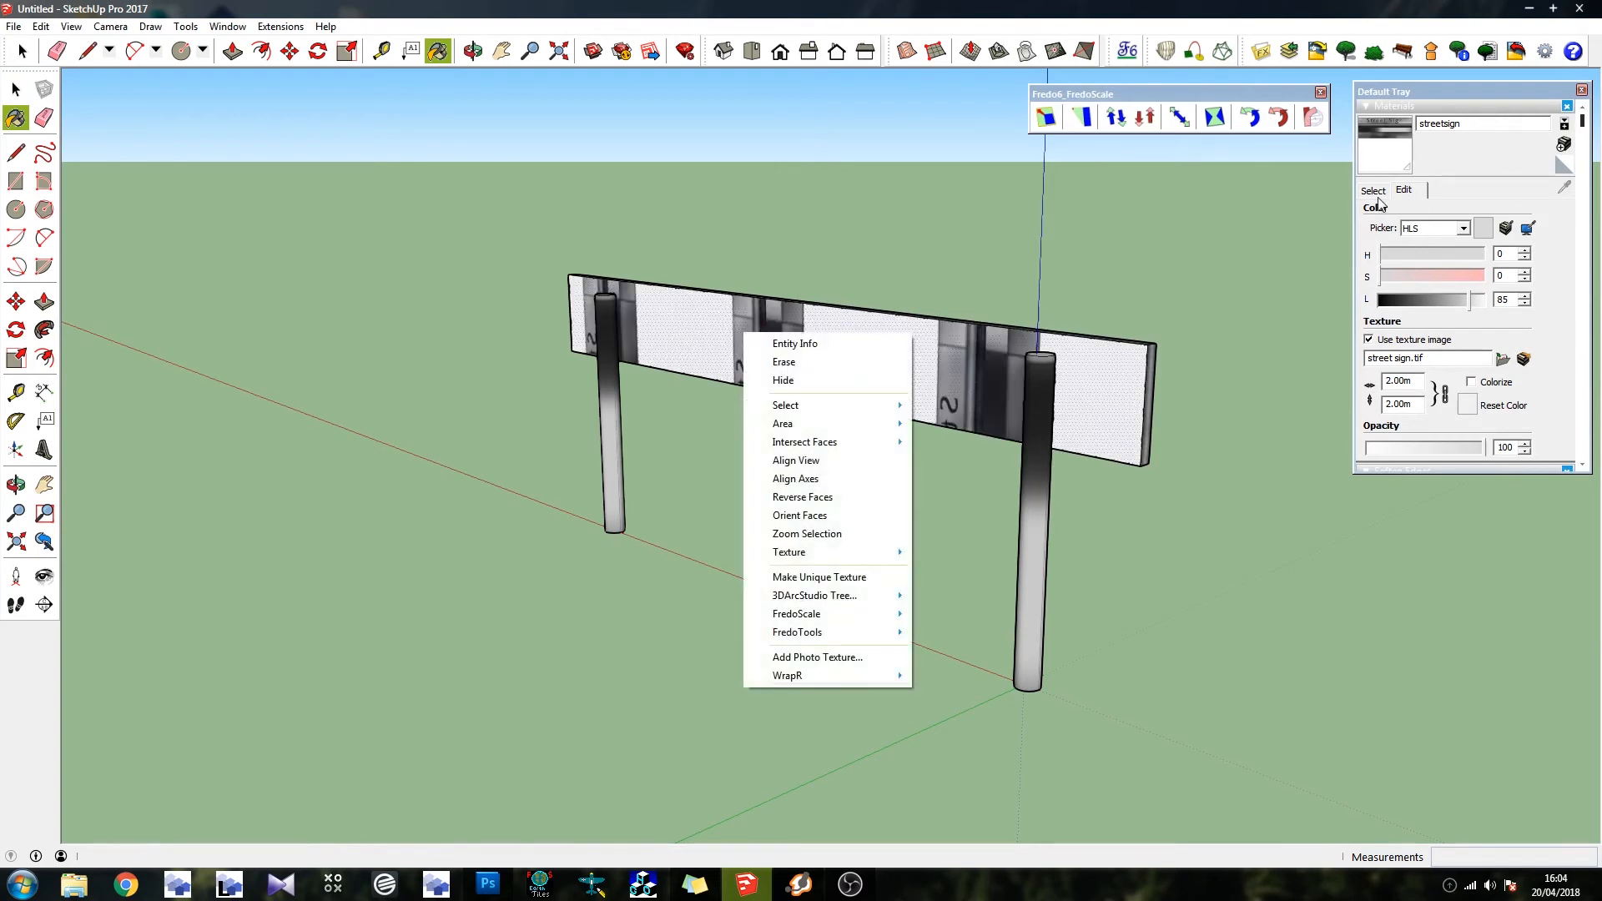
Sample the texture from the signboard's front face and repaint the back face with it
click(1377, 192)
click(1564, 189)
middle_drag(1093, 367, 632, 342)
middle_drag(759, 360, 933, 335)
click(934, 335)
Position the texture on the back face so one "Street Sign" tile lines up with the board's ends and upper edge
right_click(780, 347)
mouse_move(918, 574)
click(984, 575)
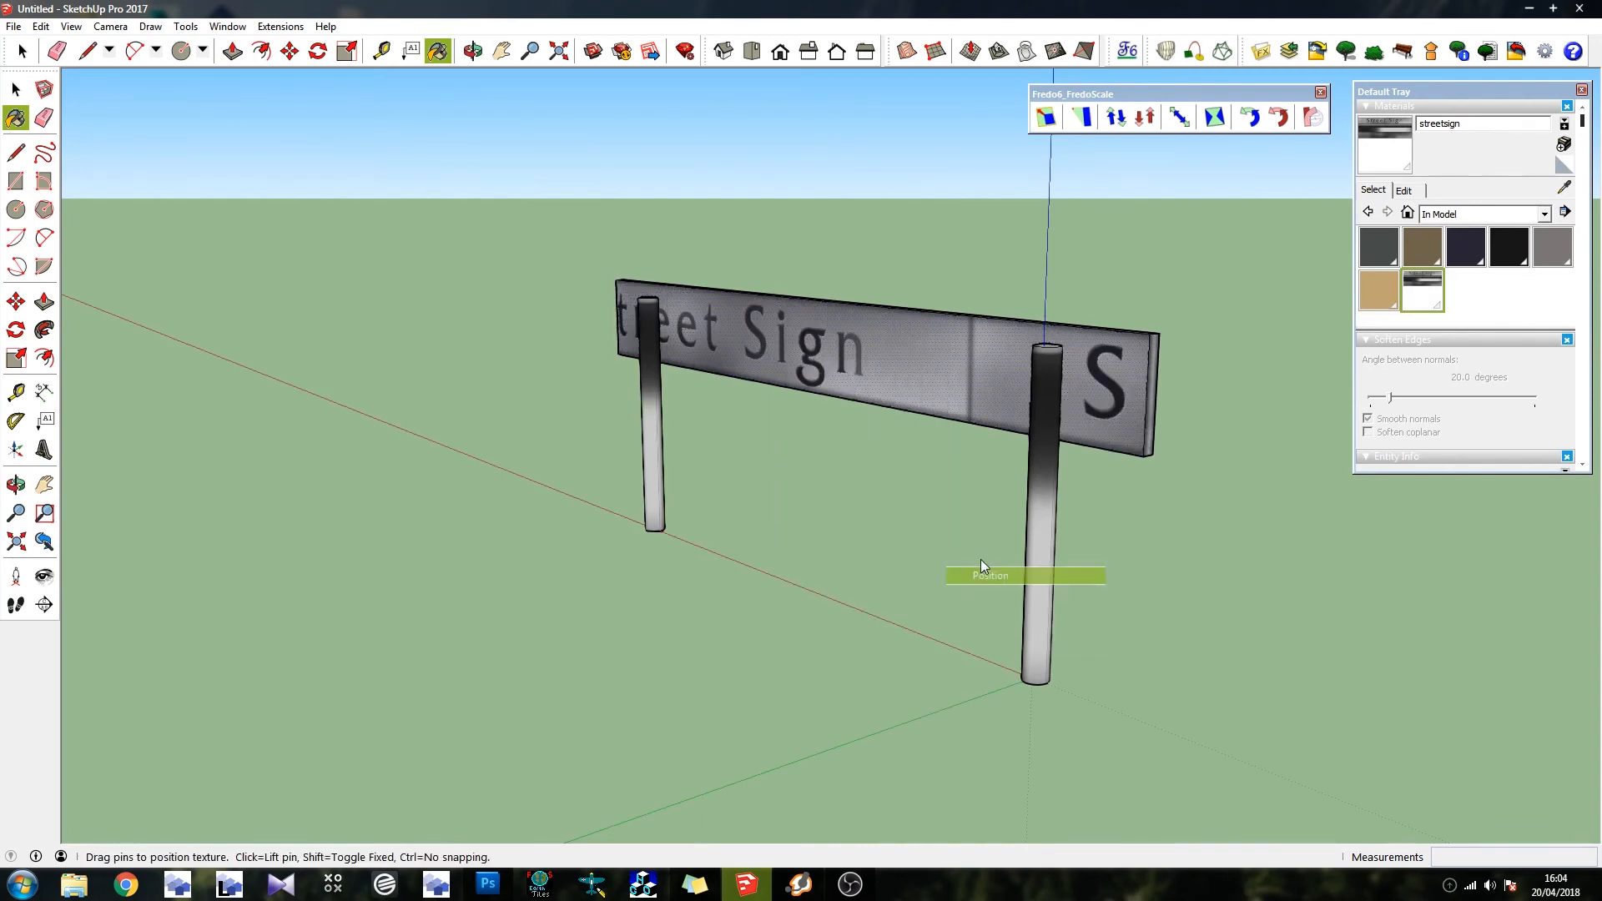
scroll(607, 414, down, 5)
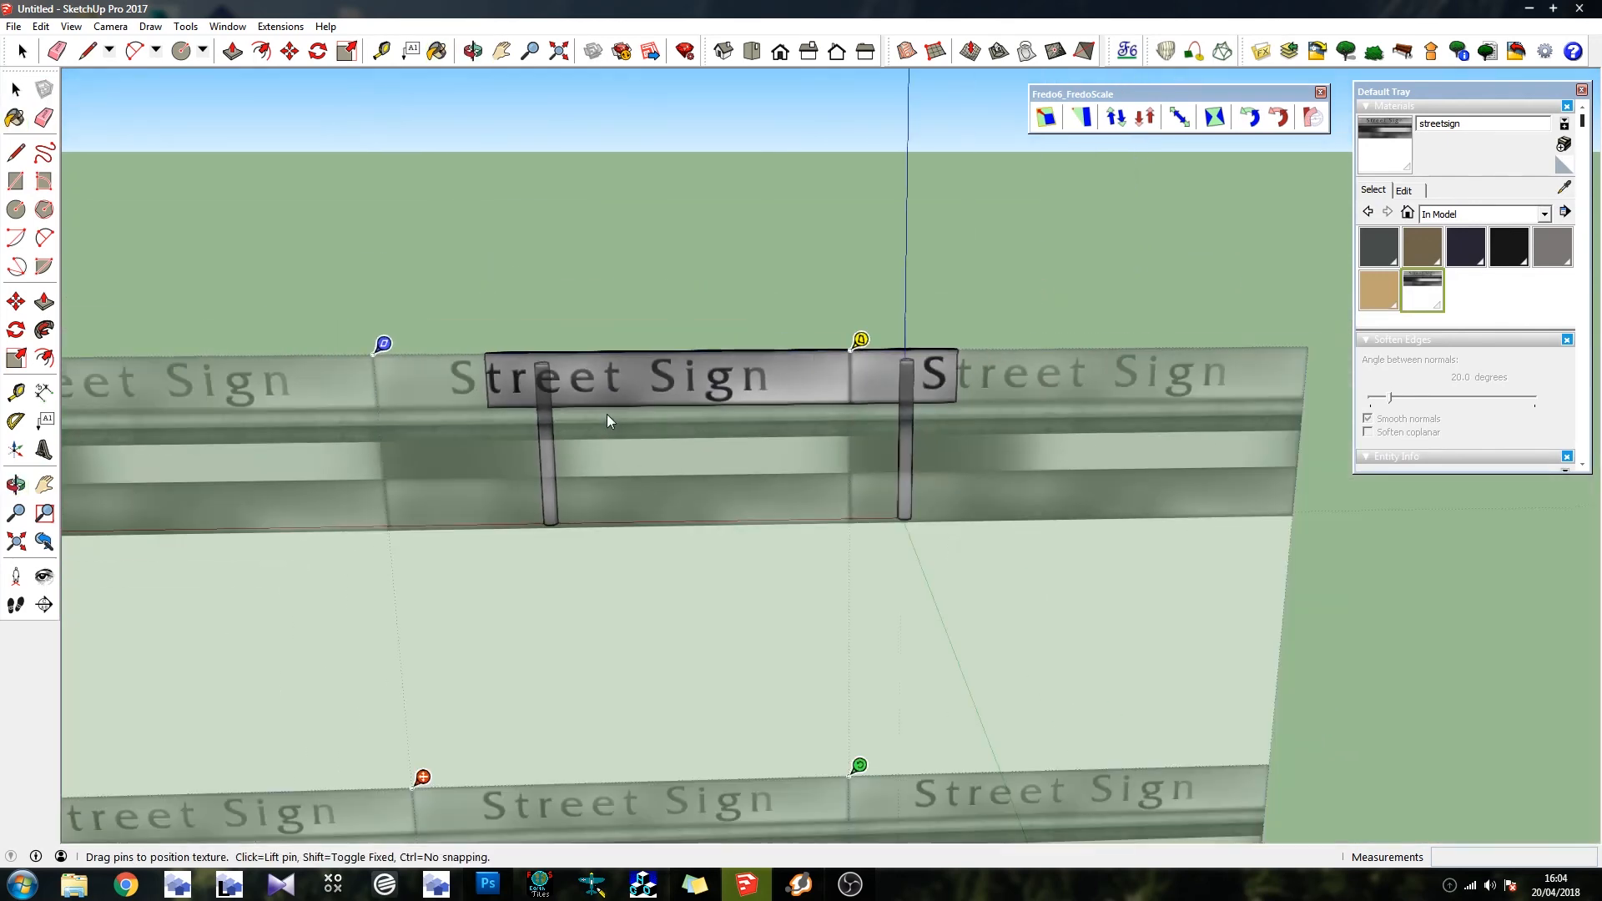
drag(467, 693, 525, 354)
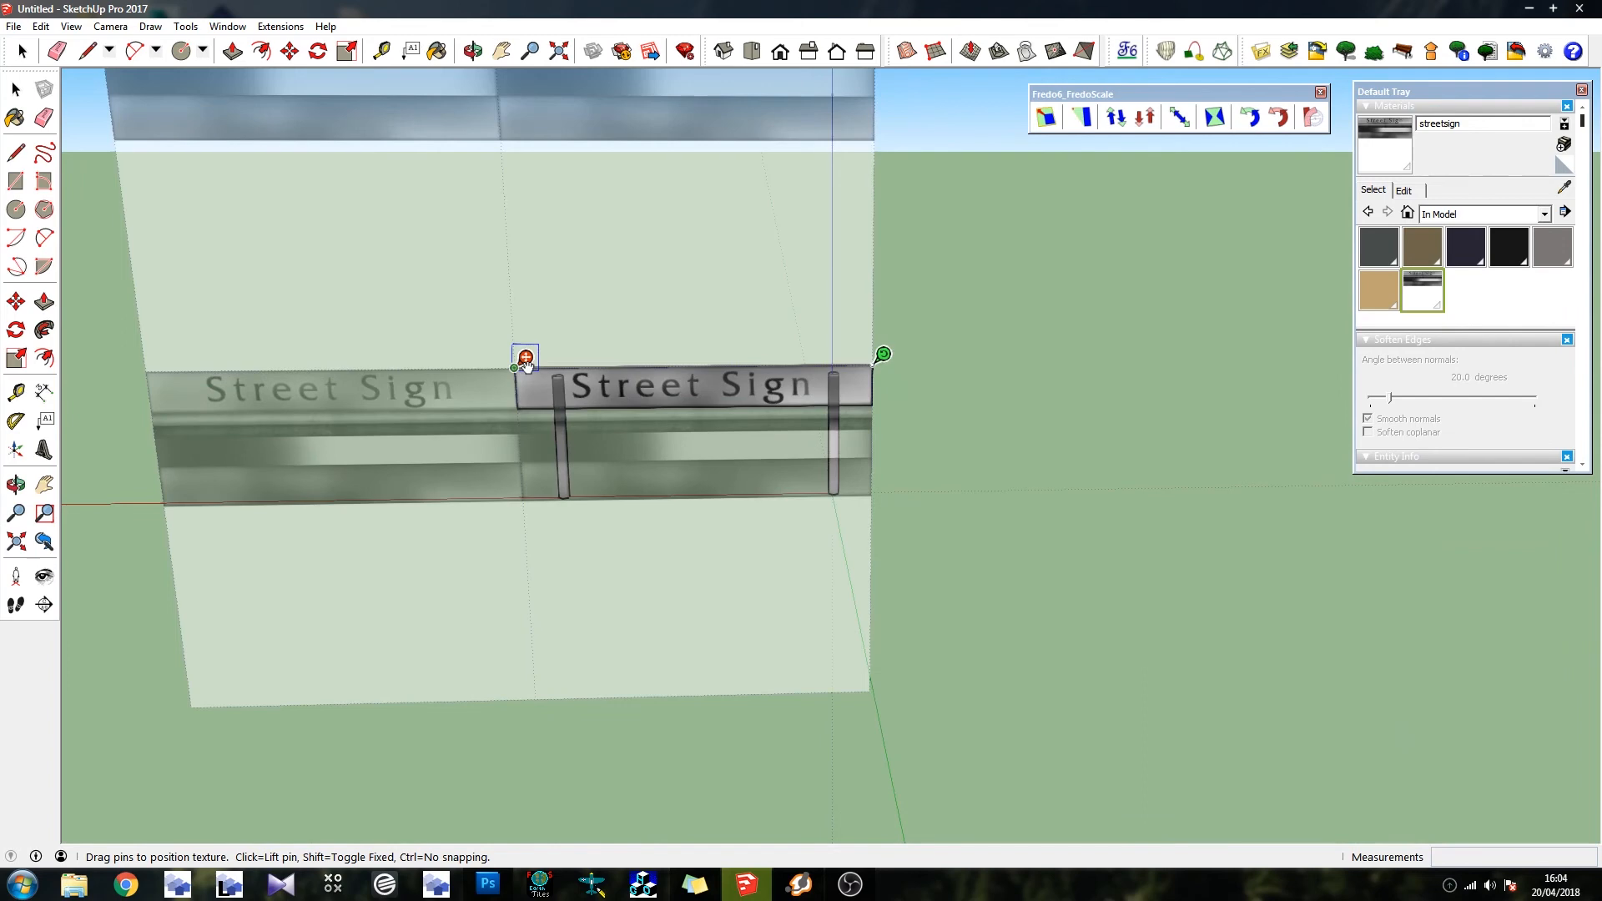
scroll(608, 388, up, 5)
scroll(482, 454, down, 3)
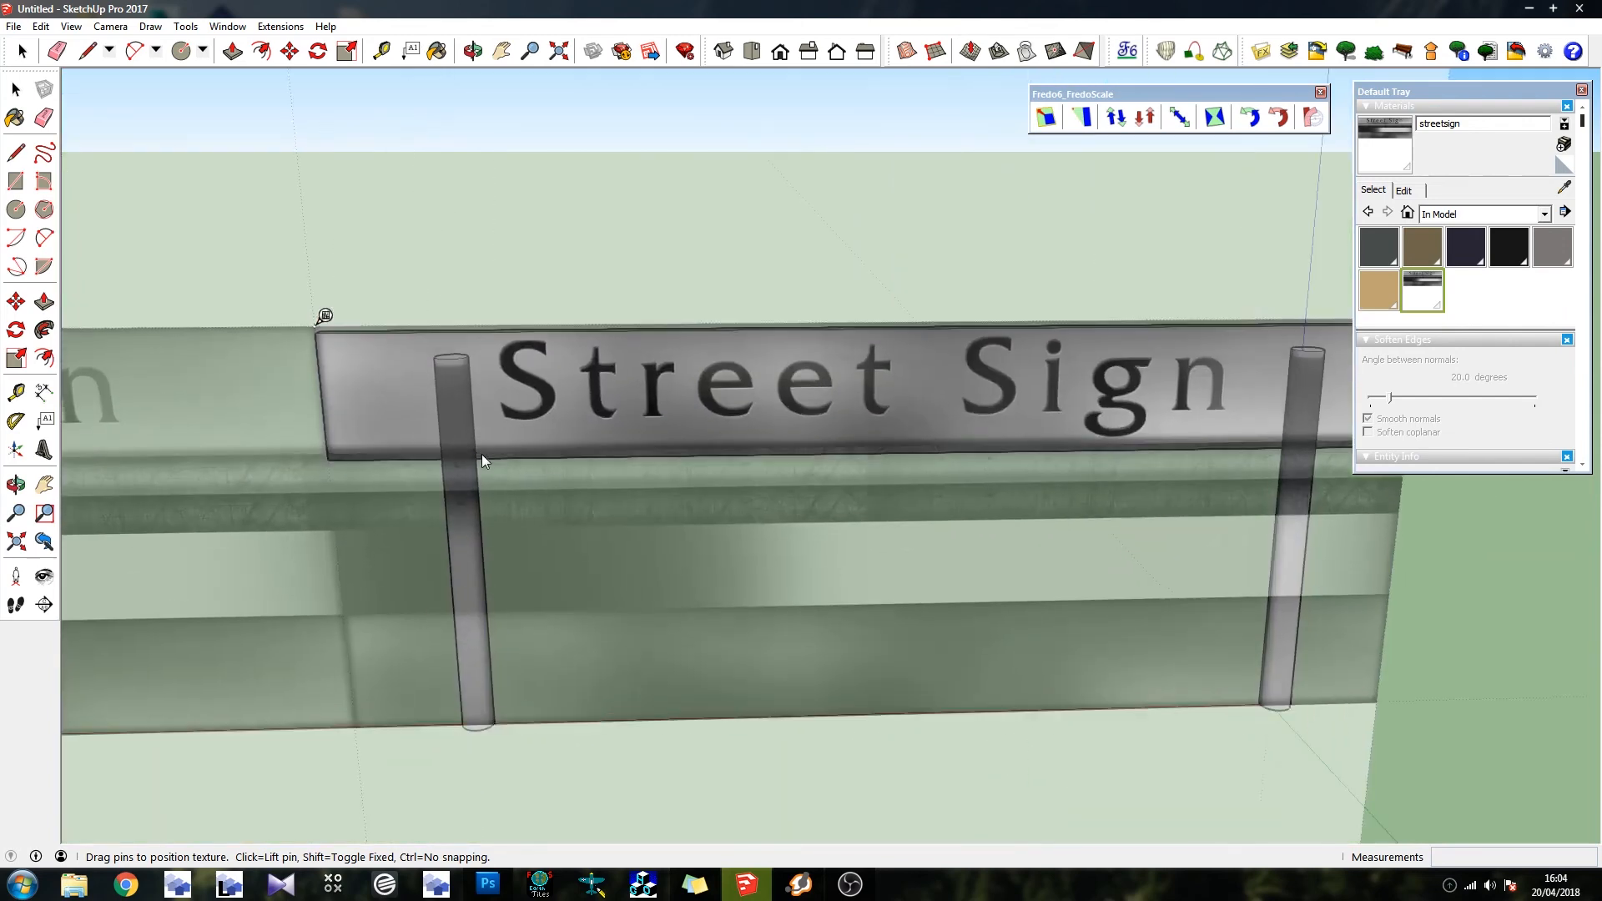
Shift the back face's texture until the dark strip without lettering fills the board edge to edge, and finish positioning
scroll(478, 413, down, 3)
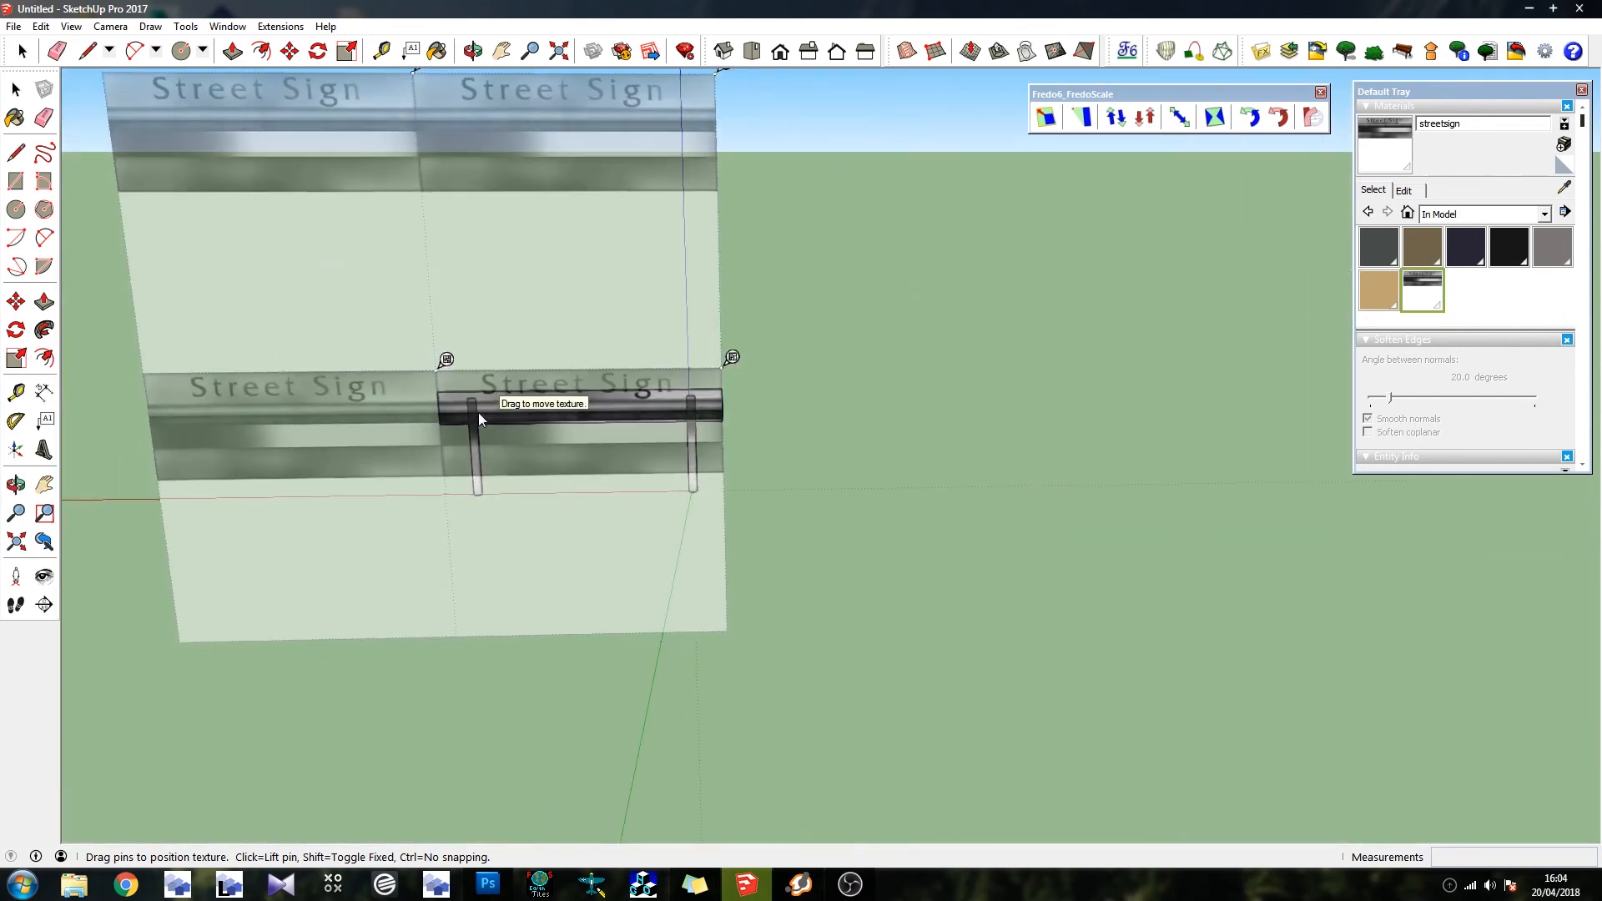
drag(478, 413, 439, 416)
scroll(440, 419, up, 4)
scroll(439, 417, up, 4)
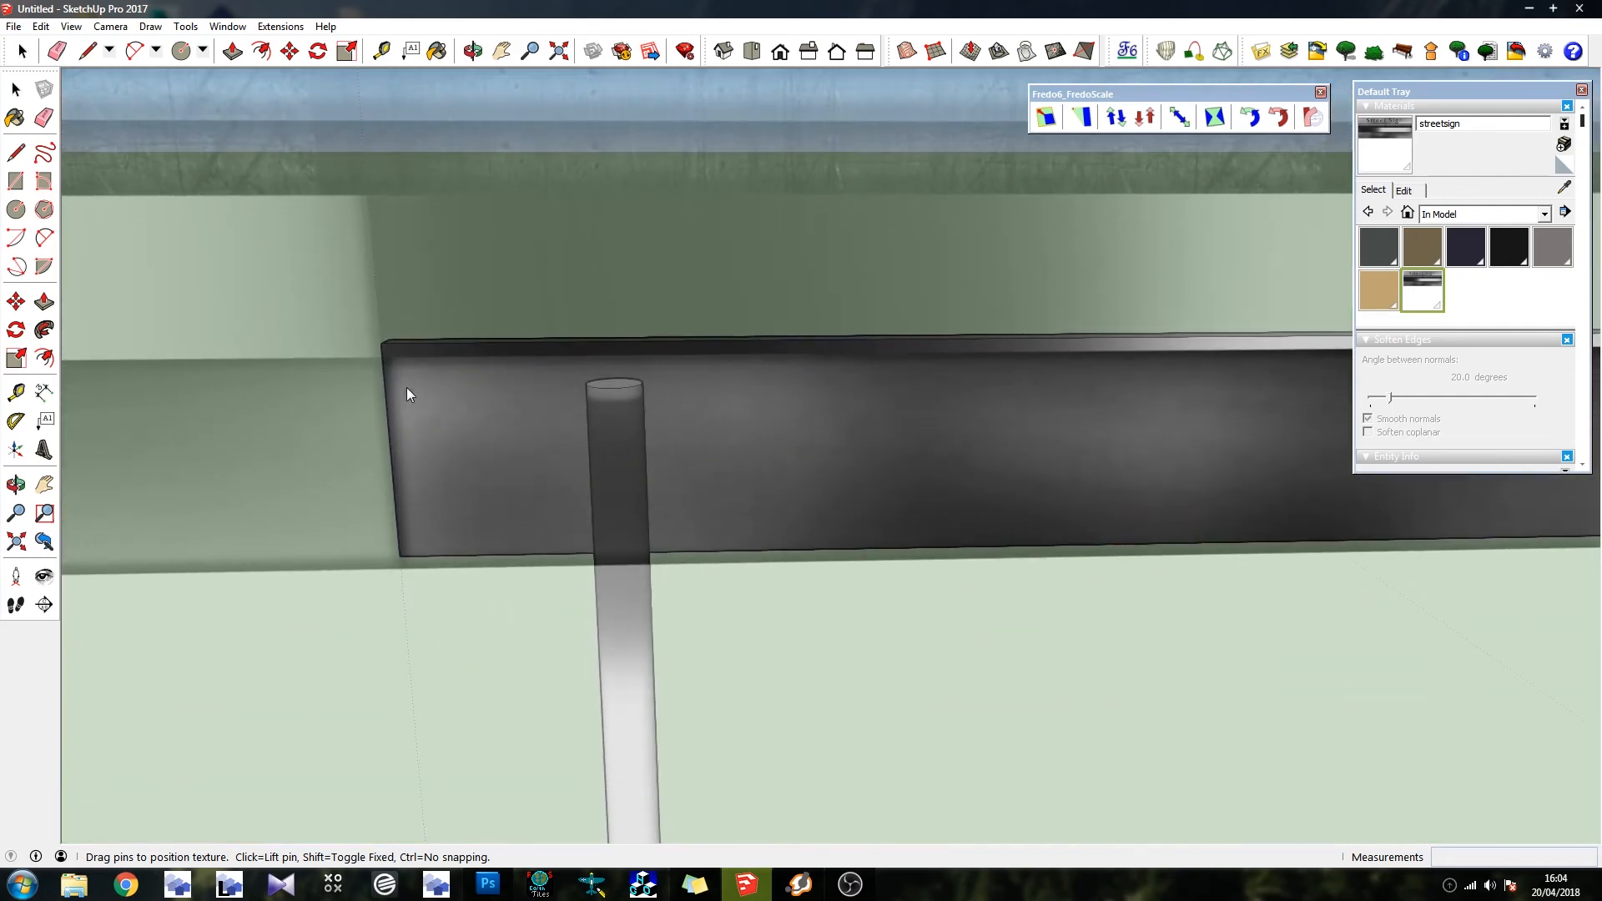
scroll(409, 384, up, 3)
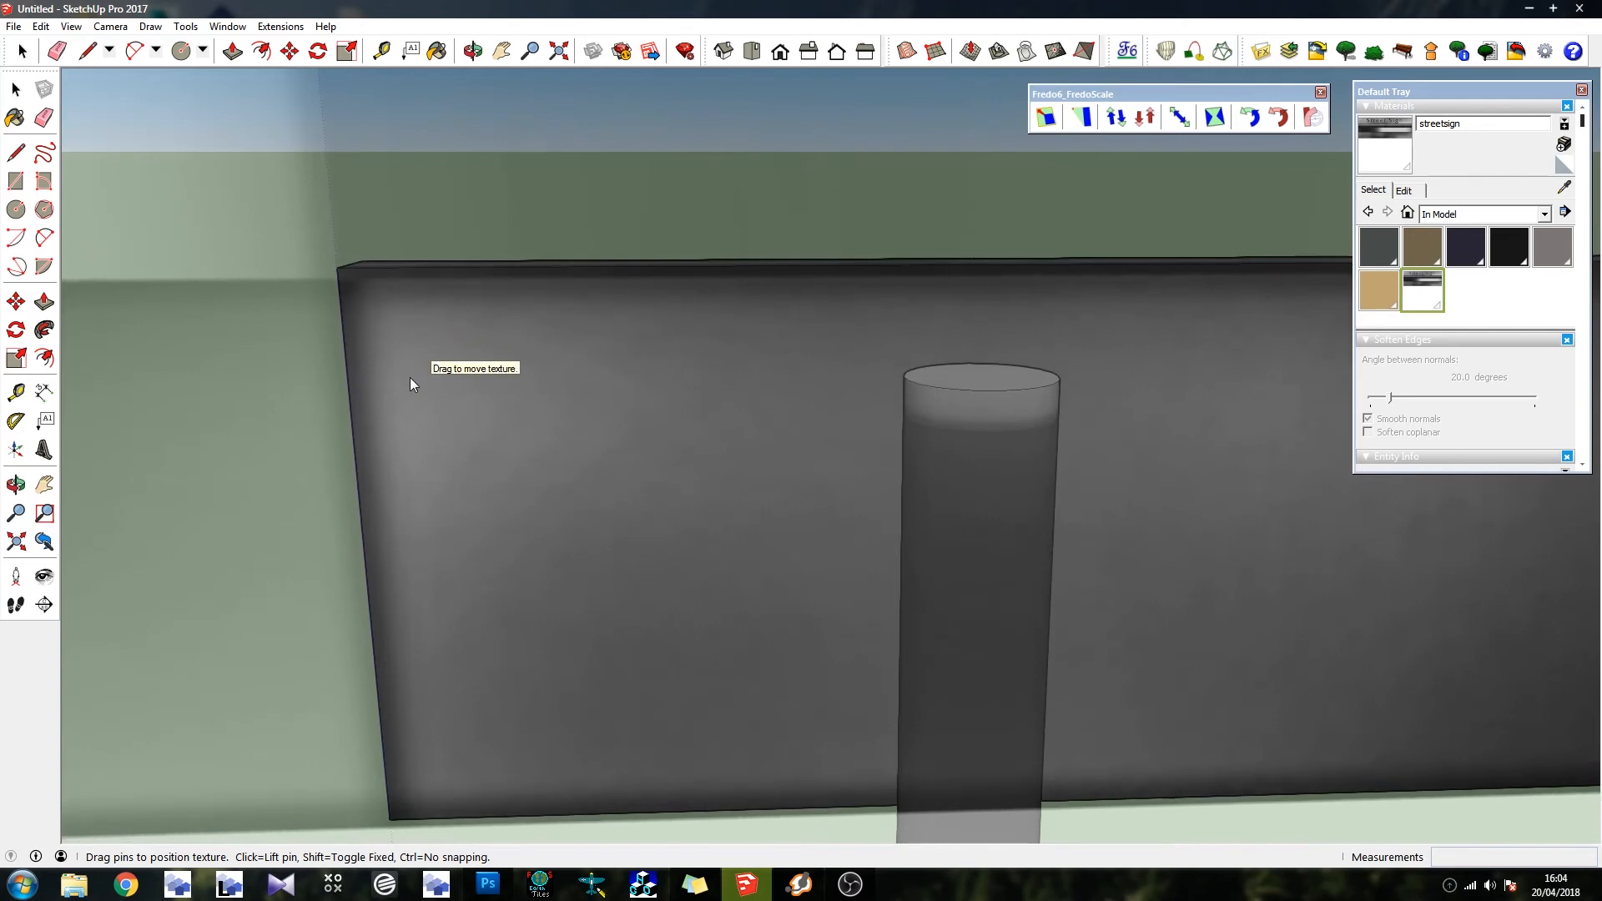
scroll(459, 347, down, 4)
middle_drag(492, 409, 526, 394)
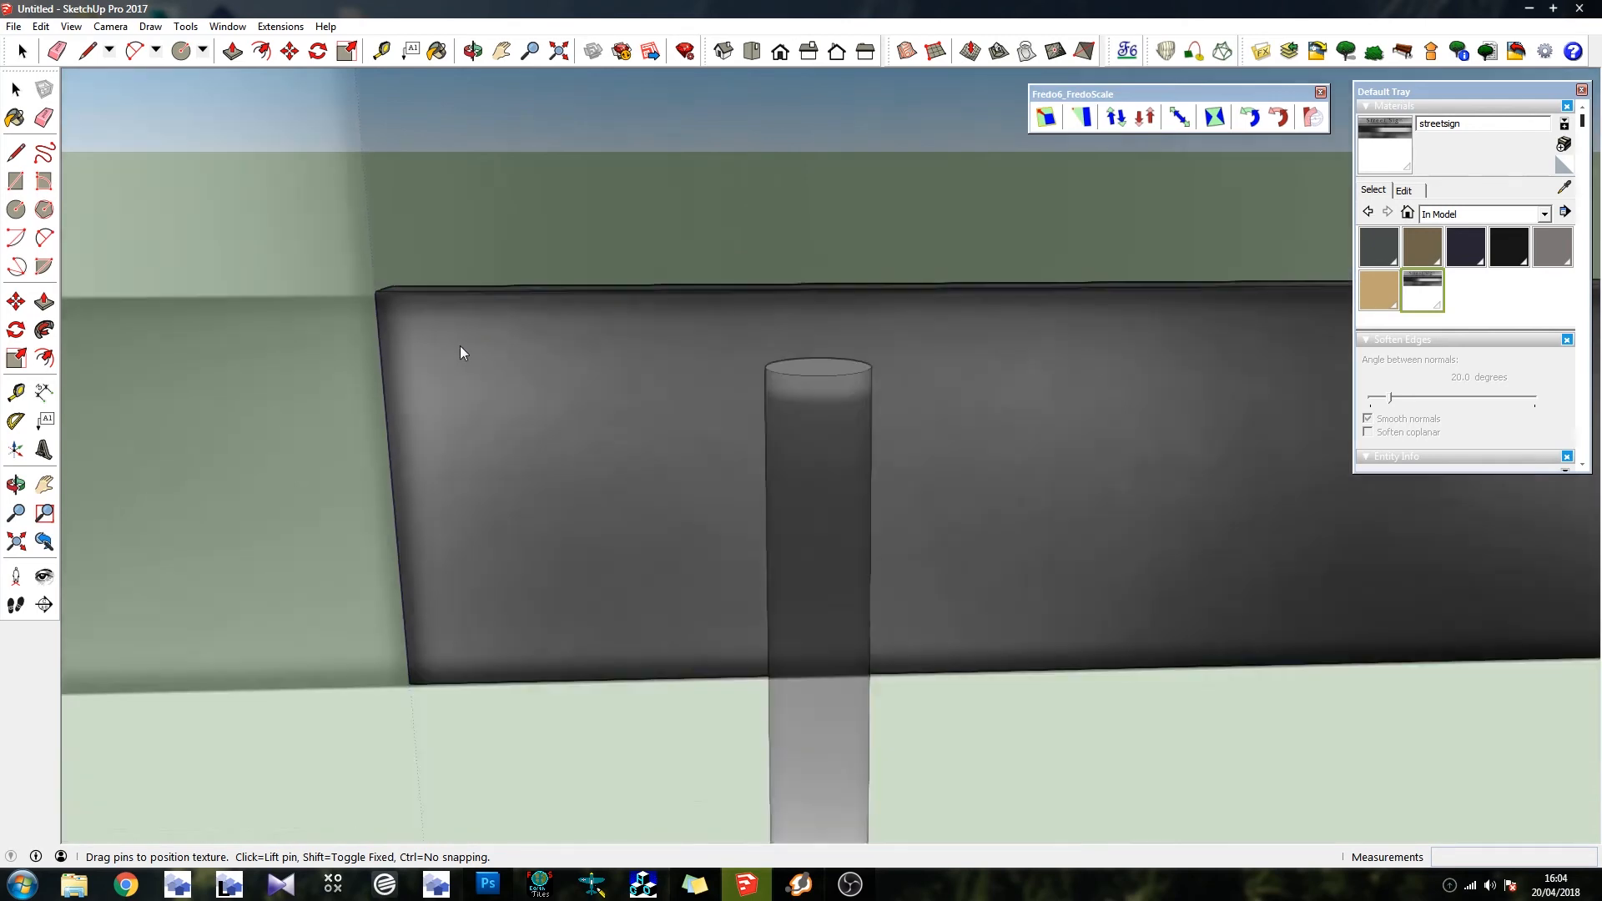
scroll(433, 654, up, 1)
scroll(433, 653, up, 3)
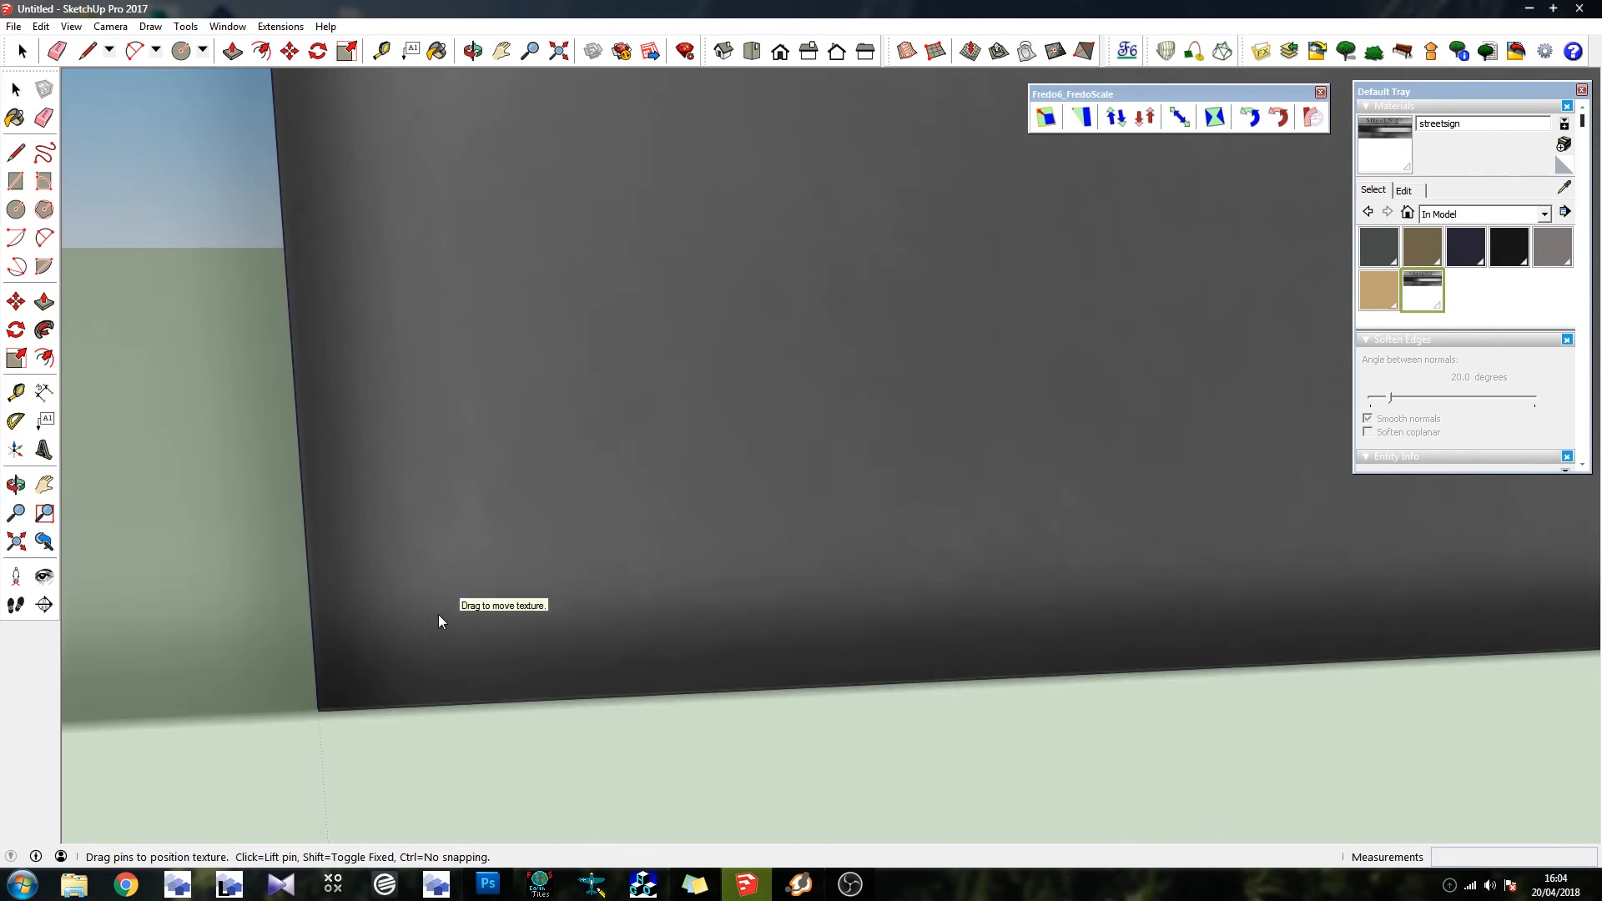
scroll(441, 584, down, 6)
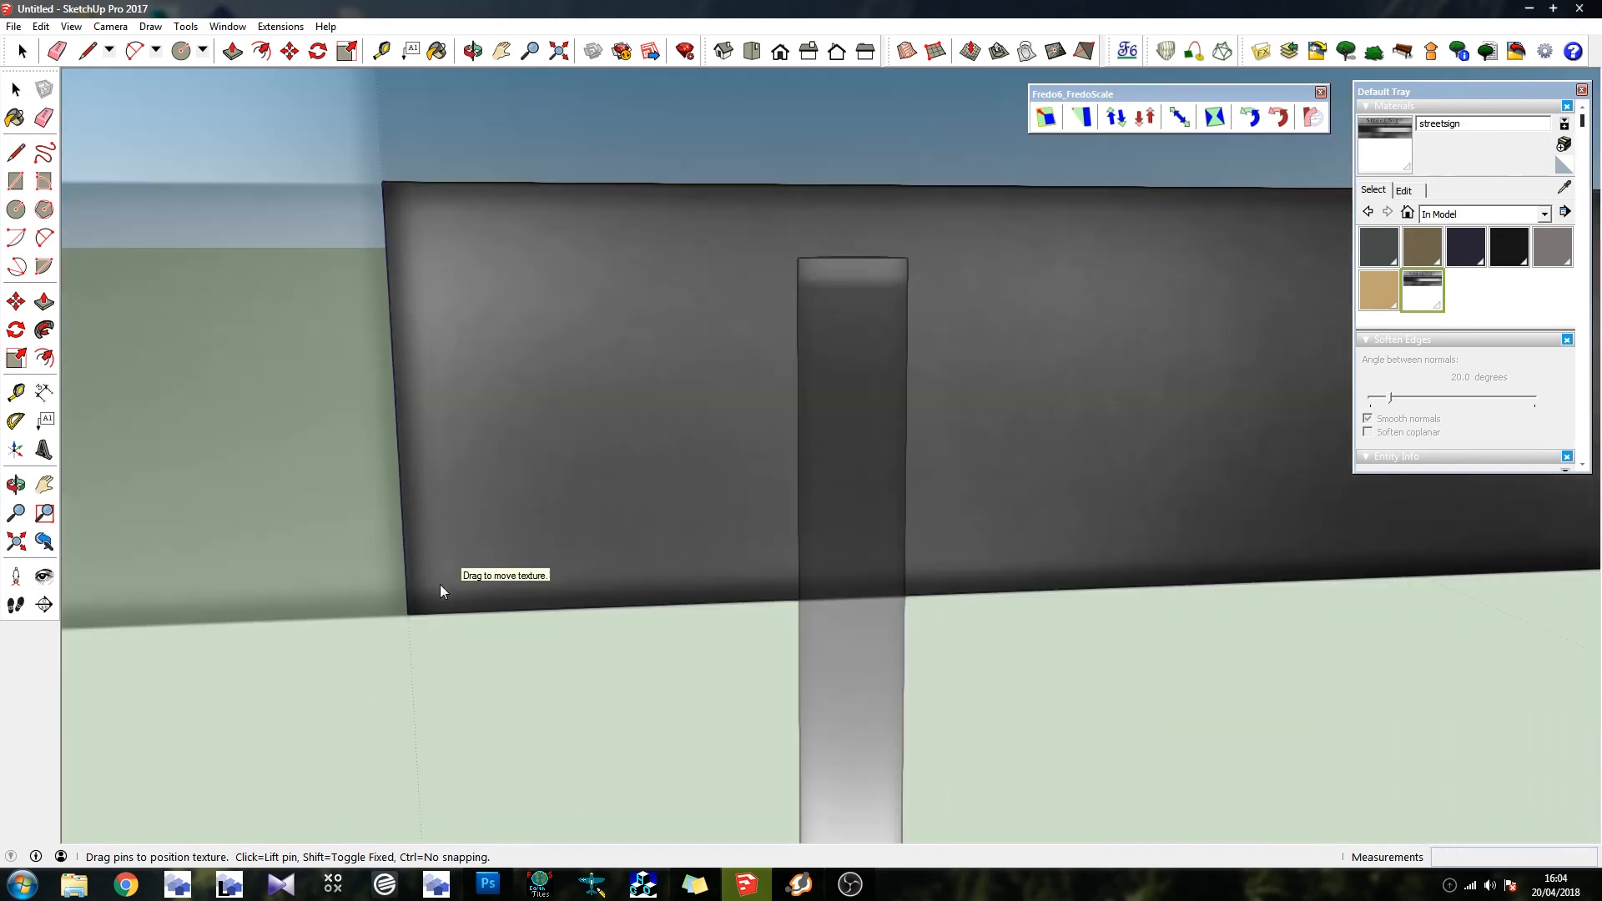
mouse_move(439, 577)
middle_down()
mouse_move(667, 427)
mouse_move(705, 361)
middle_up()
scroll(705, 361, down, 5)
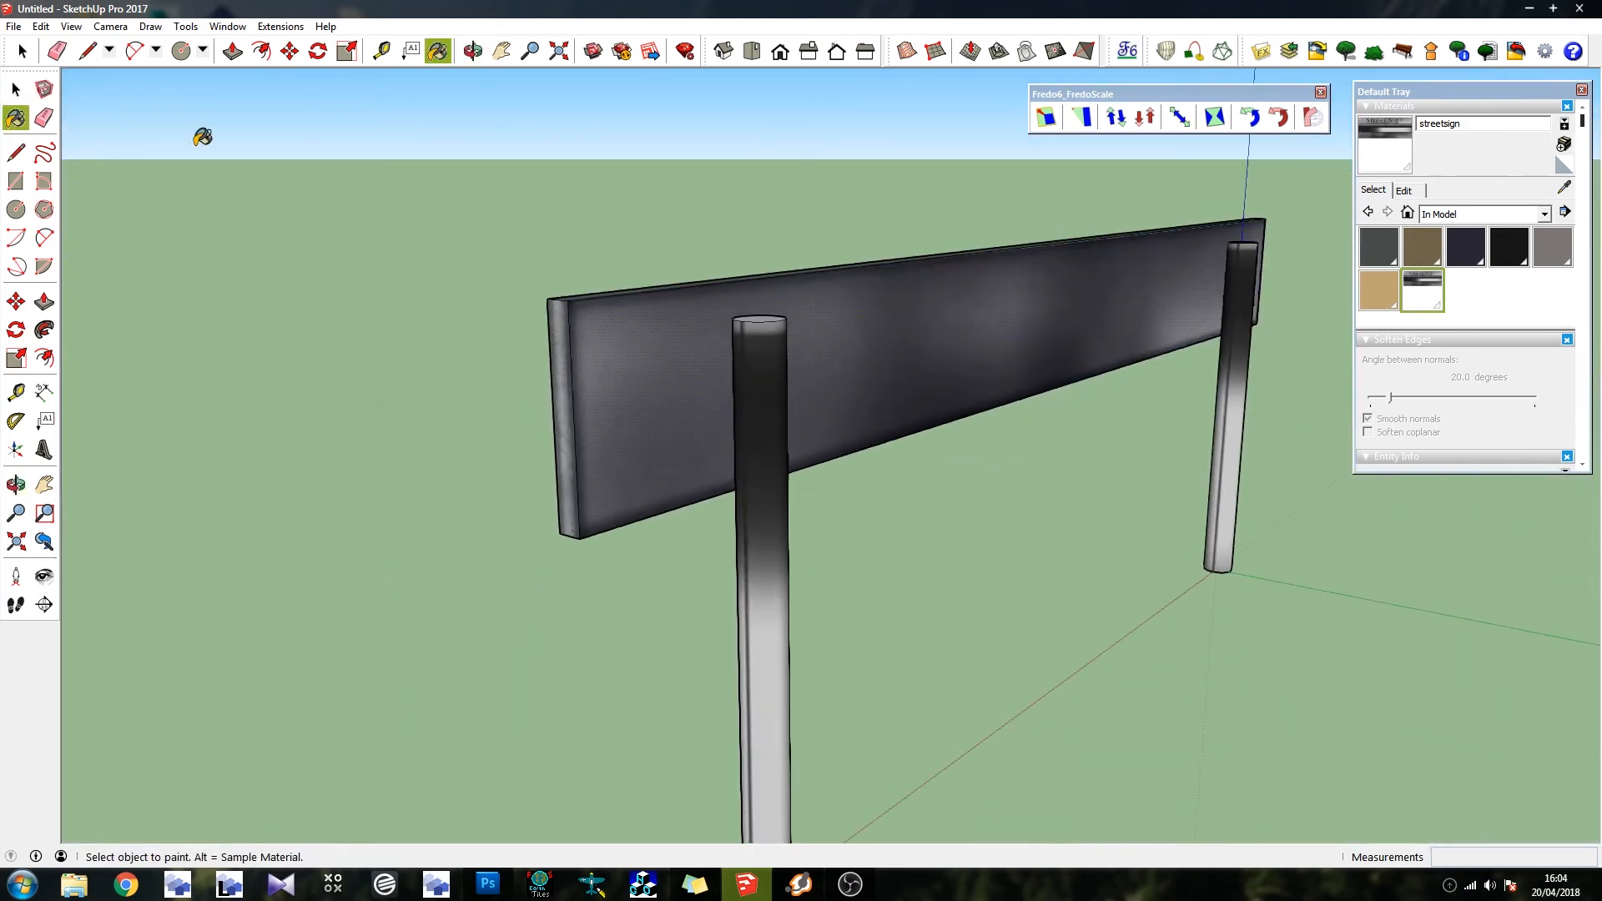
Open the posts group, paint the top caps of both posts with the grey of the streetsign texture, and leave the group
click(22, 52)
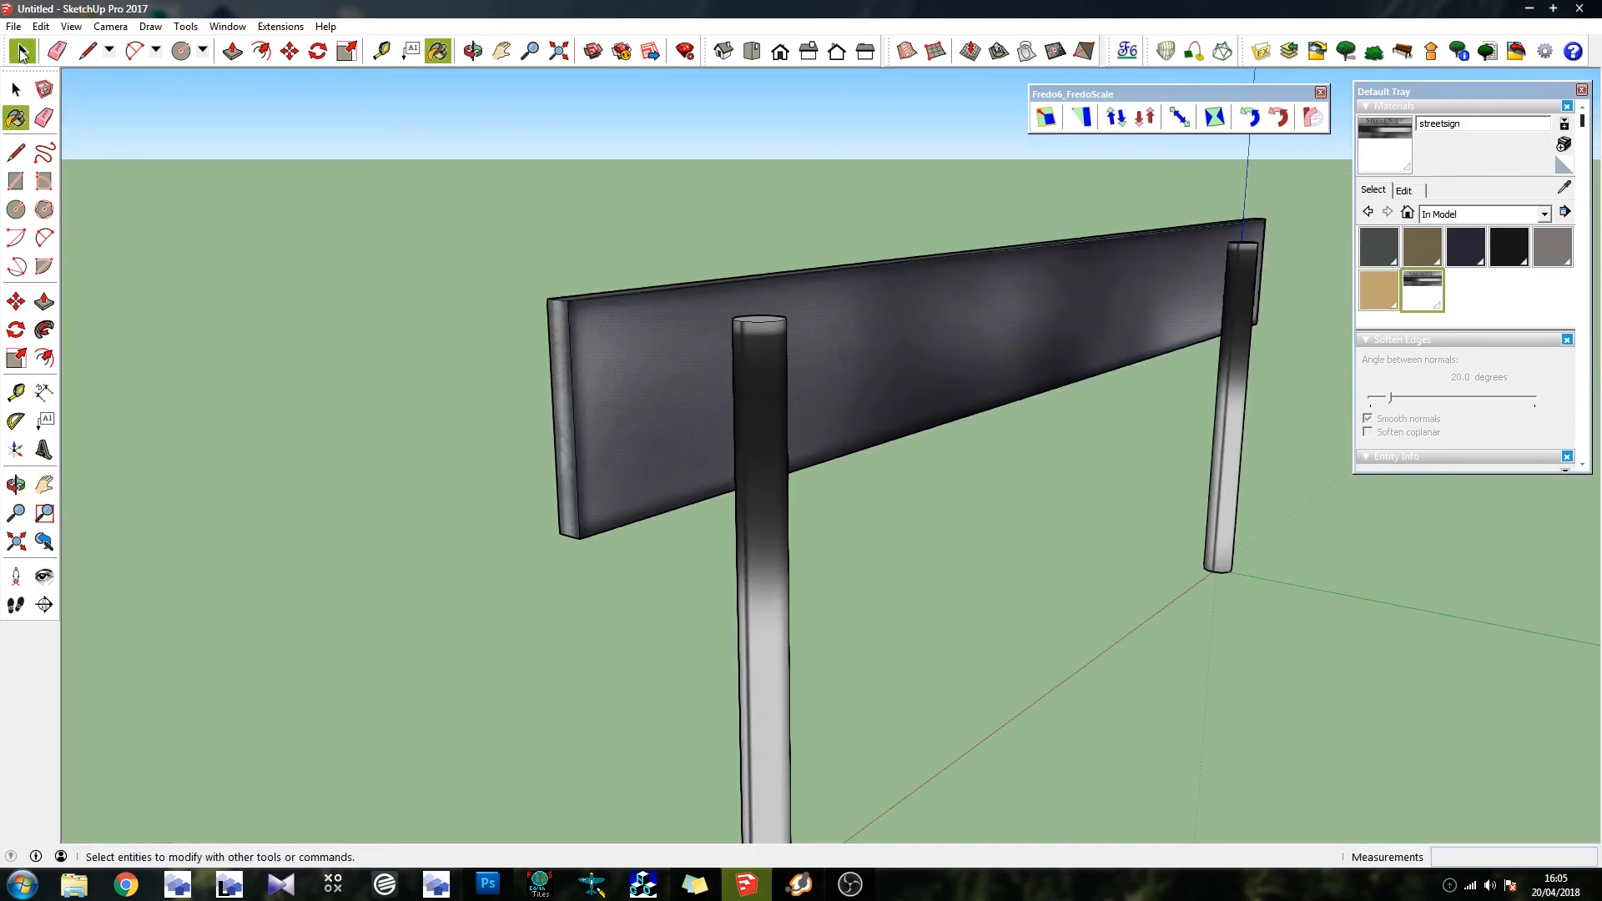
click(741, 377)
double_click(741, 377)
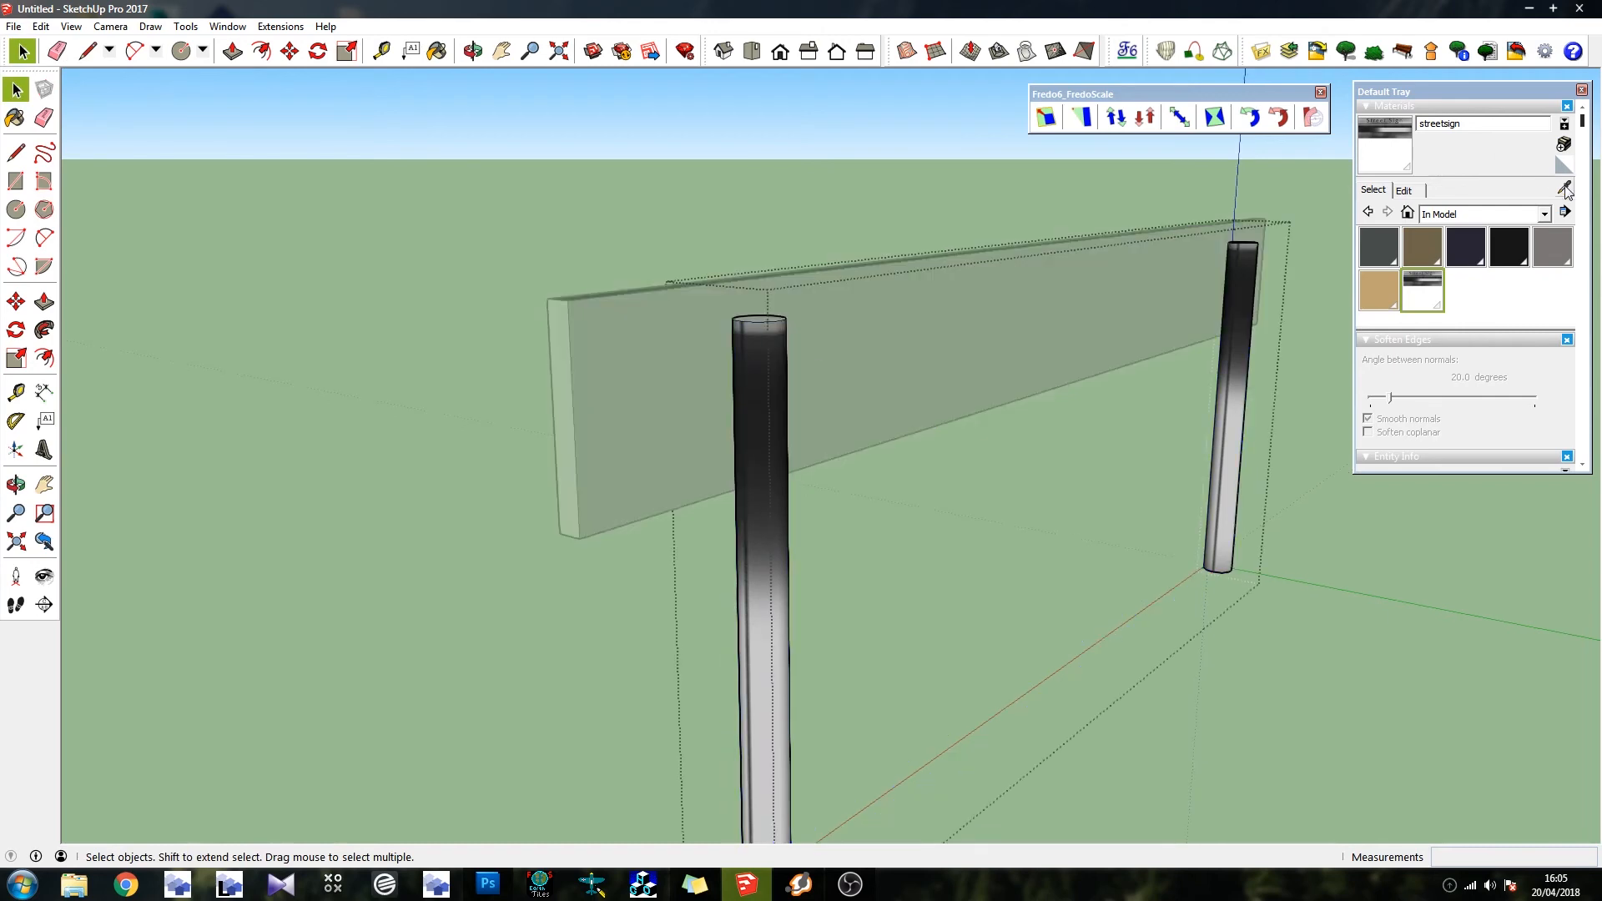
key(b)
scroll(760, 342, up, 4)
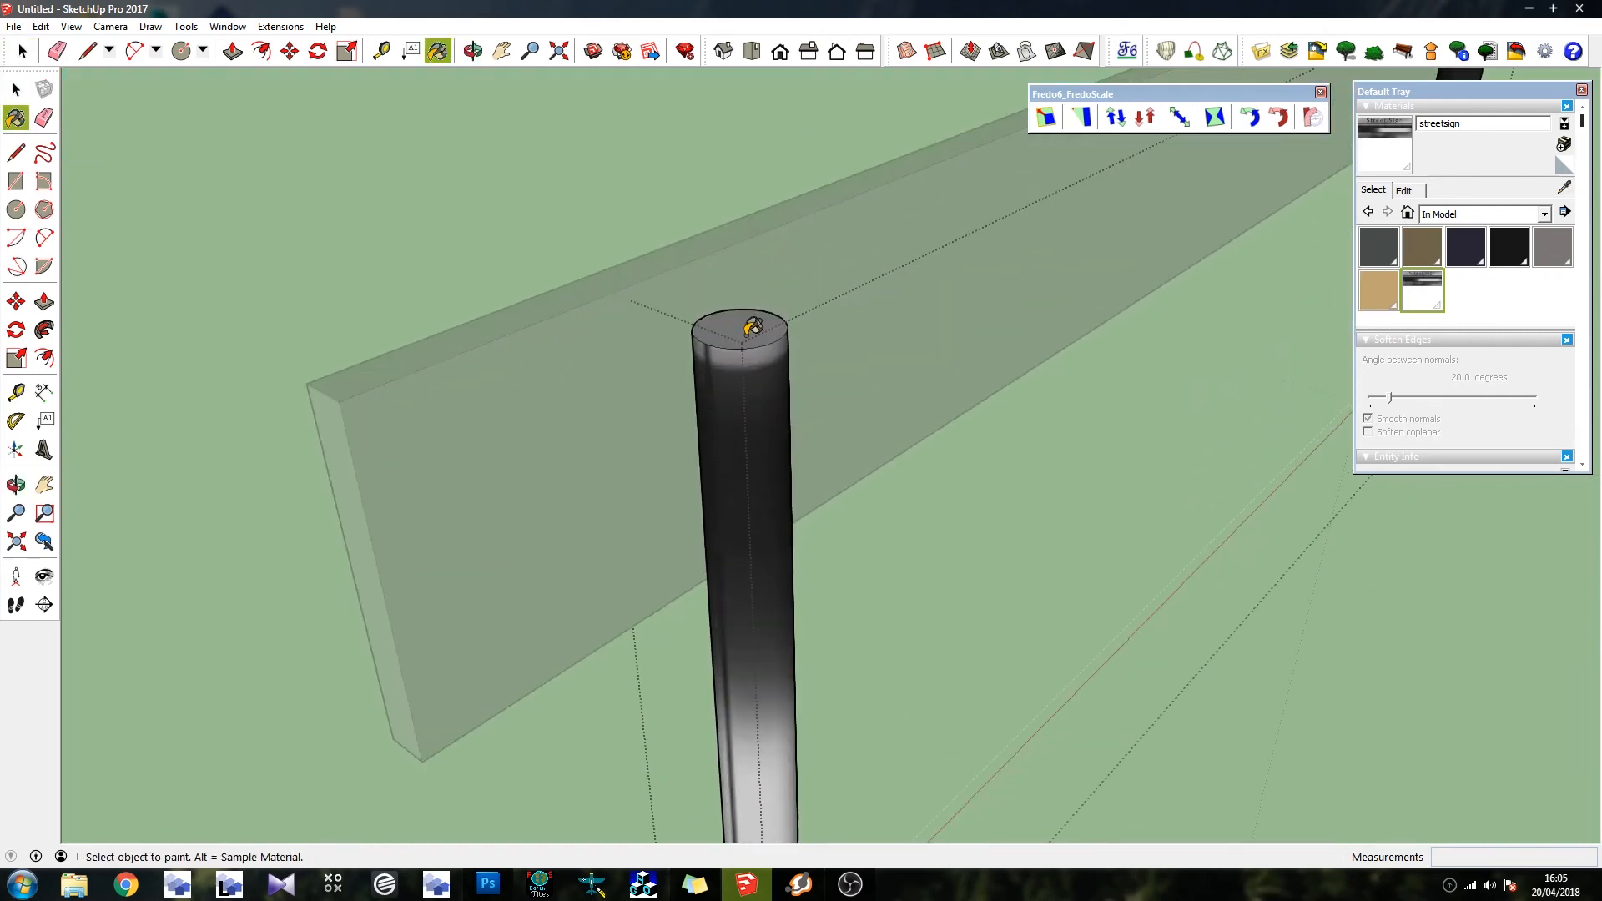
scroll(353, 412, down, 3)
middle_drag(354, 412, 979, 161)
scroll(966, 232, up, 4)
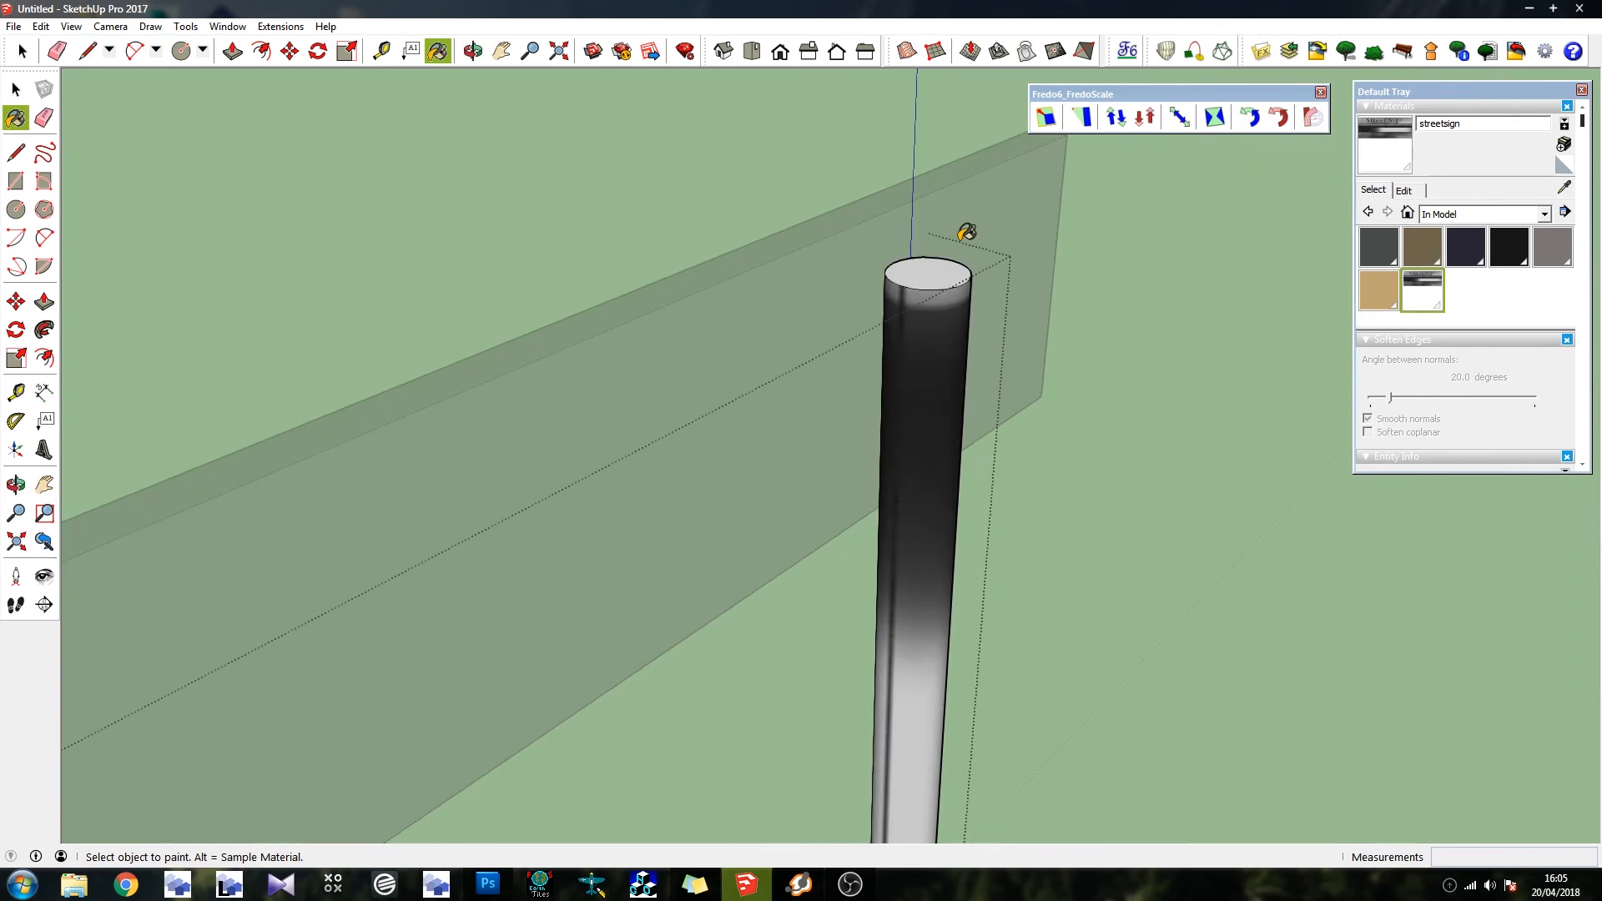
scroll(967, 232, up, 2)
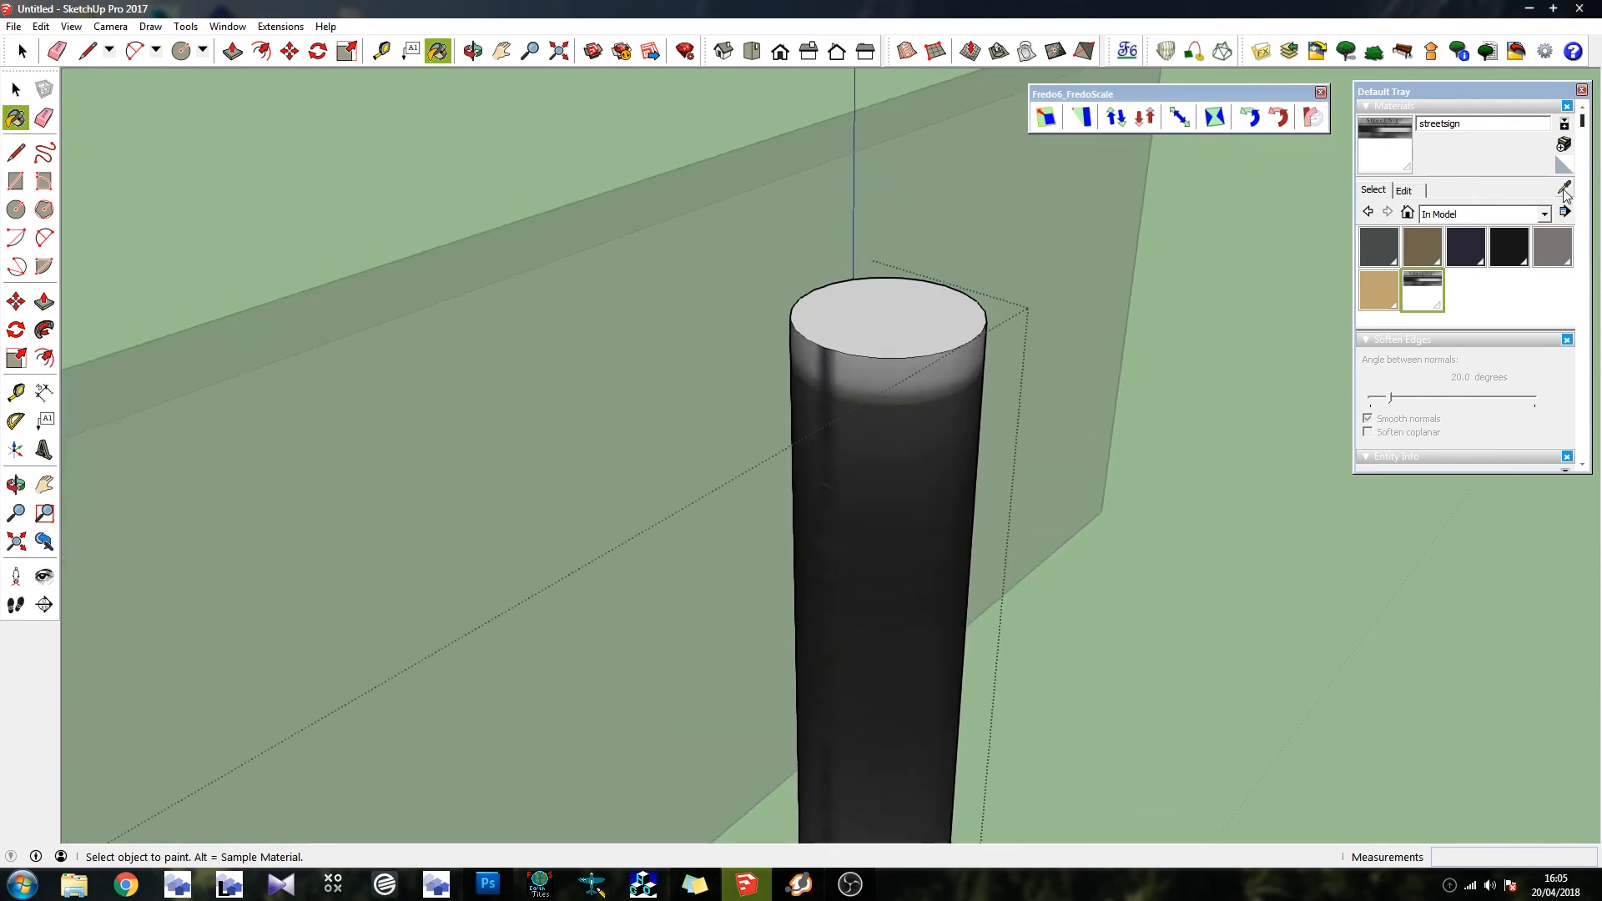
click(923, 325)
click(24, 53)
Examine the finished street sign's board and posts from the front, back and sides
scroll(317, 173, down, 6)
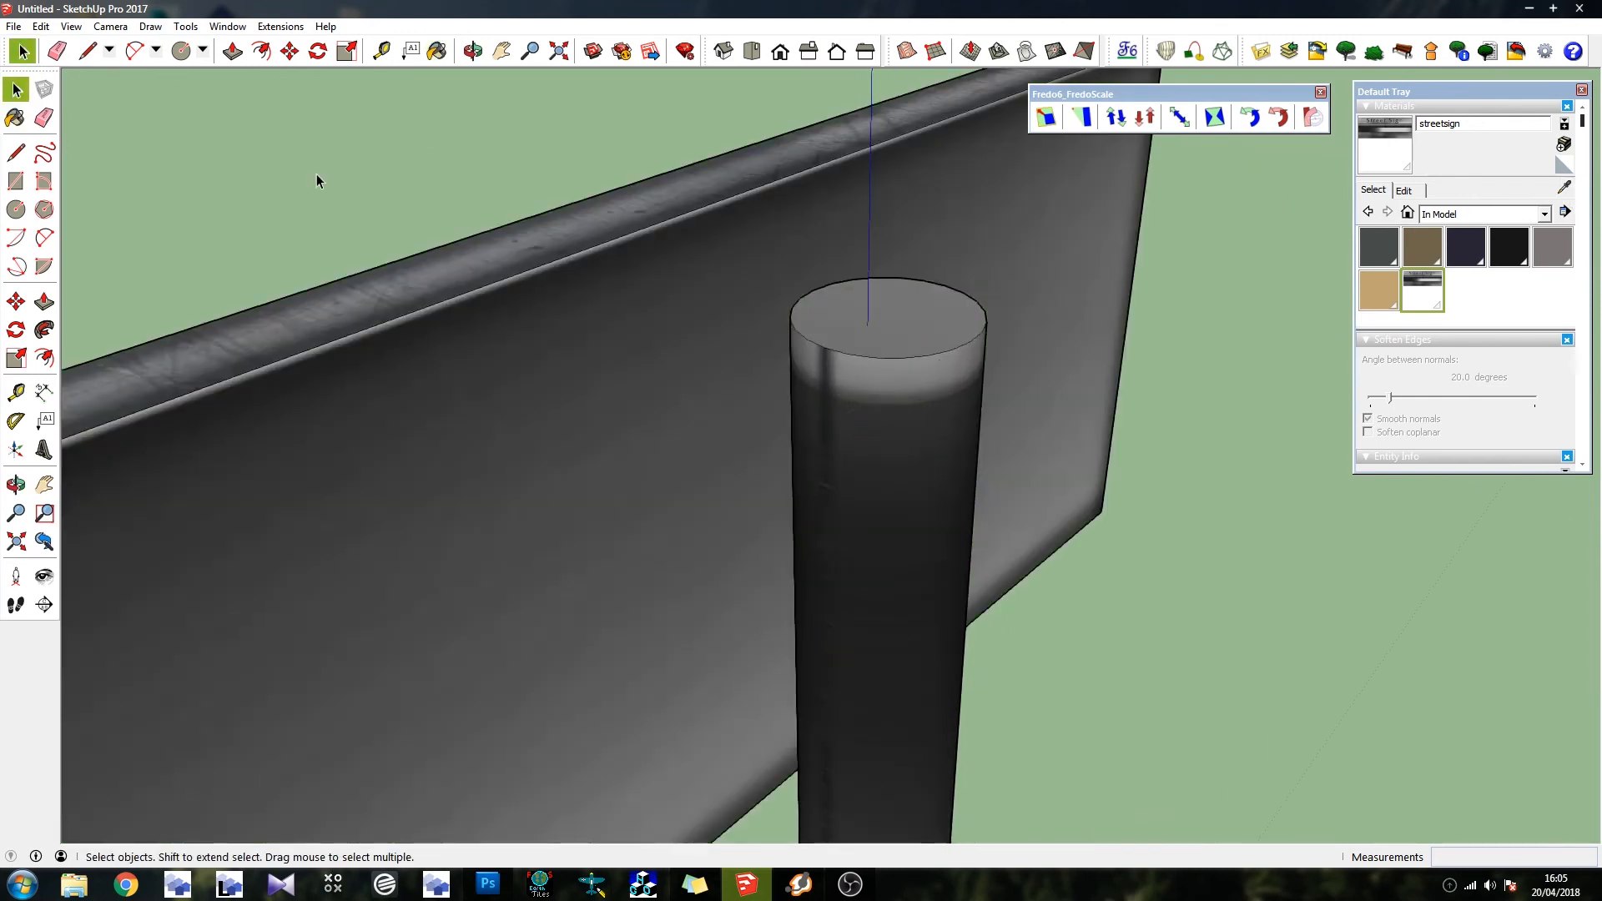
scroll(916, 150, down, 5)
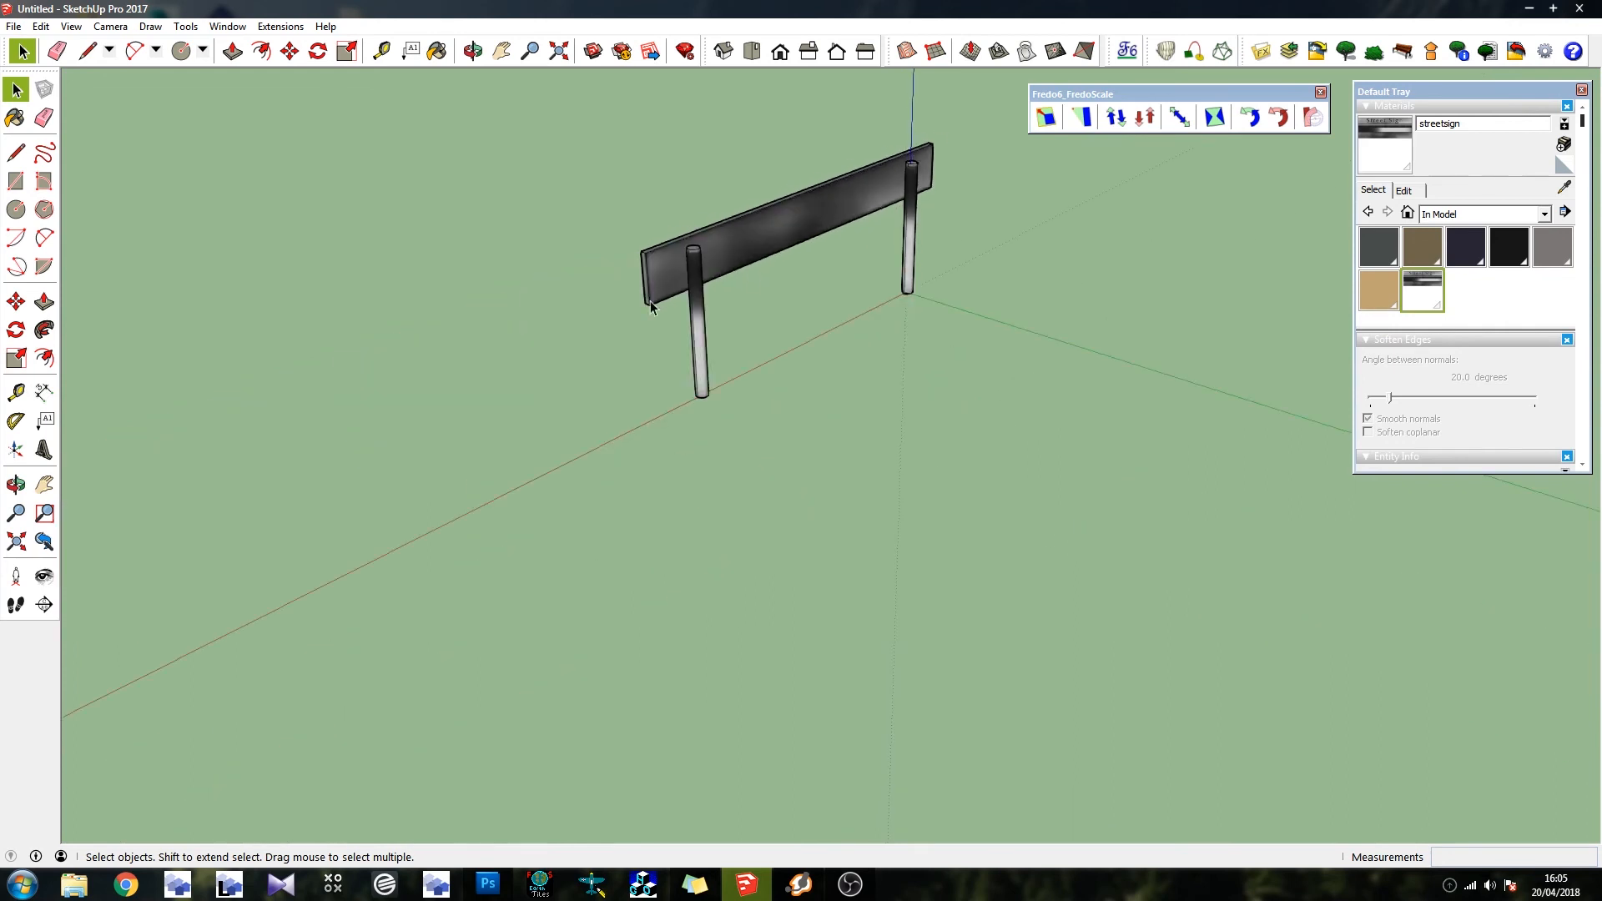
middle_drag(917, 151, 926, 104)
scroll(1024, 243, up, 3)
middle_drag(1025, 244, 718, 302)
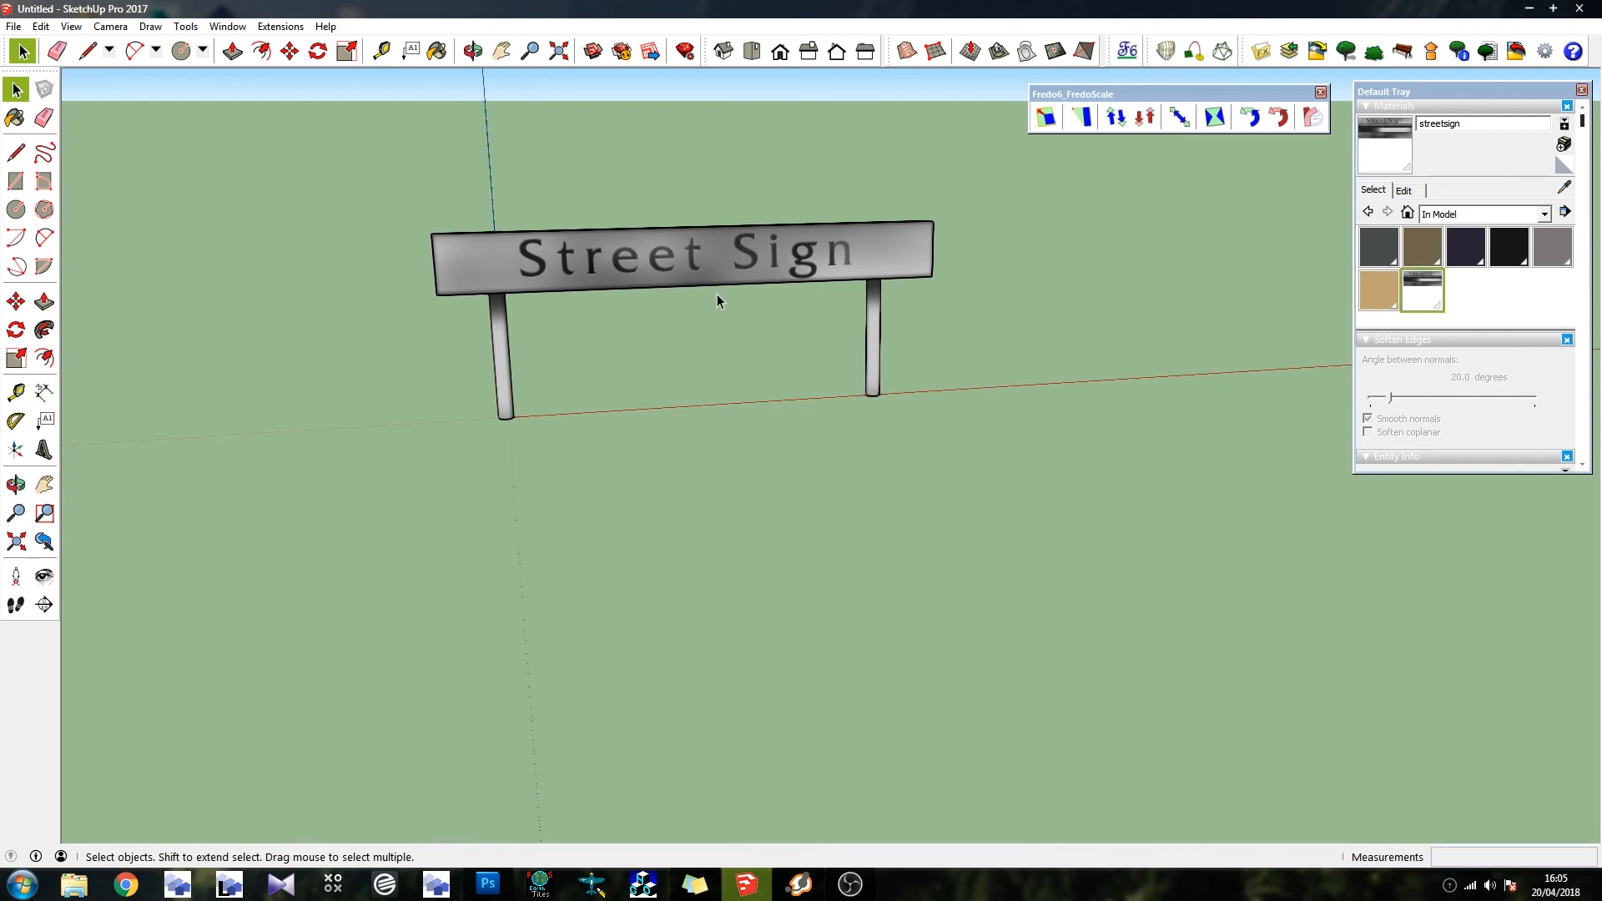
middle_drag(488, 304, 608, 333)
scroll(573, 266, up, 3)
scroll(322, 329, up, 2)
middle_drag(322, 329, 411, 375)
scroll(779, 422, down, 2)
middle_drag(779, 422, 504, 319)
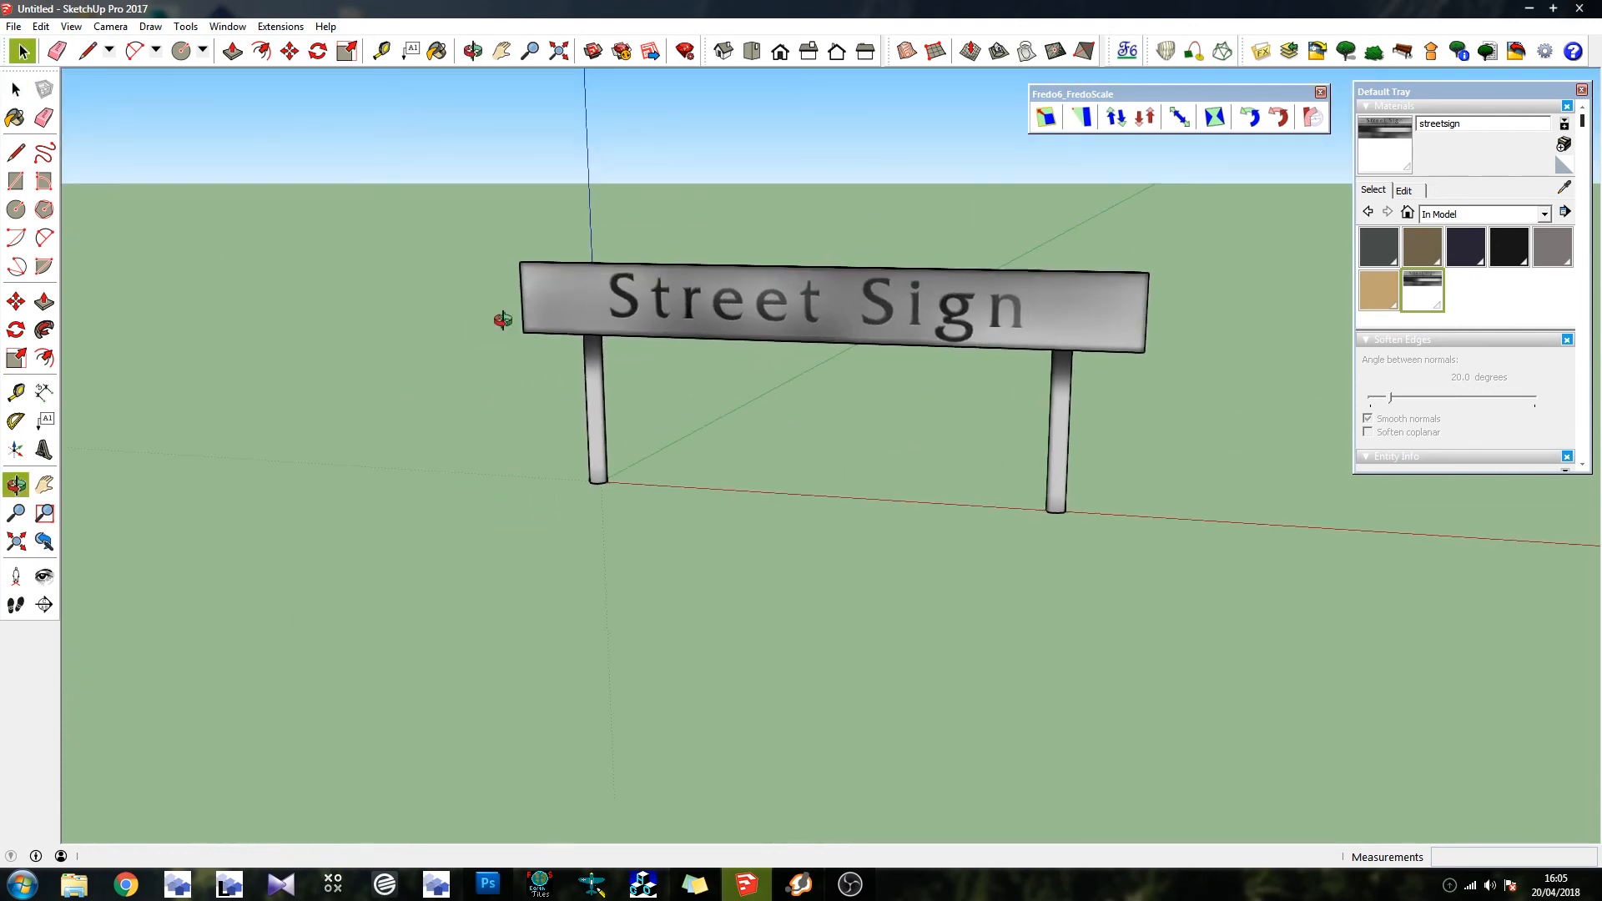
middle_drag(1335, 532, 232, 496)
scroll(795, 379, up, 5)
scroll(795, 379, down, 3)
middle_drag(794, 378, 839, 456)
scroll(838, 456, up, 3)
scroll(824, 507, down, 5)
middle_drag(783, 551, 1149, 336)
scroll(1148, 404, up, 2)
scroll(1153, 341, down, 2)
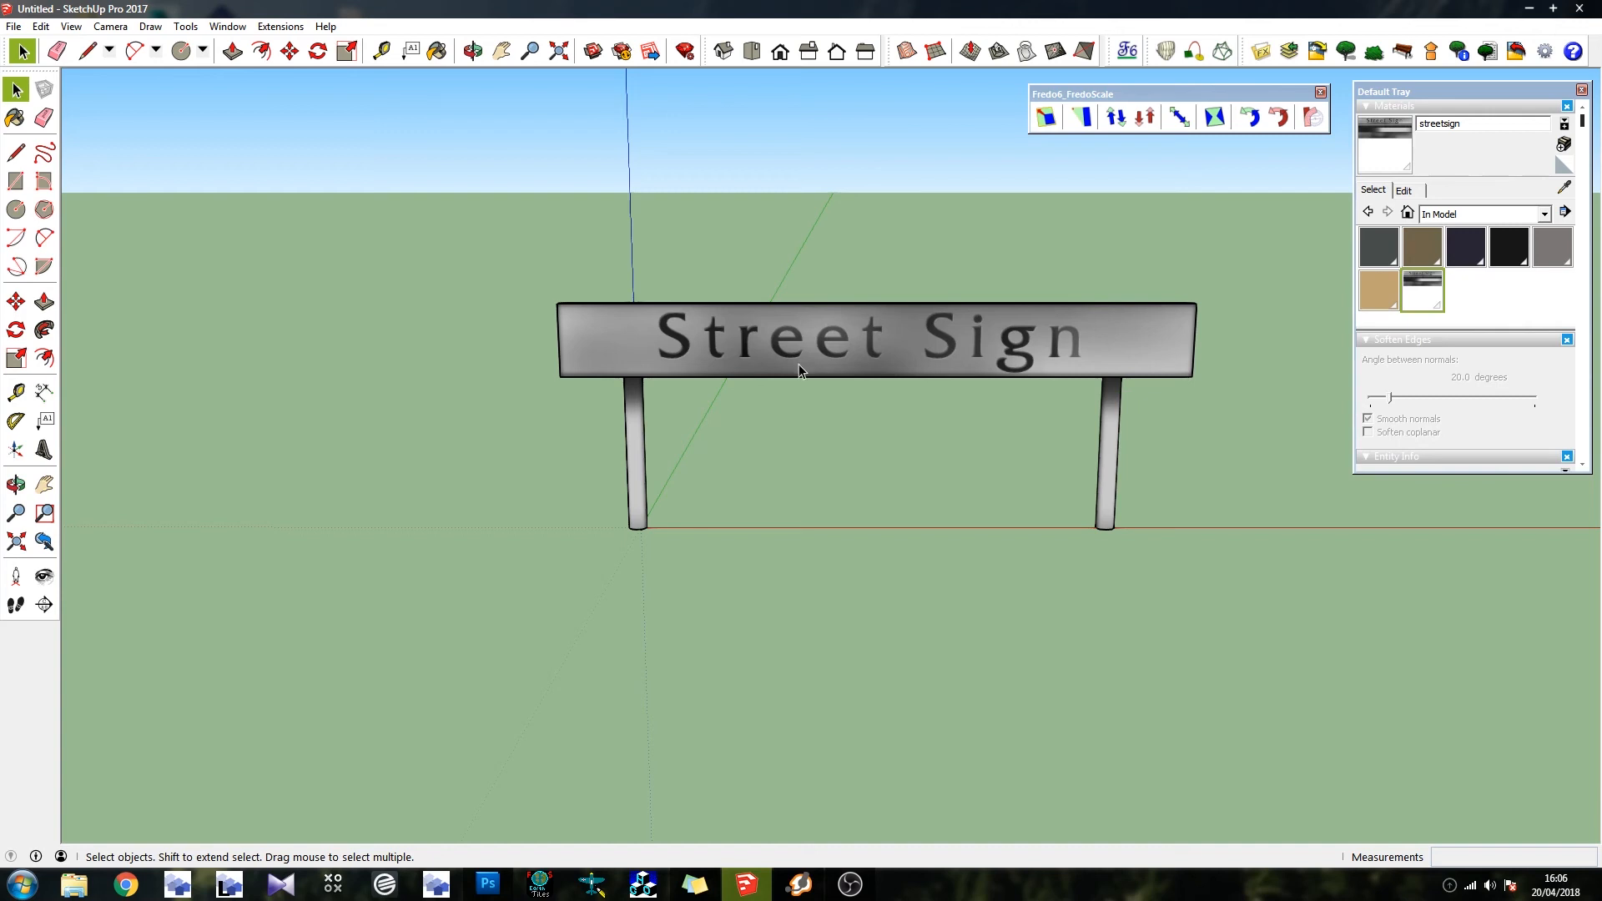
scroll(660, 343, up, 3)
scroll(380, 417, down, 4)
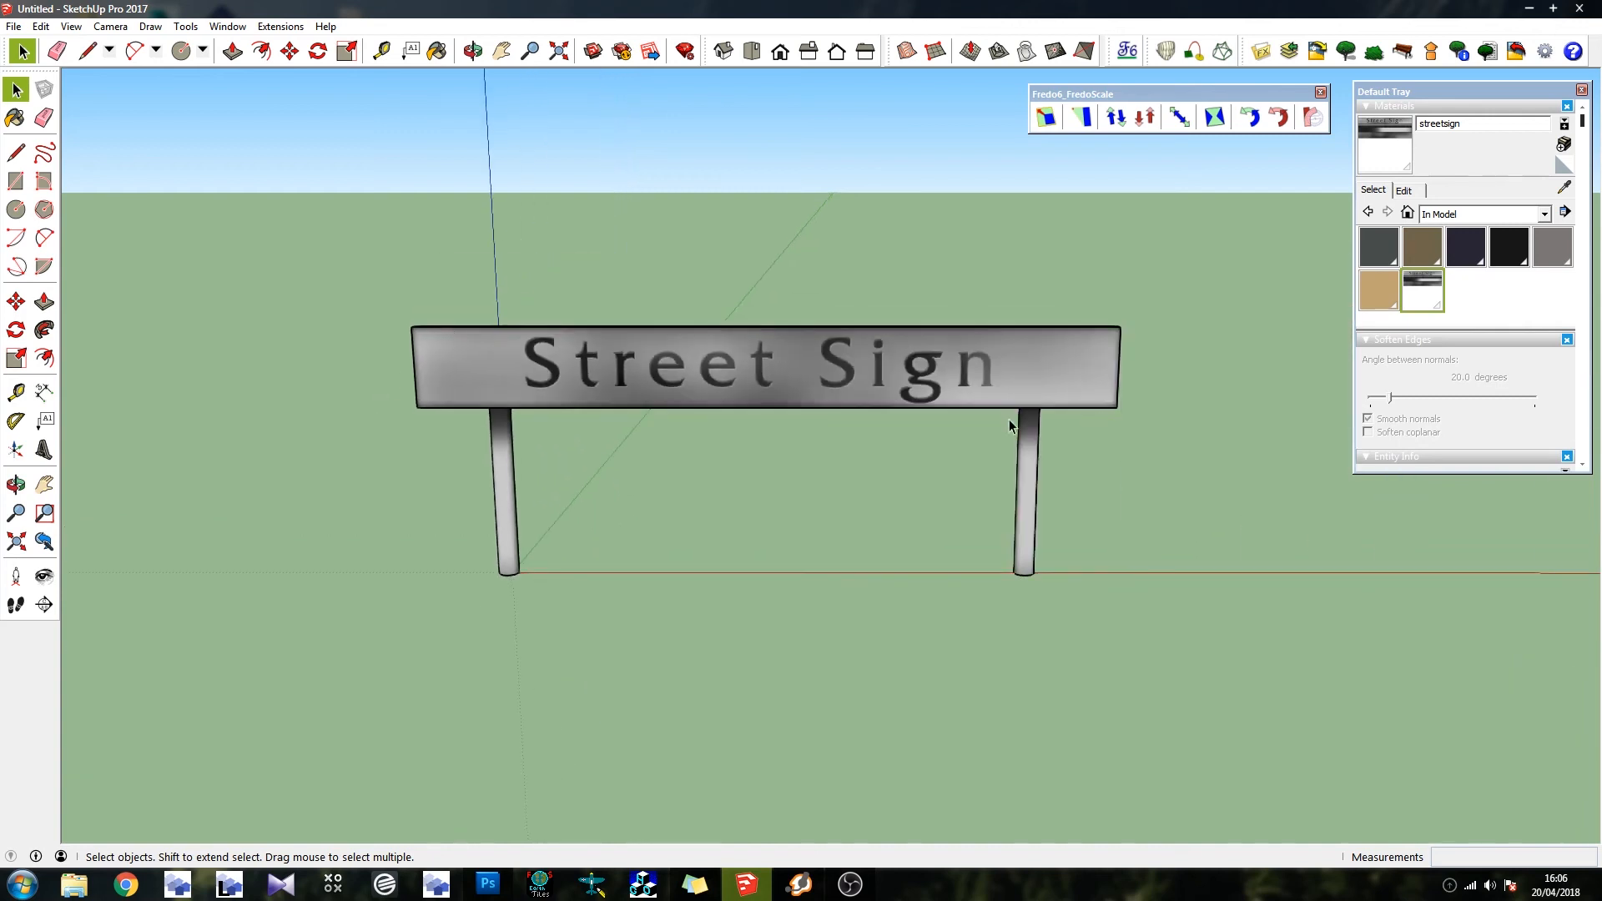
middle_drag(1001, 380, 592, 325)
middle_drag(944, 401, 1200, 454)
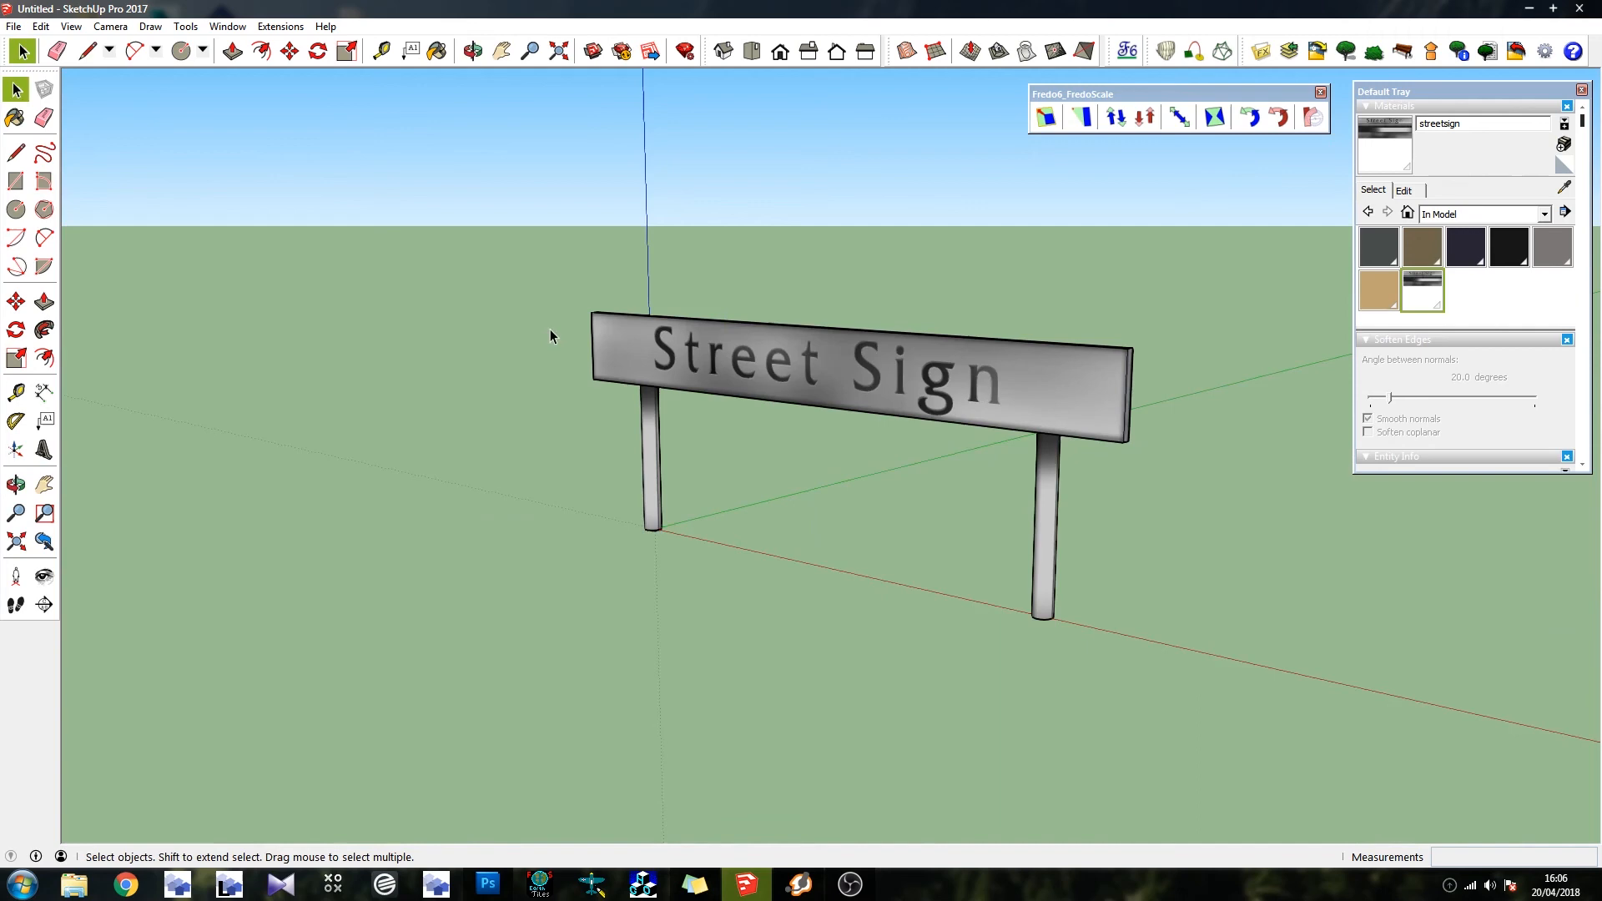
Open the gate sign.skp model, discarding the unsaved changes to the street sign model
click(25, 34)
click(37, 63)
double_click(754, 399)
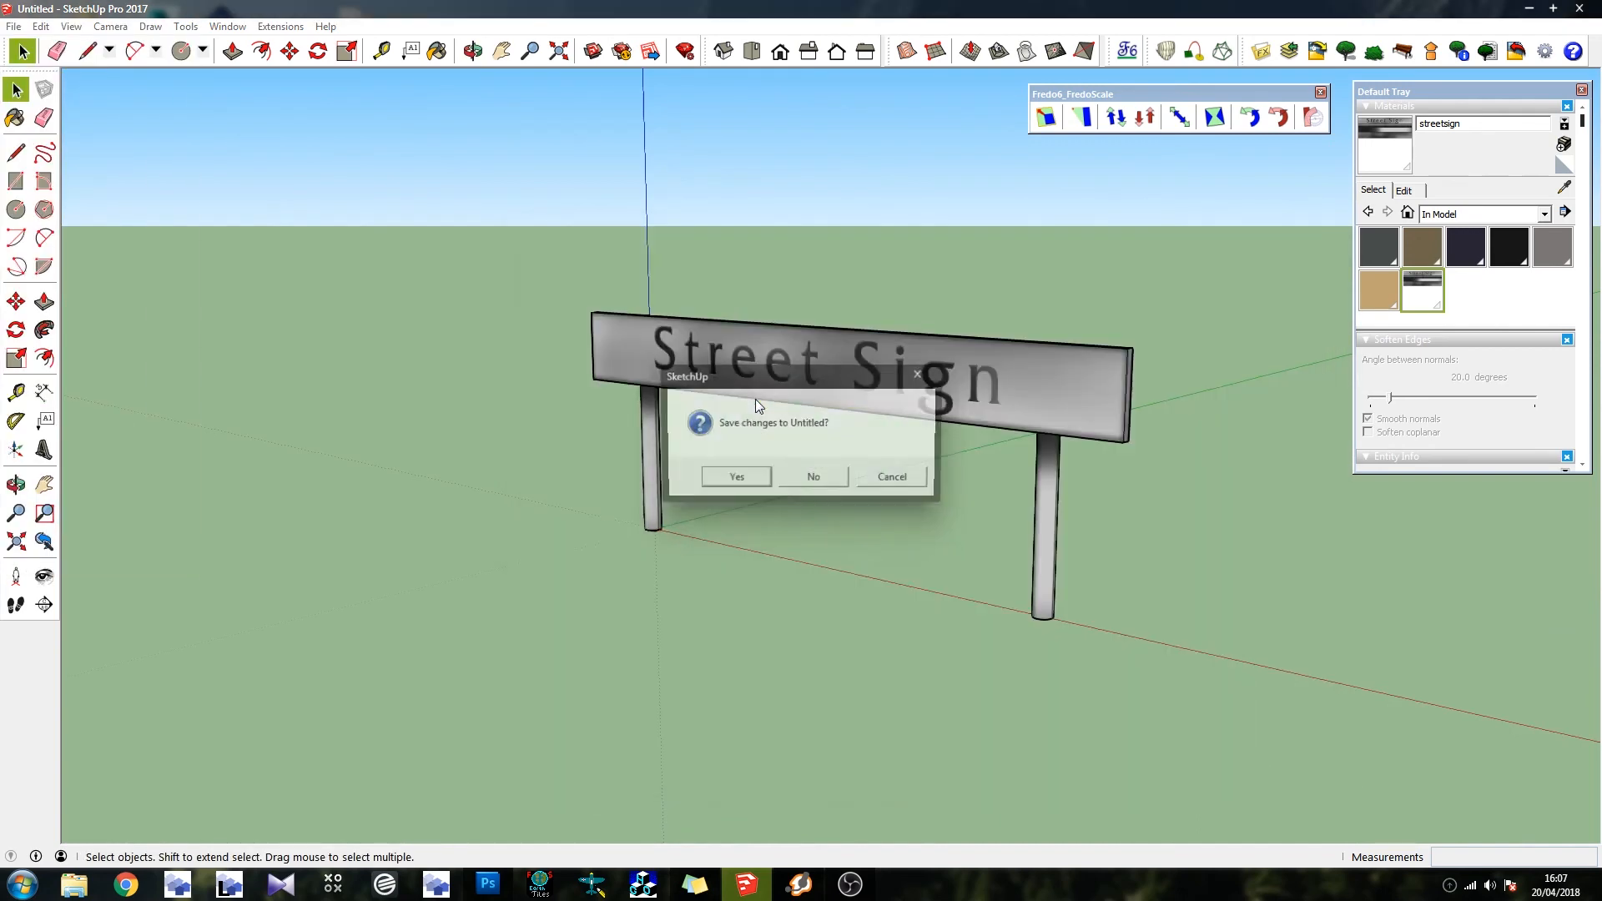
click(814, 479)
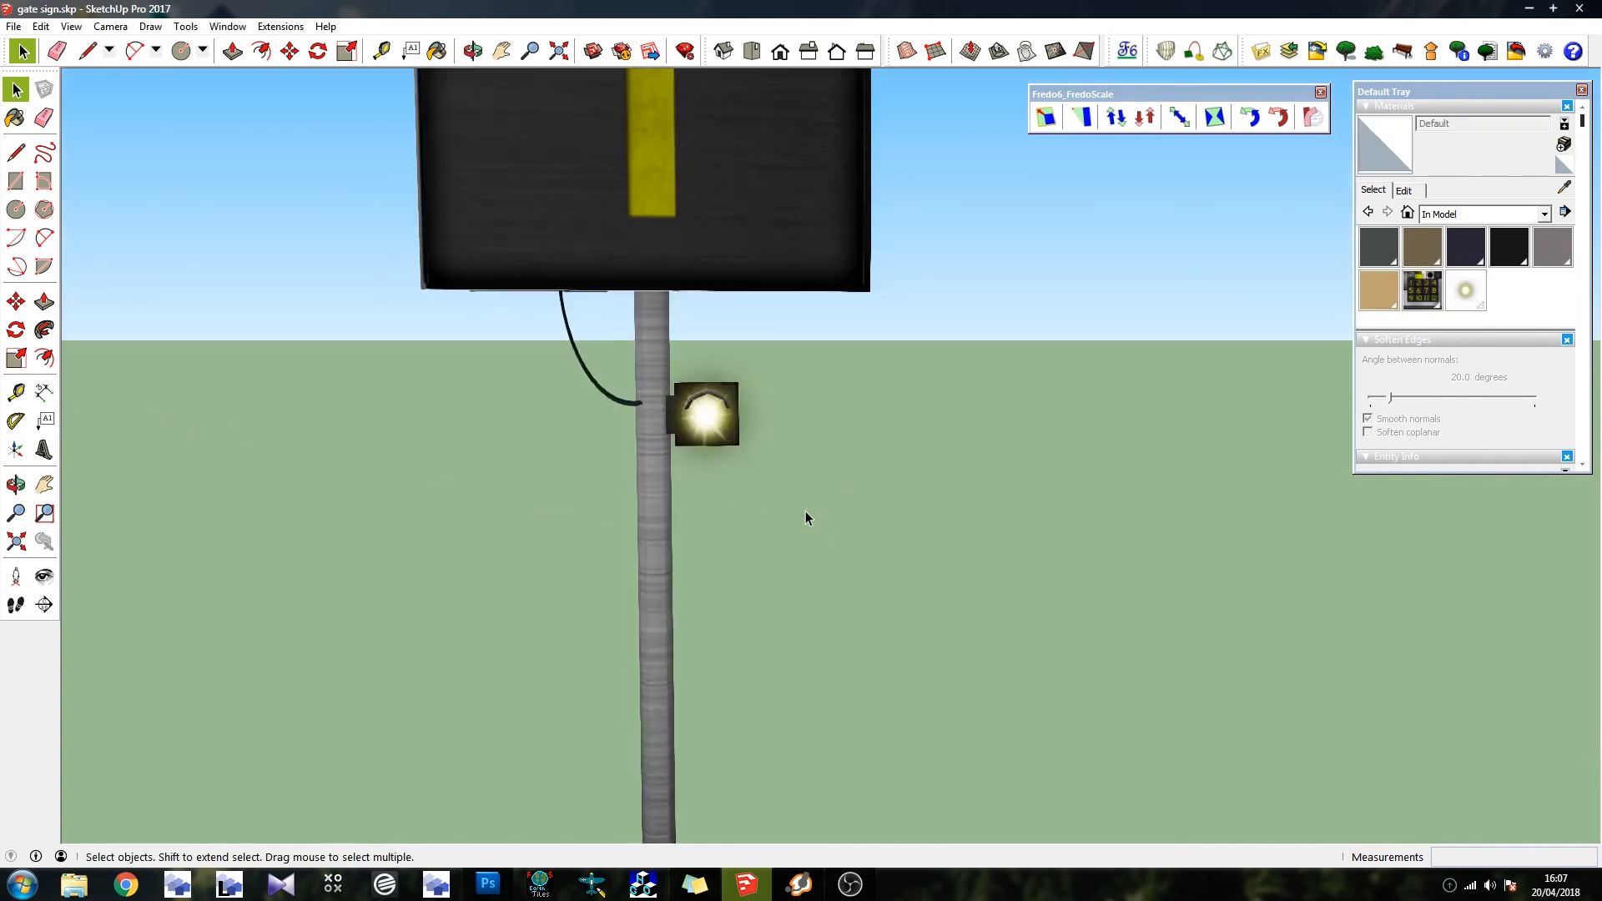
Examine the gate sign's lamp, cable and pole up close from the front, side and back
scroll(679, 430, down, 4)
mouse_move(679, 464)
middle_down()
mouse_move(694, 413)
mouse_move(1042, 470)
mouse_move(662, 478)
mouse_move(636, 406)
mouse_move(411, 358)
mouse_move(739, 423)
mouse_move(465, 475)
mouse_move(523, 465)
mouse_move(644, 493)
mouse_move(435, 498)
middle_up()
scroll(664, 432, up, 6)
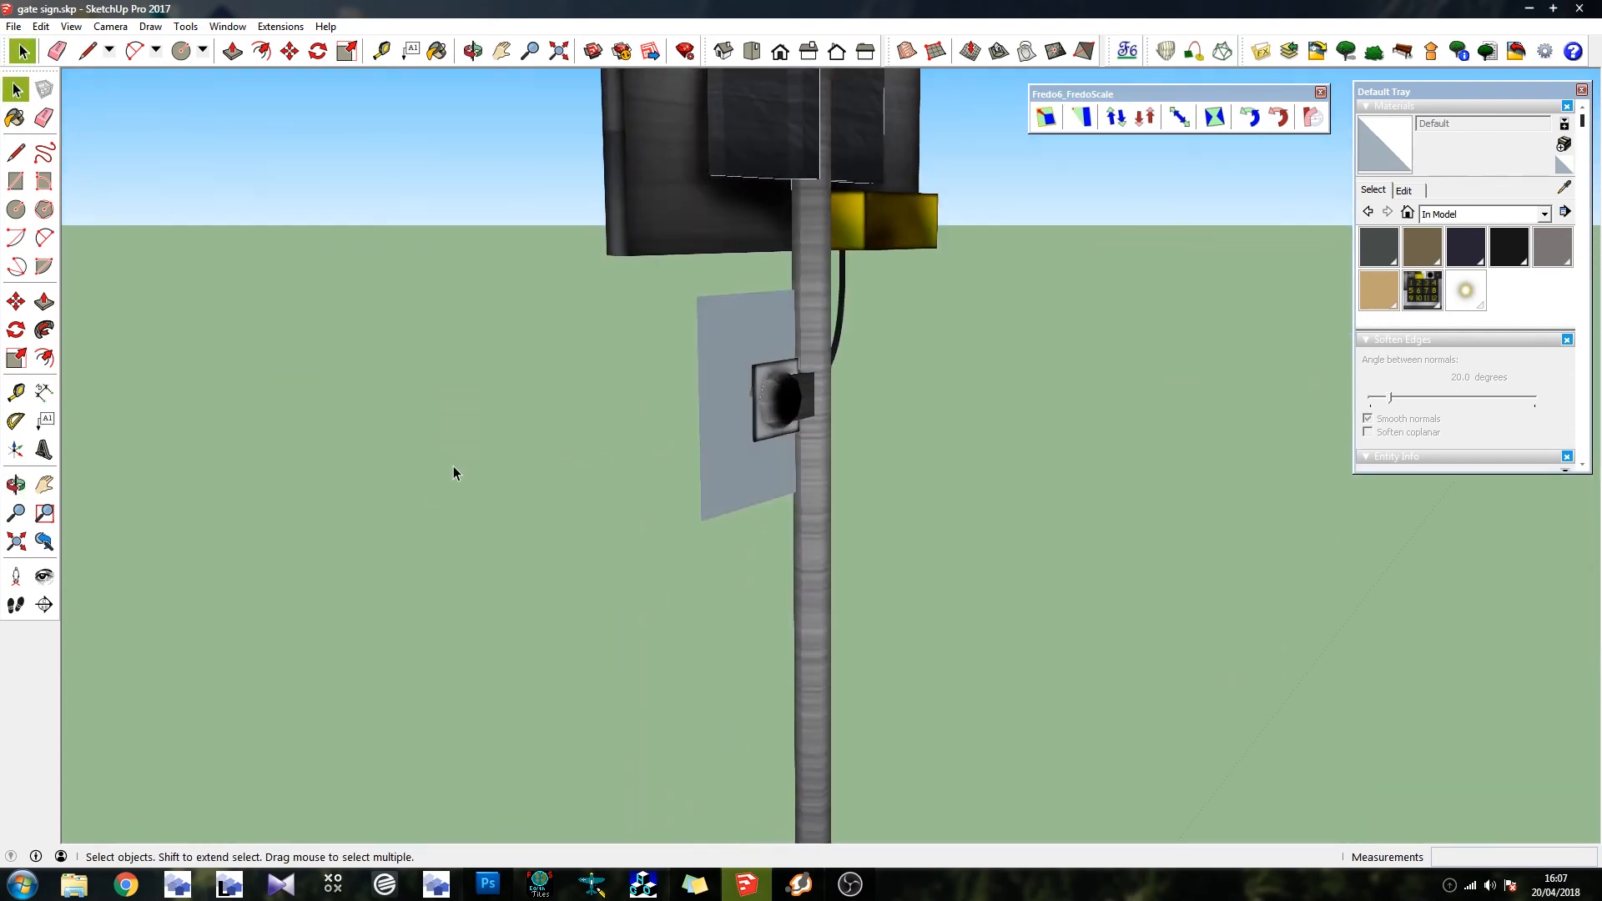
scroll(435, 498, down, 5)
middle_drag(543, 429, 419, 420)
scroll(683, 240, up, 5)
scroll(683, 240, down, 3)
scroll(809, 486, up, 8)
middle_drag(808, 486, 655, 494)
scroll(868, 422, up, 4)
middle_drag(711, 397, 716, 467)
scroll(667, 367, down, 8)
middle_drag(668, 367, 593, 360)
scroll(713, 514, down, 4)
scroll(670, 200, up, 8)
middle_drag(668, 190, 509, 102)
middle_drag(755, 313, 500, 288)
middle_drag(660, 325, 568, 347)
scroll(511, 200, down, 2)
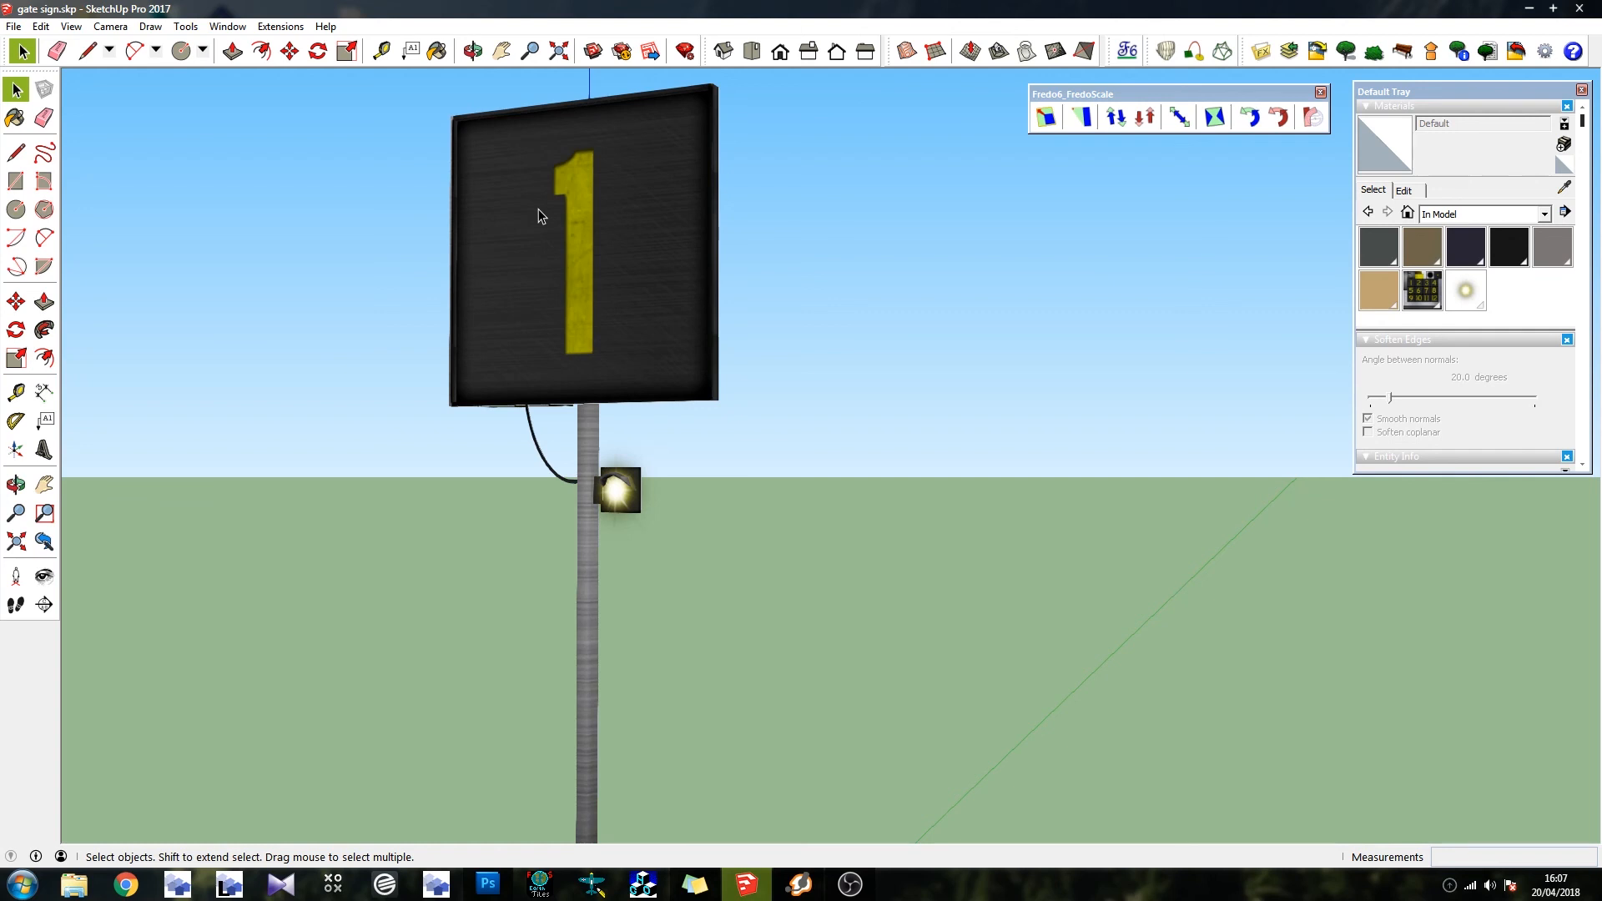
scroll(538, 216, down, 4)
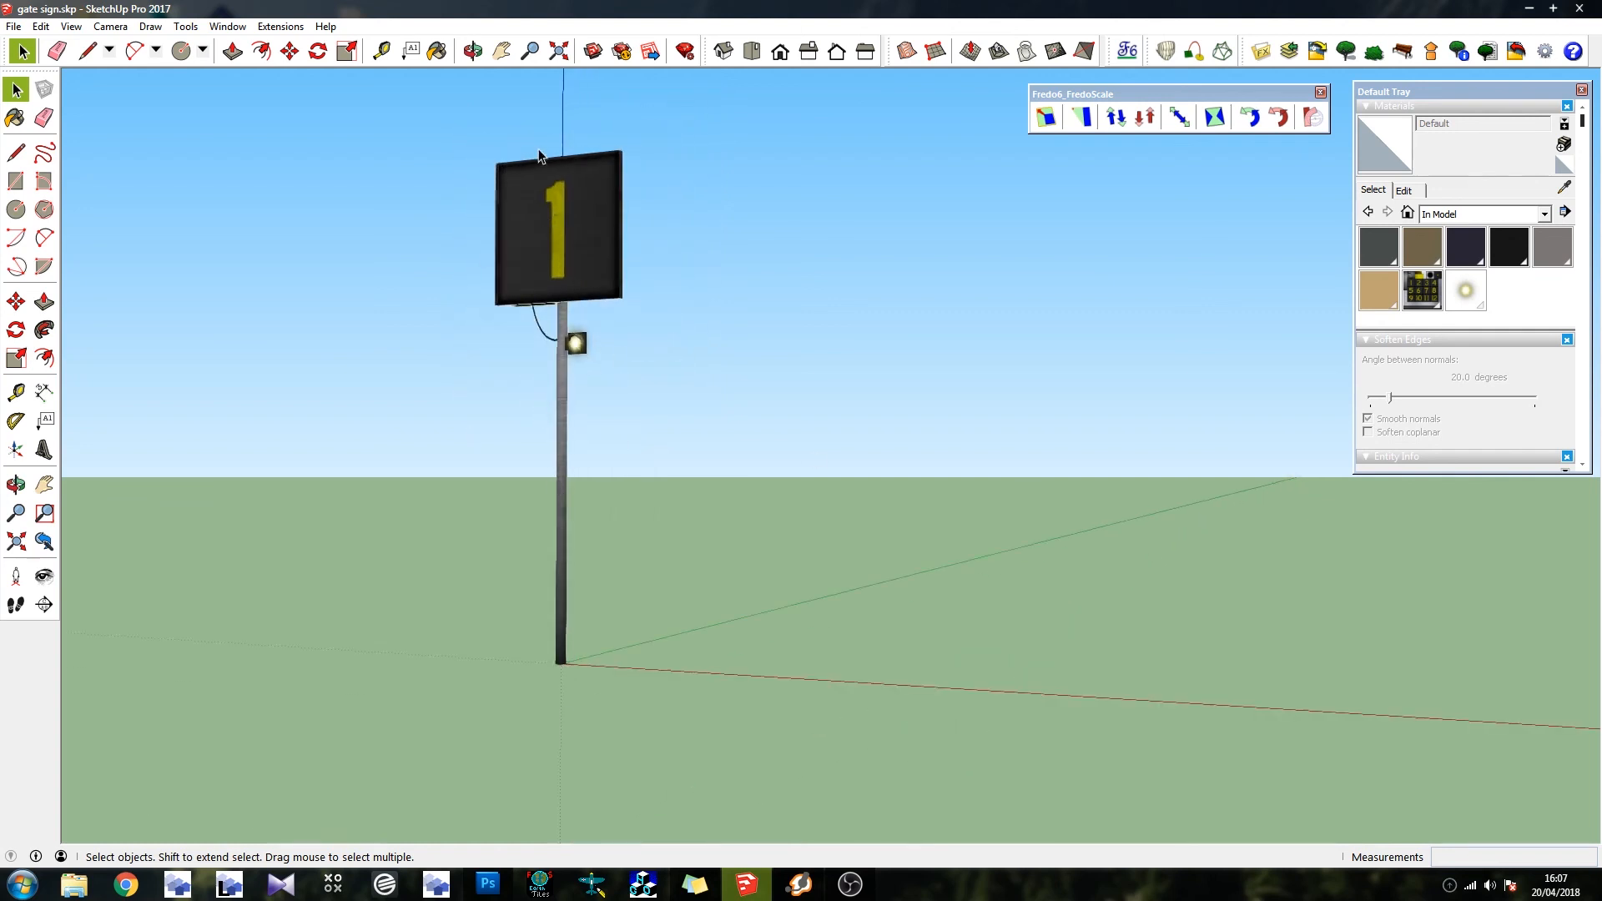
Examine the numbered board's front face and raised frame, and the yellow box and dark panels on its back
scroll(540, 156, up, 5)
middle_drag(558, 197, 912, 250)
scroll(433, 172, up, 3)
scroll(434, 172, up, 5)
middle_drag(664, 218, 844, 290)
scroll(845, 294, down, 6)
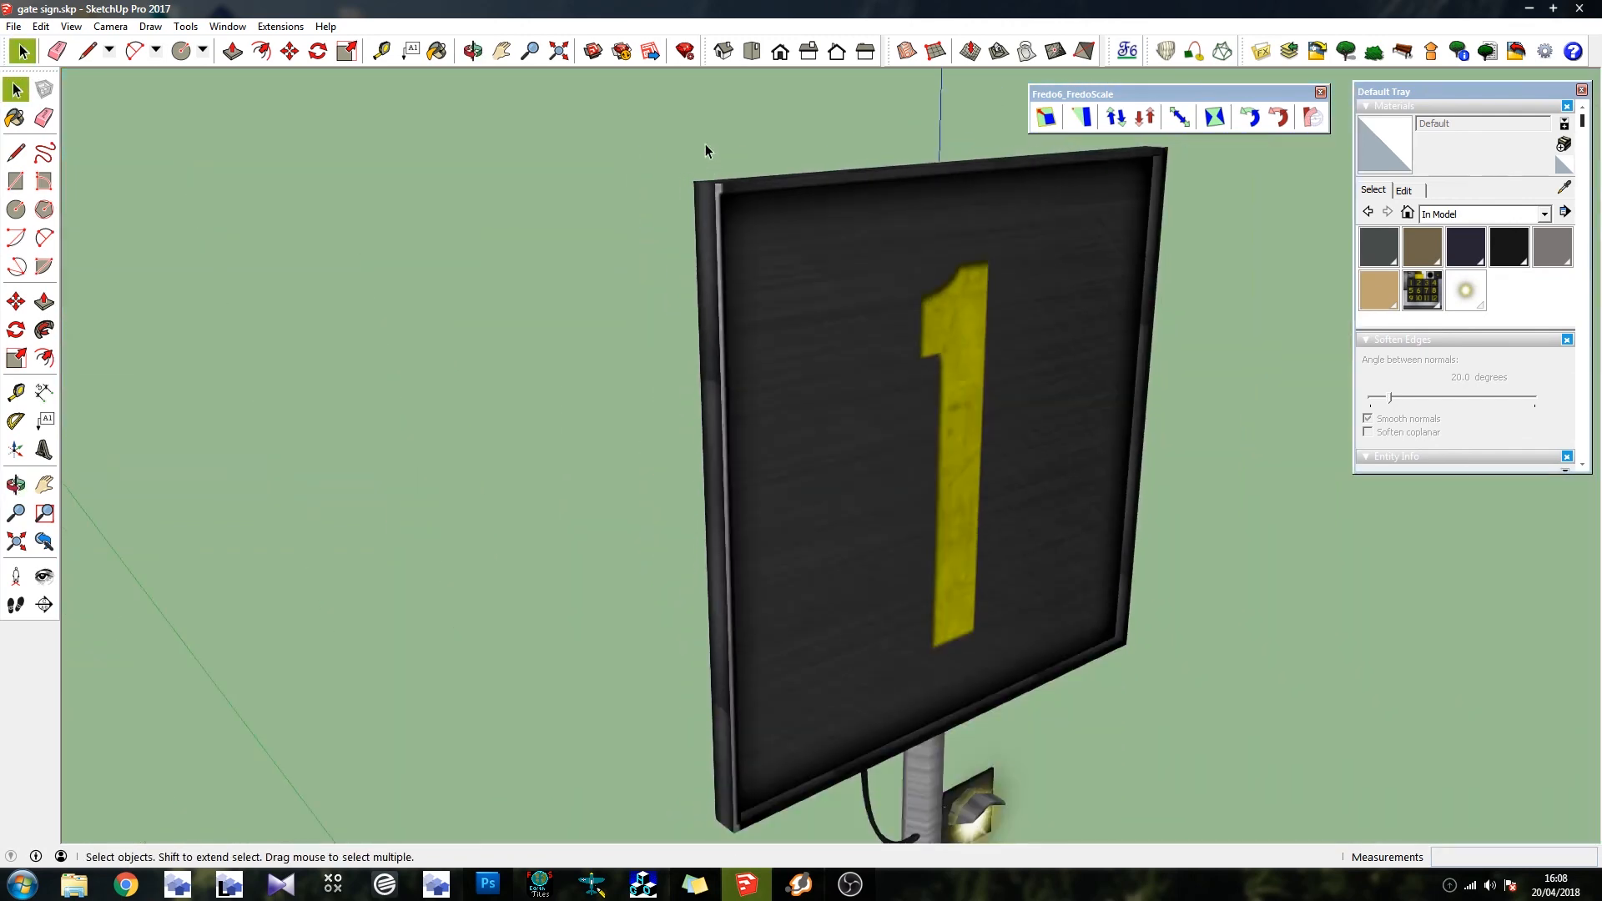
middle_drag(706, 148, 618, 221)
scroll(845, 294, down, 3)
middle_drag(845, 289, 764, 280)
scroll(877, 389, up, 3)
middle_drag(875, 387, 751, 304)
scroll(902, 384, up, 3)
scroll(561, 311, up, 5)
middle_drag(562, 311, 512, 194)
scroll(673, 339, down, 3)
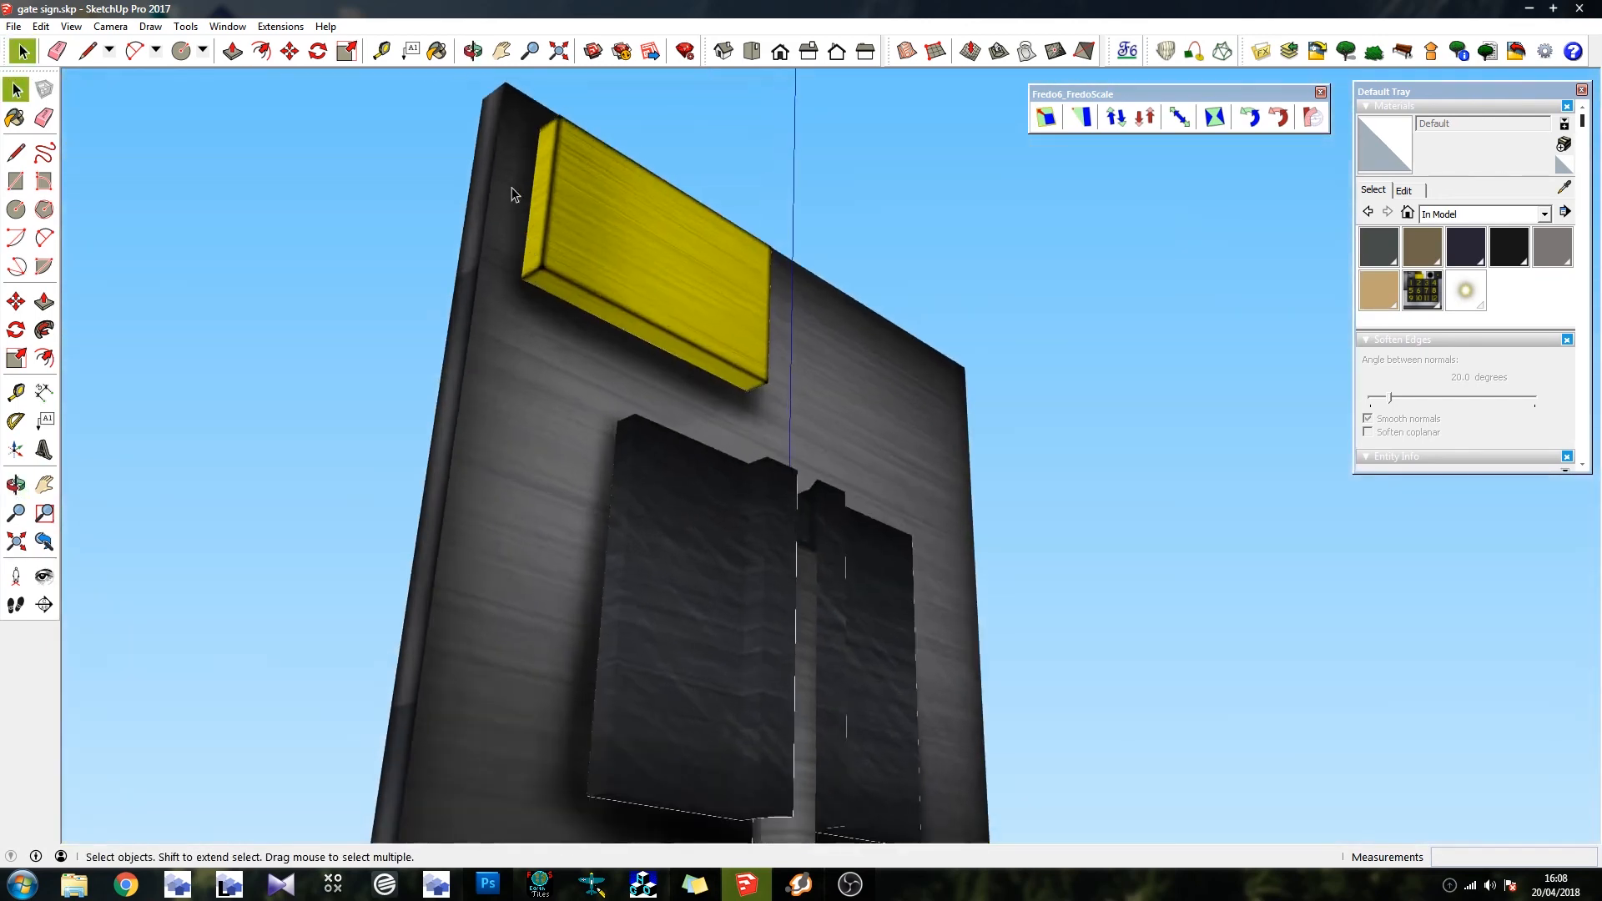
Examine the front of the whole gate sign, both close up and at full height
scroll(511, 196, down, 5)
middle_drag(594, 373, 1077, 542)
scroll(524, 427, up, 4)
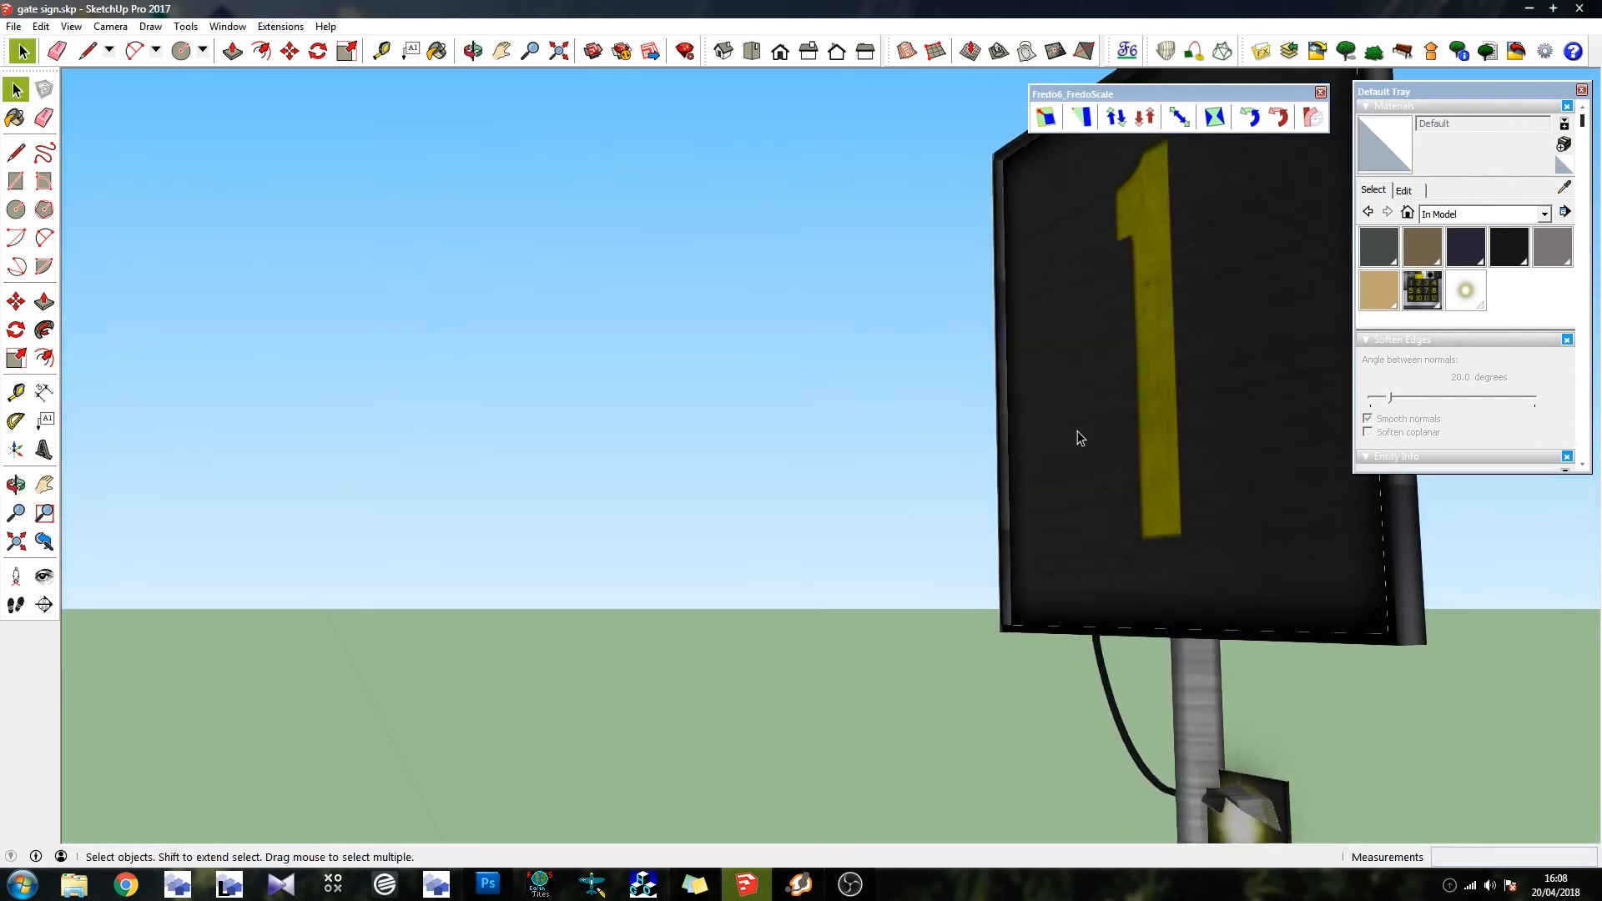
scroll(1009, 361, down, 5)
middle_drag(1012, 412, 1240, 430)
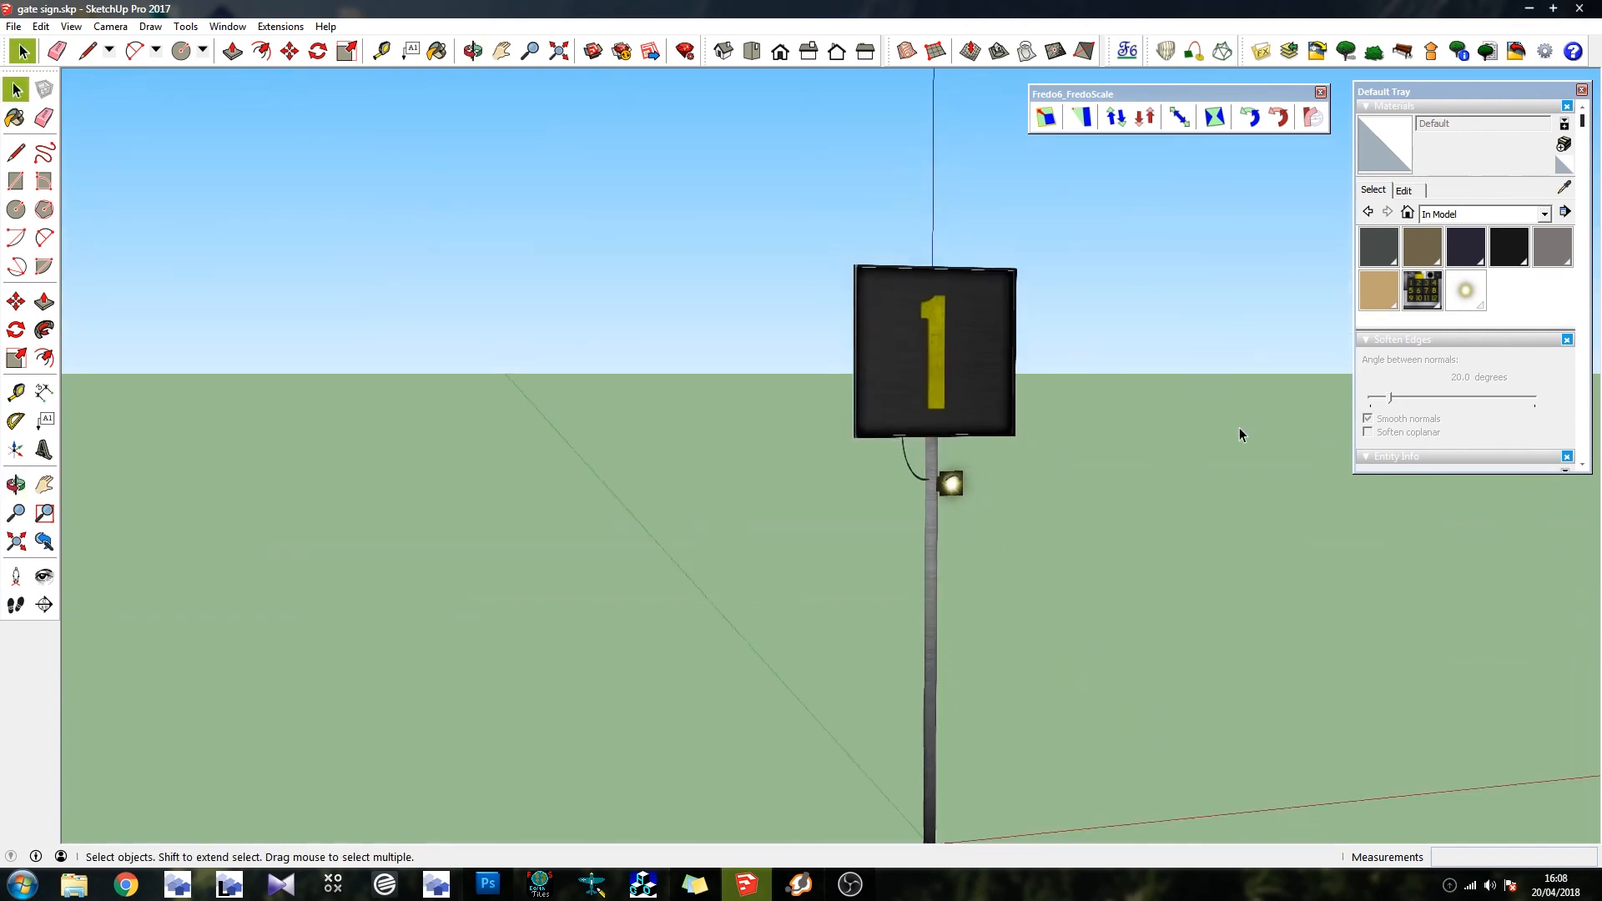
scroll(939, 378, up, 5)
scroll(1043, 396, up, 3)
middle_drag(902, 403, 1139, 455)
scroll(764, 186, down, 5)
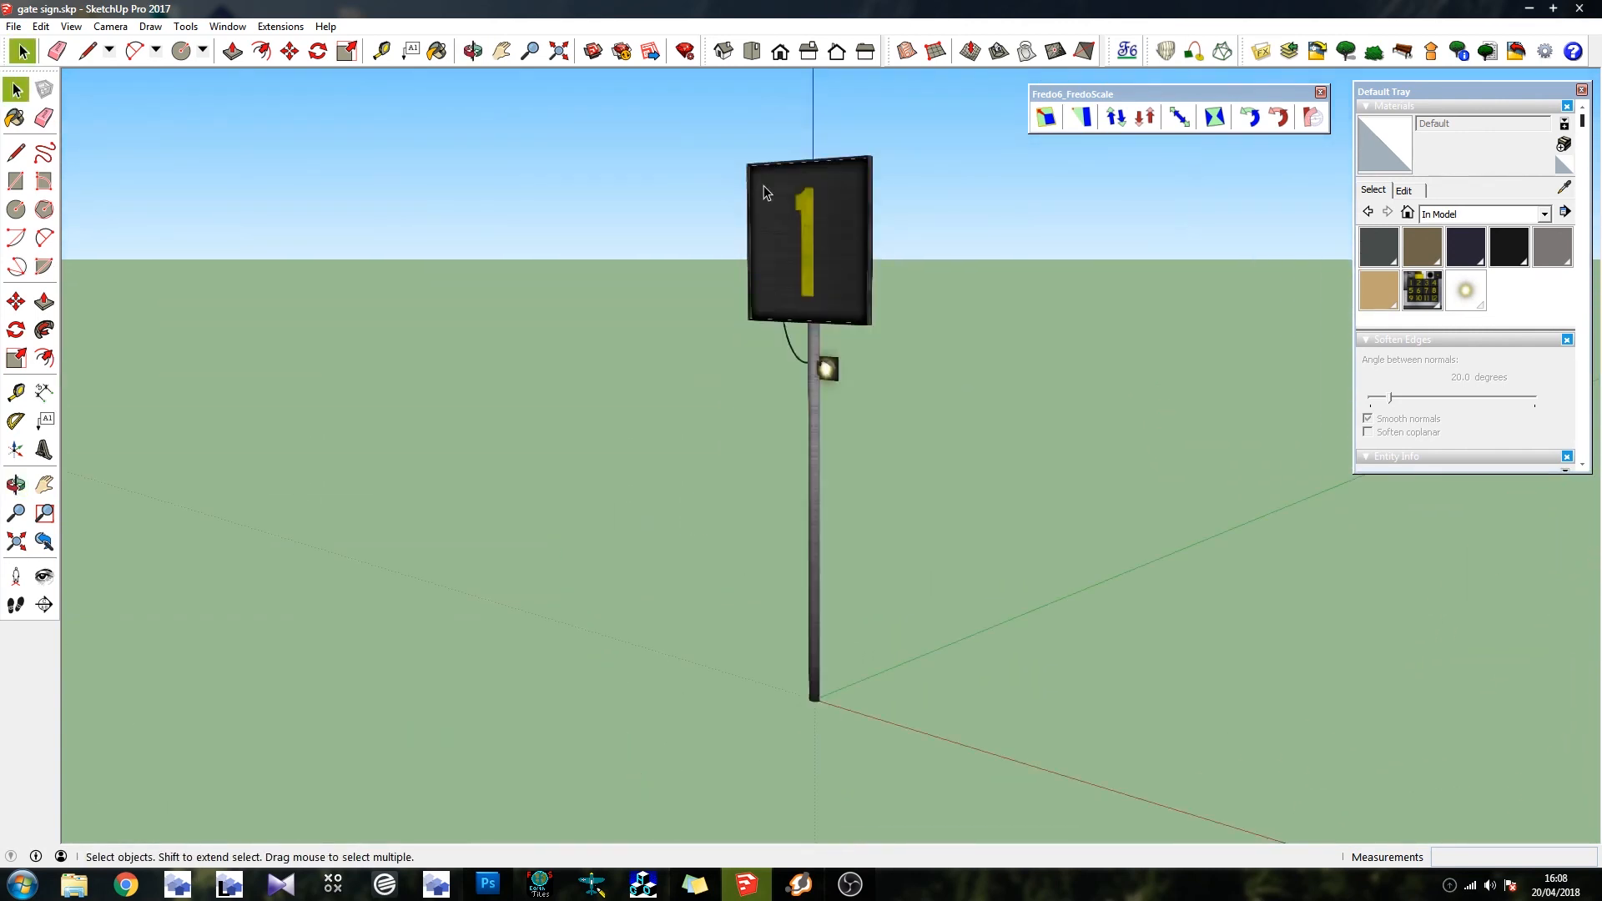